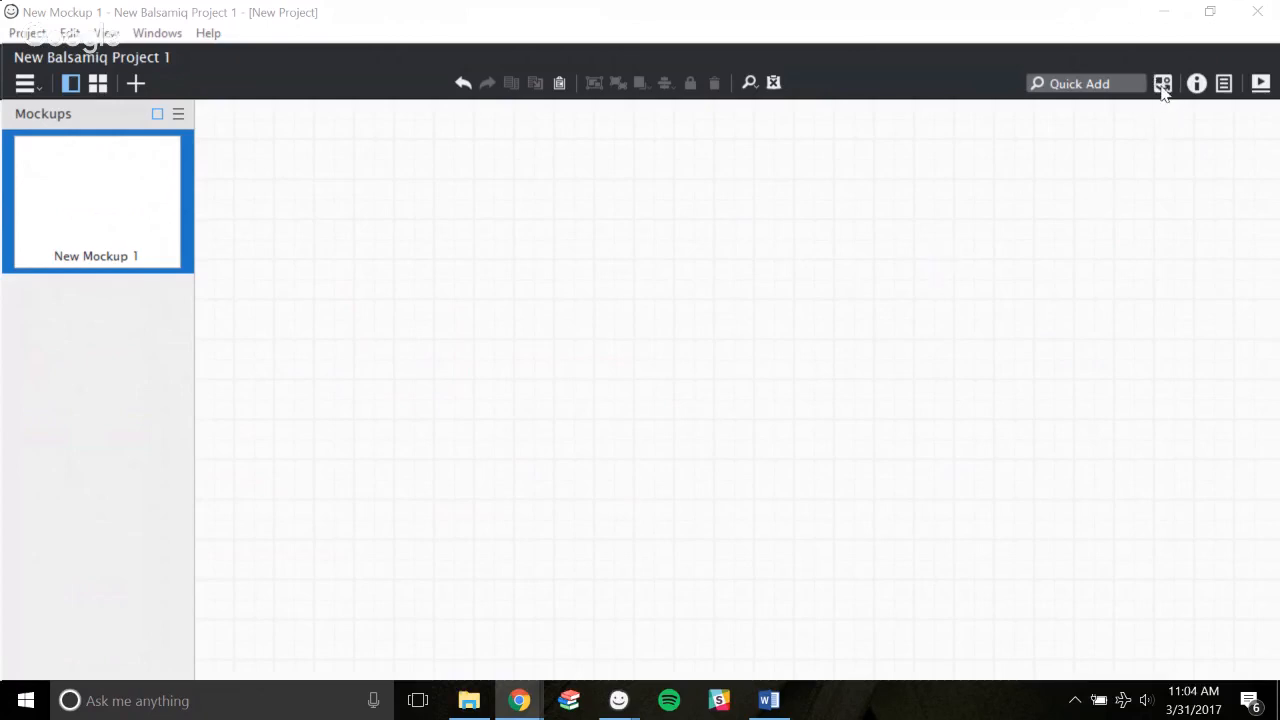
Show the UI library and add an iPhone container to the mockup.
left_click(1162, 85)
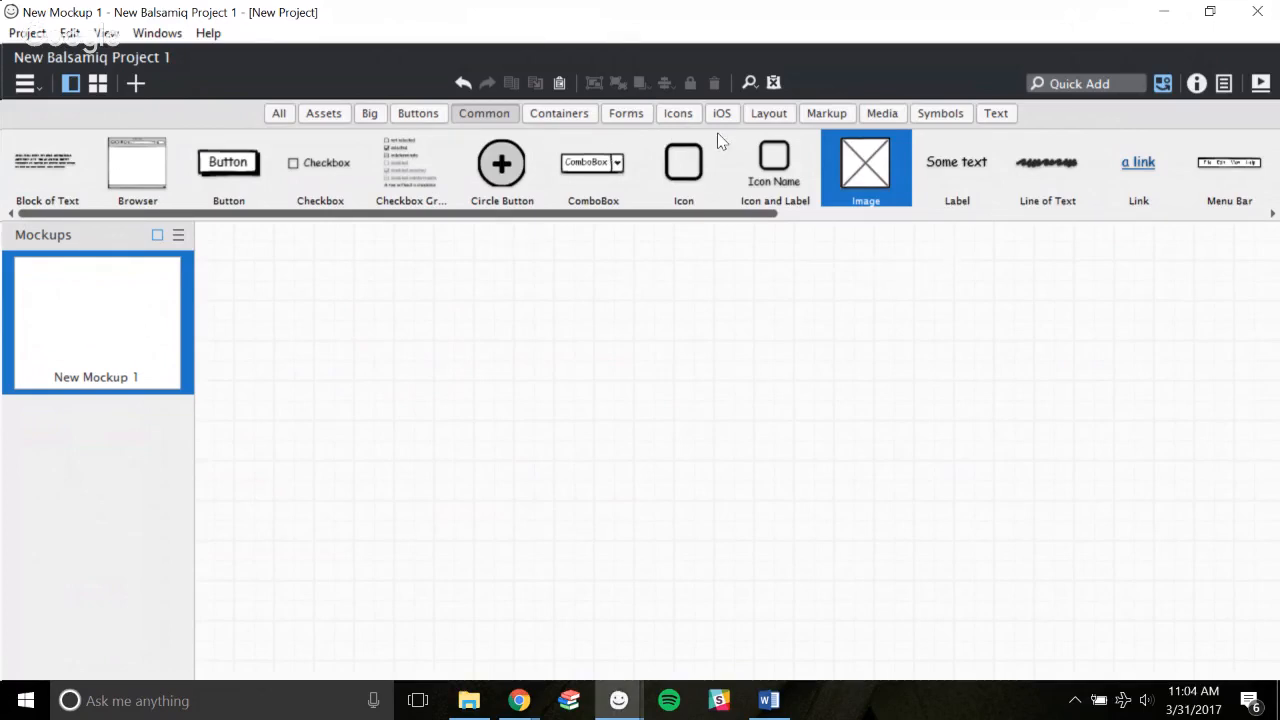
left_click(580, 120)
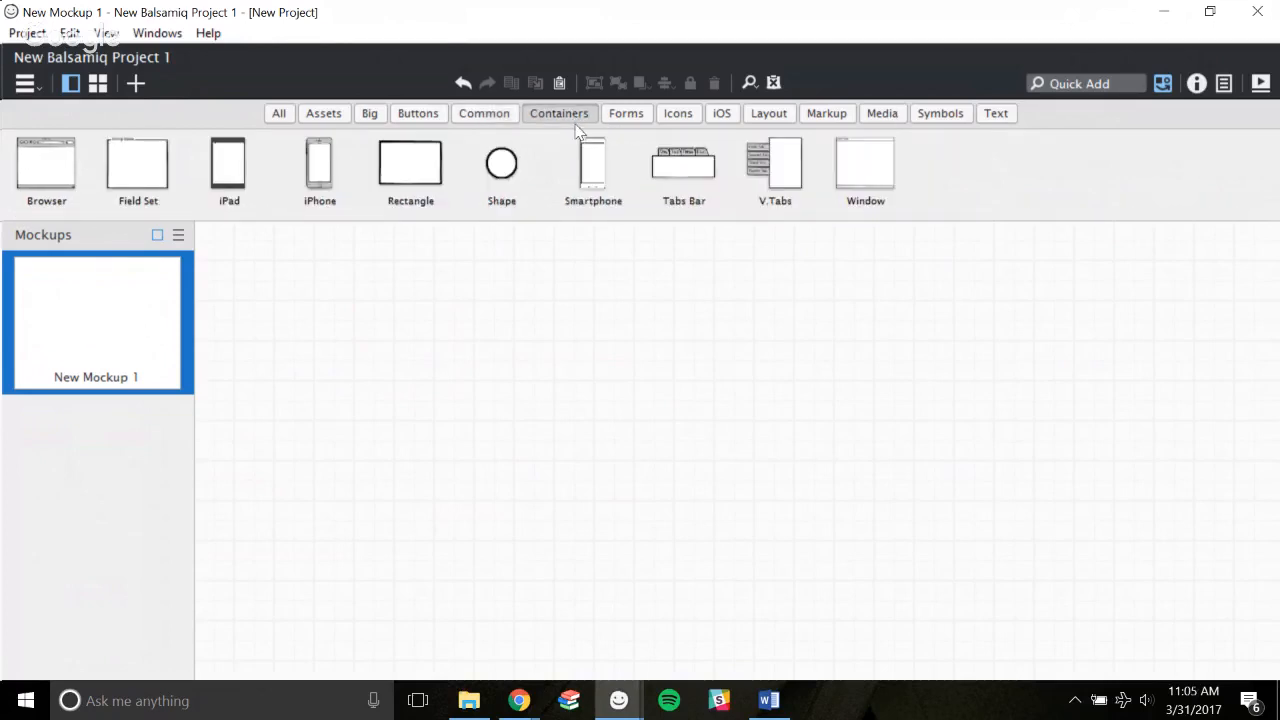
left_click(316, 168)
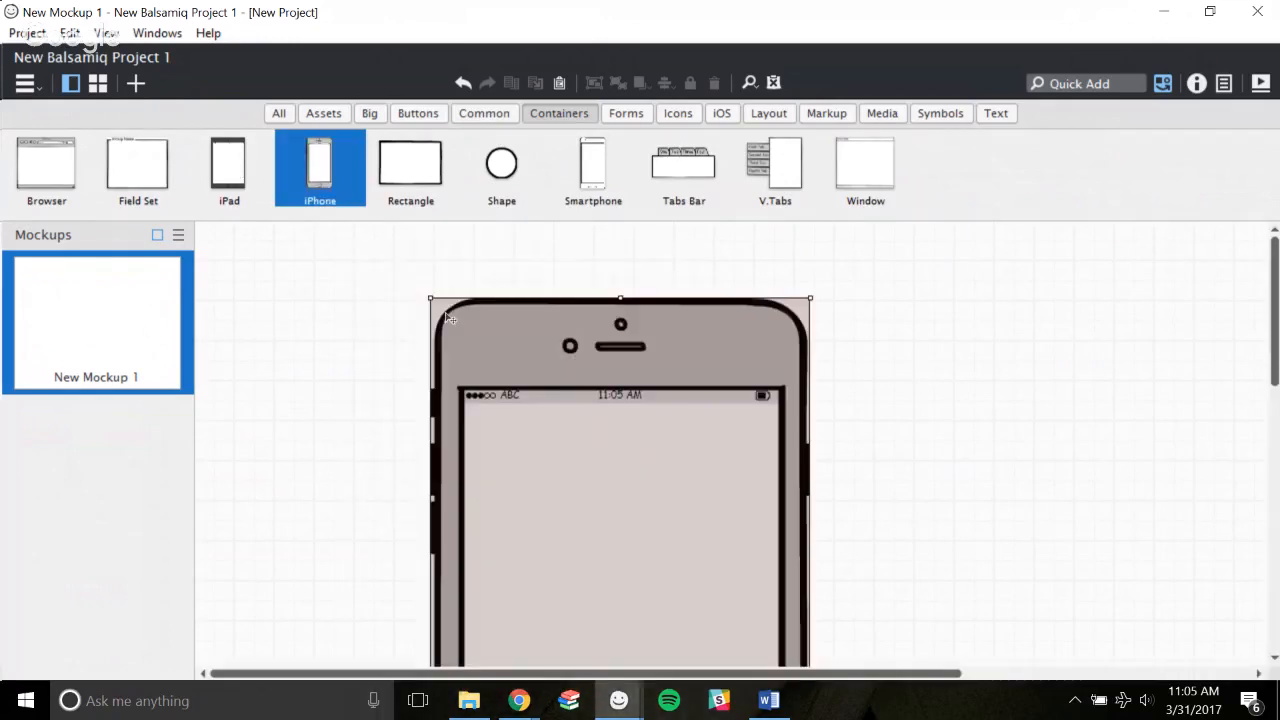
scroll(1031, 403, "down", 5)
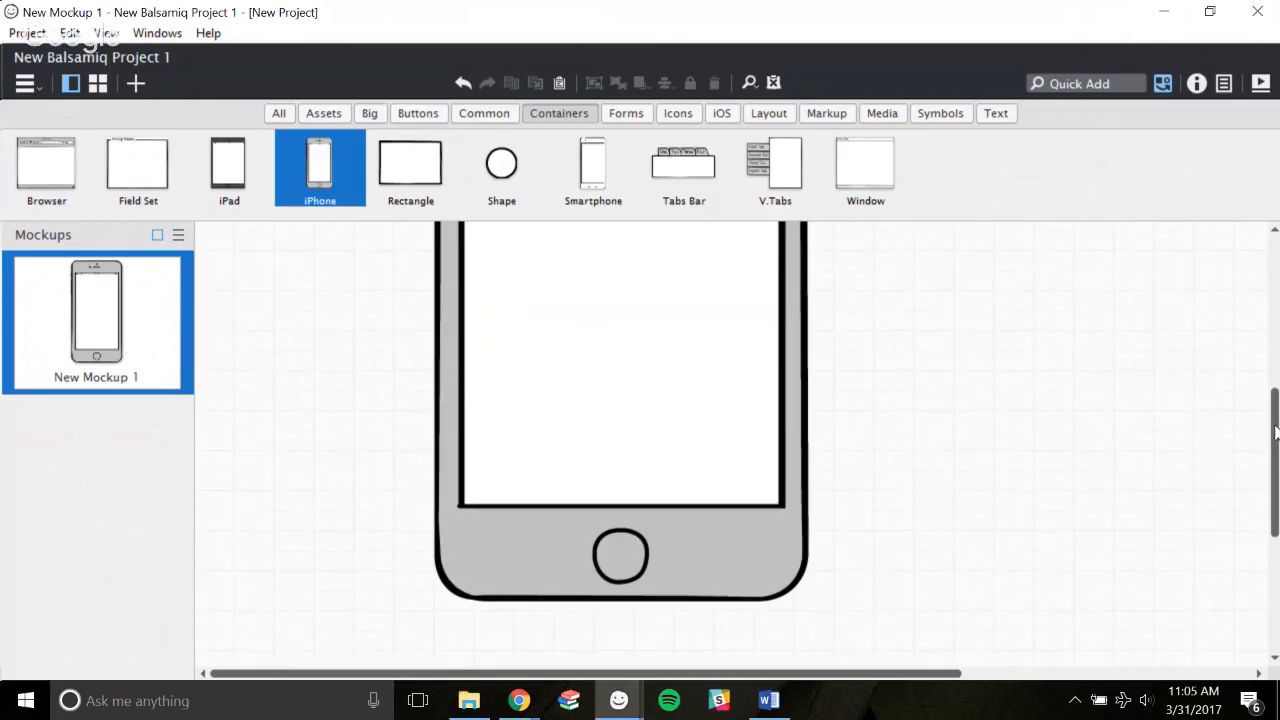
left_click_drag(1274, 428, 1264, 274)
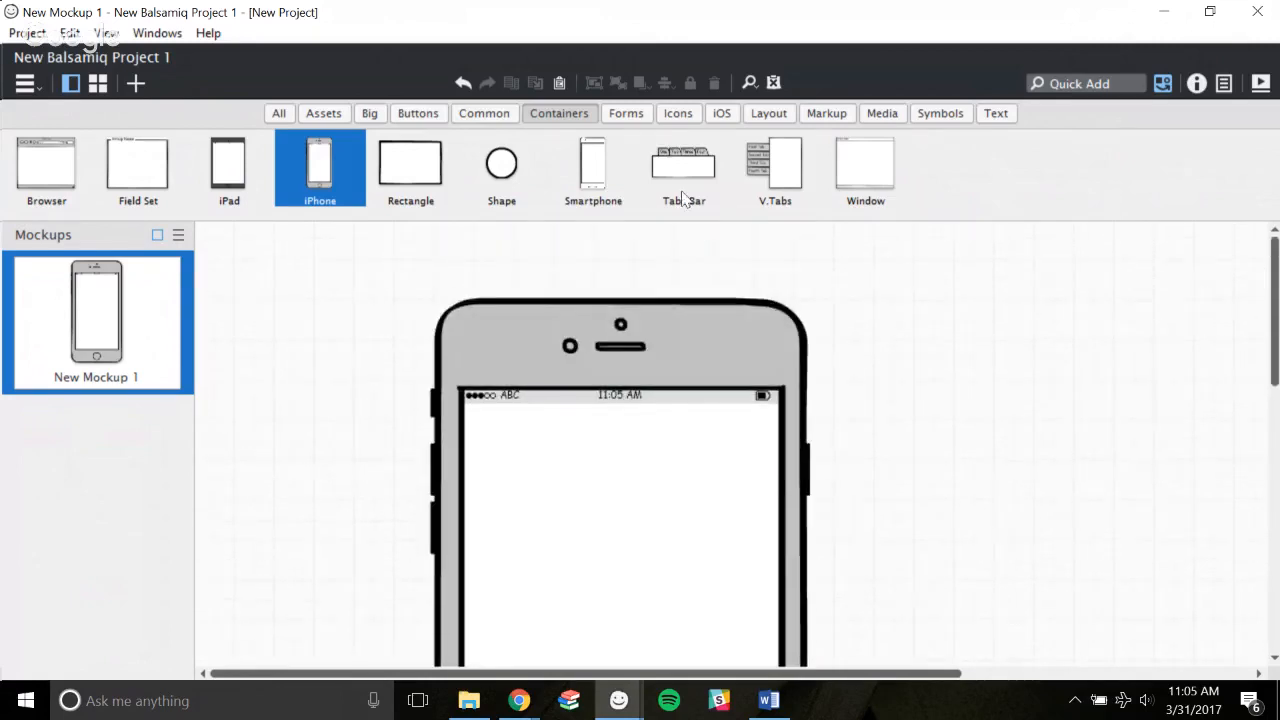
Place a Text component on the iPhone screen reading "Billionaire balloon is best!".
left_click(995, 118)
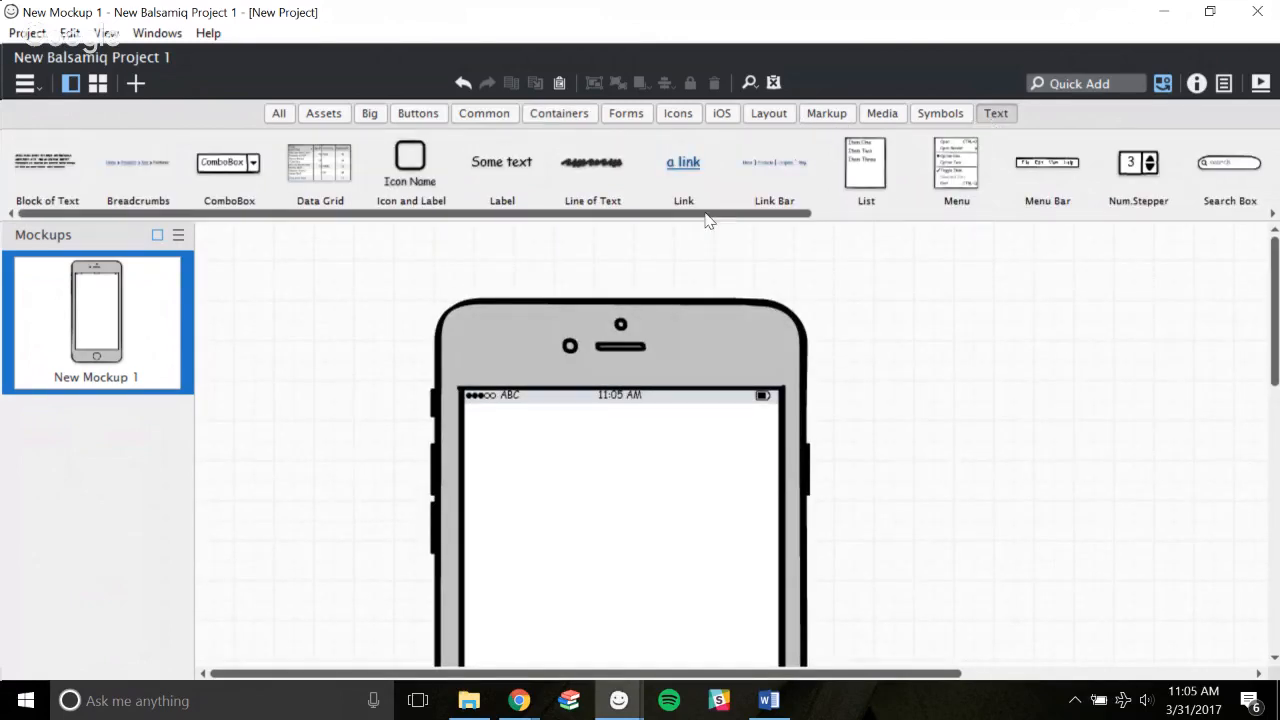
left_click_drag(705, 213, 1125, 226)
left_click_drag(873, 170, 608, 491)
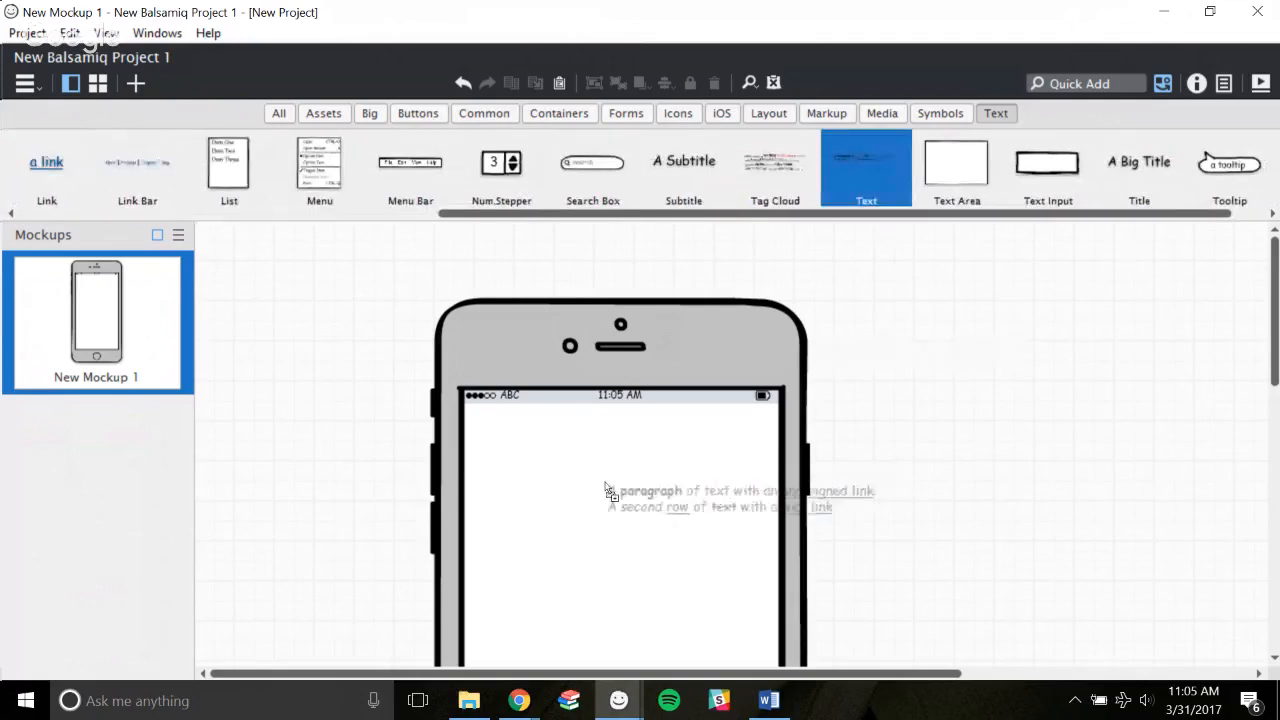
type("ZBil")
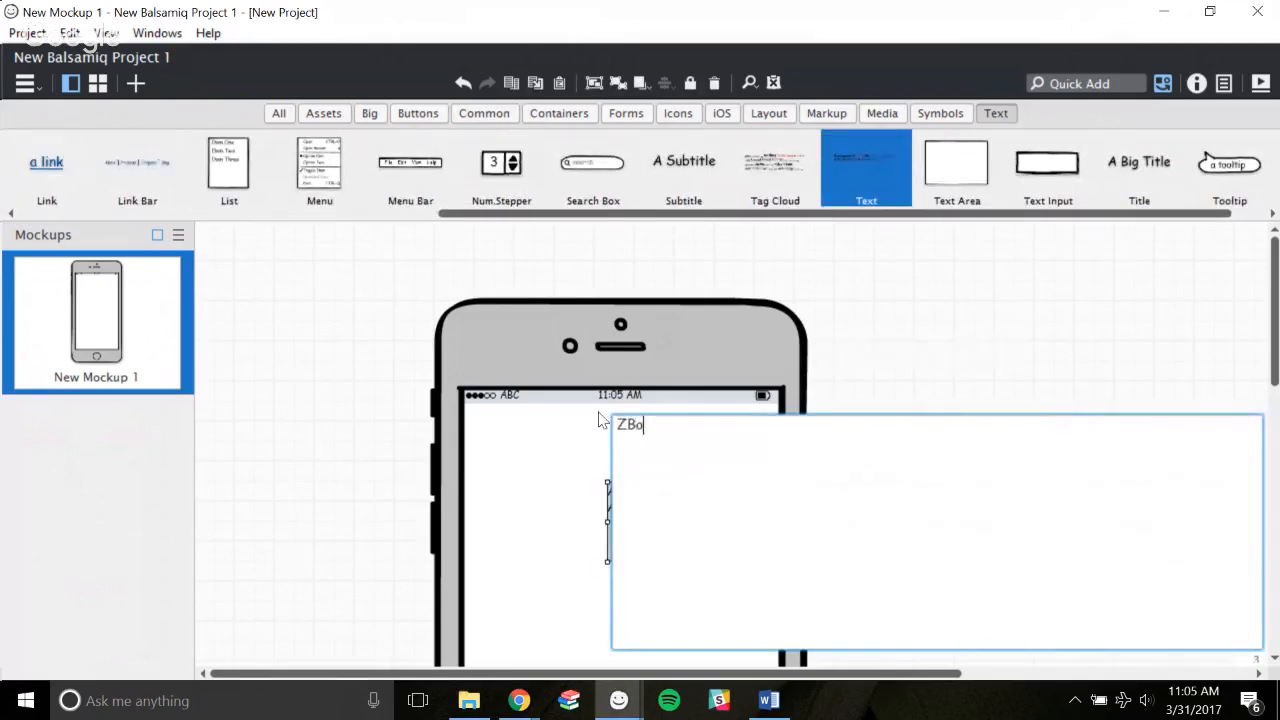
key("BackSpace")
key("BackSpace")
key("BackSpace")
key("BackSpace")
type("Billiond")
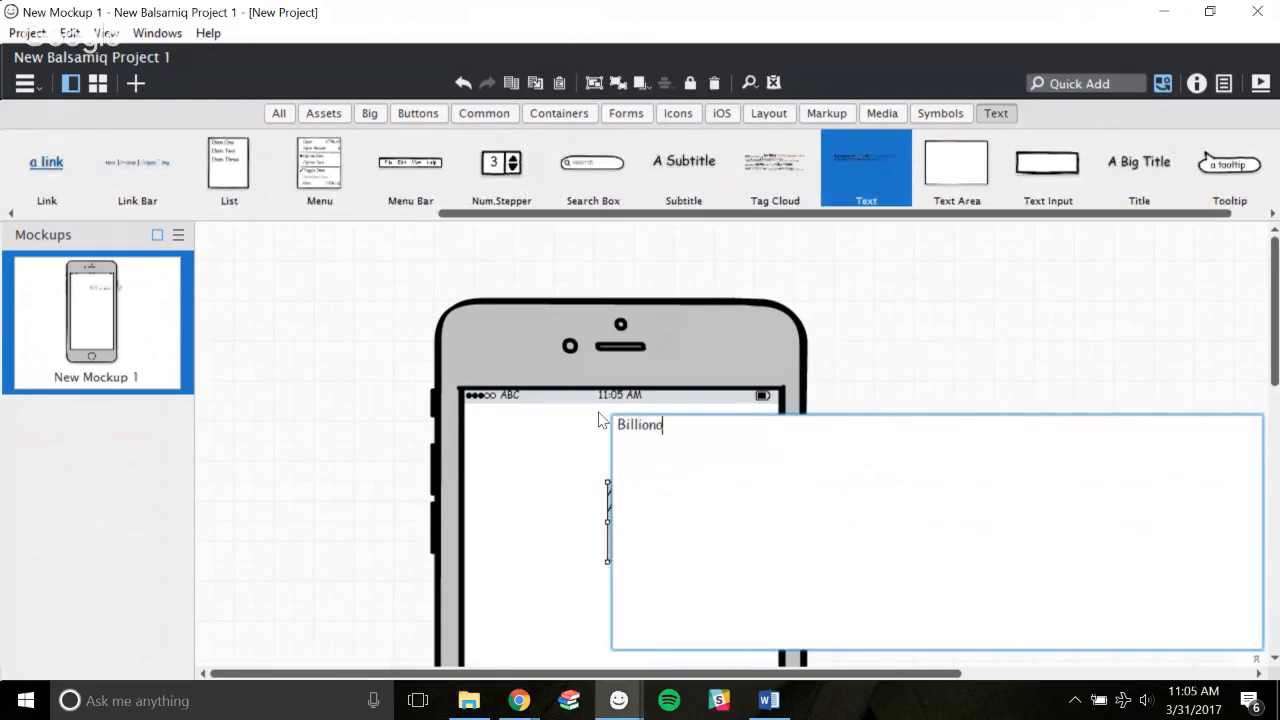
key("BackSpace")
type("aire balloon is best!")
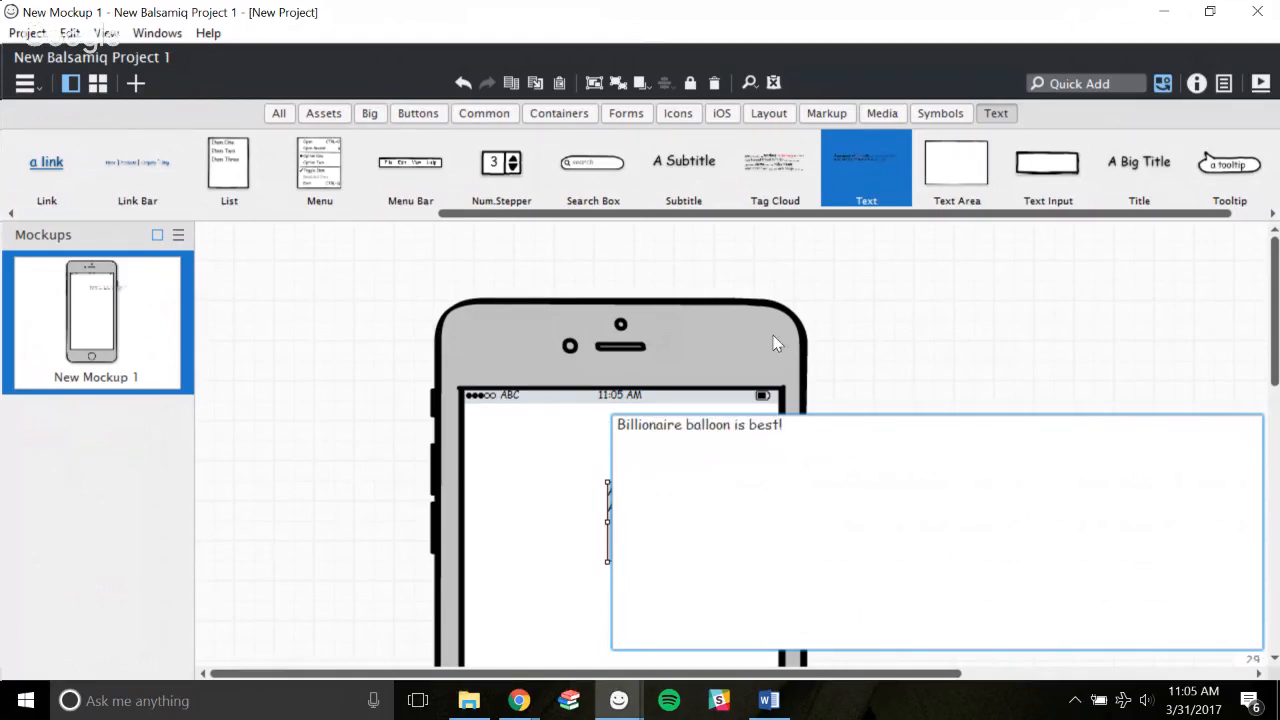
left_click(943, 343)
Narrow the text block to fit its single line and center it near the top of the iPhone's screen.
left_click_drag(775, 506, 647, 464)
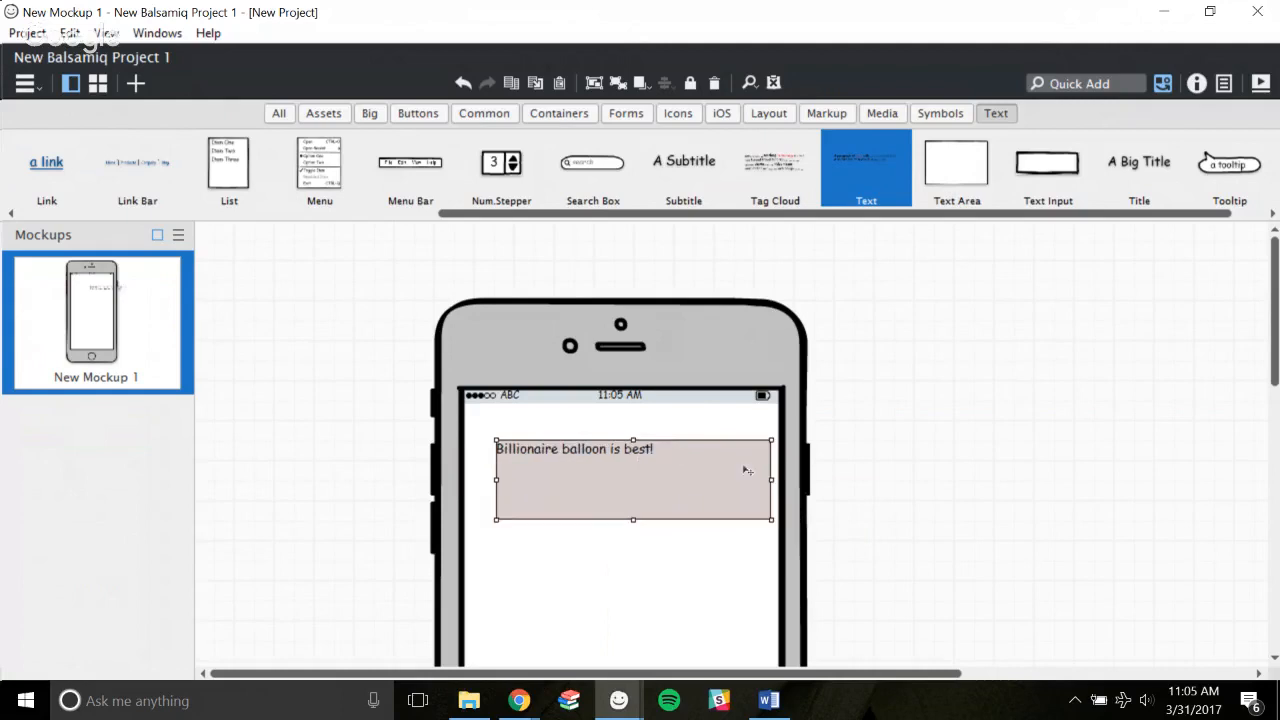
left_click_drag(766, 483, 651, 457)
left_click(854, 449)
scroll(946, 480, "down", 3)
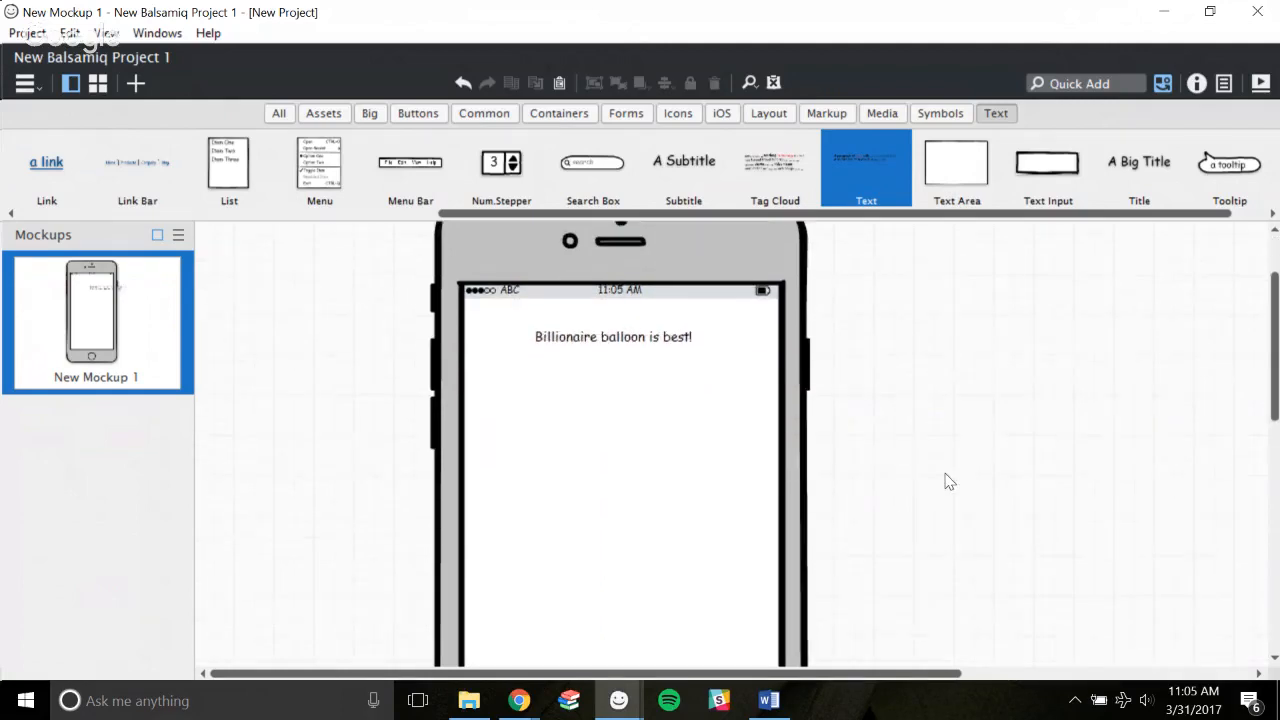
scroll(946, 480, "down", 5)
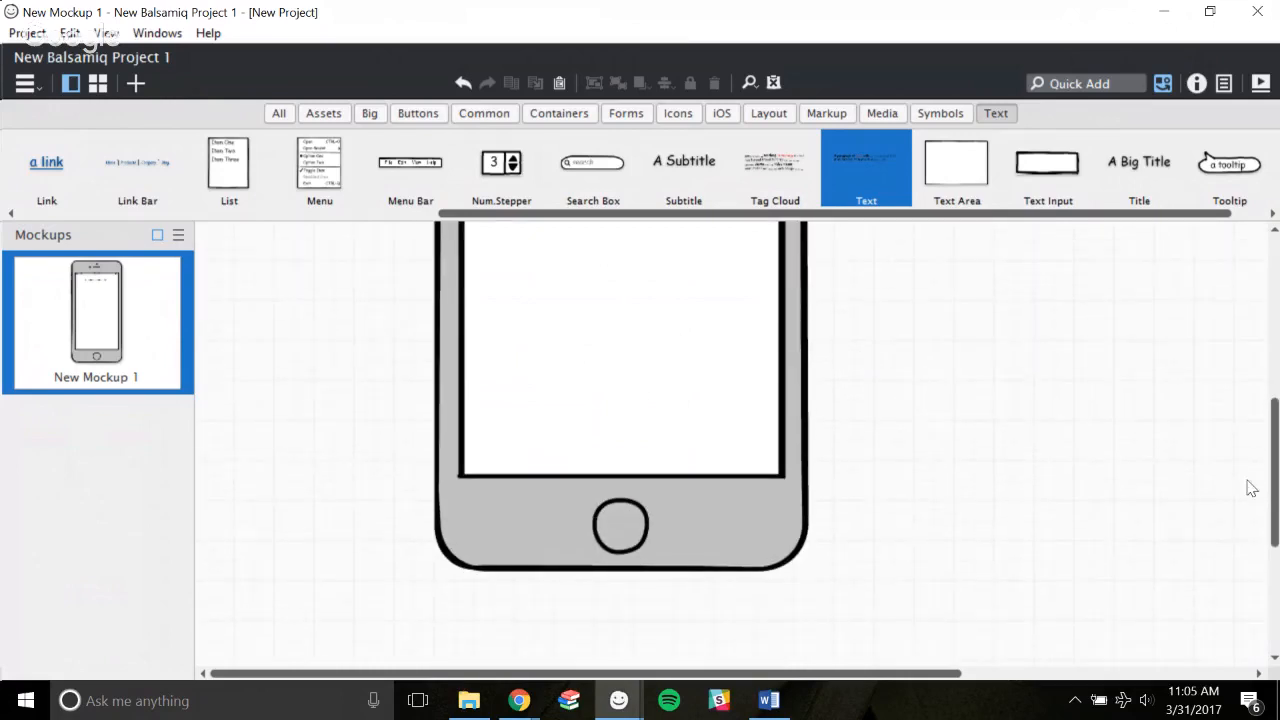
left_click_drag(1274, 465, 1275, 300)
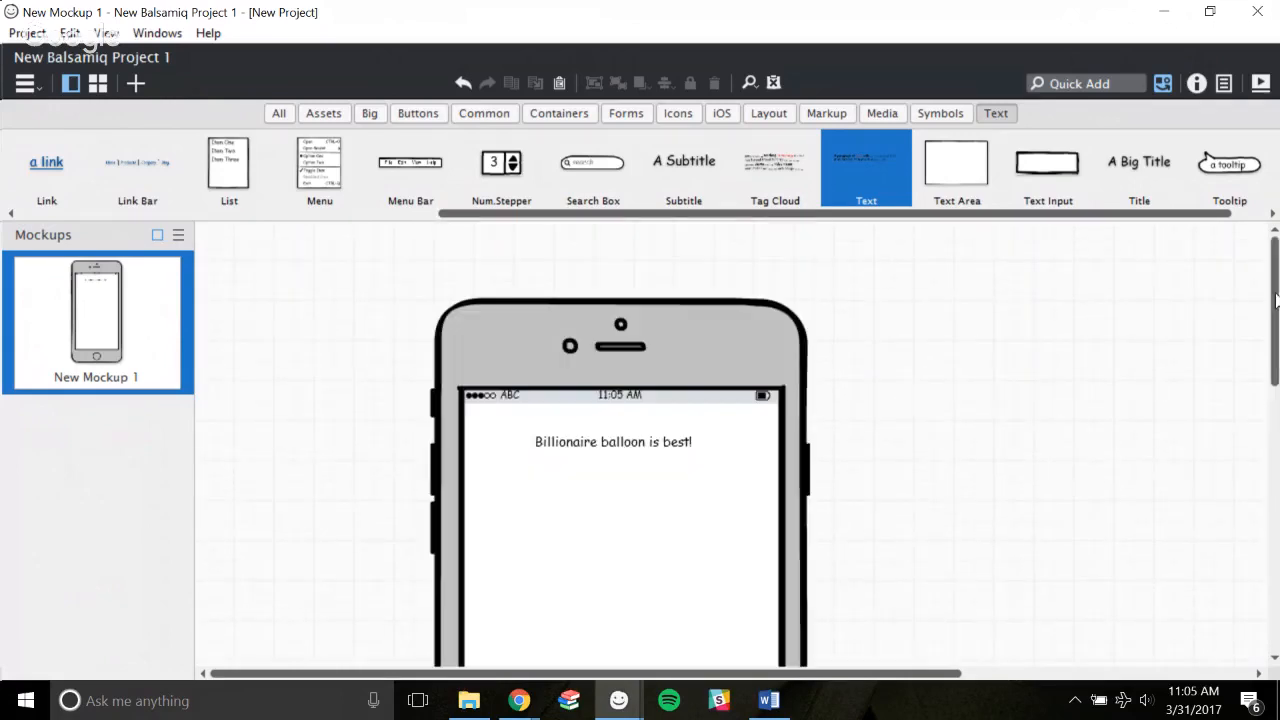
Delete the text block and the iPhone from the mockup.
left_click(611, 452)
key("Delete")
left_click(649, 389)
key("Delete")
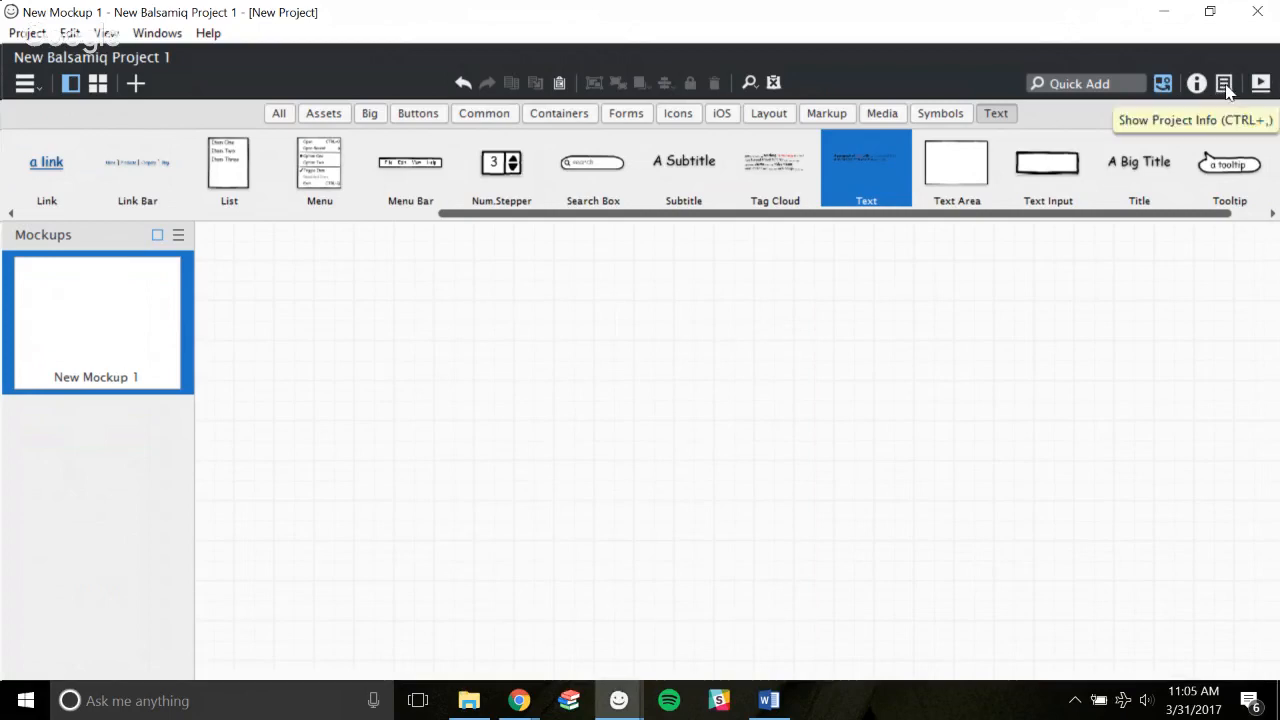
Display the project information and add a Browser component to the empty mockup.
left_click(1225, 86)
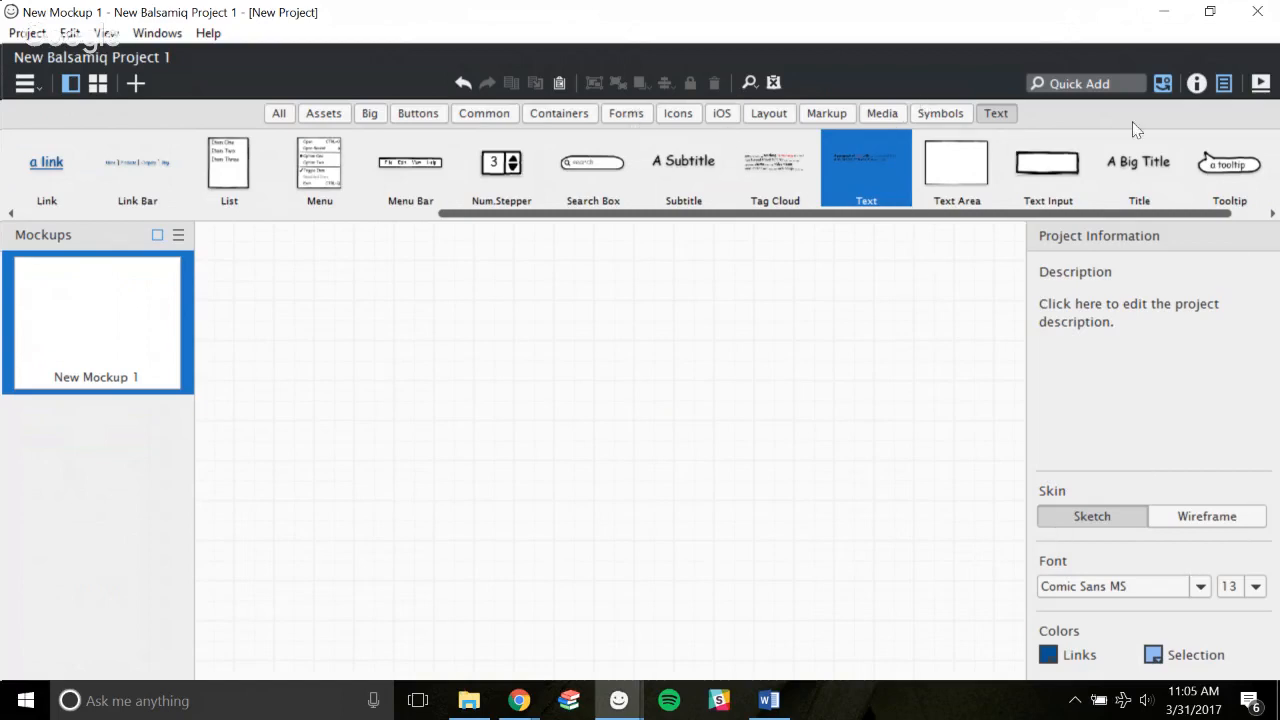
left_click(1047, 88)
type("brows")
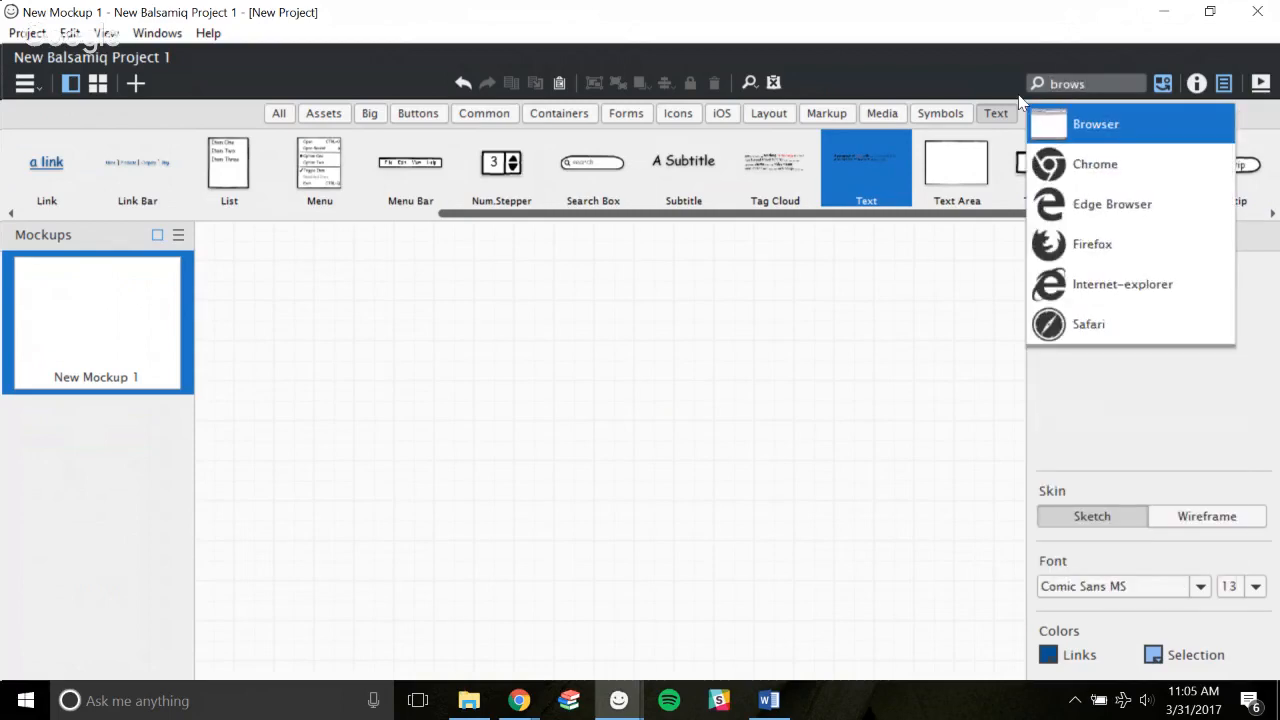
left_click(1058, 122)
left_click(877, 274)
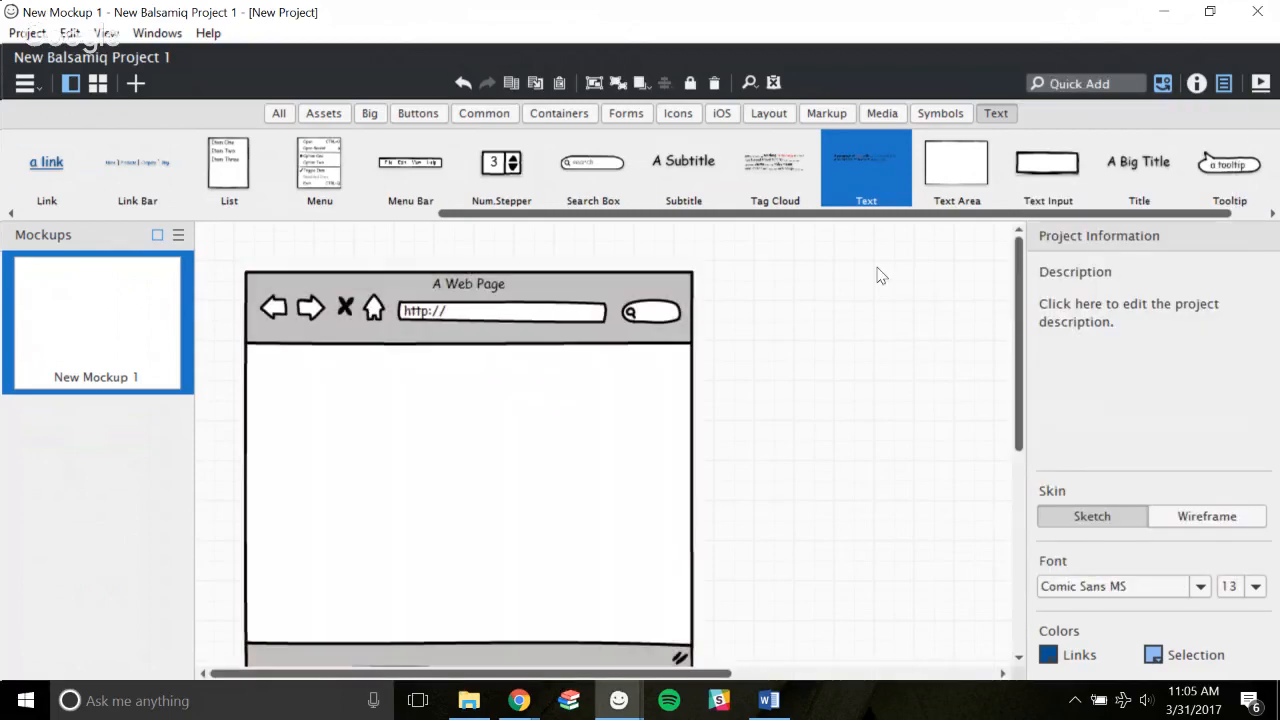
Switch the project skin to Wireframe.
scroll(637, 353, "down", 1)
scroll(560, 389, "up", 1)
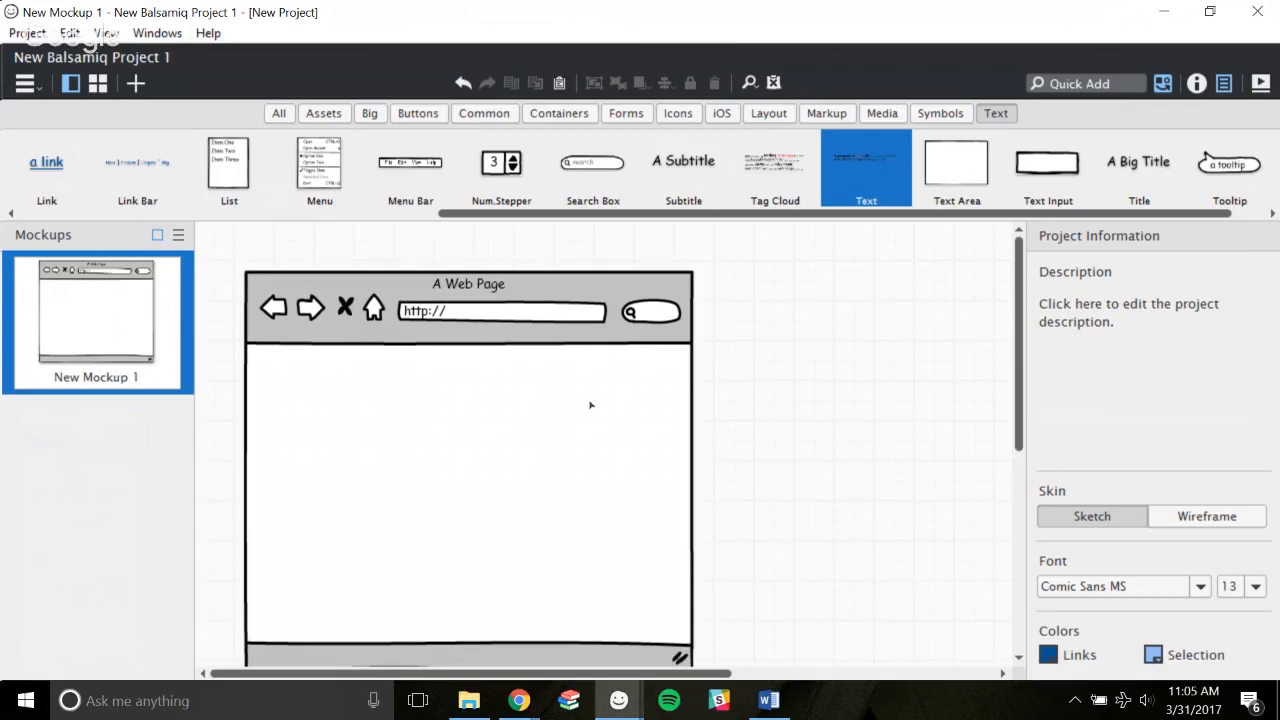
left_click(600, 370)
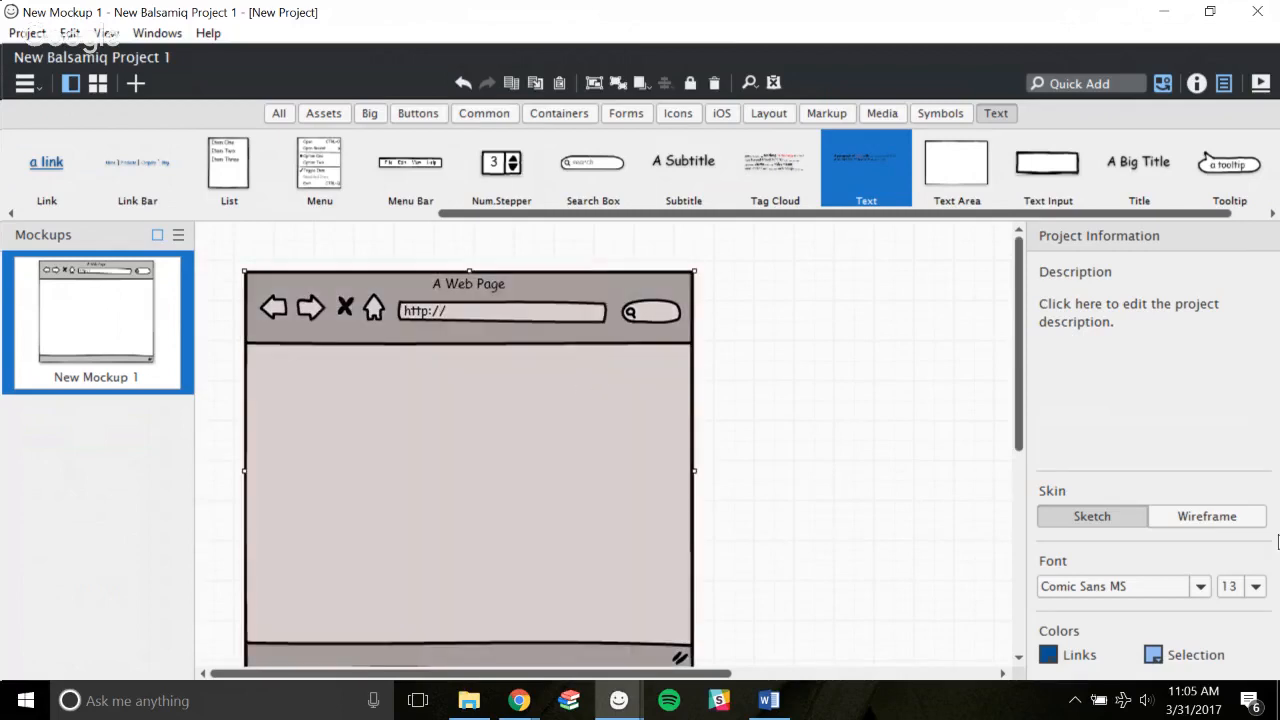
left_click(1205, 516)
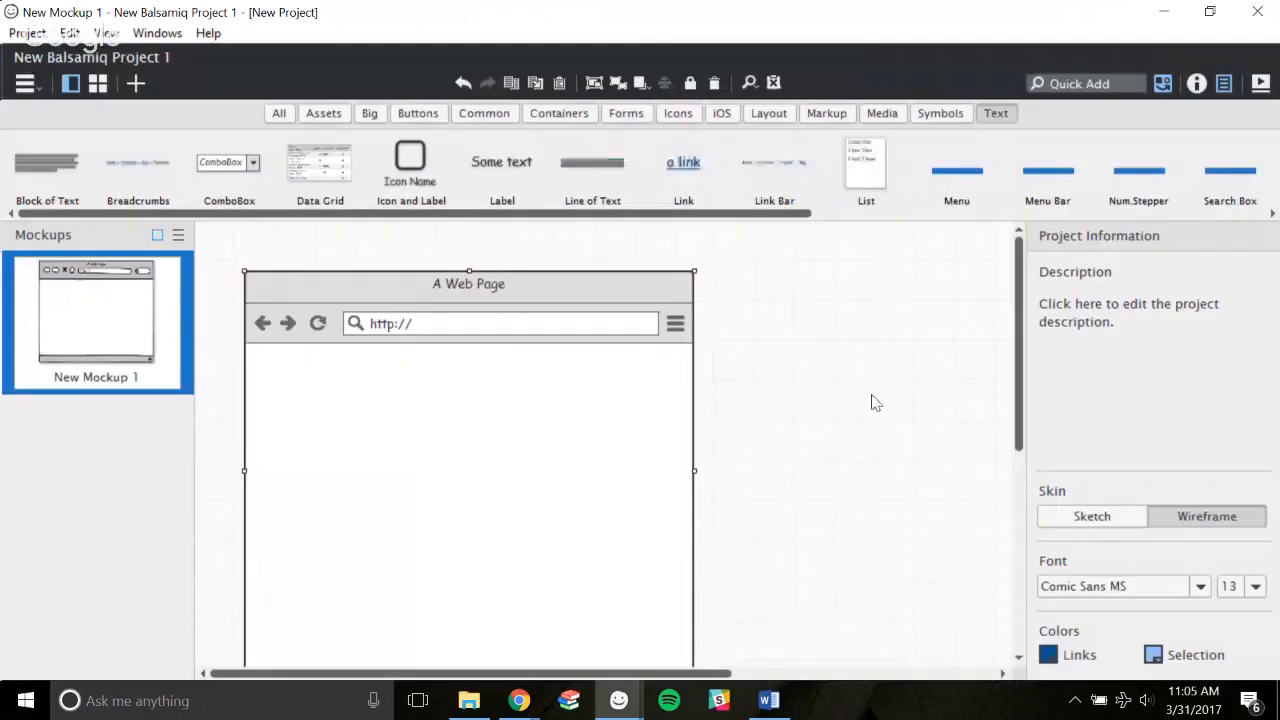
Enlarge the browser component from its corner, making it considerably wider and slightly taller.
scroll(714, 533, "down", 2)
scroll(714, 533, "down", 1)
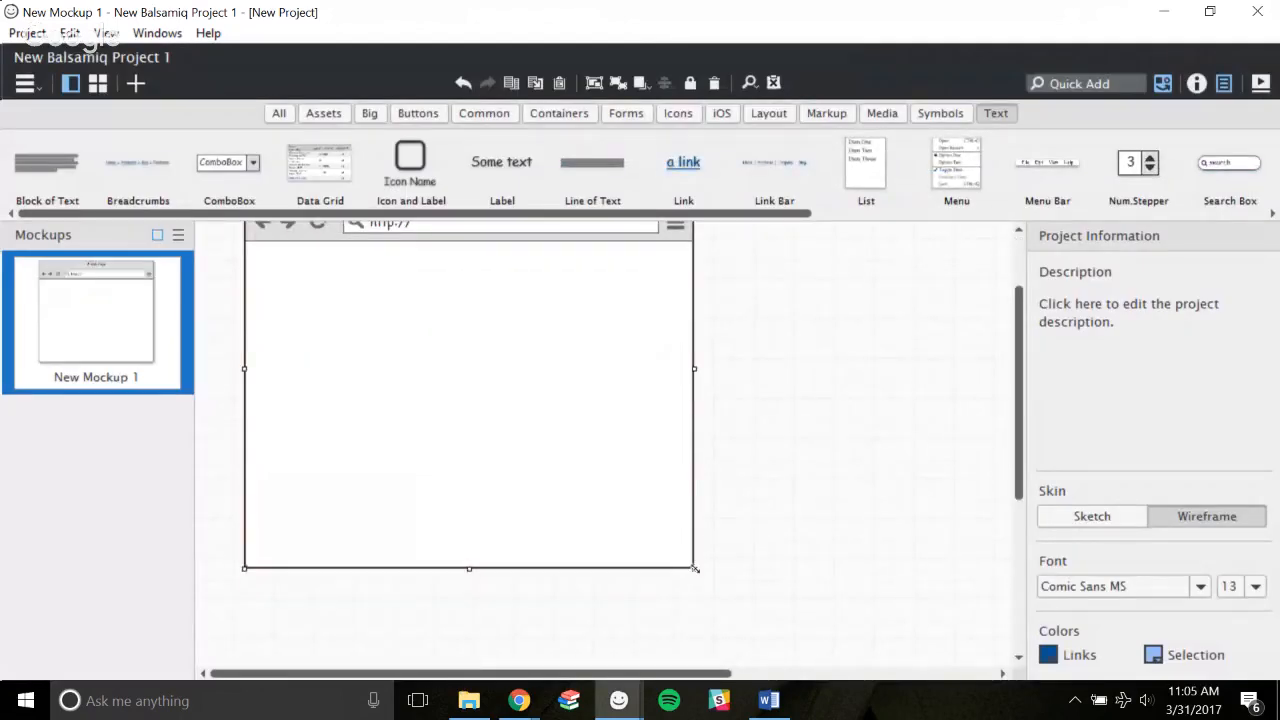
left_click_drag(691, 563, 869, 598)
scroll(459, 525, "up", 3)
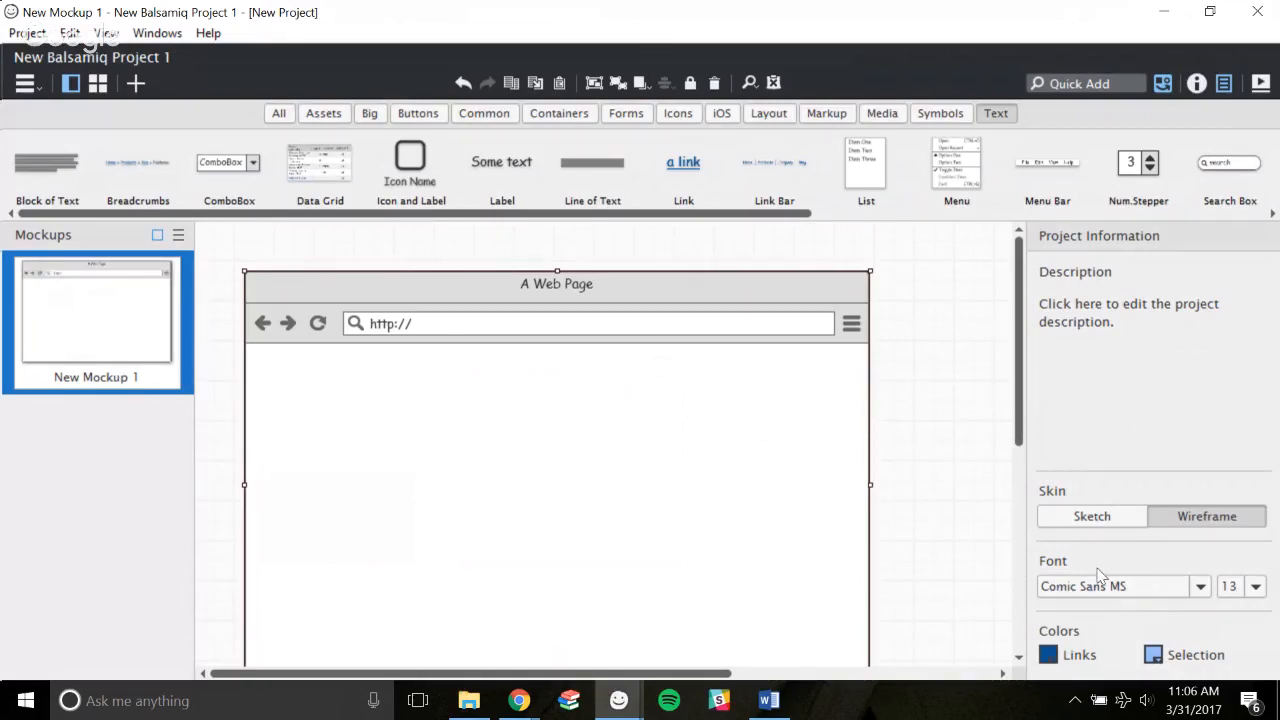
Set the project font to Arial and hide the project information.
left_click(1150, 592)
scroll(1152, 366, "up", 7)
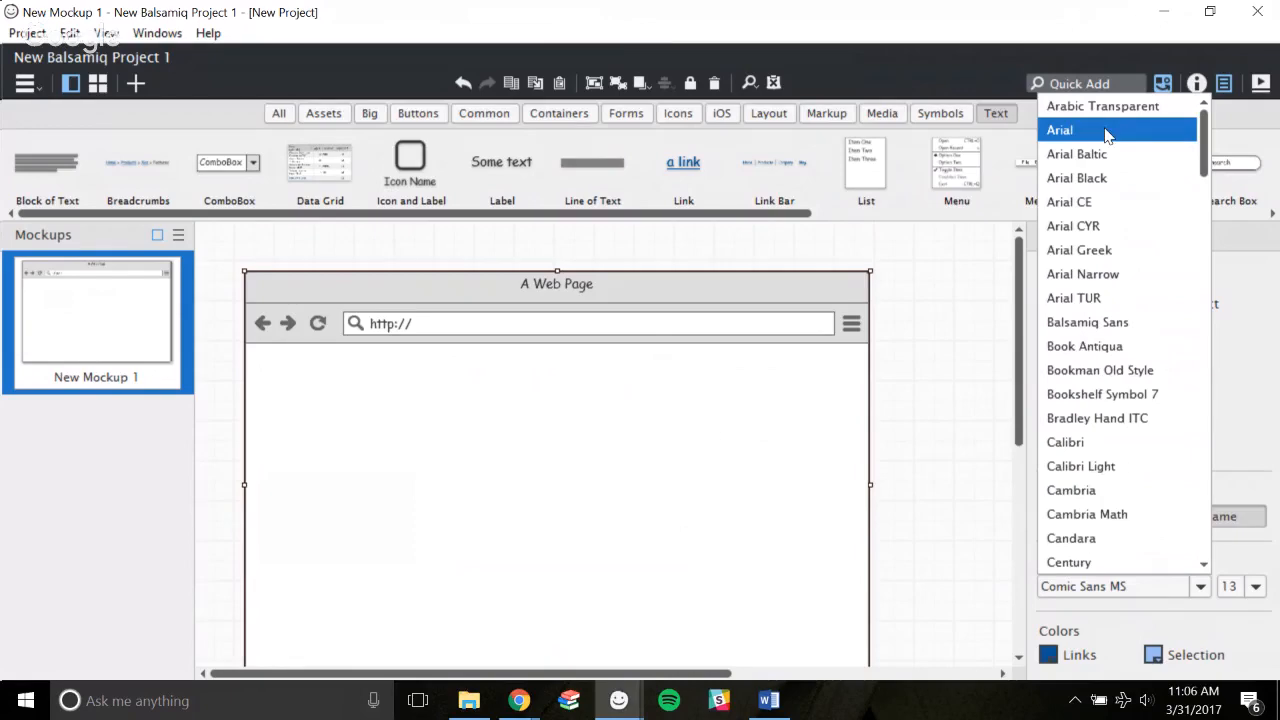
left_click(1108, 134)
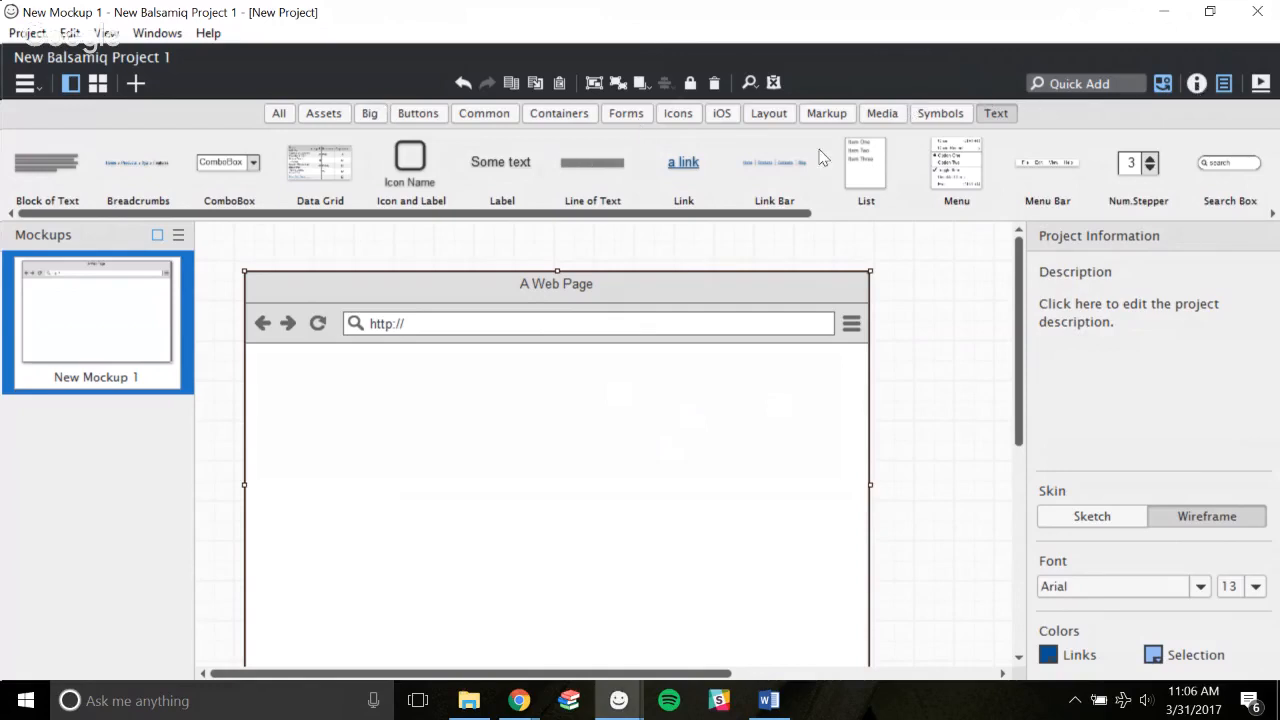
left_click(1224, 86)
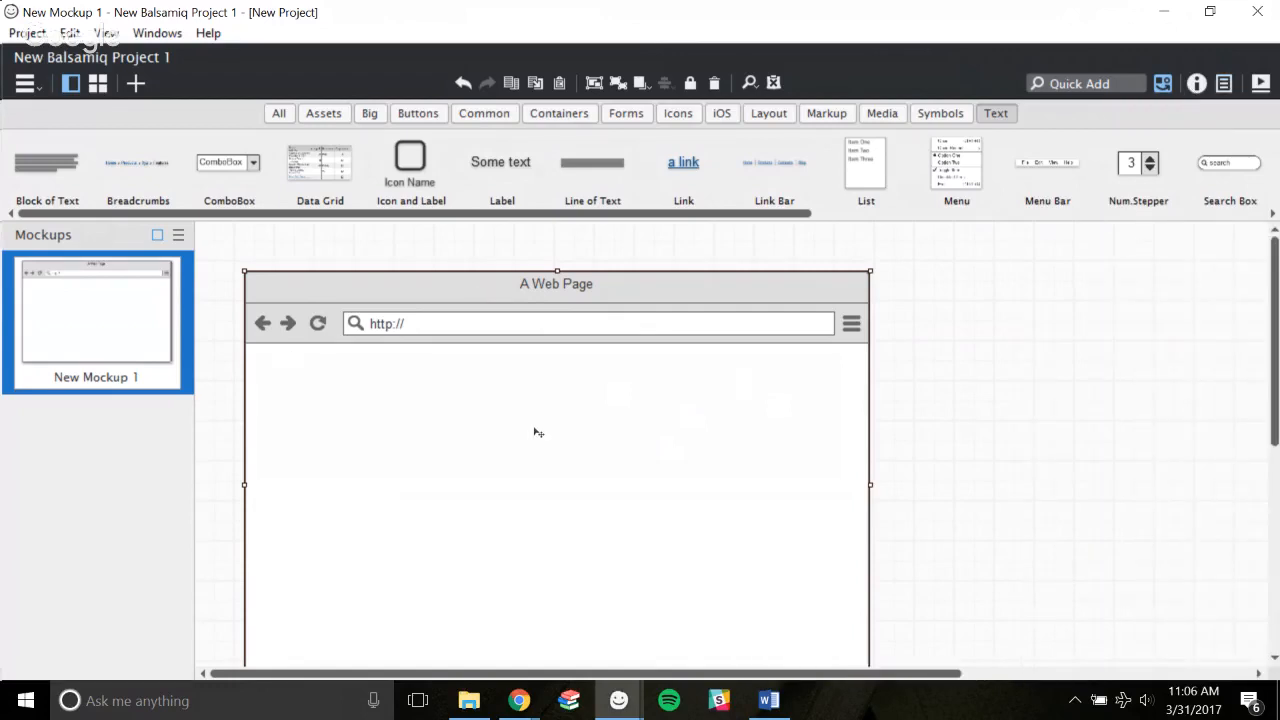
Examine the Why Altura copy mockup in the Altura Interactive New Site Template project and return to New Balsamiq Project 1.
mouse_move(619, 700)
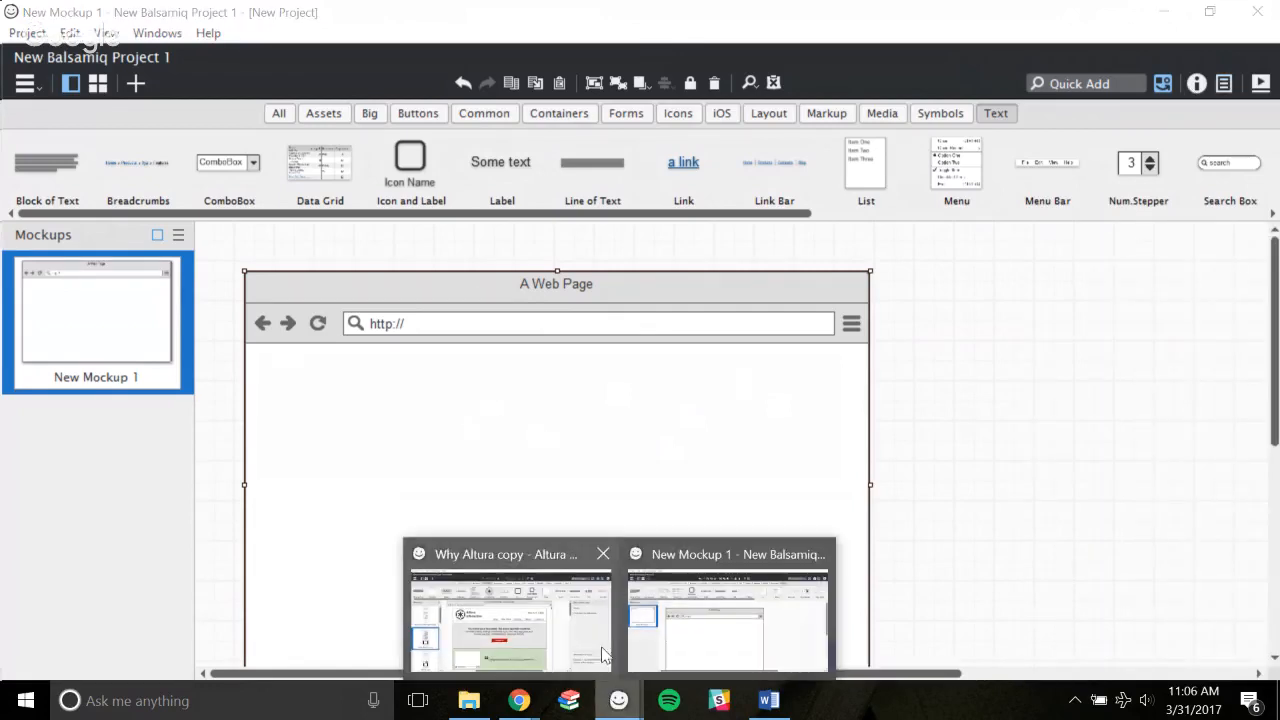
left_click(542, 630)
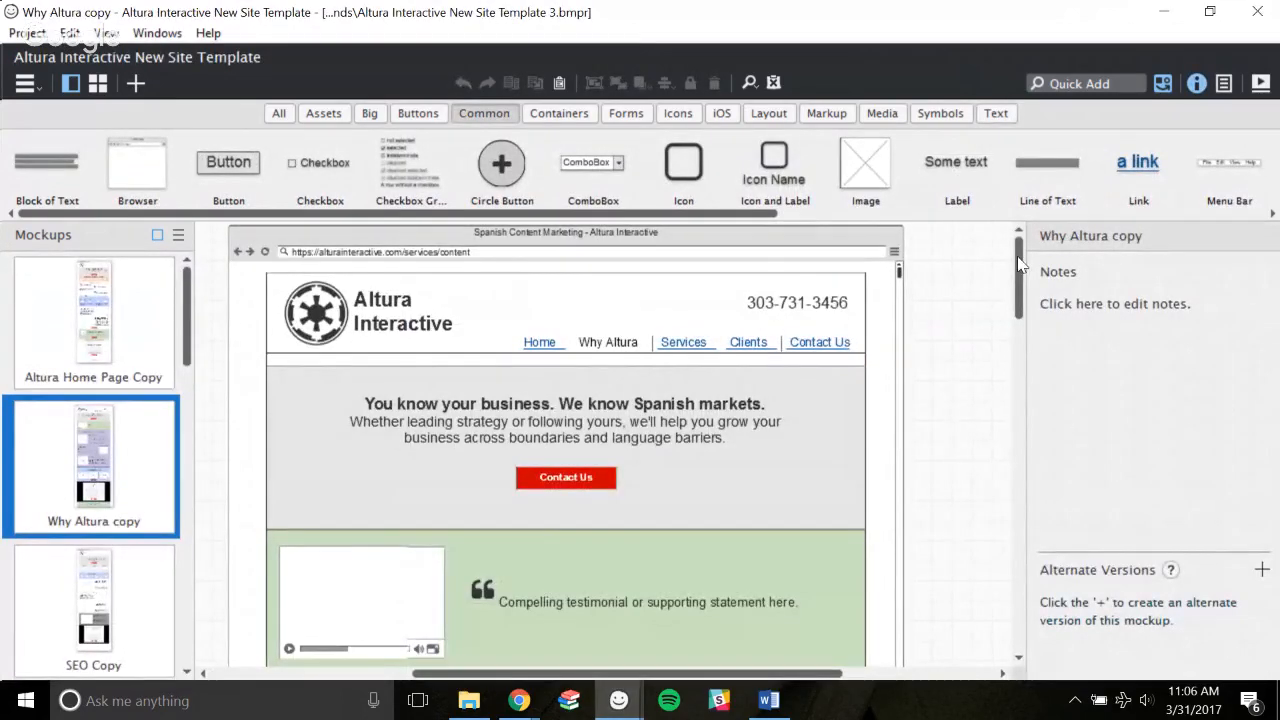
mouse_move(1019, 263)
left_mouse_down()
mouse_move(1022, 557)
mouse_move(1013, 250)
left_mouse_up()
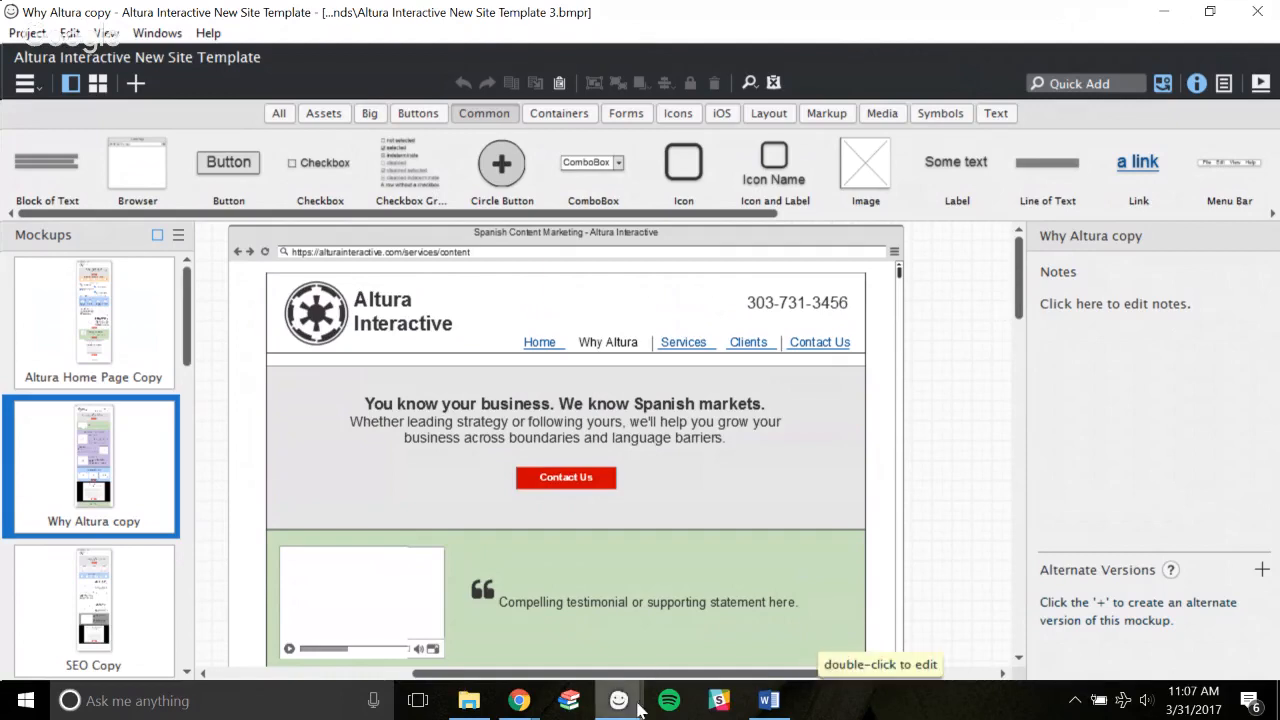
mouse_move(620, 708)
left_click(705, 630)
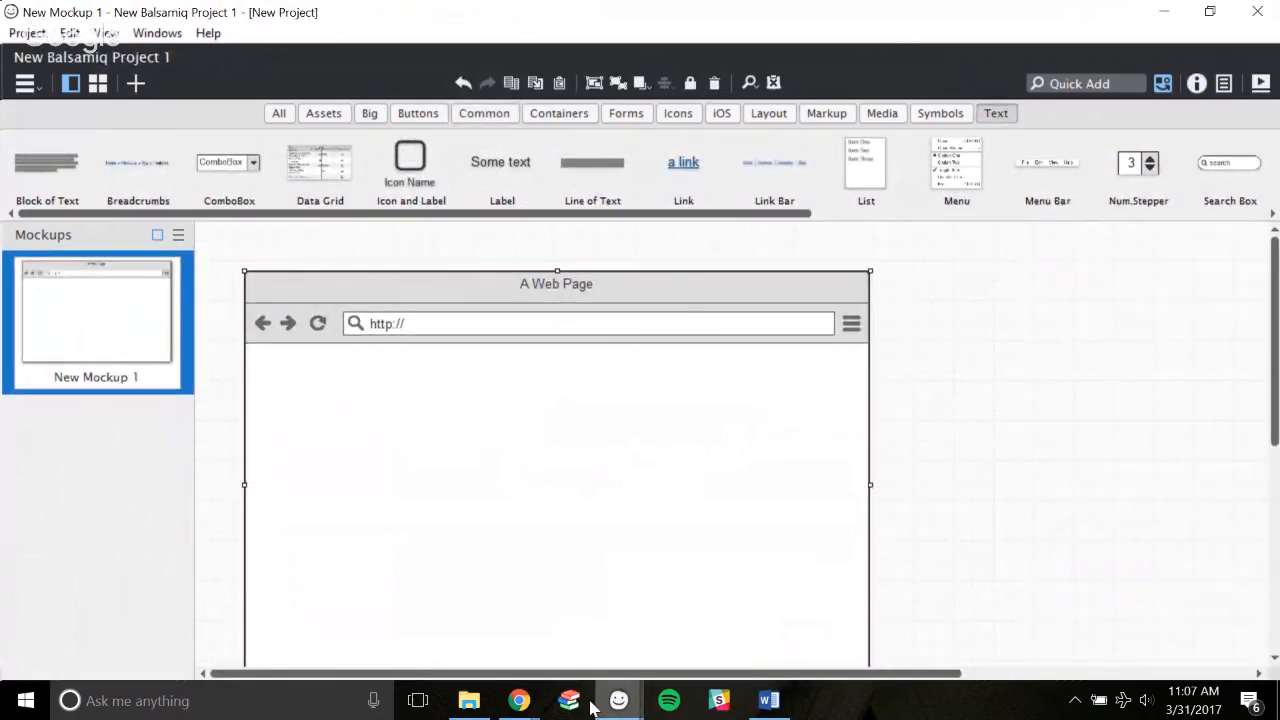
mouse_move(615, 700)
left_click(604, 654)
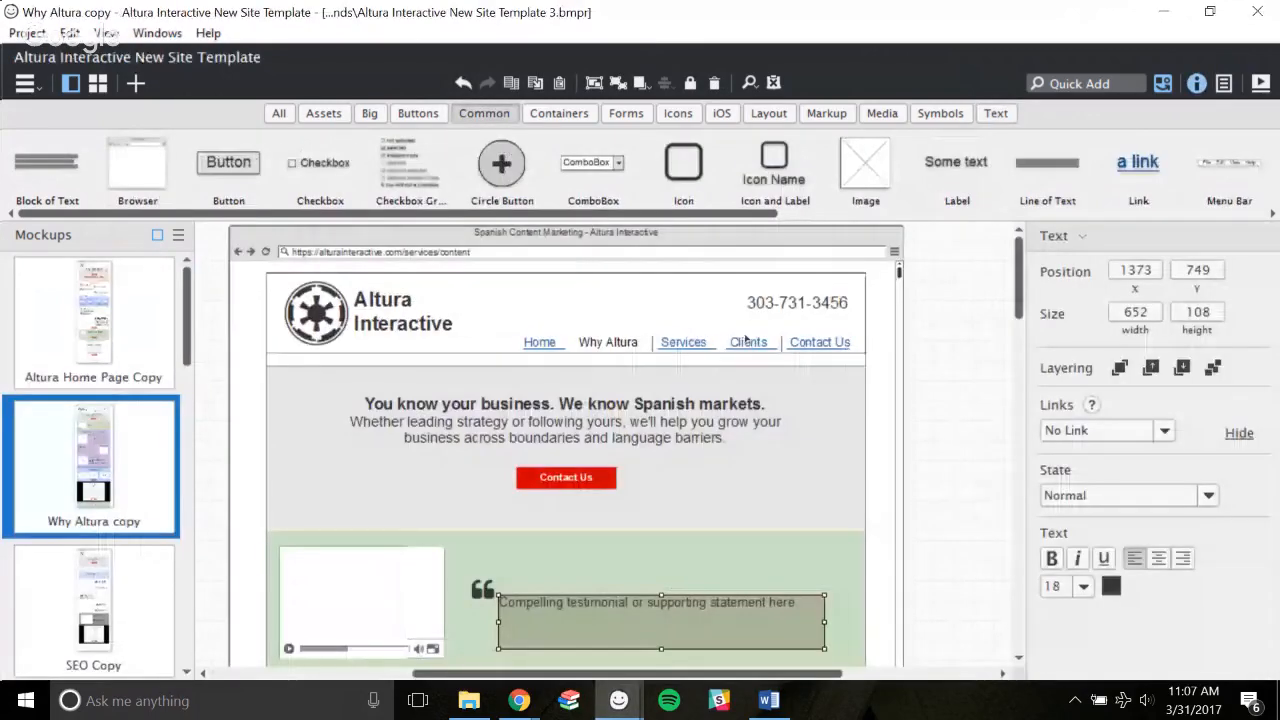
key("alt+Tab")
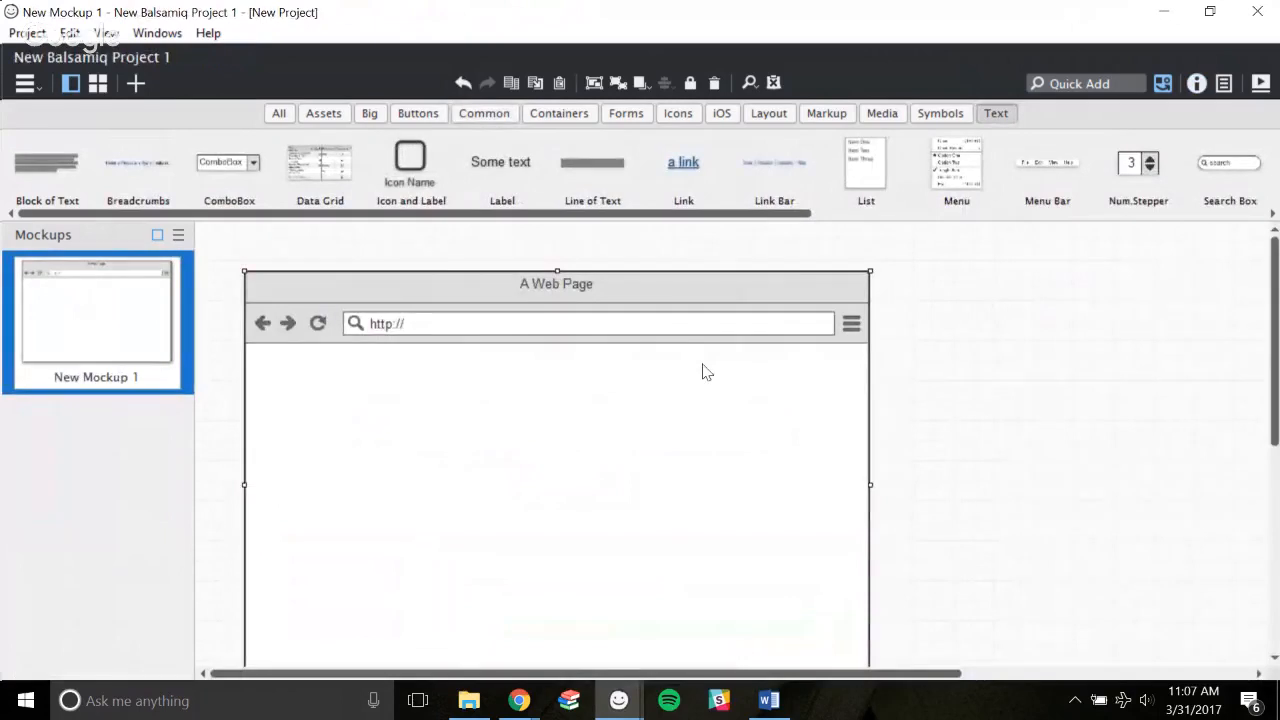
Delete the enlarged browser component and add a new default-size Browser component to the mockup.
key("Delete")
left_click(1080, 82)
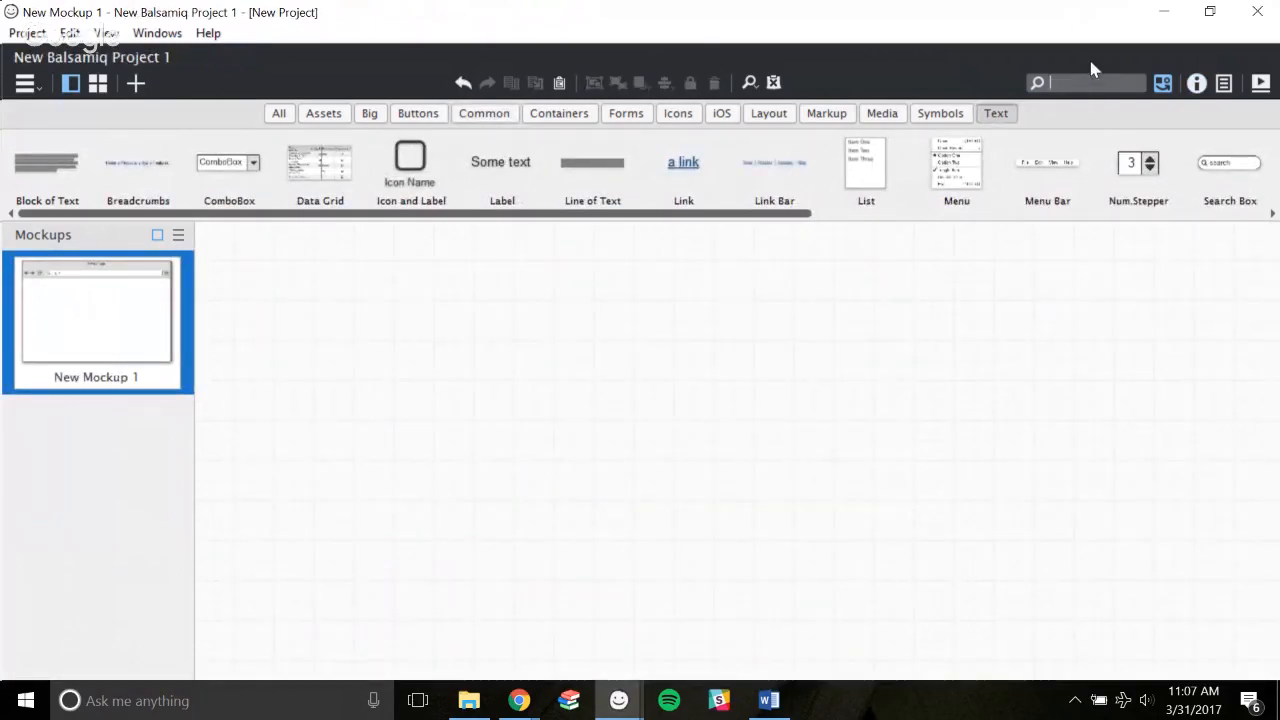
type("browse")
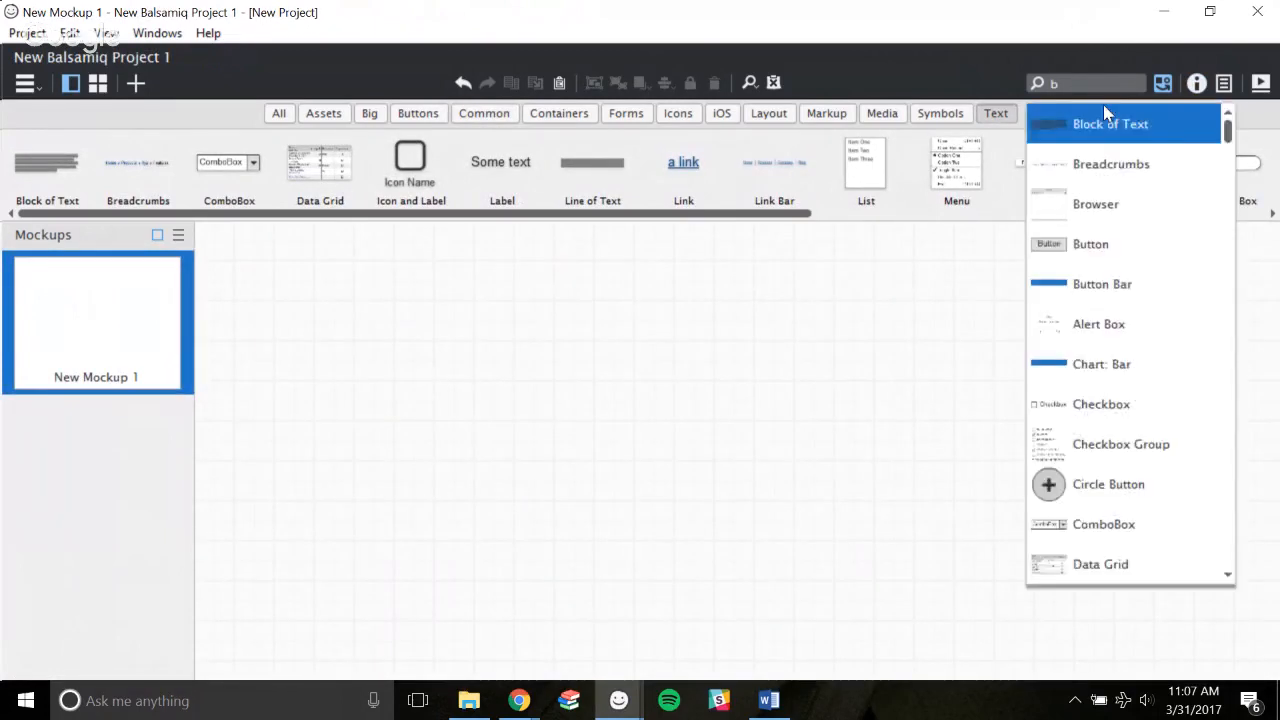
key("Return")
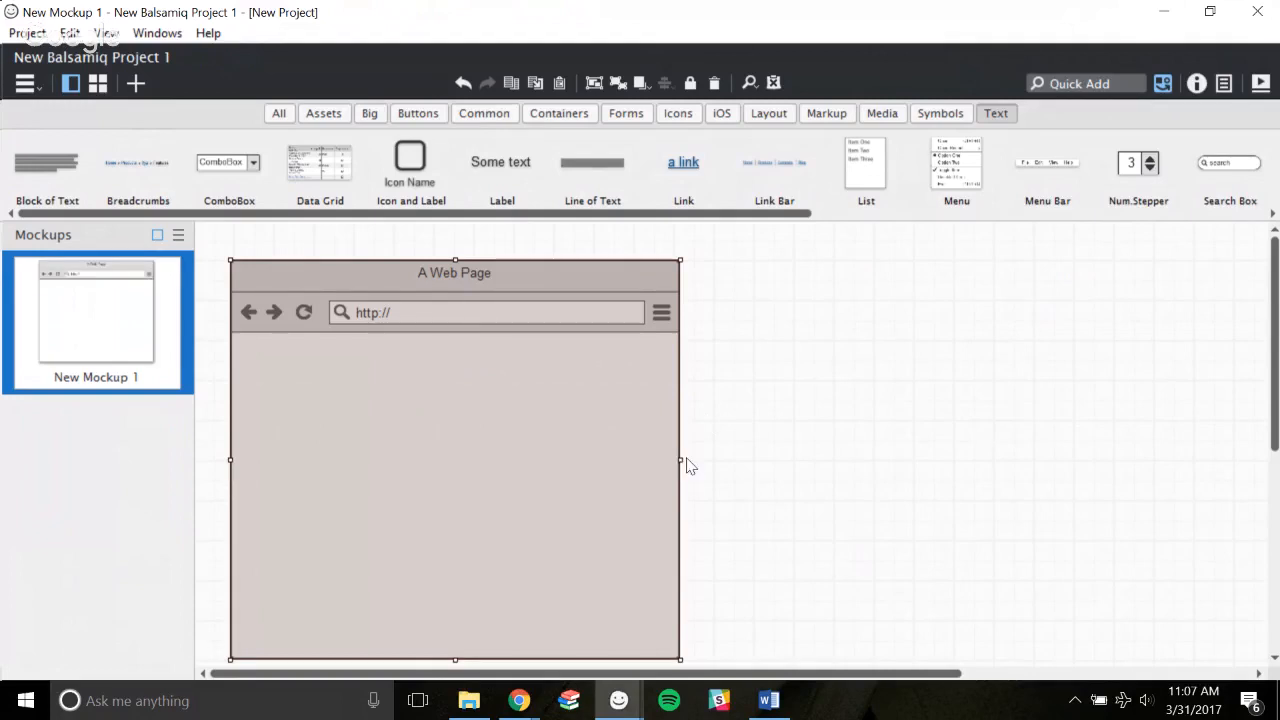
Open the Browser component's properties and set its width to 1350.
scroll(740, 403, "down", 1)
left_click(740, 403)
scroll(394, 403, "down", 3)
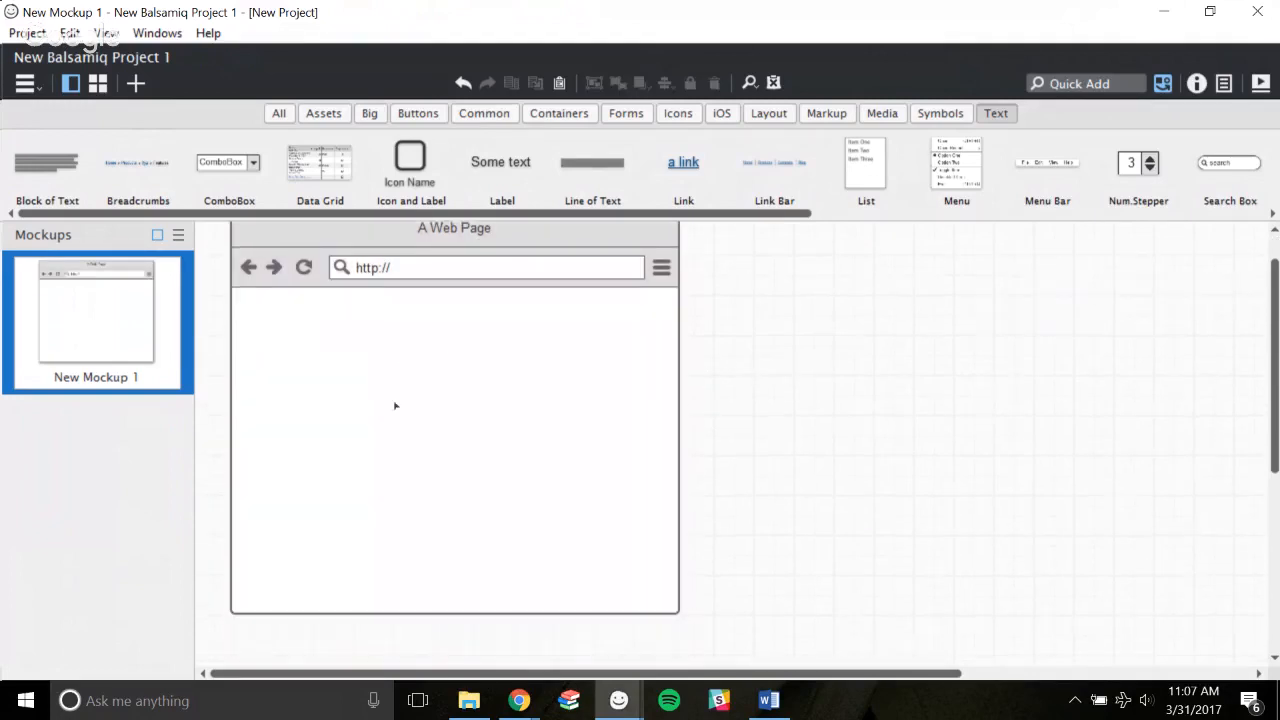
scroll(423, 343, "up", 3)
left_click(634, 389)
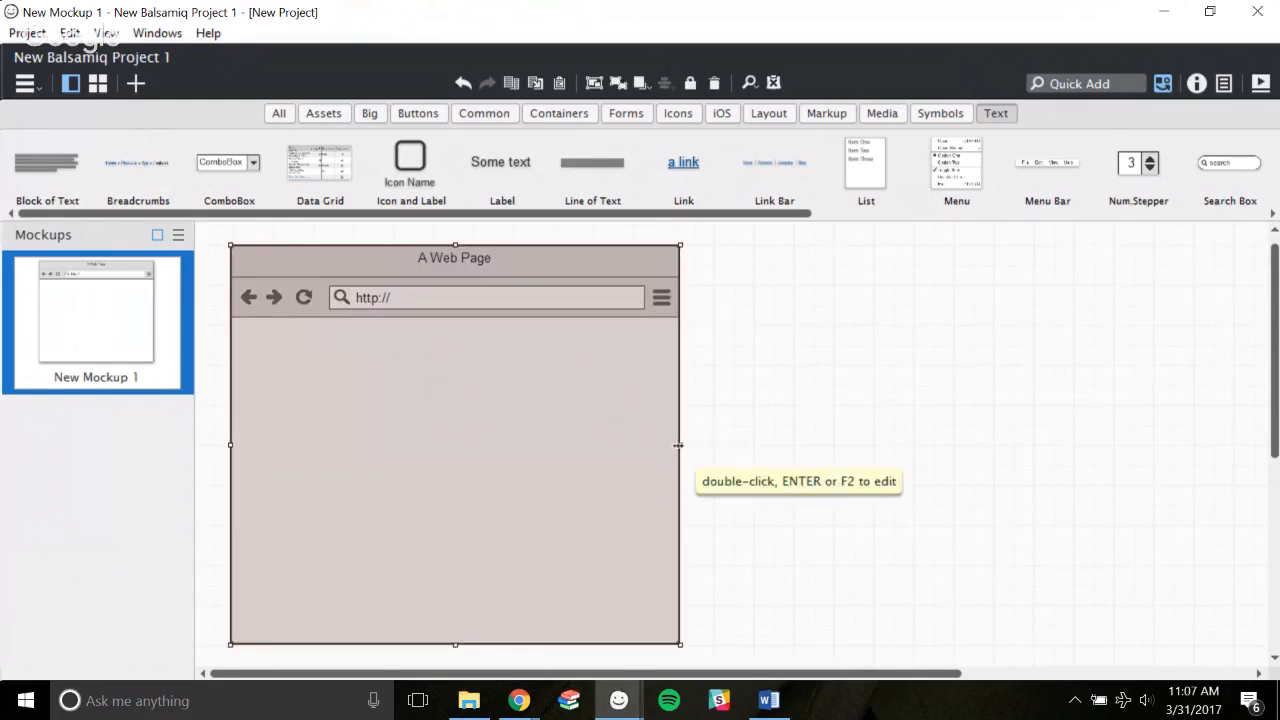
right_click(581, 402)
left_click(582, 364)
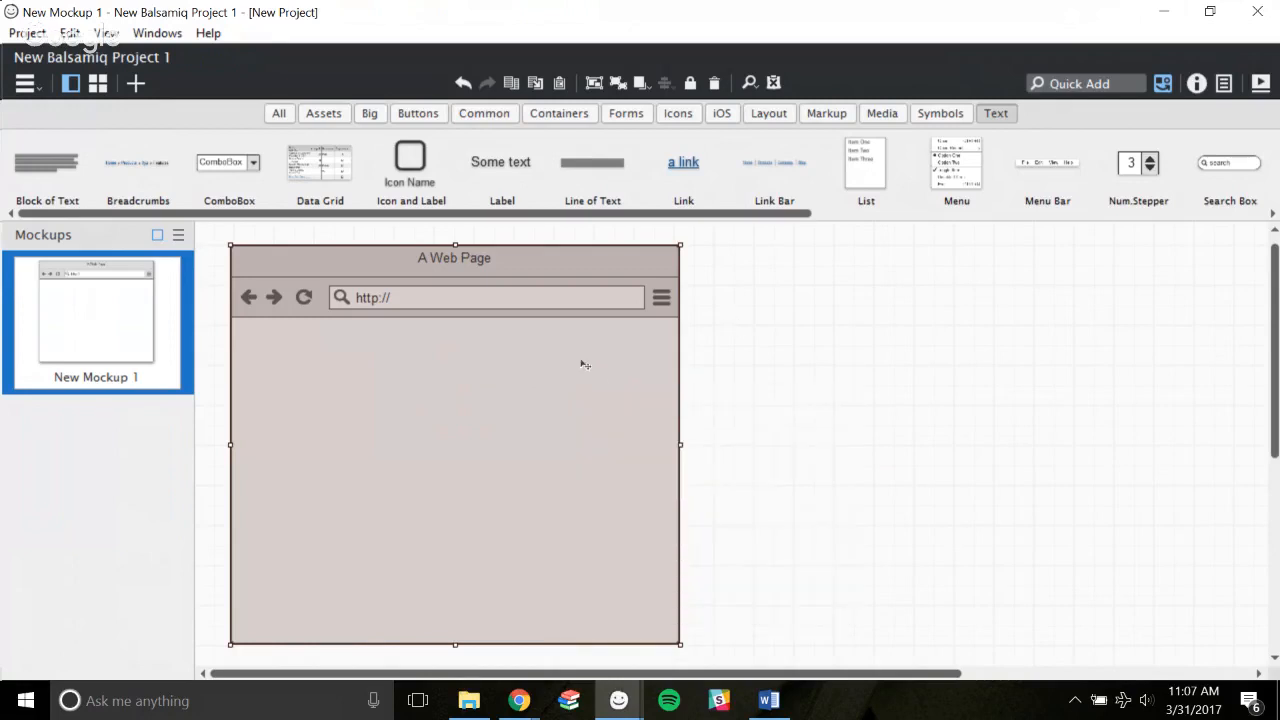
right_click(572, 367)
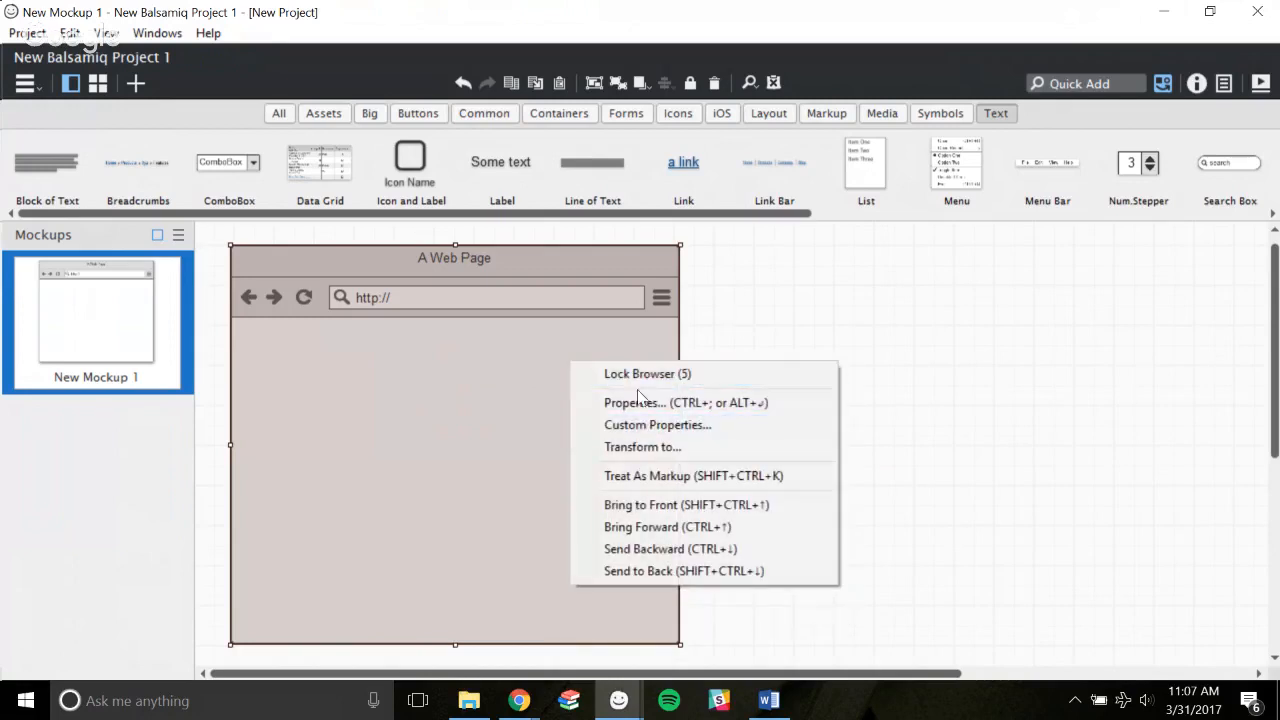
left_click(650, 402)
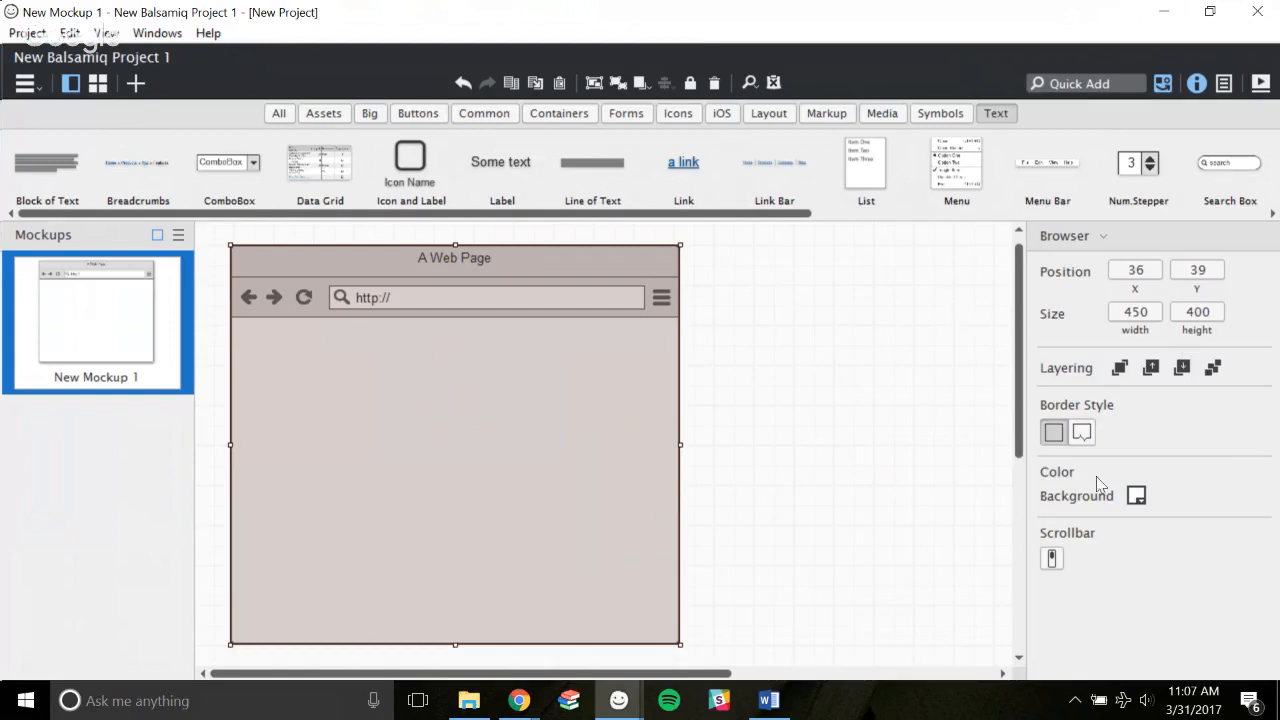
left_click(1139, 314)
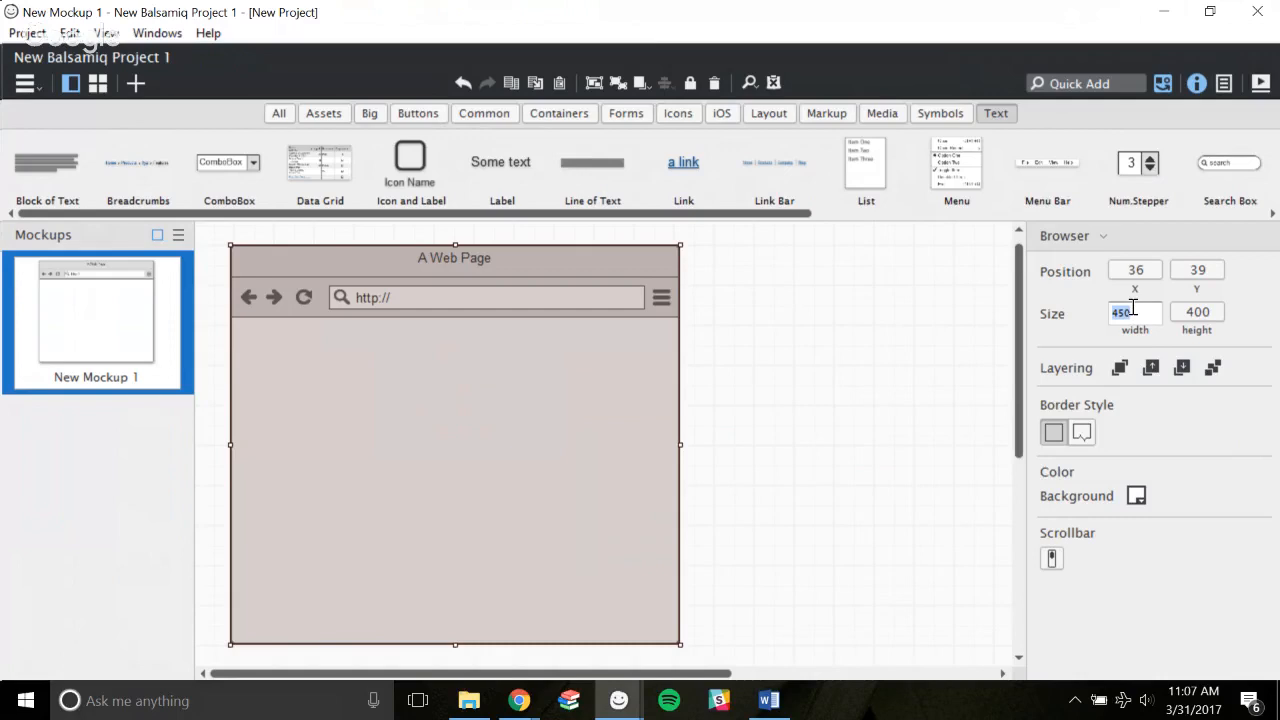
type("1350")
key("Return")
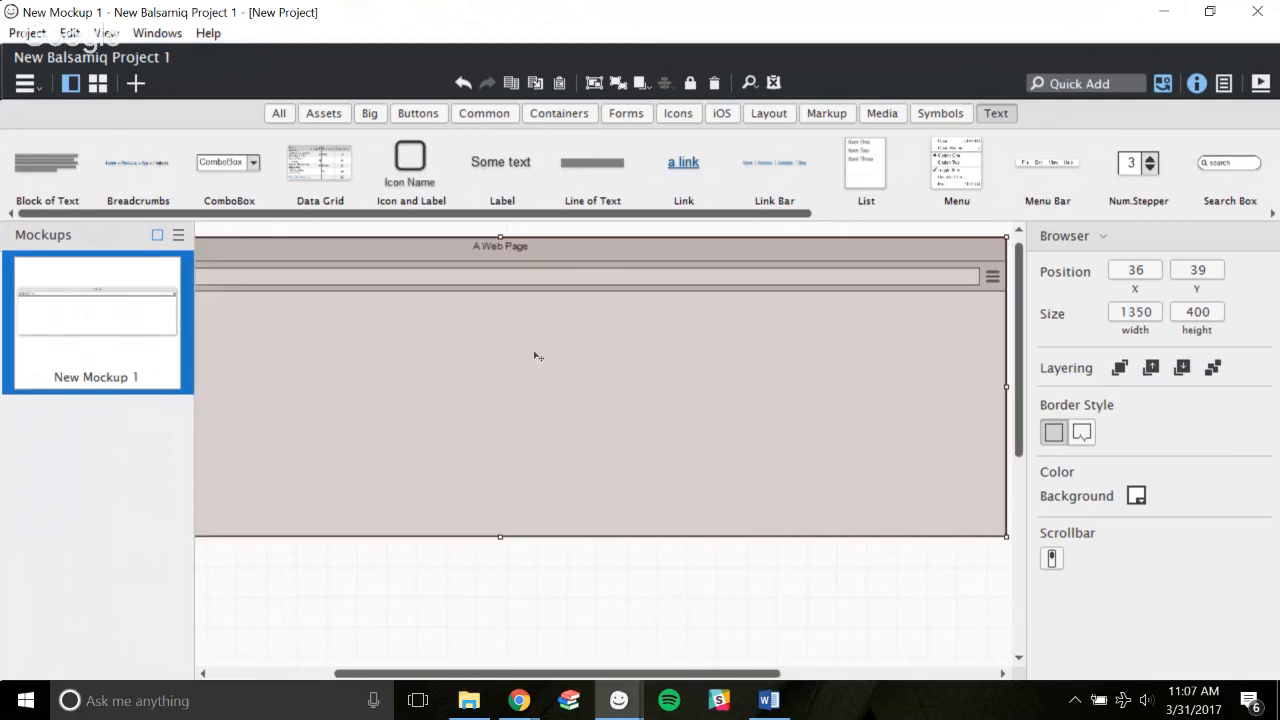
Set the Browser component's height to 4016, leaving its title and address text as they are.
scroll(600, 487, "down", 1)
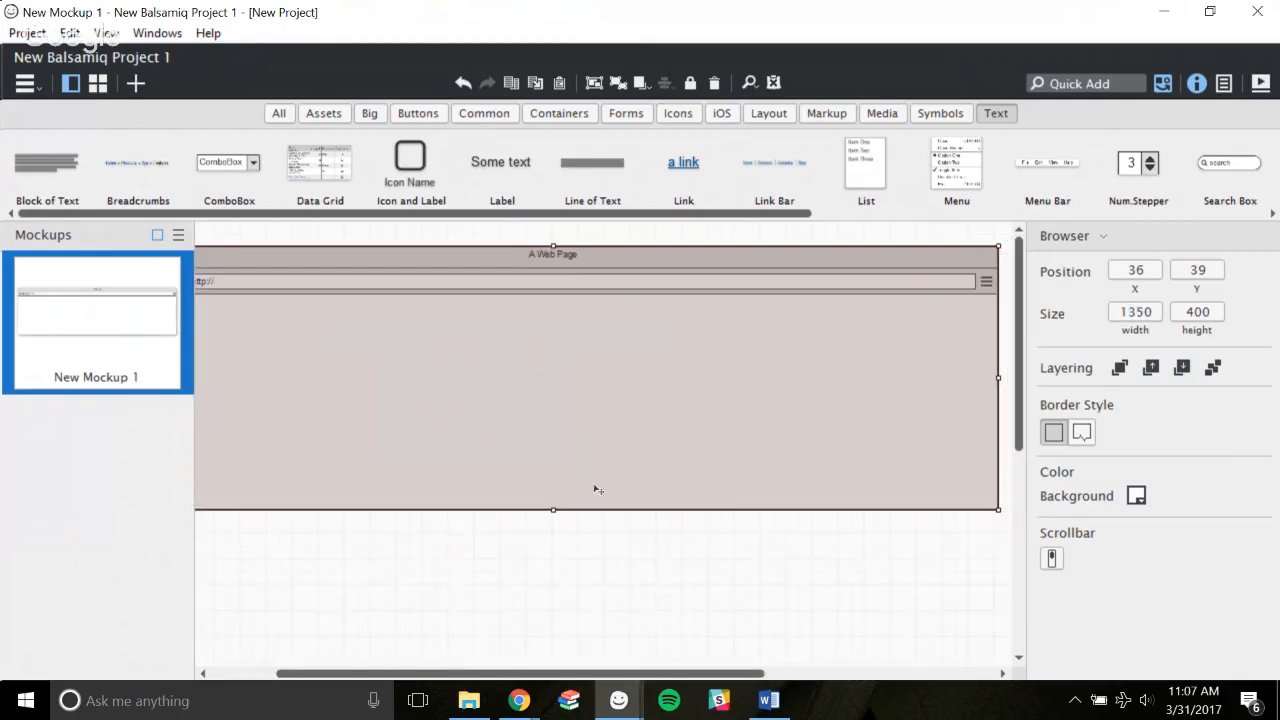
left_click(891, 664)
left_click_drag(742, 674, 690, 628)
left_click(1207, 312)
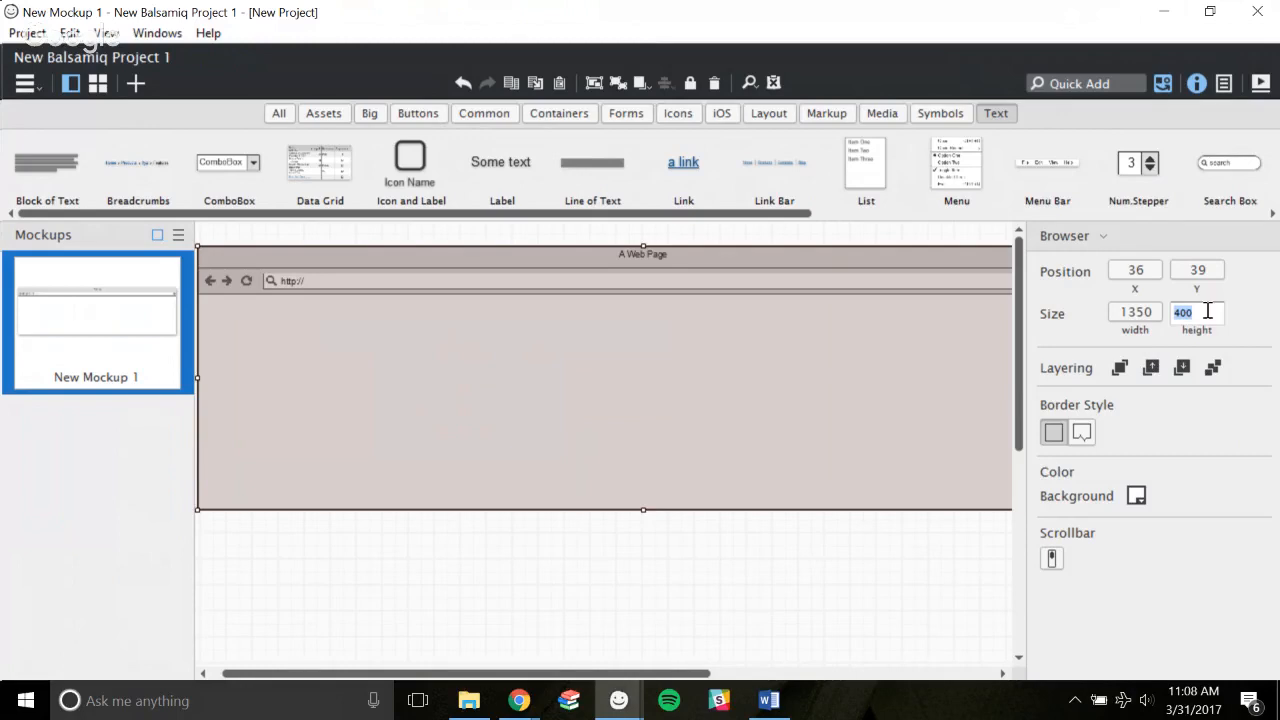
left_click_drag(1020, 266, 1028, 238)
type("4")
key("Return")
key("Return")
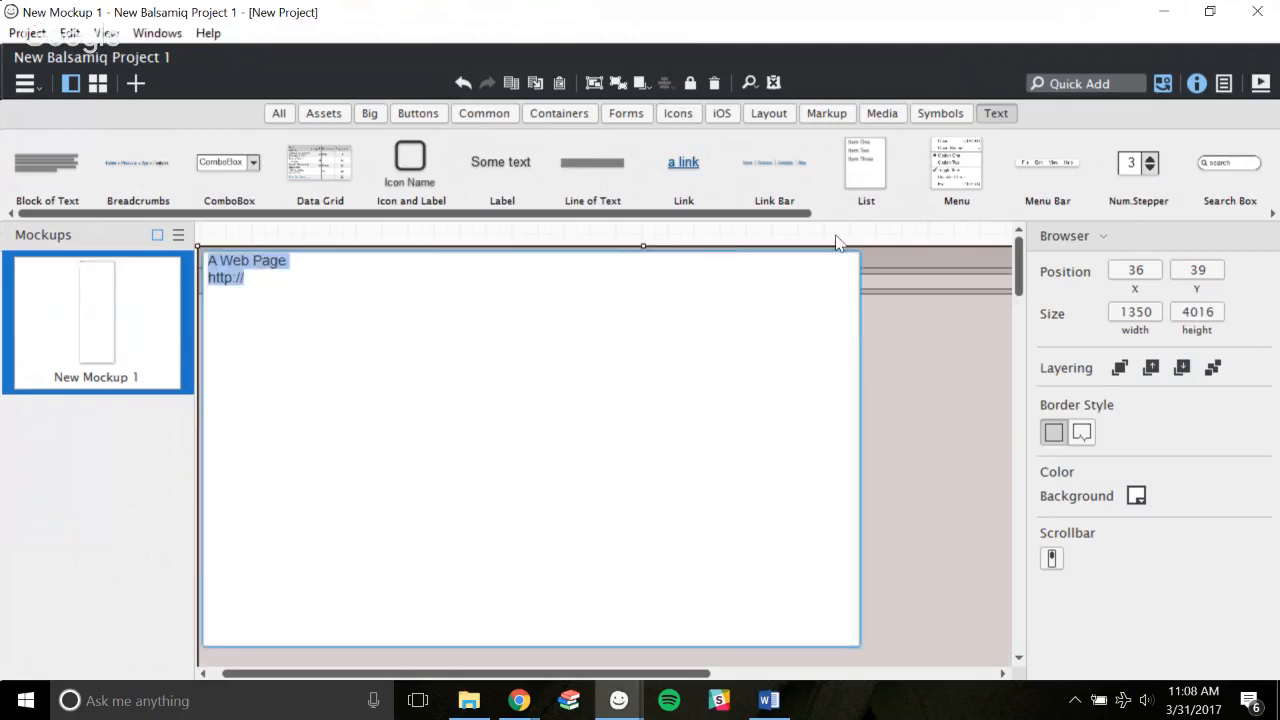
left_click(924, 258)
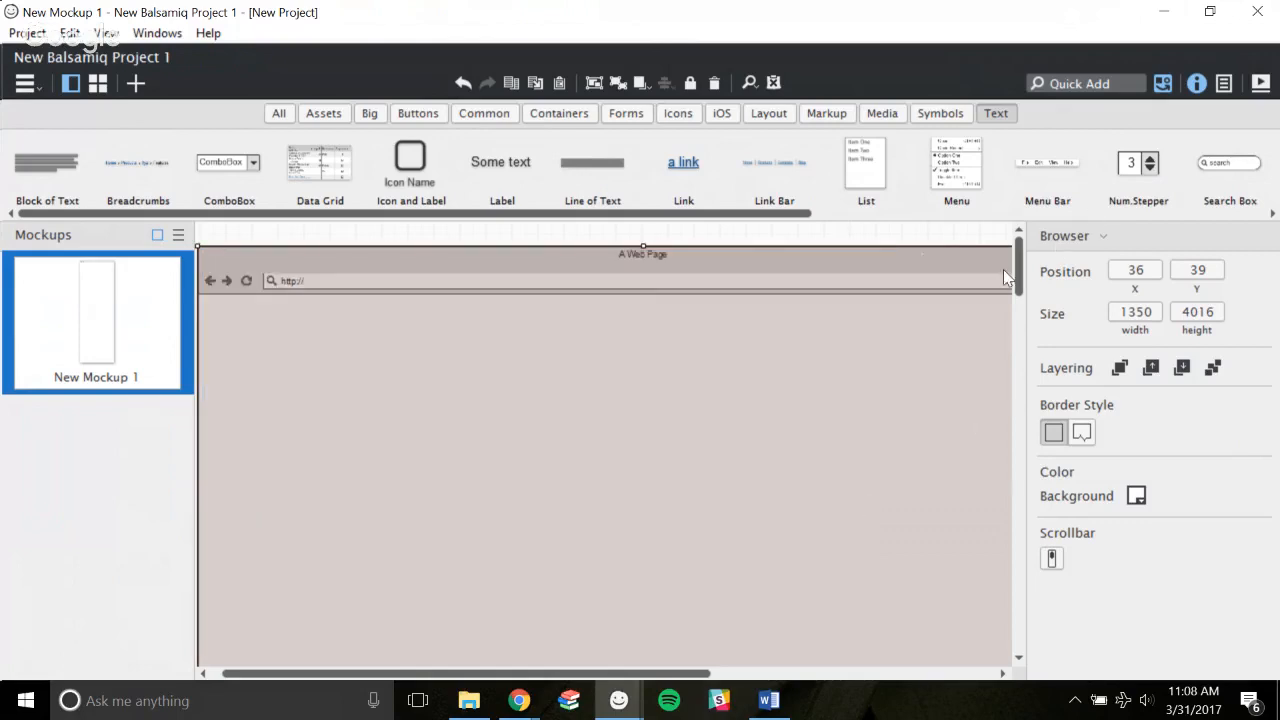
Shorten the Browser component slightly from its bottom edge to a height of 4000.
left_click_drag(1018, 265, 982, 600)
mouse_move(643, 422)
left_mouse_down()
mouse_move(644, 392)
mouse_move(643, 408)
left_mouse_up()
scroll(655, 368, "up", 1)
scroll(711, 394, "up", 1)
key("ctrl+minus")
key("ctrl+minus")
key("ctrl+minus")
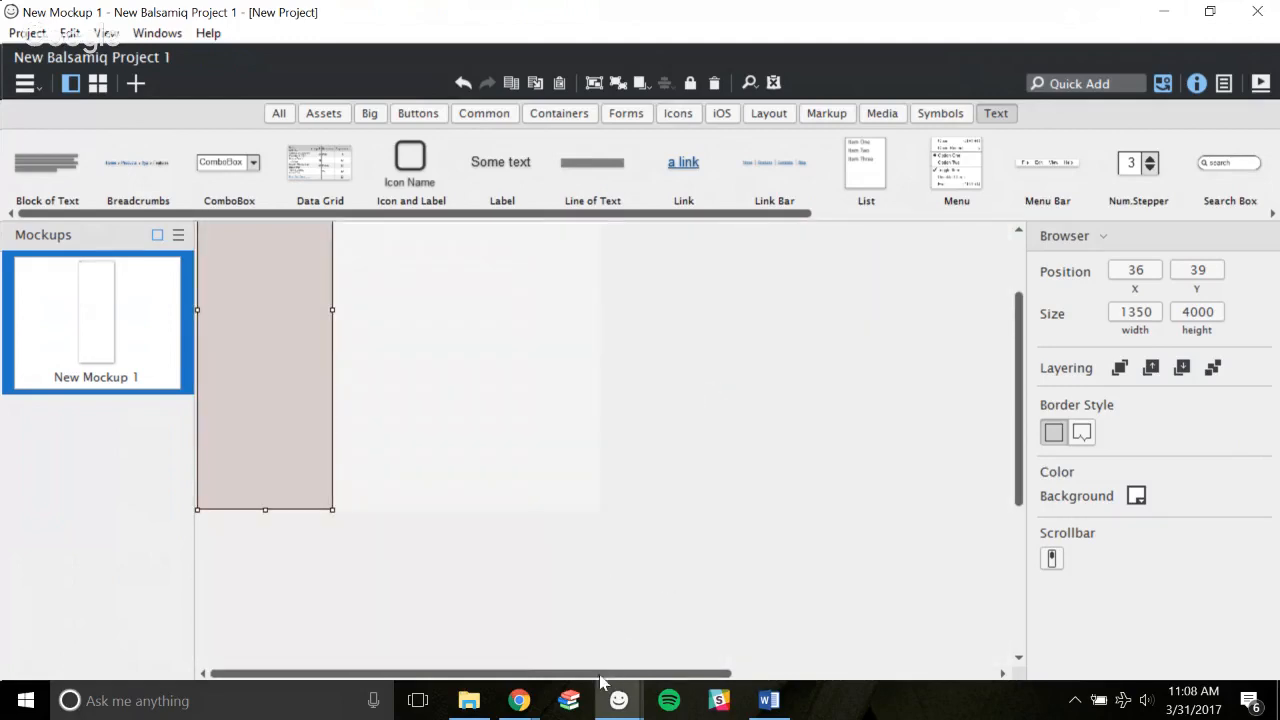
scroll(463, 474, "up", 3)
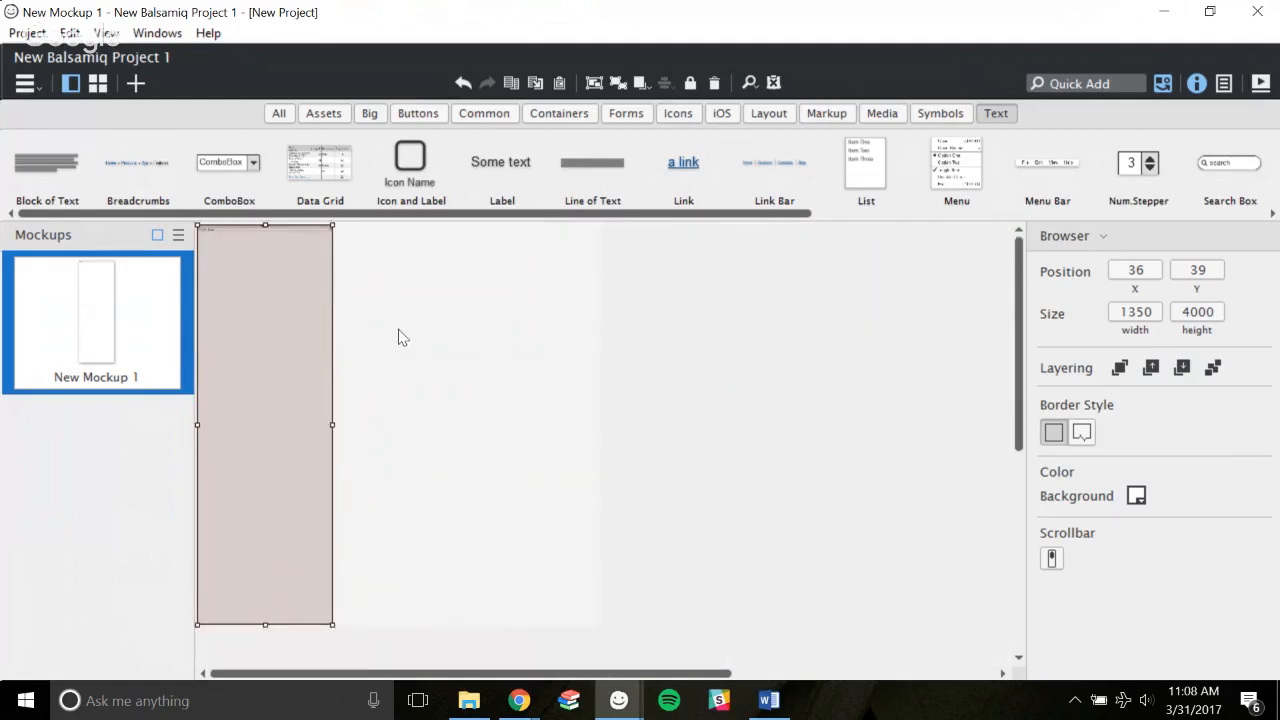
Try the torn bottom border style on the Browser component and switch back to the plain rectangular border.
key("ctrl+plus")
key("ctrl+plus")
scroll(680, 380, "up", 3)
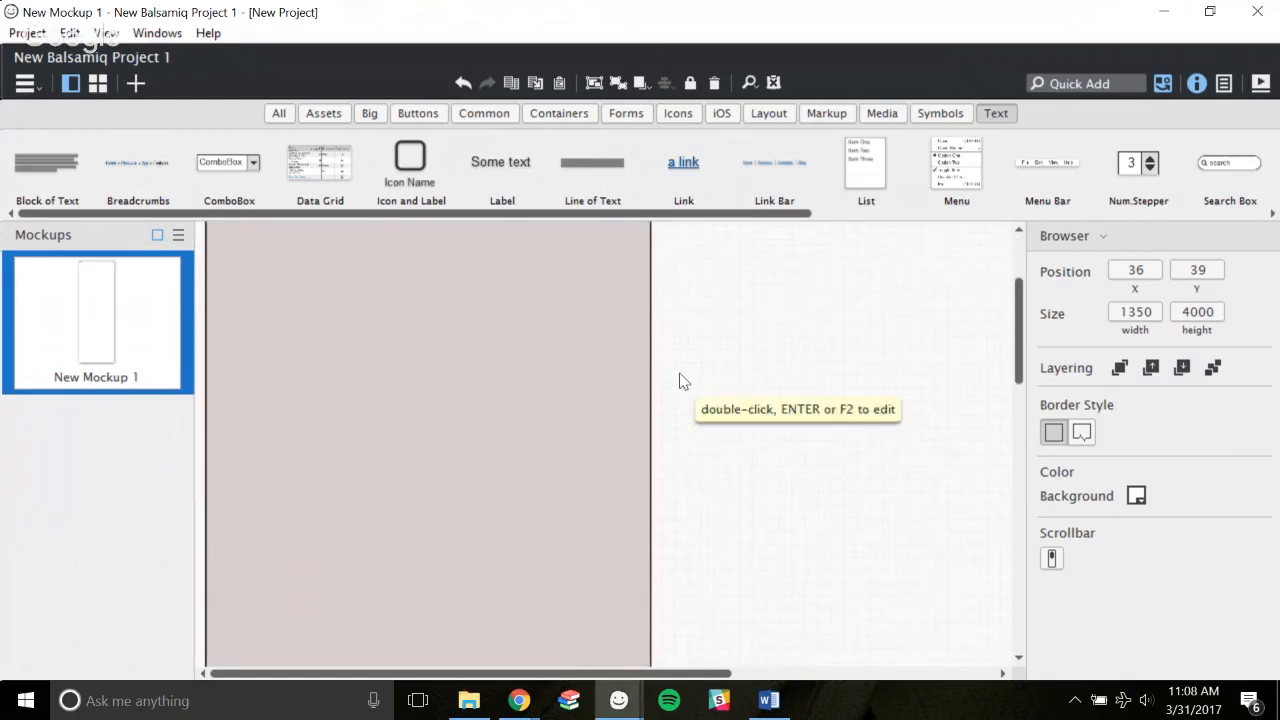
left_click_drag(1017, 272, 924, 525)
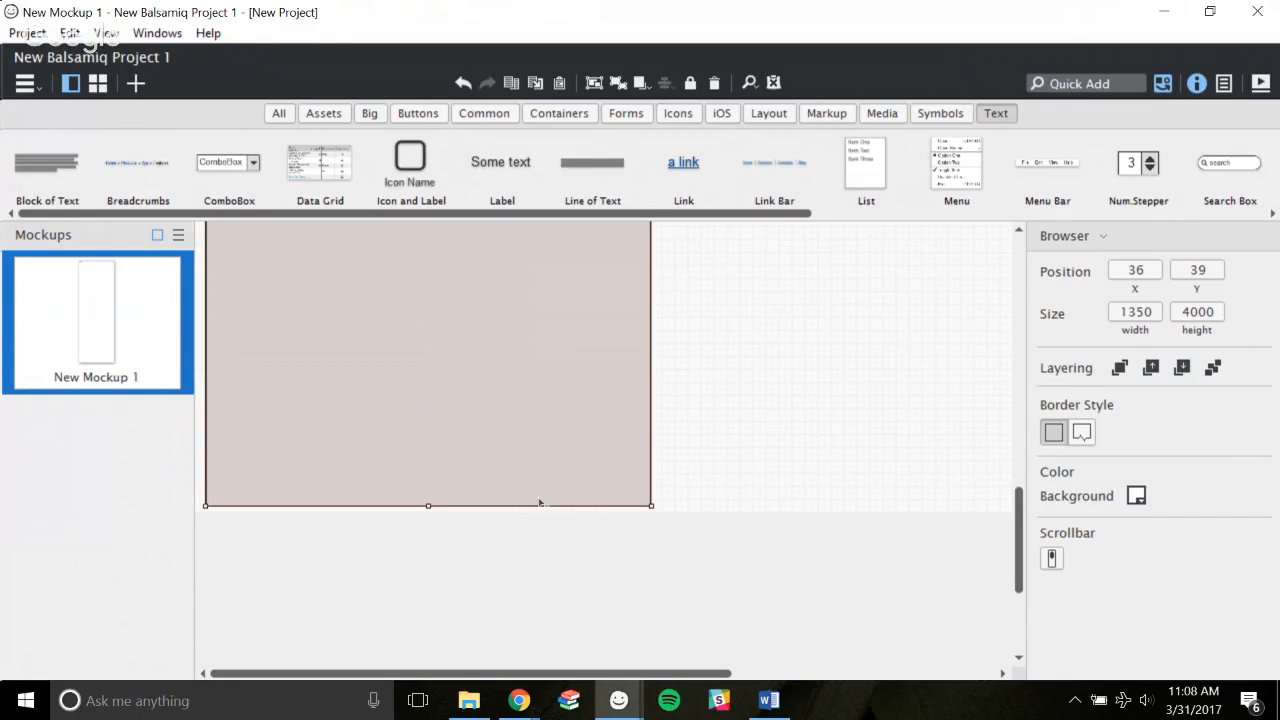
key("ctrl+plus")
left_click_drag(1015, 400, 1005, 570)
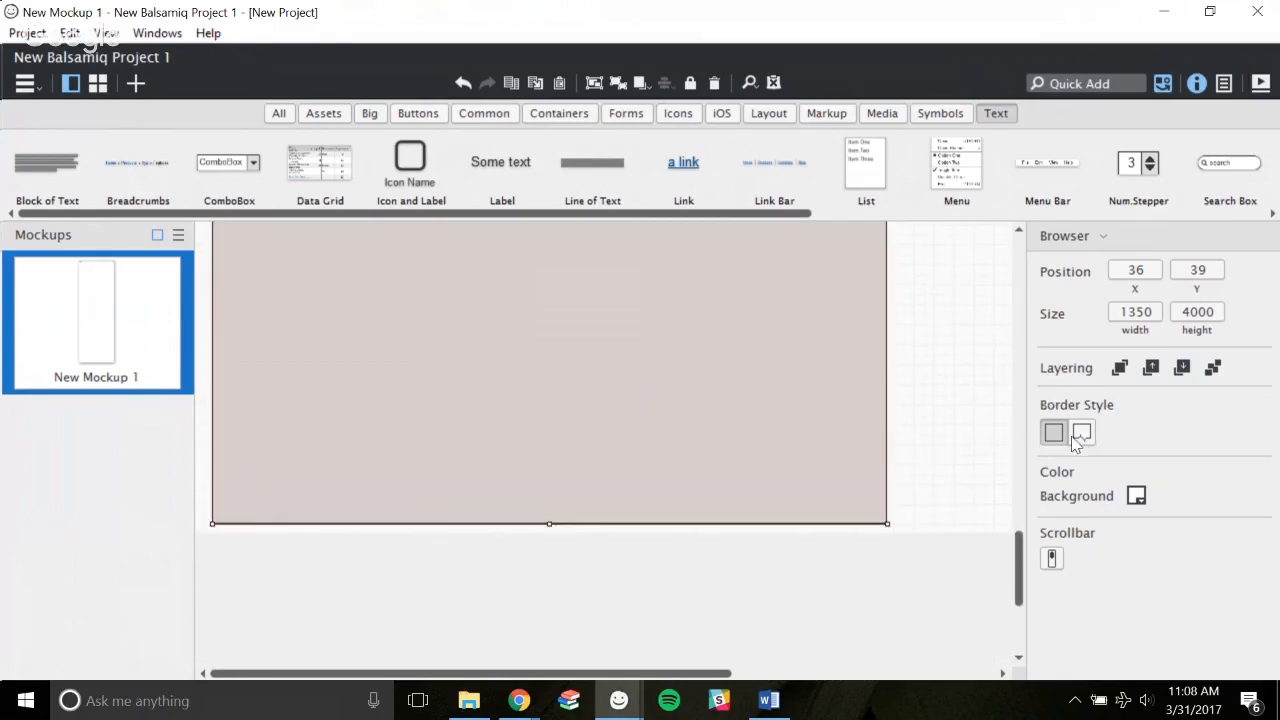
left_click(988, 437)
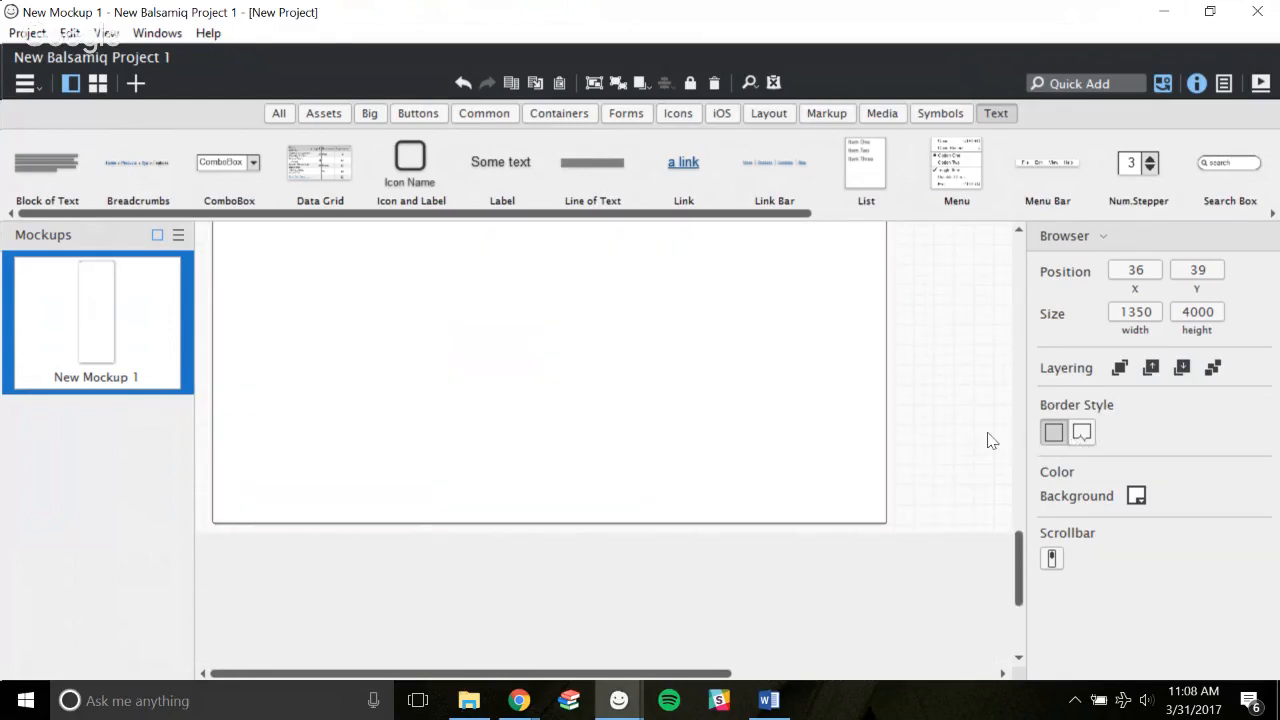
left_click(769, 494)
left_click(1083, 433)
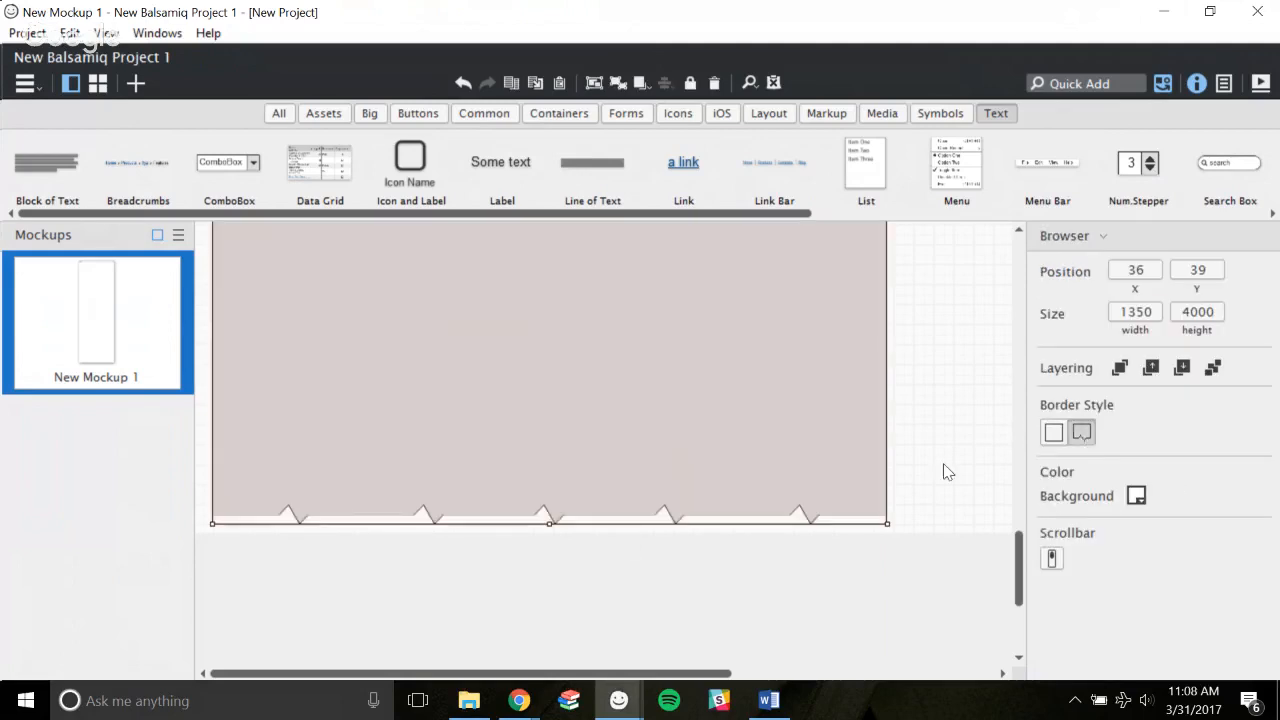
left_click(914, 465)
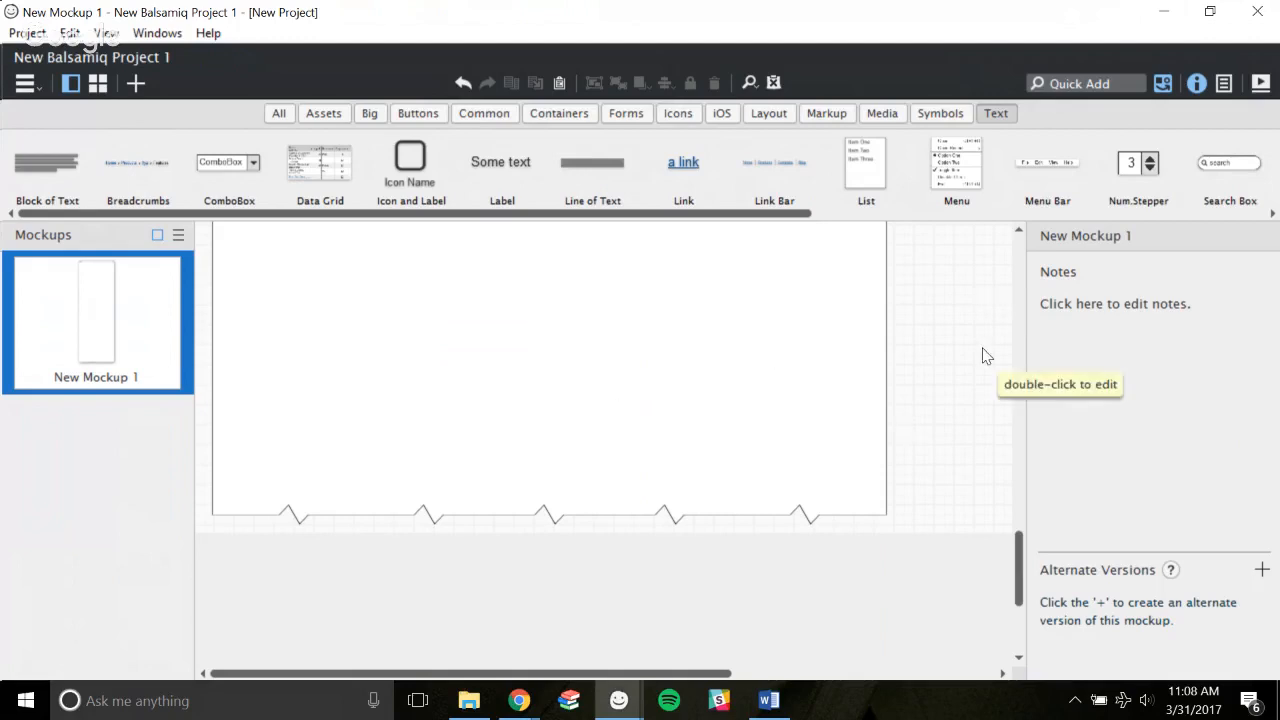
left_click(729, 379)
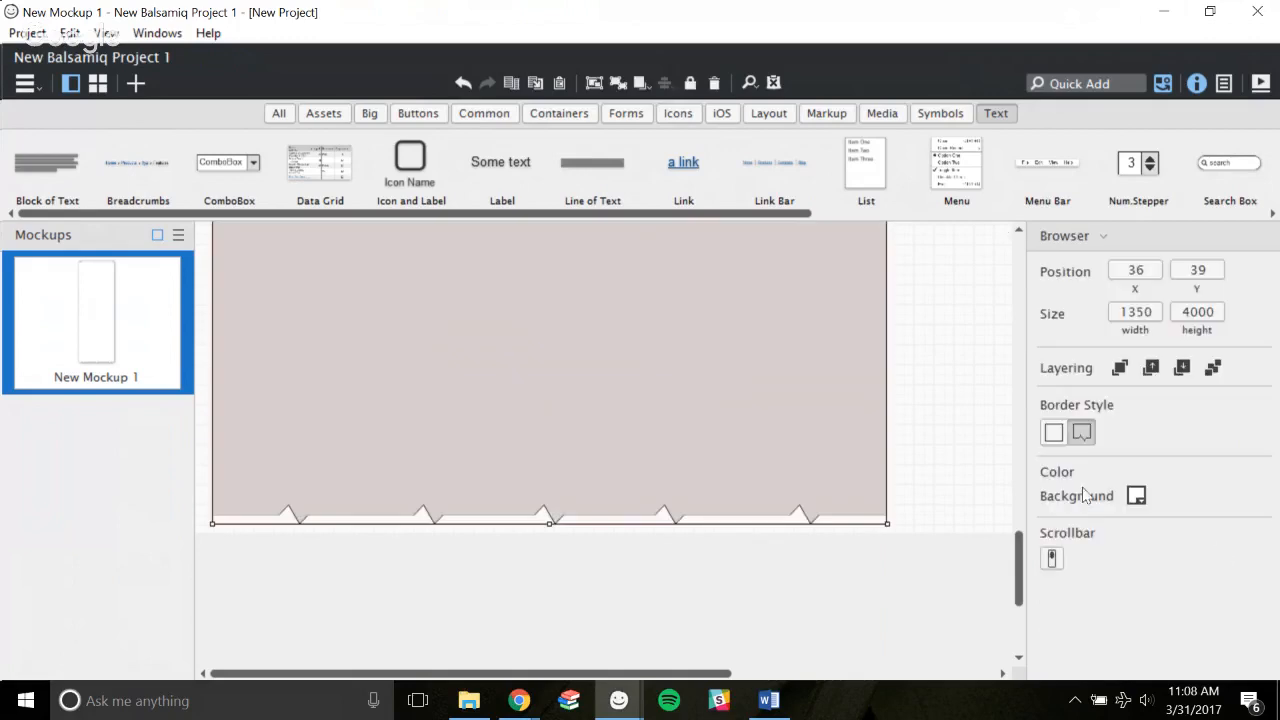
left_click(1054, 432)
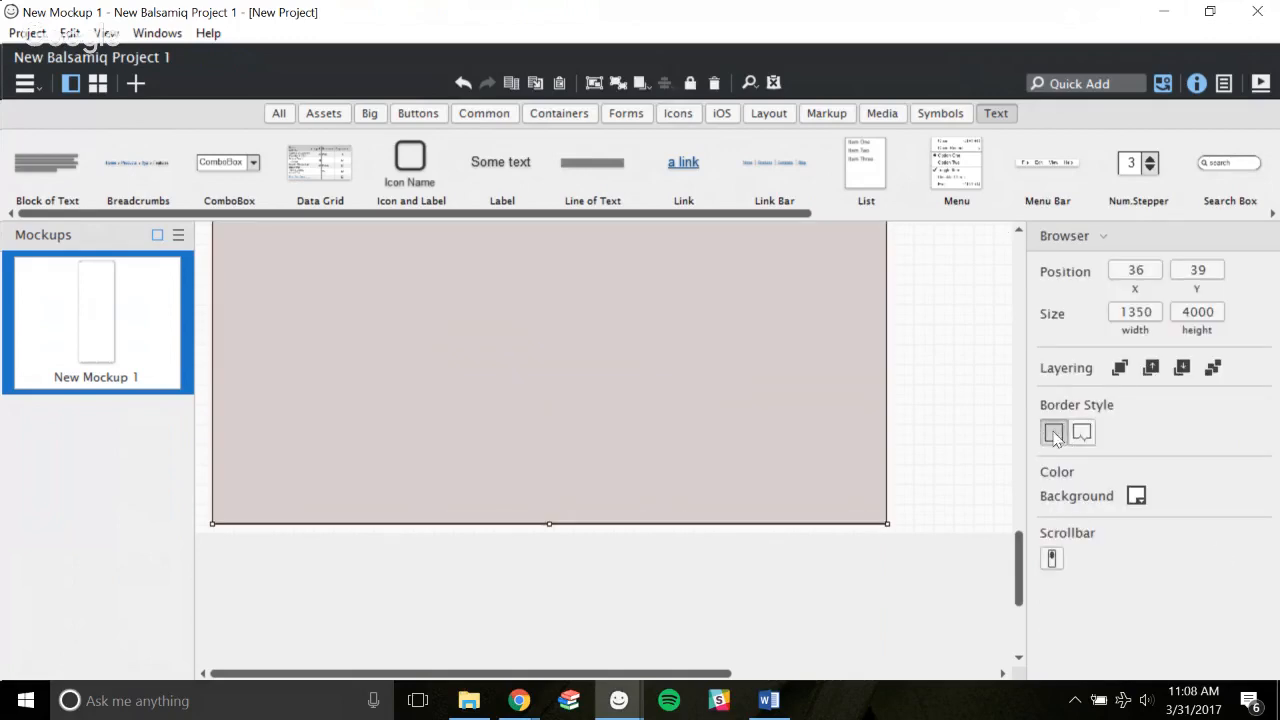
Turn on the vertical scrollbar for the Browser component and deselect it.
left_click(1051, 559)
left_click_drag(1018, 585, 1040, 222)
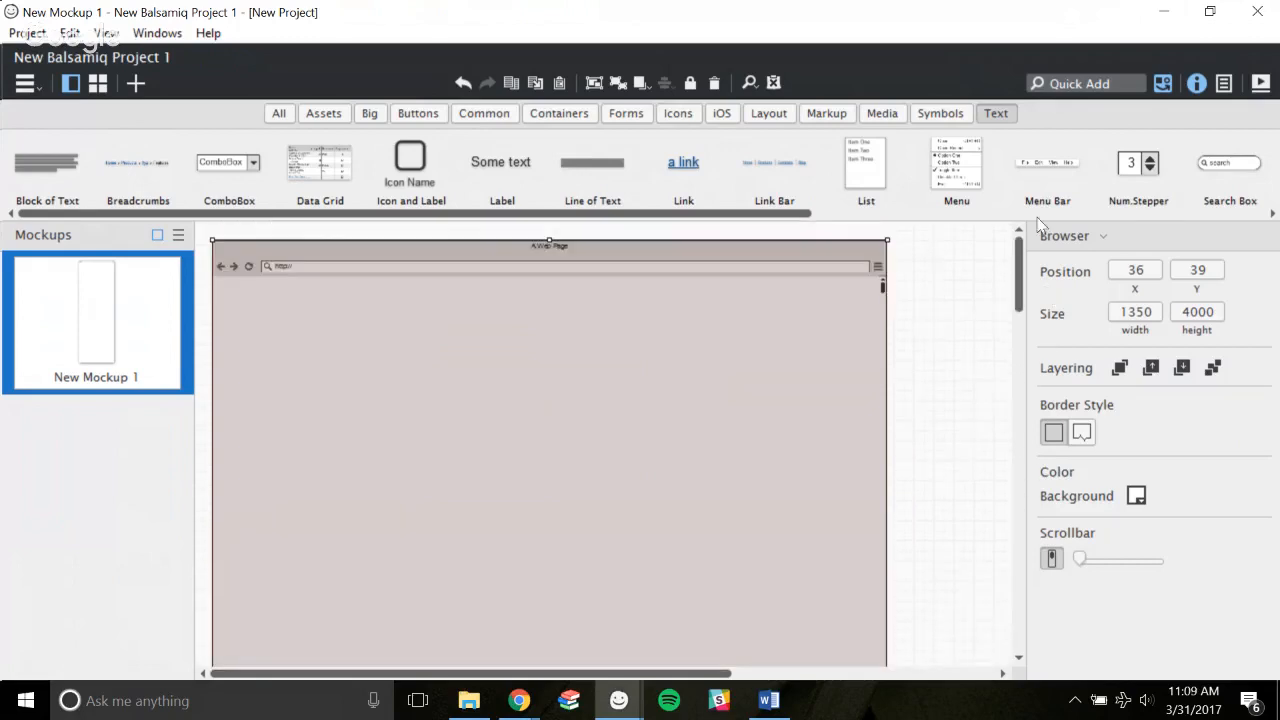
left_click(897, 291)
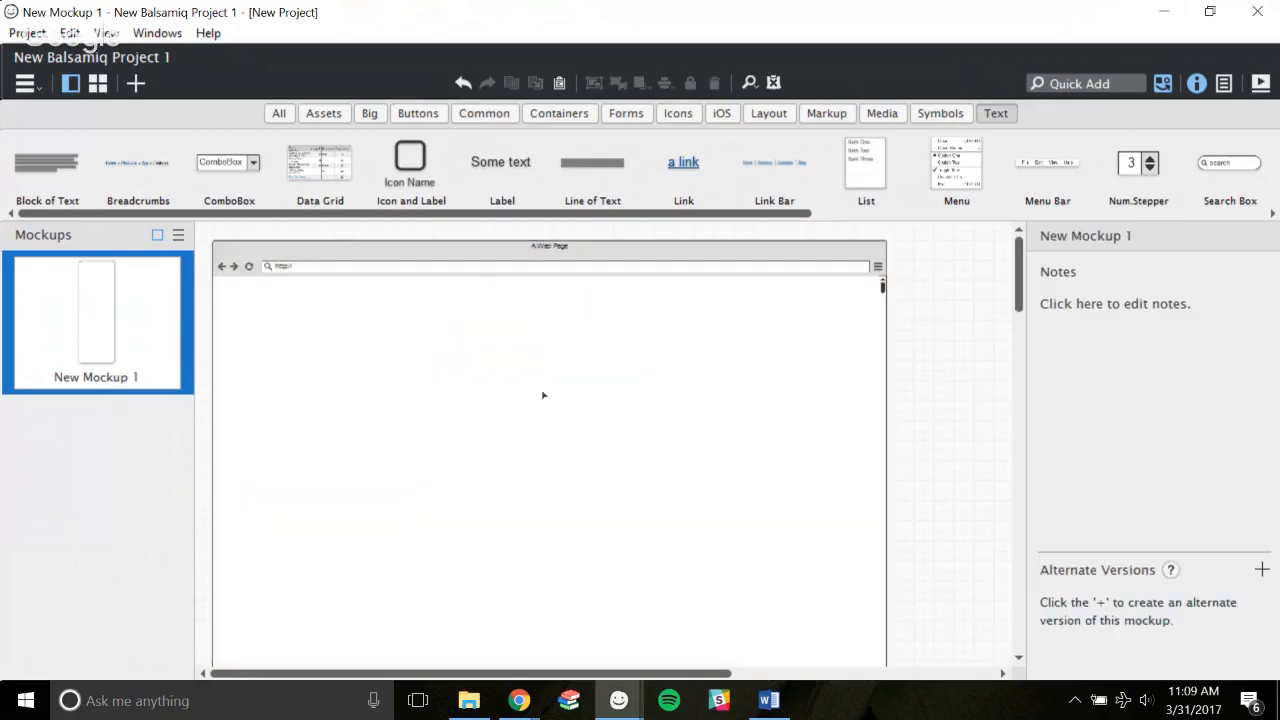
double_click(549, 251)
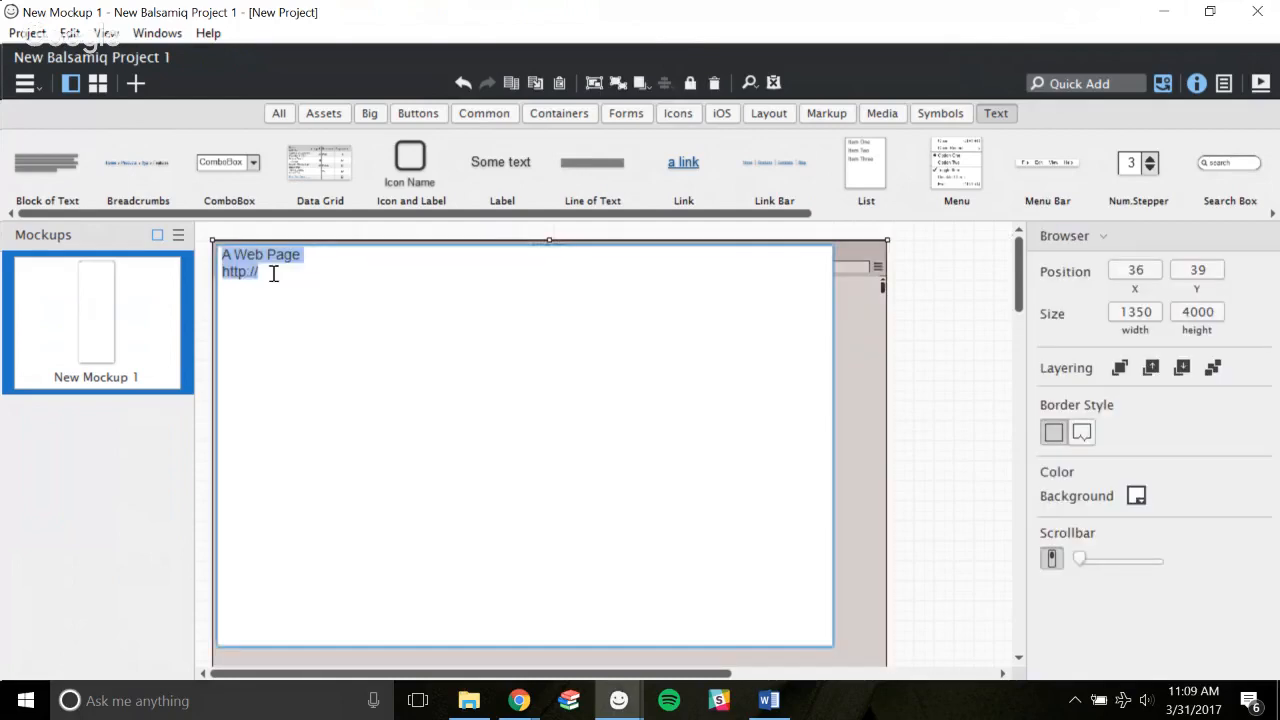
left_click_drag(309, 253, 170, 260)
type("Billionaire Balloon")
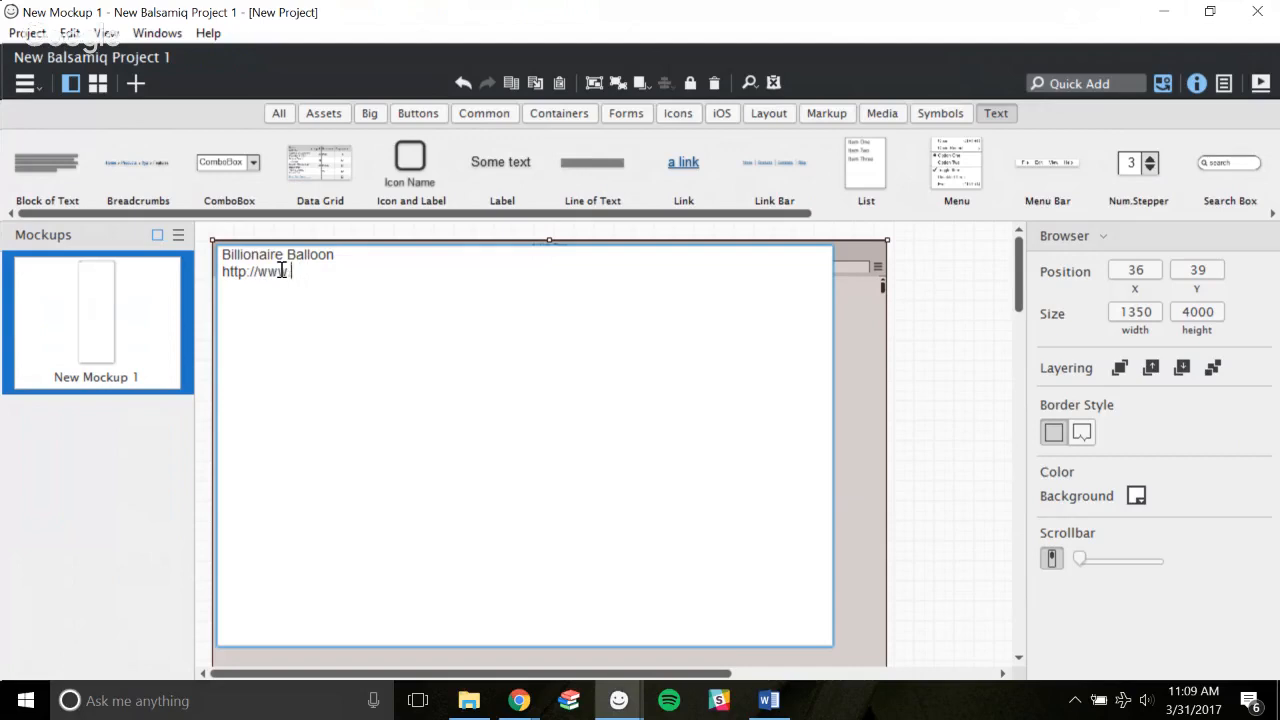
type(".billionaiore")
key("BackSpace")
key("BackSpace")
type("iore")
key("BackSpace")
type("reballo")
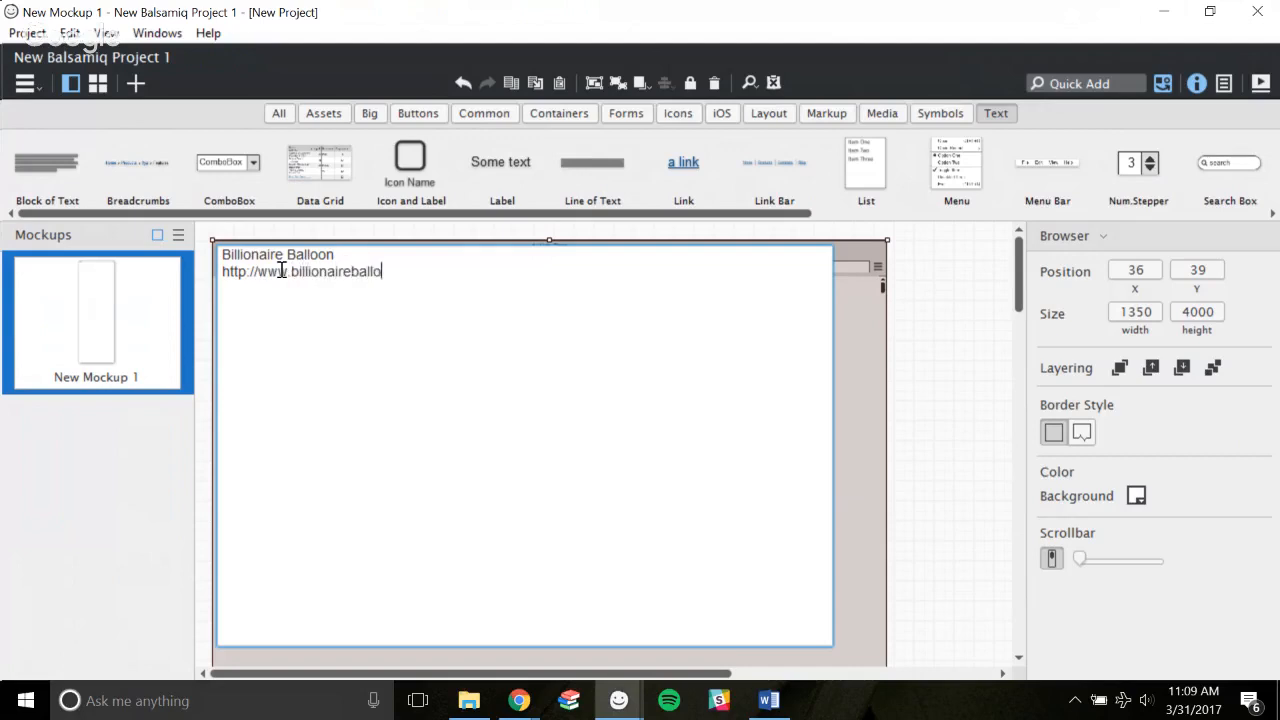
type("on.com")
left_click(912, 316)
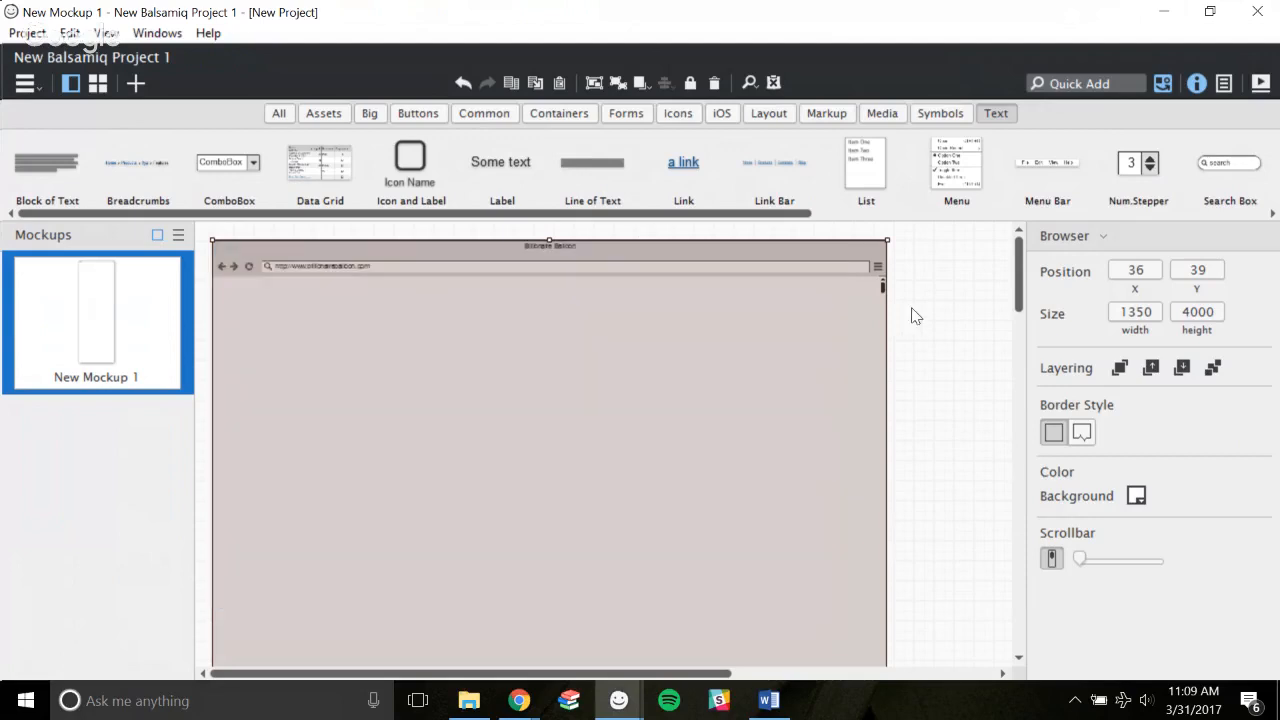
left_click(921, 311)
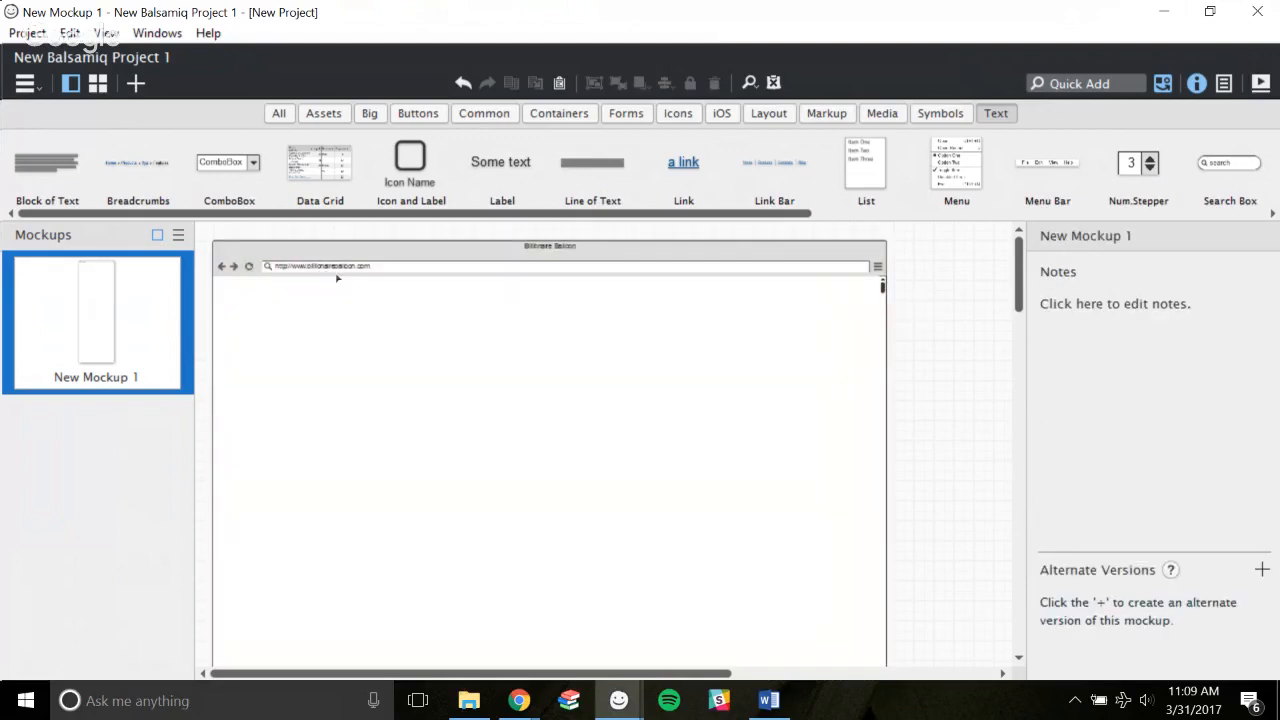
key("ctrl+equal")
key("ctrl+equal")
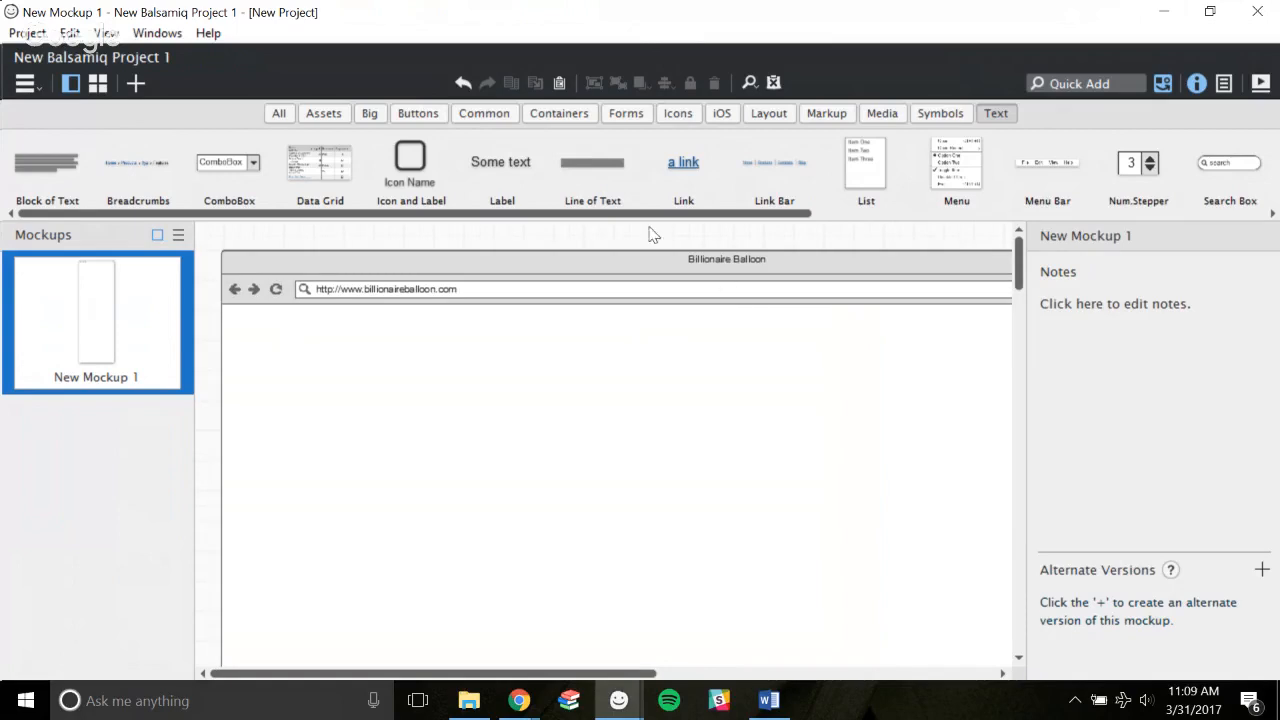
key("ctrl+minus")
key("ctrl+minus")
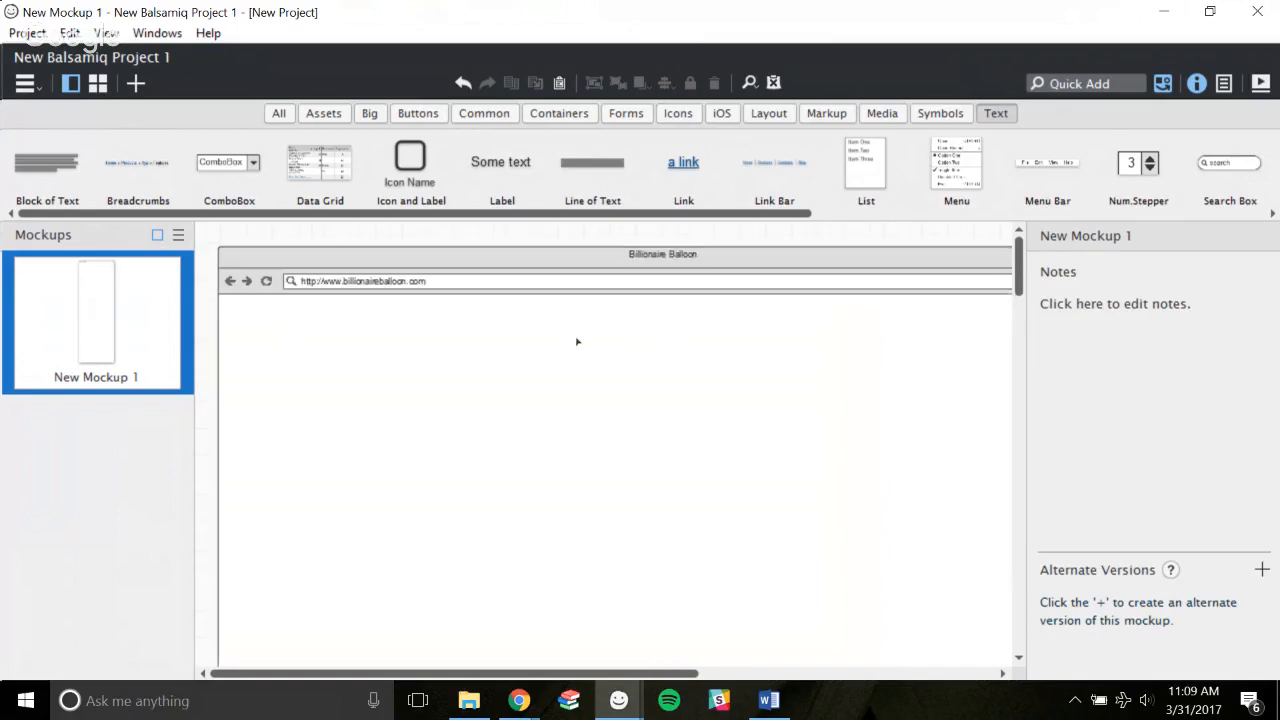
key("ctrl+equal")
mouse_move(588, 676)
left_mouse_down()
mouse_move(729, 679)
mouse_move(597, 661)
left_mouse_up()
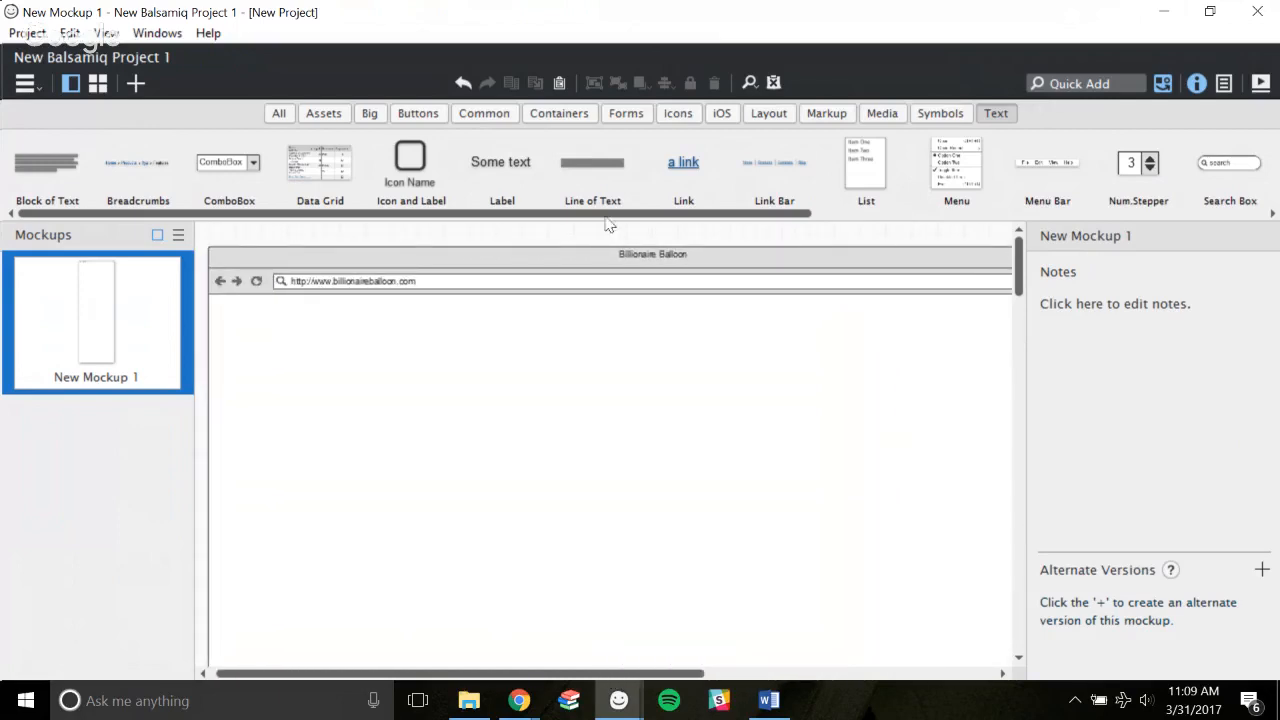
Switch to the Altura Interactive New Site Template project and examine the header area of the Why Altura copy mockup.
mouse_move(610, 702)
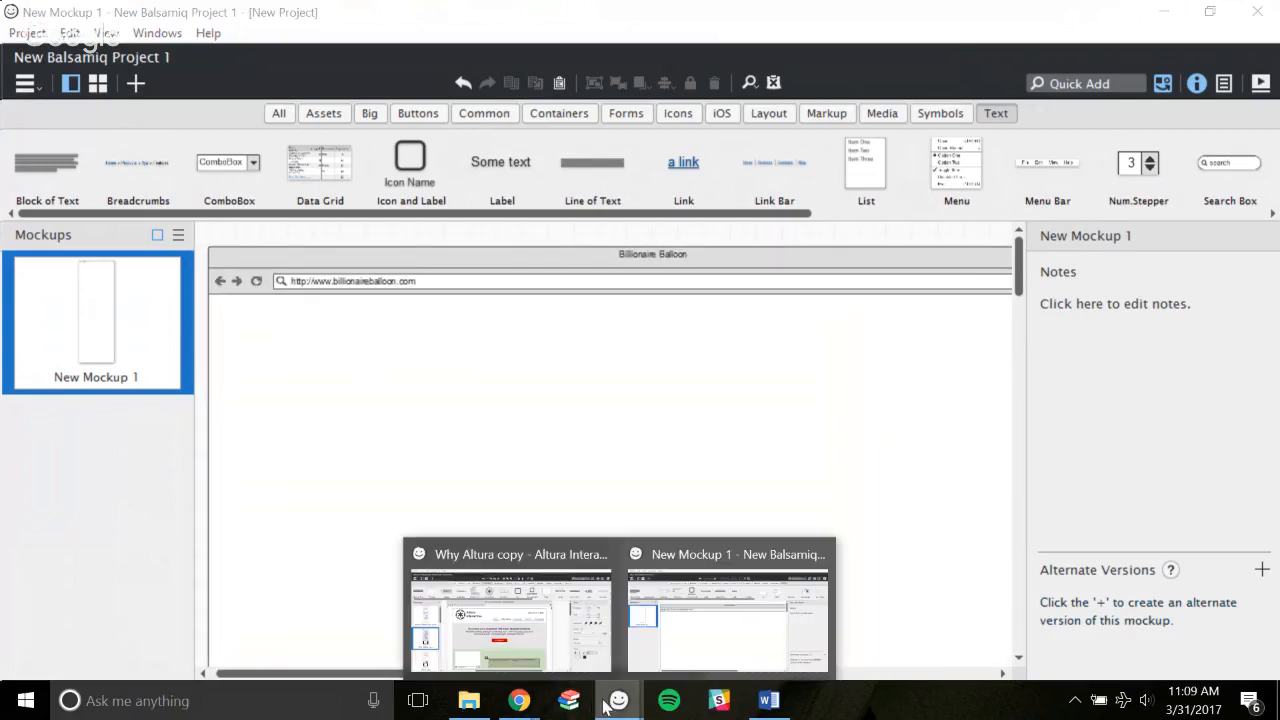
left_click(556, 620)
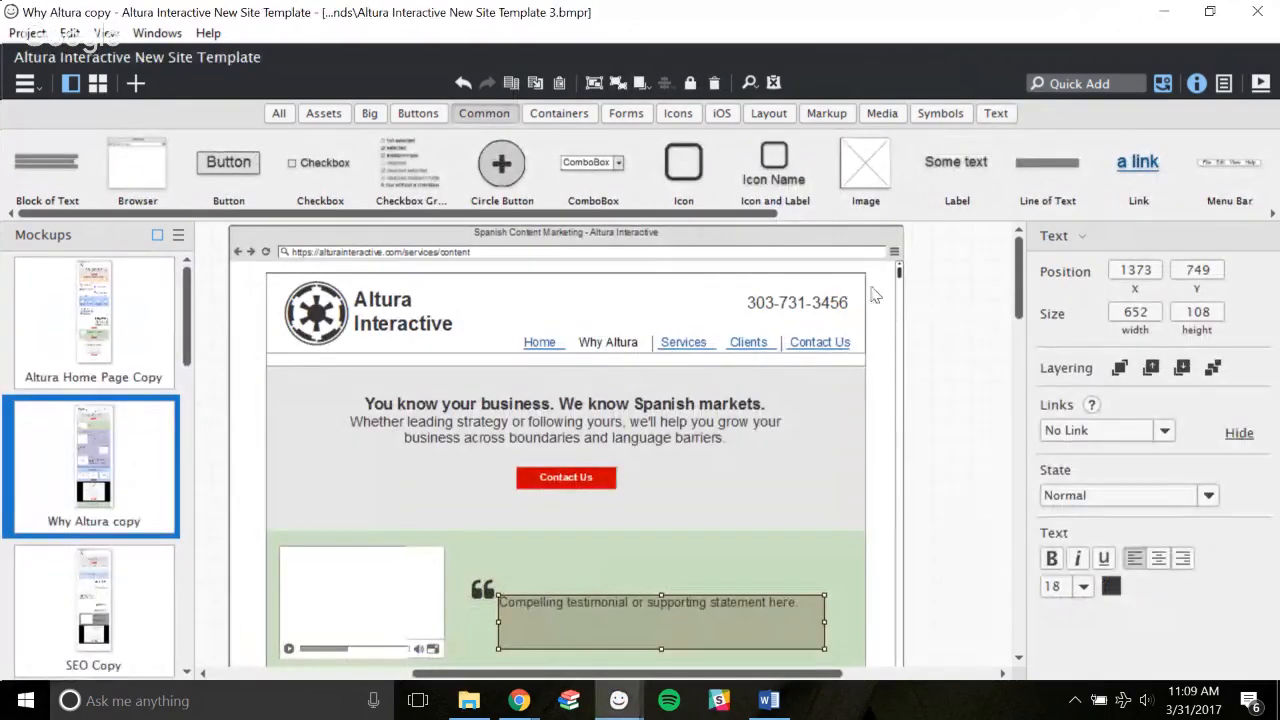
left_click_drag(1018, 277, 1000, 255)
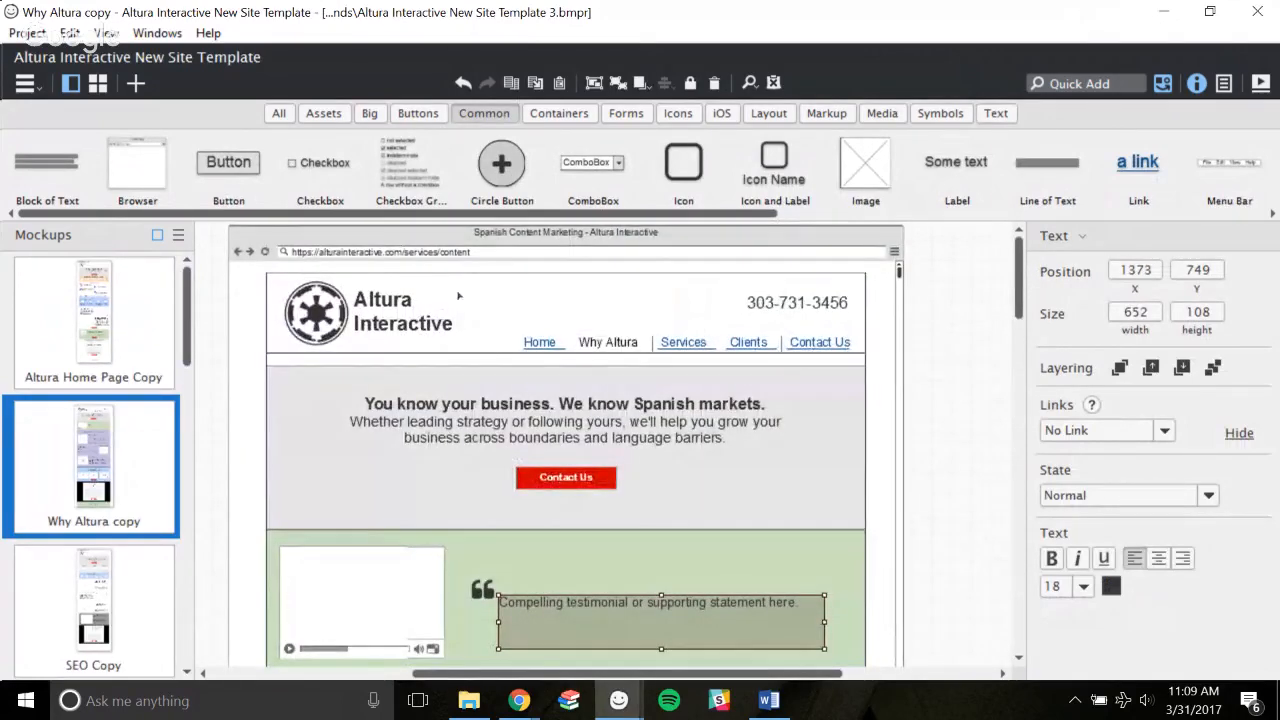
mouse_move(519, 700)
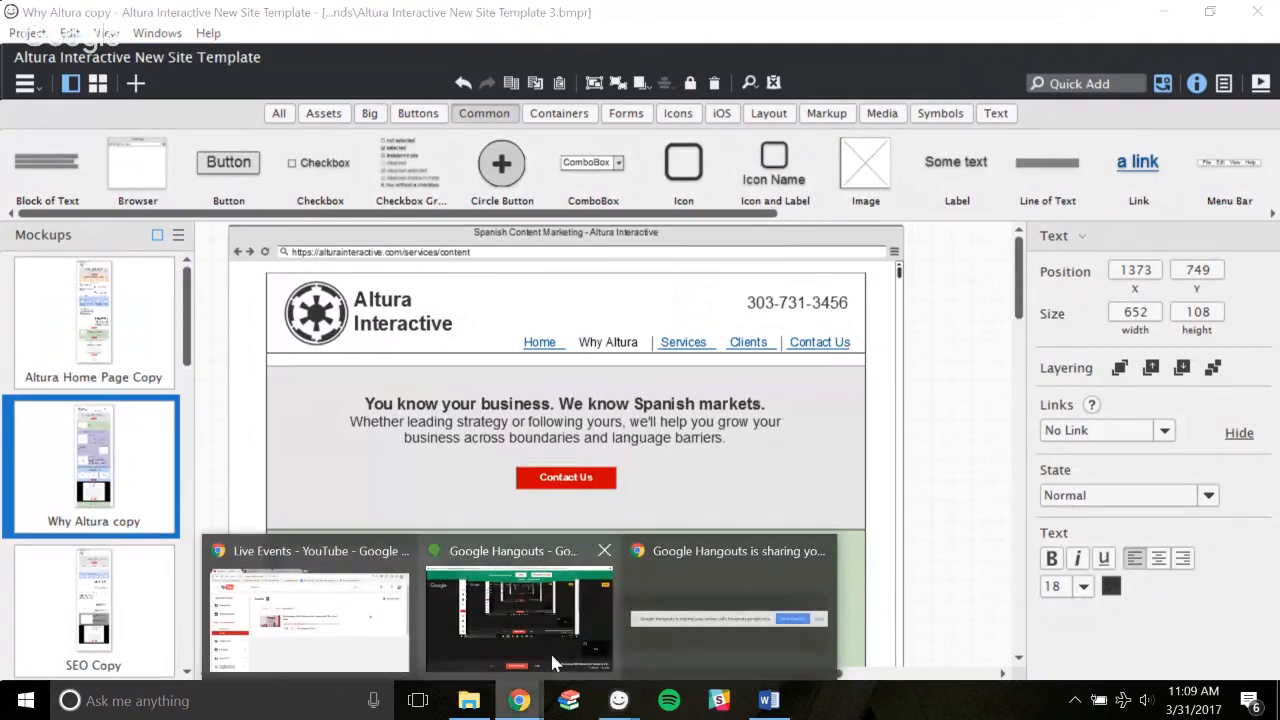
left_click(343, 630)
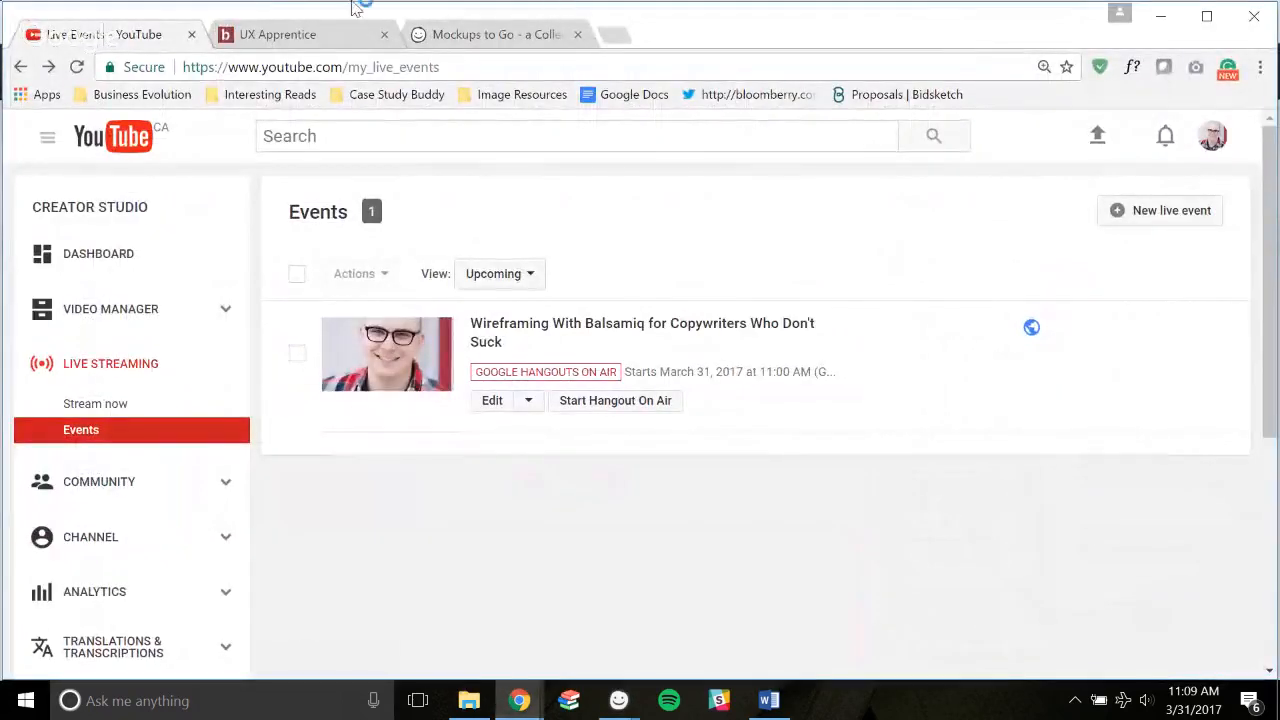
left_click(614, 38)
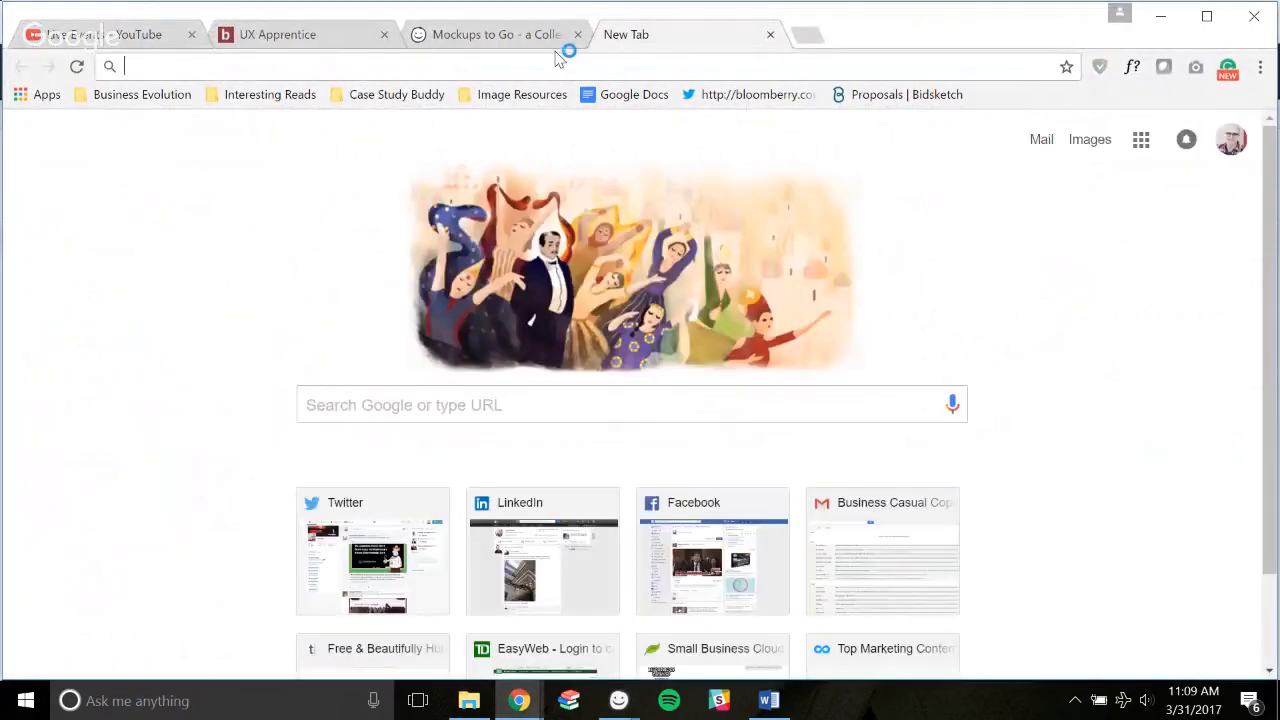
left_click(770, 34)
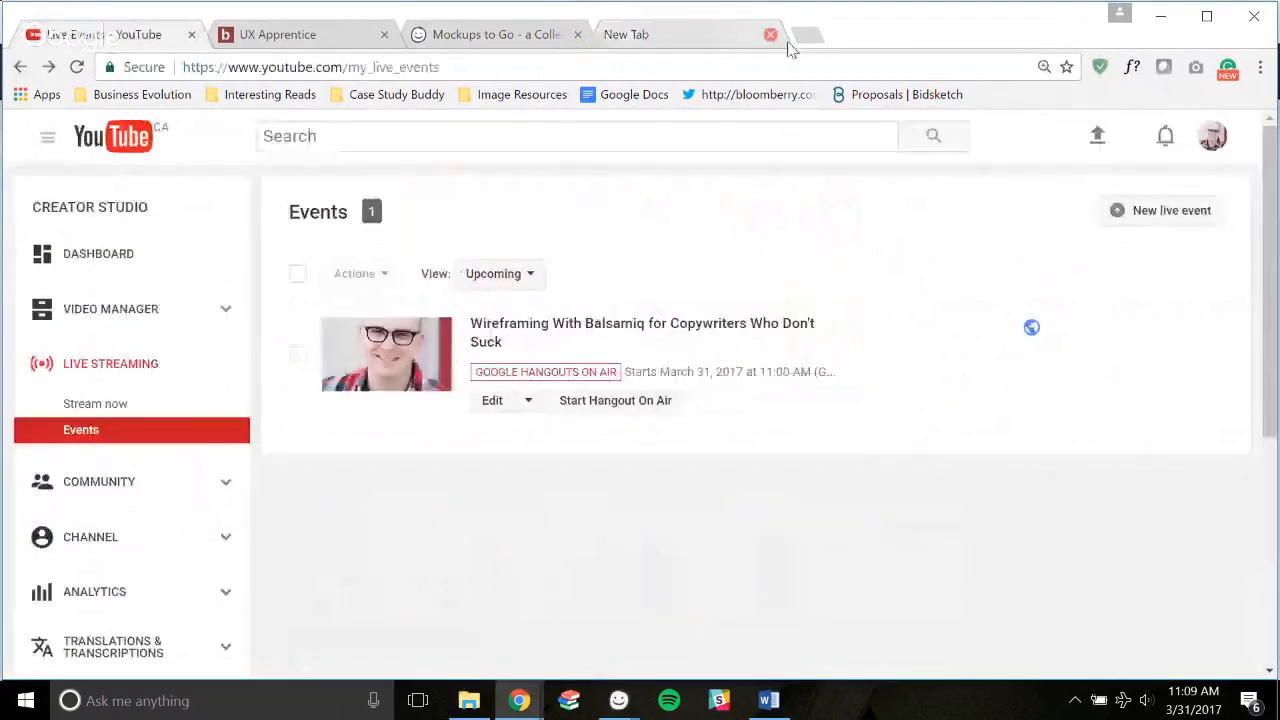
left_click(1160, 16)
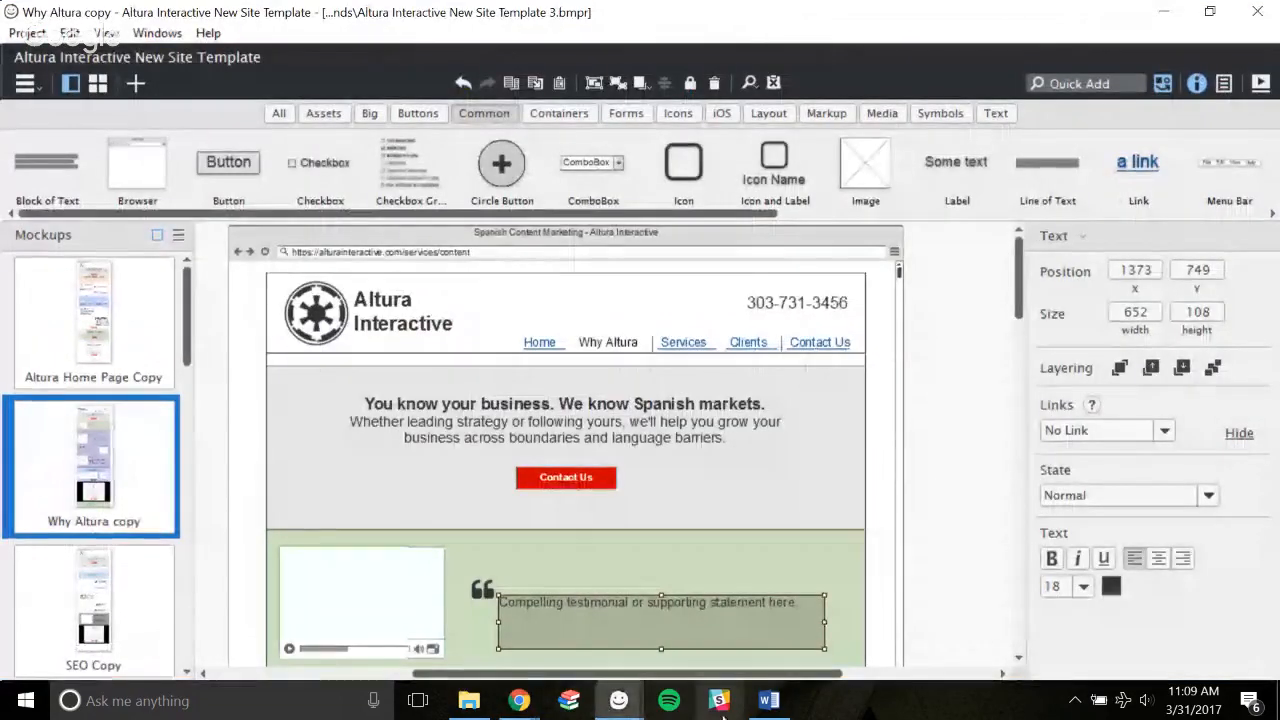
Return to New Balsamiq Project 1, add a Rectangle and place it inside the Browser component at about X 115, Y 165.
mouse_move(634, 712)
left_click(692, 664)
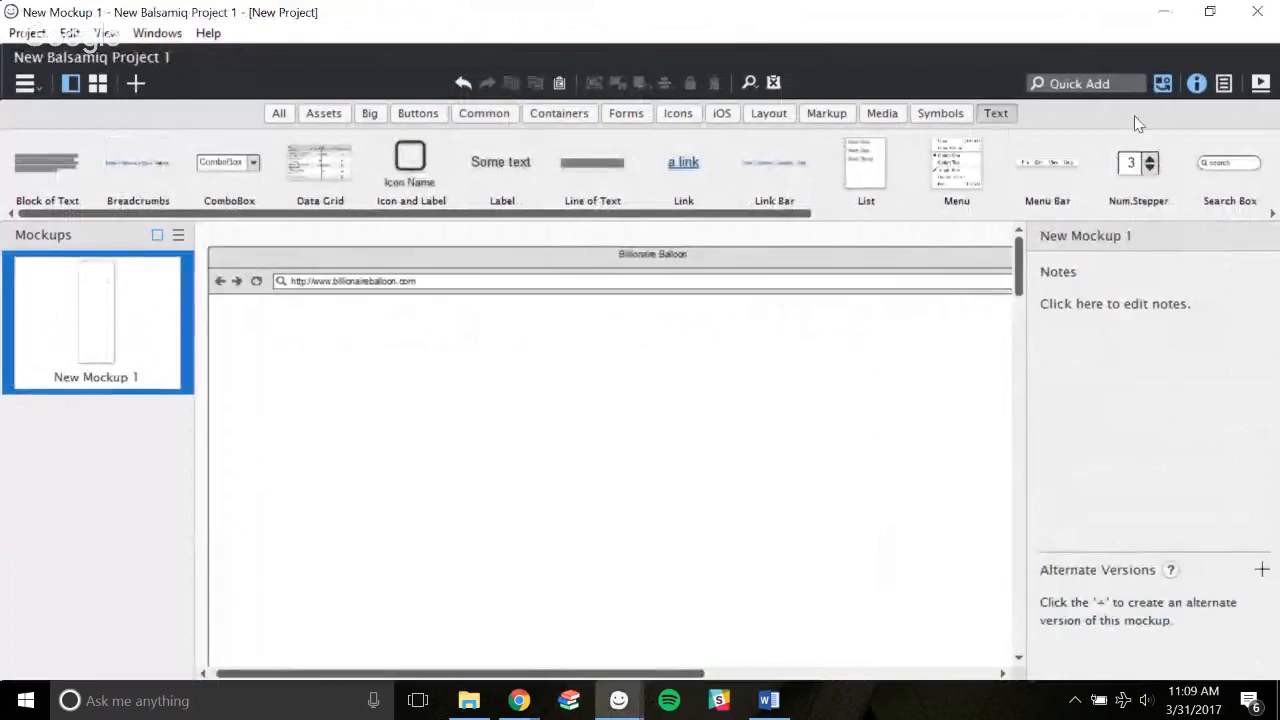
left_click(490, 118)
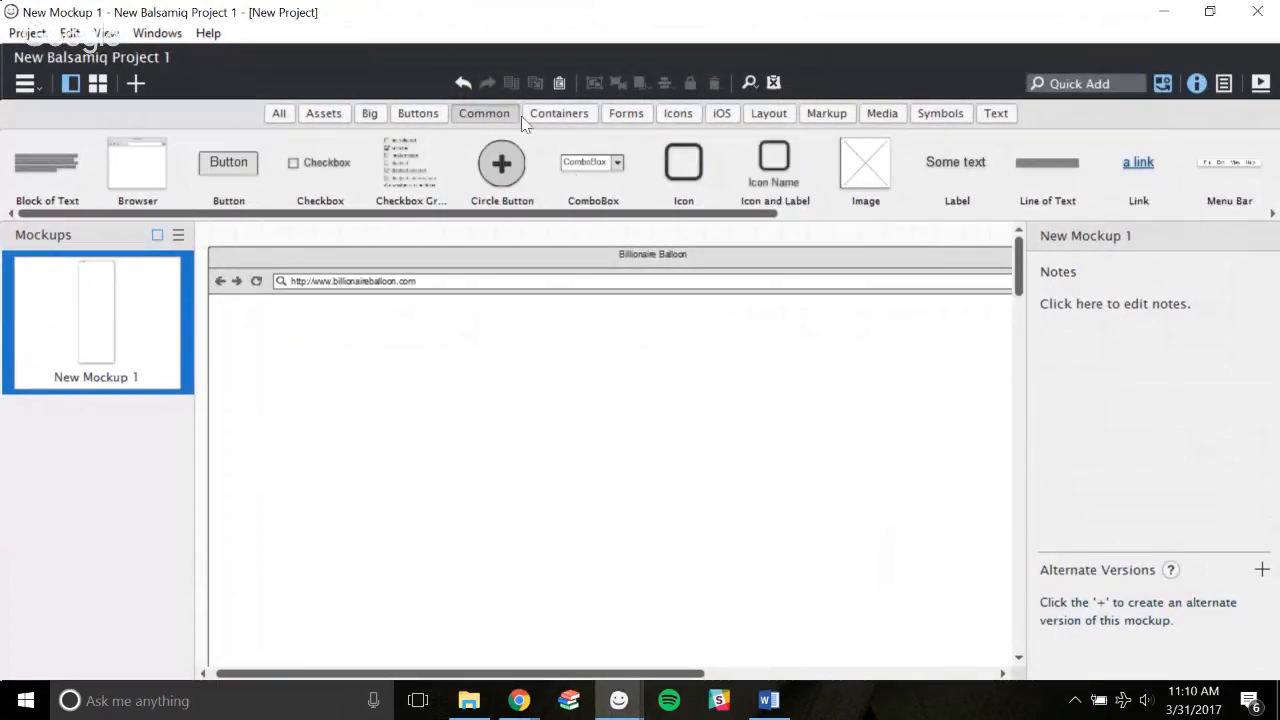
left_click(552, 115)
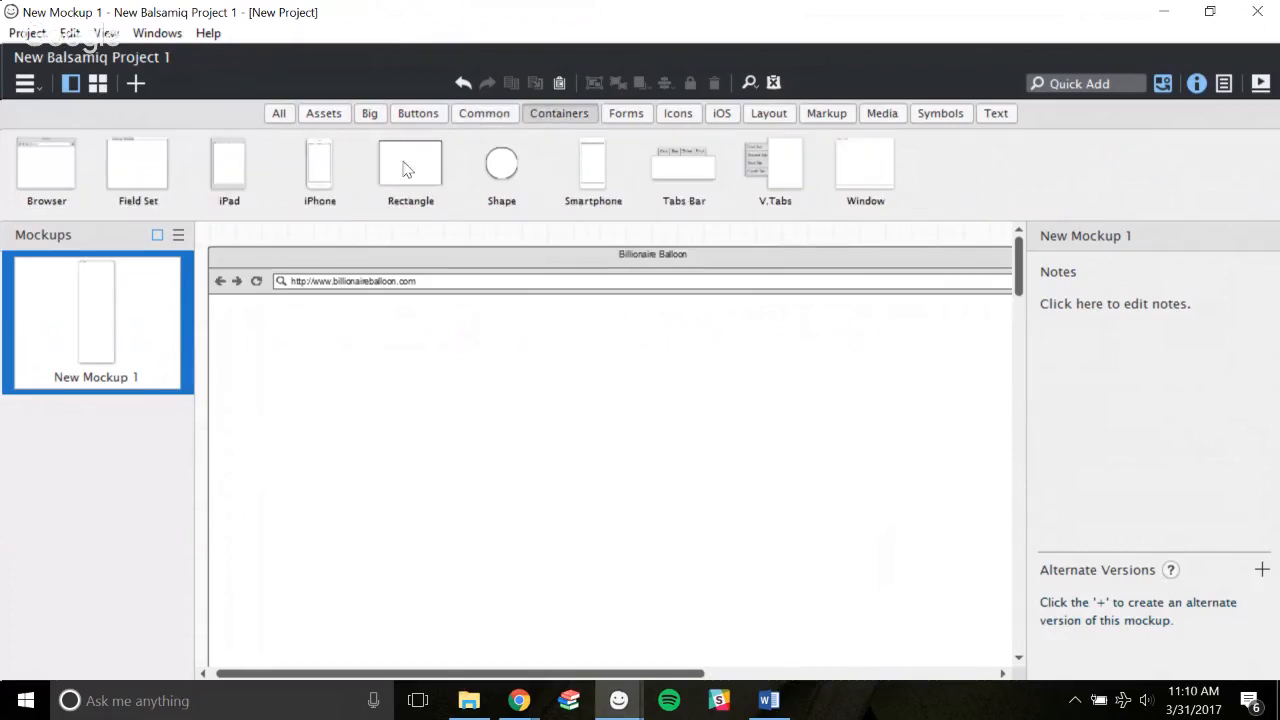
left_click(1070, 80)
type("REcta")
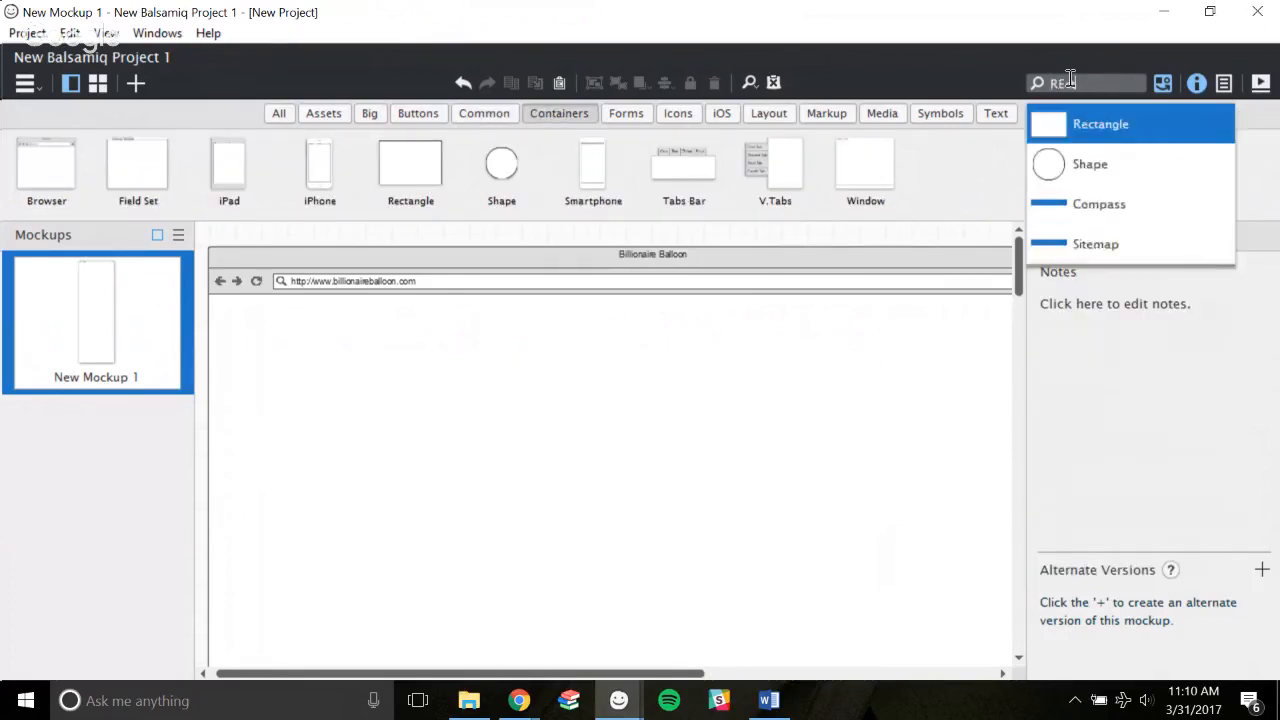
left_click(1130, 126)
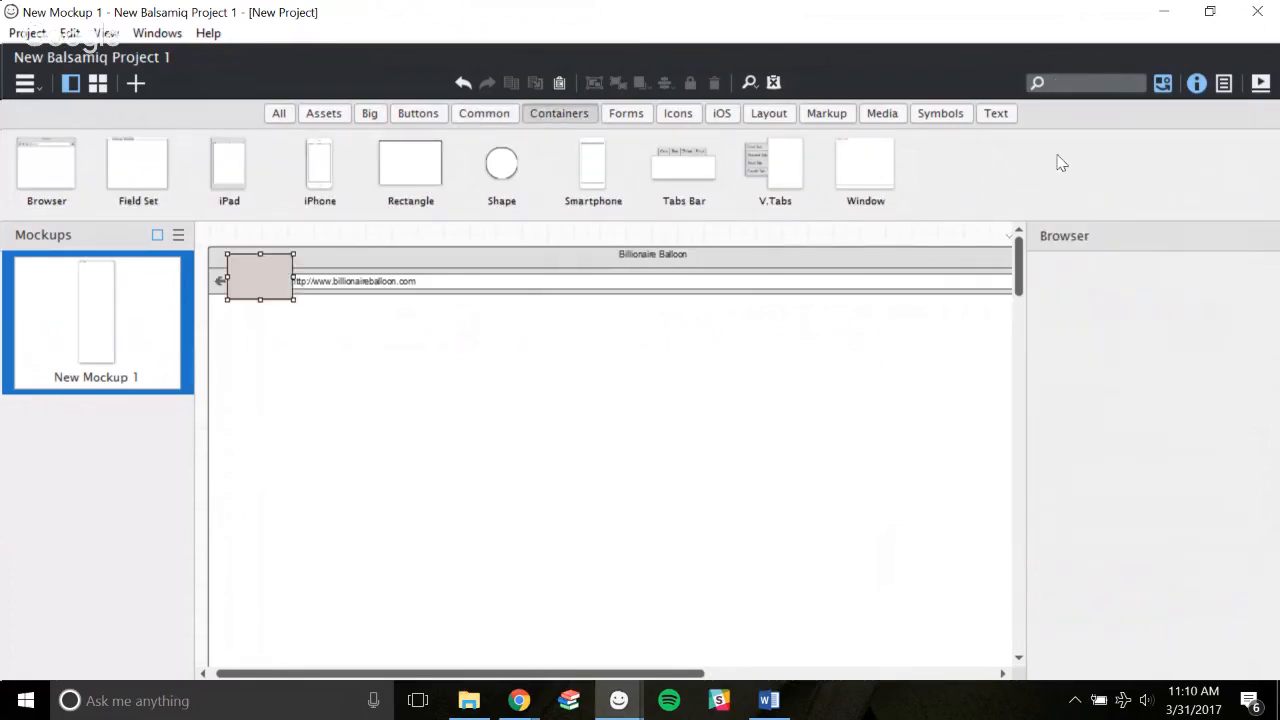
left_click_drag(278, 274, 314, 354)
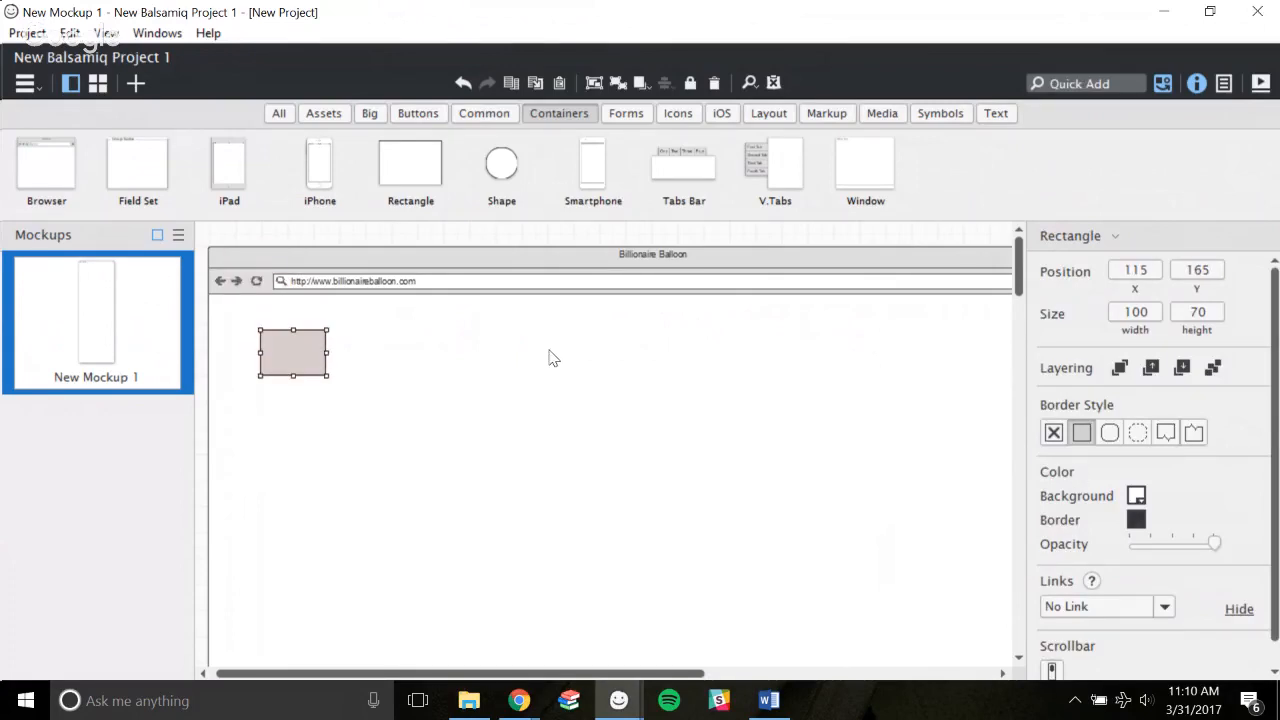
Set the rectangle's width to 1200 and its height to 3891.
left_click(1129, 314)
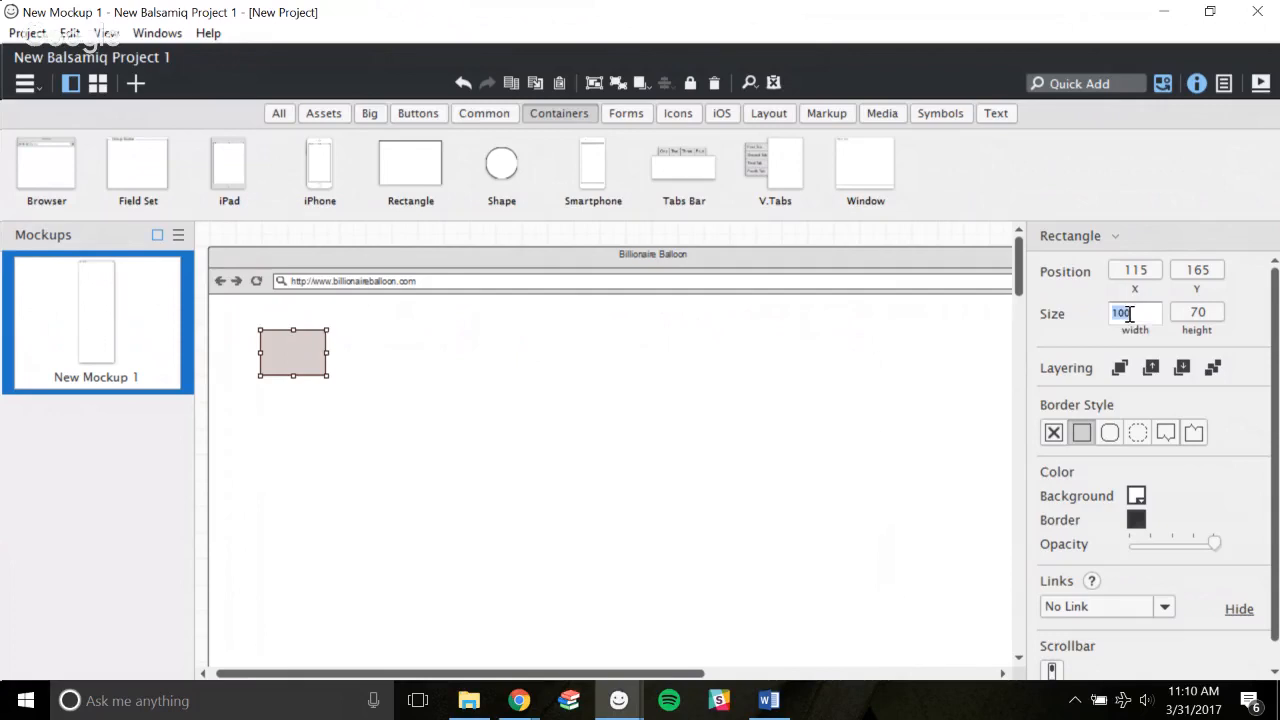
type("1200")
left_click(1189, 311)
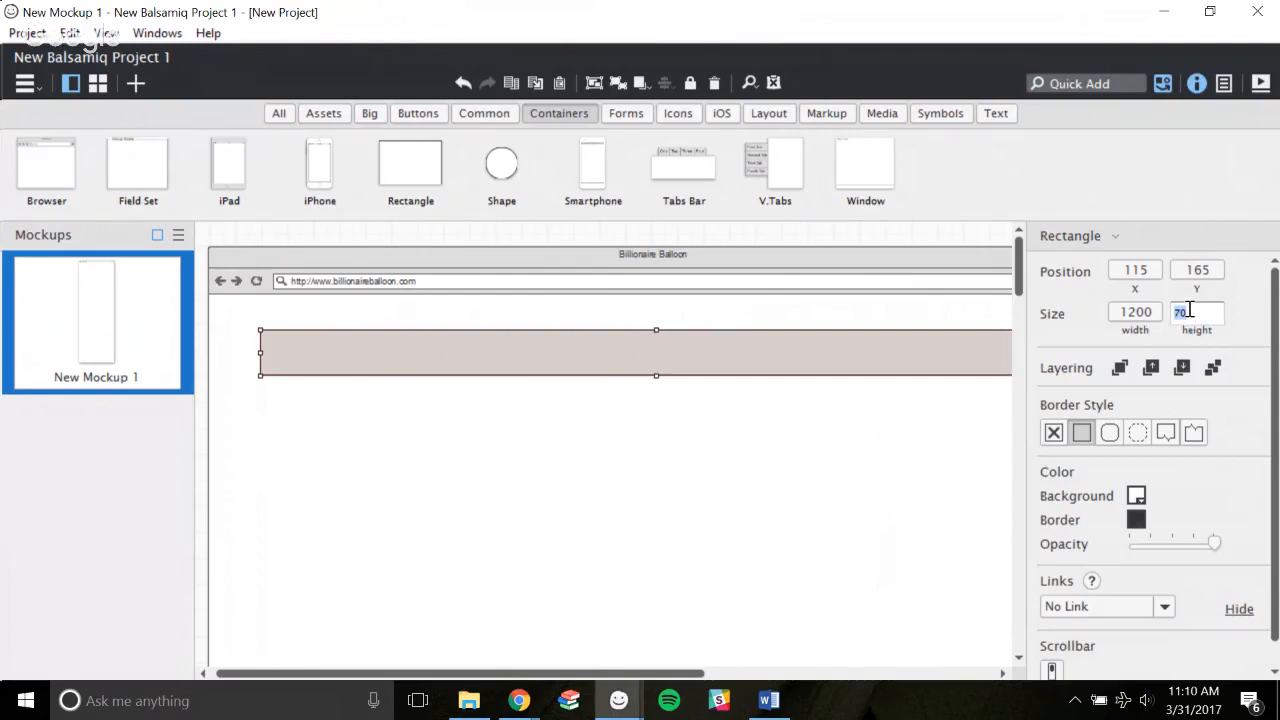
type("3900")
key("Return")
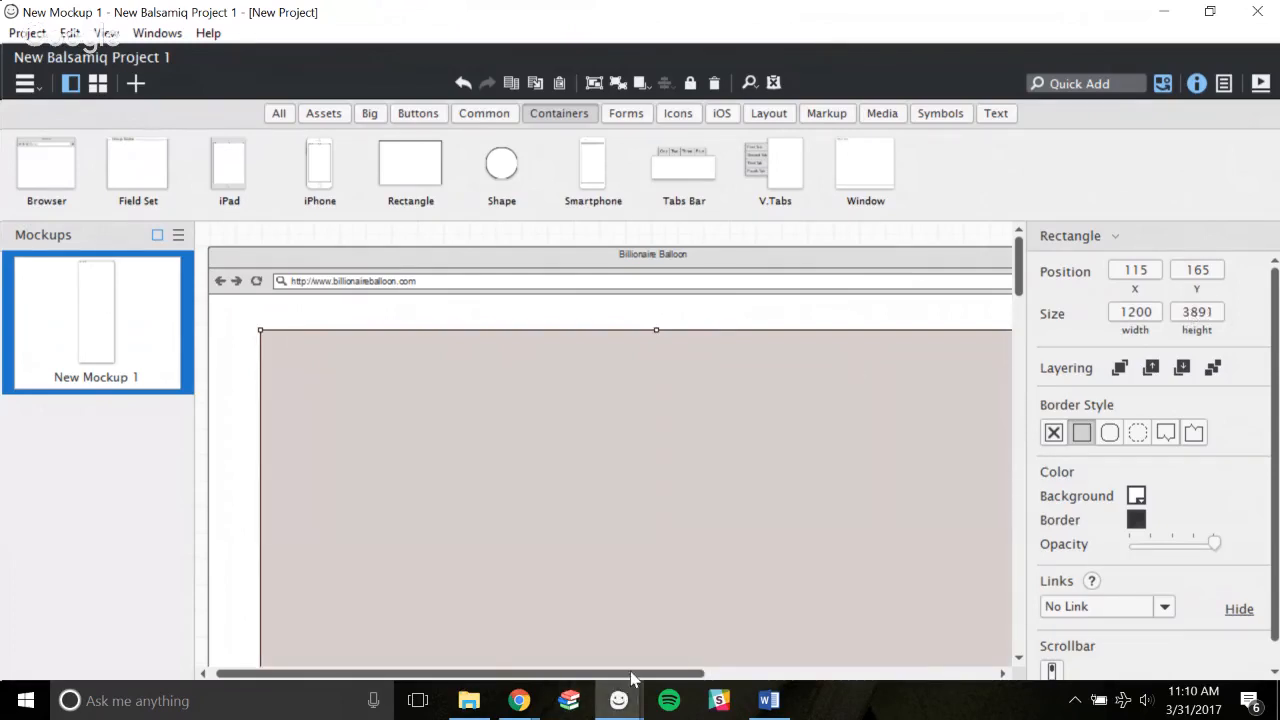
Check where the rectangle ends in the Browser component and move it up and left to about X 94, Y 149.
left_click_drag(631, 674, 606, 661)
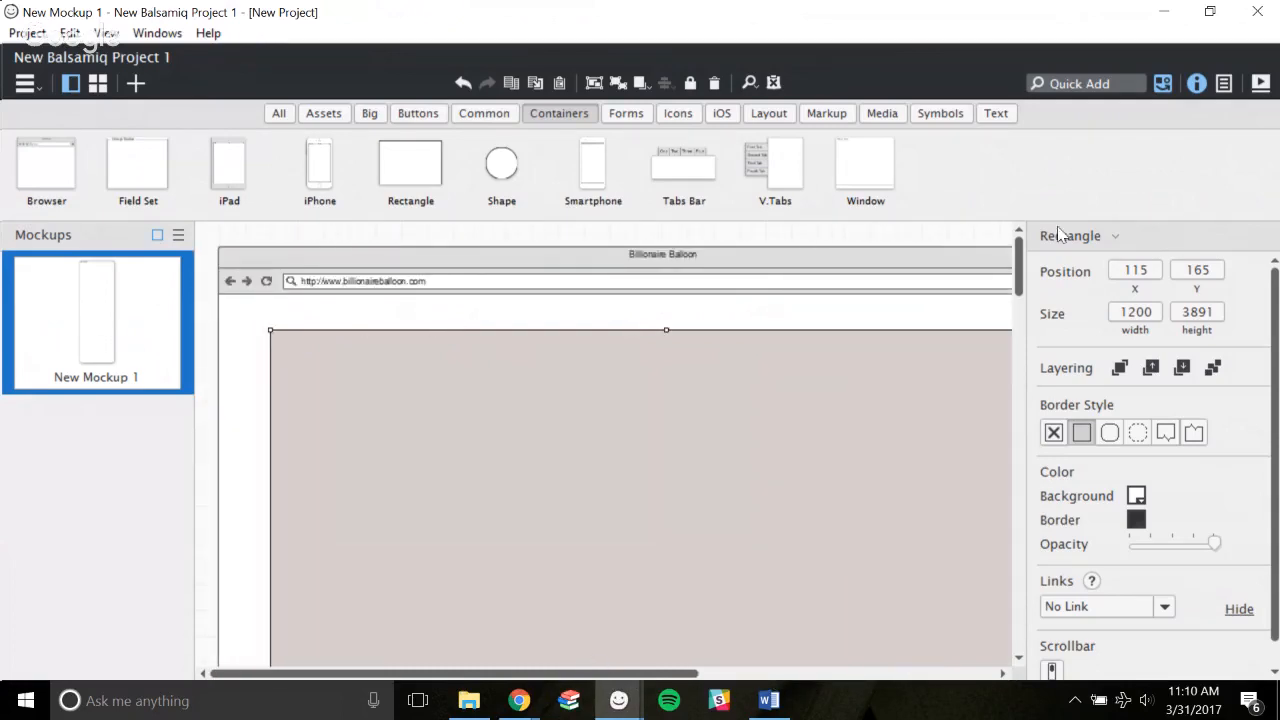
left_click_drag(1017, 272, 1012, 597)
left_click_drag(689, 316, 675, 303)
left_click_drag(1019, 593, 1022, 244)
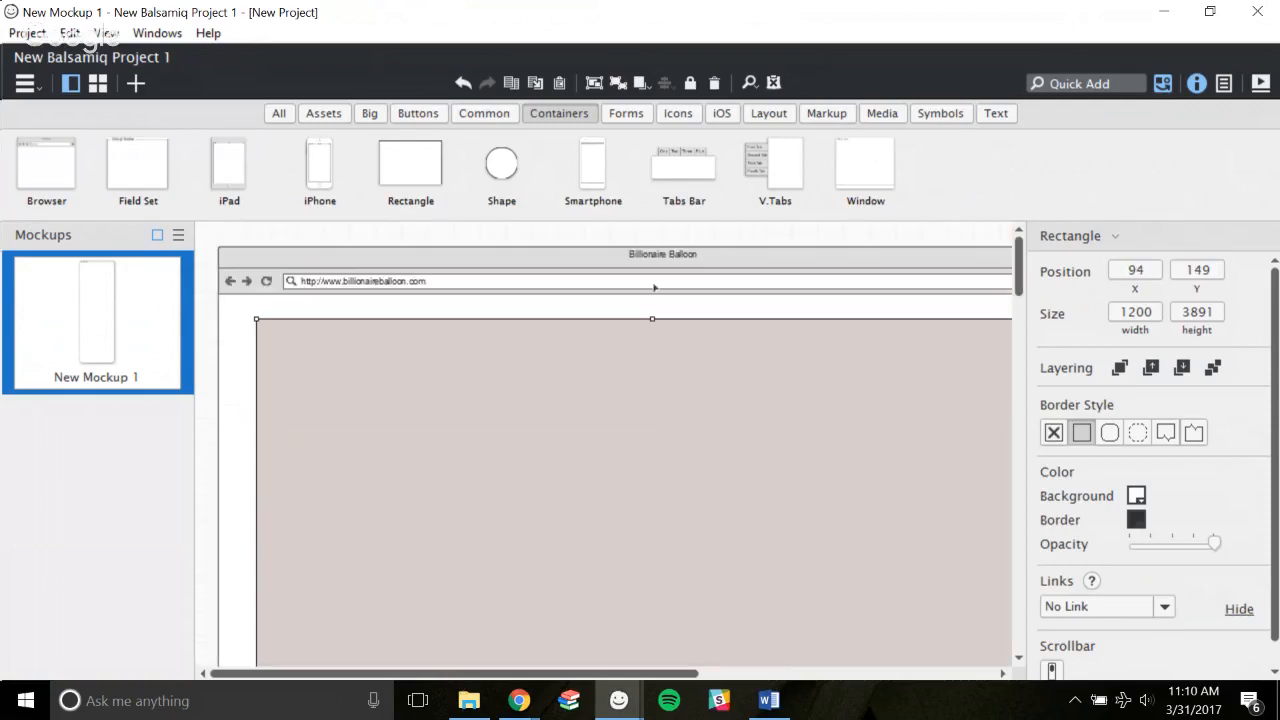
Adjust the rectangle's position by eye within the whole page outline, to about X 111, Y 133.
key("ctrl+minus")
key("ctrl+minus")
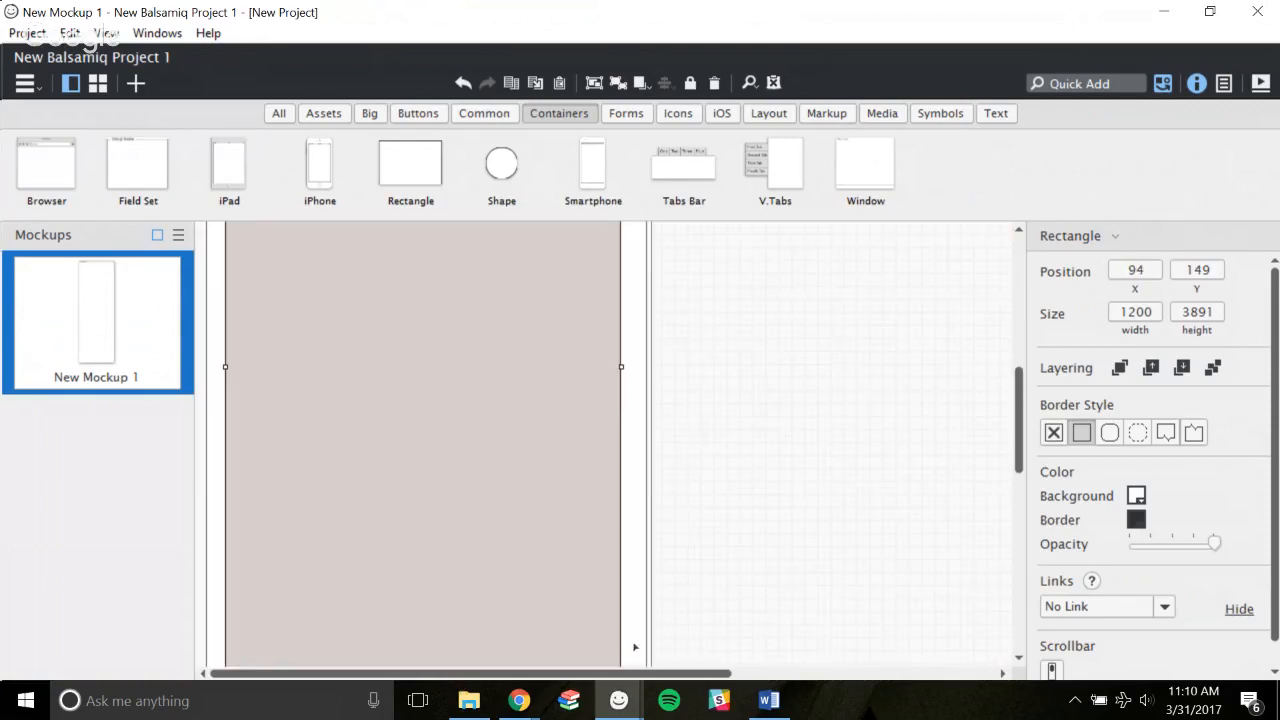
scroll(698, 498, "up", 2)
left_click_drag(1020, 365, 1020, 277)
mouse_move(480, 346)
left_mouse_down()
mouse_move(500, 338)
mouse_move(480, 369)
mouse_move(449, 360)
mouse_move(467, 346)
left_mouse_up()
key("ctrl+1")
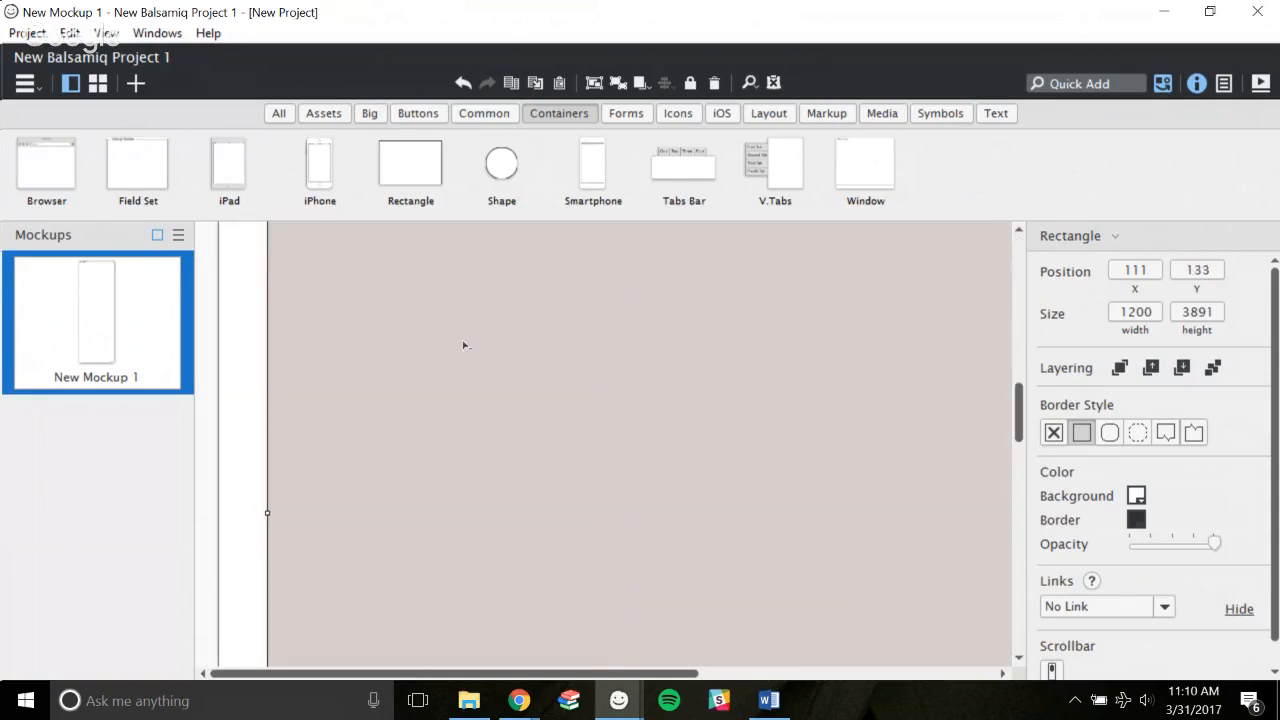
left_click_drag(1020, 405, 1010, 233)
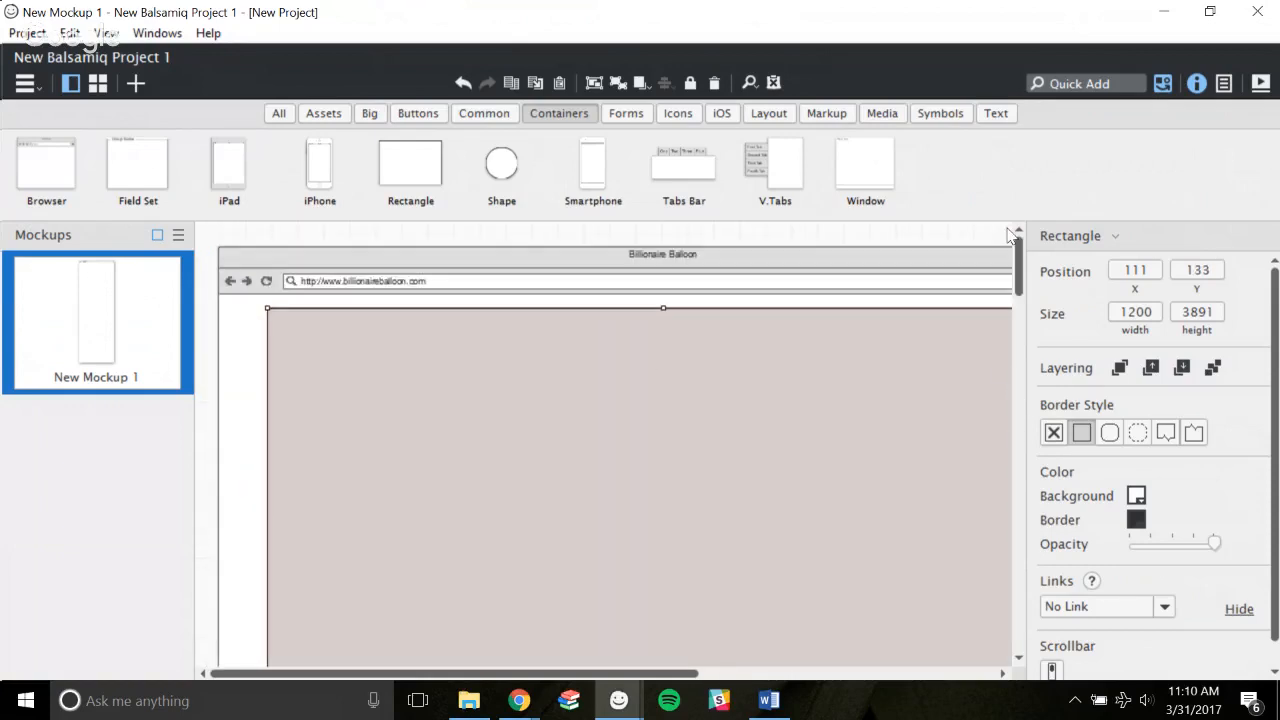
Shift the page rectangle off-centre within the Browser component, to about X 31, Y 134.
left_click(806, 240)
left_click_drag(624, 675, 664, 674)
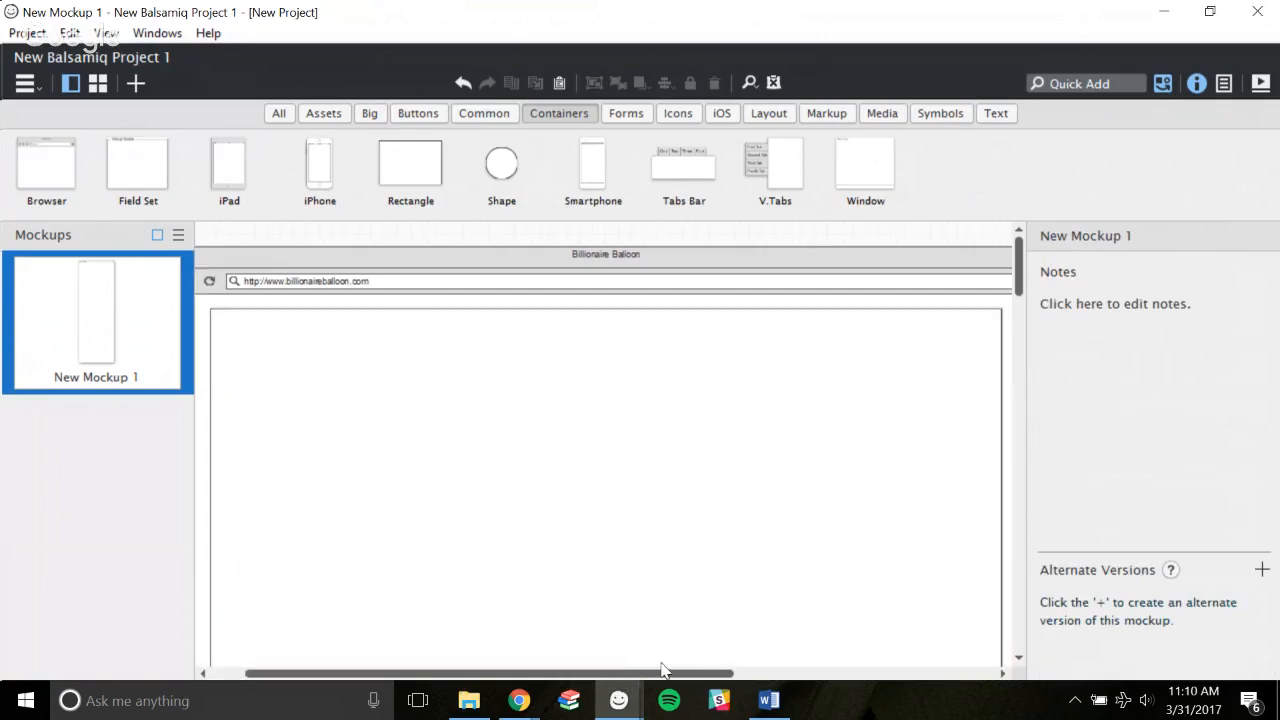
left_click(624, 467)
left_click_drag(620, 465, 620, 470)
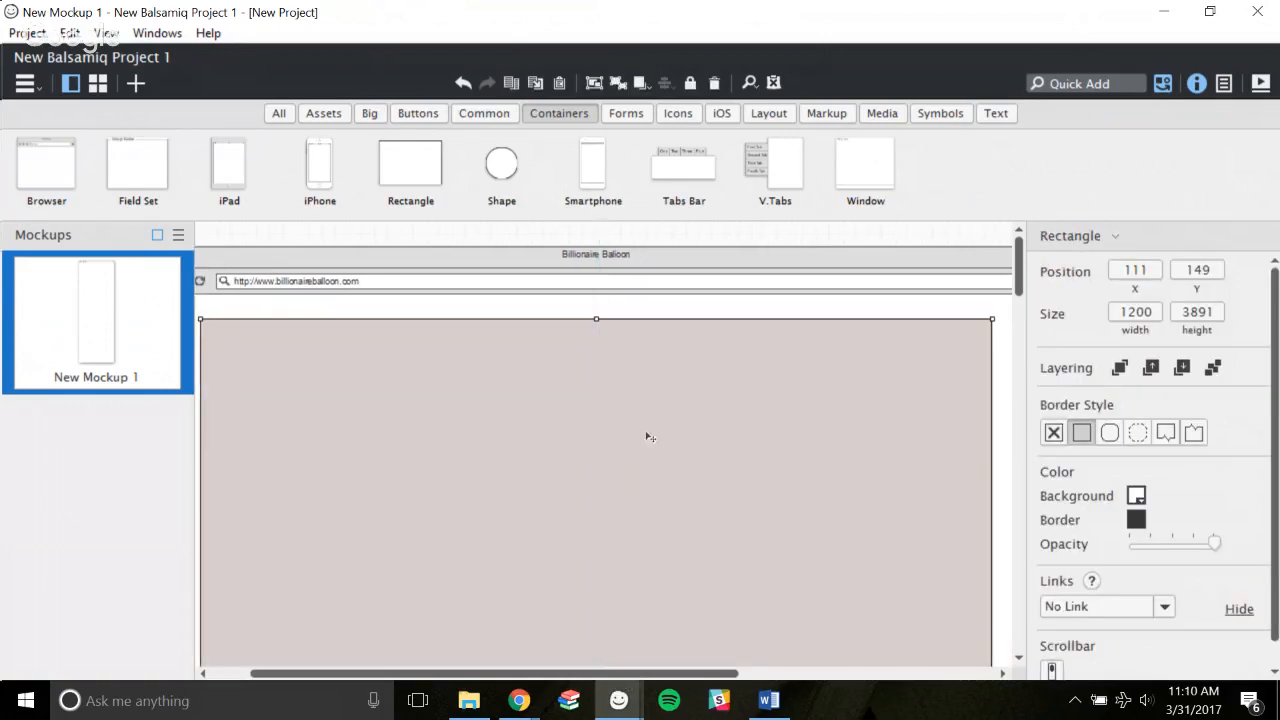
left_click(738, 236)
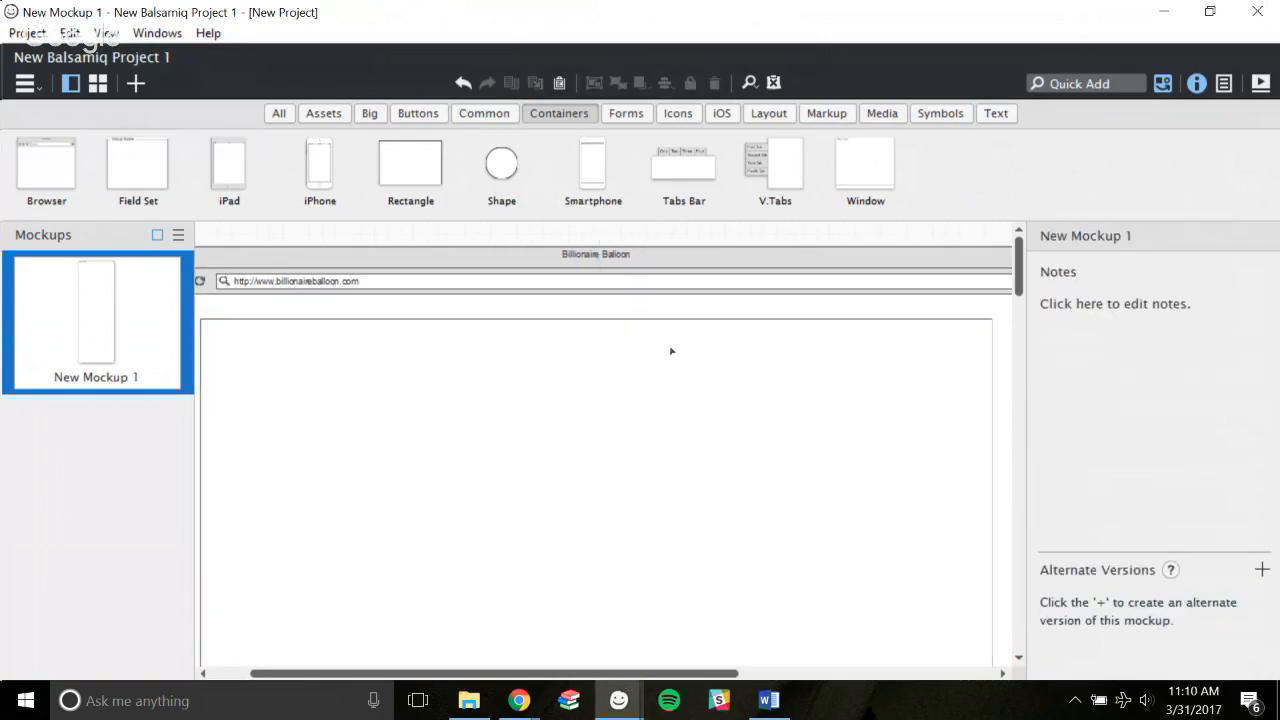
left_click_drag(685, 348, 633, 336)
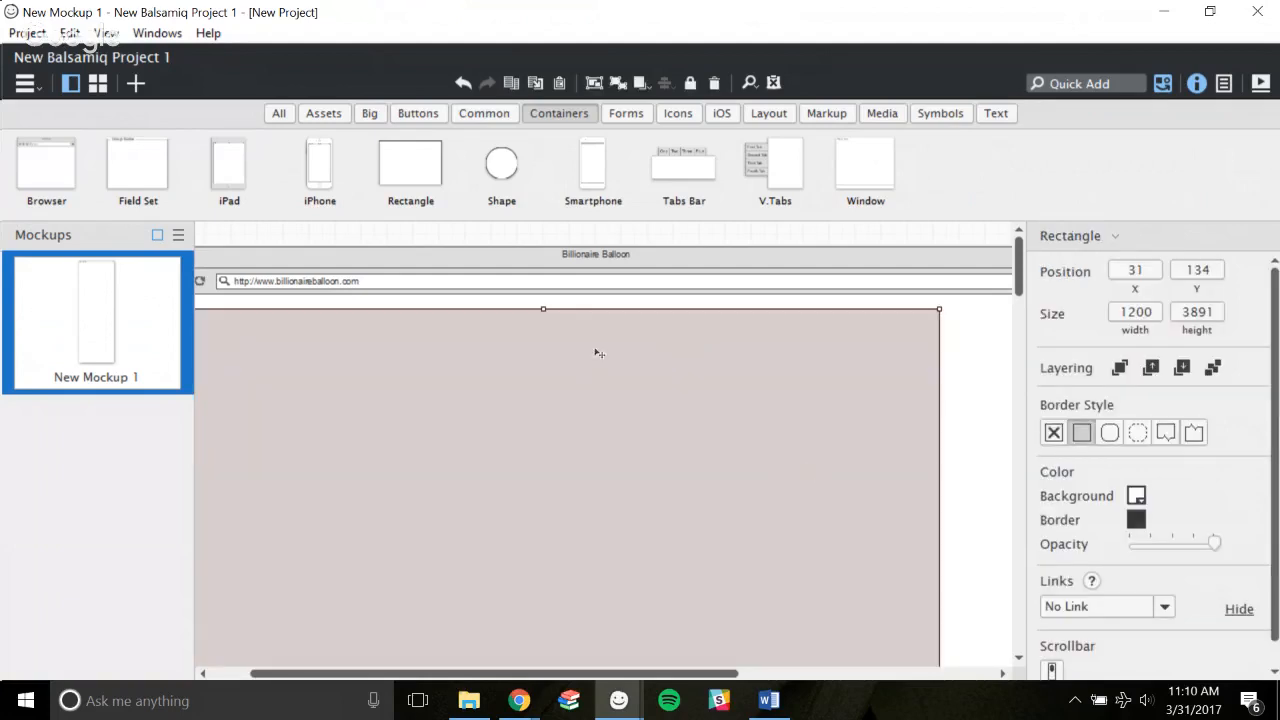
Select the Browser component together with the rectangle, align their centres horizontally and deselect them.
left_click(650, 283)
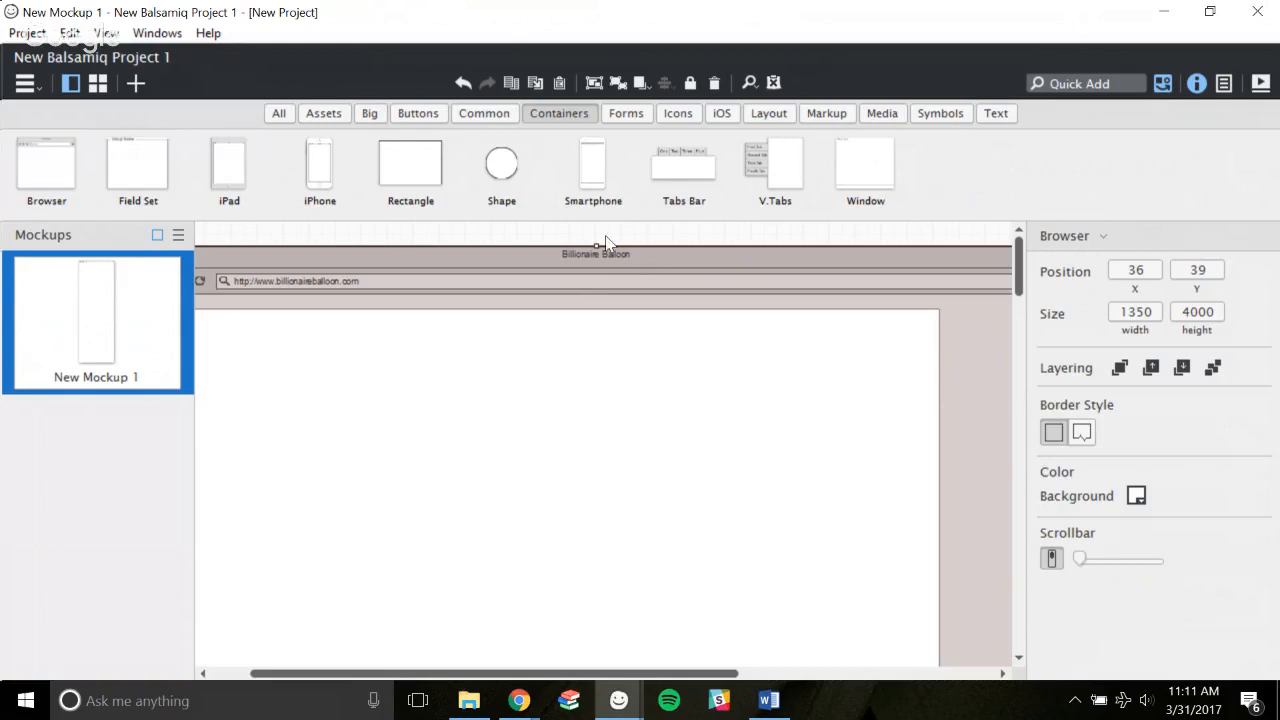
left_click(648, 357, "shift")
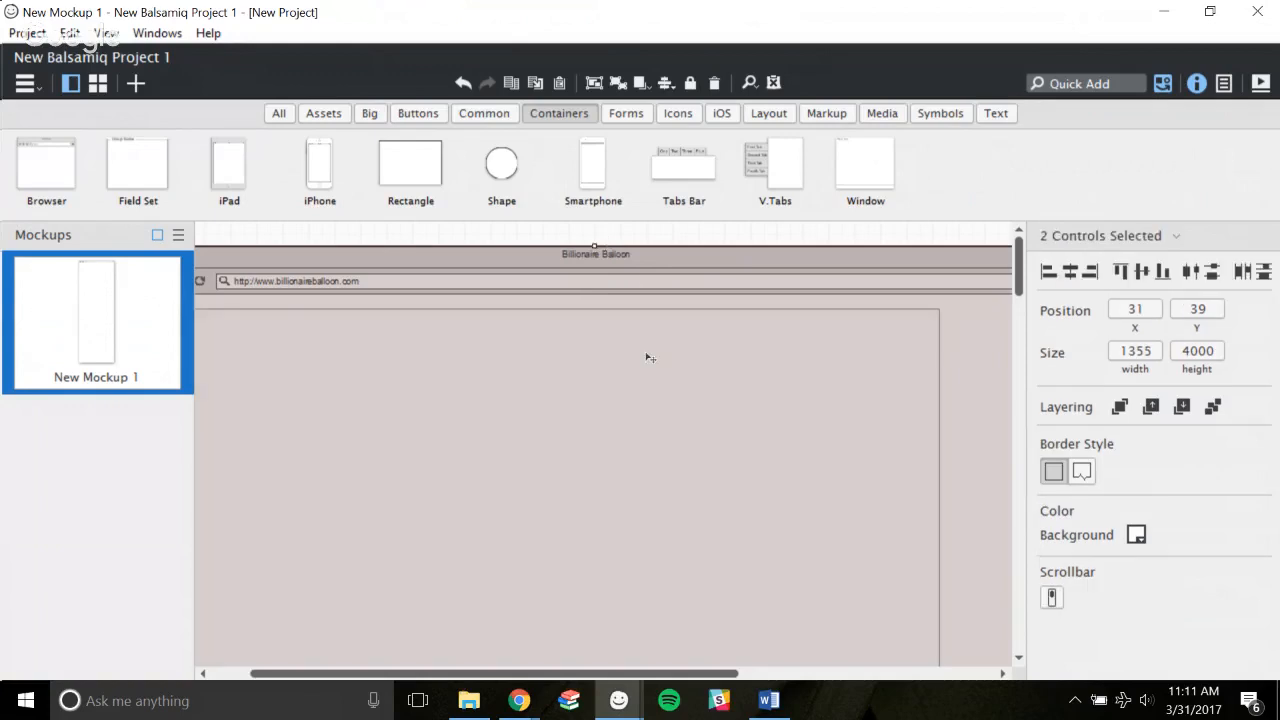
right_click(647, 357)
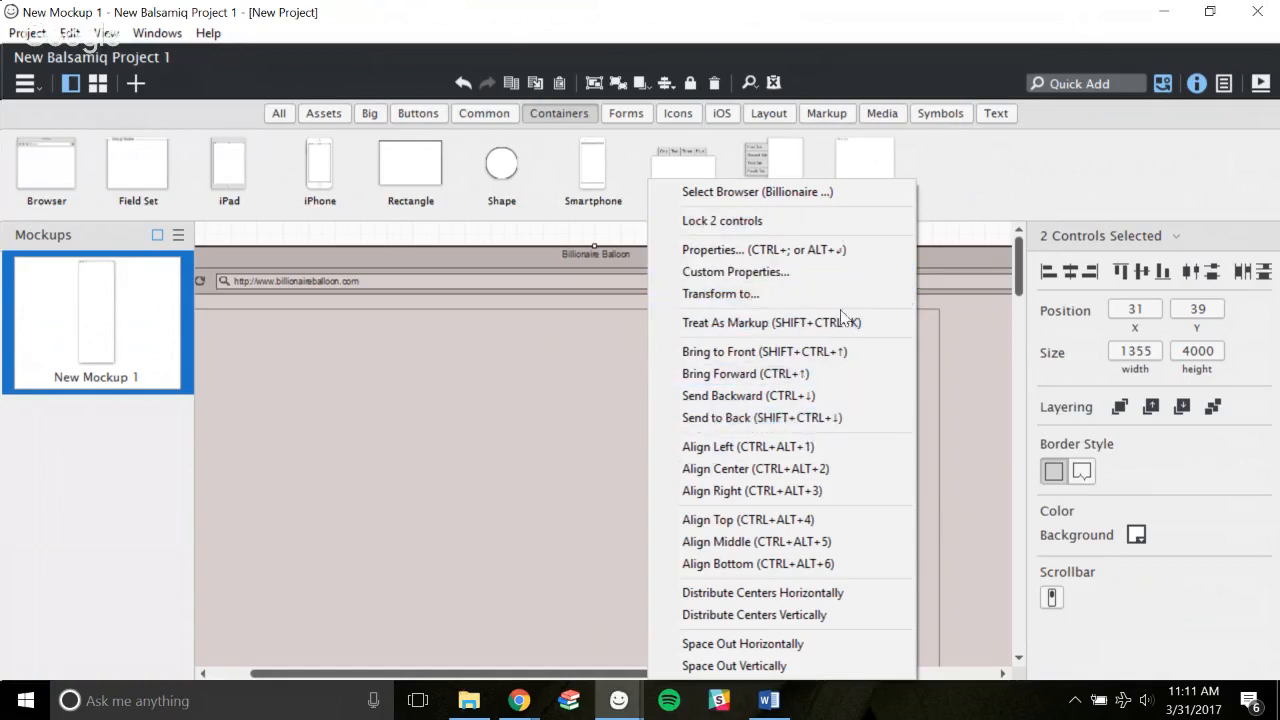
left_click(759, 471)
left_click(670, 235)
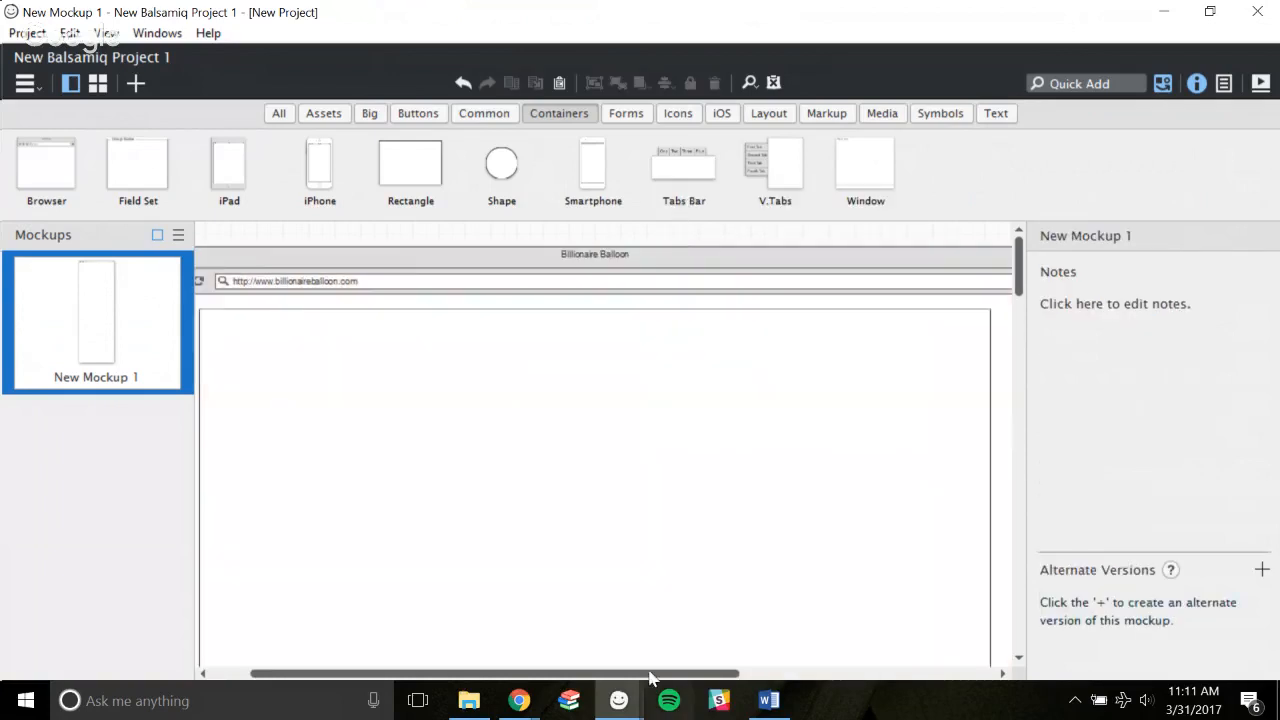
Adjust the centred rectangle vertically to about Y 133 so it fits between the Browser's address bar and lower edge, and deselect it.
mouse_move(648, 674)
left_mouse_down()
mouse_move(600, 662)
mouse_move(629, 658)
left_mouse_up()
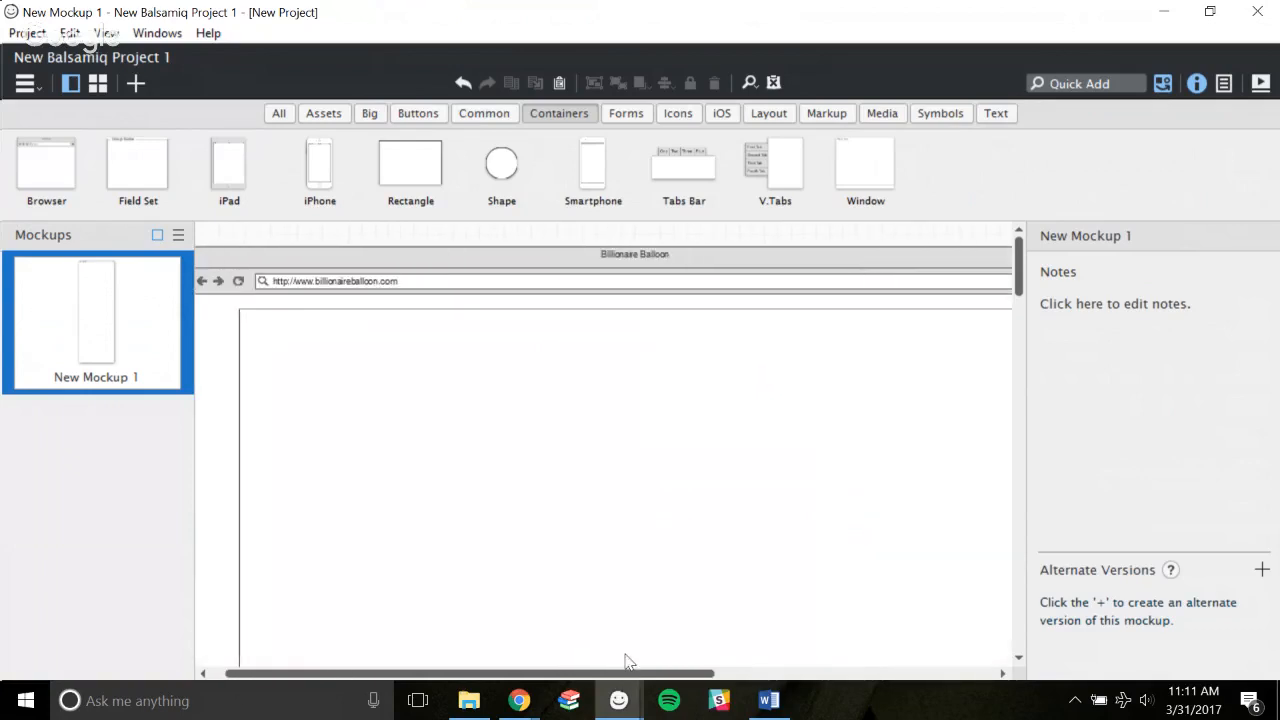
left_click(698, 476)
left_click_drag(690, 478, 703, 500)
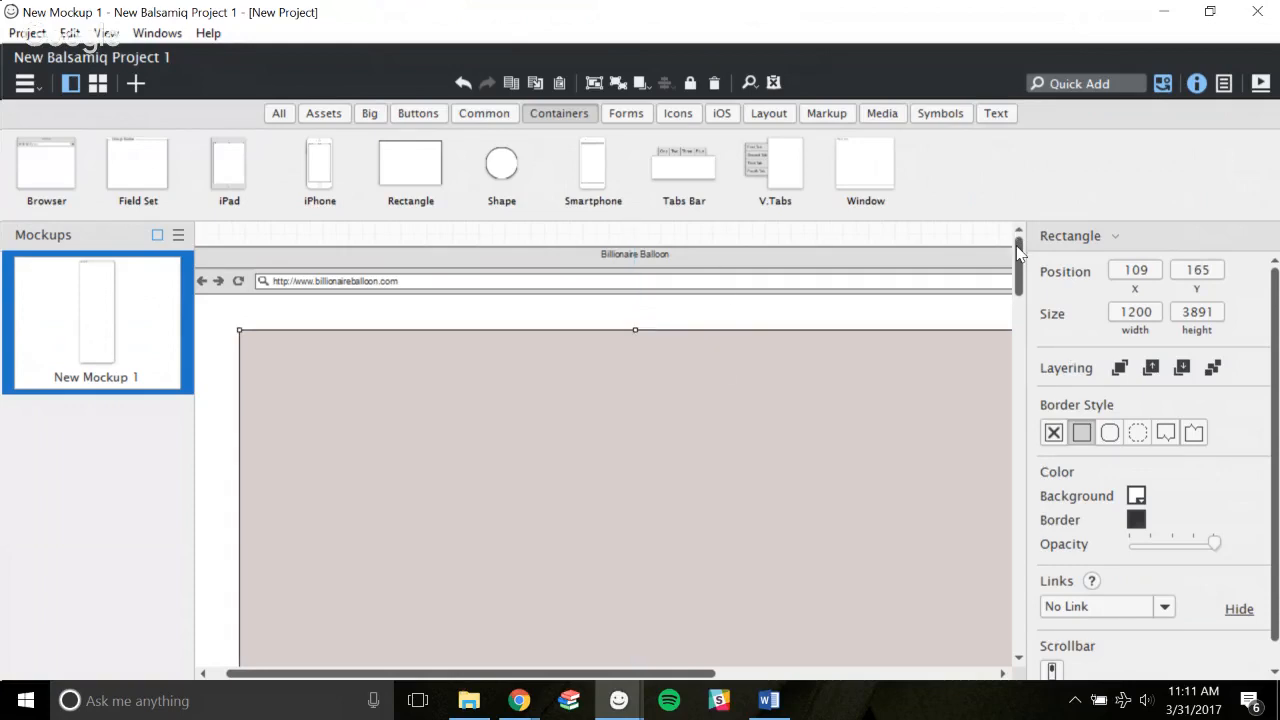
left_click_drag(1018, 250, 1016, 555)
left_click_drag(806, 443, 800, 416)
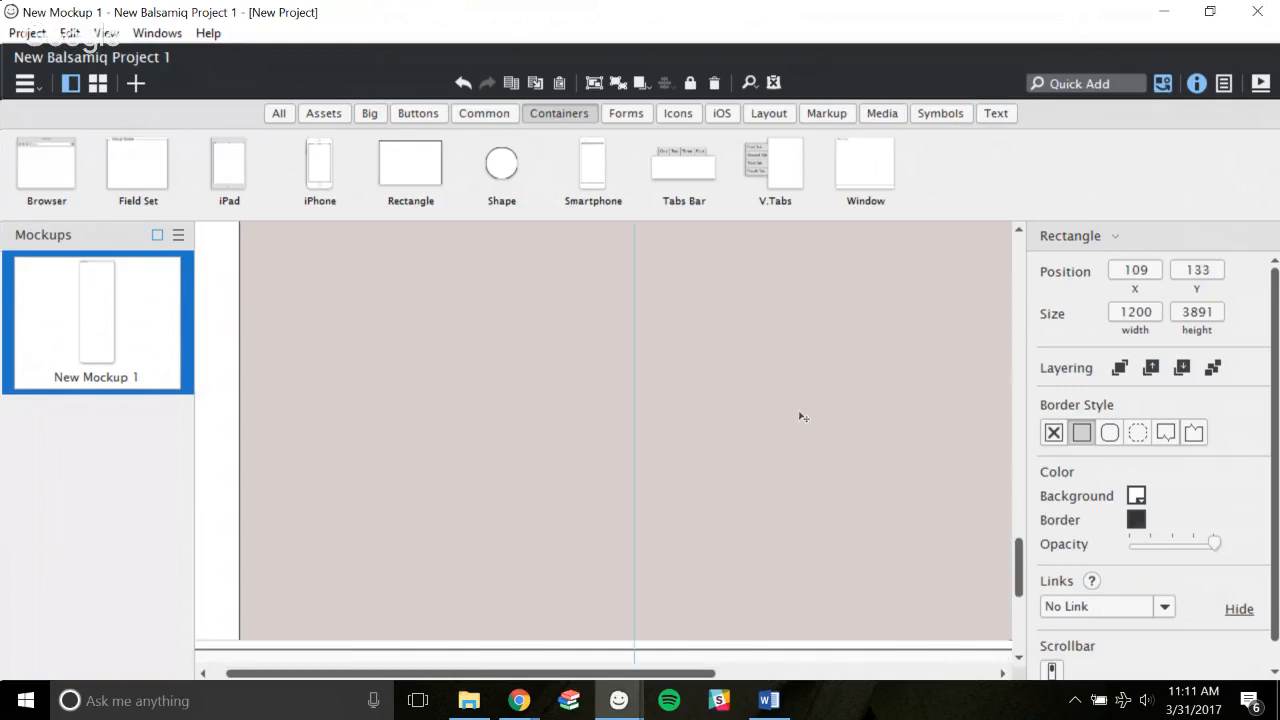
left_click_drag(1020, 558, 1021, 269)
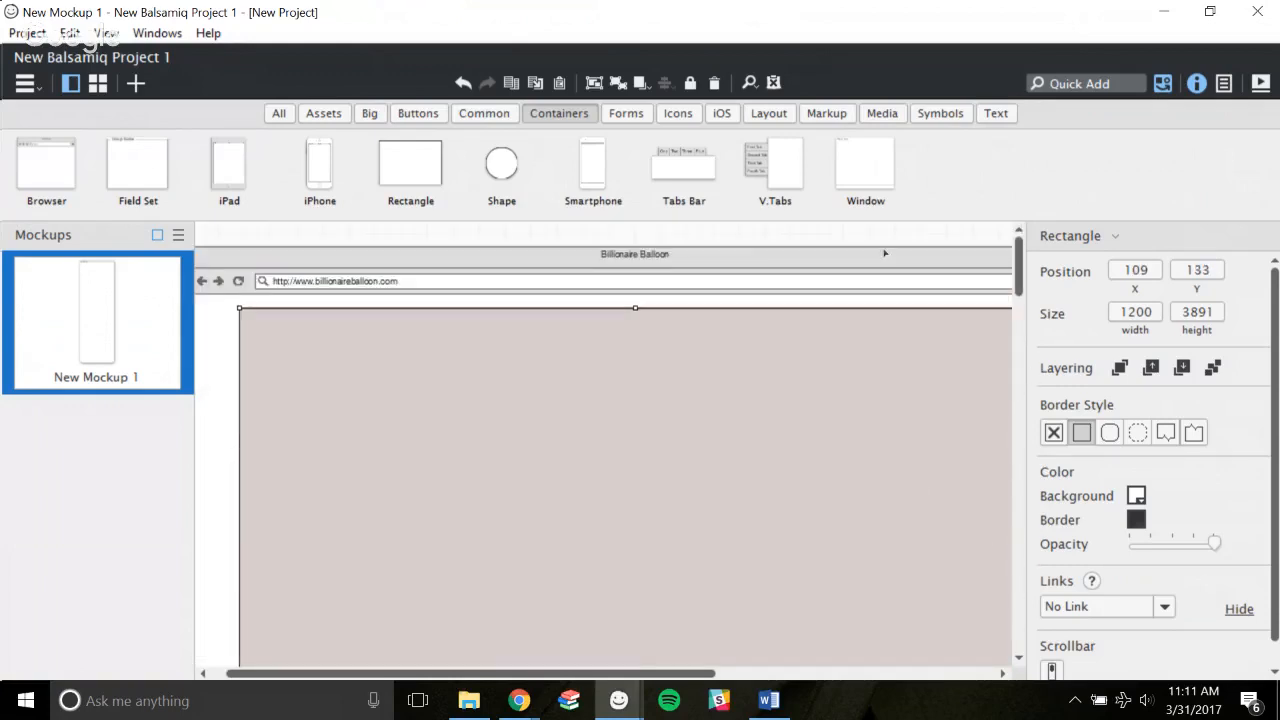
left_click(801, 237)
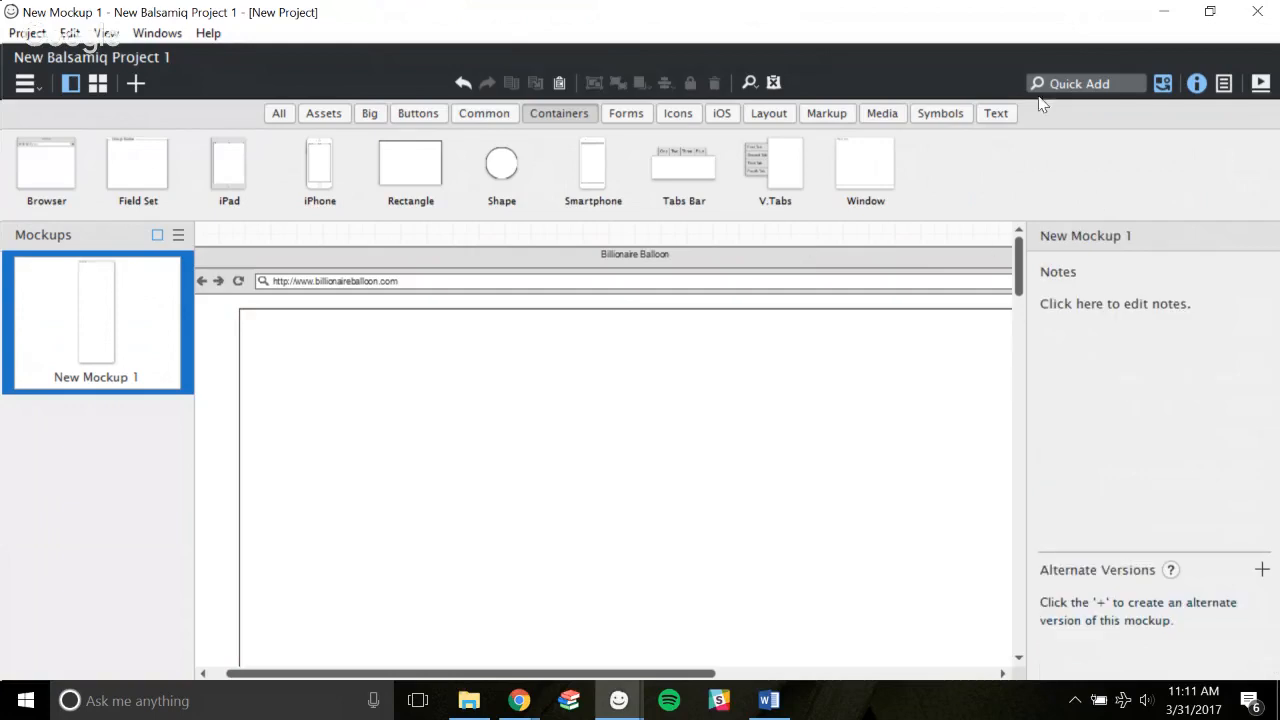
Hide the property inspector and switch to the Altura project to review the header of the Why Altura copy mockup.
left_click(1197, 84)
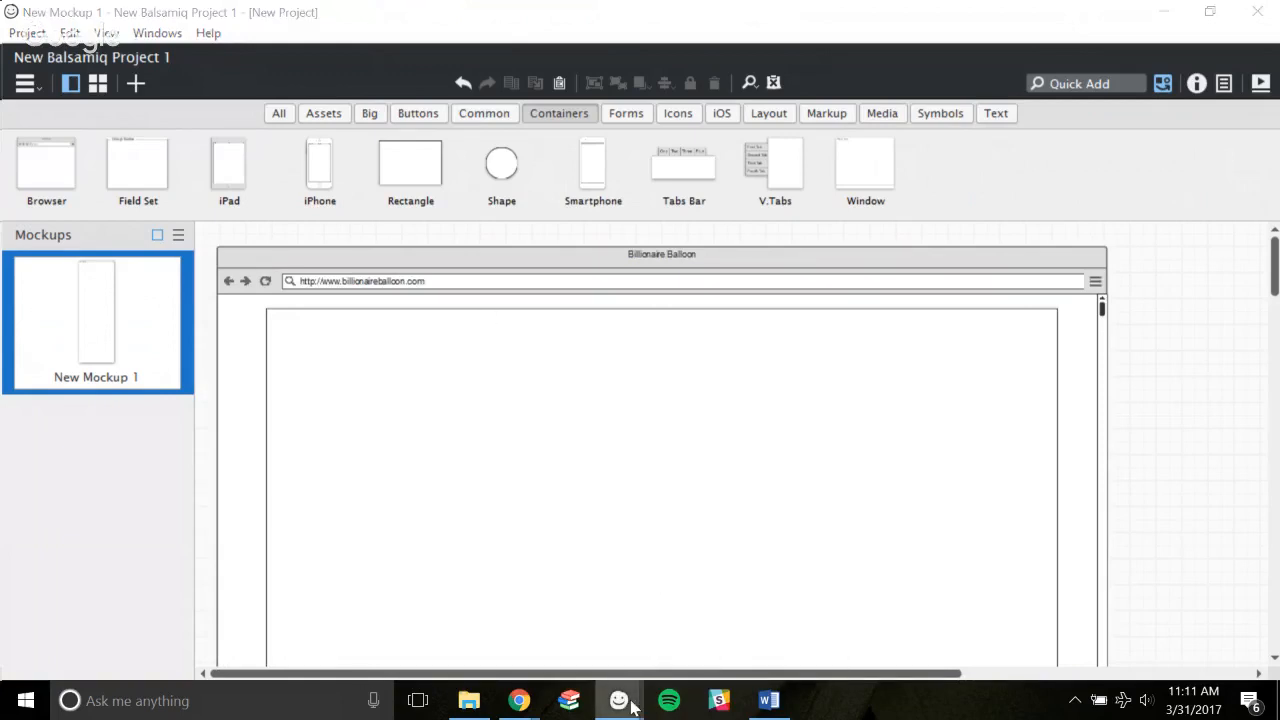
mouse_move(619, 700)
left_click(510, 612)
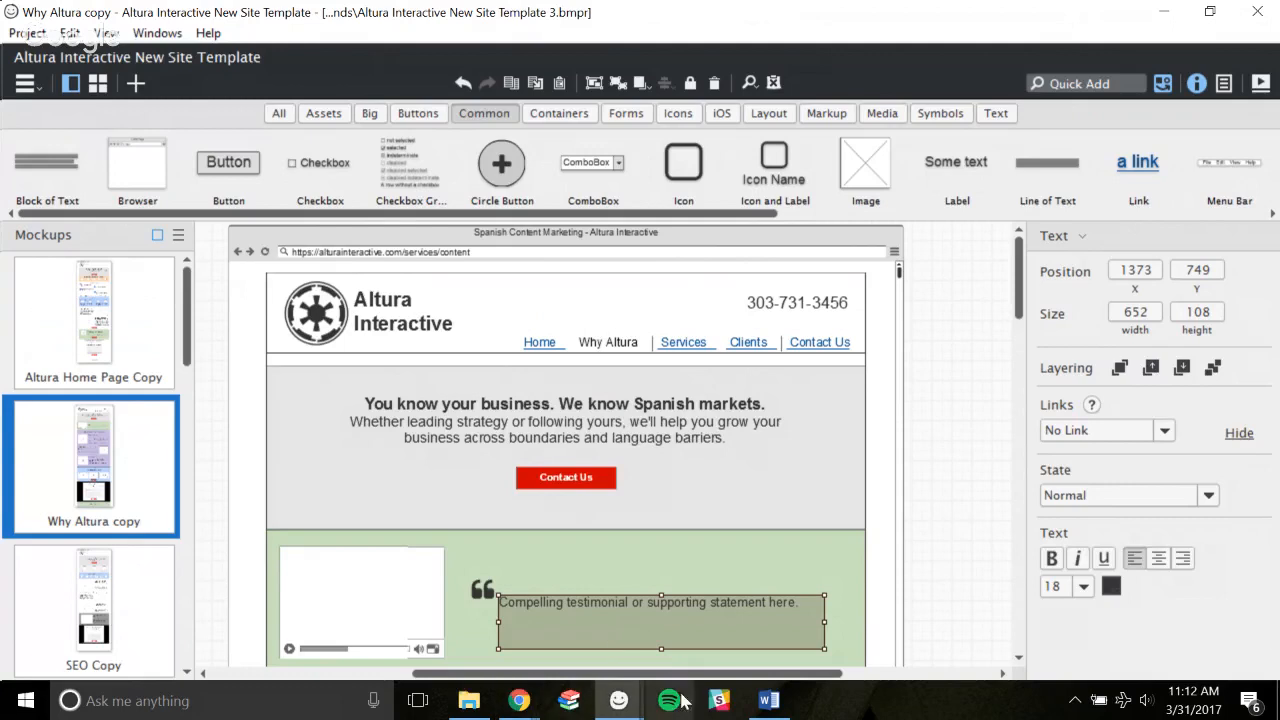
Switch back to New Balsamiq Project 1 and add a second Rectangle in the upper-left area of the page rectangle.
mouse_move(617, 703)
left_click(686, 628)
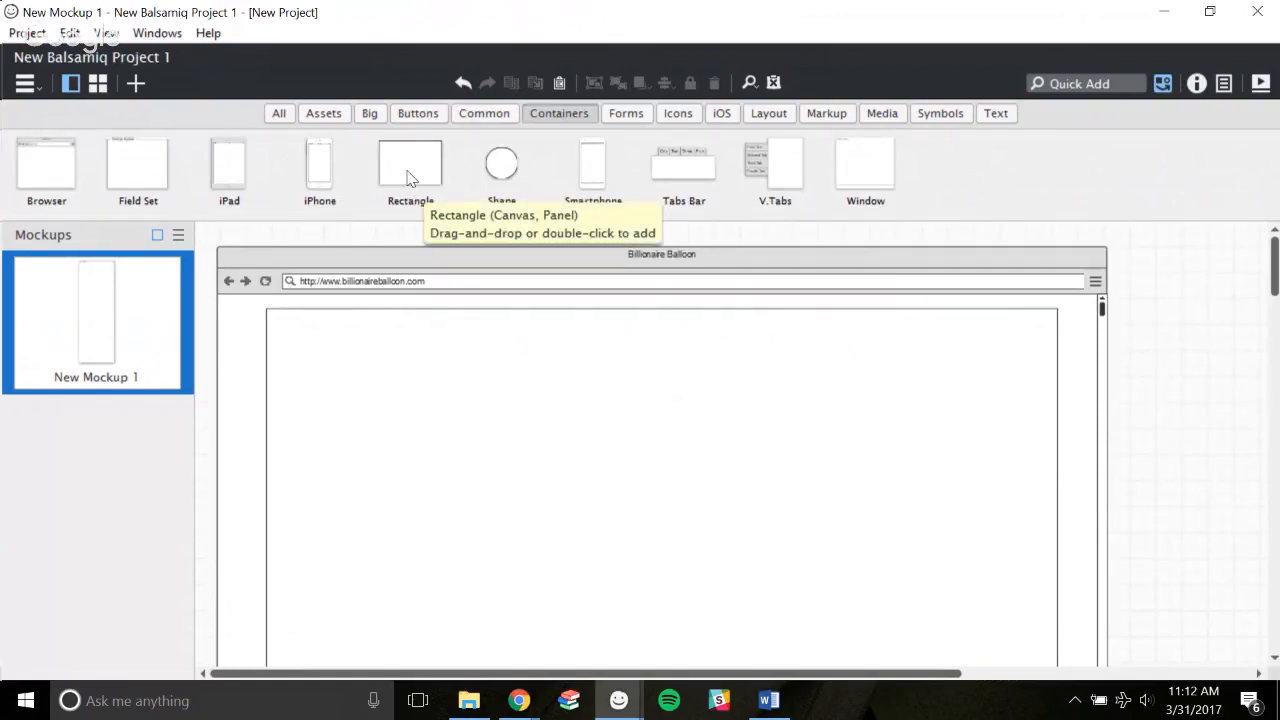
left_click_drag(407, 177, 406, 359)
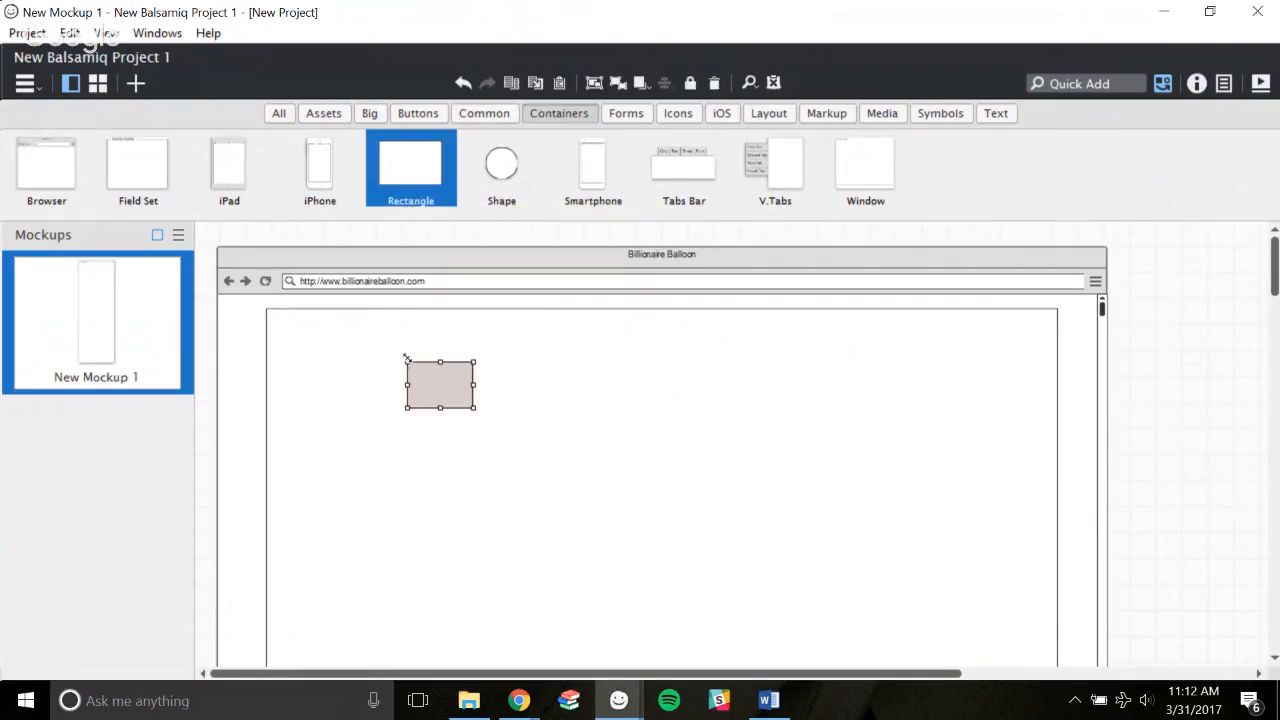
Set the new rectangle's width to 200 and move it into the page rectangle's upper-left corner at about X 109, Y 133.
right_click(424, 396)
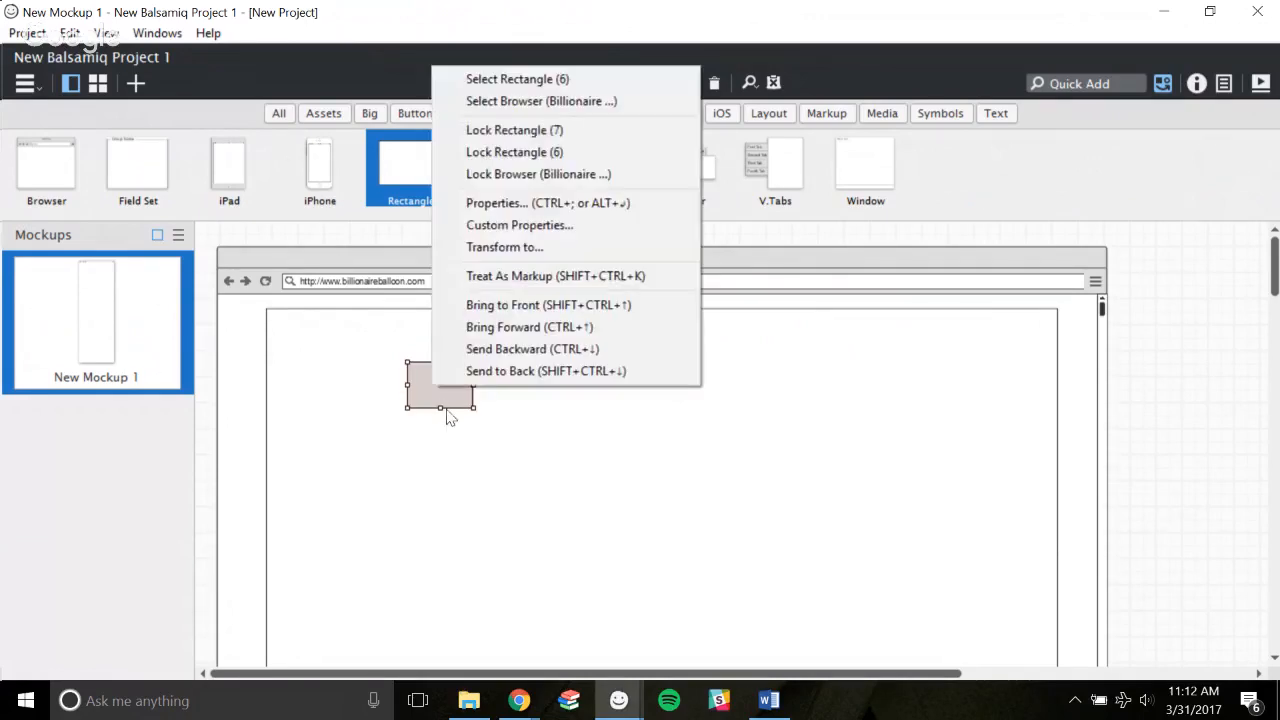
left_click(526, 203)
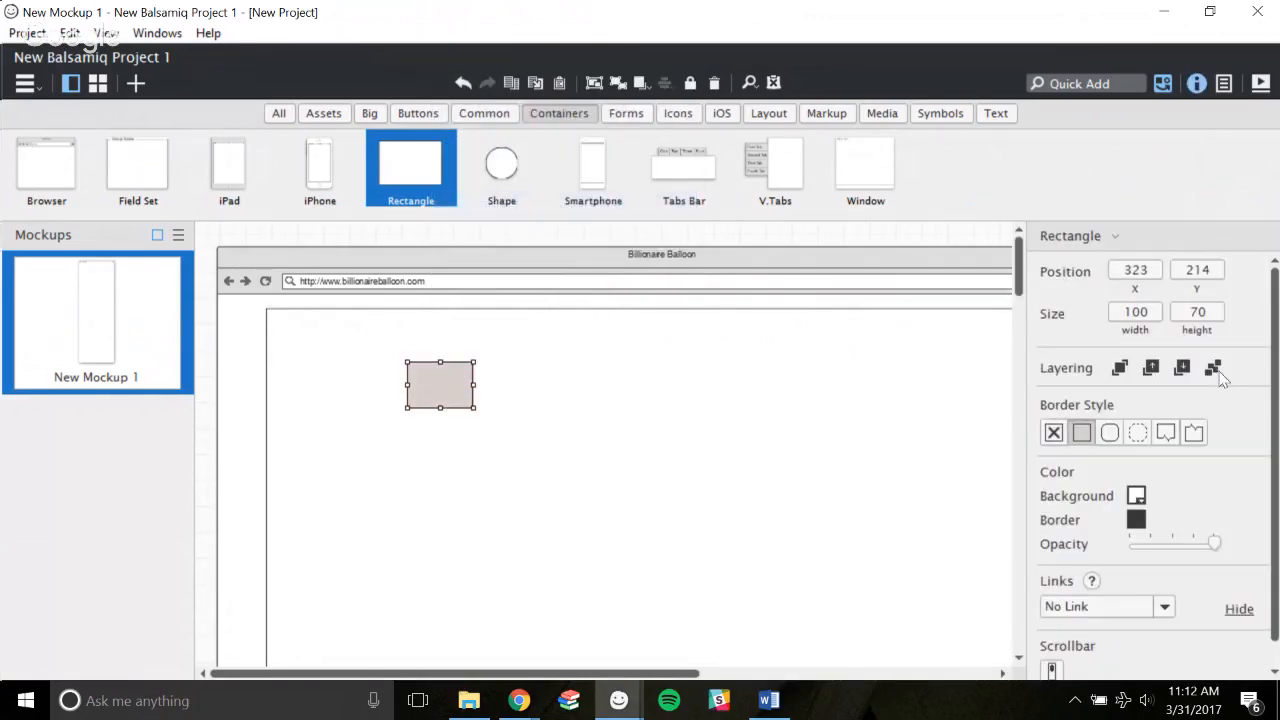
double_click(1140, 314)
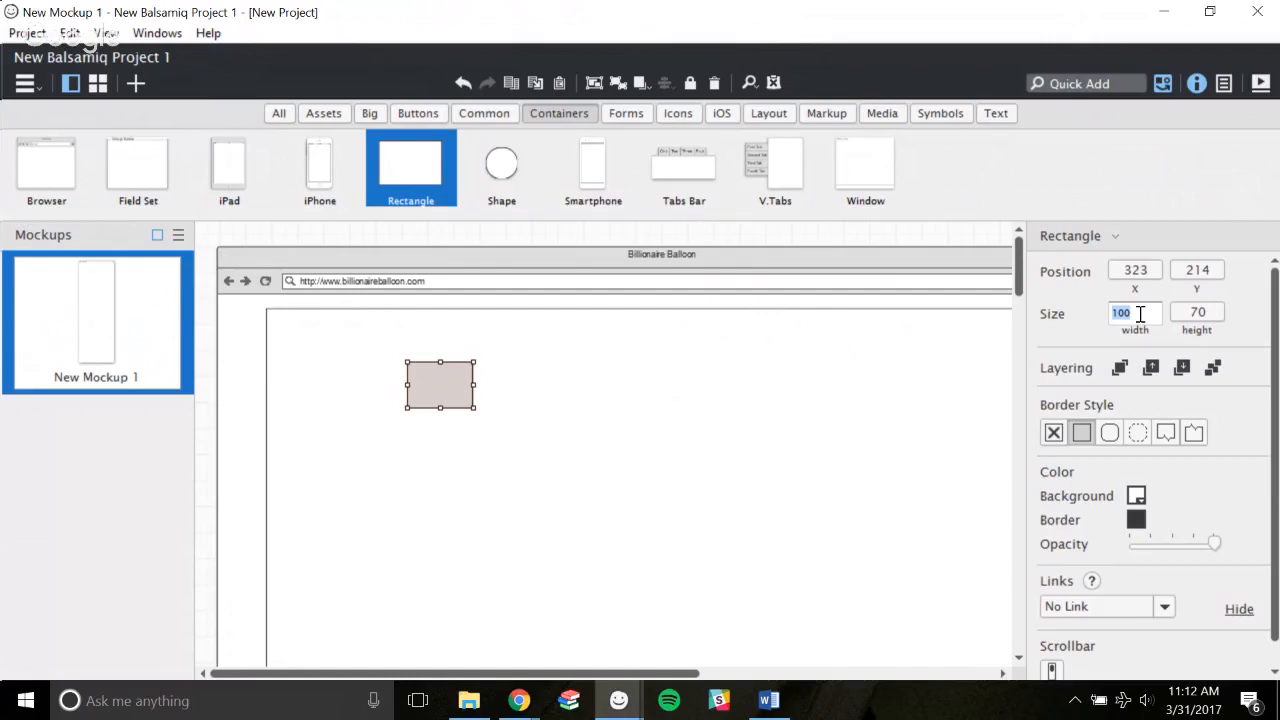
type("200")
key("Return")
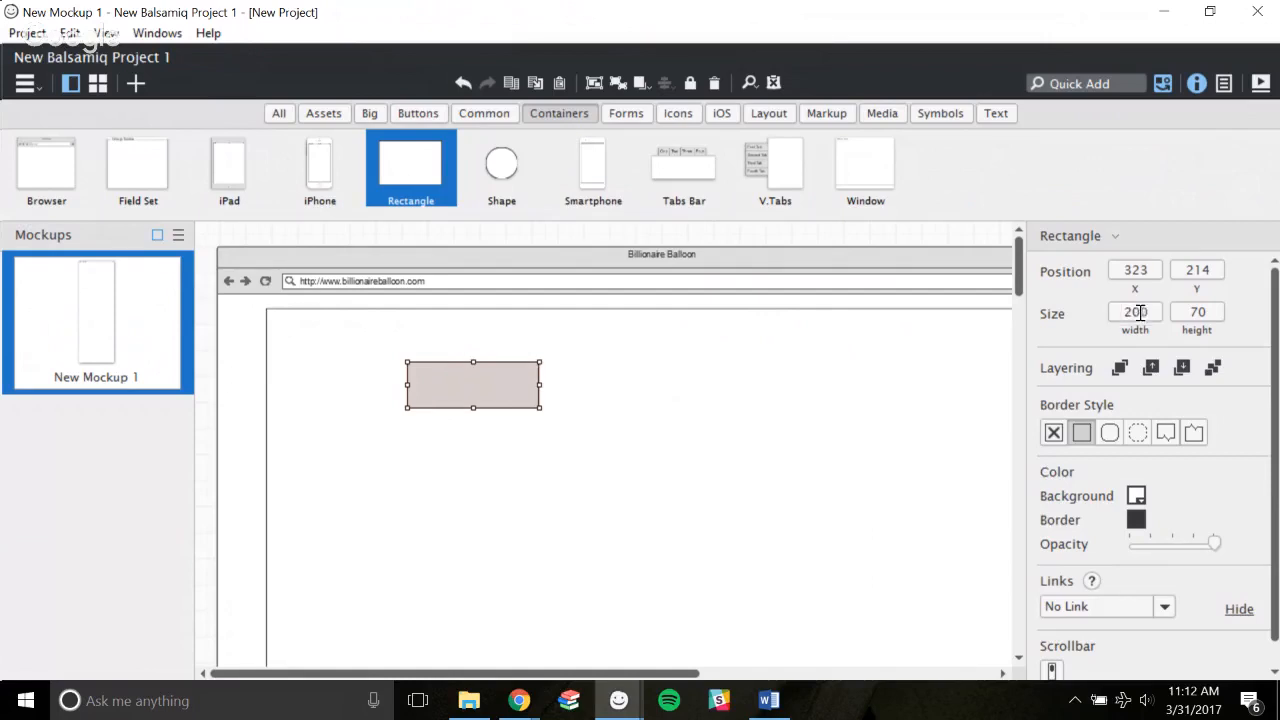
left_click_drag(492, 391, 351, 338)
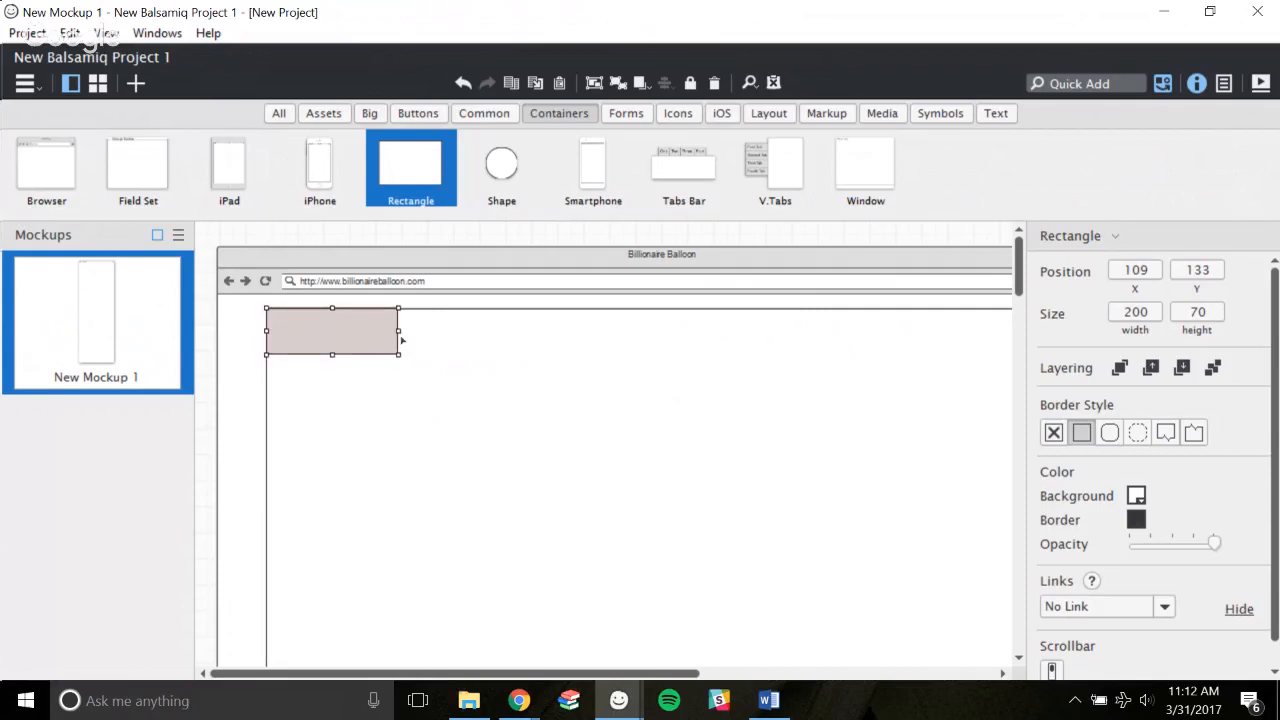
Set the rectangle's height to 200, stretch it across the full page rectangle to a width of about 1201, and deselect it.
left_click(1203, 314)
type("200")
key("Return")
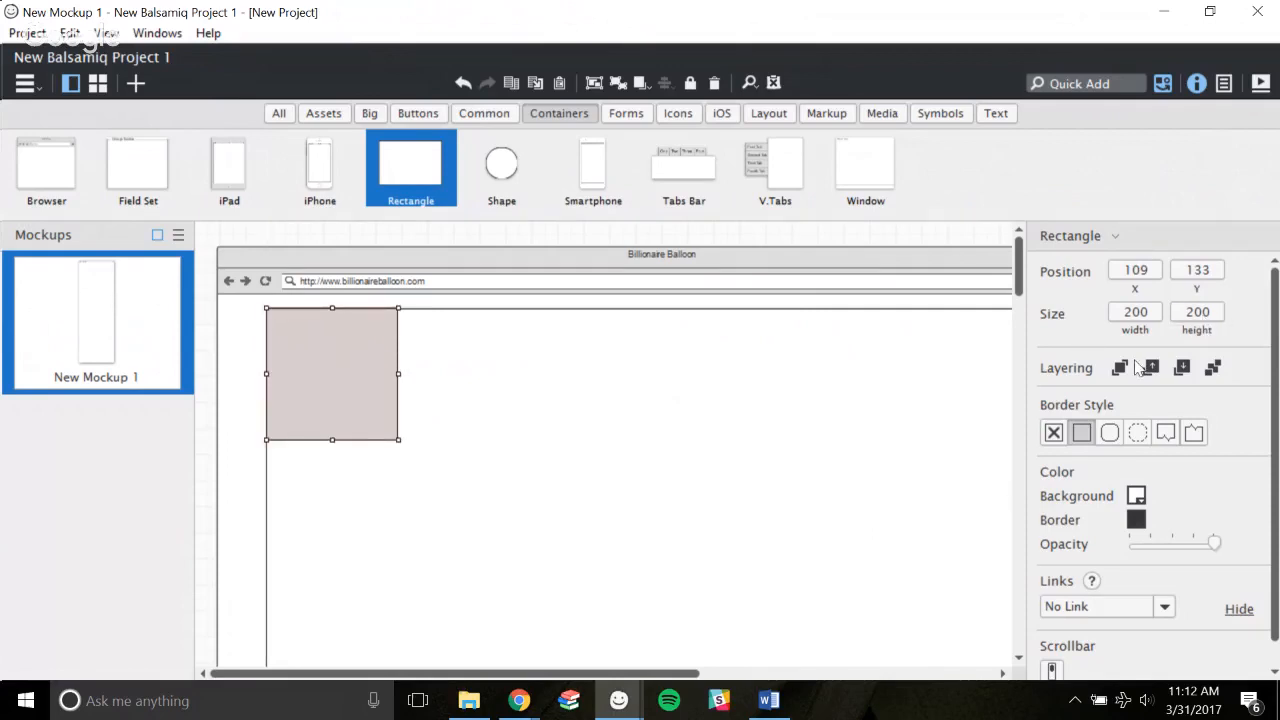
left_click_drag(395, 374, 860, 410)
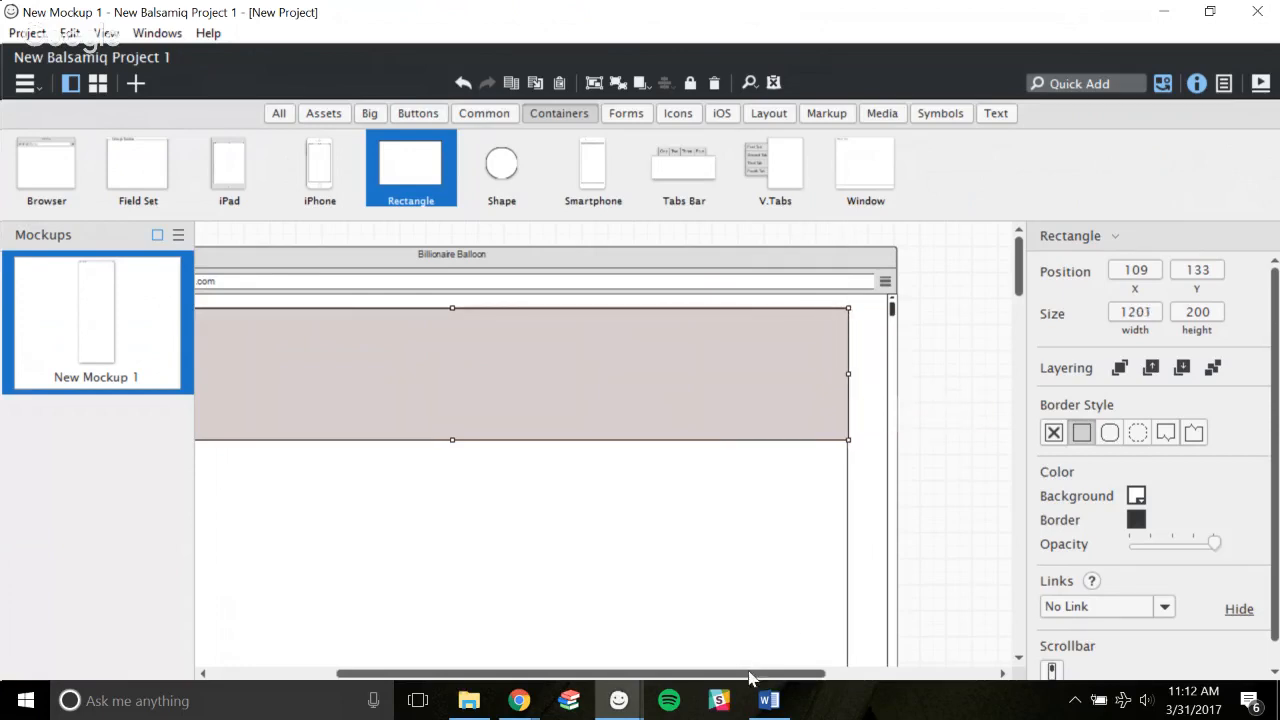
left_click_drag(750, 678, 602, 660)
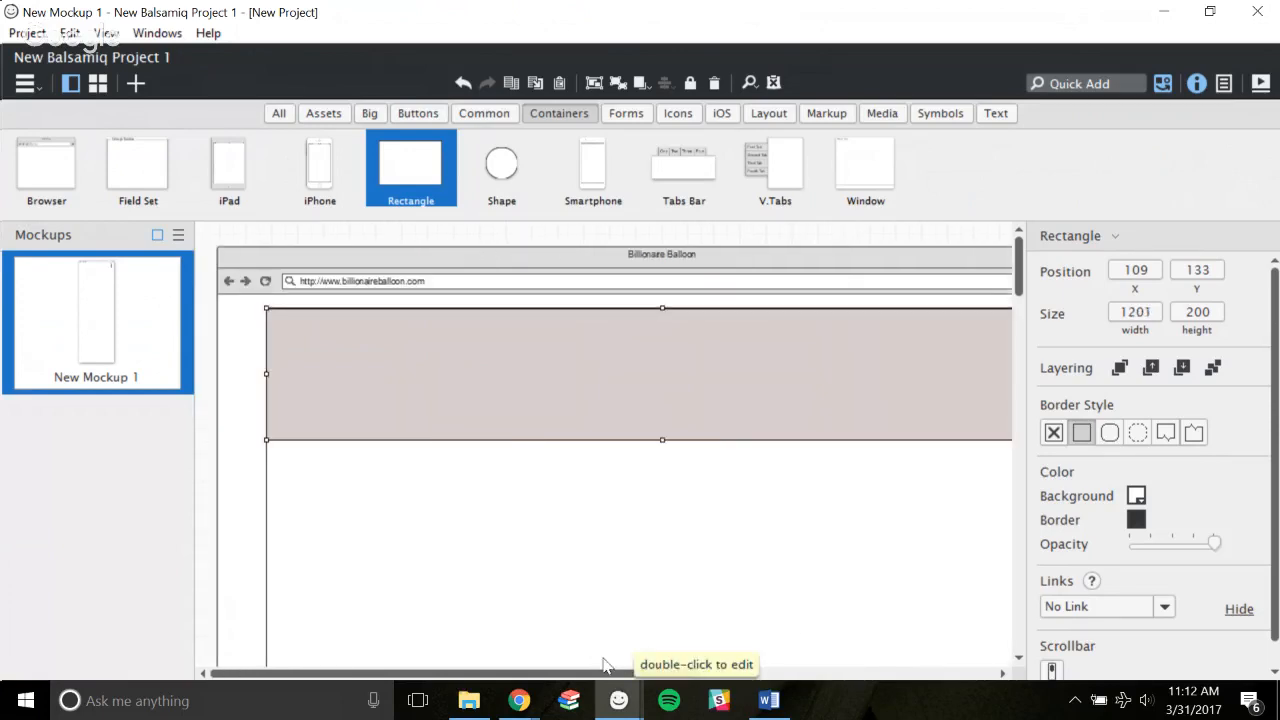
left_click(622, 230)
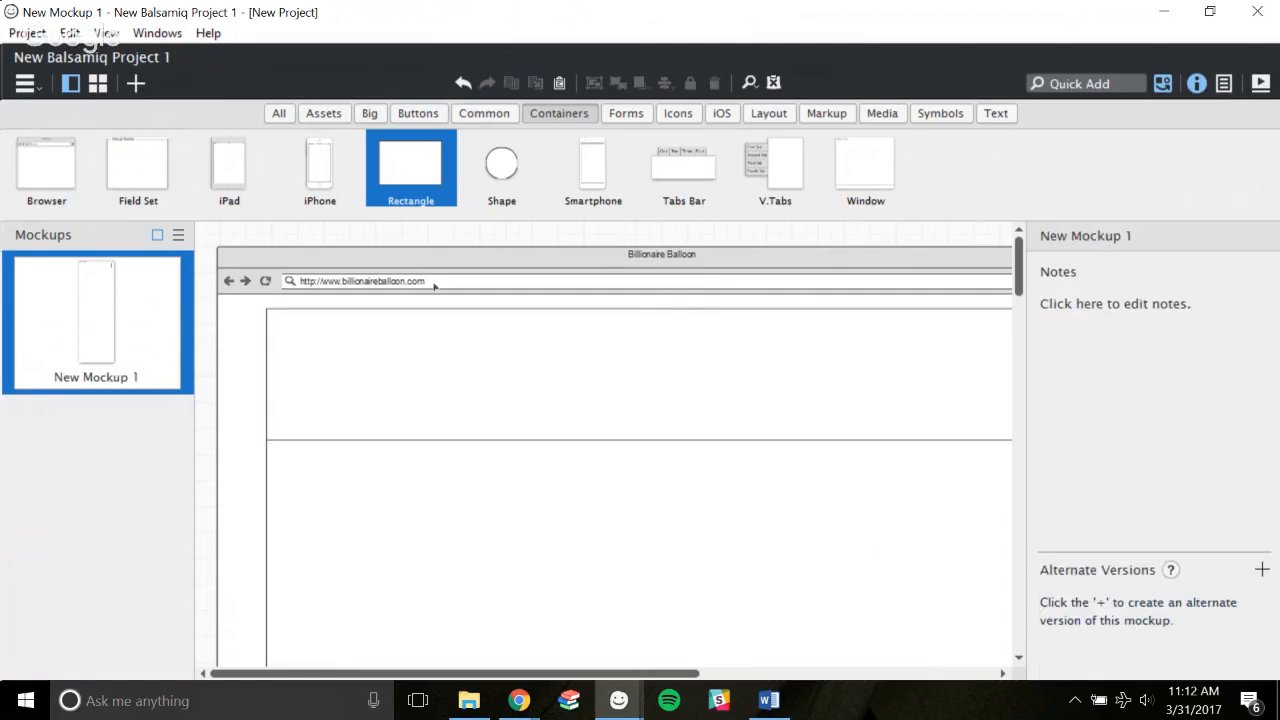
Try moving the unlocked Browser component away from the rectangles, and undo the move.
left_click(548, 331)
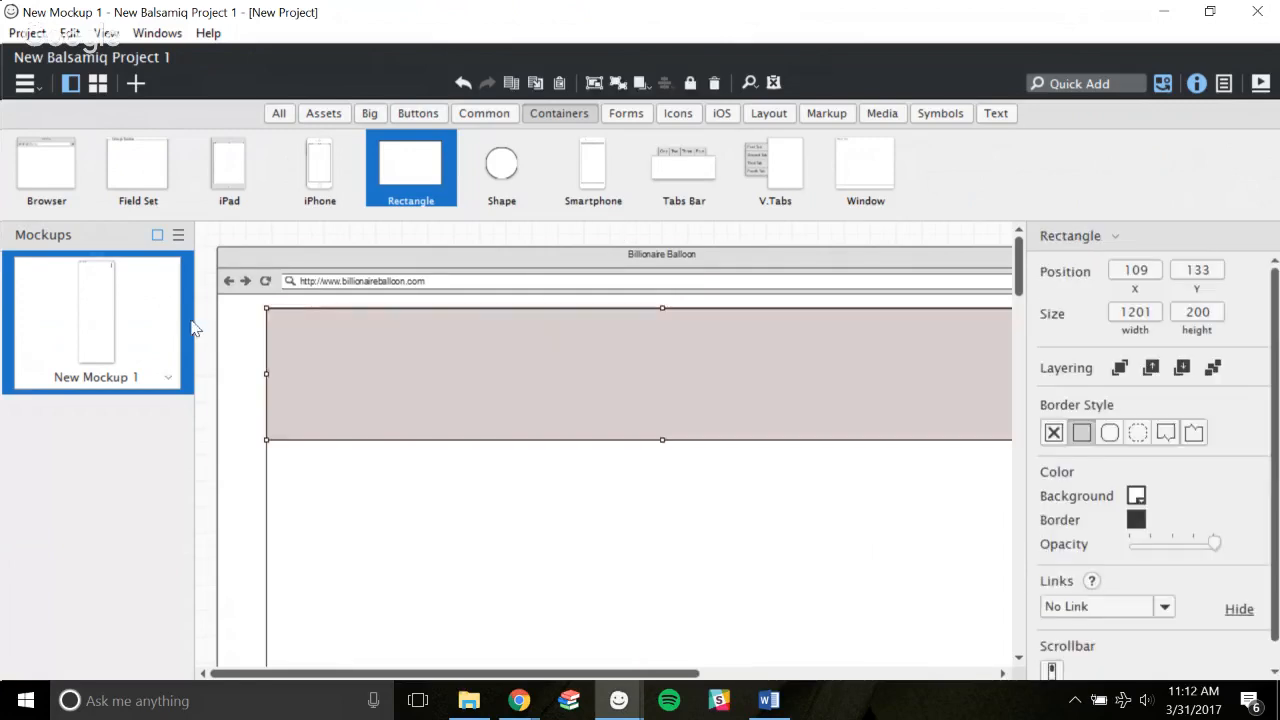
left_click(246, 326)
left_click_drag(246, 326, 666, 314)
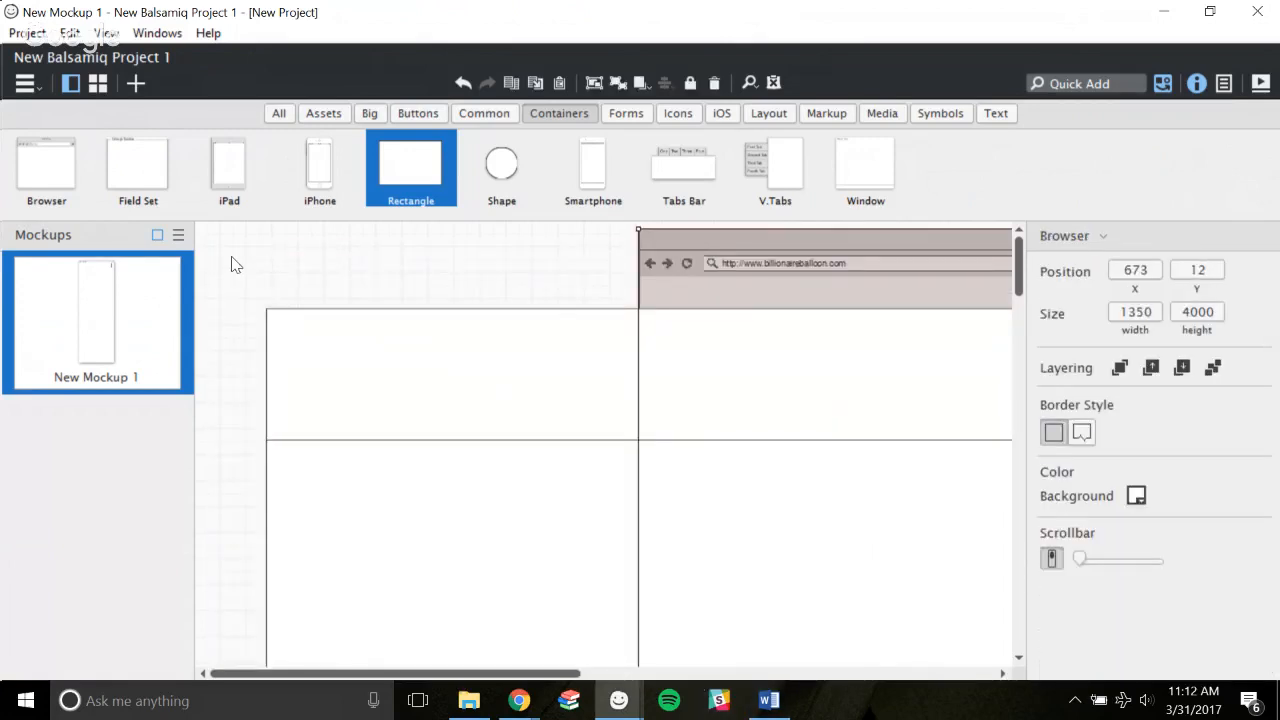
key("ctrl+z")
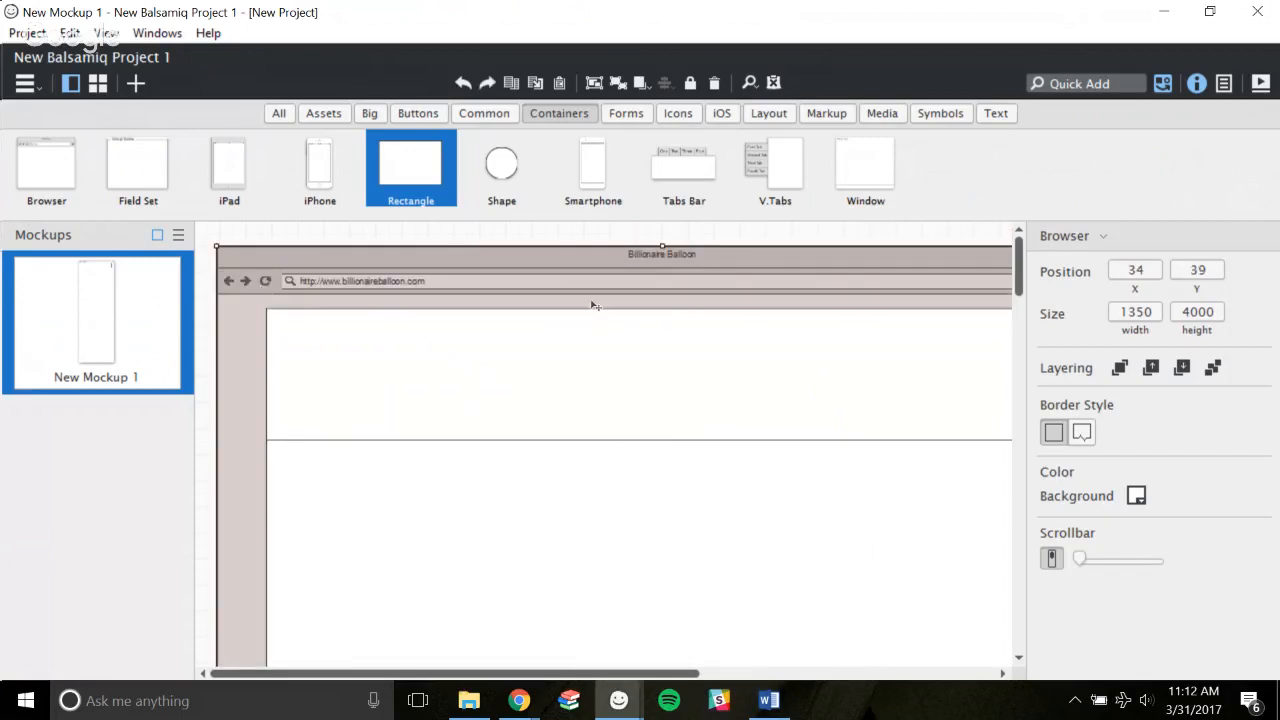
Lock the Browser component and the tall page rectangle in place, and test the lock near the header.
right_click(606, 274)
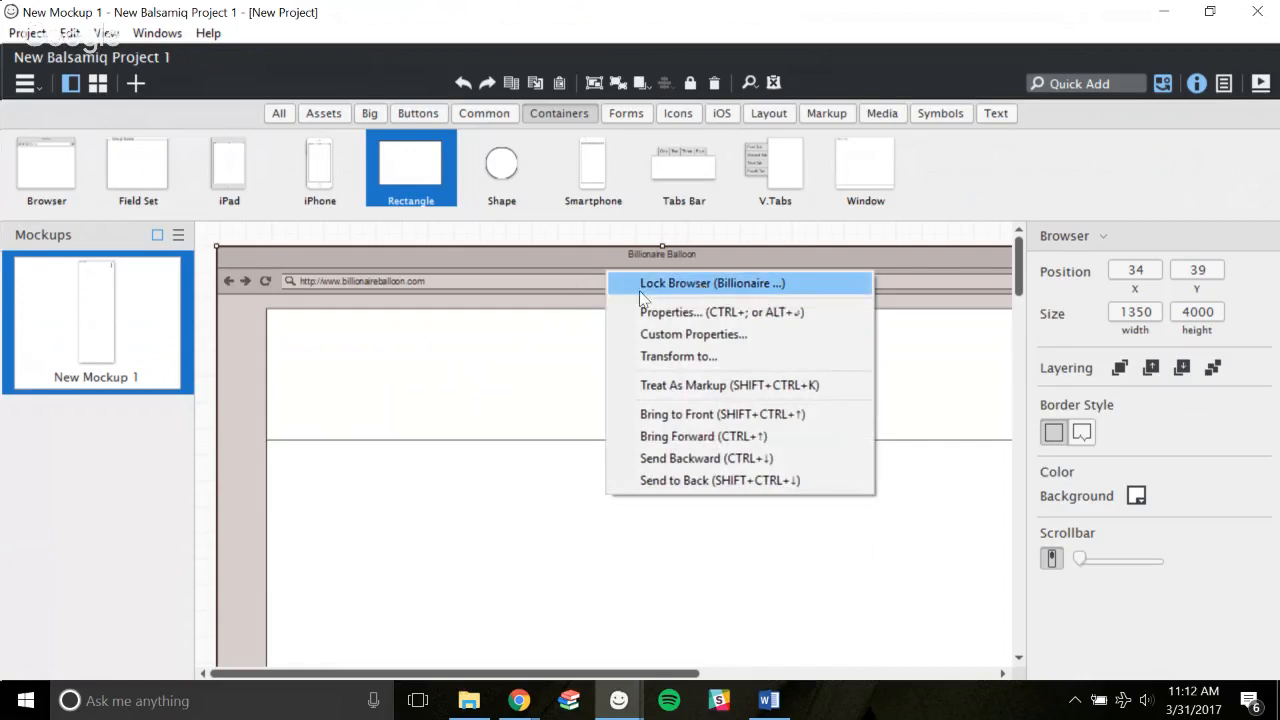
left_click(693, 285)
scroll(775, 378, "down", 2)
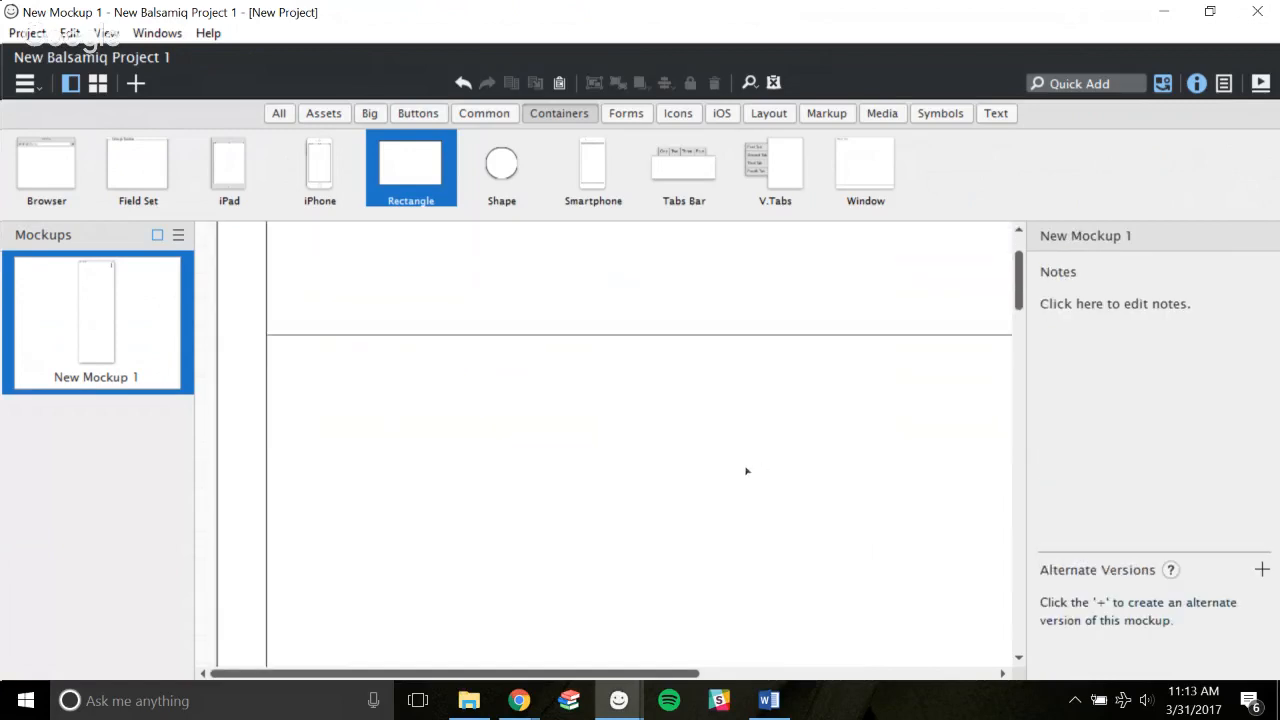
left_click(661, 449)
left_click_drag(1019, 284, 1015, 590)
right_click(647, 357)
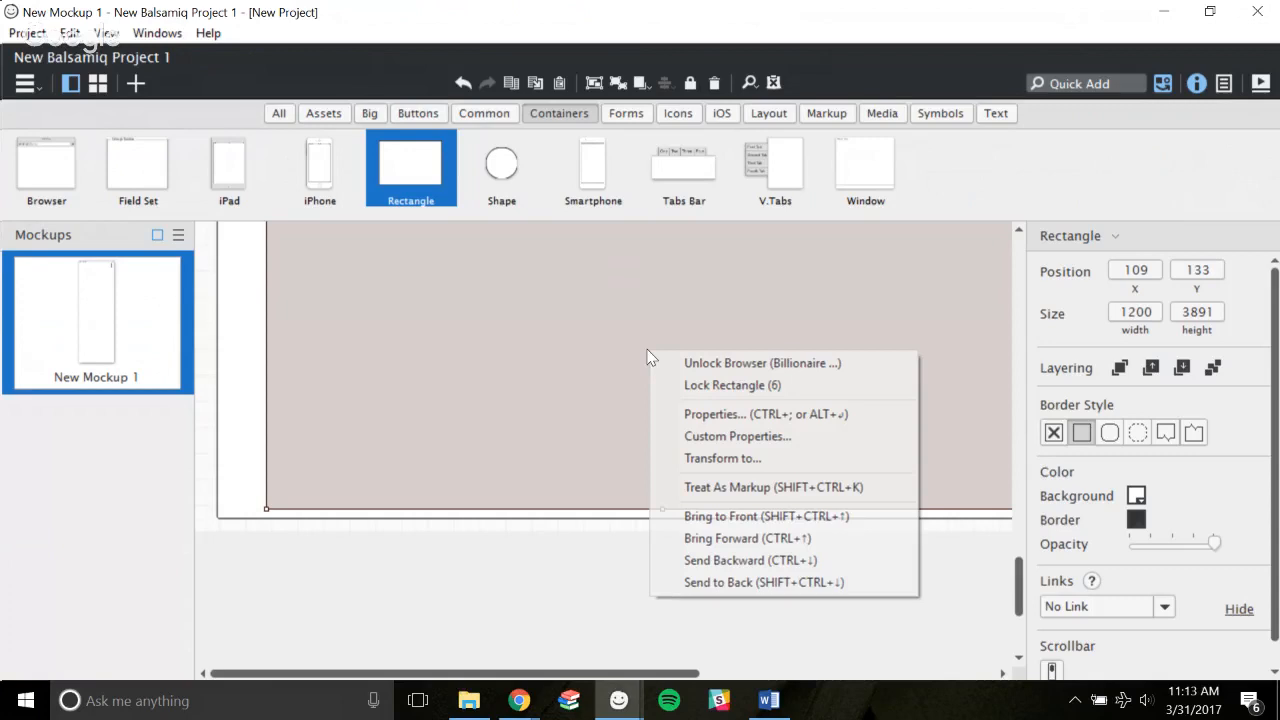
left_click(734, 388)
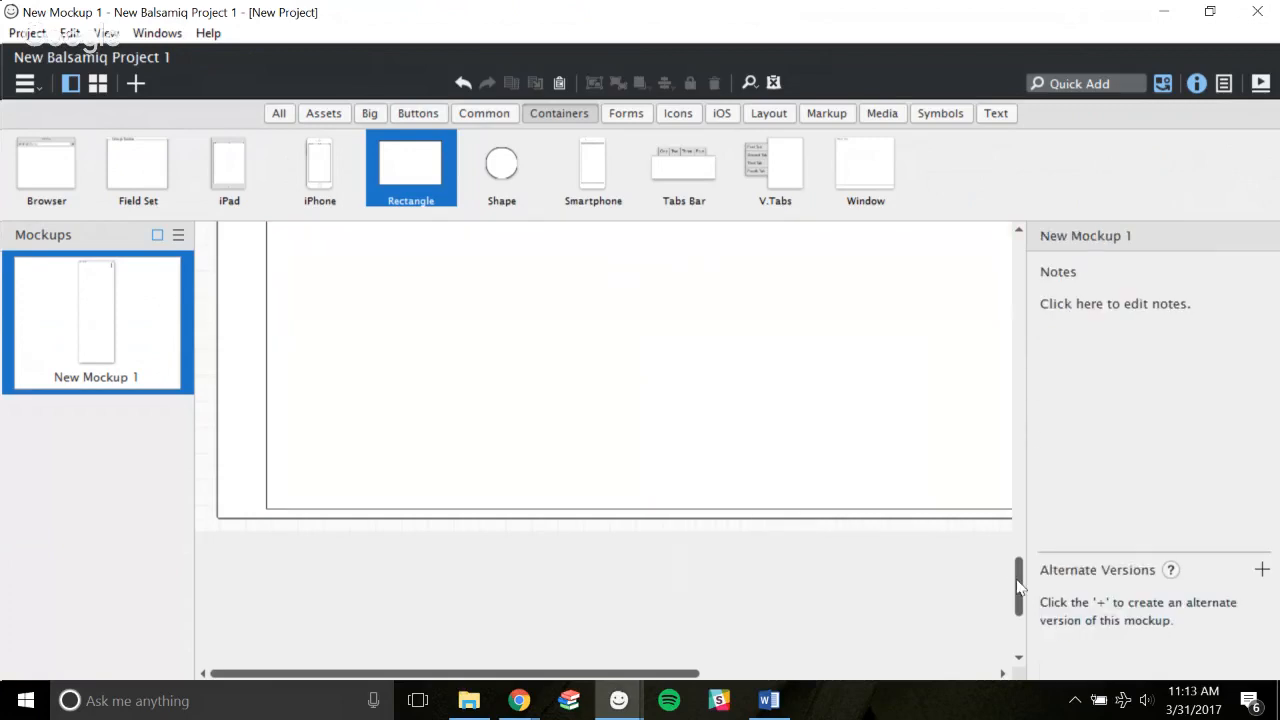
scroll(620, 400, "up", 10)
left_click_drag(524, 595, 655, 432)
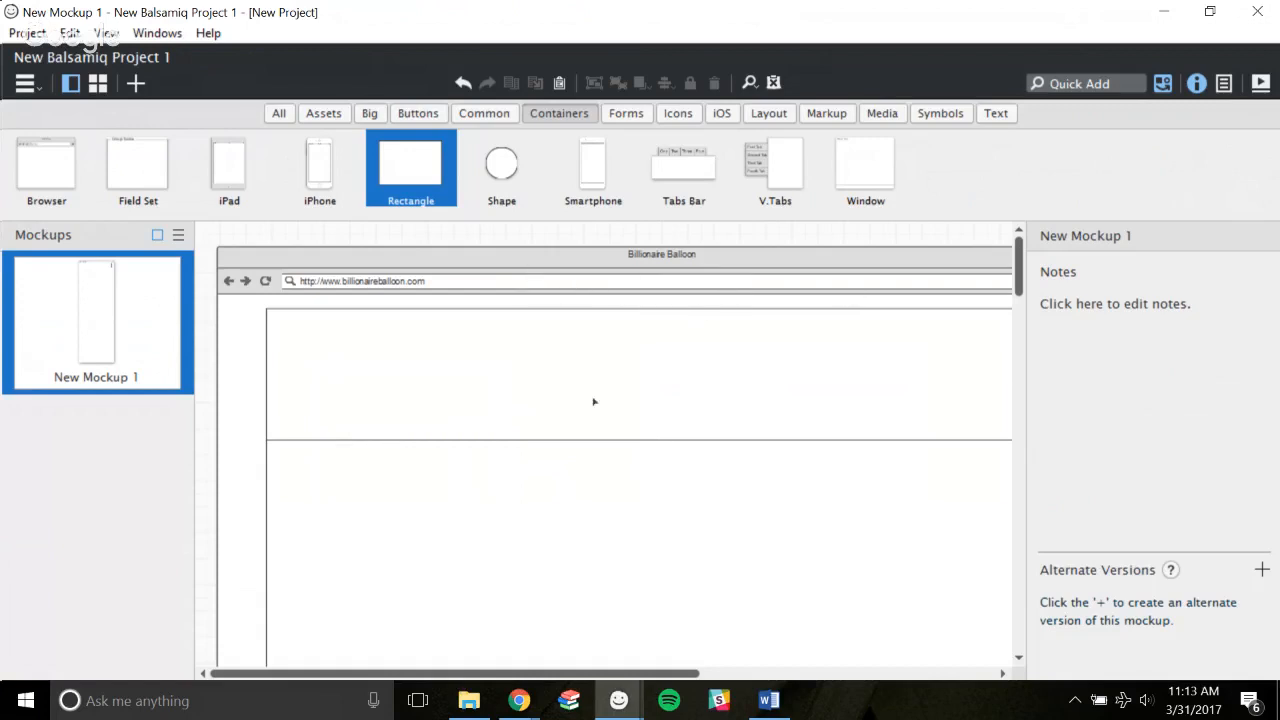
Try the dashed and jagged border styles on the header rectangle, and restore its plain square border.
mouse_move(593, 401)
left_mouse_down()
mouse_move(577, 471)
mouse_move(417, 363)
mouse_move(631, 331)
mouse_move(570, 383)
mouse_move(600, 380)
left_mouse_up()
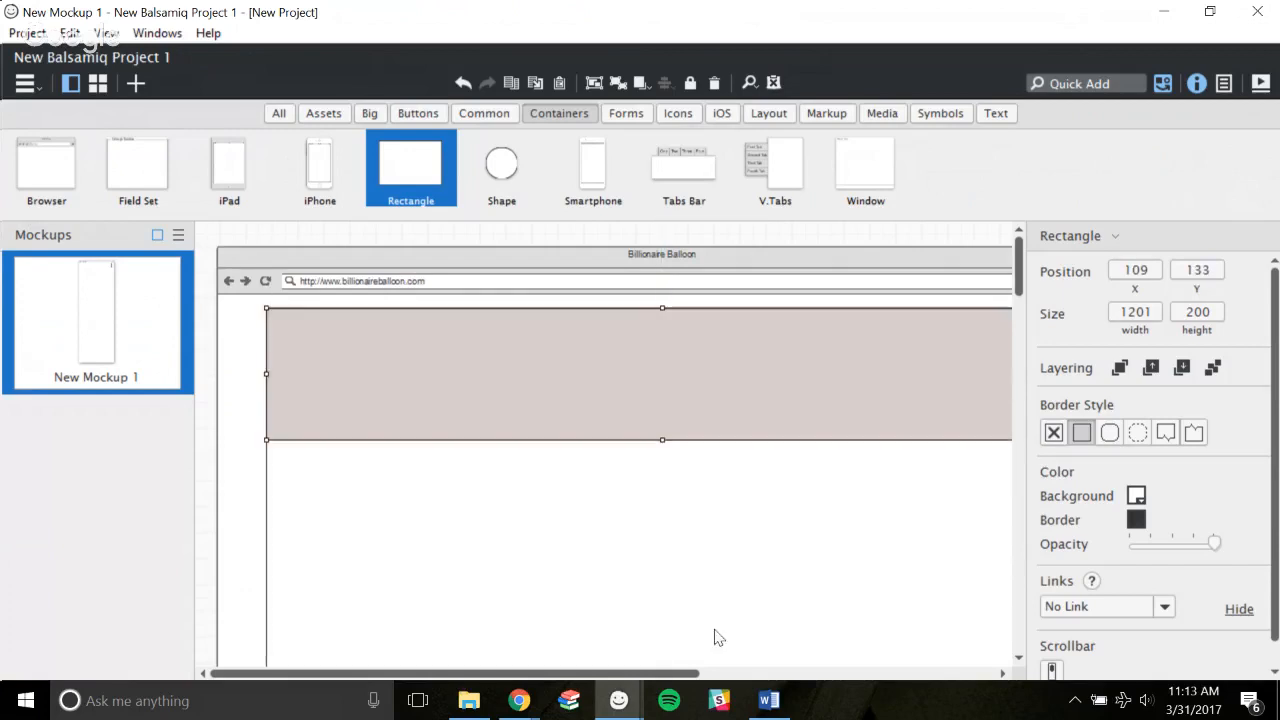
left_click(1136, 495)
left_click(1137, 507)
left_click(1135, 434)
left_click(842, 469)
left_click(839, 399)
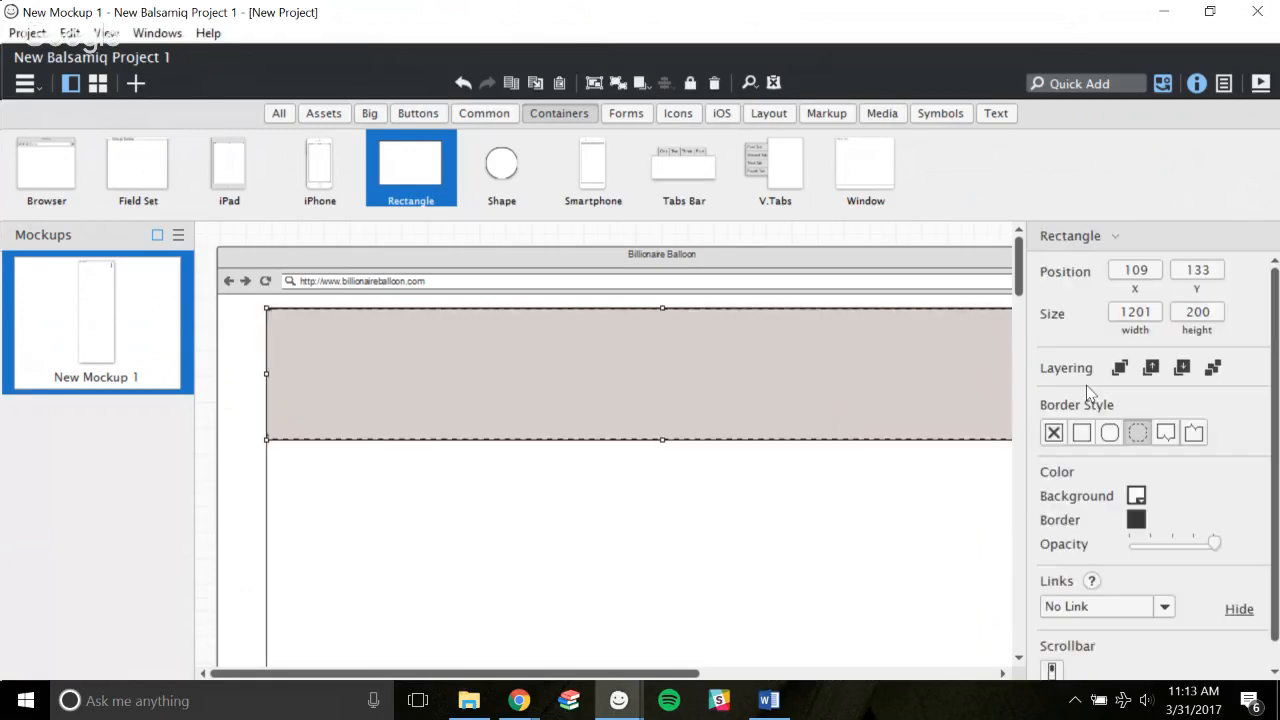
left_click(1193, 432)
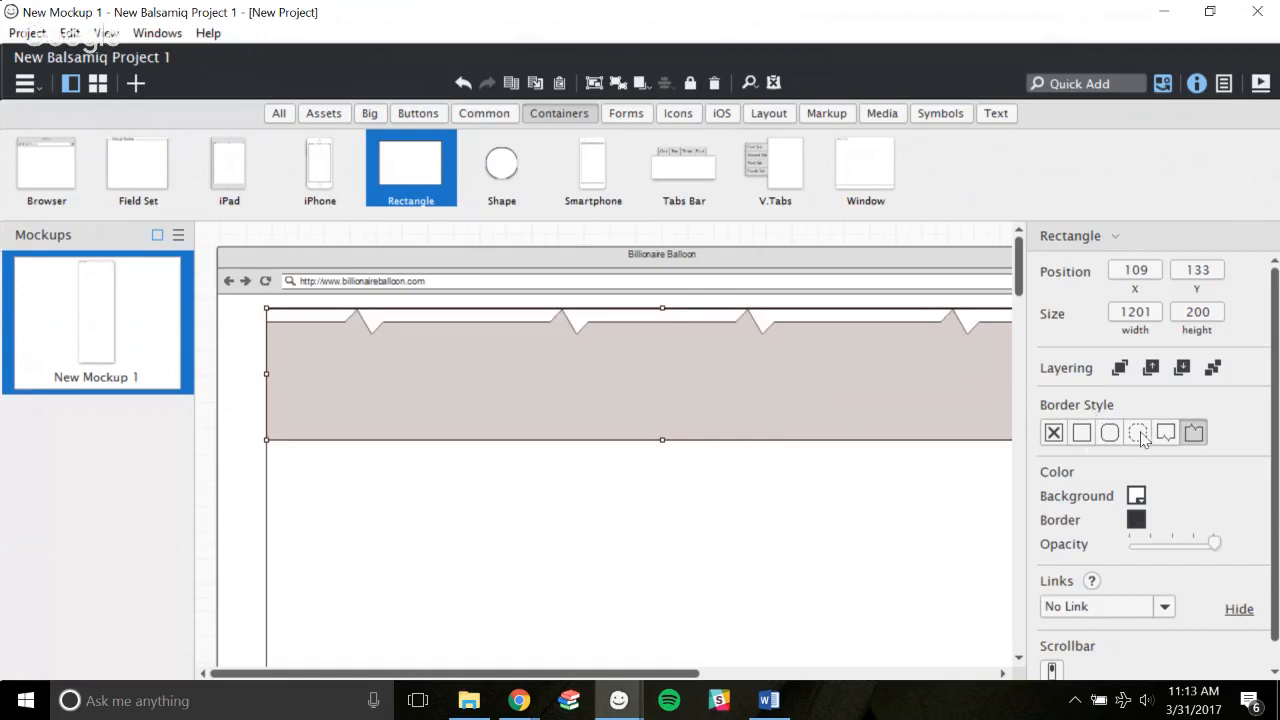
left_click(1081, 432)
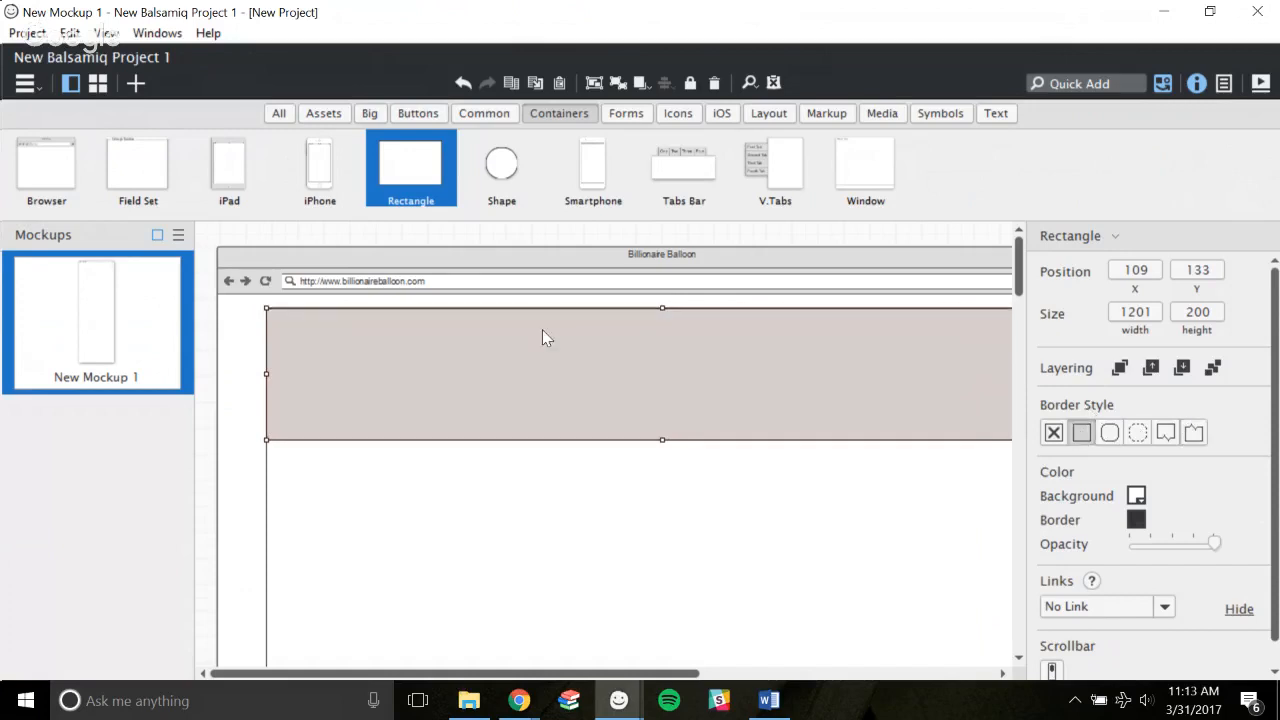
Set the header rectangle's background to a very light grey, check it across its full width and deselect it.
left_click(1137, 496)
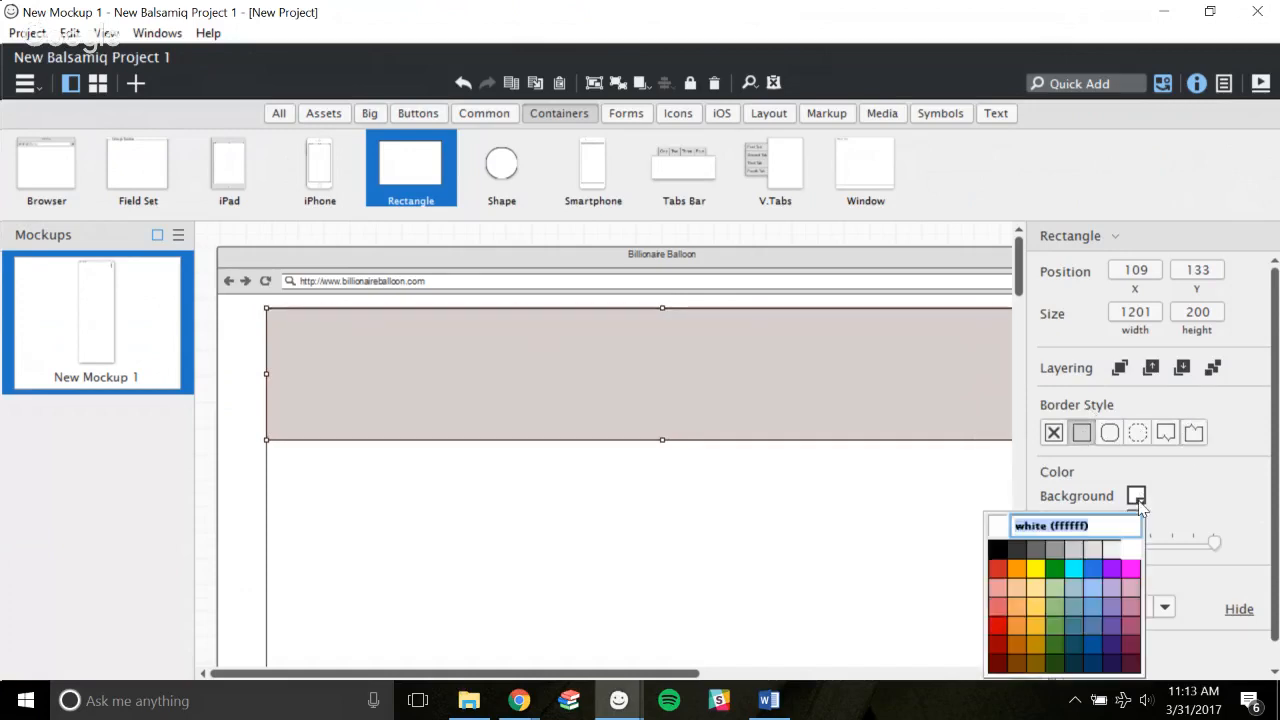
left_click(1111, 554)
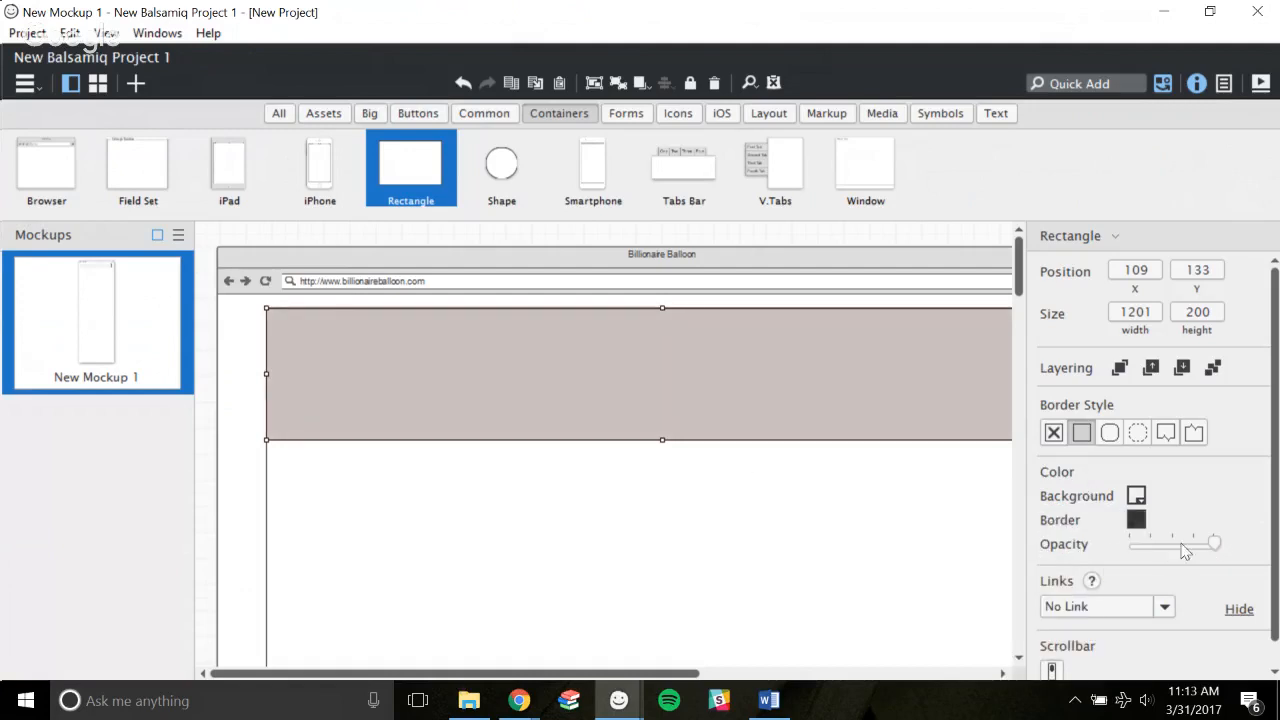
scroll(1277, 343, "down", 1)
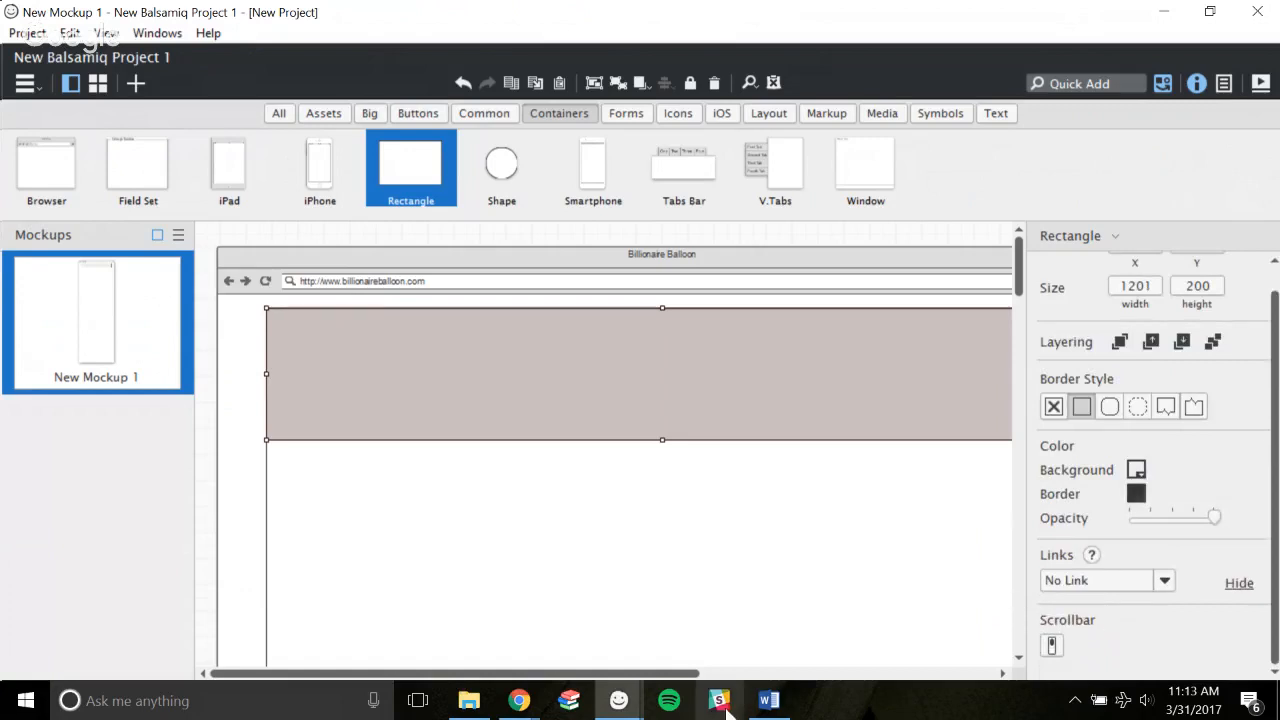
left_click_drag(680, 675, 879, 685)
left_click(1006, 420)
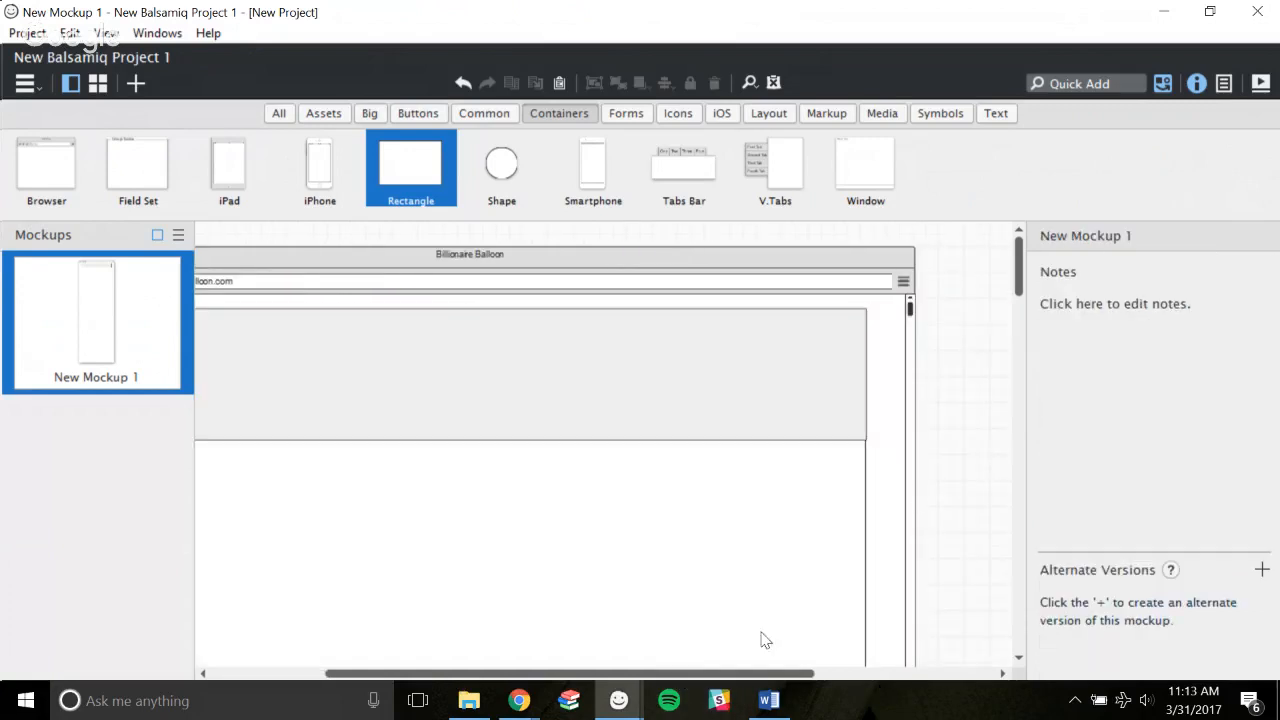
left_click_drag(763, 675, 677, 672)
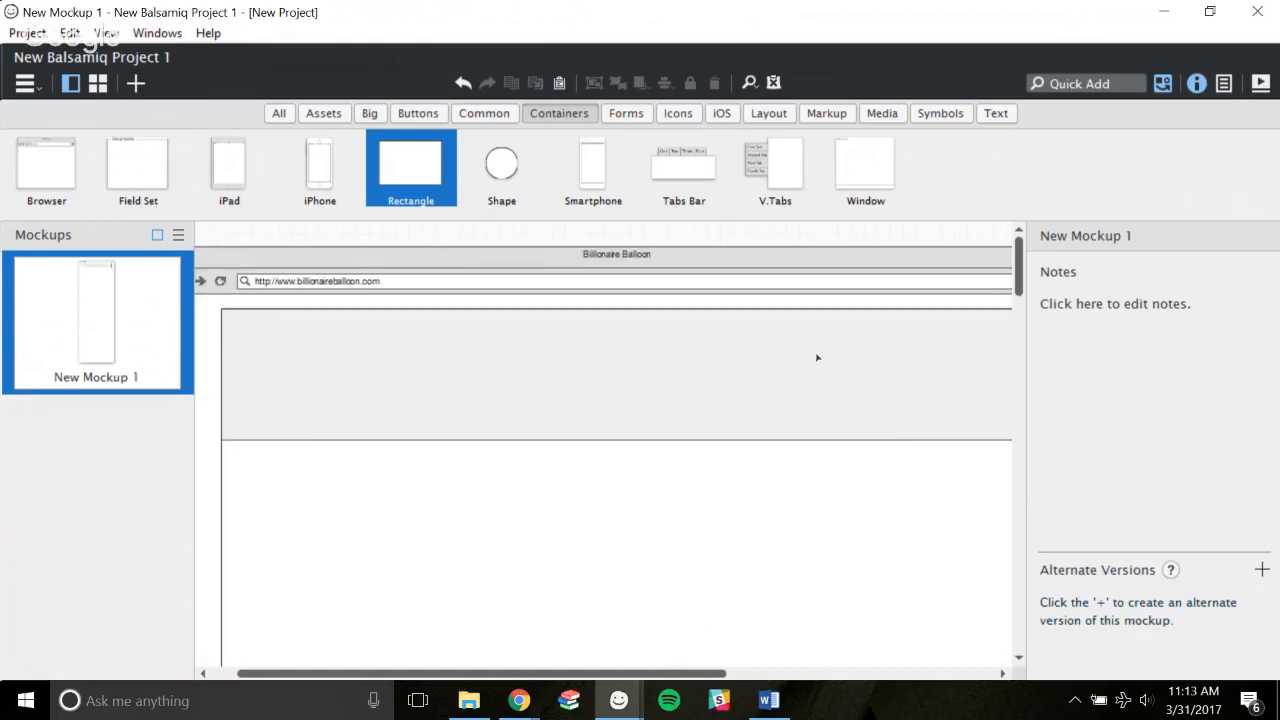
left_click(523, 362)
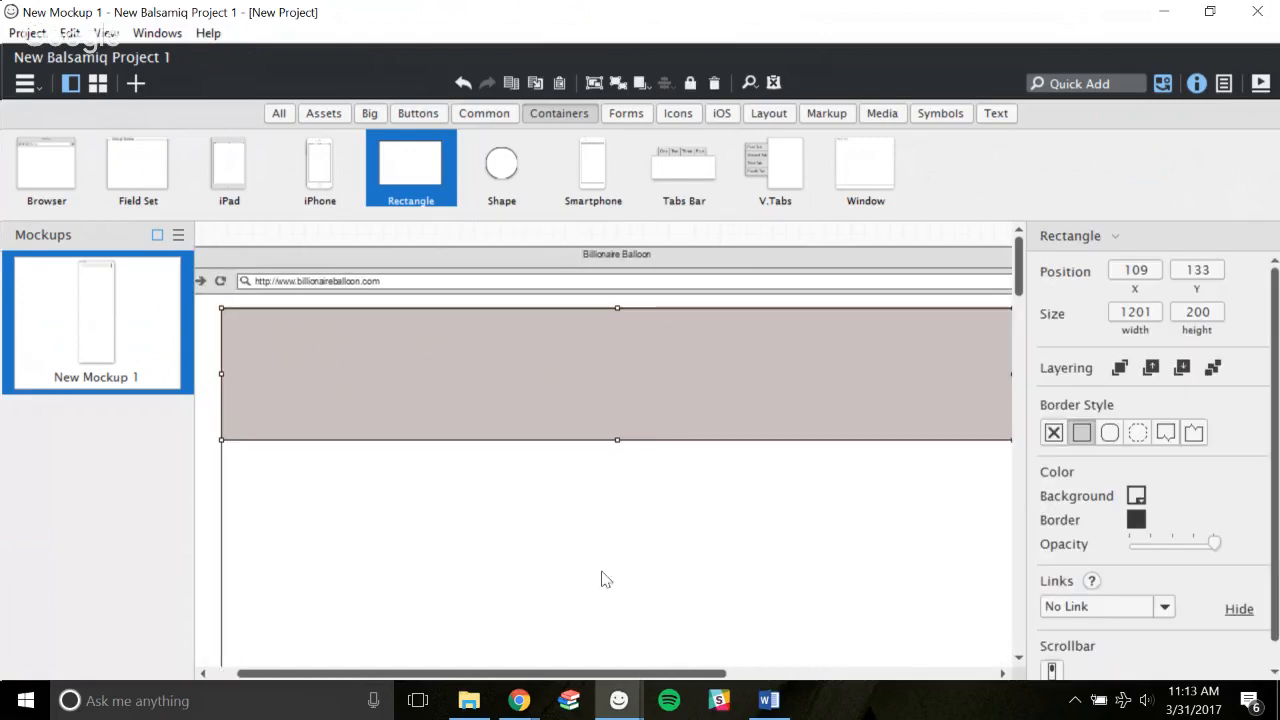
mouse_move(631, 672)
left_mouse_down()
mouse_move(763, 672)
mouse_move(630, 662)
left_mouse_up()
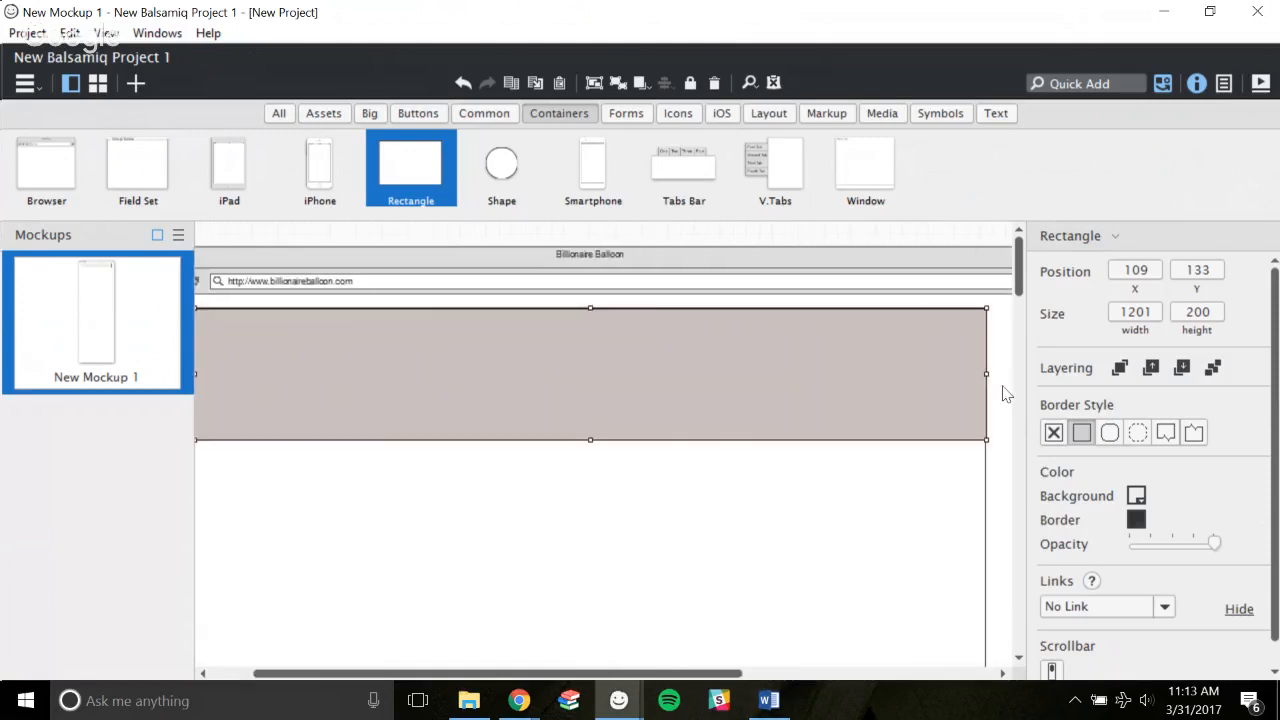
left_click(953, 240)
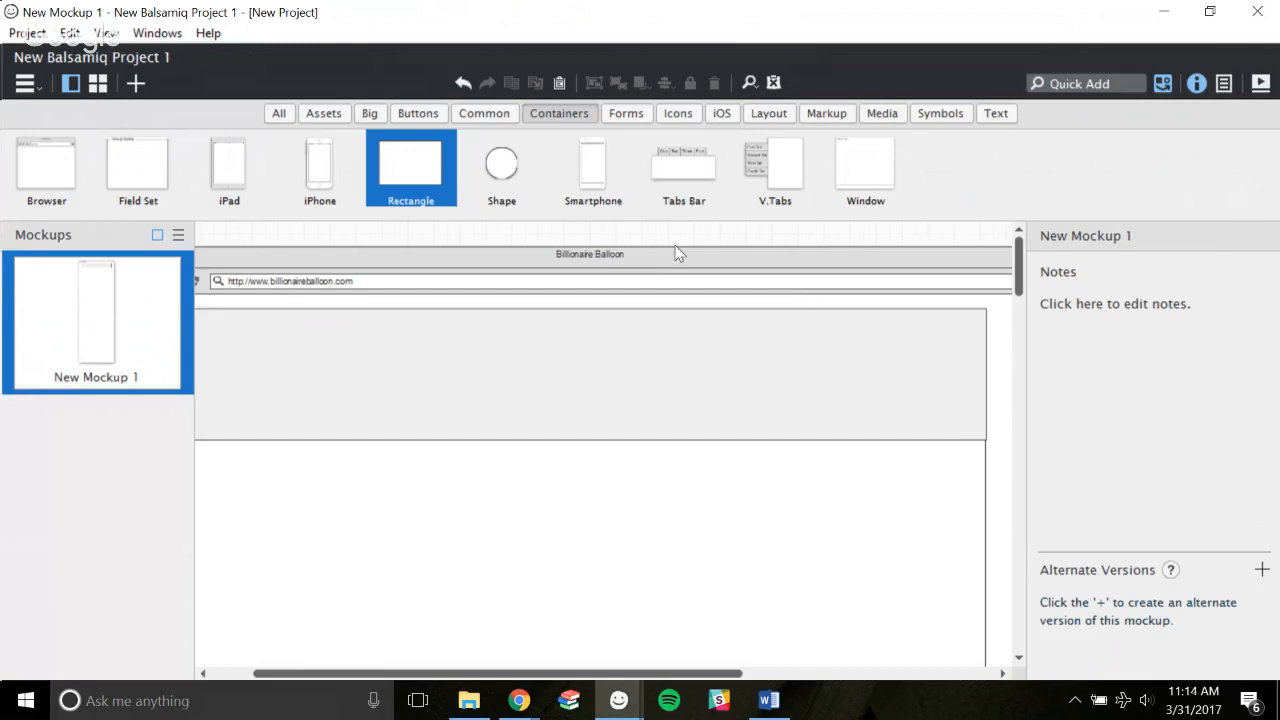
Find and add a Link Bar, and place it in the header's lower-right corner at about X 1065, Y 296.
left_click(1060, 84)
type("link")
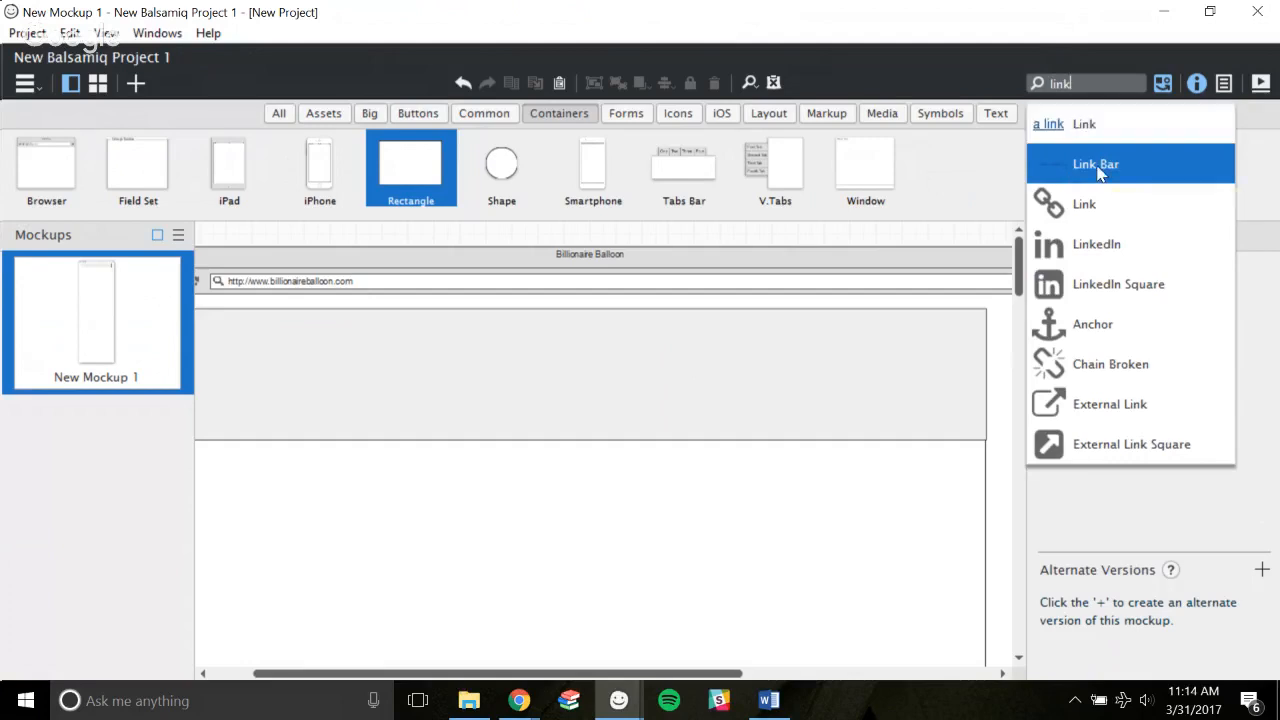
left_click(1097, 166)
left_click_drag(522, 346, 956, 431)
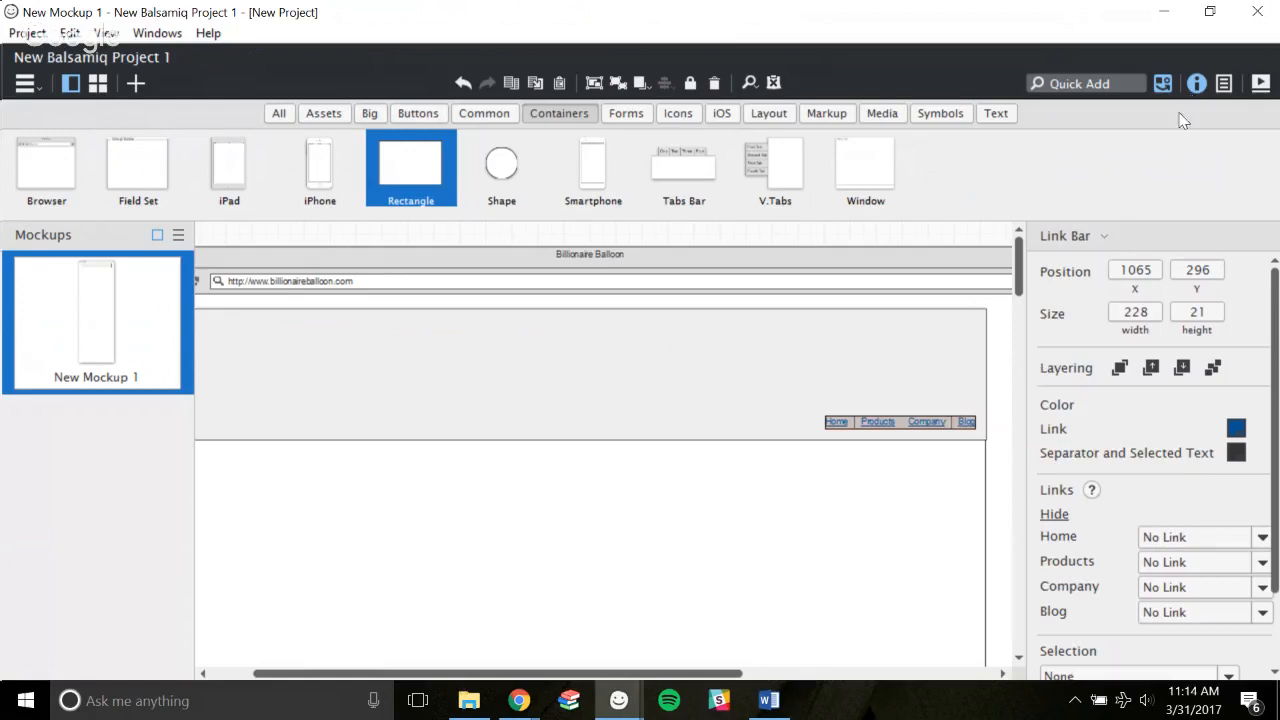
Show the project information, try the Sketch skin and return the project to the Wireframe skin.
left_click(1224, 86)
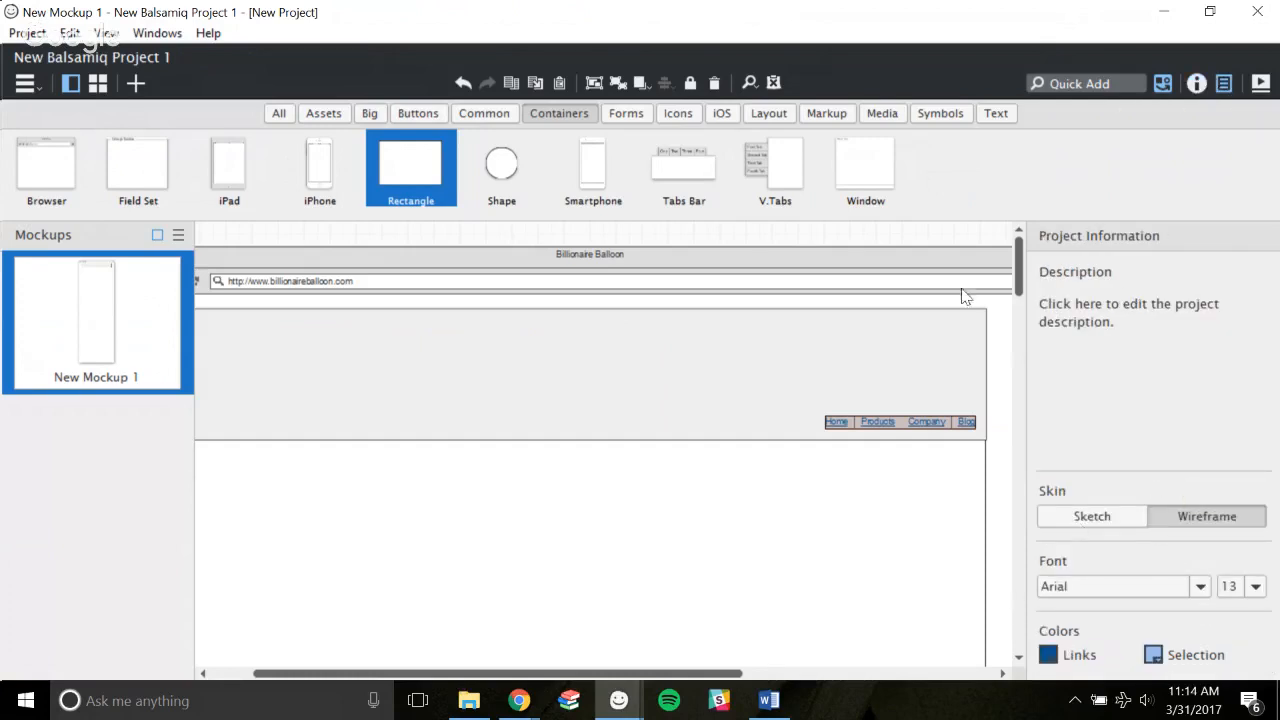
left_click(1074, 516)
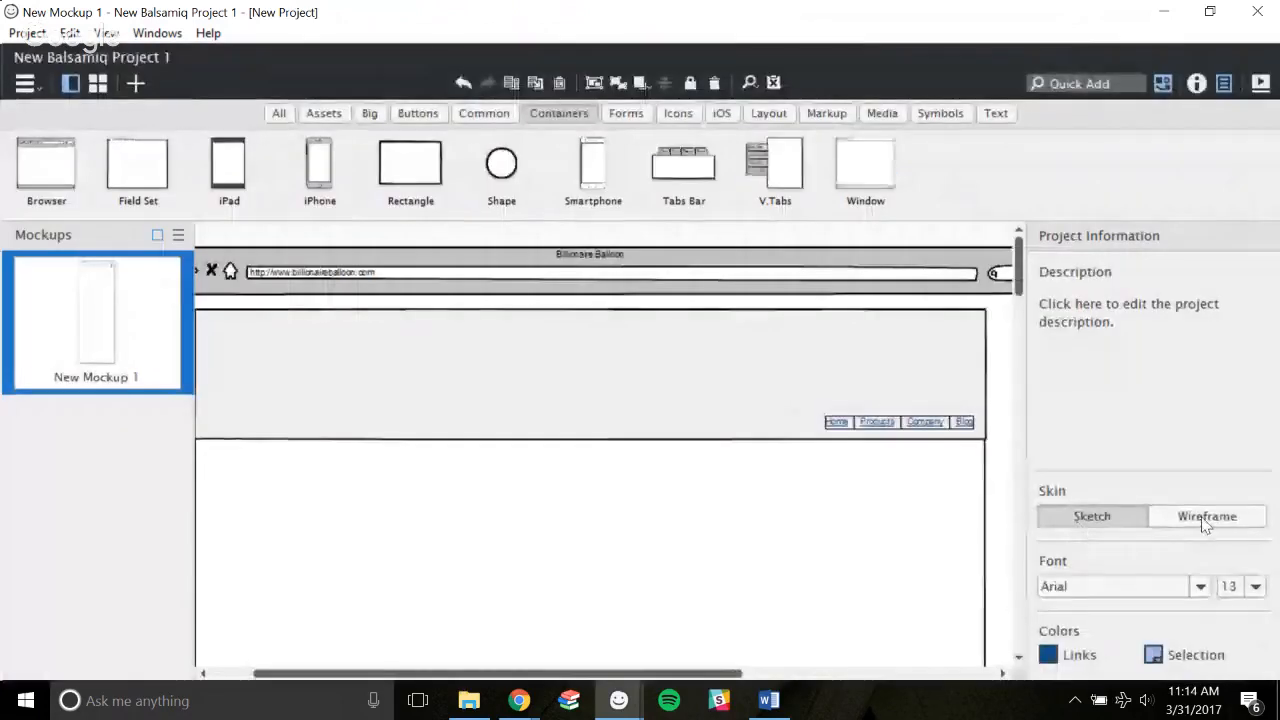
left_click(1203, 523)
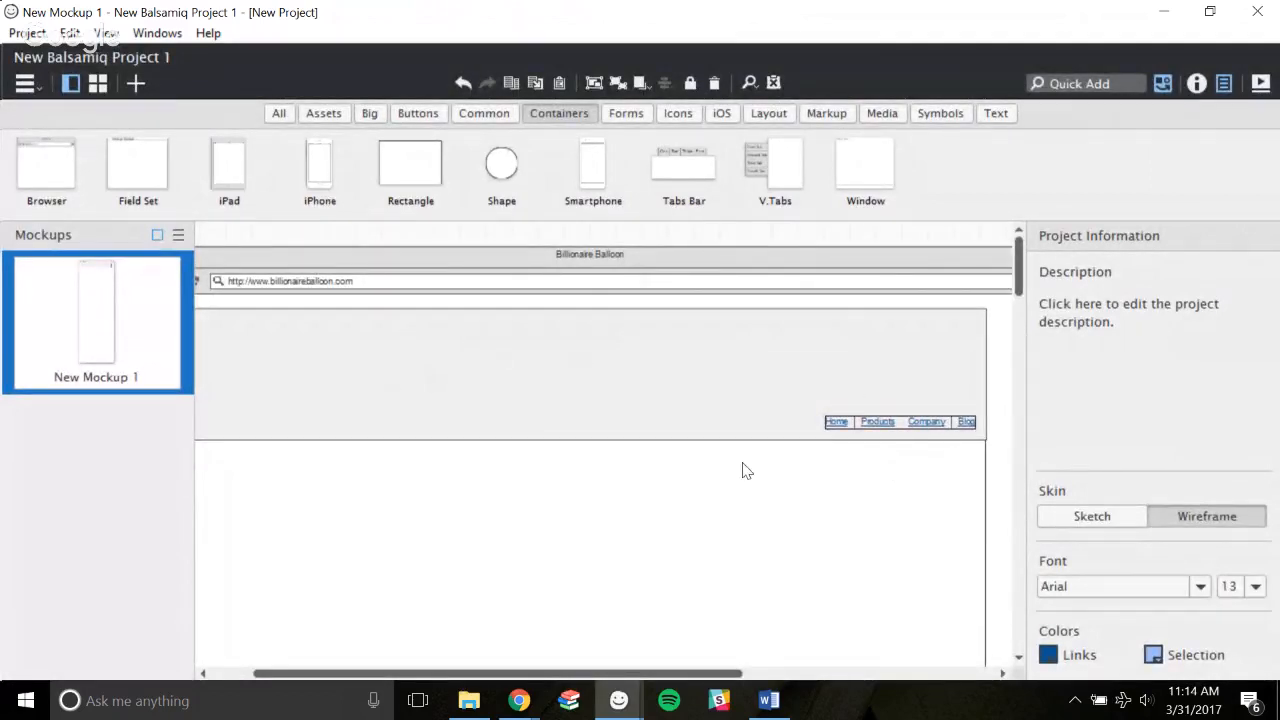
Set the project's font size to 18 and move the link bar back inside the header to about X 983, Y 299.
left_click(1256, 589)
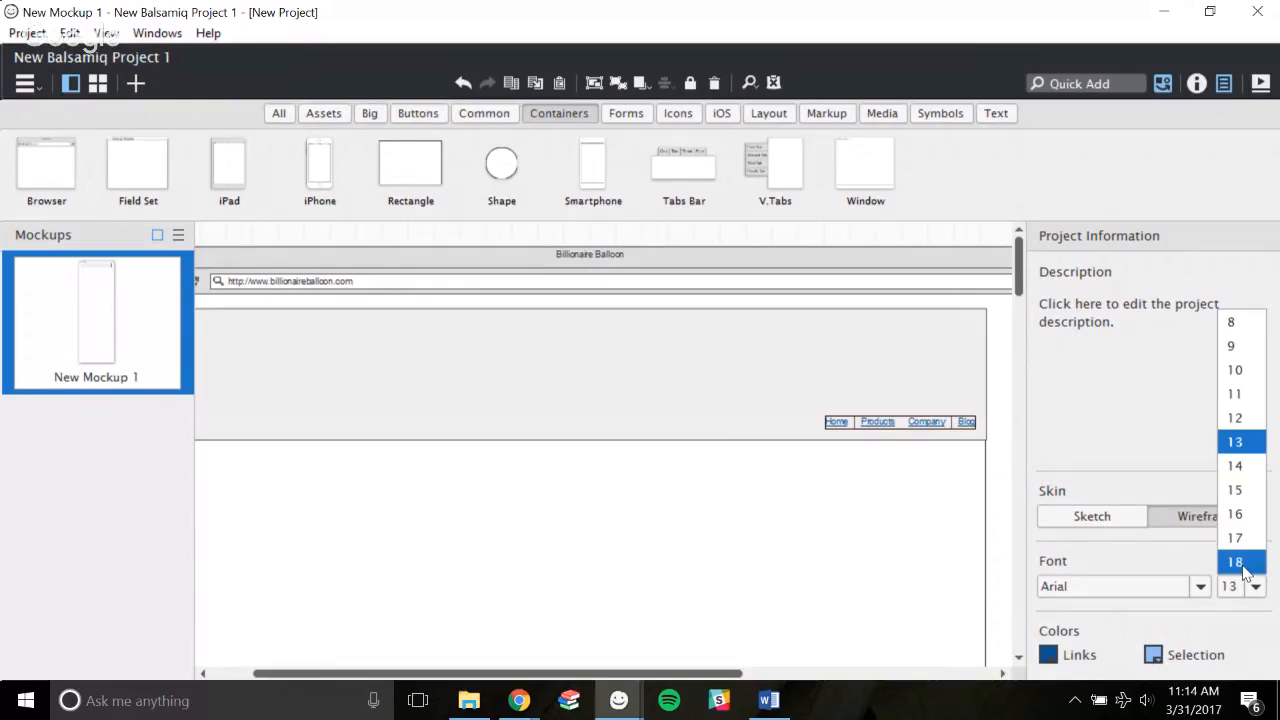
left_click(1240, 563)
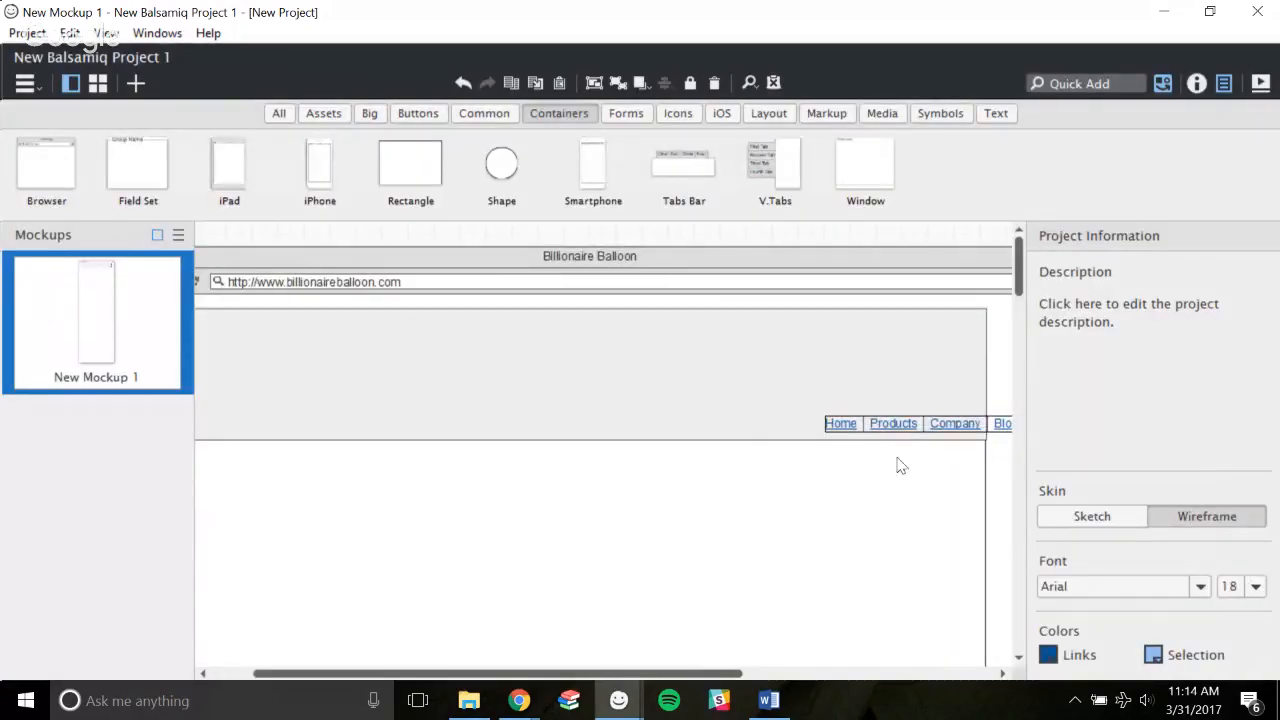
left_click_drag(700, 680, 730, 680)
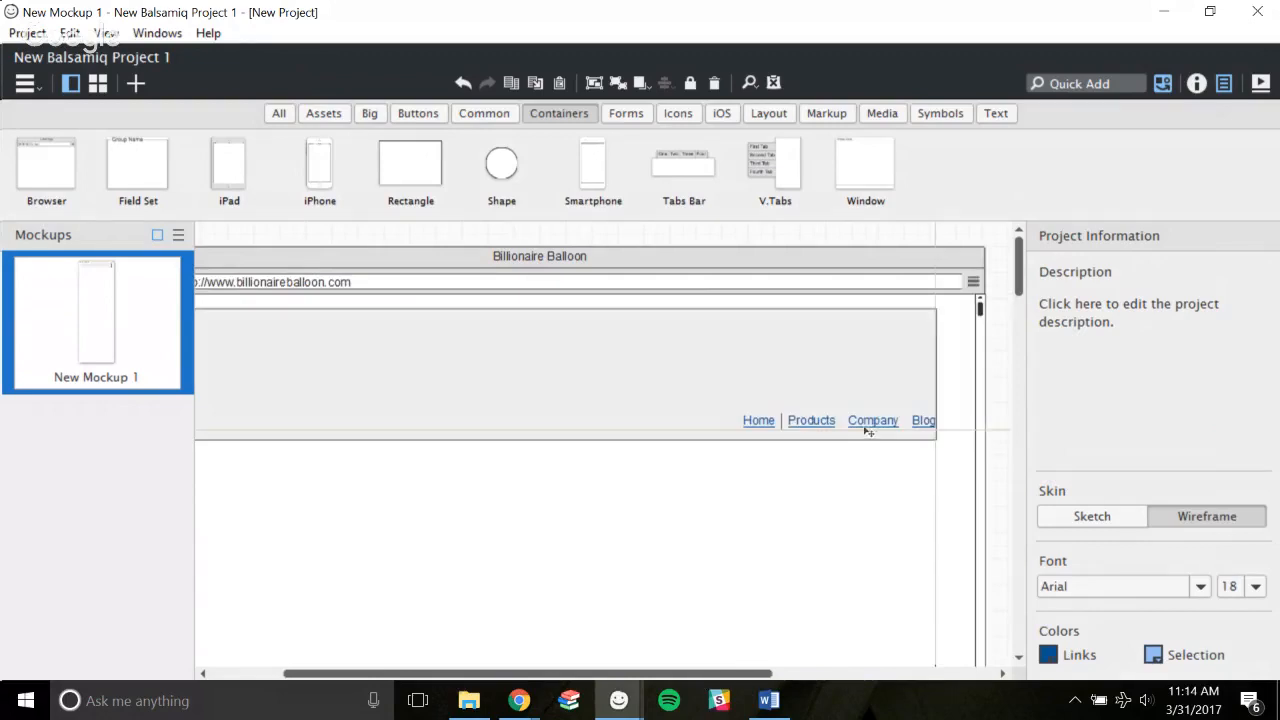
left_click(847, 434)
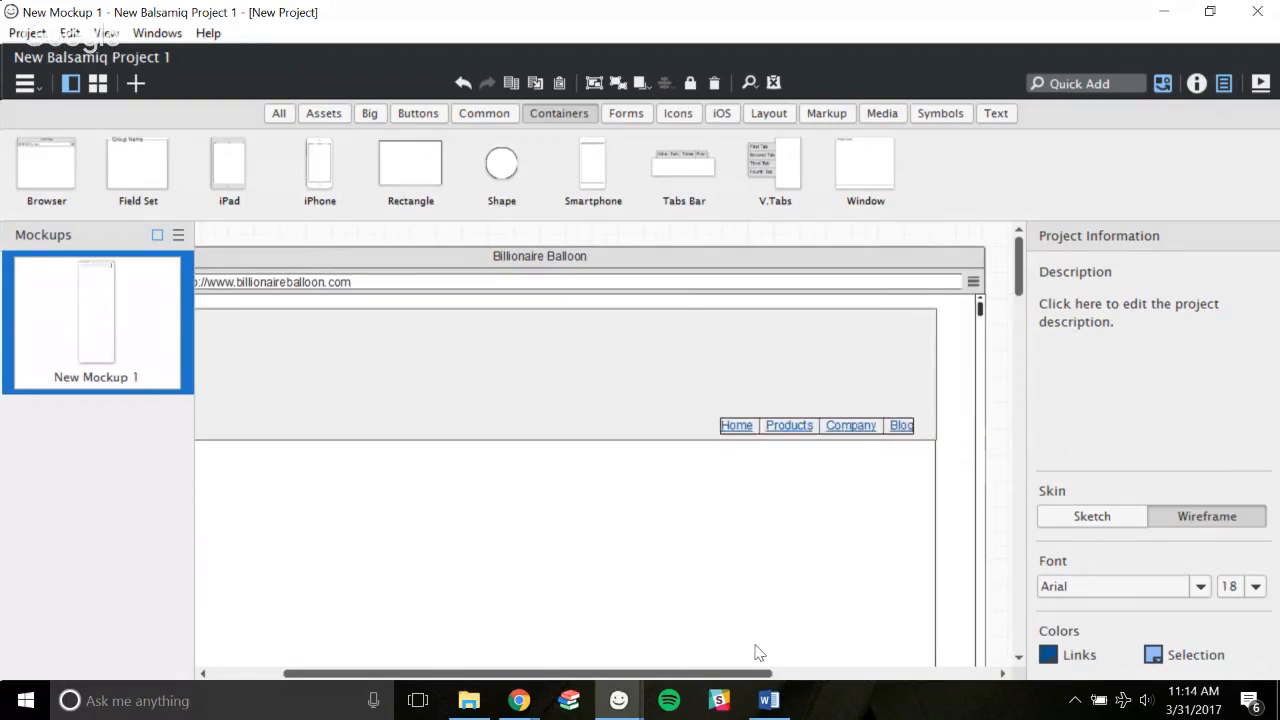
mouse_move(674, 680)
left_mouse_down()
mouse_move(590, 668)
mouse_move(745, 680)
mouse_move(655, 678)
left_mouse_up()
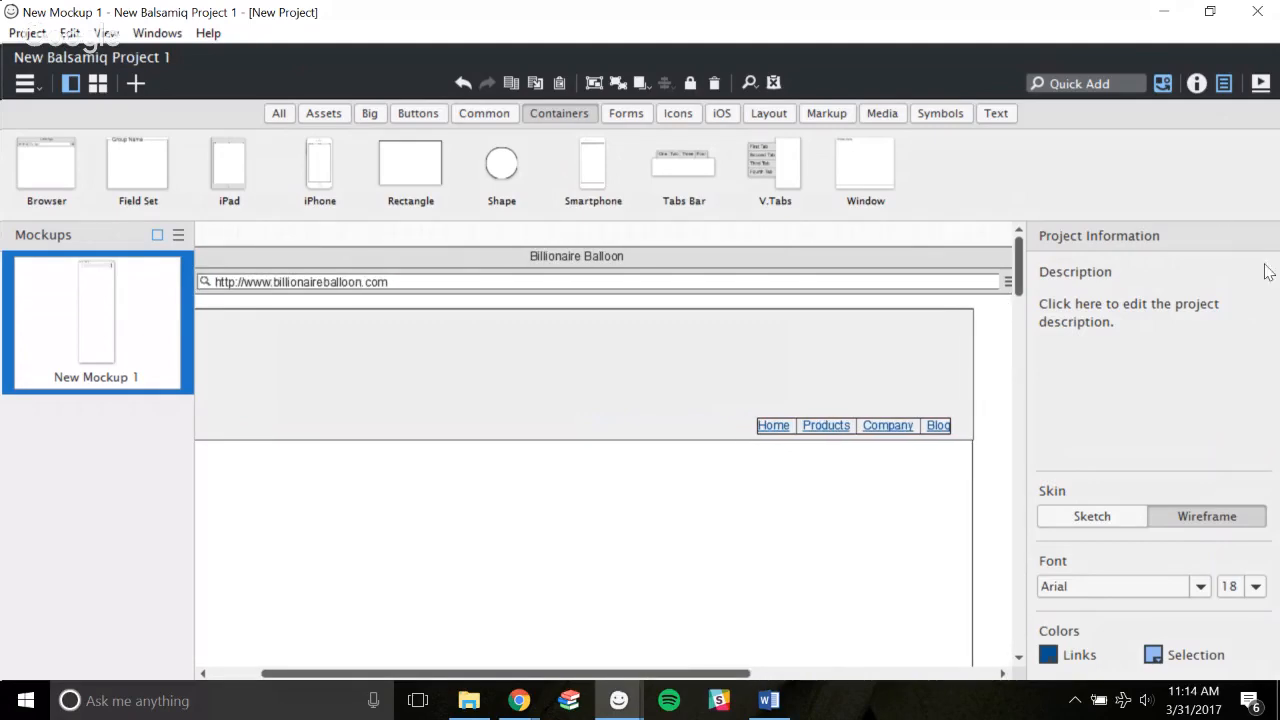
Hide the project information and open the properties of the link bar in the header.
left_click(1224, 85)
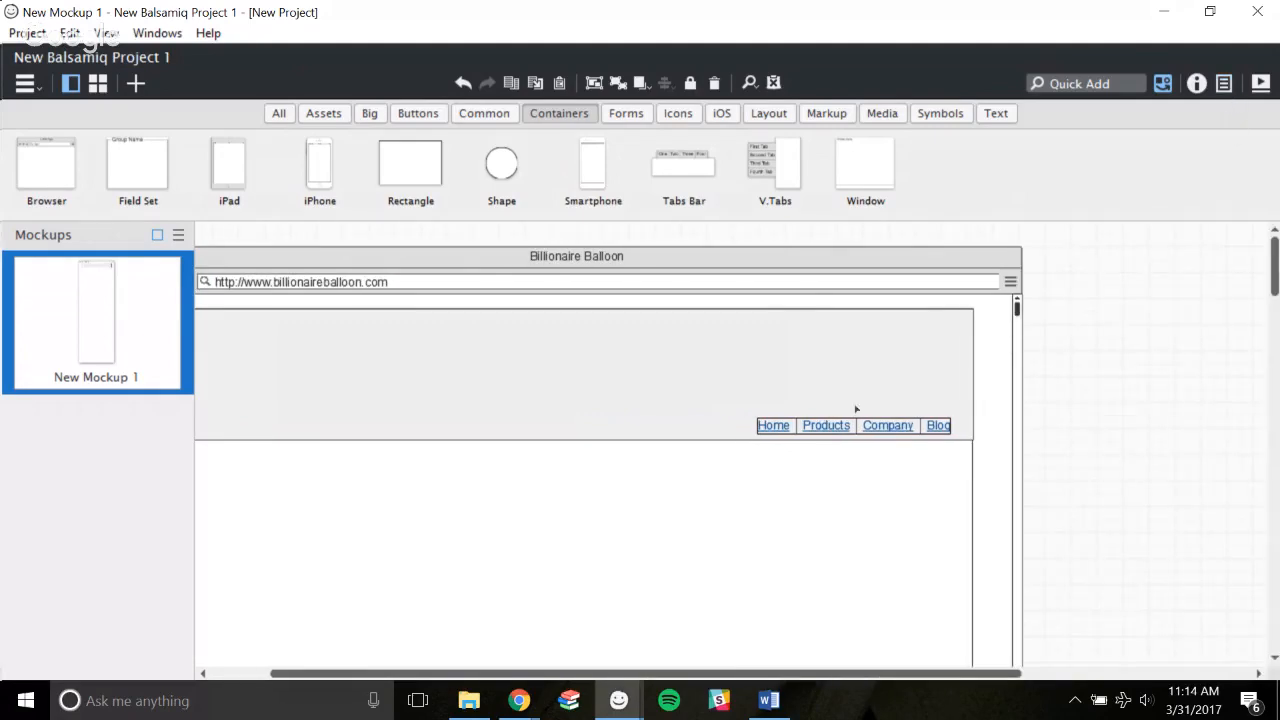
left_click(889, 429)
left_click(889, 431)
right_click(889, 432)
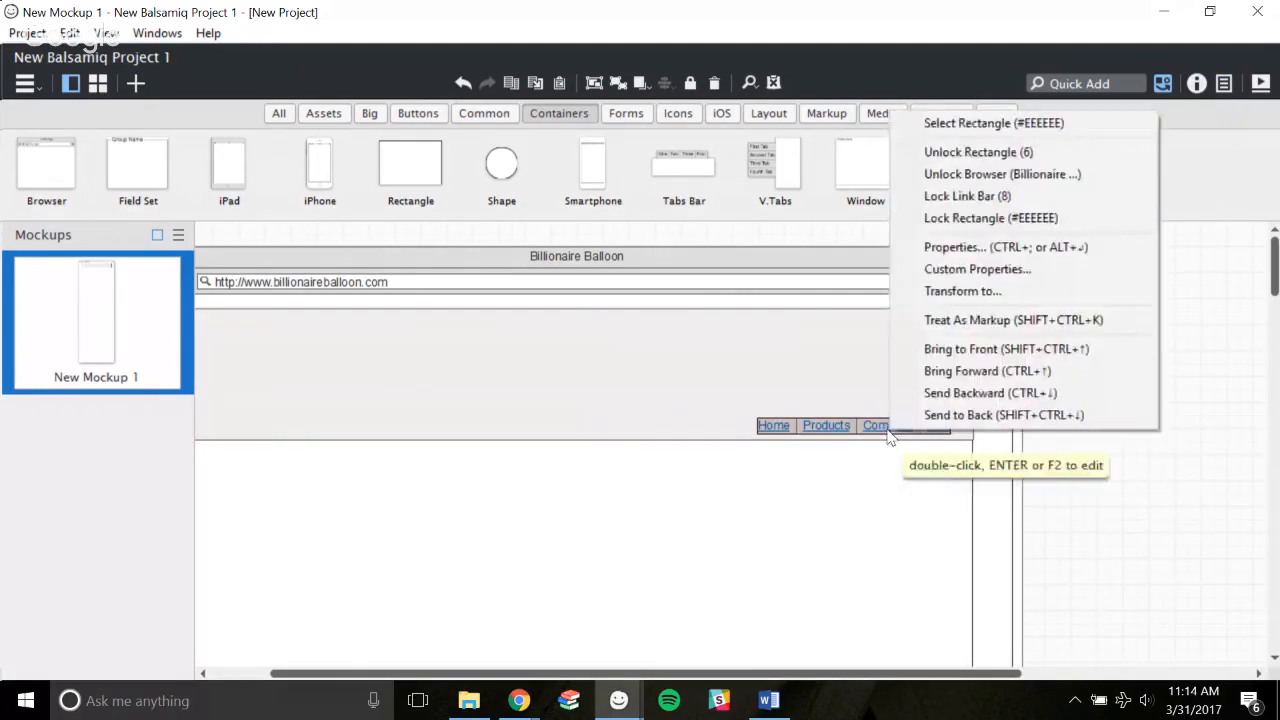
double_click(888, 431)
left_click(1130, 363)
right_click(937, 425)
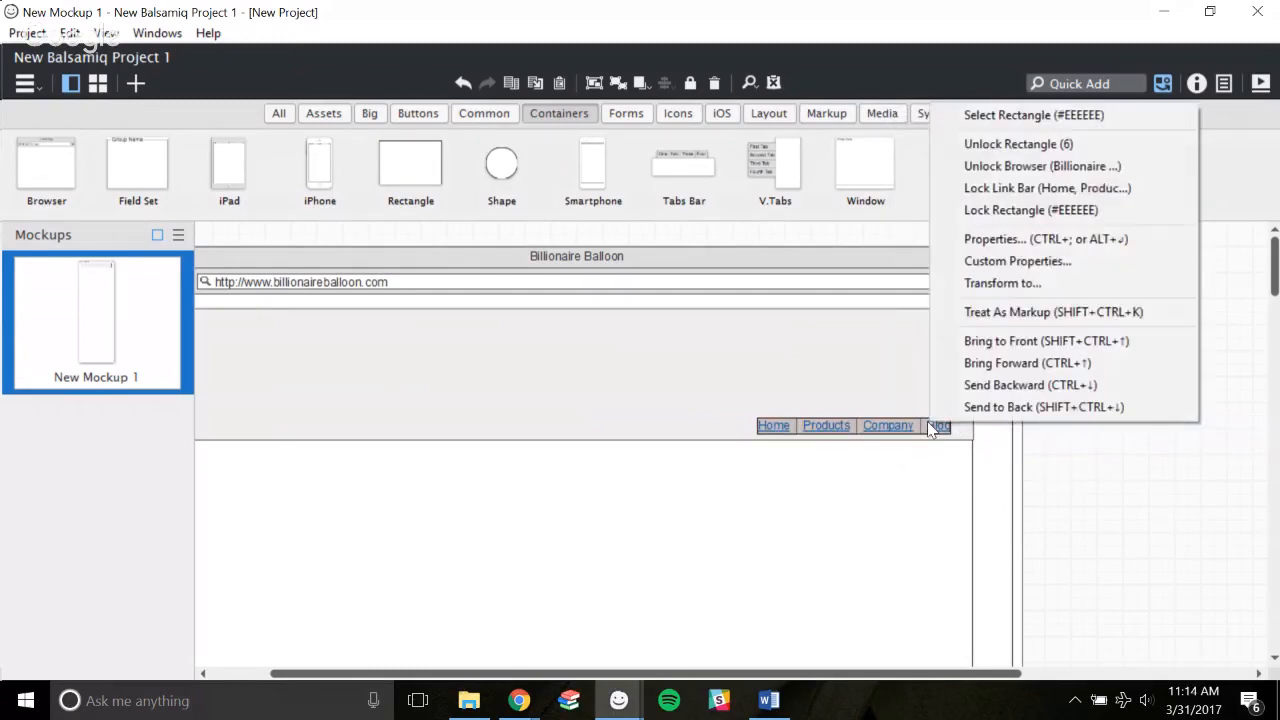
left_click(1018, 240)
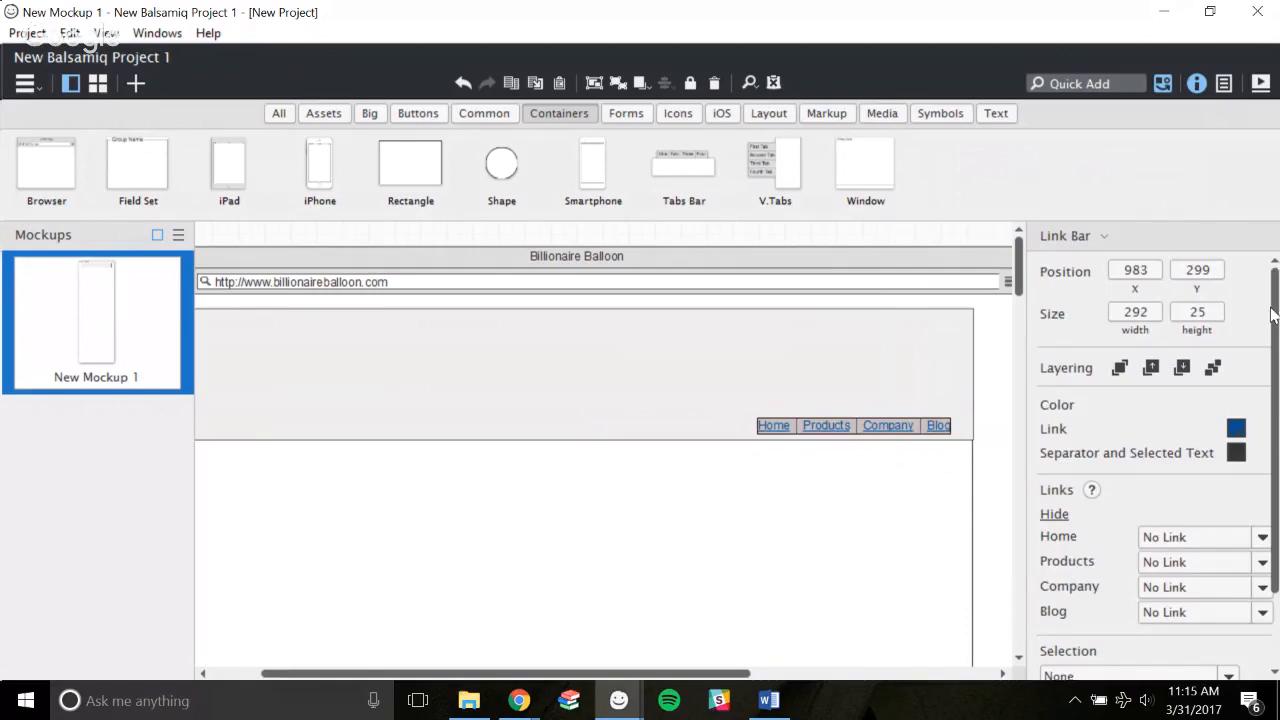
Set the link bar's text size to 24 and move it inside the header to about X 916, Y 286.
scroll(1271, 314, "down", 2)
scroll(1271, 314, "up", 2)
scroll(1271, 256, "down", 2)
left_click(1165, 645)
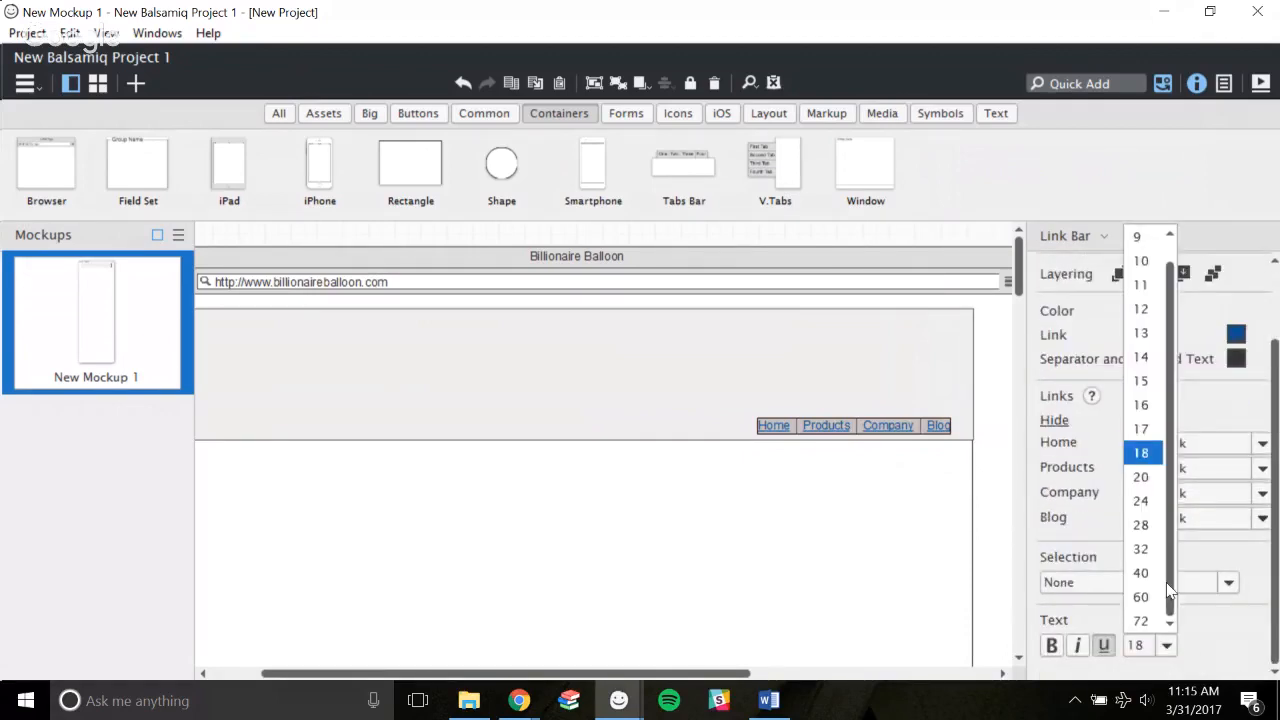
left_click(1152, 500)
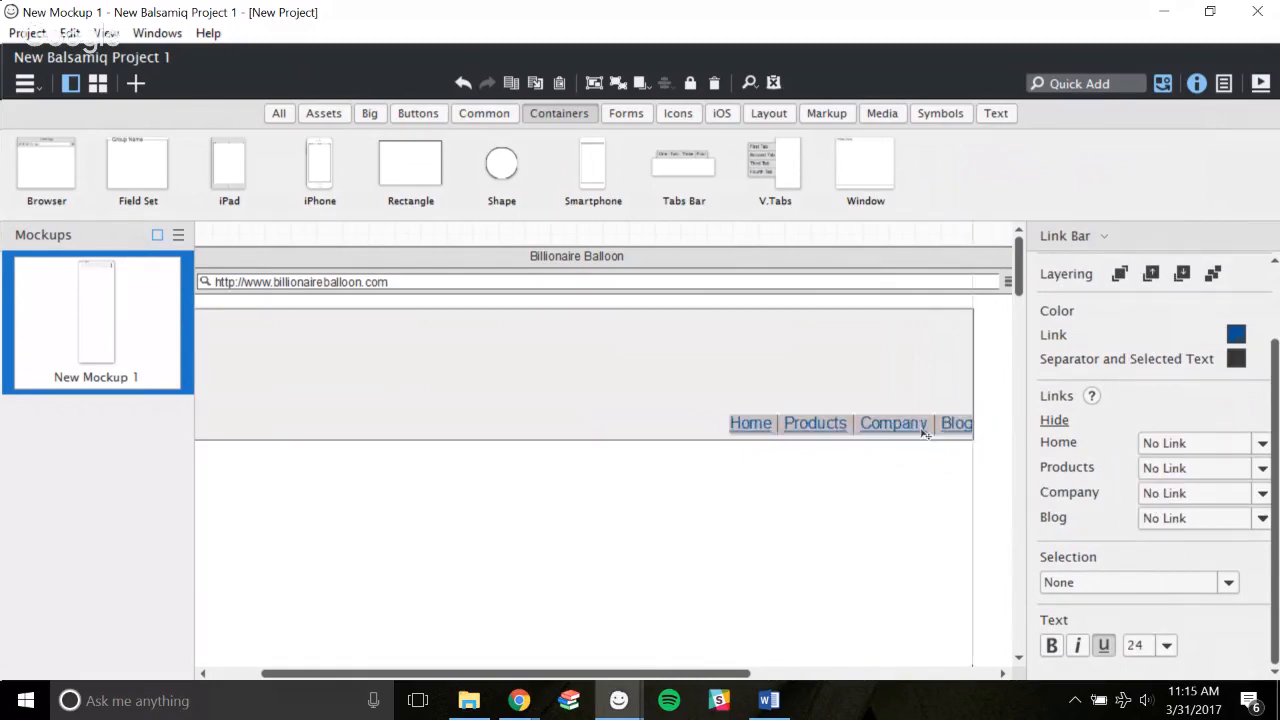
left_click_drag(925, 433, 908, 428)
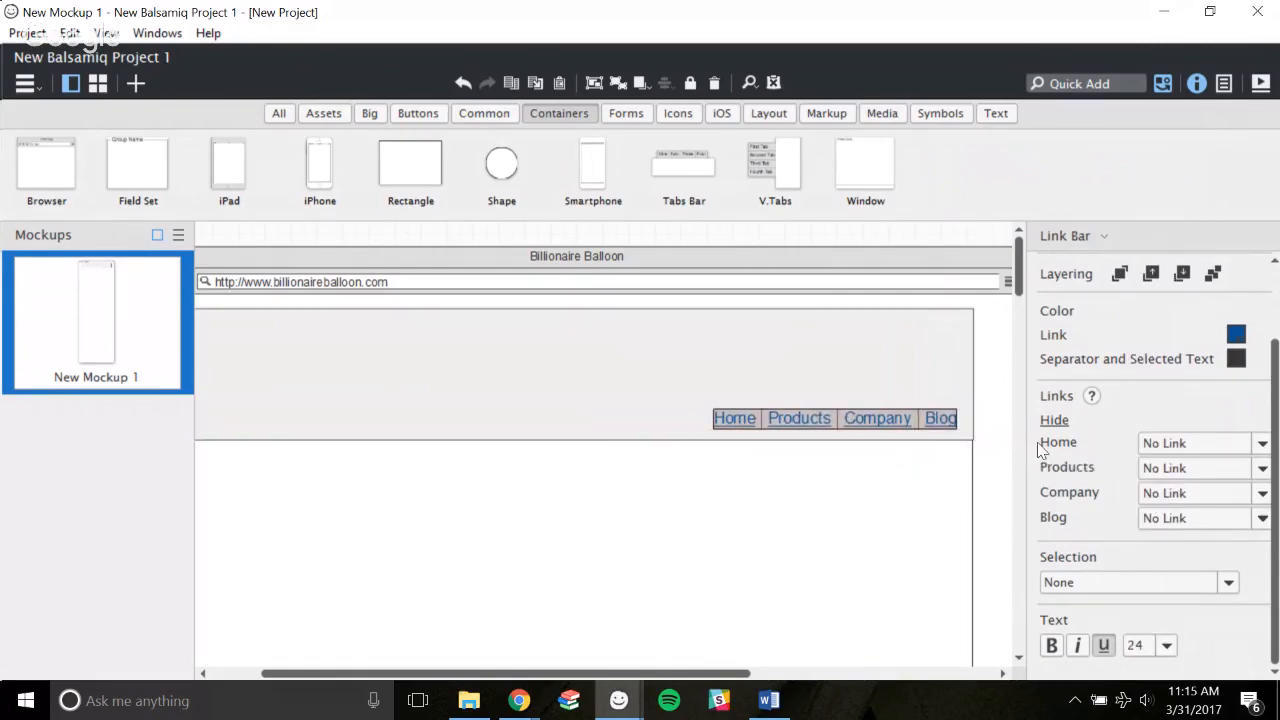
left_click(877, 243)
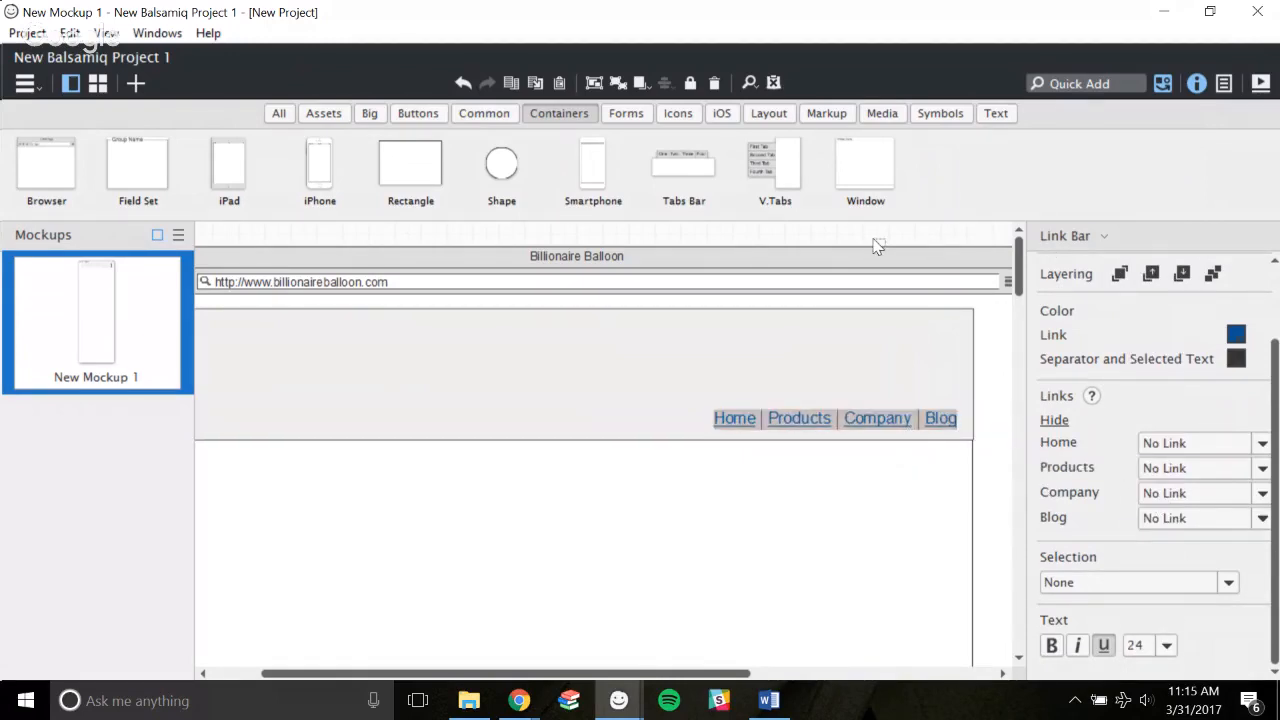
Edit the link bar's text, replacing the Products entry with "Why Billionaire Ballon".
left_click(819, 424)
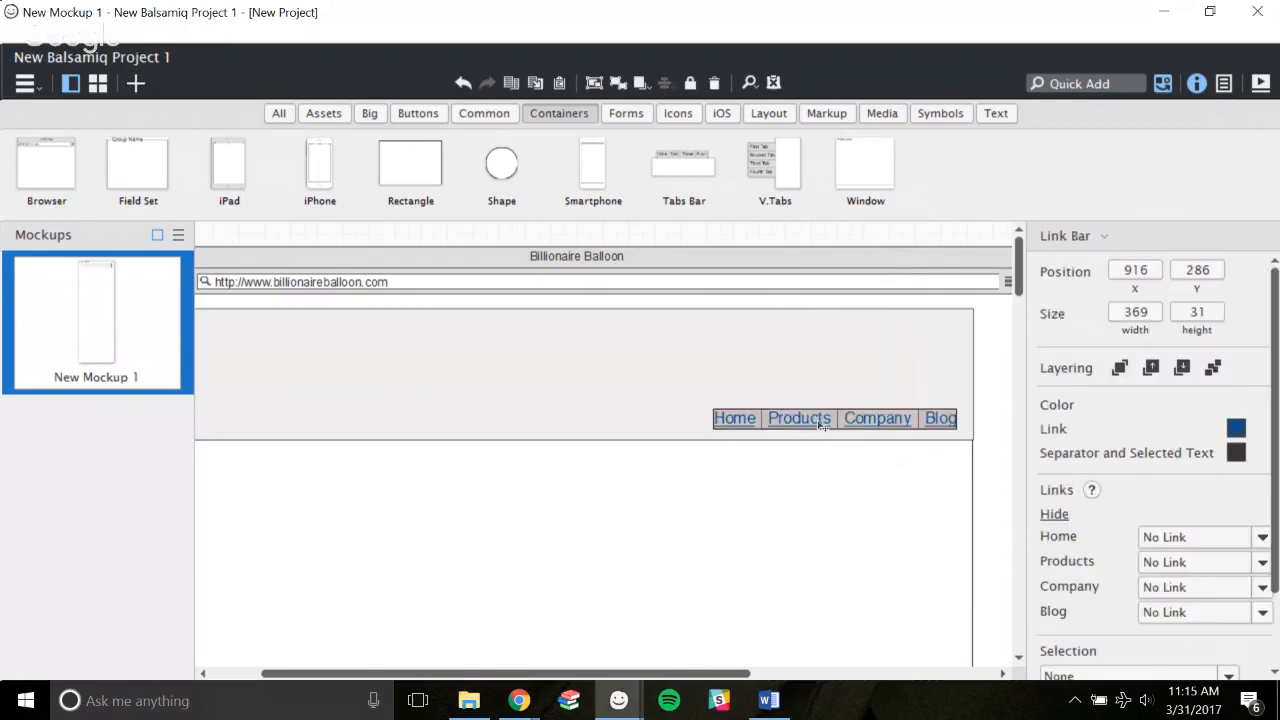
double_click(820, 424)
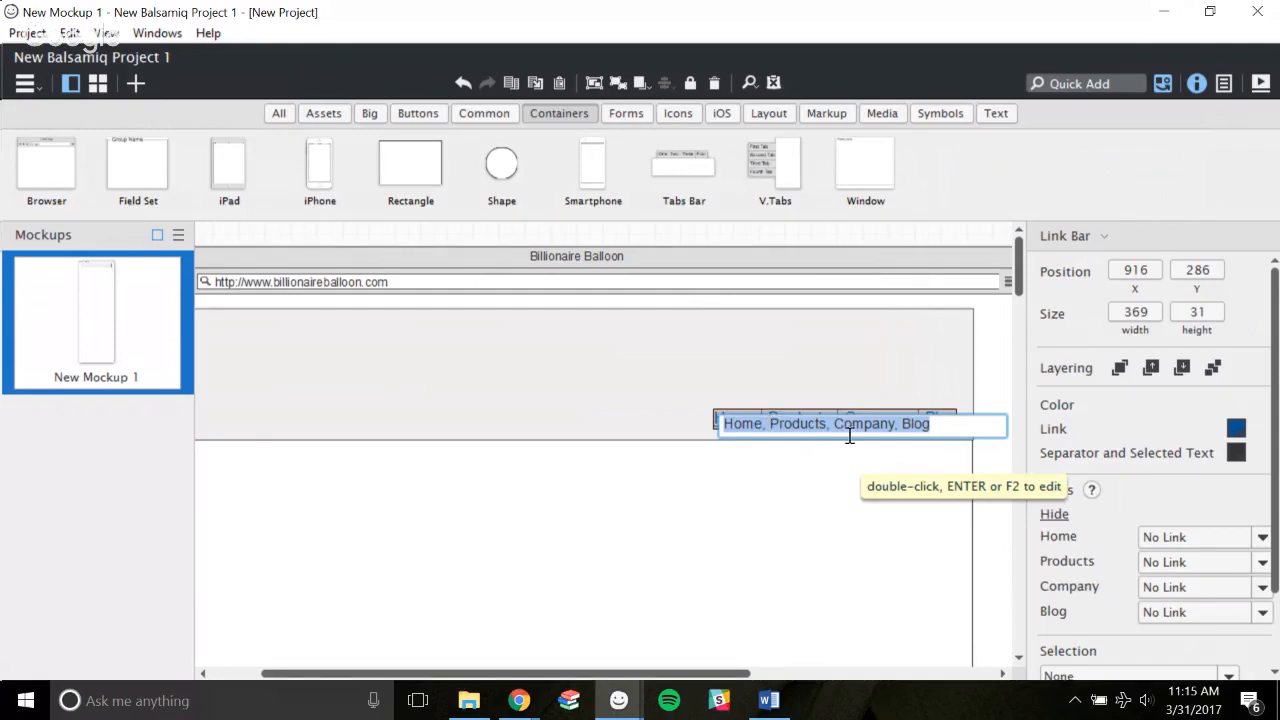
left_click(769, 423)
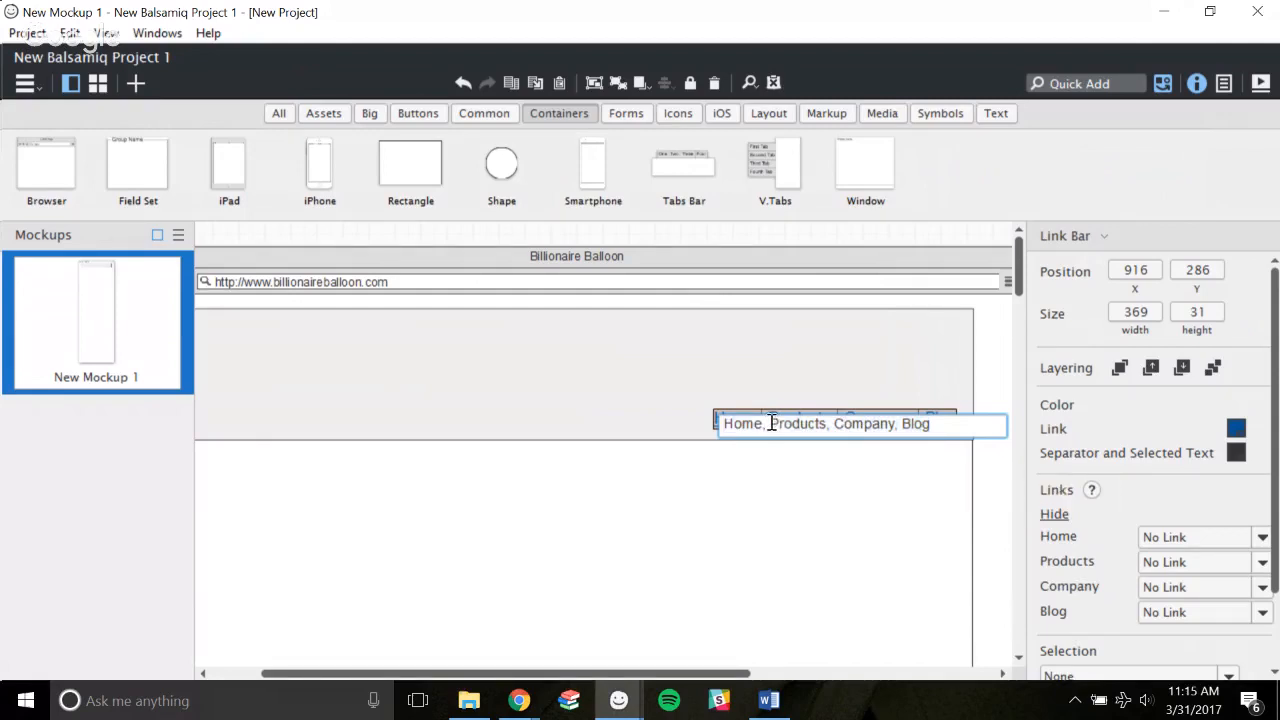
left_click_drag(771, 423, 824, 430)
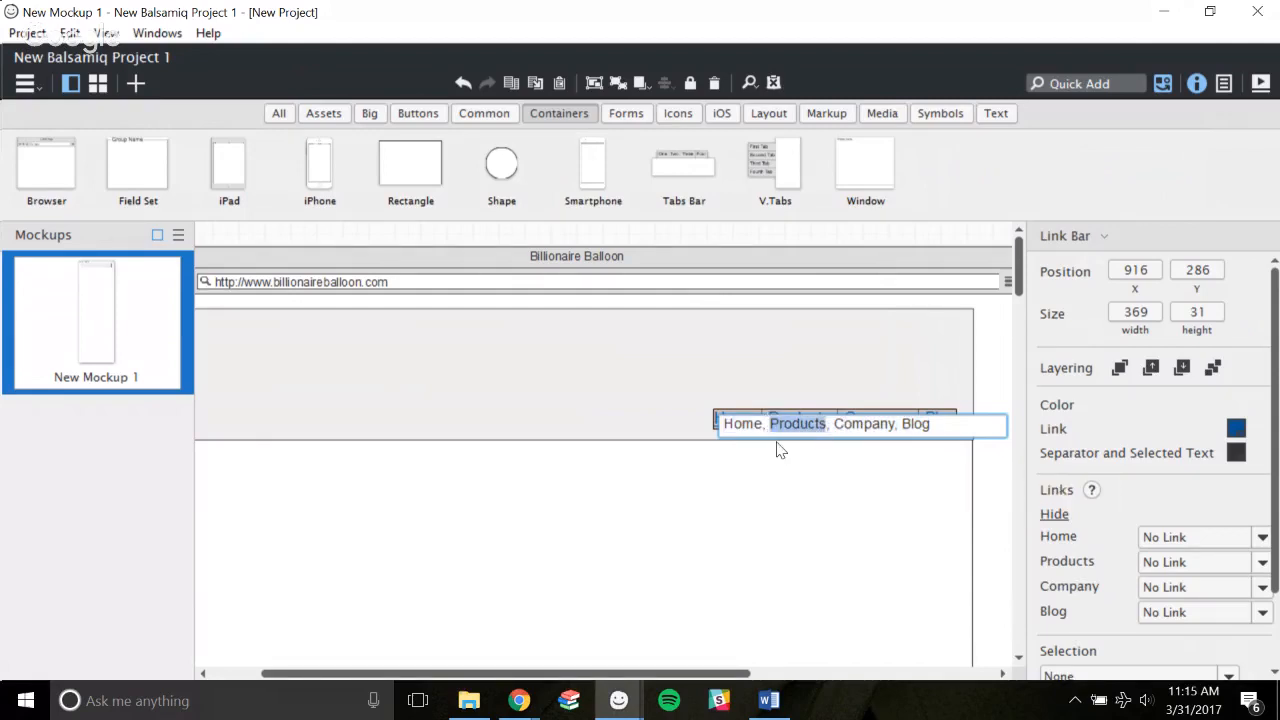
type("Why Biloip")
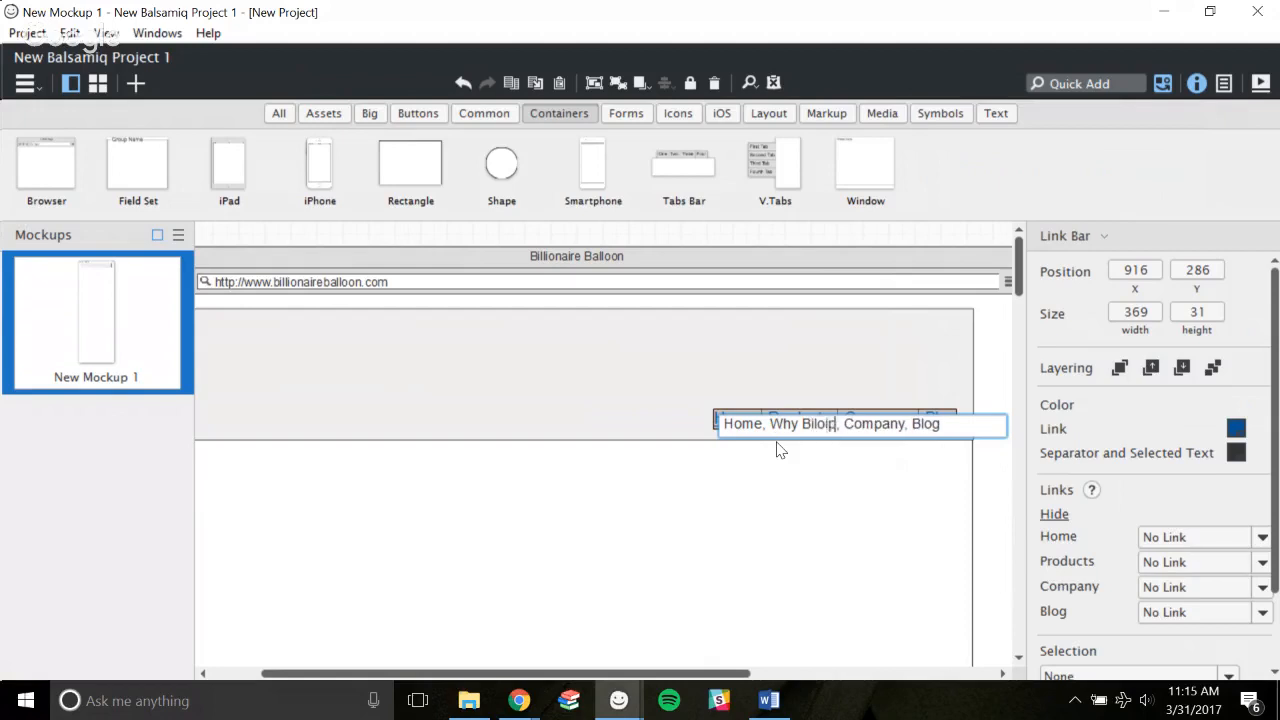
key("BackSpace")
key("BackSpace")
key("BackSpace")
type("lionaire B")
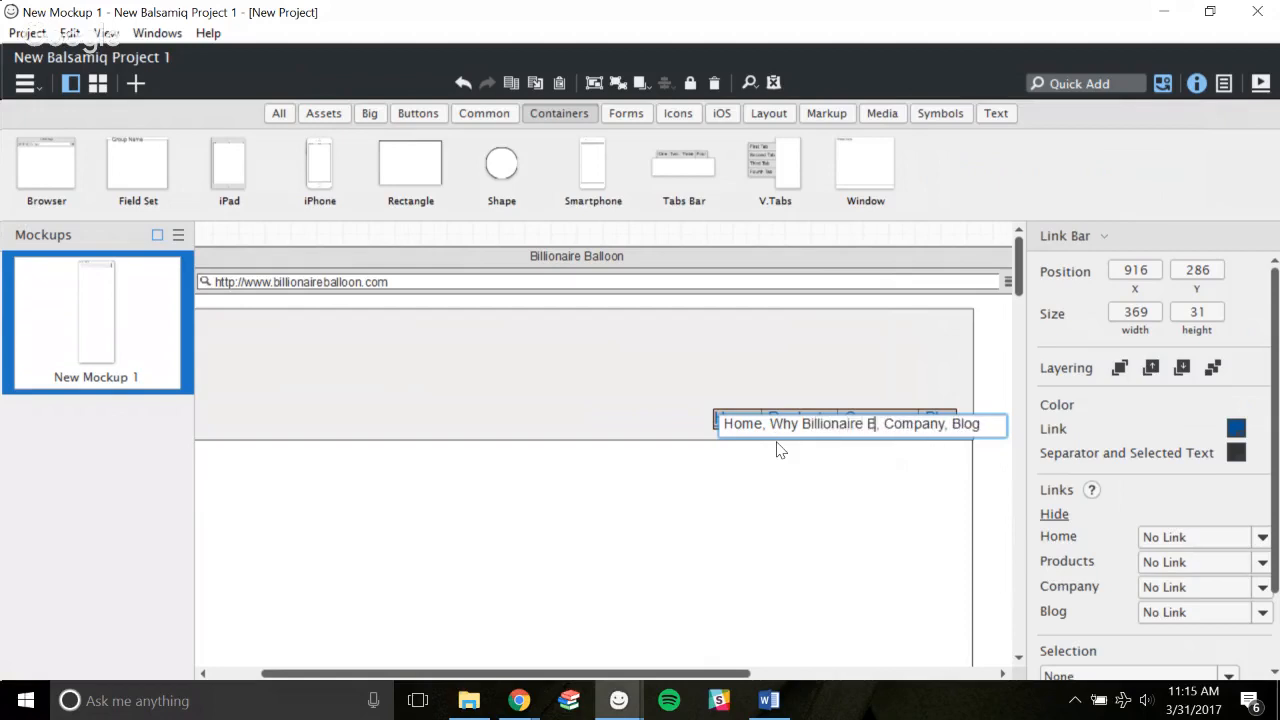
type("allon")
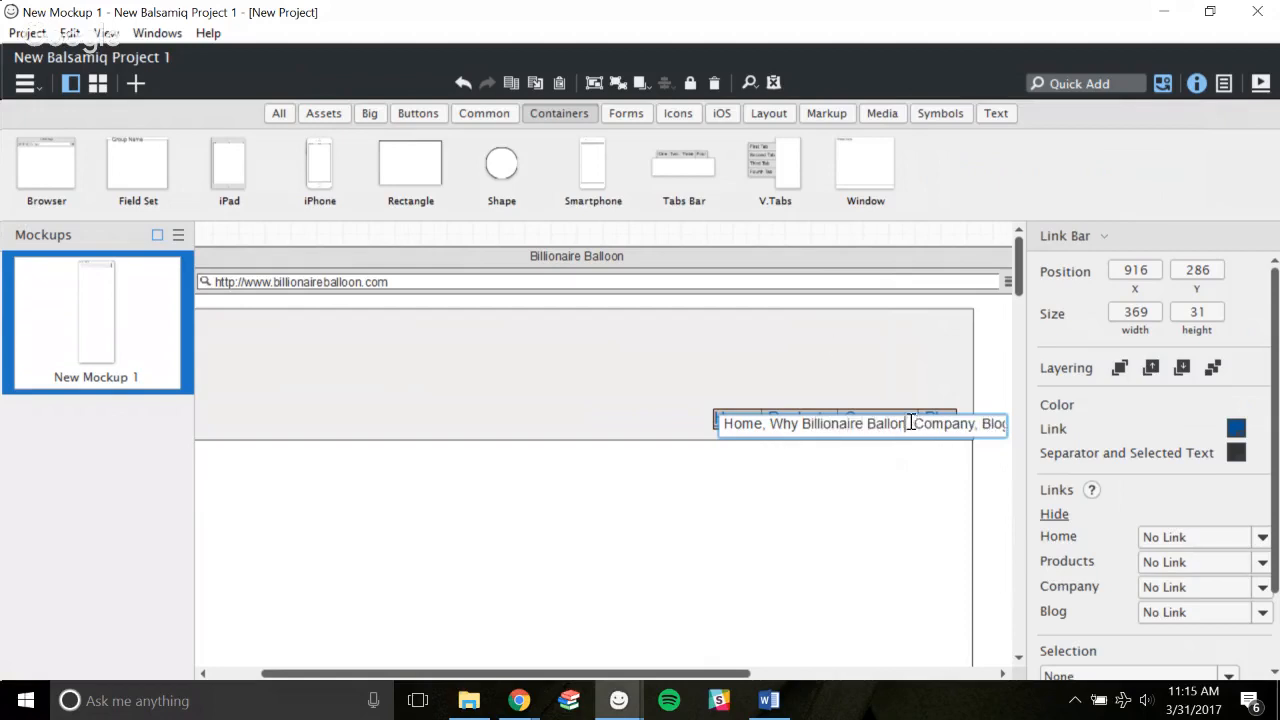
Replace the link bar's Company entry with "Services" and Blog with "GIVE ME ALL YOUR MONEY", and apply the new text.
left_click_drag(913, 423, 975, 423)
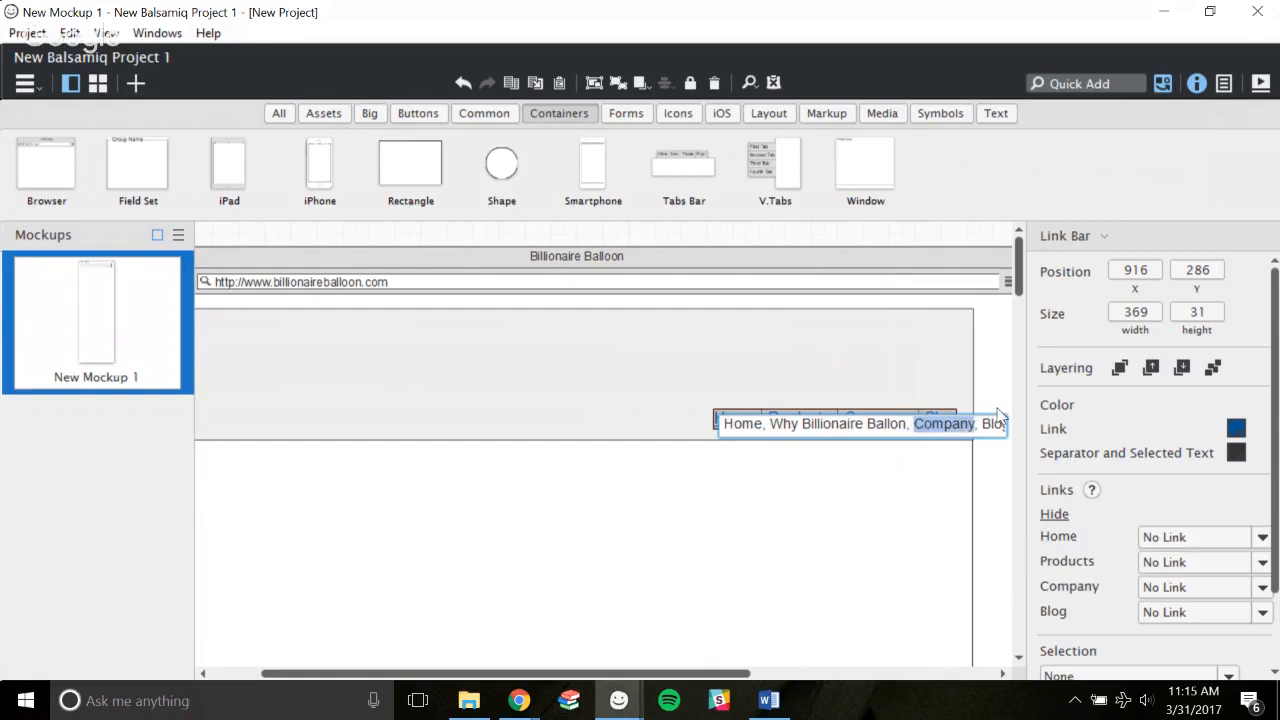
type("Services")
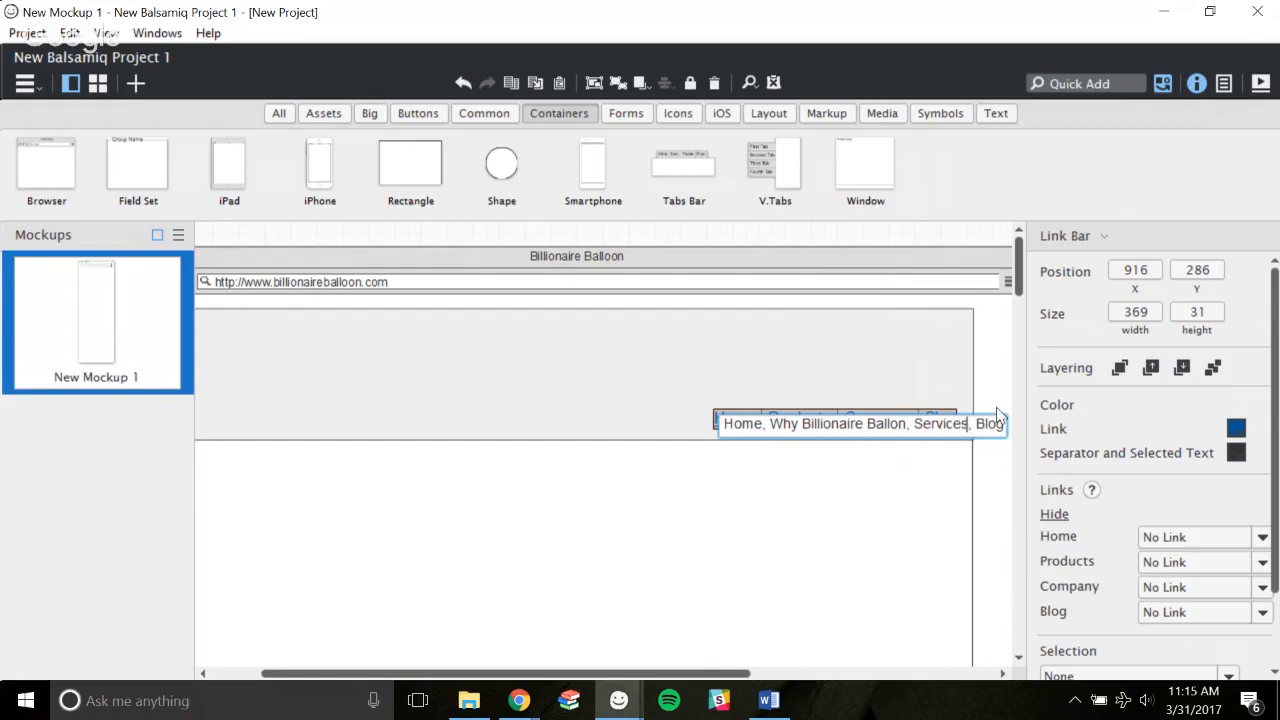
double_click(987, 423)
type("GIVE ME")
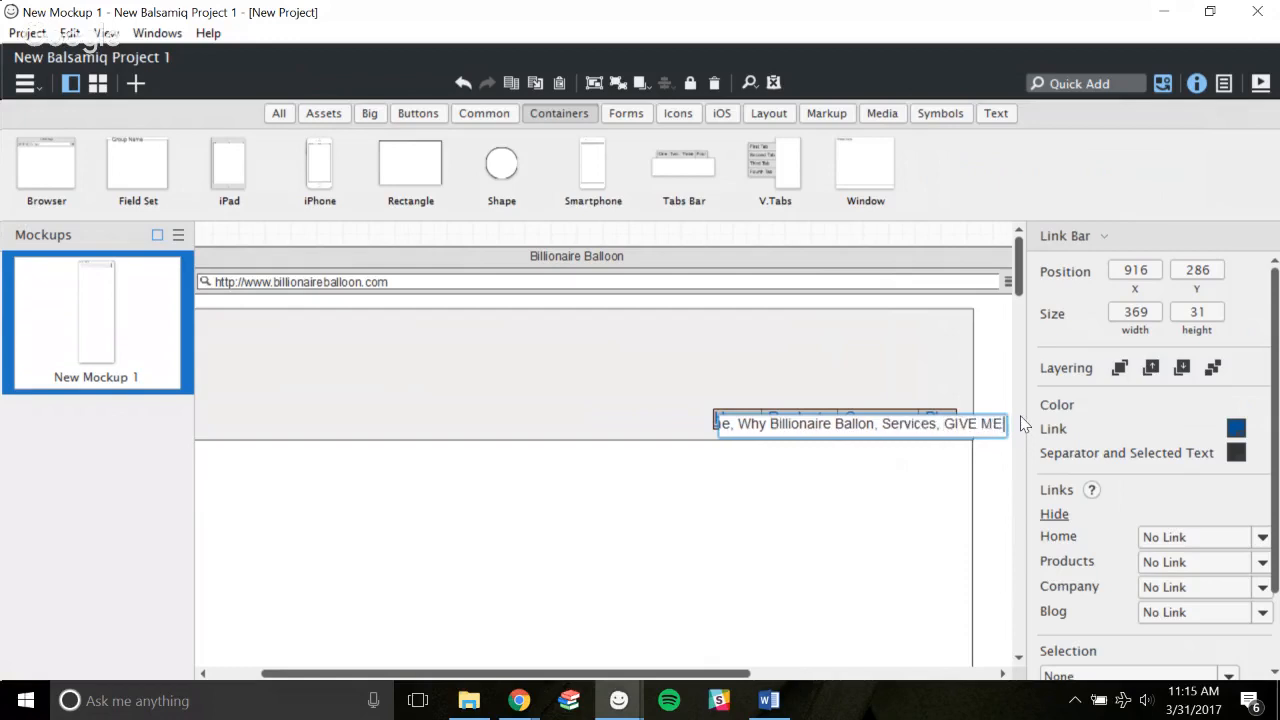
type(" ALL YOUR MONEY")
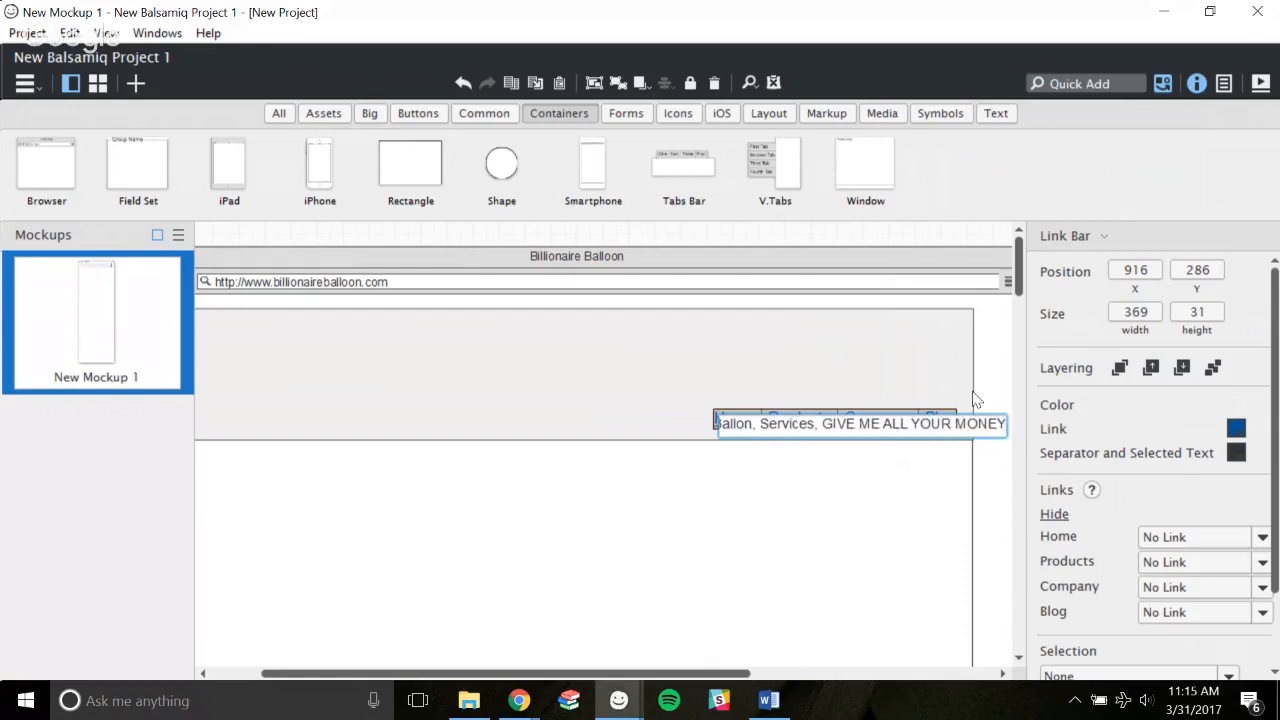
key("Return")
Reposition the widened link bar in the header's lower-right corner at about X 534, Y 286, and deselect it.
left_click_drag(917, 422, 564, 383)
scroll(677, 500, "down", 1)
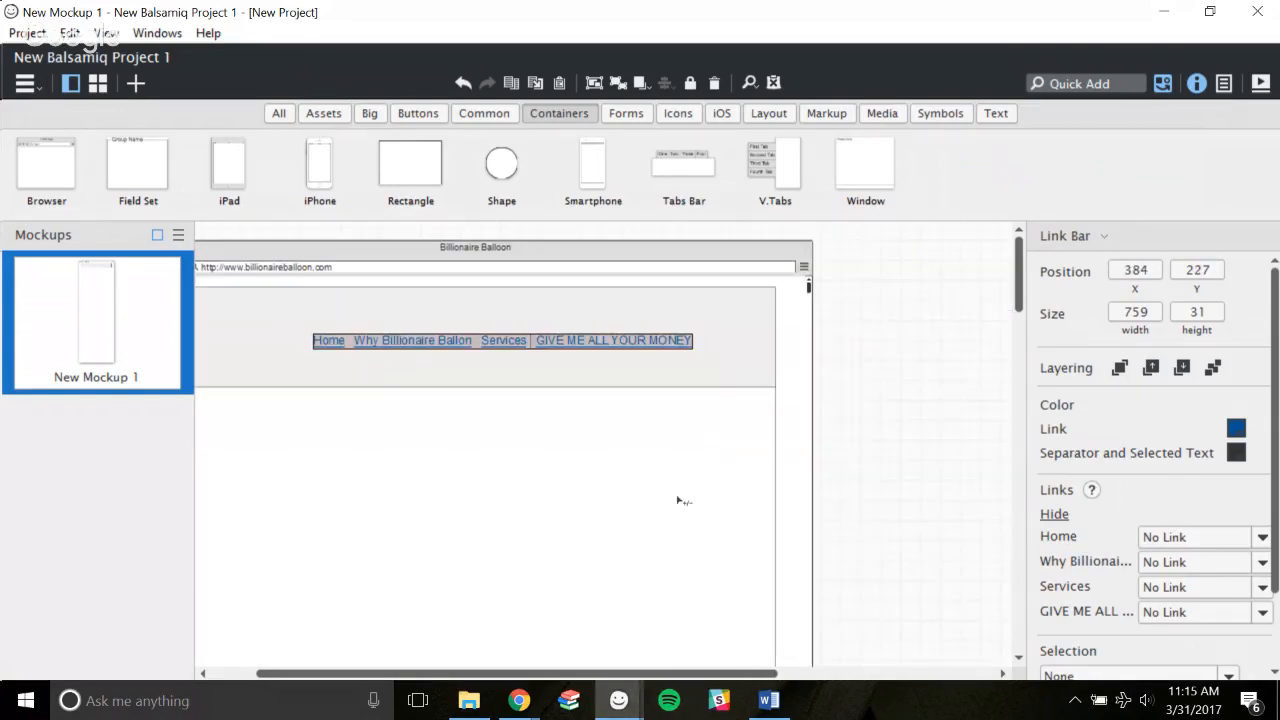
left_click_drag(702, 678, 647, 677)
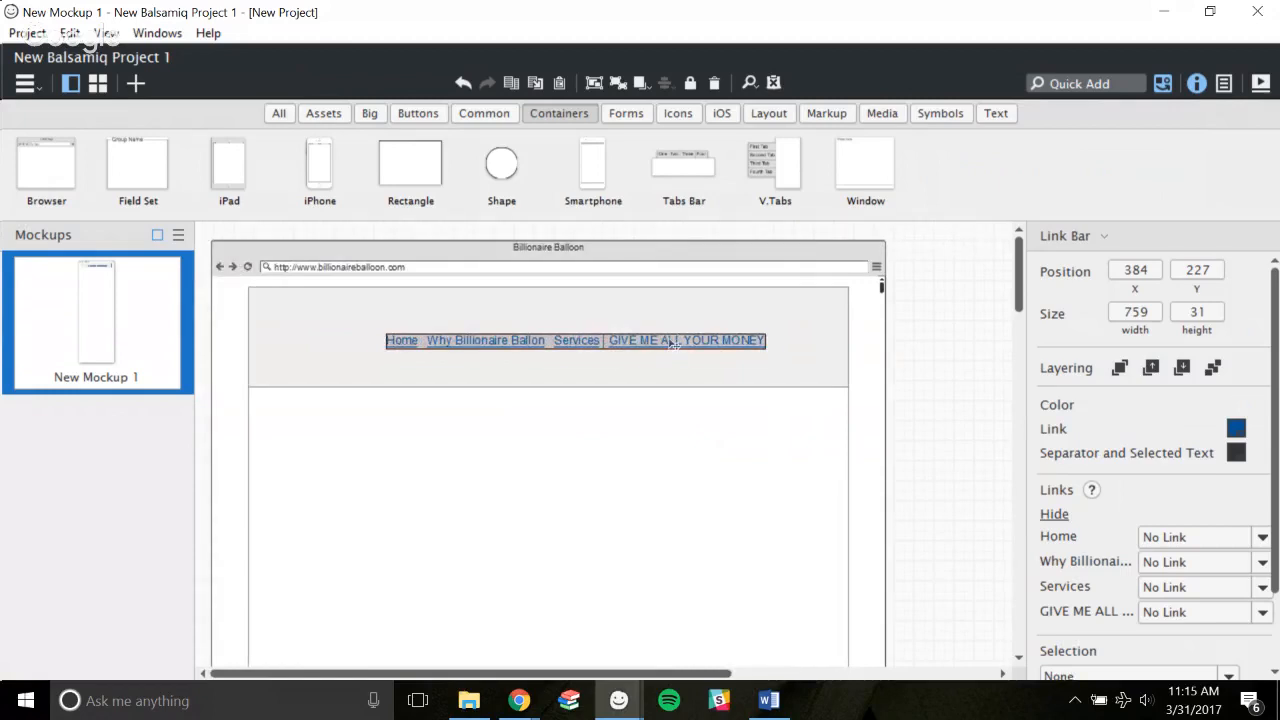
left_click_drag(675, 343, 646, 327)
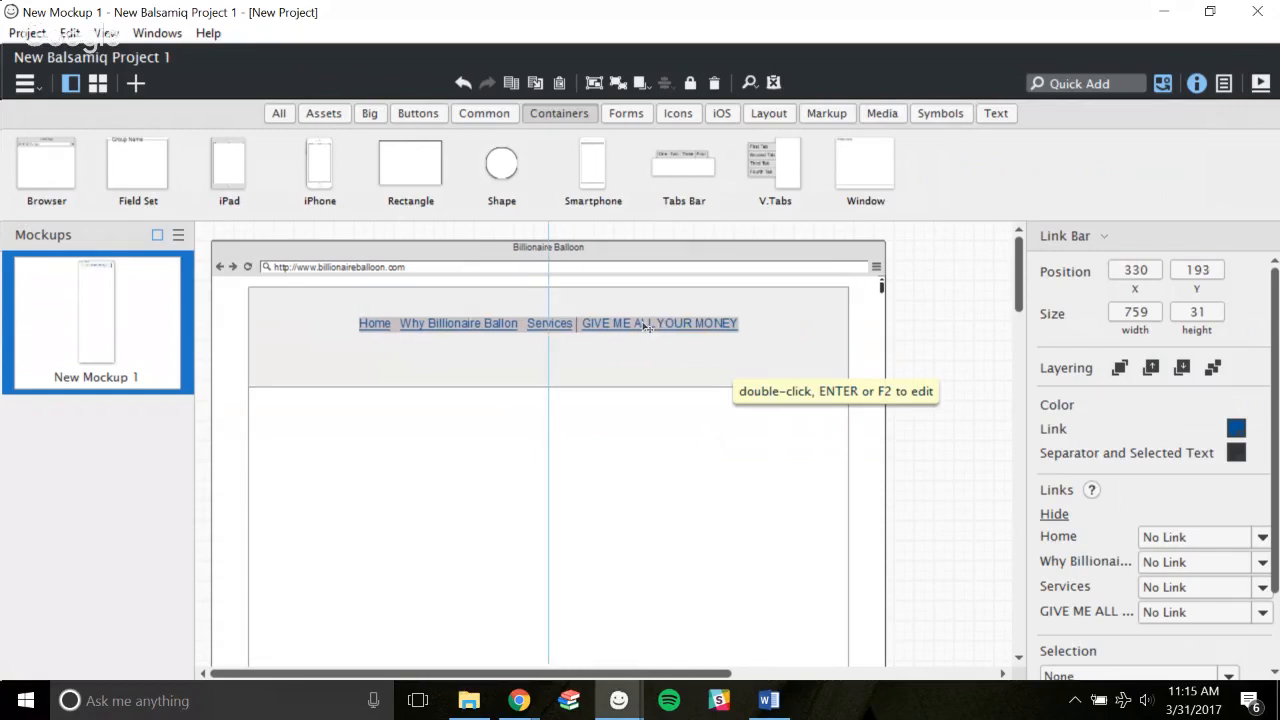
left_click_drag(646, 327, 751, 374)
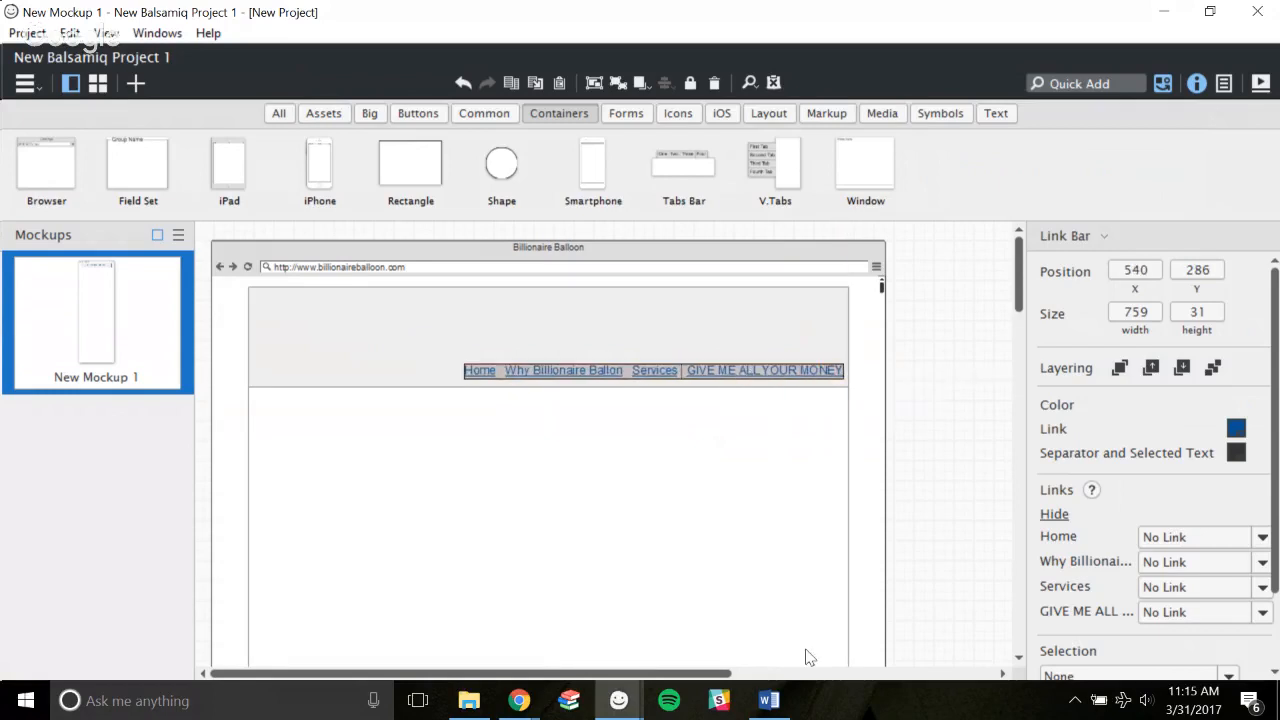
key("ctrl+plus")
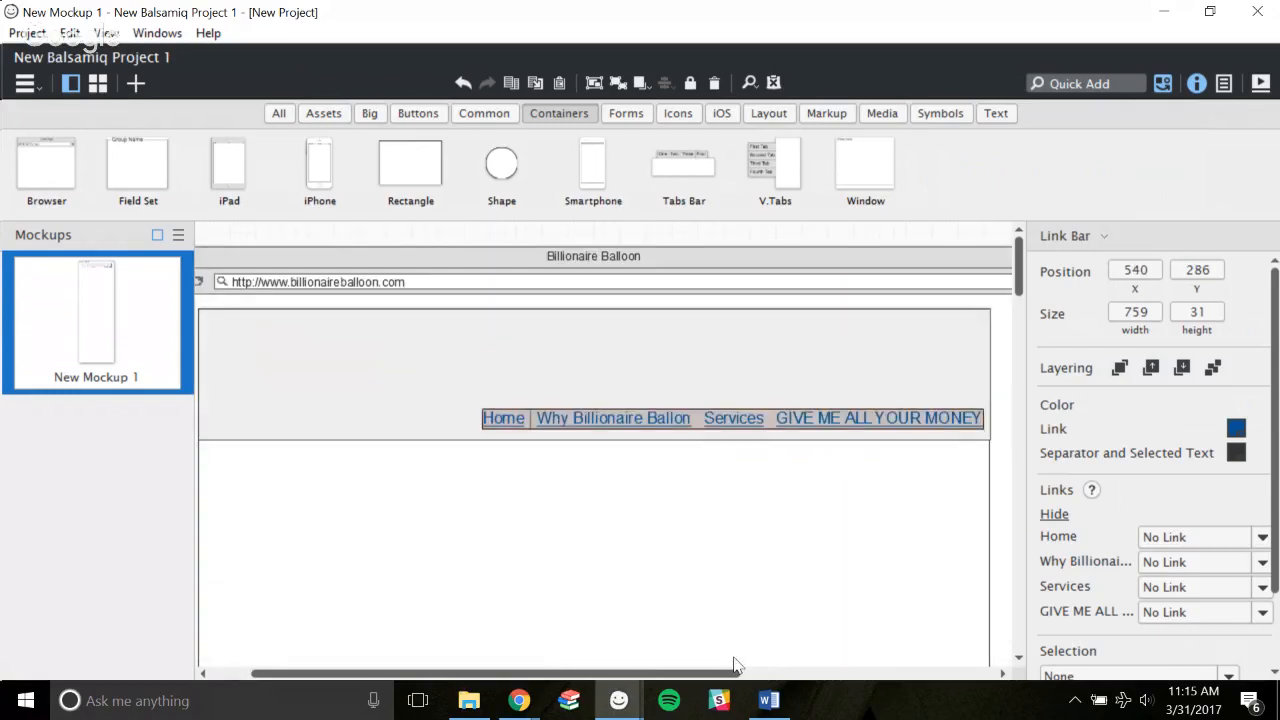
left_click_drag(714, 673, 798, 673)
mouse_move(787, 430)
left_mouse_down()
mouse_move(757, 430)
mouse_move(746, 398)
mouse_move(740, 410)
mouse_move(778, 413)
mouse_move(786, 428)
left_mouse_up()
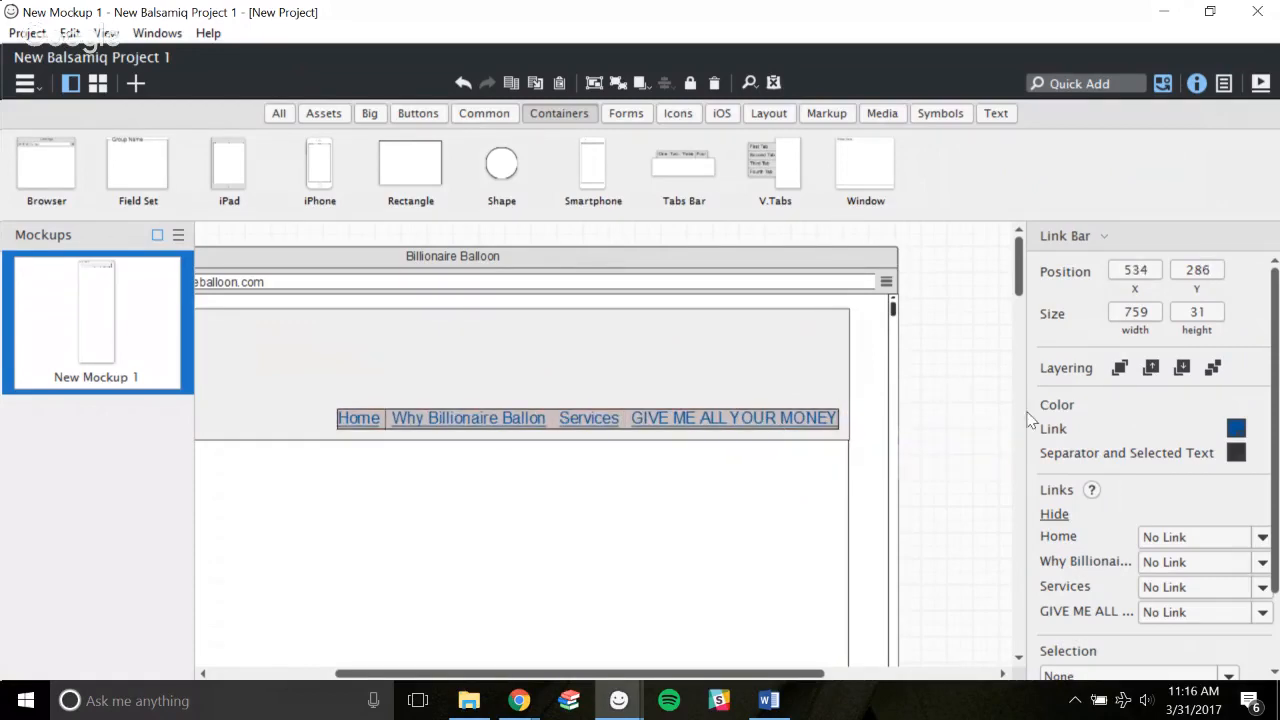
scroll(1157, 466, "down", 2)
left_click(925, 350)
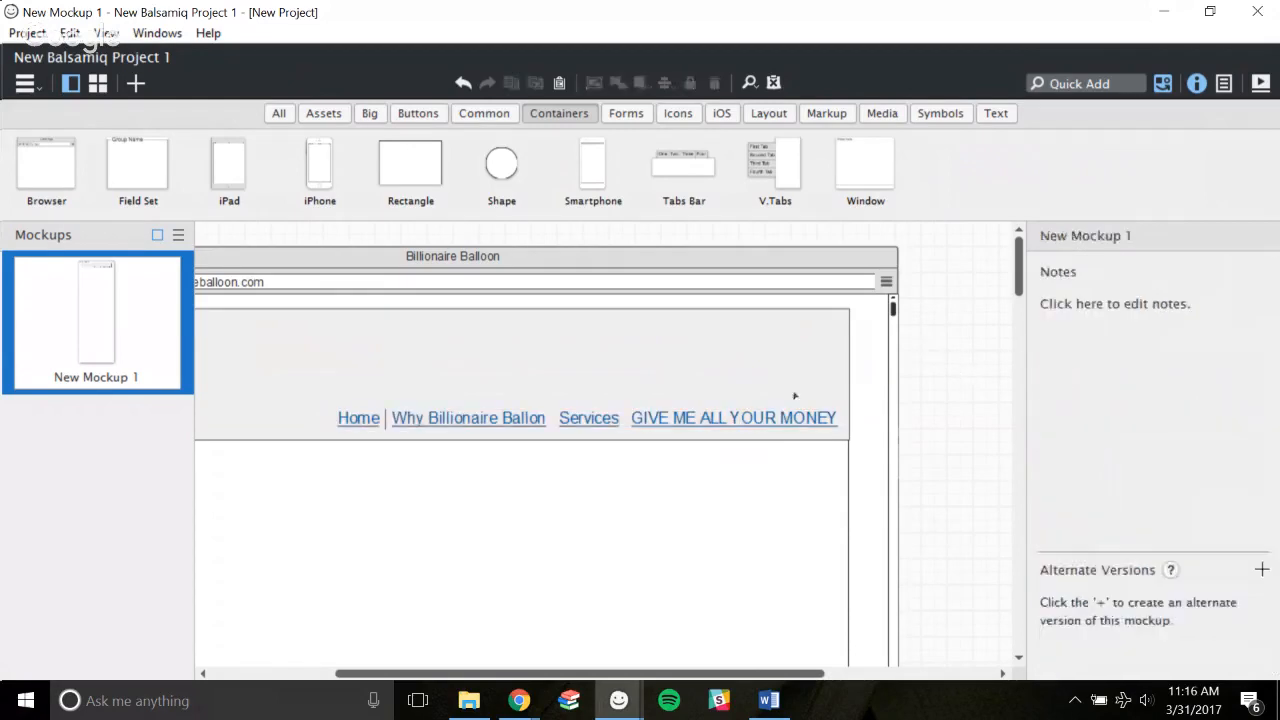
Mark "Why Billionaire Ballon" as the link bar's selected entry and view the link targets available for the Home entry.
left_click(742, 420)
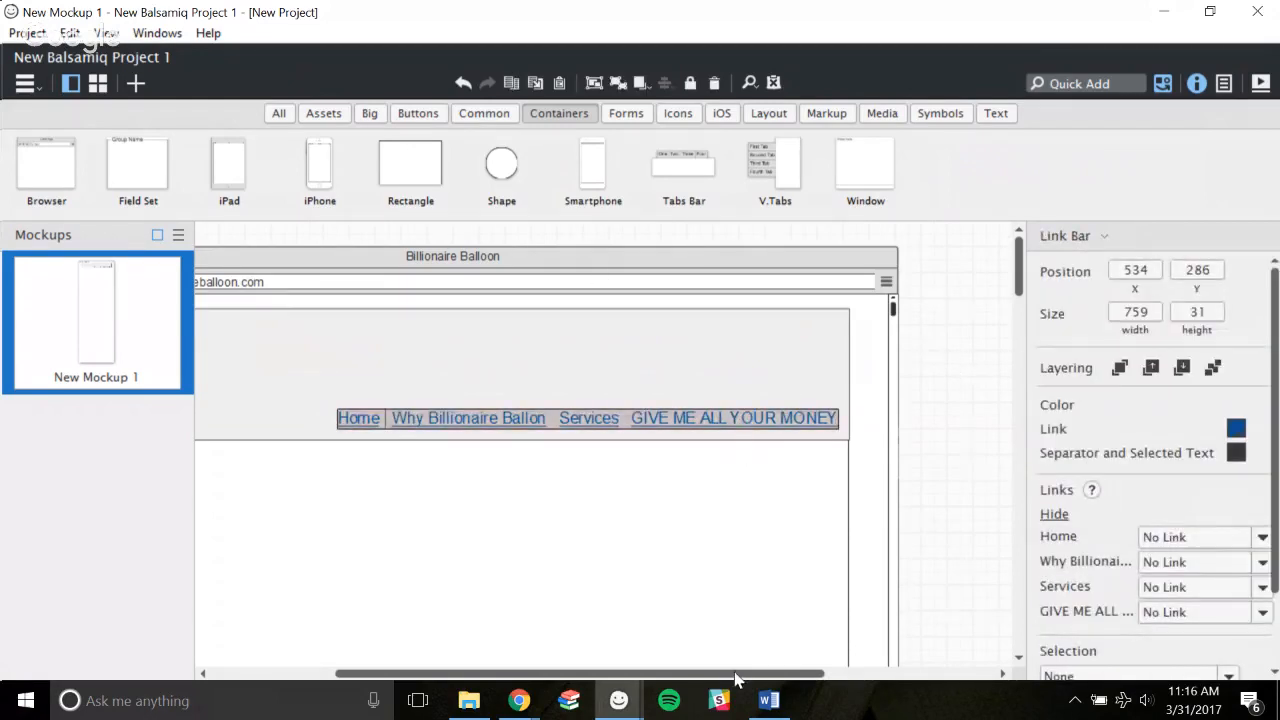
mouse_move(735, 680)
left_mouse_down()
mouse_move(600, 678)
mouse_move(722, 678)
left_mouse_up()
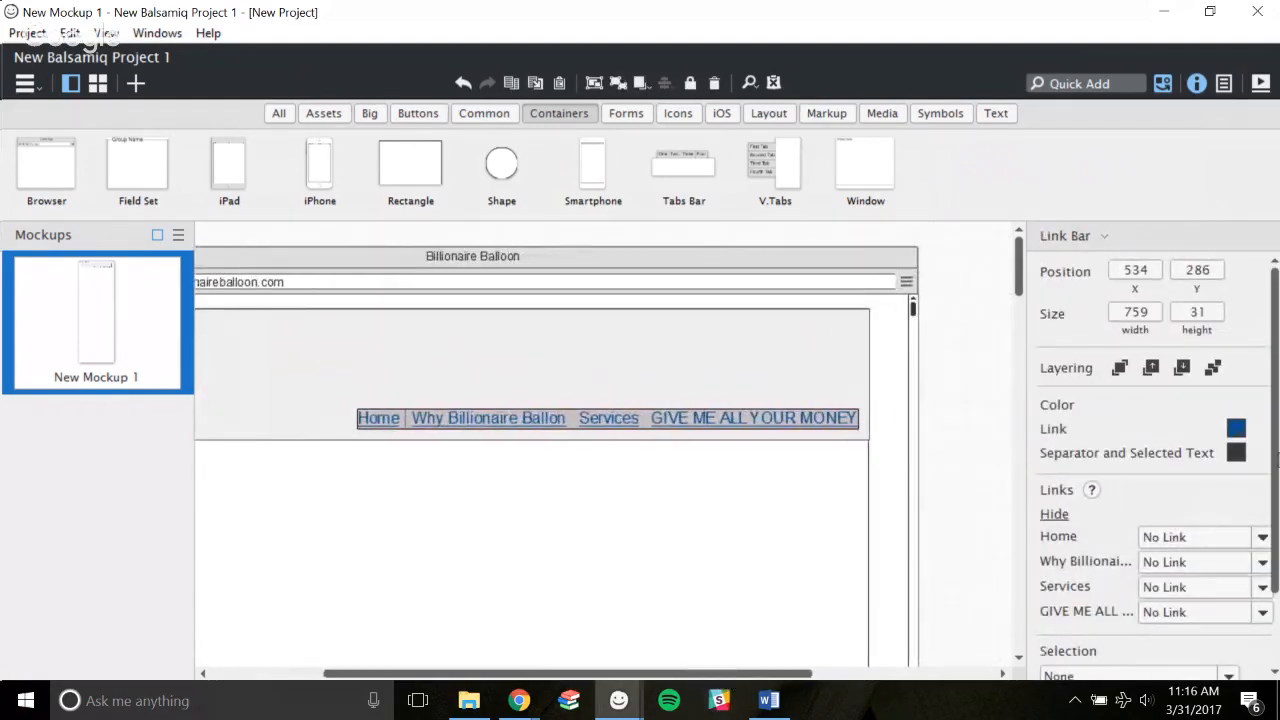
left_click_drag(1268, 374, 1270, 461)
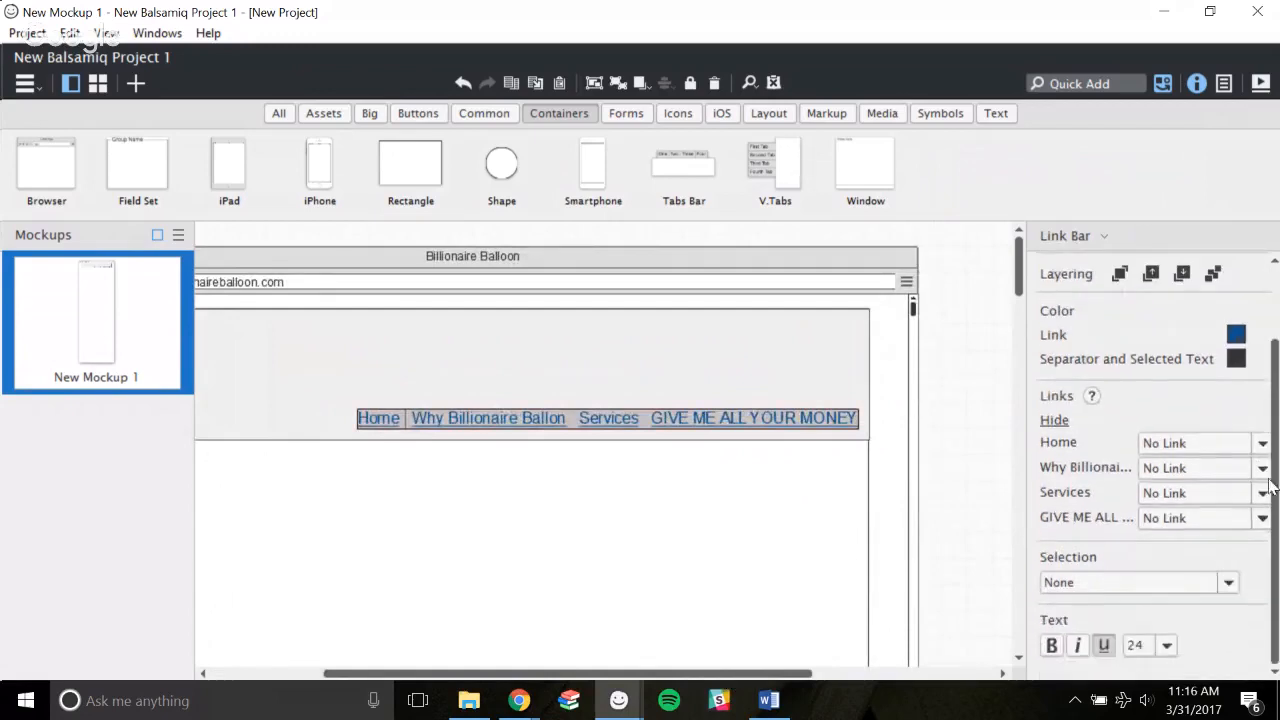
left_click(1148, 590)
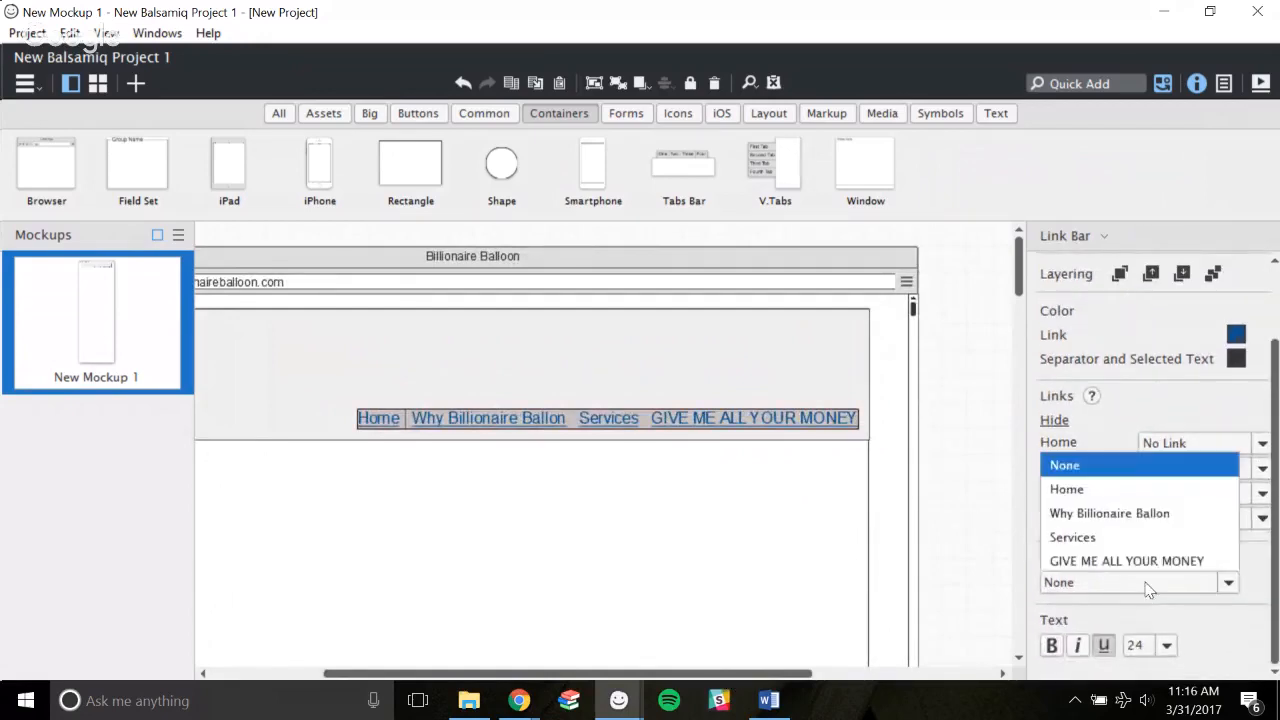
left_click(1121, 511)
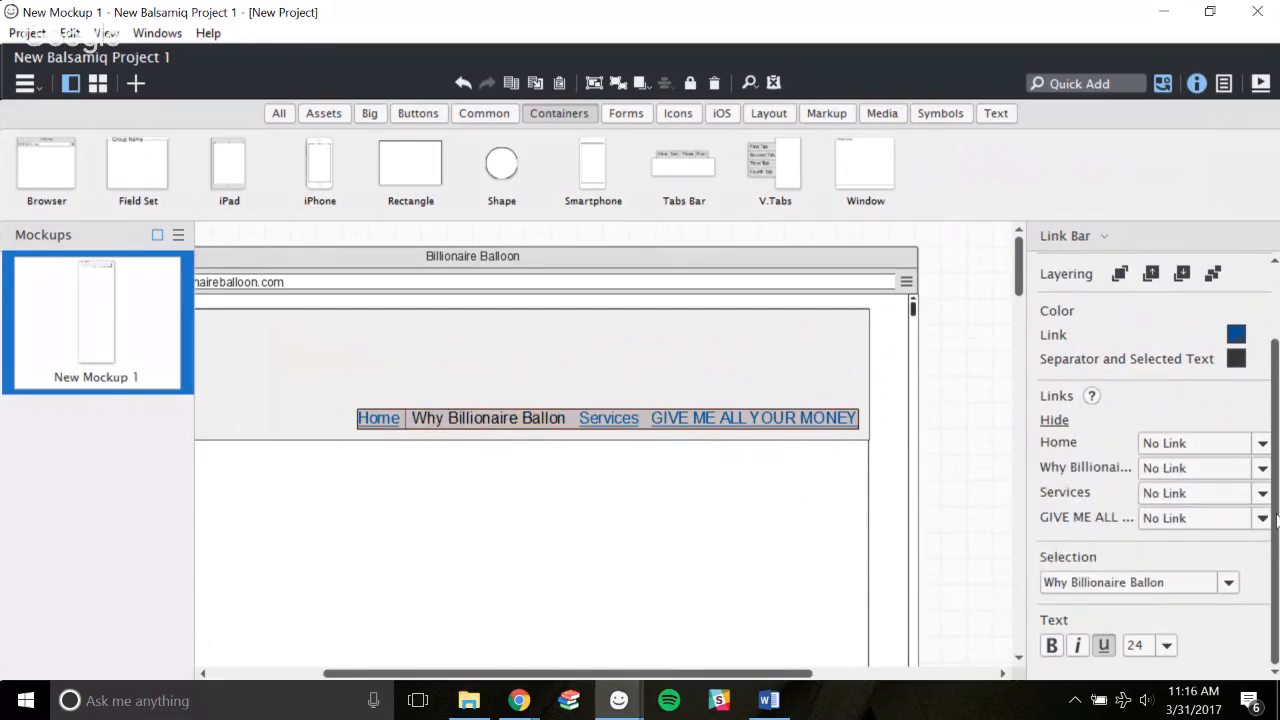
left_click(1262, 444)
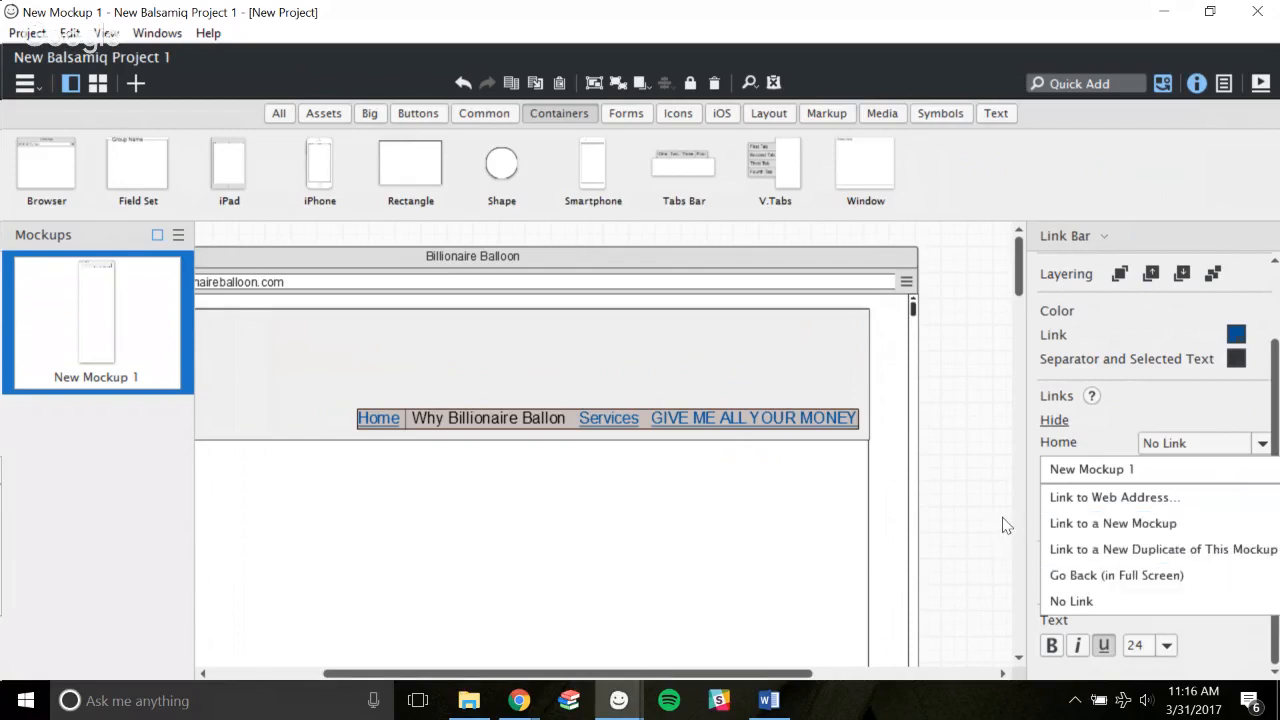
left_click(986, 493)
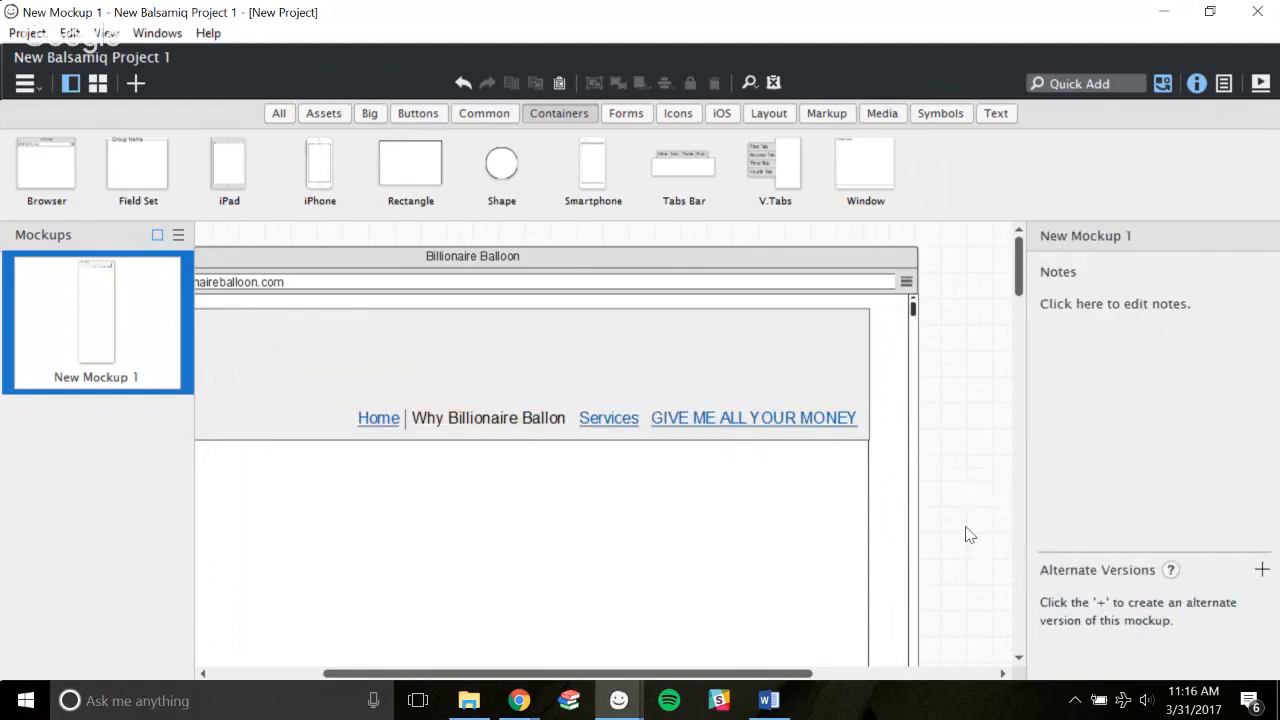
Reduce the link bar's text size to 20, move it back into the header's lower-right corner, and deselect it.
left_click(816, 427)
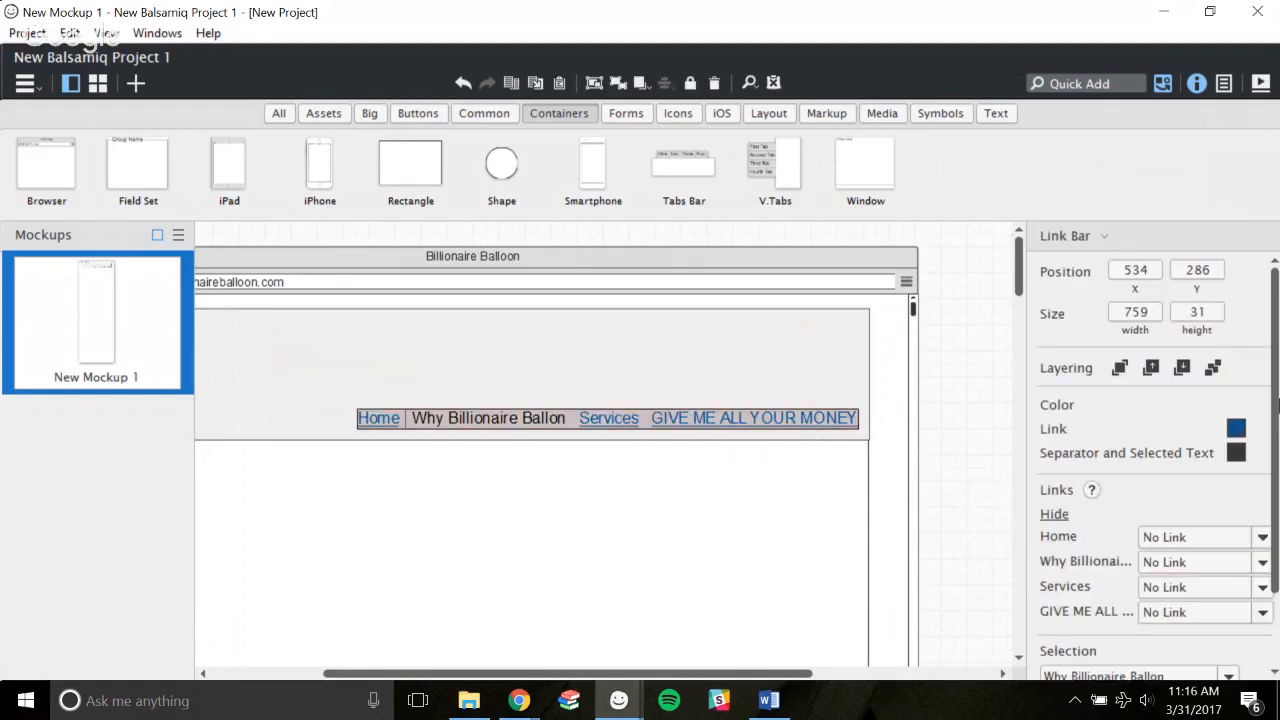
left_click_drag(1274, 418, 1268, 512)
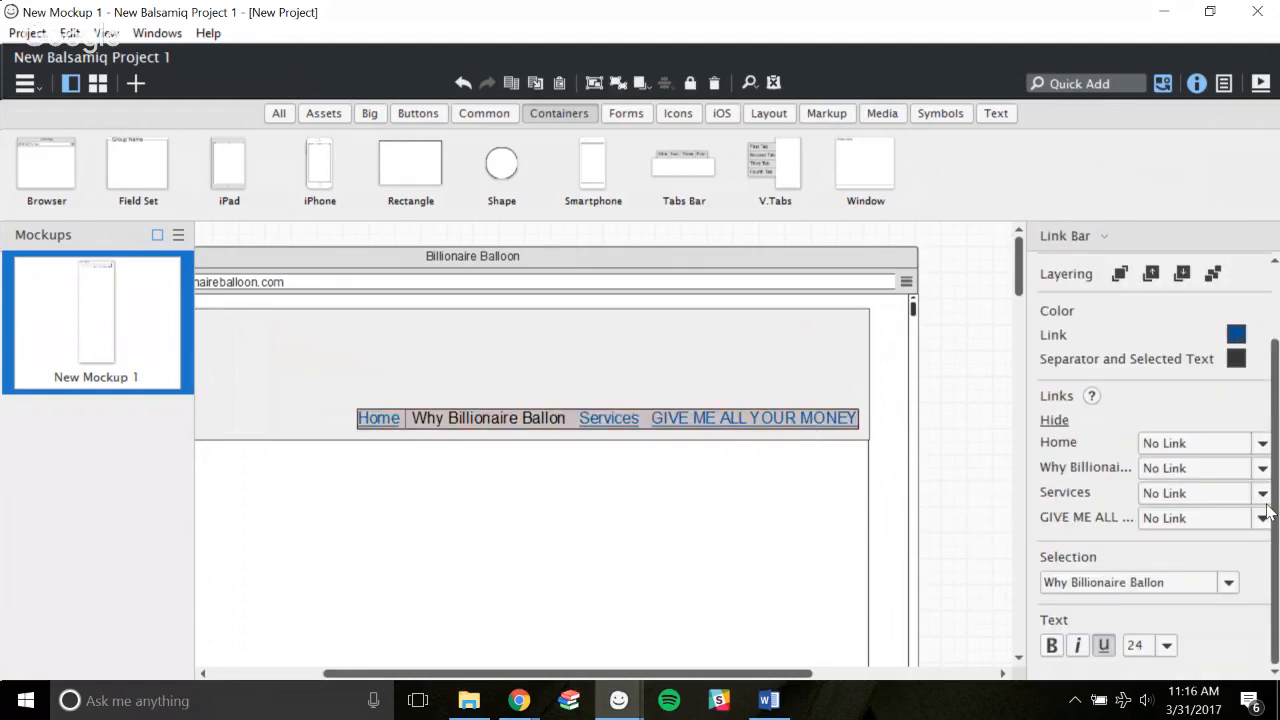
left_click(1166, 645)
left_click(1145, 476)
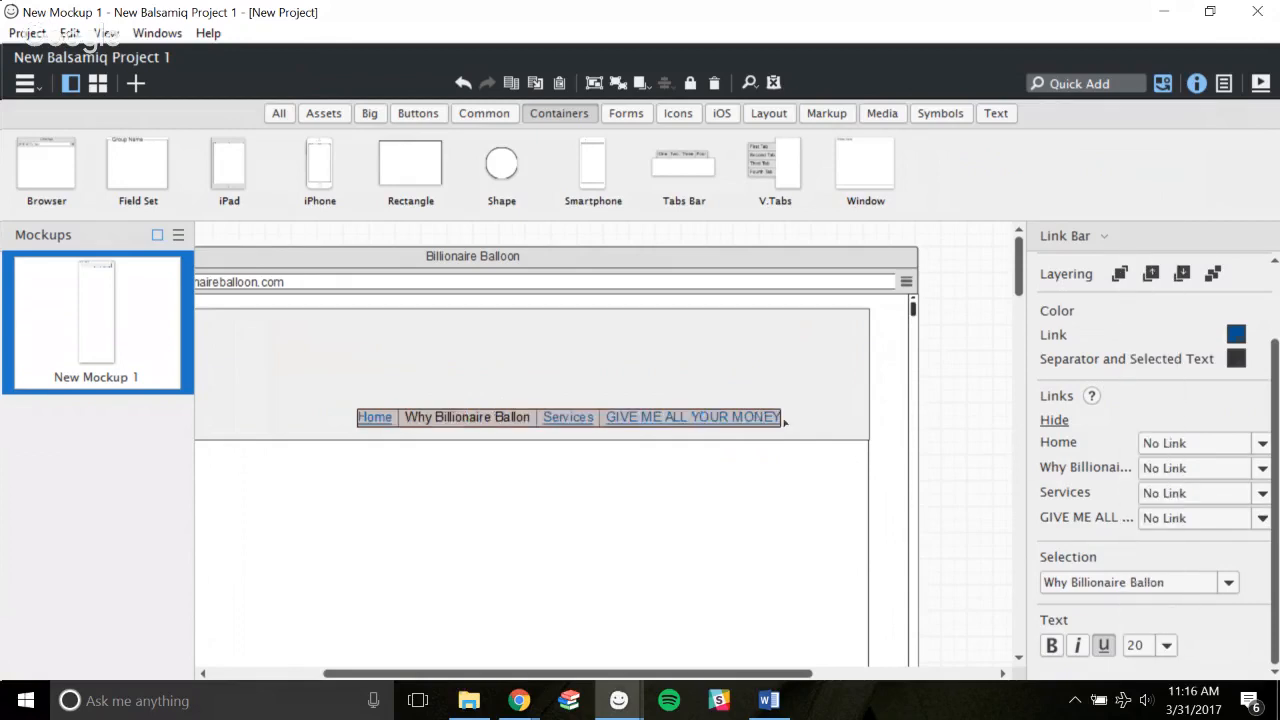
left_click_drag(759, 425, 836, 432)
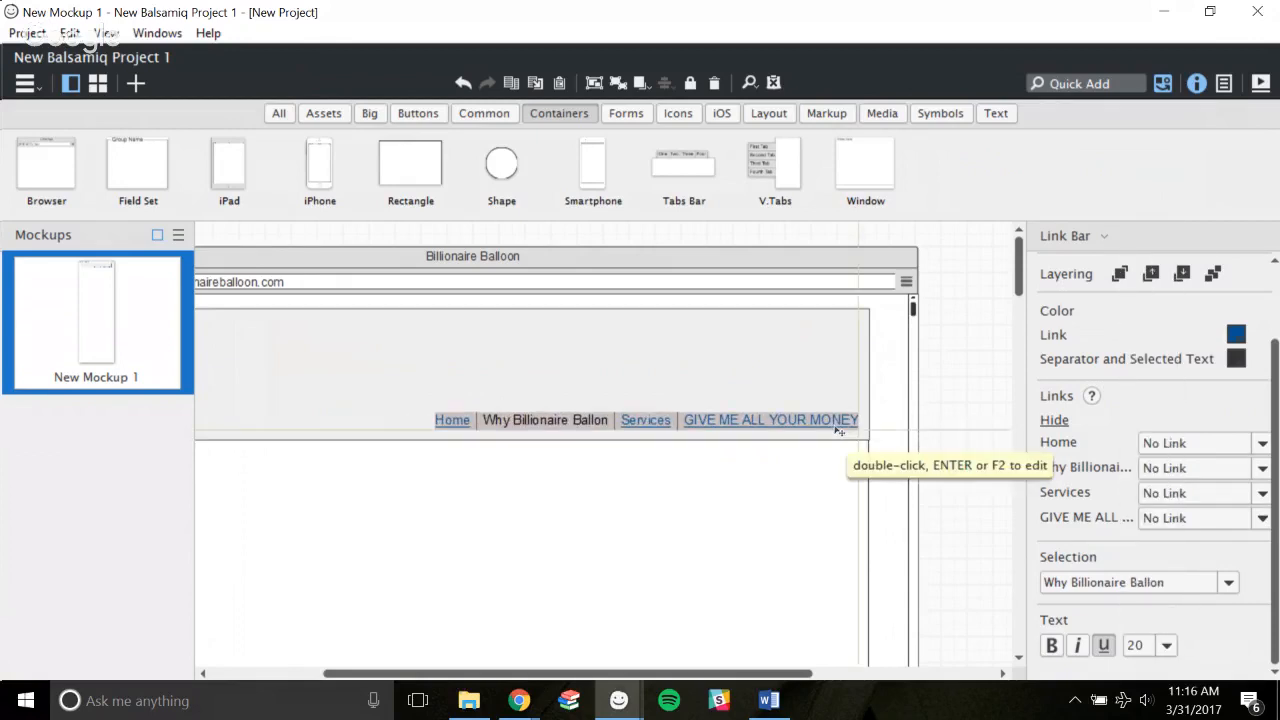
left_click(949, 457)
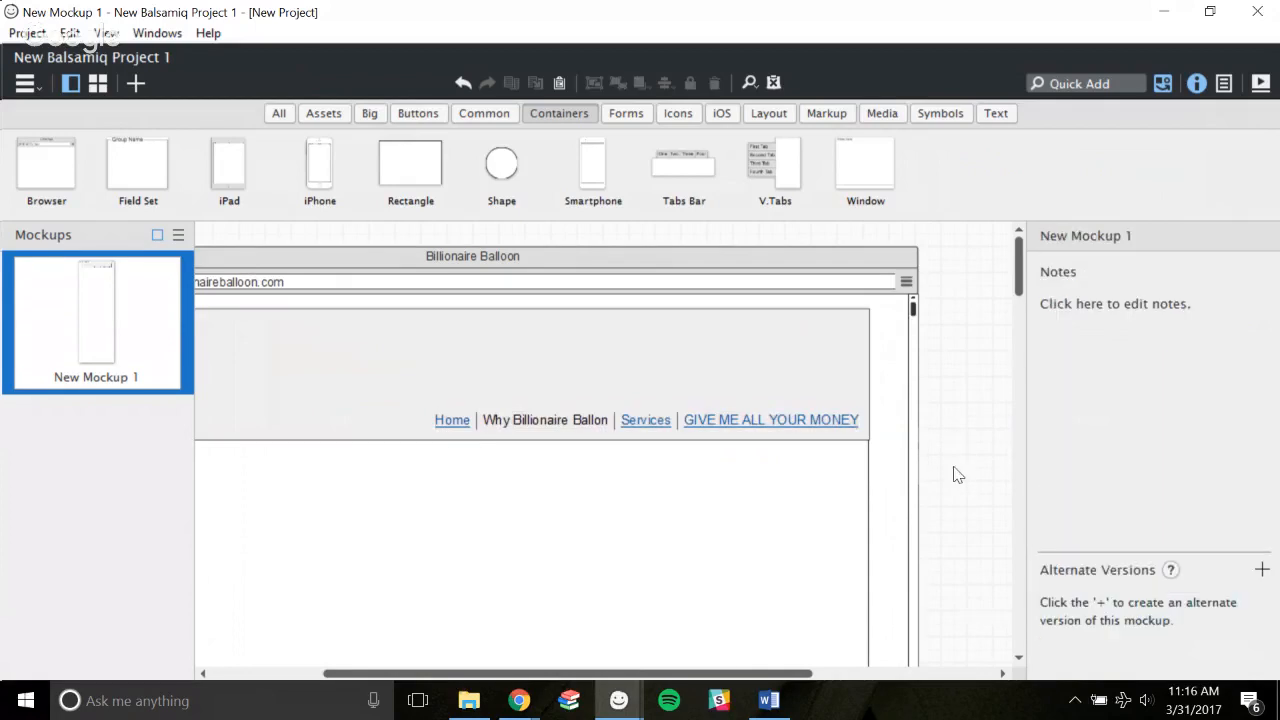
Place an Icon control in the left part of the page header at about X 230, Y 184.
key("ctrl+minus")
left_click_drag(734, 674, 643, 684)
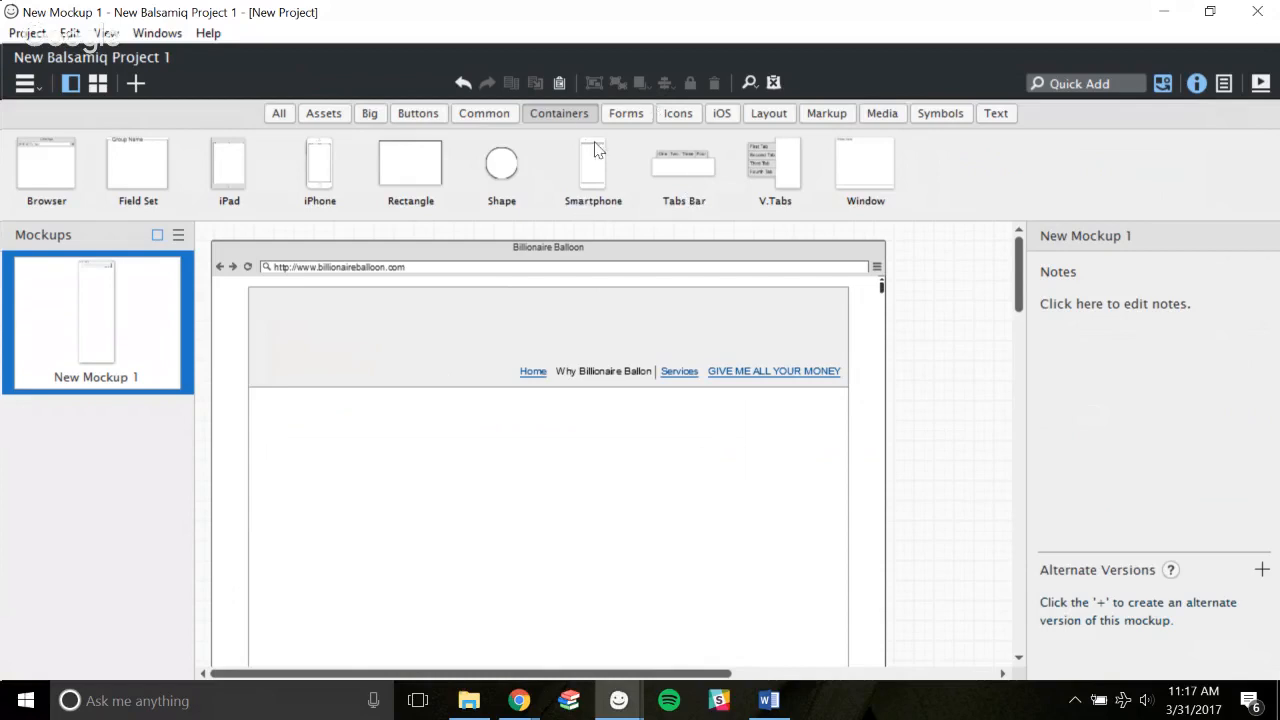
left_click(500, 116)
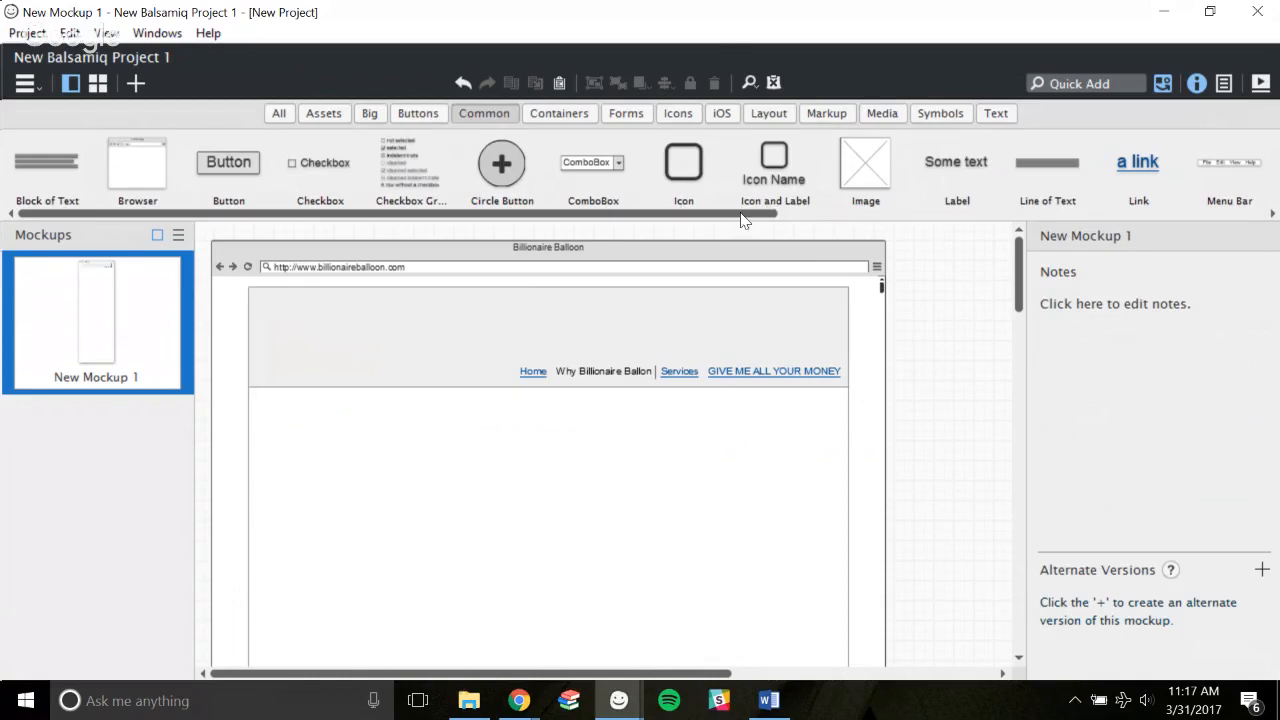
left_click_drag(742, 220, 334, 251)
left_click_drag(686, 165, 313, 320)
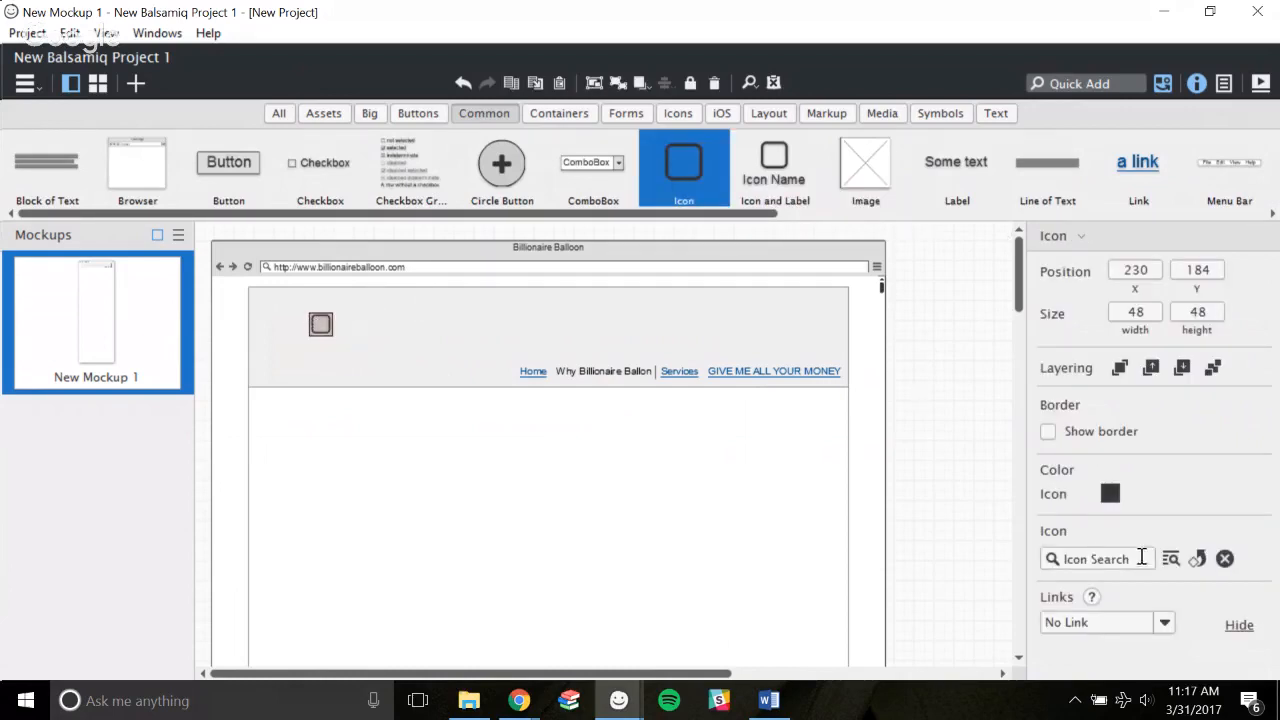
Assign the solid Paper Plane symbol from the icon library to the header icon.
left_click(1125, 558)
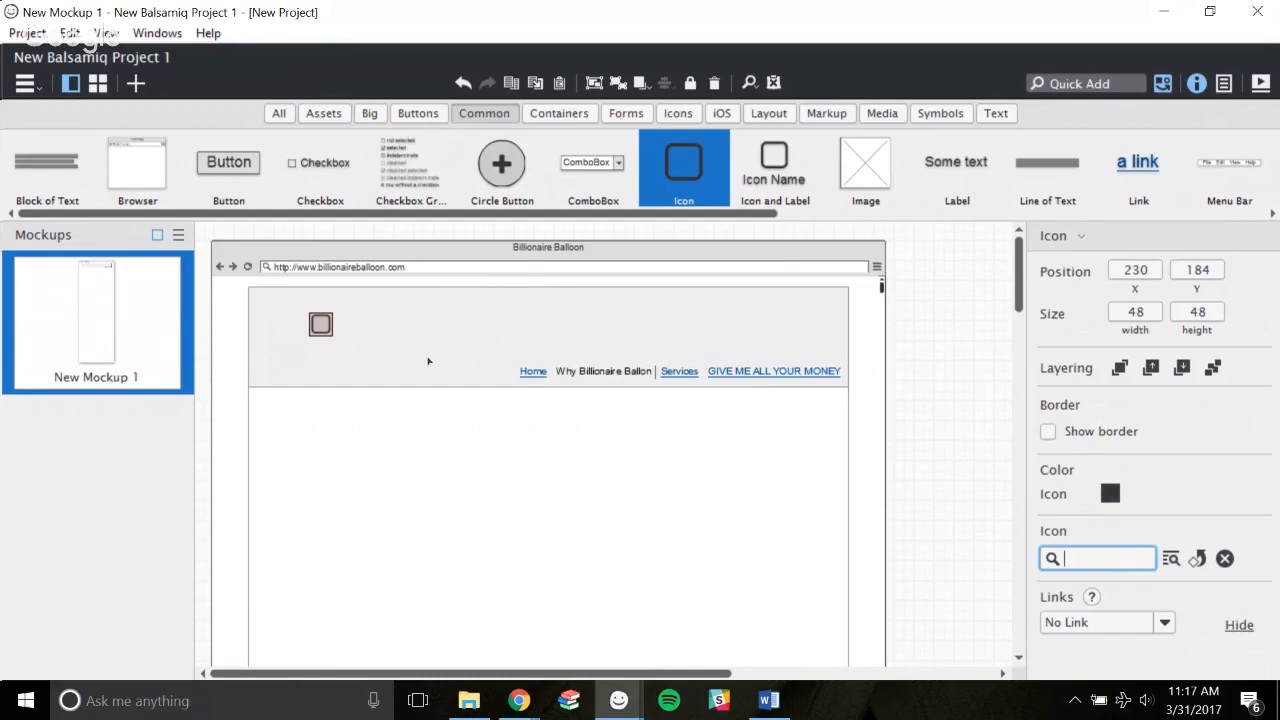
double_click(322, 325)
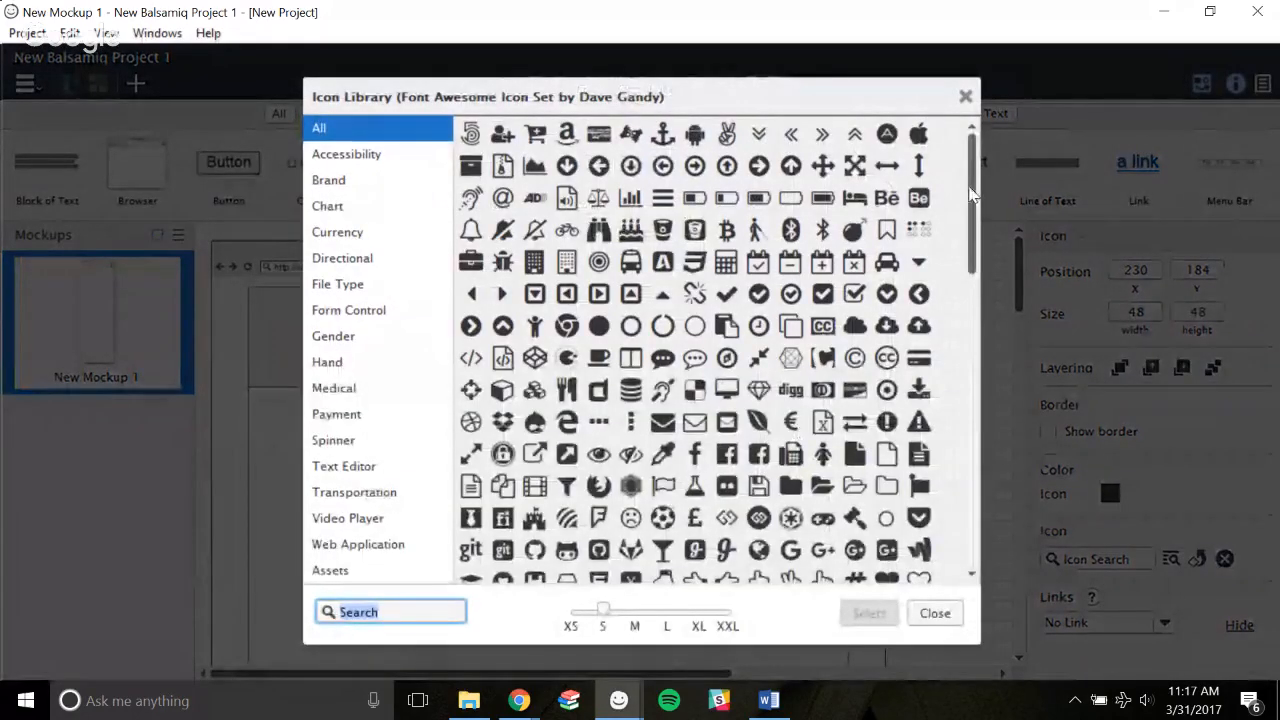
left_click_drag(975, 197, 950, 320)
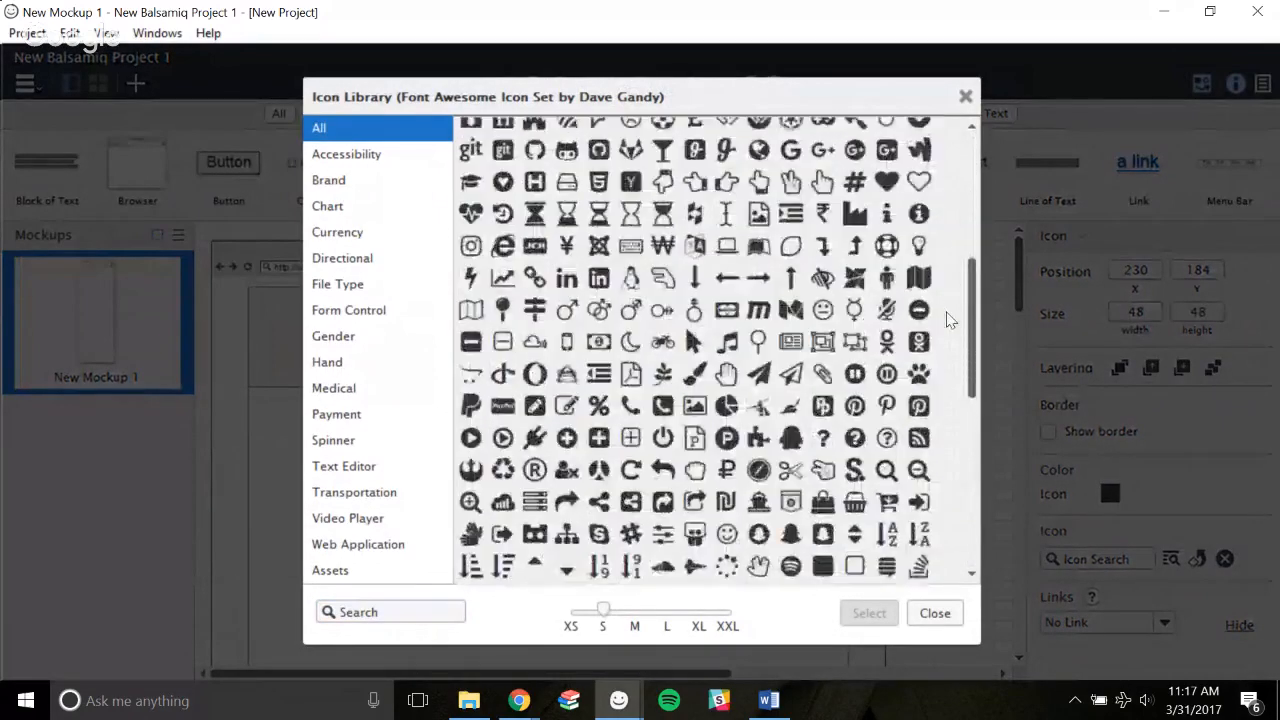
scroll(949, 317, "down", 2)
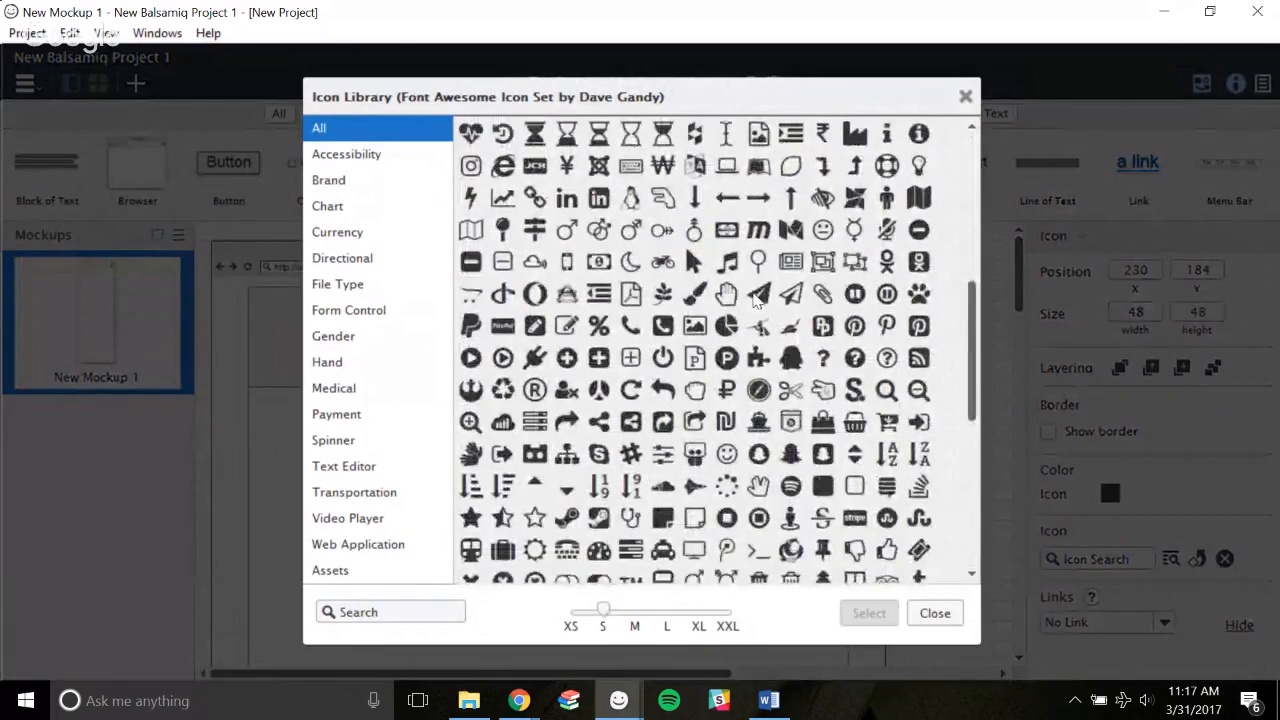
left_click(757, 297)
left_click(866, 614)
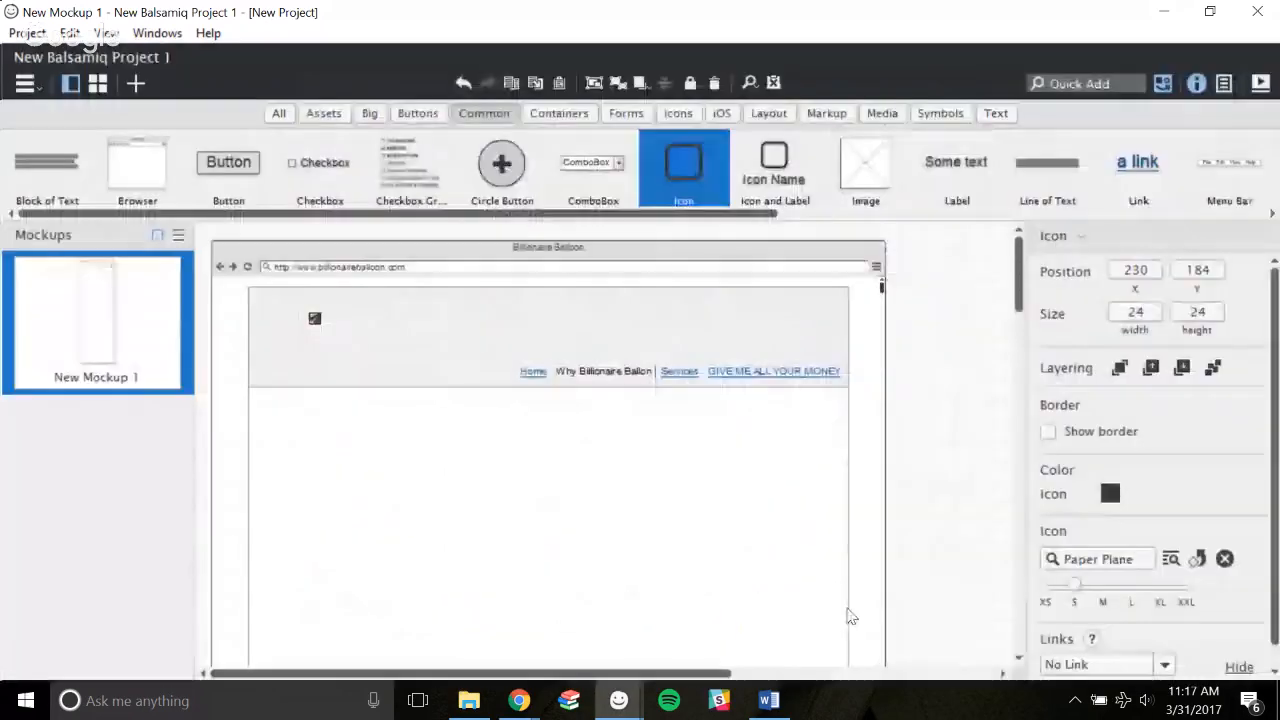
Enlarge the paper plane icon to XXL and move it to about X 156, Y 169 in the header.
mouse_move(1072, 594)
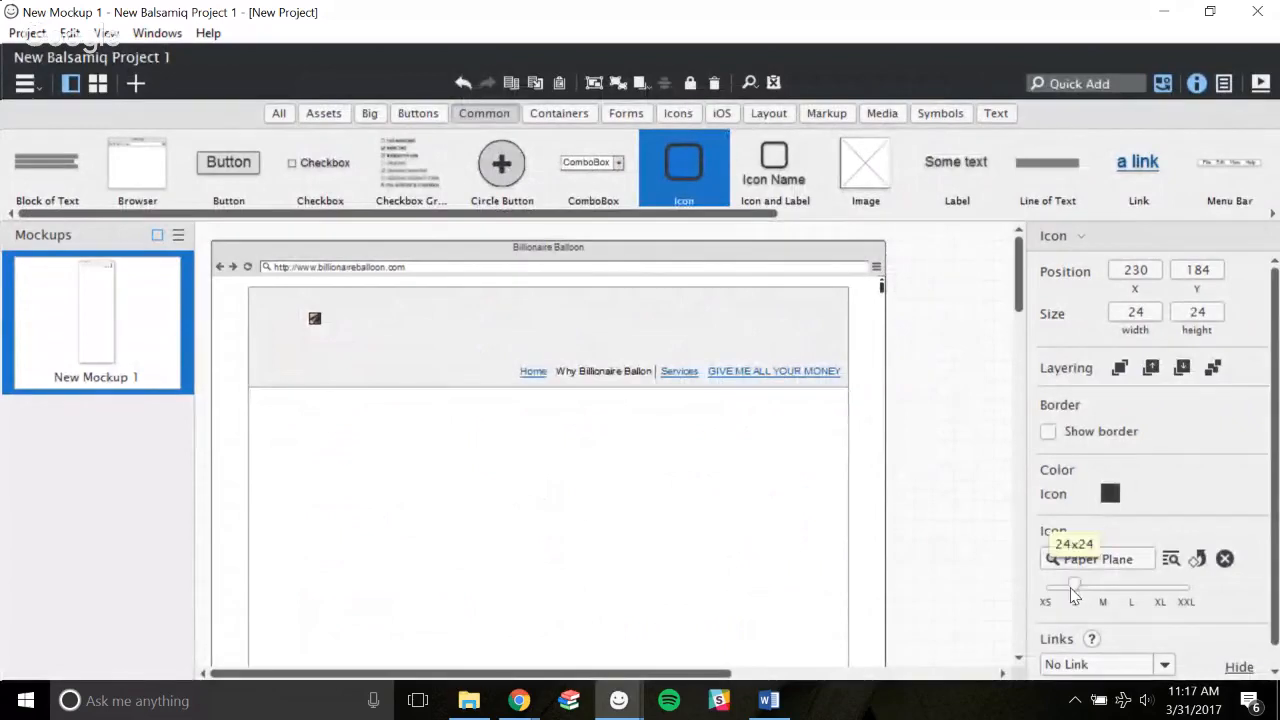
left_click_drag(1072, 594, 1190, 602)
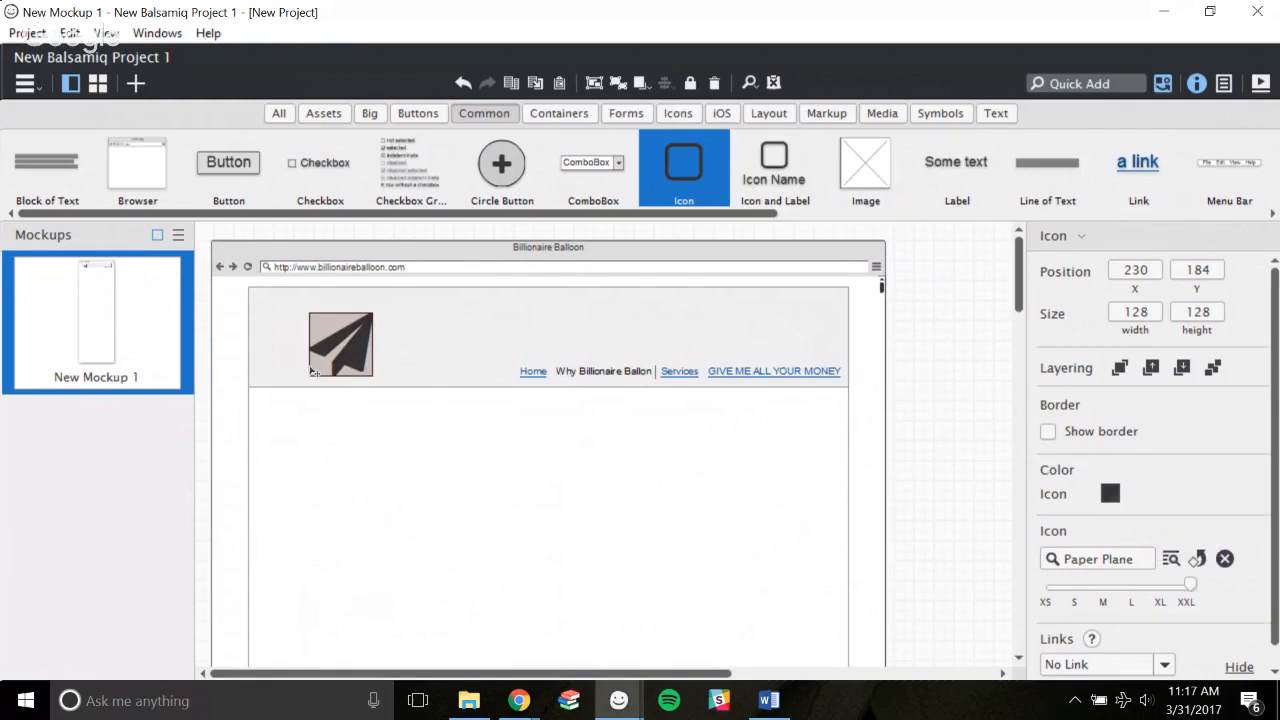
left_click_drag(317, 345, 305, 344)
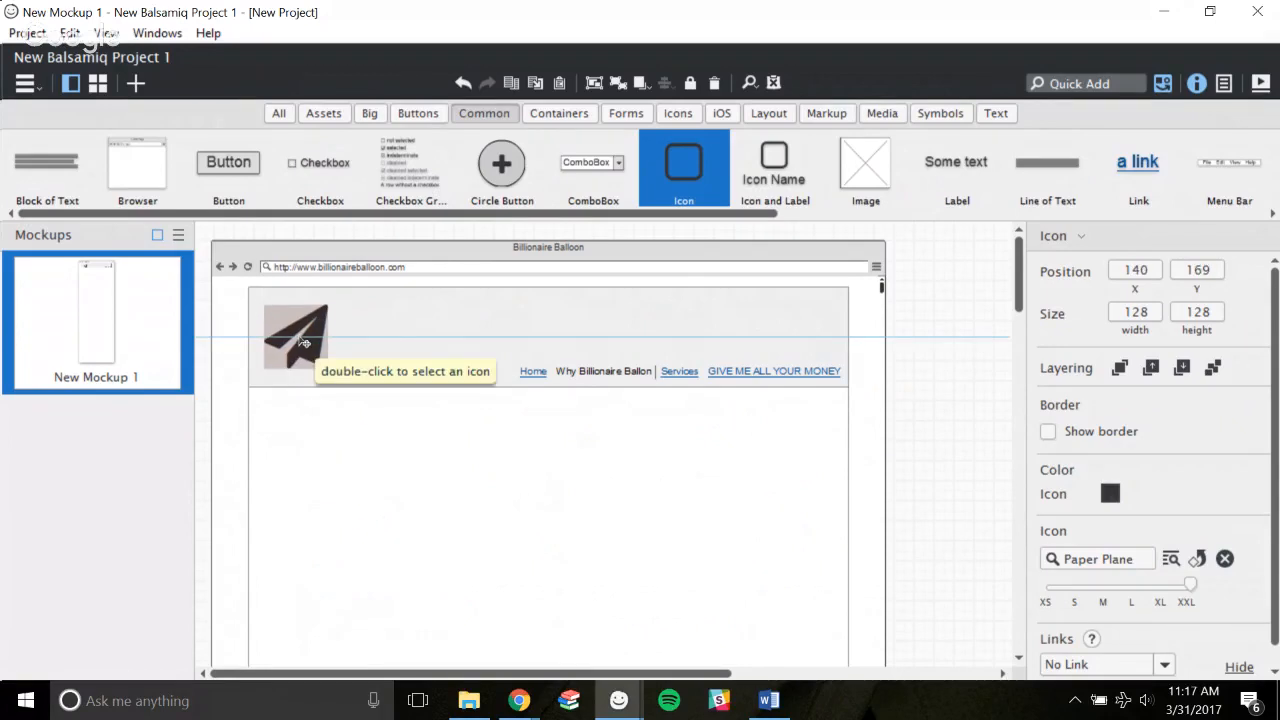
mouse_move(304, 343)
left_mouse_down()
mouse_move(295, 319)
mouse_move(294, 341)
mouse_move(312, 344)
left_mouse_up()
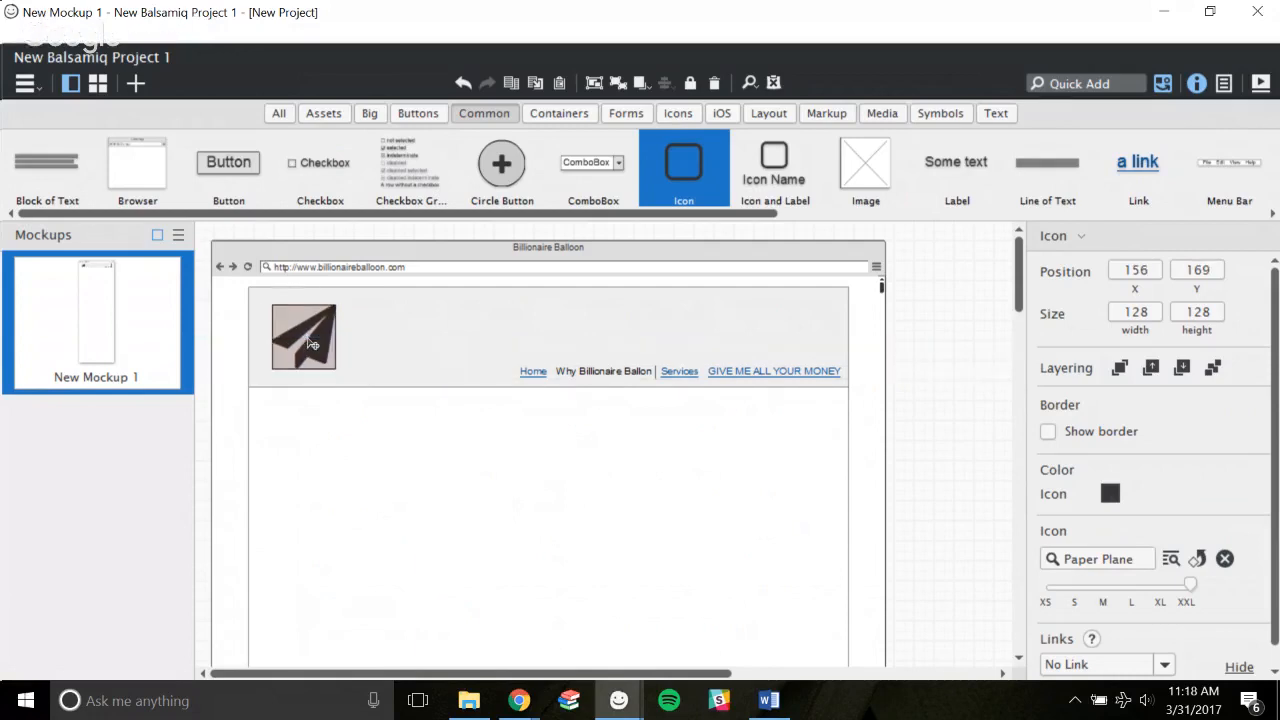
left_click(992, 392)
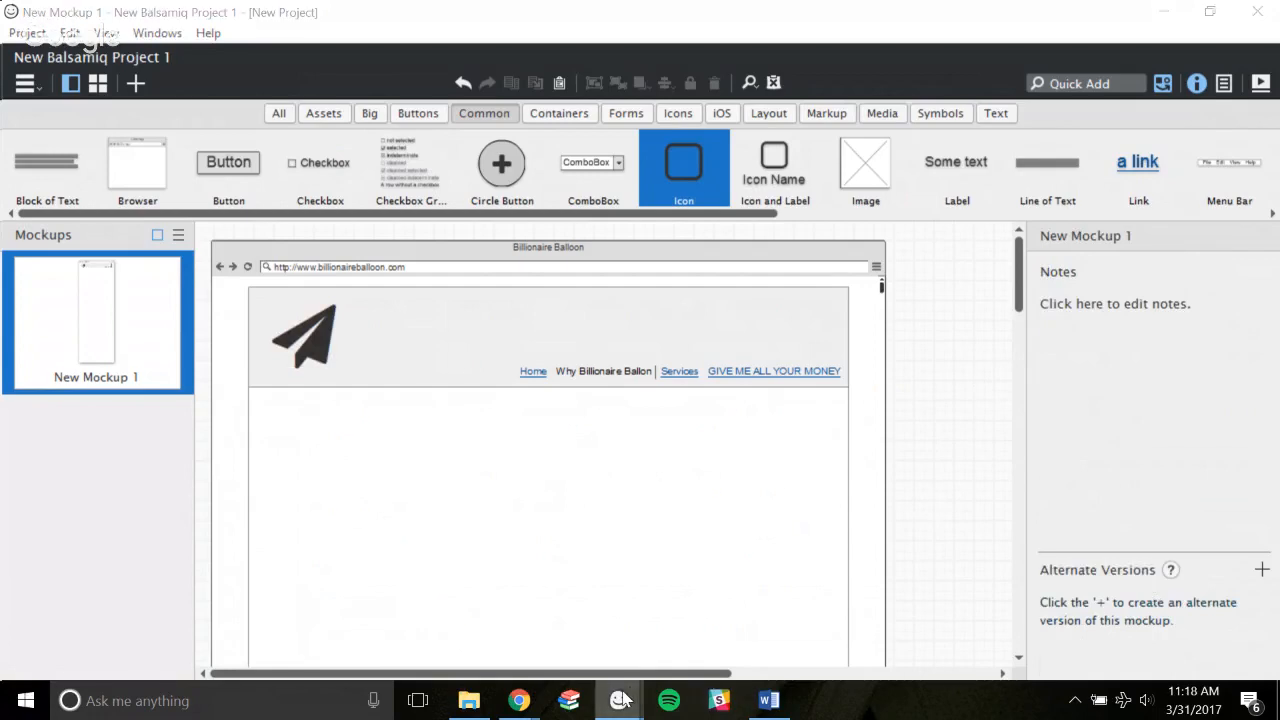
Check the header layout in the Altura Interactive site template, and return to the Billionaire Balloon mockup.
mouse_move(619, 700)
left_click(540, 625)
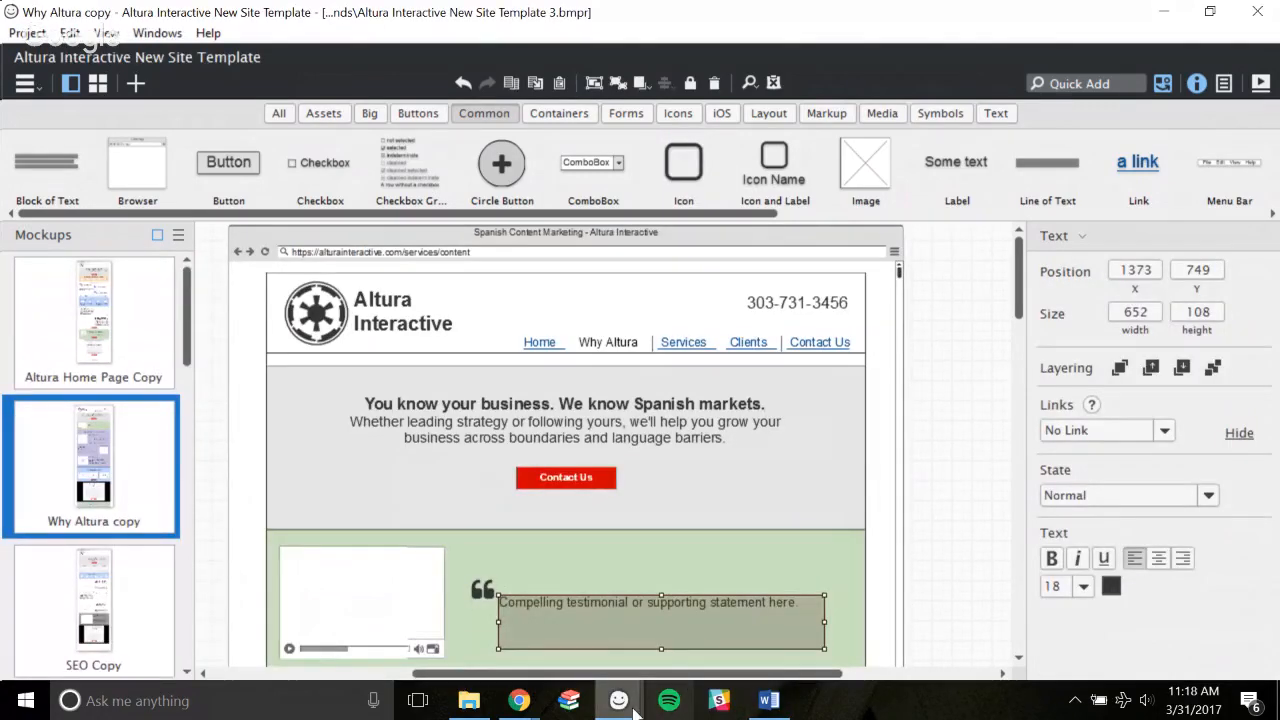
mouse_move(619, 700)
left_click(709, 651)
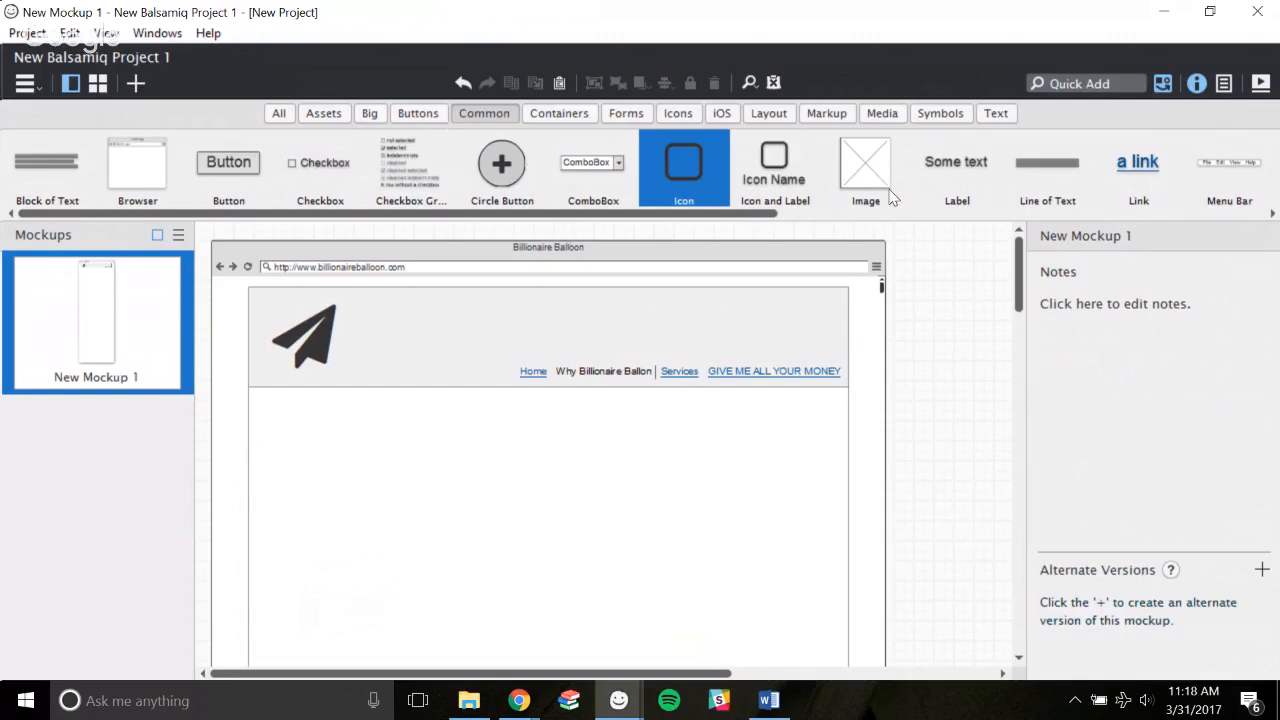
left_click(1075, 83)
type("TE")
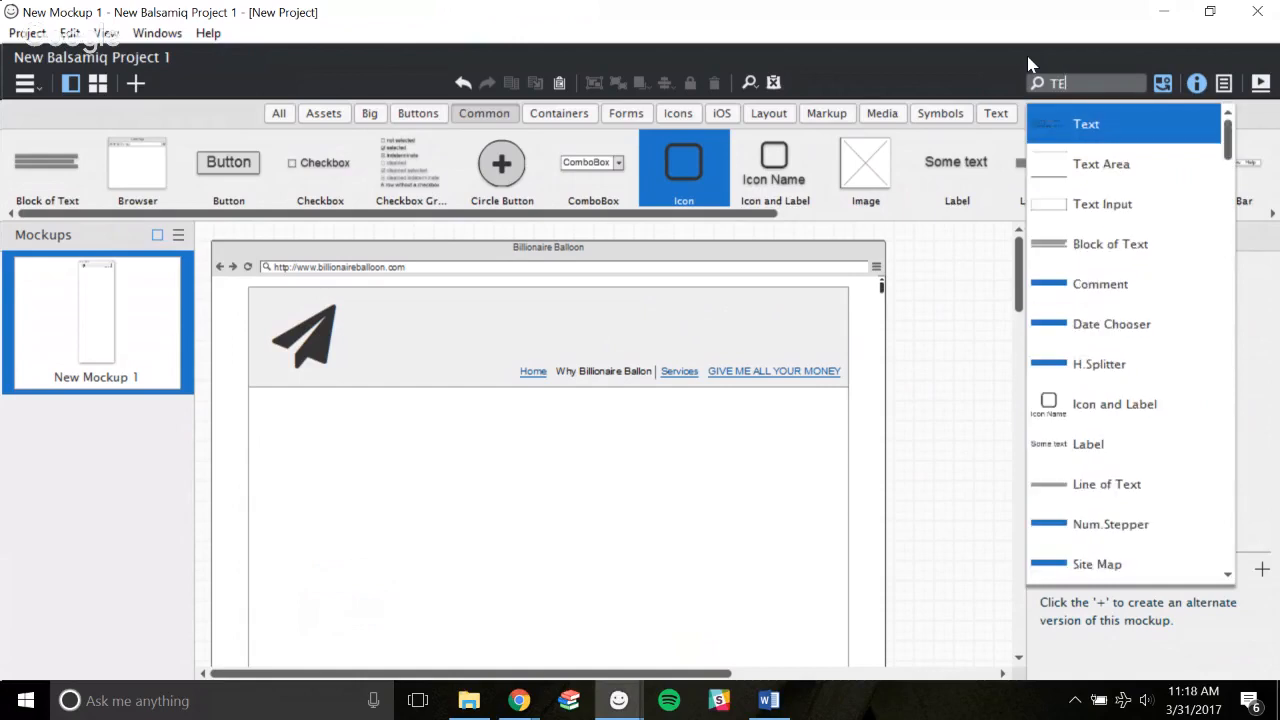
key("BackSpace")
type("ext")
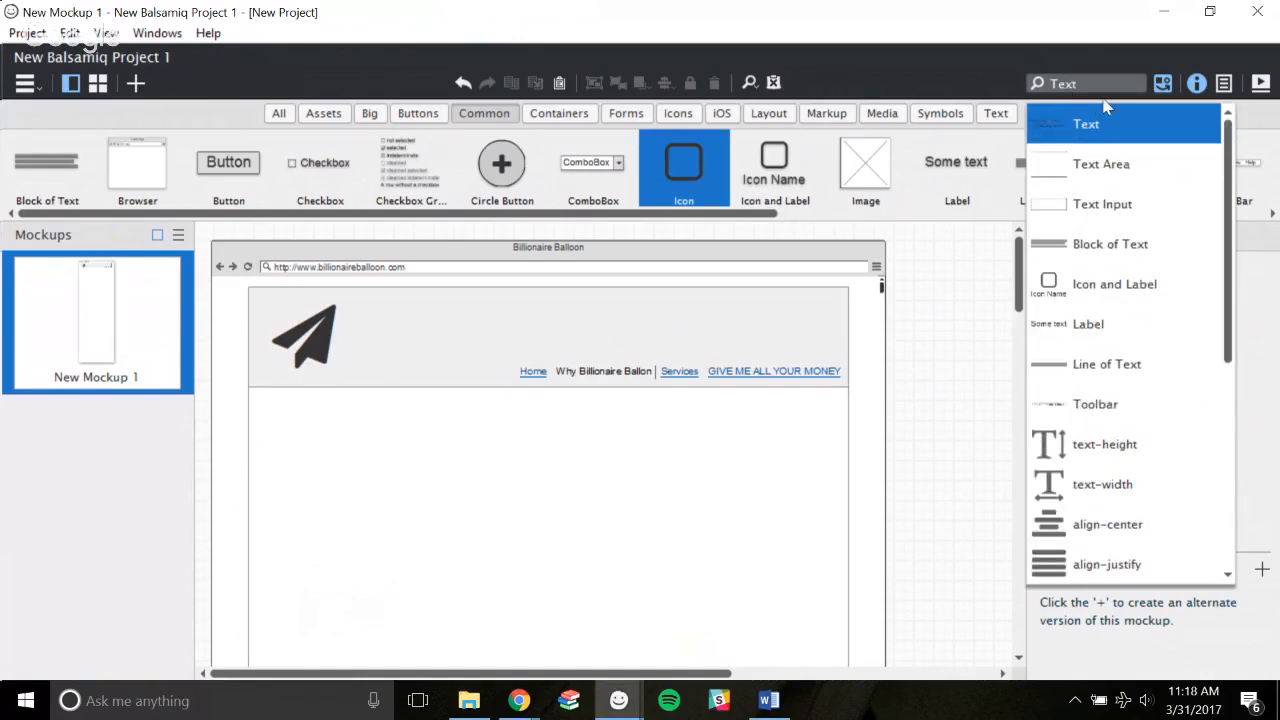
Add a Title control reading "Billionaire Ballon" below the header at about X 560, Y 400.
left_click(995, 113)
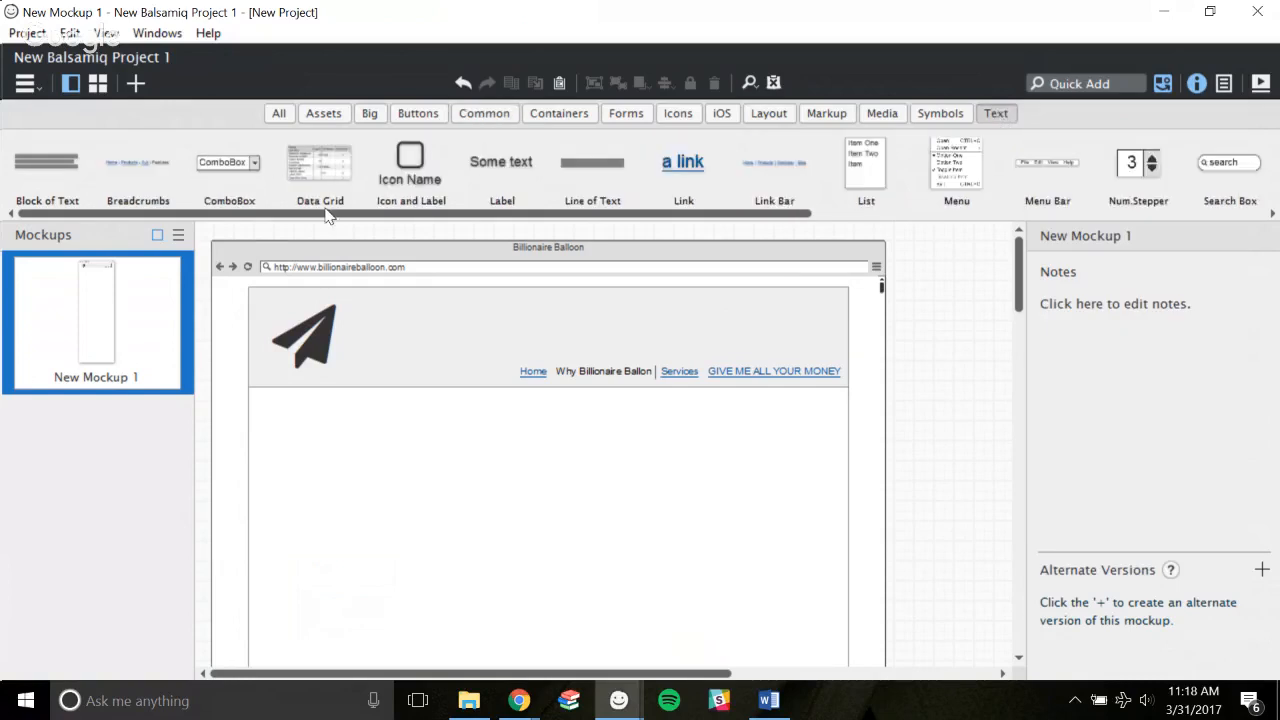
left_click_drag(305, 220, 1033, 200)
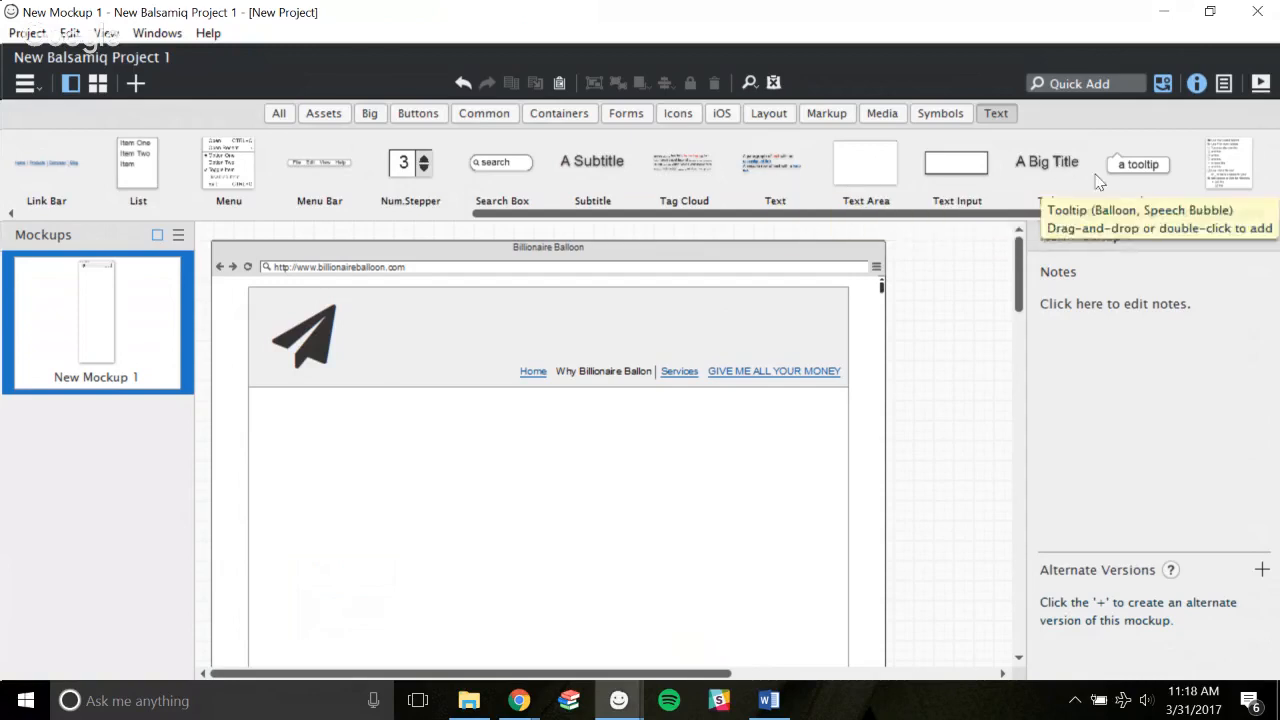
left_click_drag(1058, 195, 494, 440)
type("Bil")
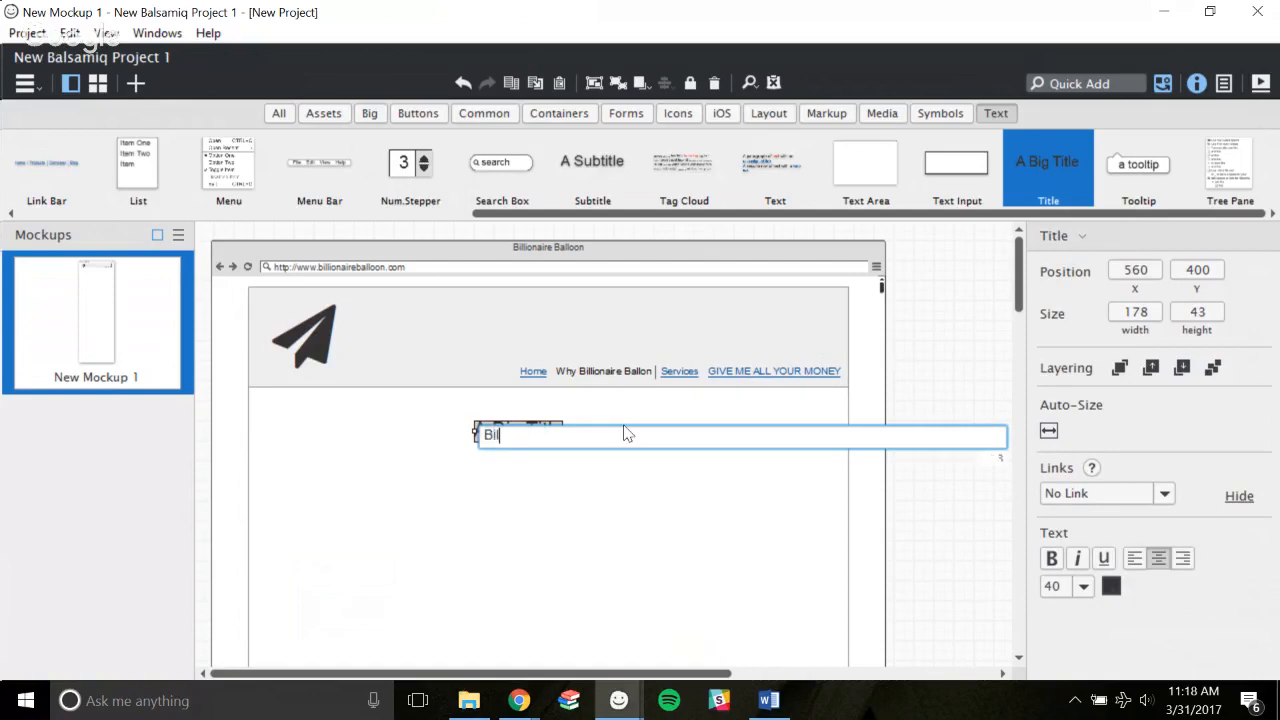
type("lionaire Ballon")
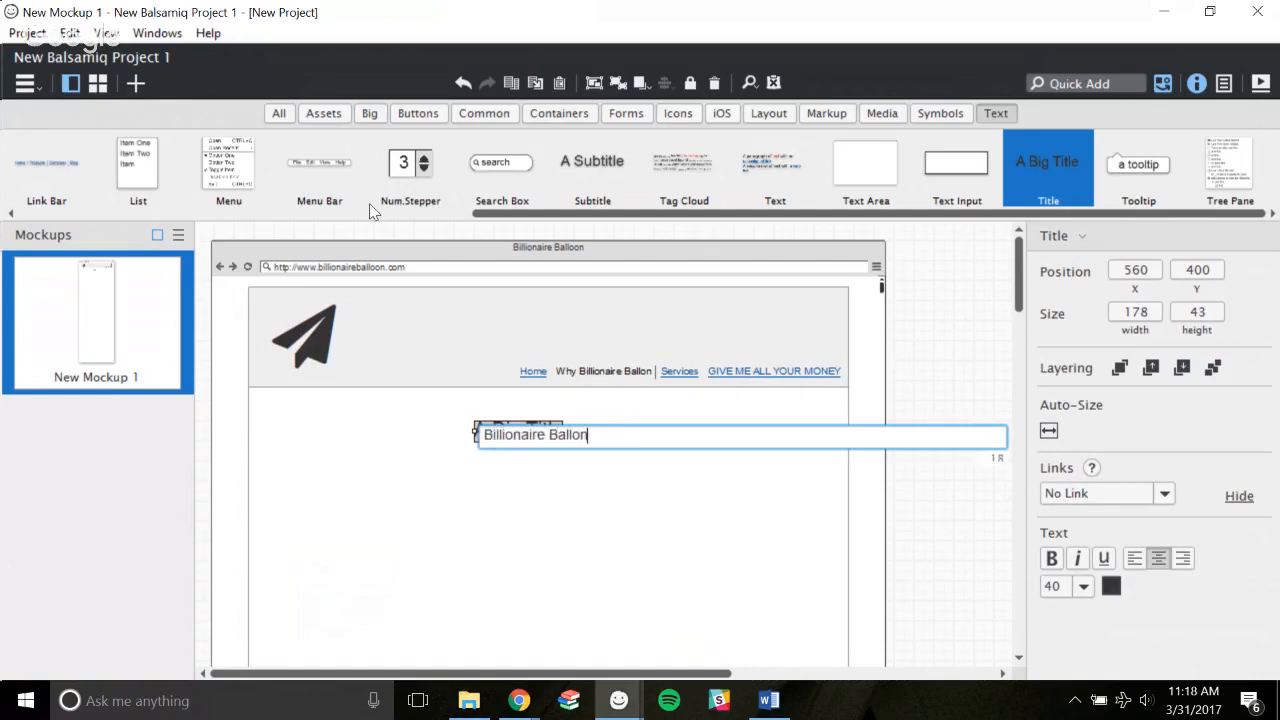
key("Return")
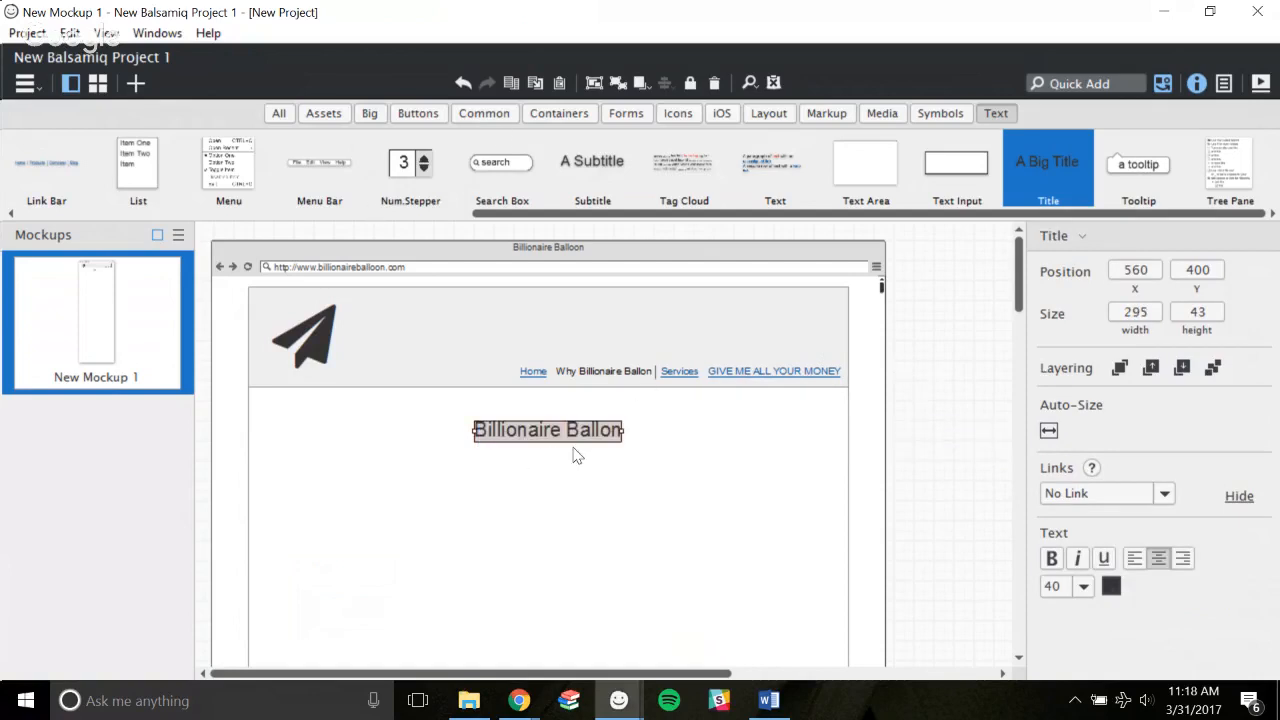
Add a Subtitle control reading "It's the best way to waste your money!" and centre it under the Billionaire Ballon title.
left_click_drag(622, 182, 541, 474)
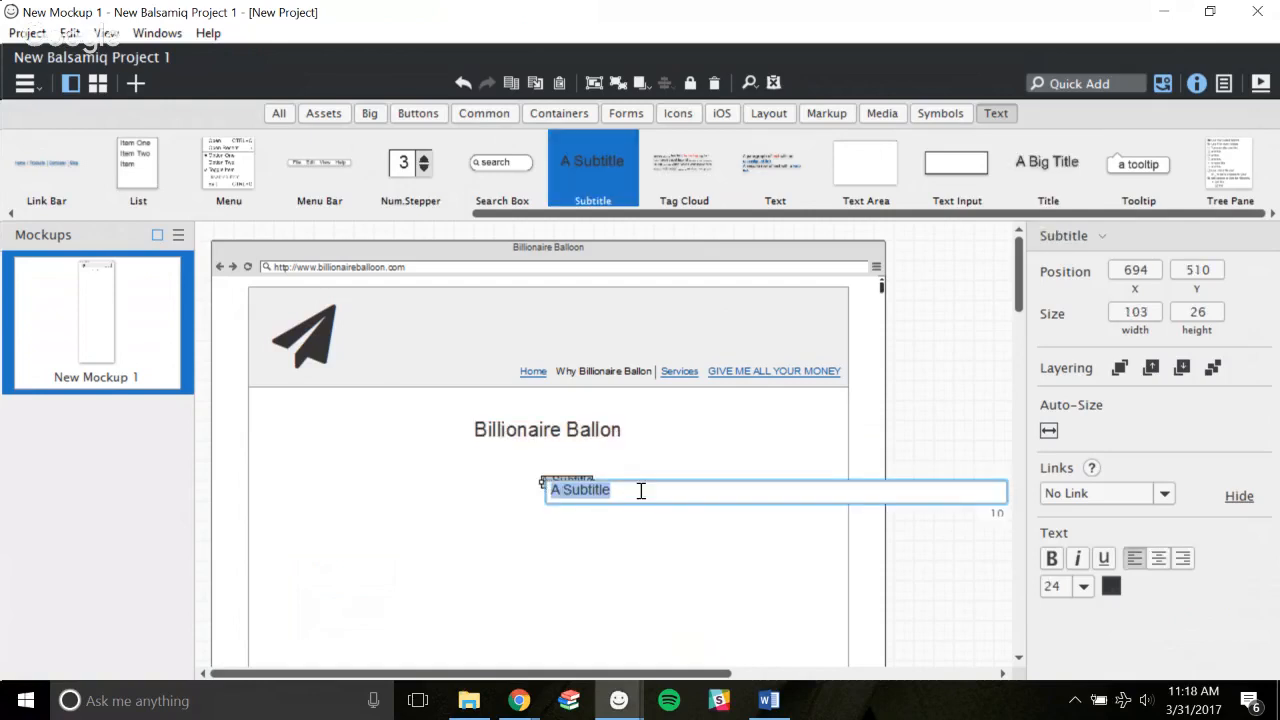
type("It's then")
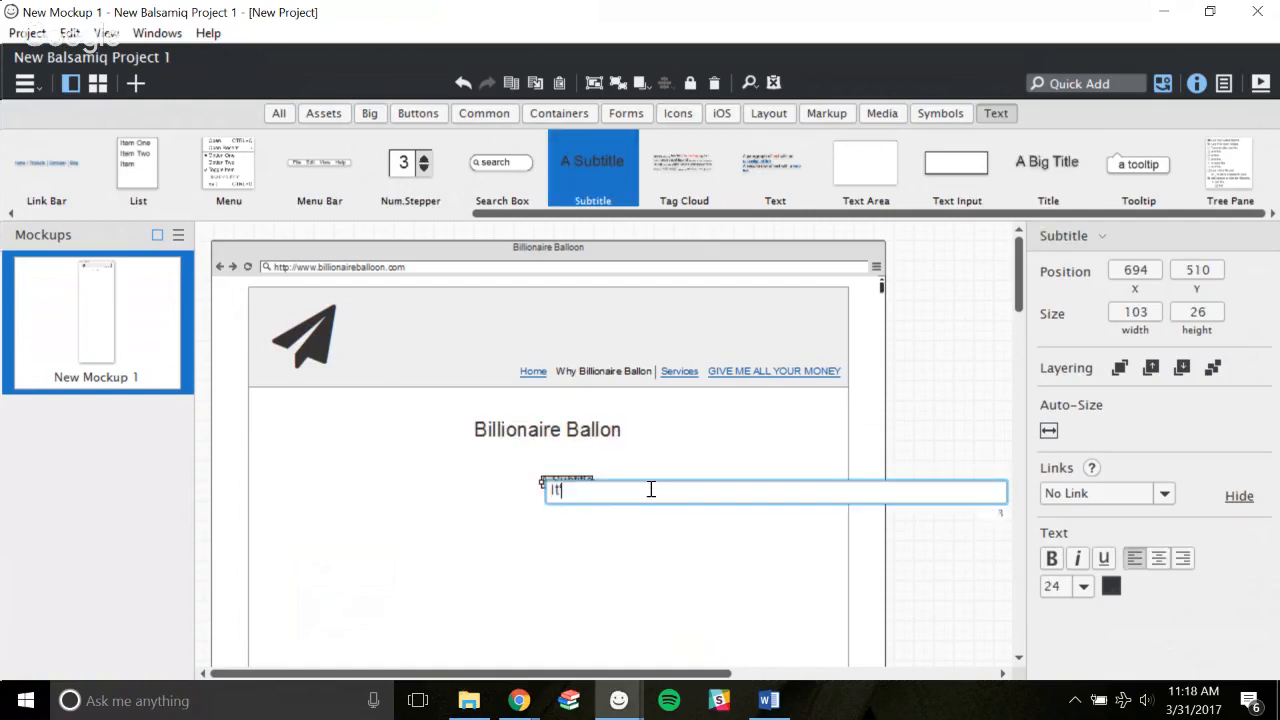
key("BackSpace")
key("BackSpace")
type("e best way tp")
key("BackSpace")
key("BackSpace")
key("BackSpace")
key("BackSpace")
type("y to waste")
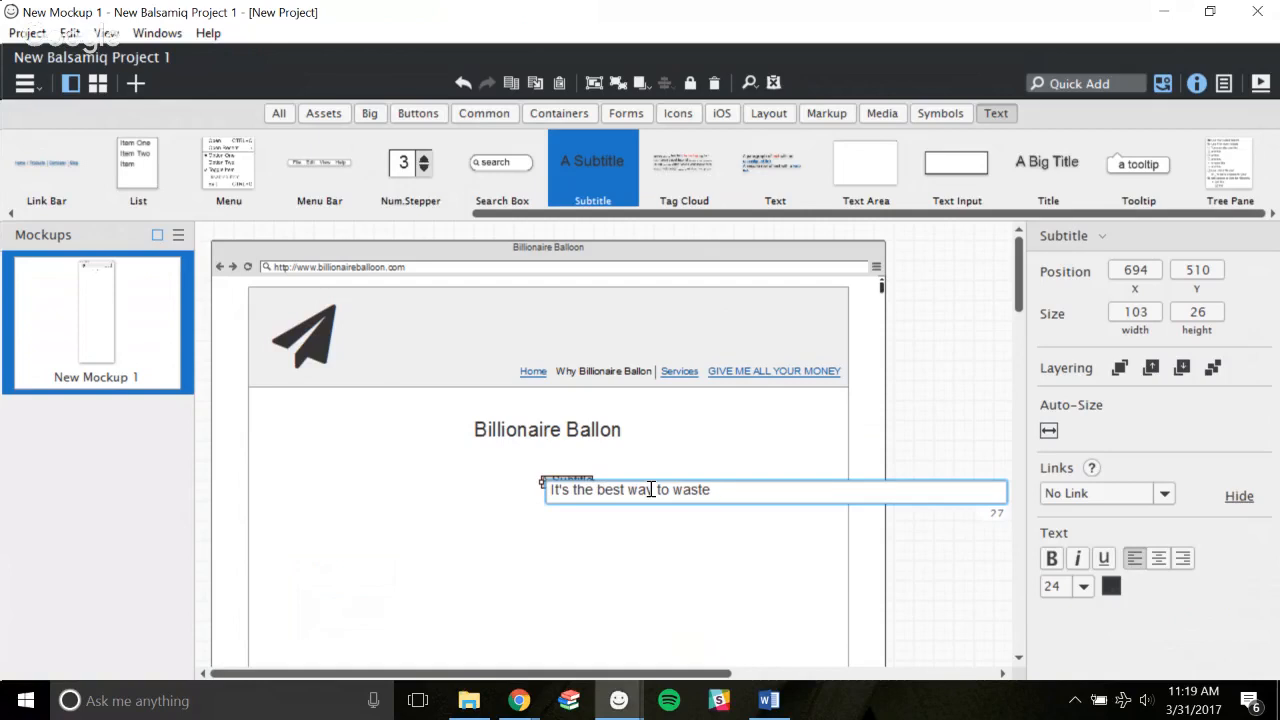
type("your money!")
key("Return")
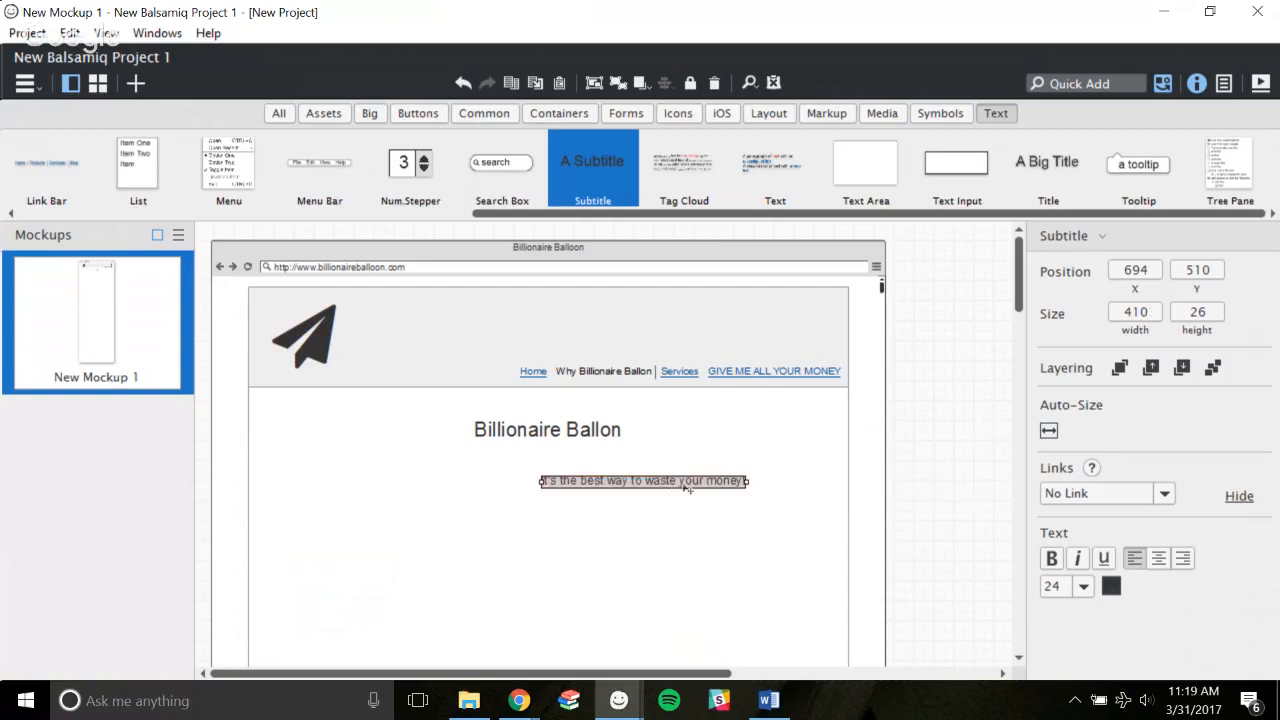
left_click_drag(666, 486, 572, 463)
Delete the title and subtitle, and place a multi-line Text control below the header at about X 602, Y 430.
left_click(586, 432)
key("Delete")
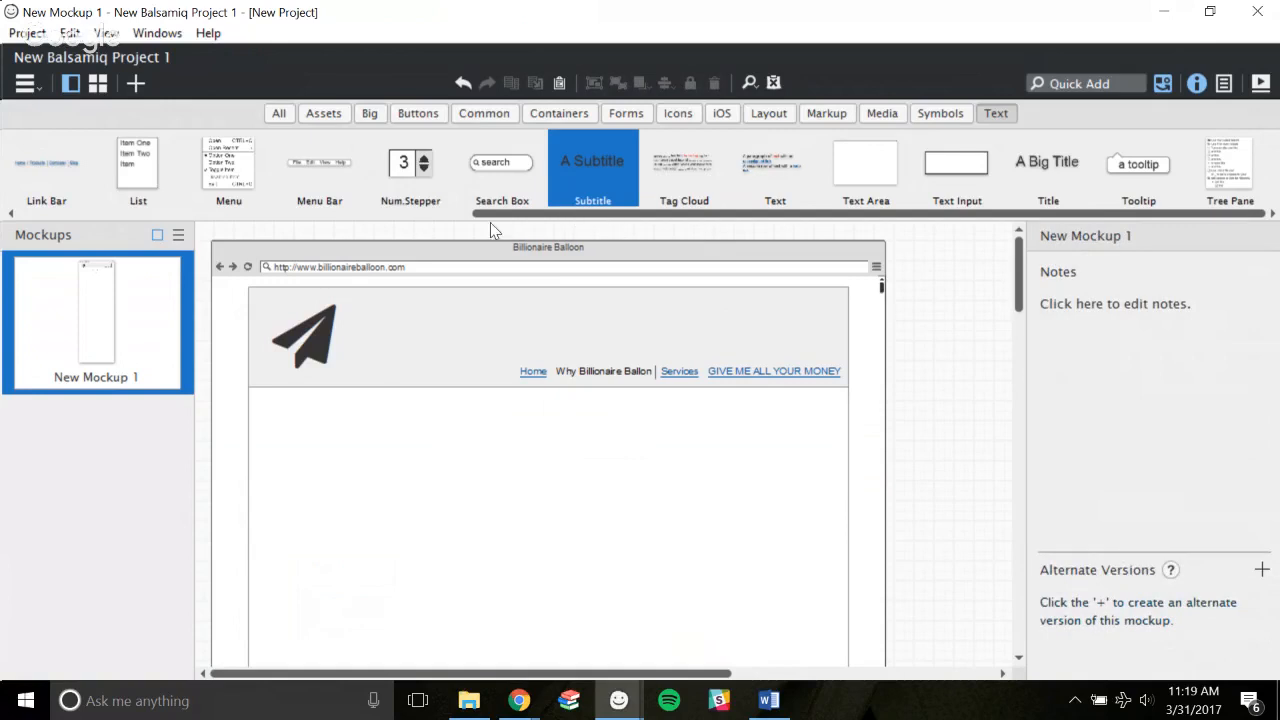
mouse_move(527, 218)
left_mouse_down()
mouse_move(103, 217)
mouse_move(534, 232)
left_mouse_up()
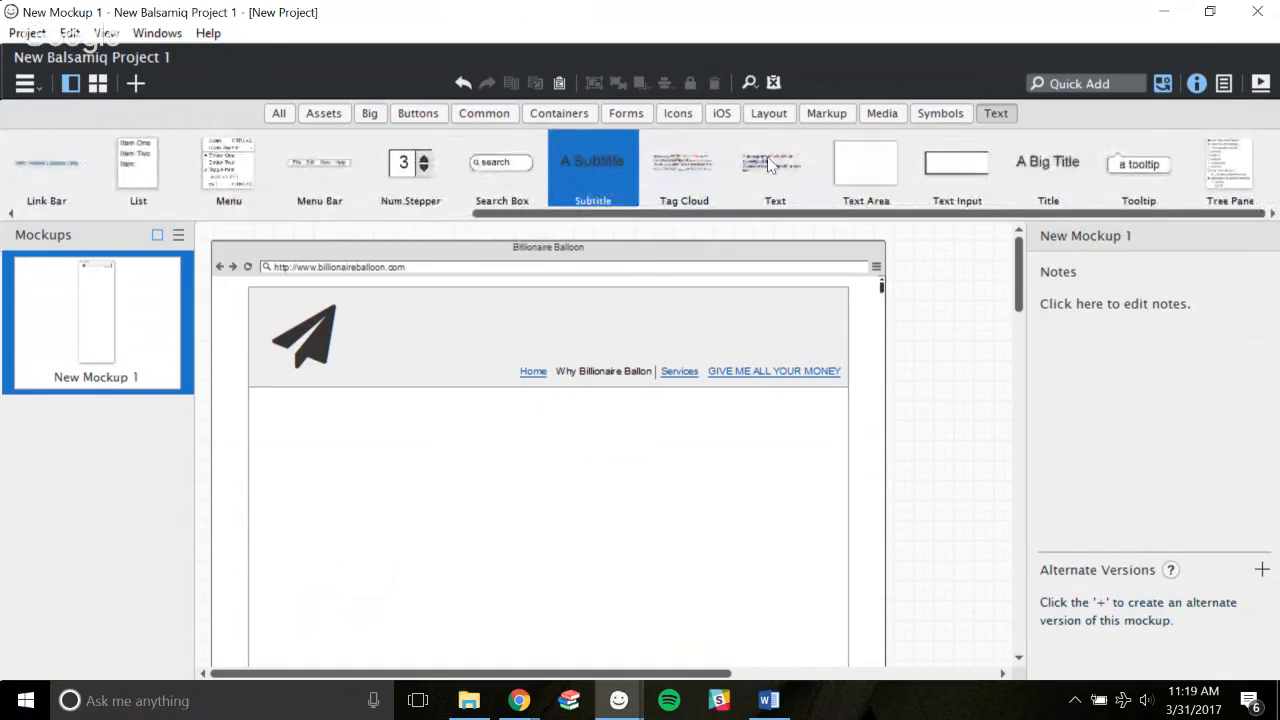
left_click_drag(770, 172, 499, 432)
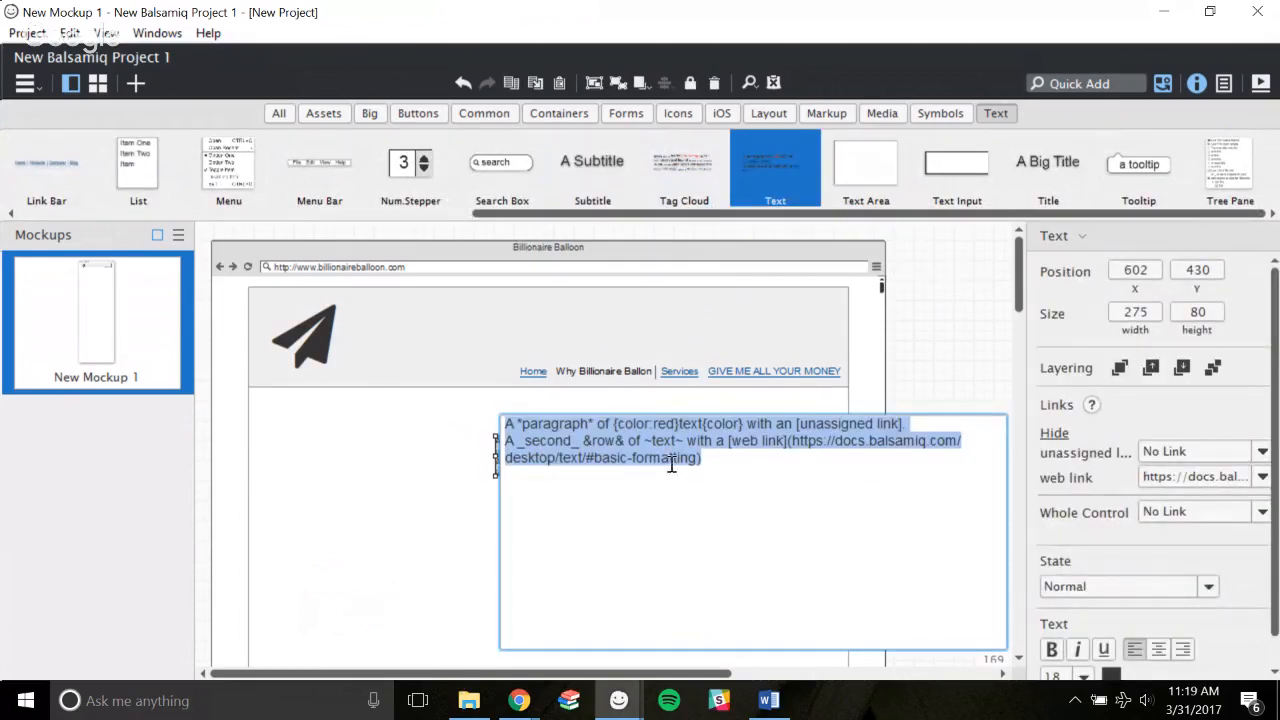
left_click(950, 337)
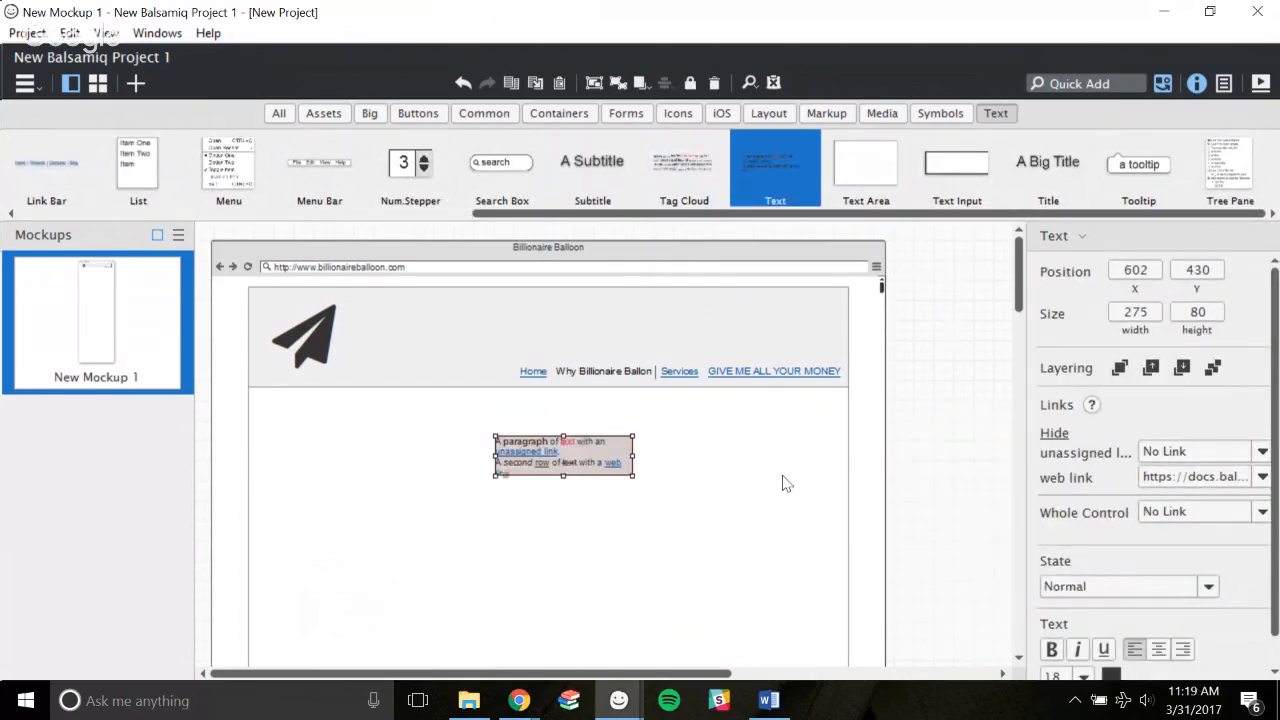
double_click(598, 462)
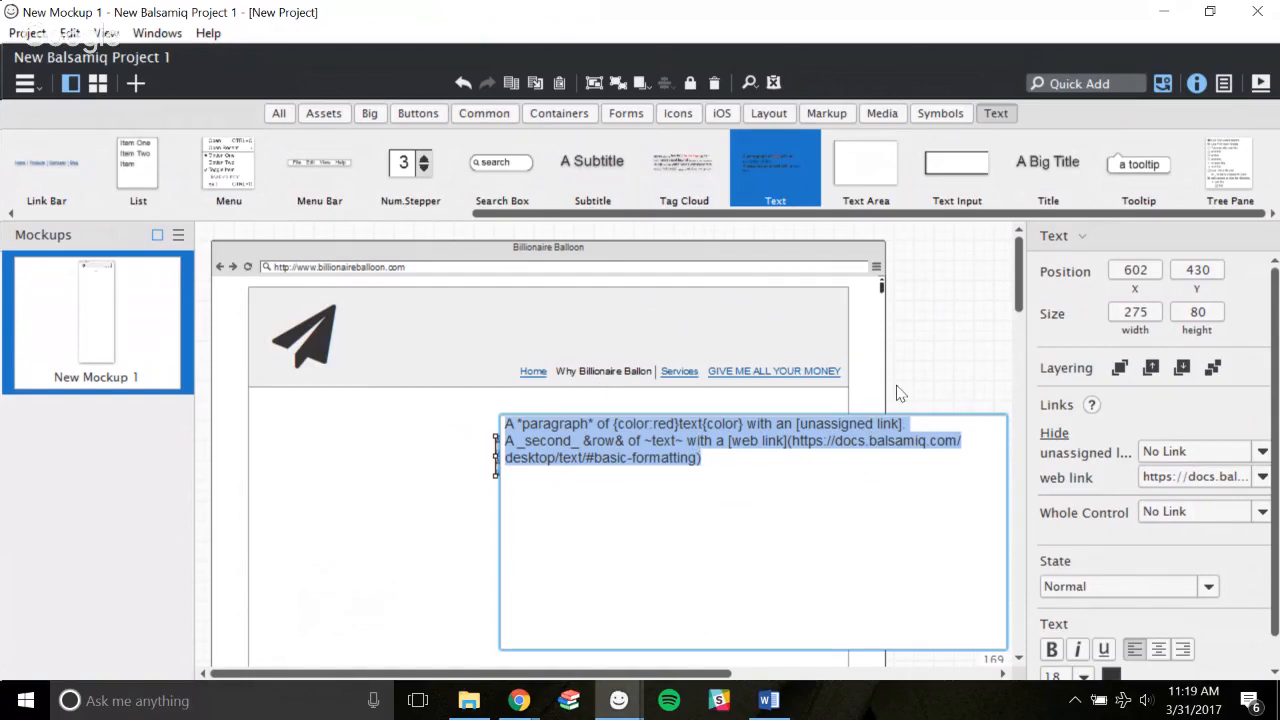
left_click(997, 338)
Try bold formatting on the whole Text control and turn it back off.
scroll(1100, 480, "down", 1)
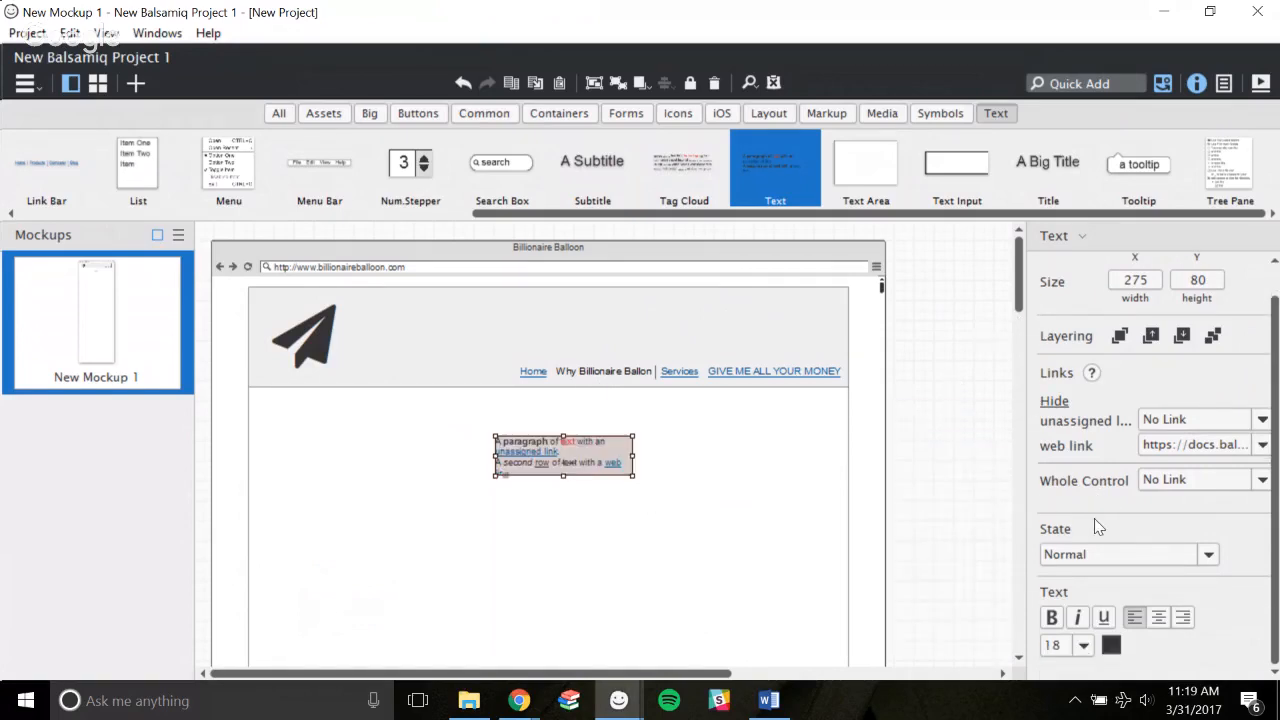
left_click(1051, 618)
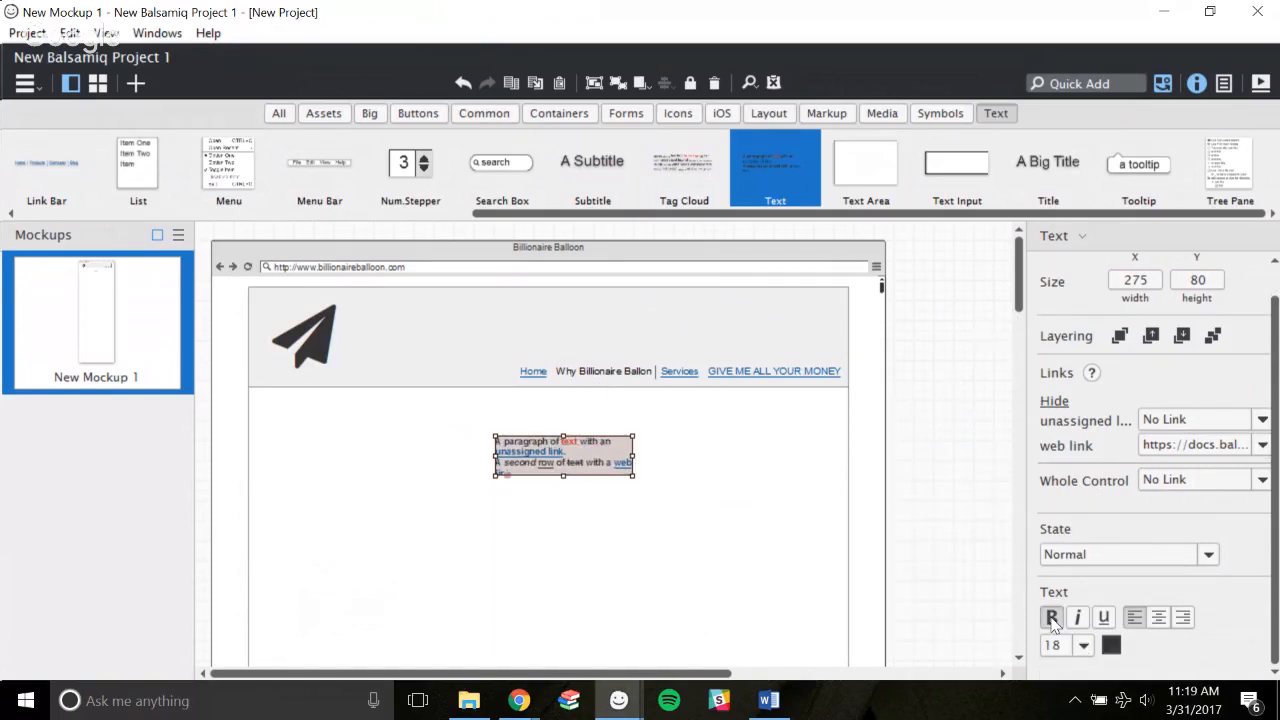
left_click(1051, 618)
left_click(1051, 618)
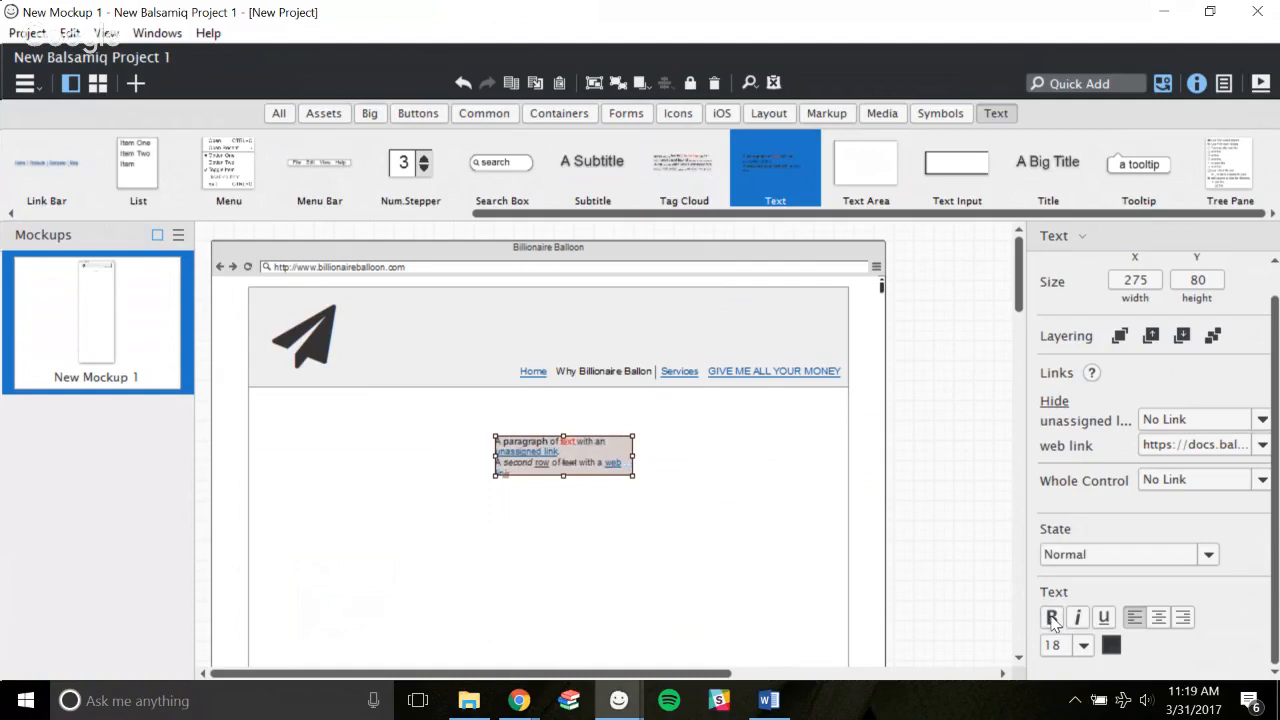
left_click(1051, 618)
left_click(1051, 618)
left_click(1051, 618)
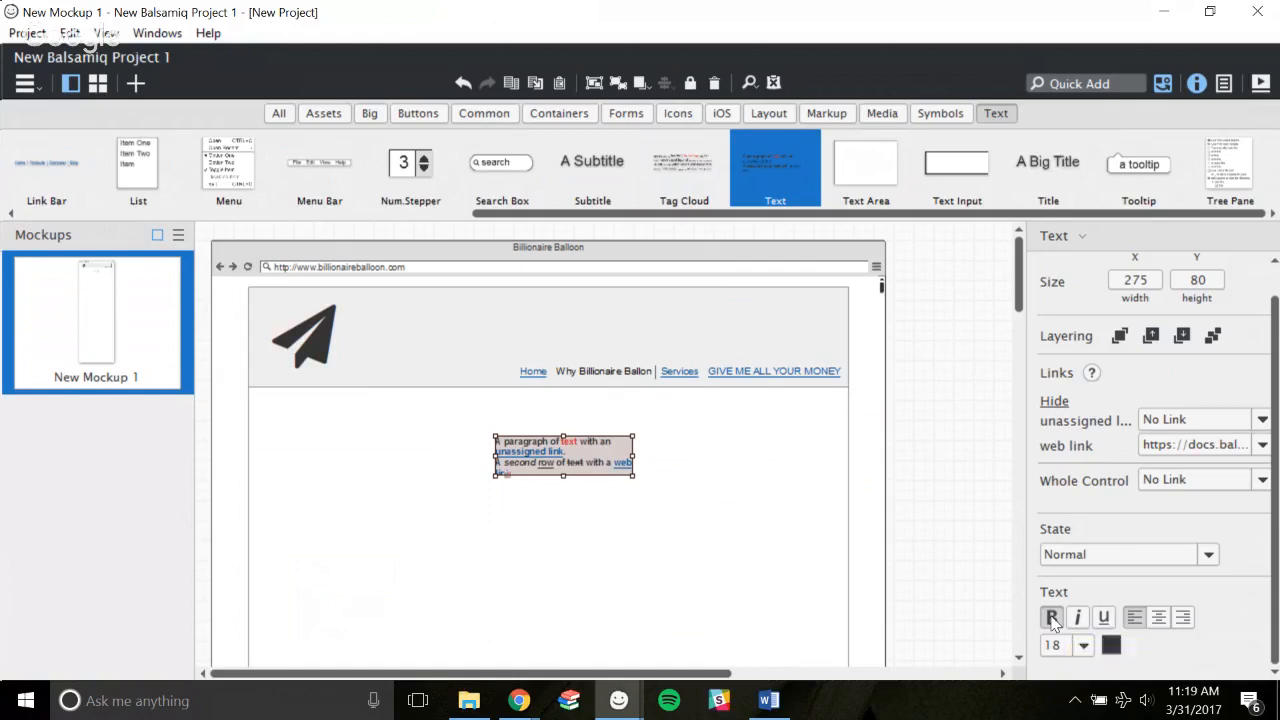
left_click(1051, 618)
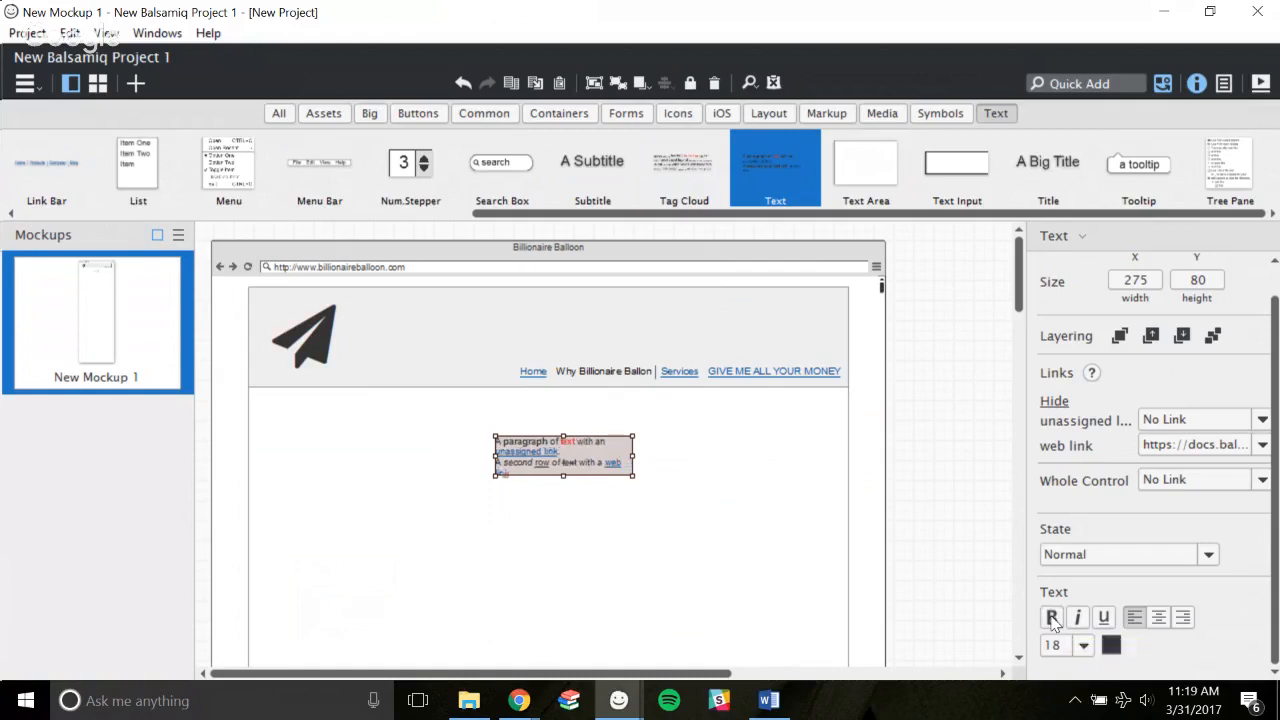
Set the Text control's font size to 24 and enlarge it to about 491 by 176.
left_click(1105, 620)
left_click(1083, 645)
left_click(1055, 503)
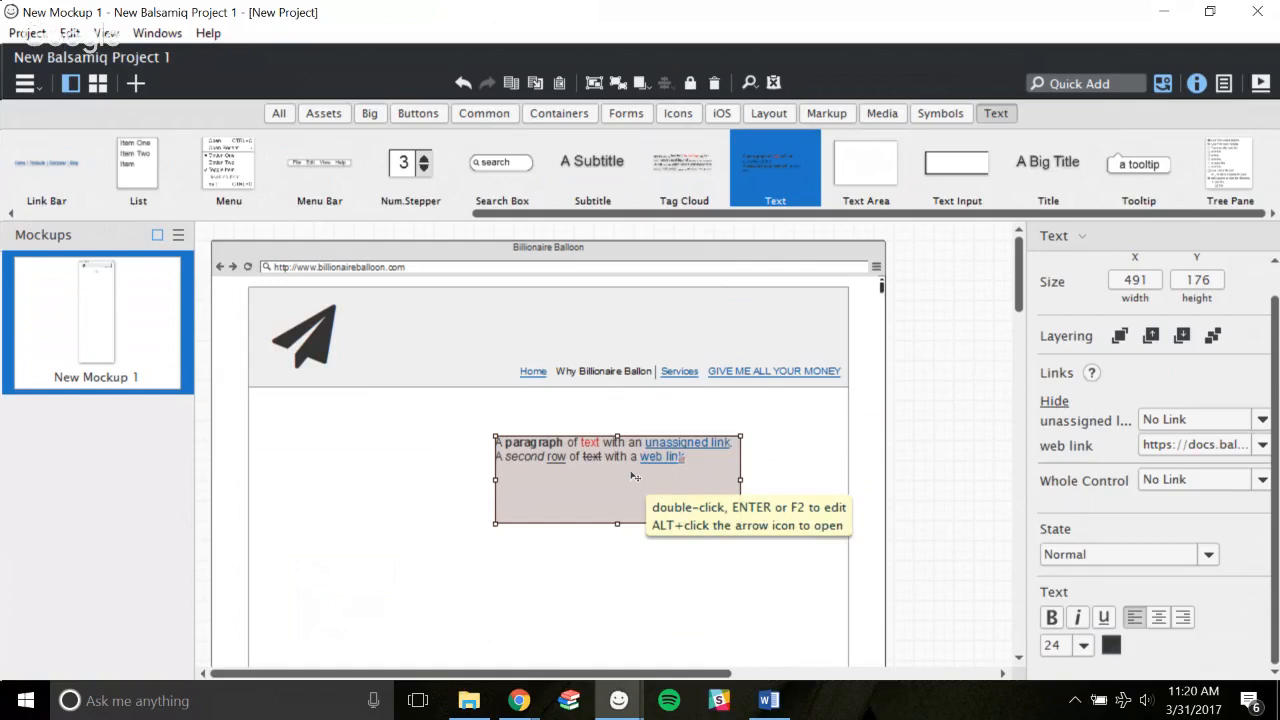
Insert a bold first line marked up as "*bold copy*" above the sample paragraph, separated by blank lines.
double_click(659, 476)
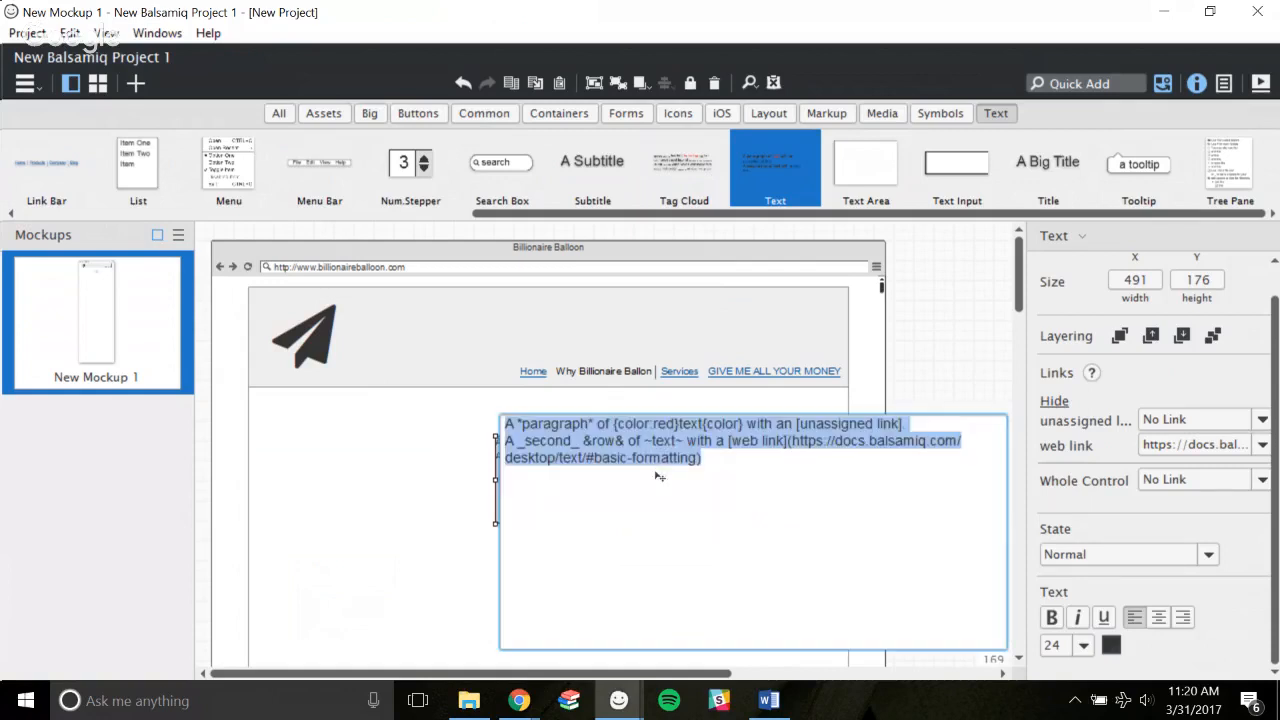
left_click(691, 488)
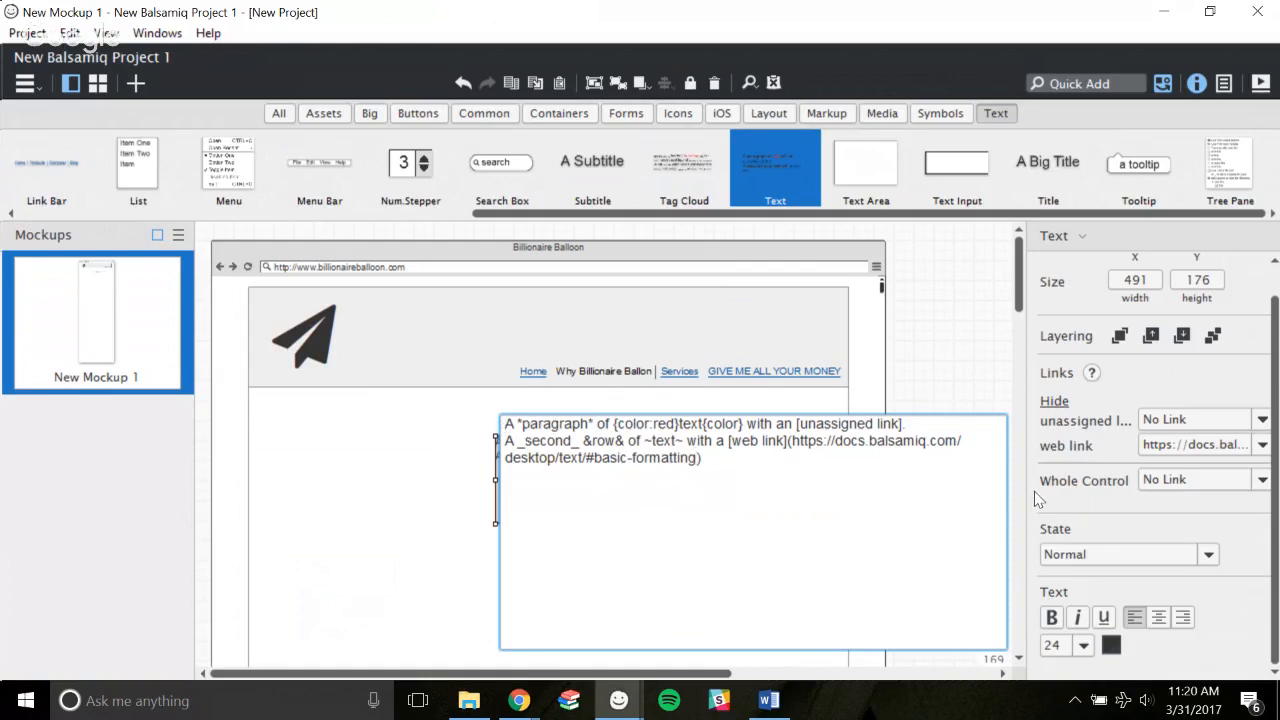
key("Return")
key("Return")
key("Return")
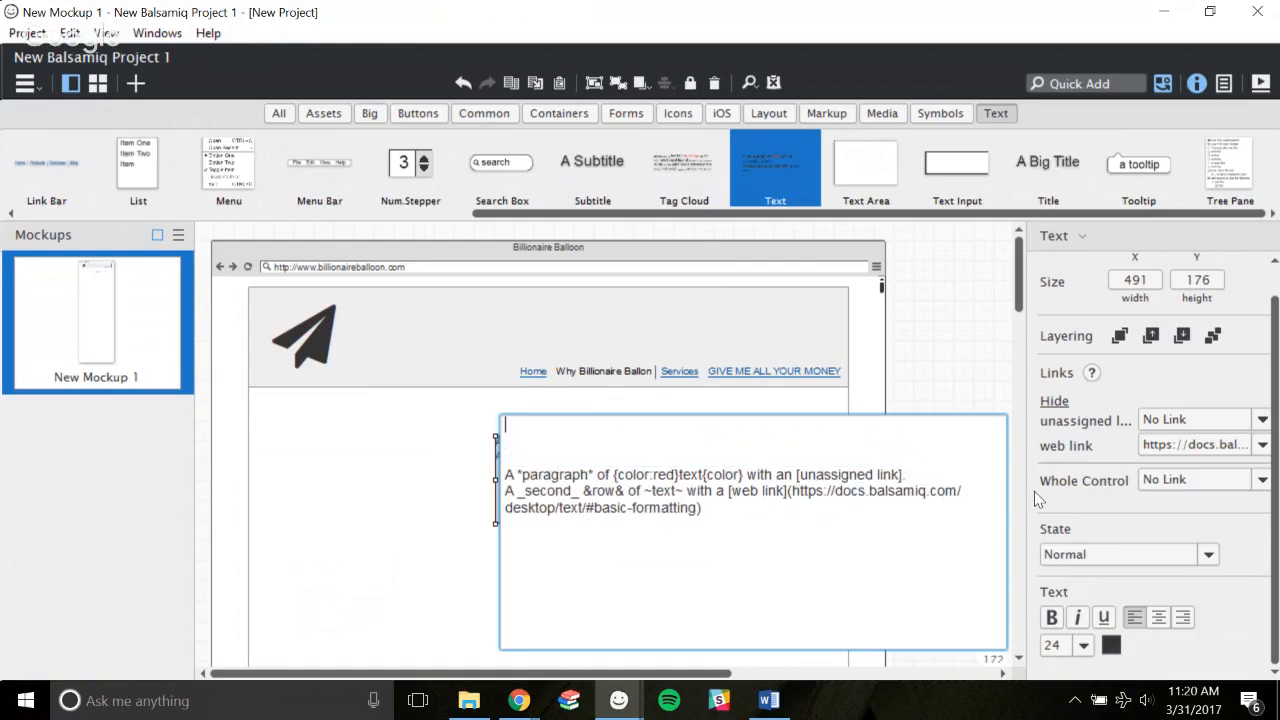
type("*bold copy*")
left_click(1257, 11)
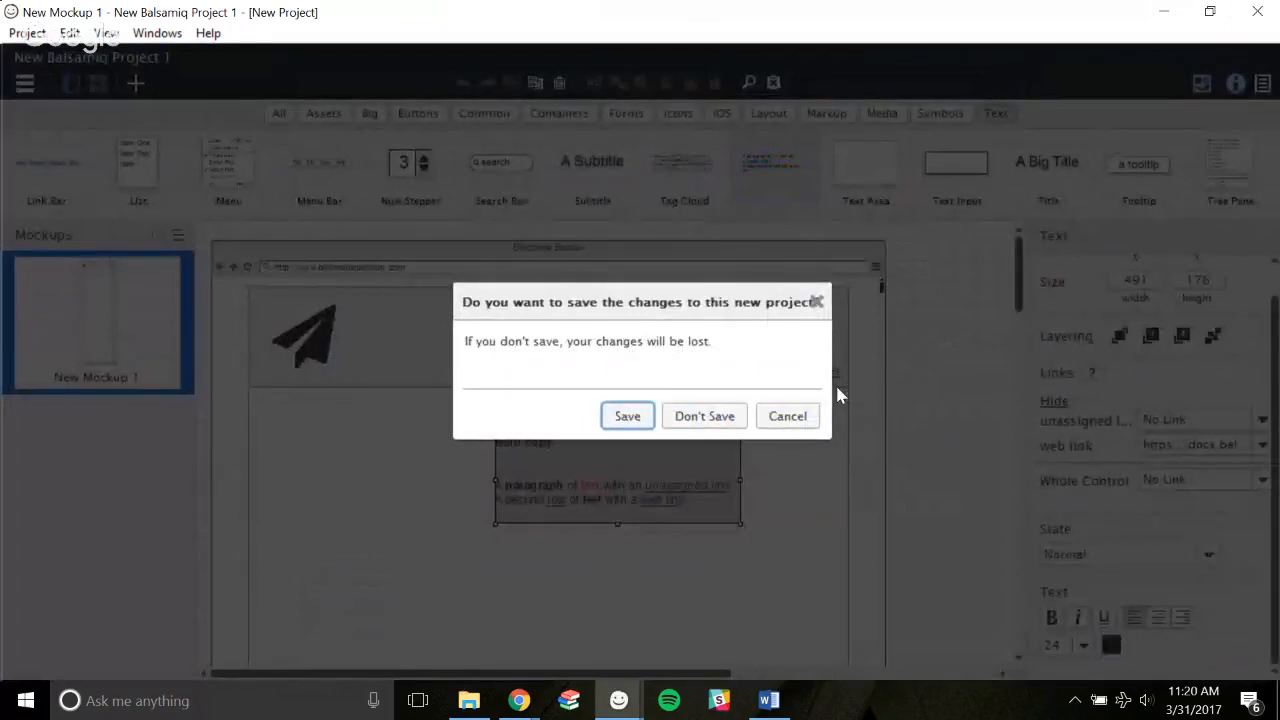
left_click(787, 416)
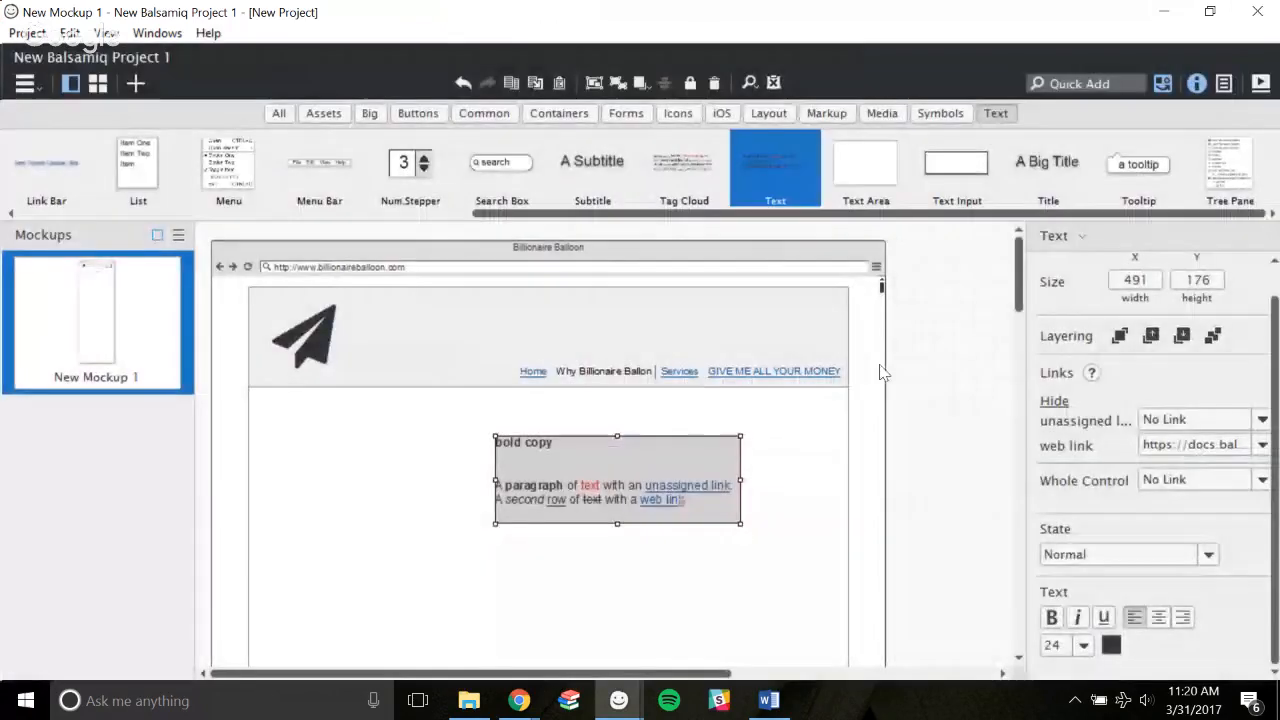
Insert the line "{size:40}Billionaire ballon" above the bold copy line in the Text control.
double_click(519, 472)
left_click(512, 441)
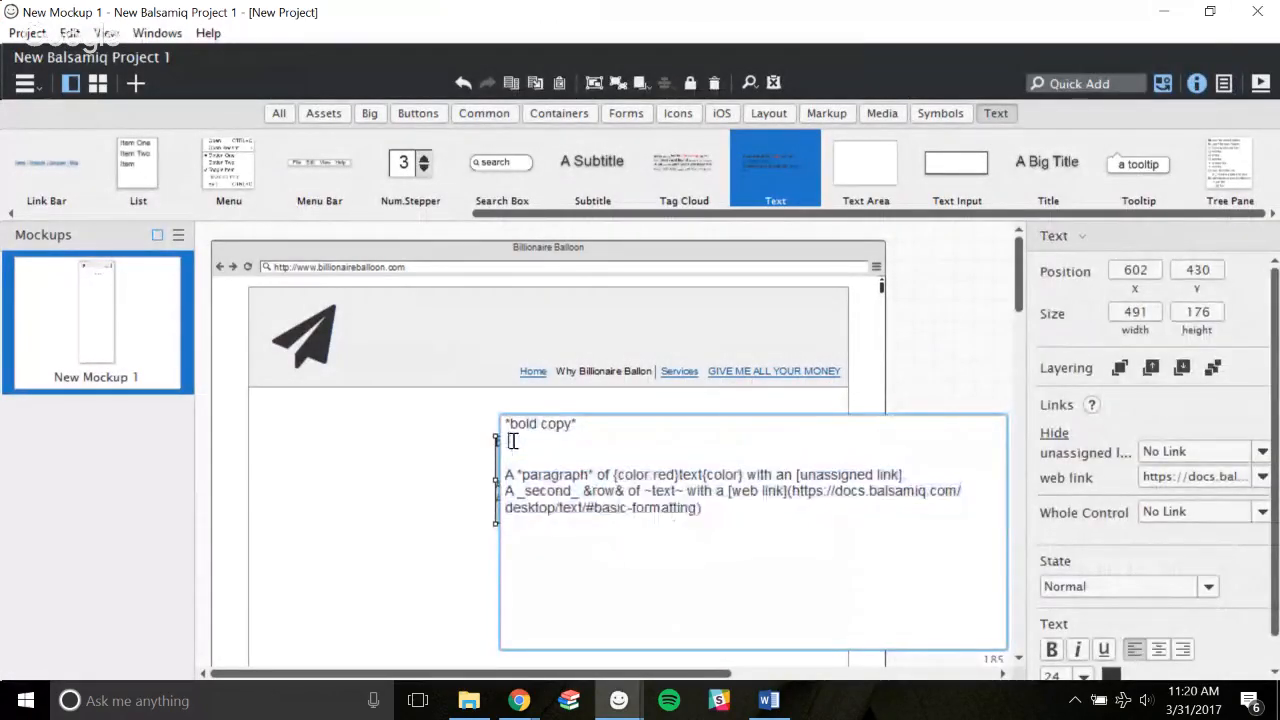
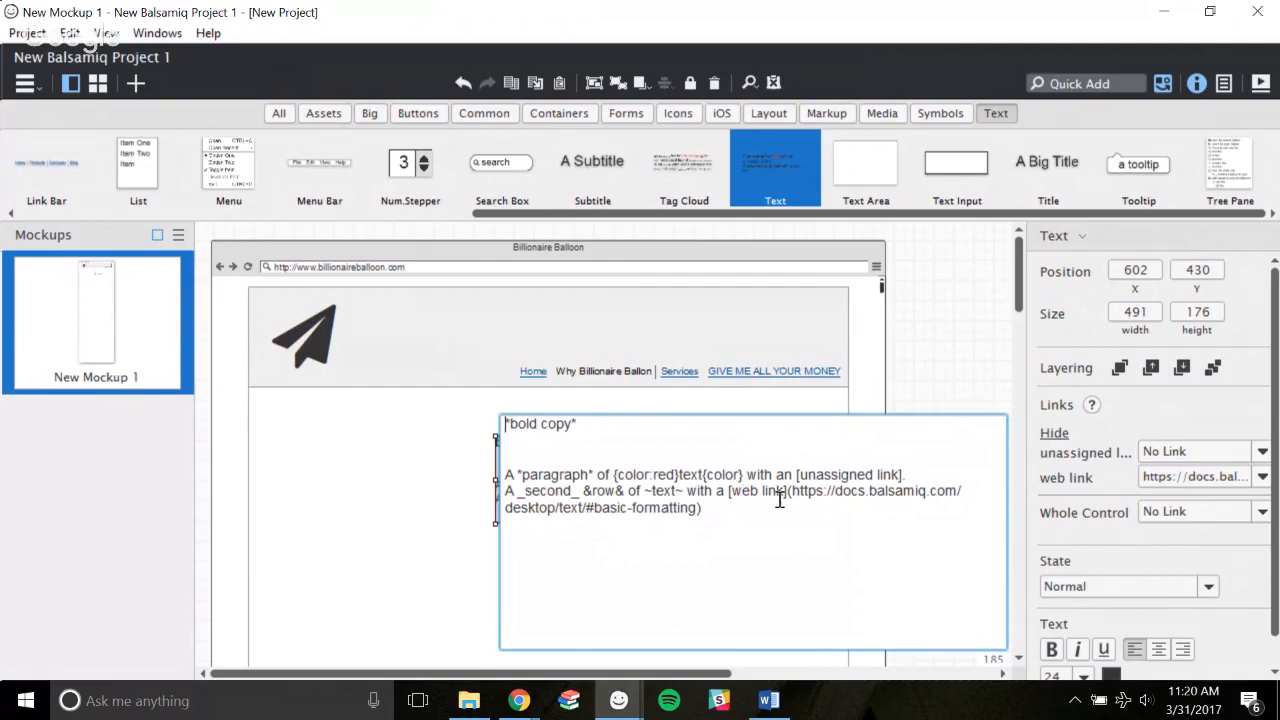
key("Return")
key("Return")
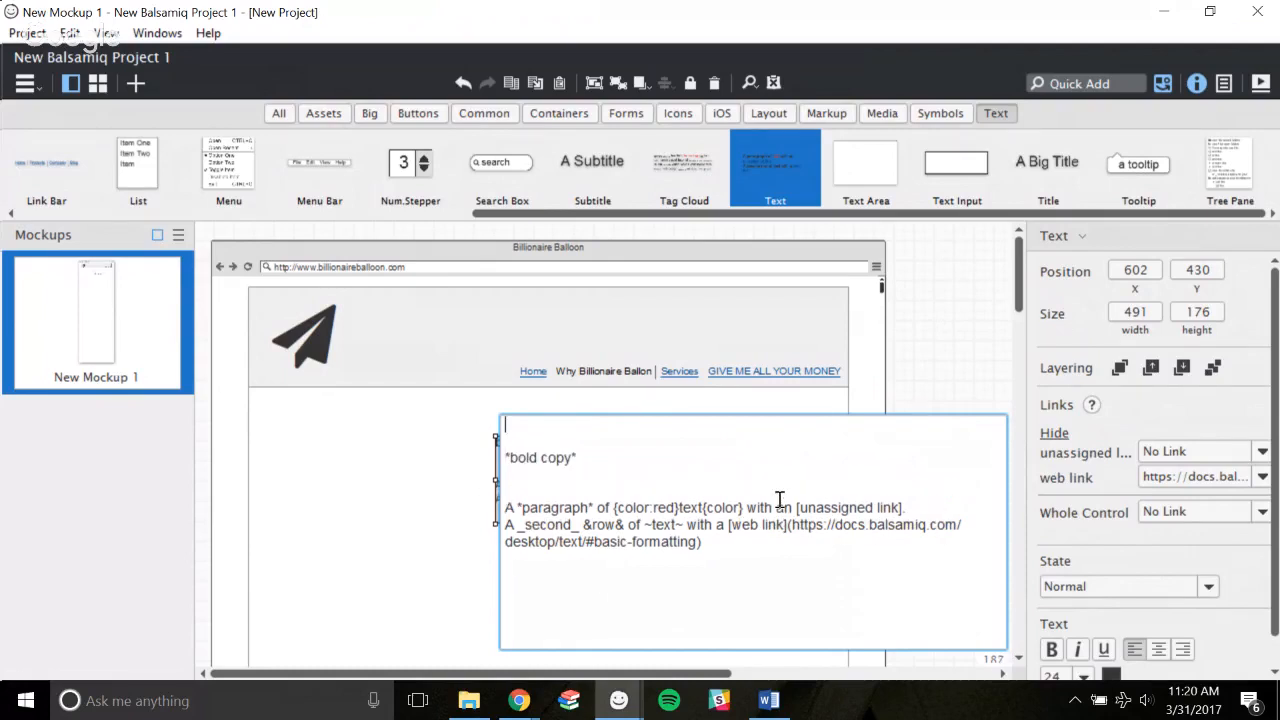
type("{size")
key("BackSpace")
key("BackSpace")
key("BackSpace")
key("BackSpace")
key("BackSpace")
key("BackSpace")
type("P")
type("size")
type(":40")
type("}B")
type("illionare")
key("BackSpace")
key("BackSpace")
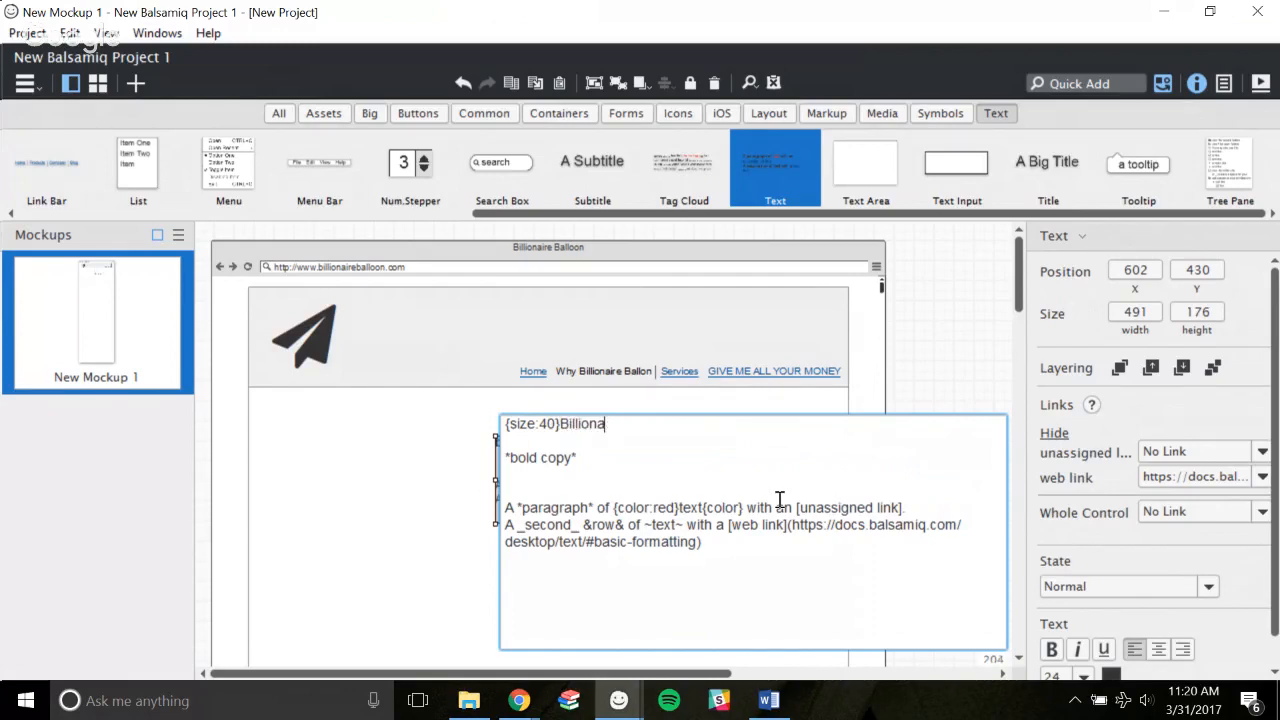
type("ire ballon")
left_click(918, 400)
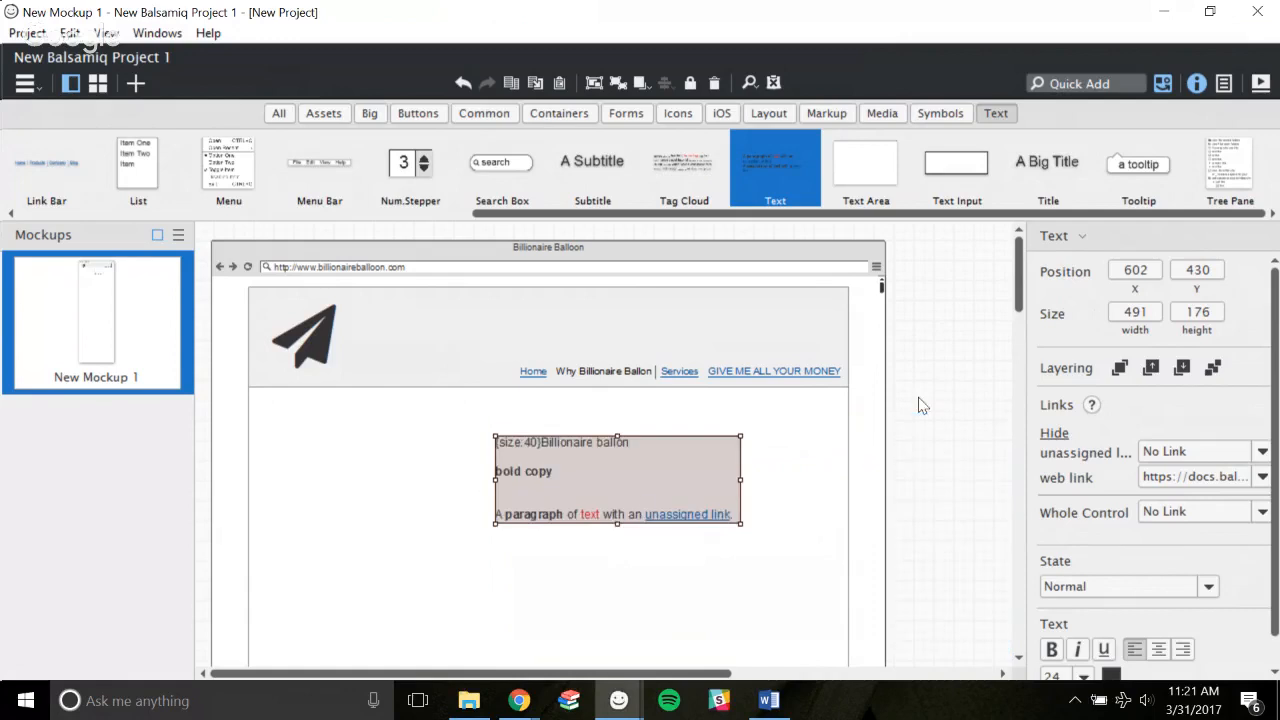
End the Billionaire ballon line with a {size} tag and move the Text control to about X 514, Y 442.
double_click(561, 474)
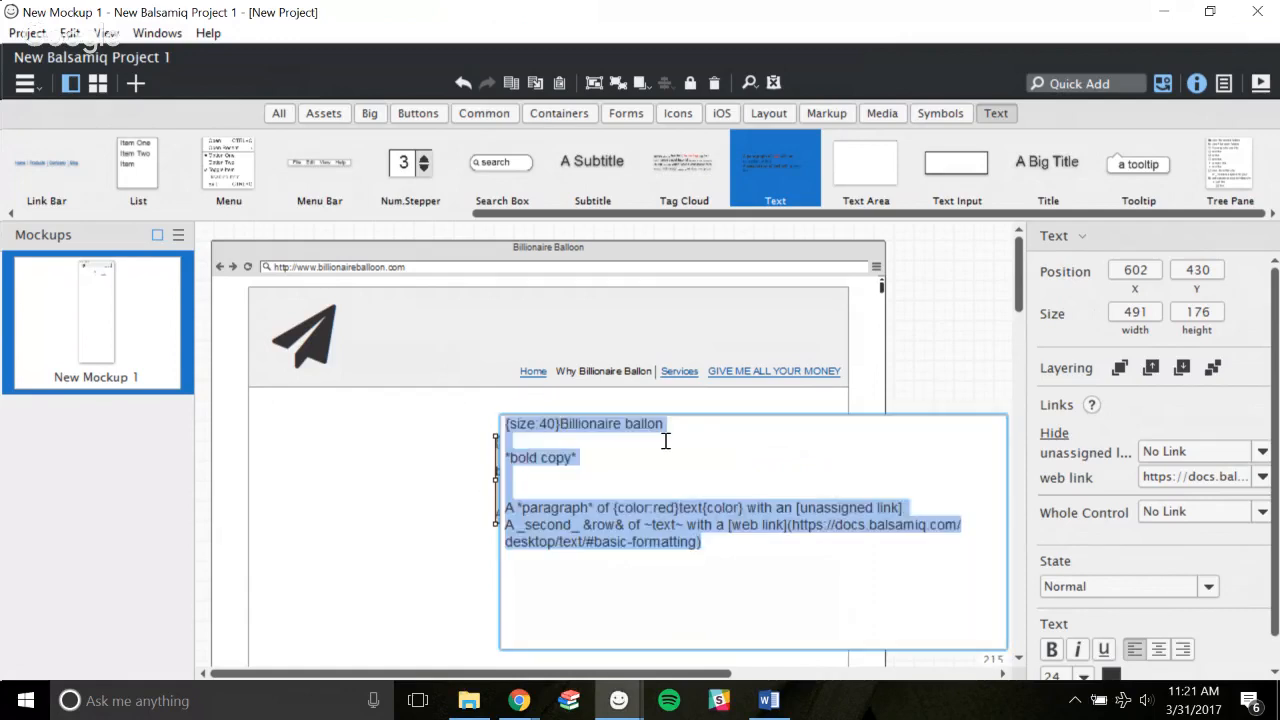
left_click(728, 434)
type("{+s")
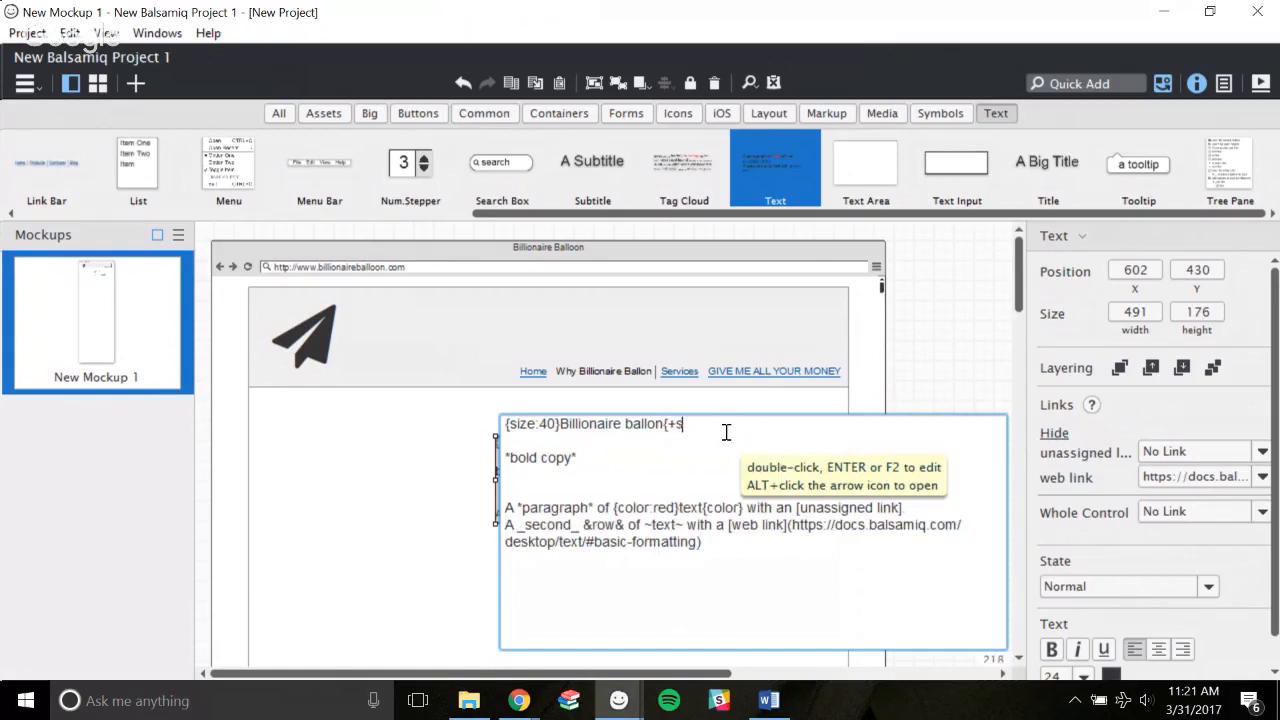
key("BackSpace")
type("size}")
key("ctrl+Return")
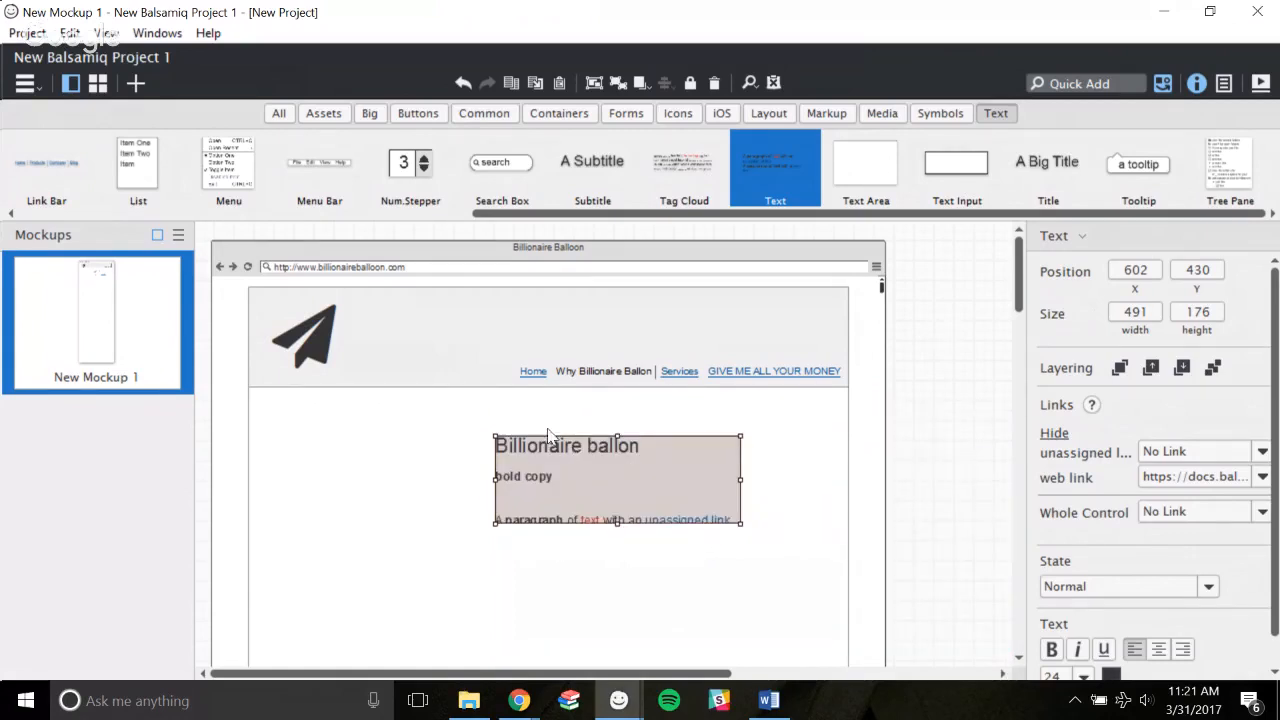
left_click_drag(635, 470, 531, 483)
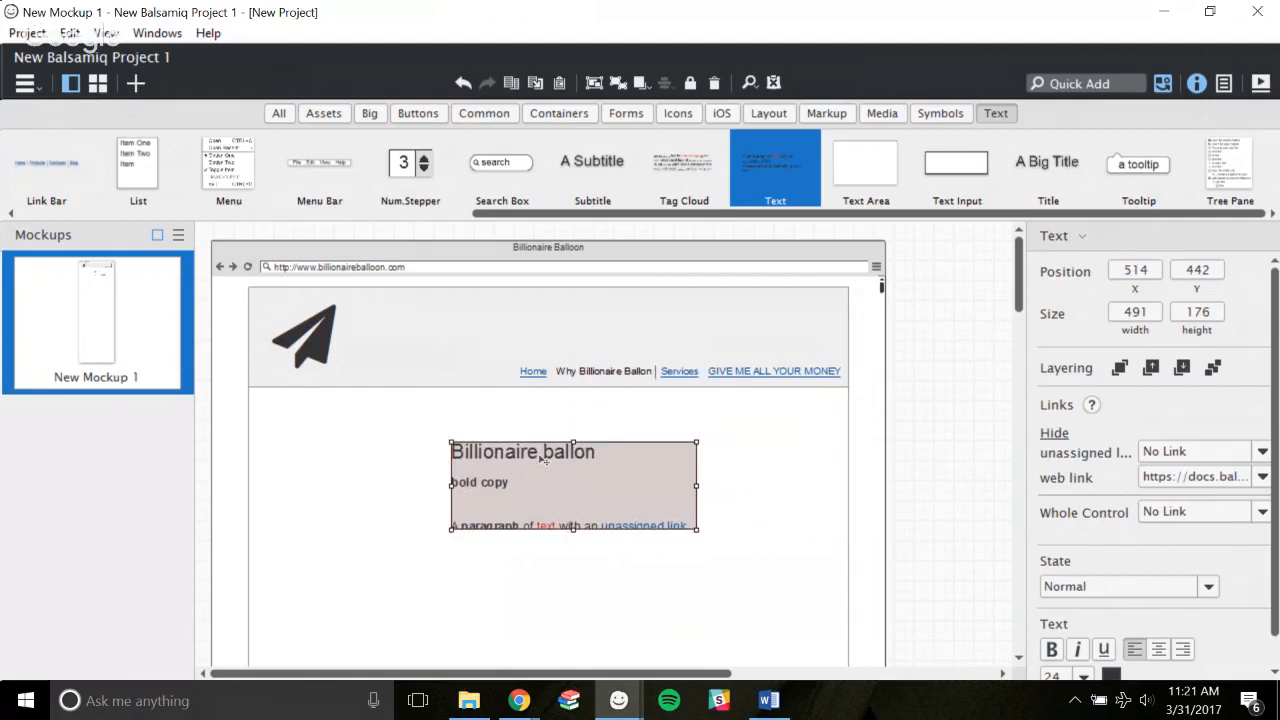
Add a size 24 line reading "It's the best way to waste your money!" directly under the Billionaire ballon line using size tags.
double_click(543, 460)
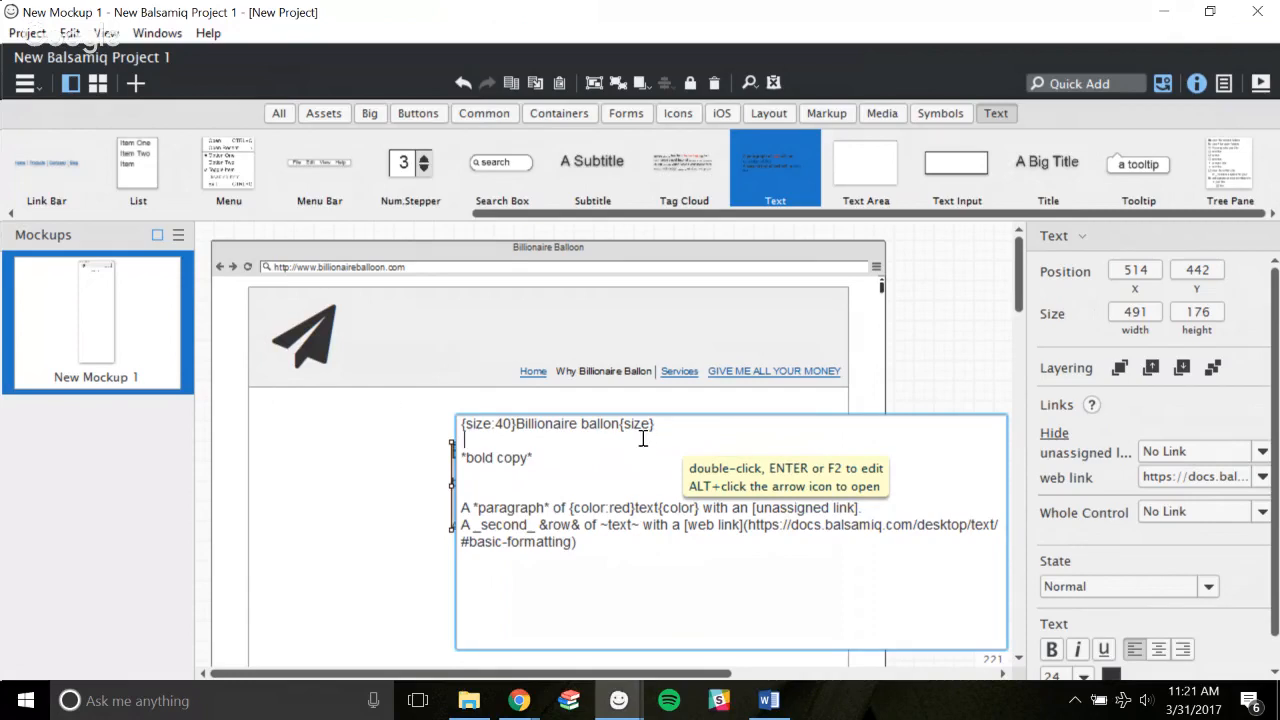
double_click(505, 425)
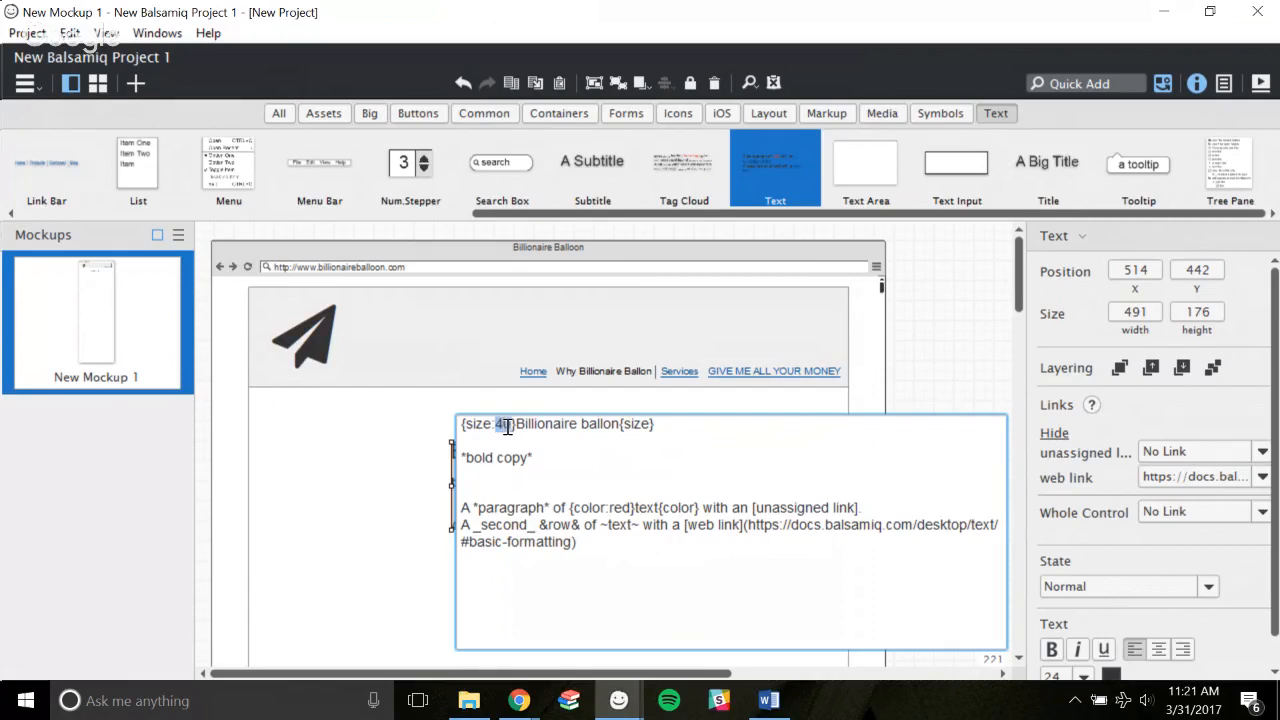
left_click(707, 429)
key("Return")
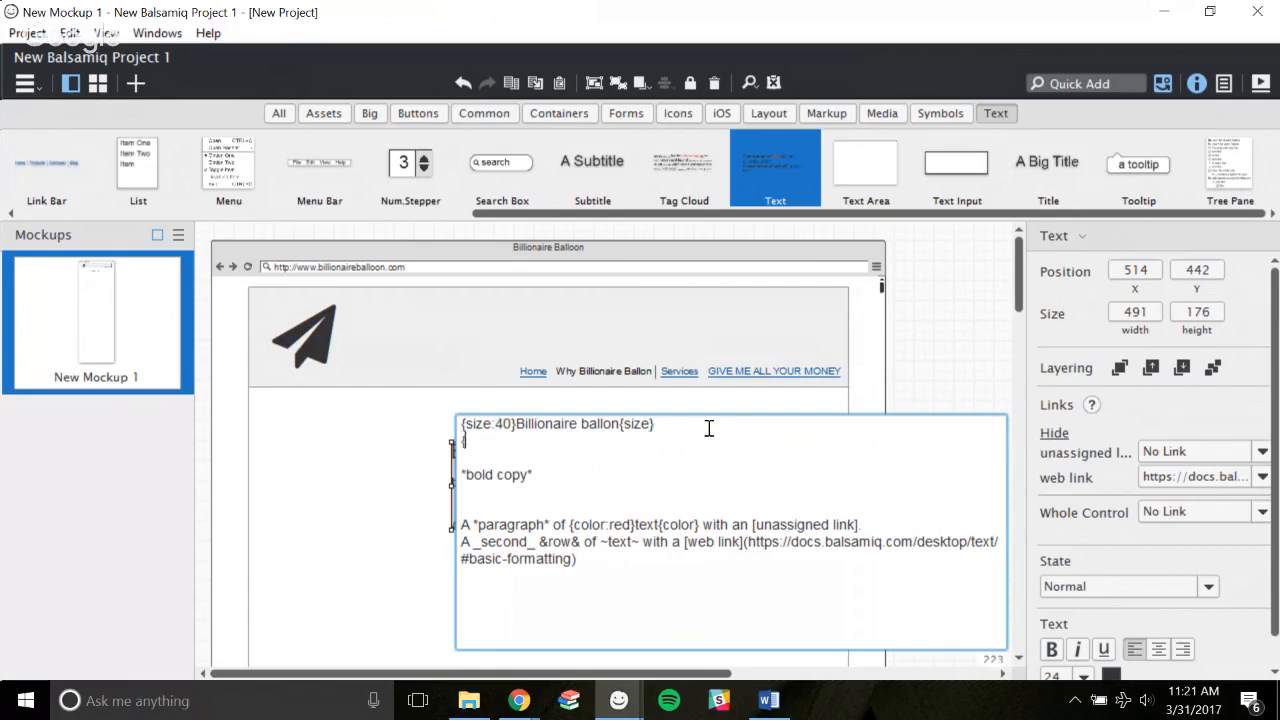
type("{size:24}It's the bestr w")
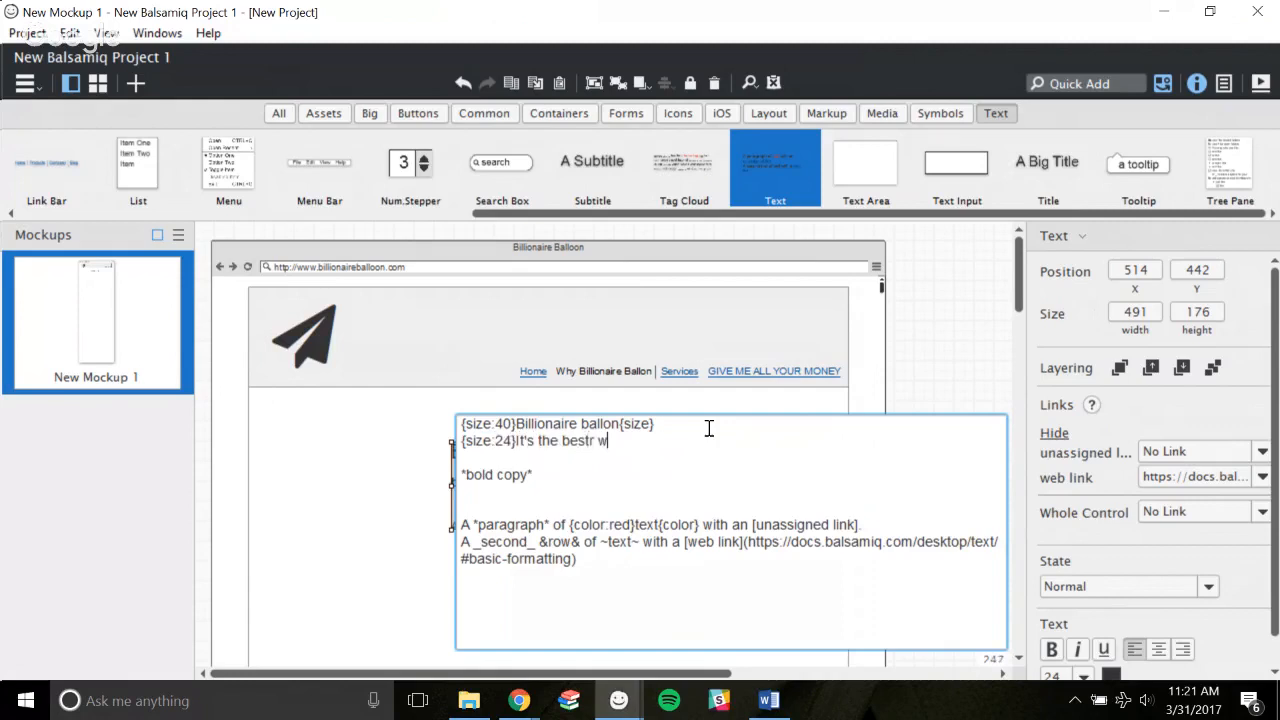
key("BackSpace")
key("BackSpace")
key("BackSpace")
type("way to waste ")
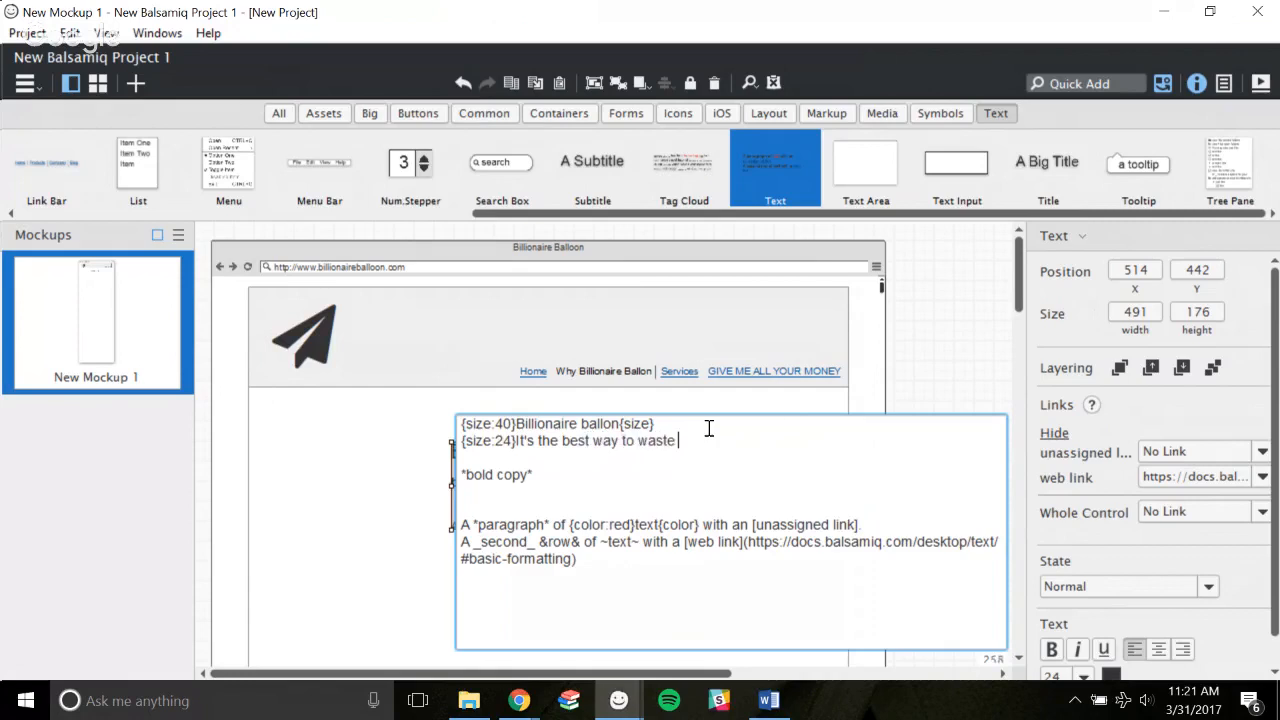
type("your money!{size")
Switch to Word and copy the two-line bold headline "How would you like to soar through the air in a hot air balloon…".
left_click(768, 700)
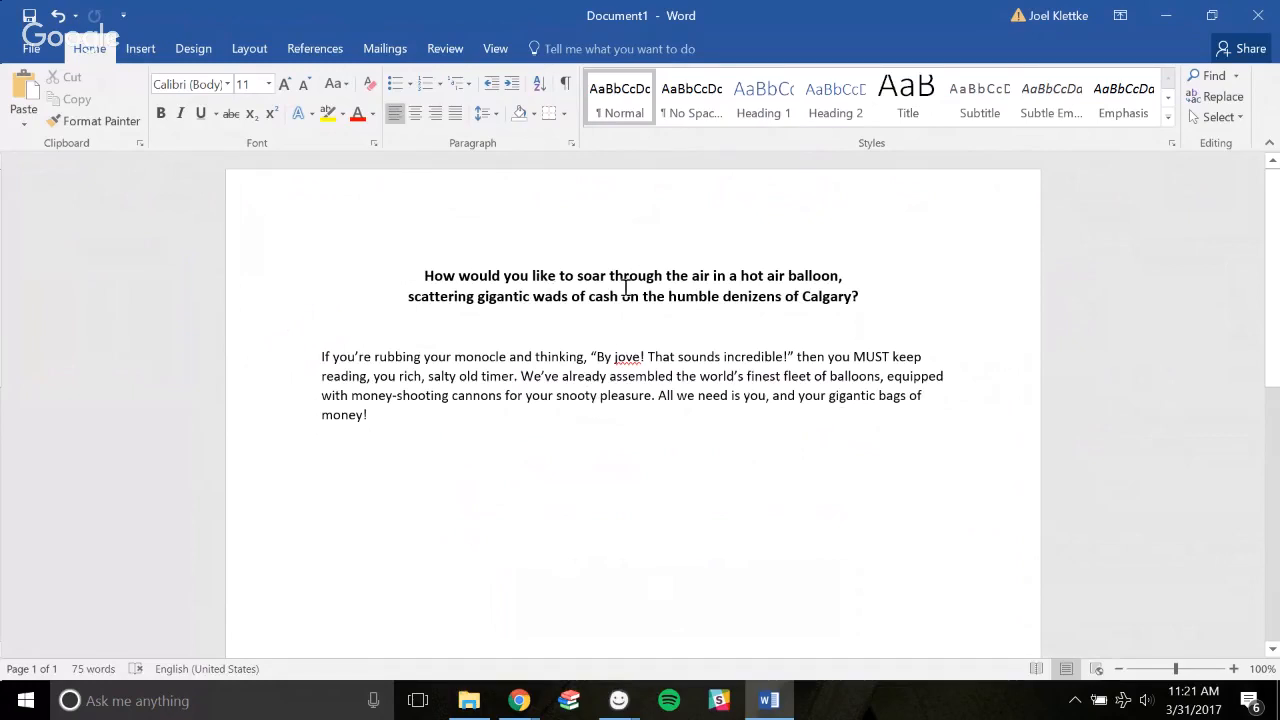
triple_click(706, 290)
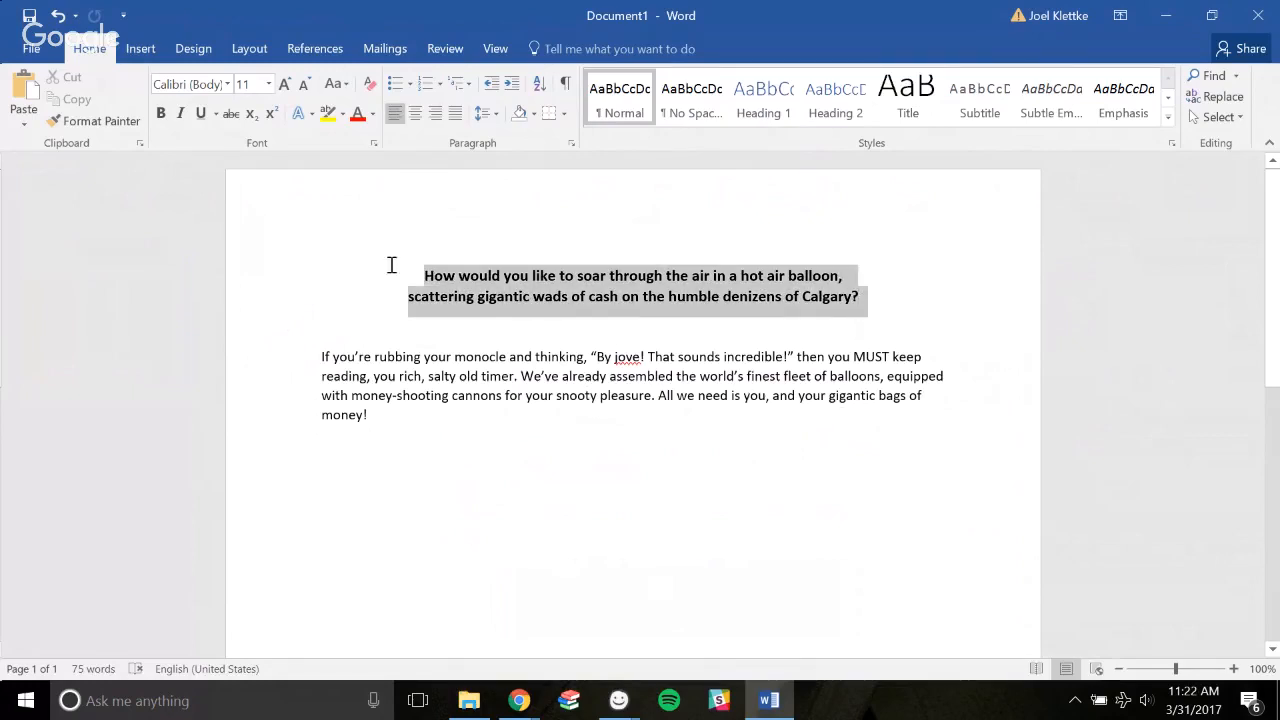
right_click(630, 292)
left_click(664, 330)
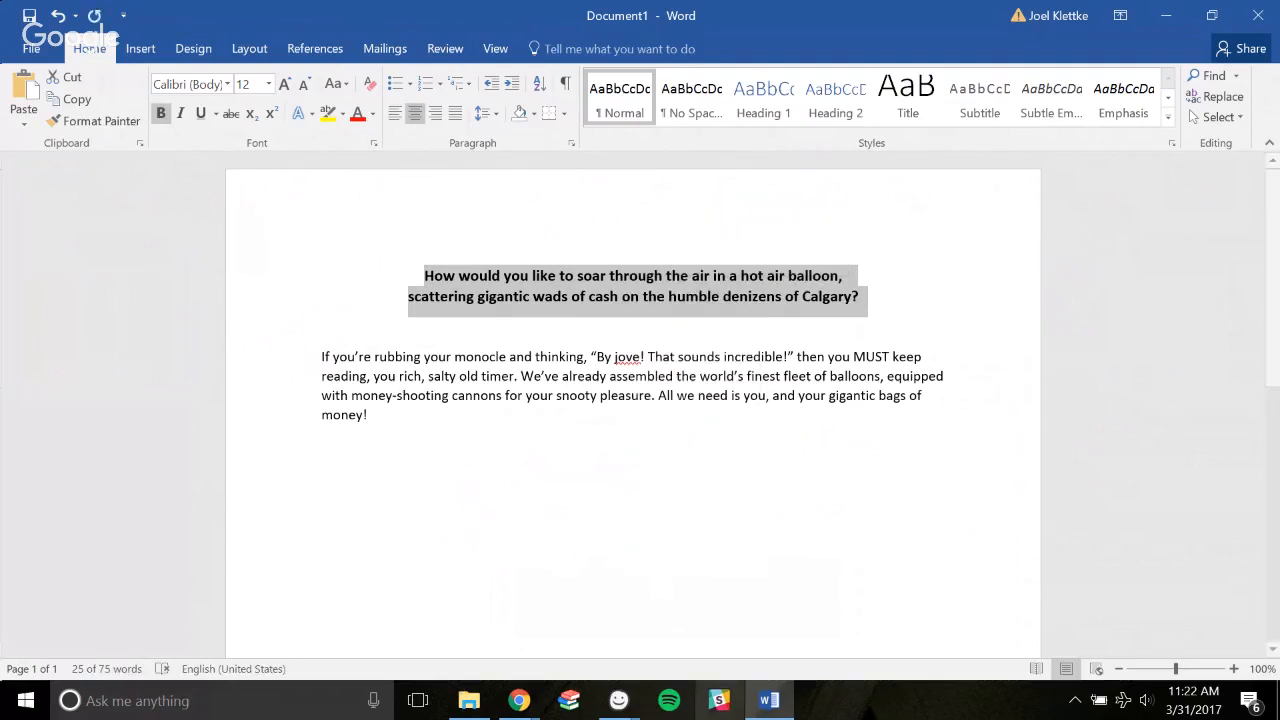
Back in Balsamiq, replace "Billionaire ballon" with the copied headline, keeping the {size:40} tag before it intact.
left_click(619, 700)
left_click(677, 643)
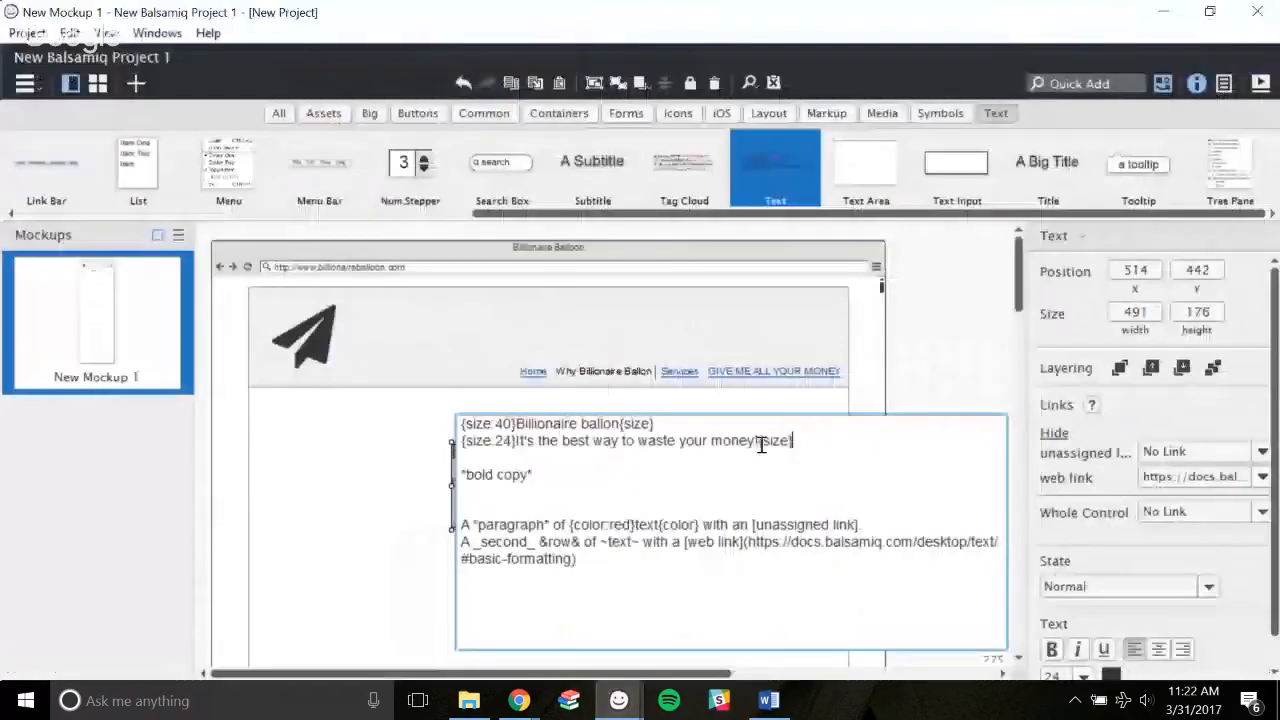
left_click_drag(620, 425, 512, 425)
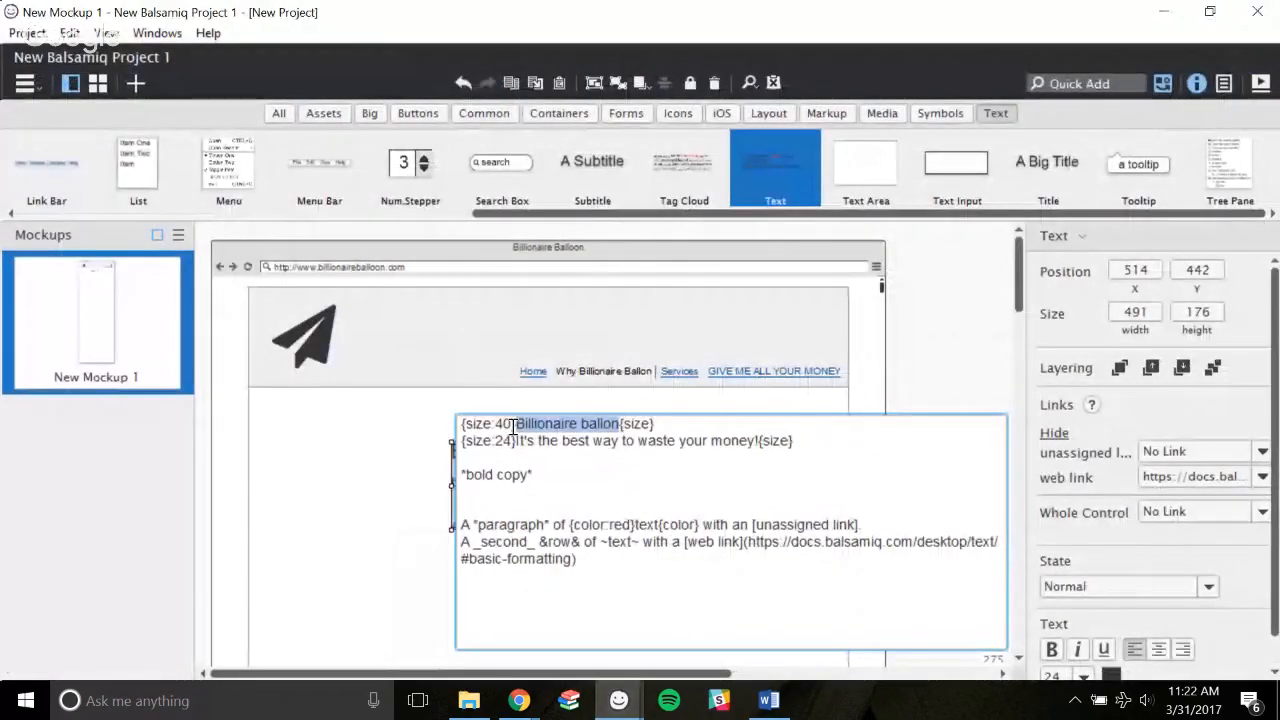
key("ctrl+v")
key("ctrl+a")
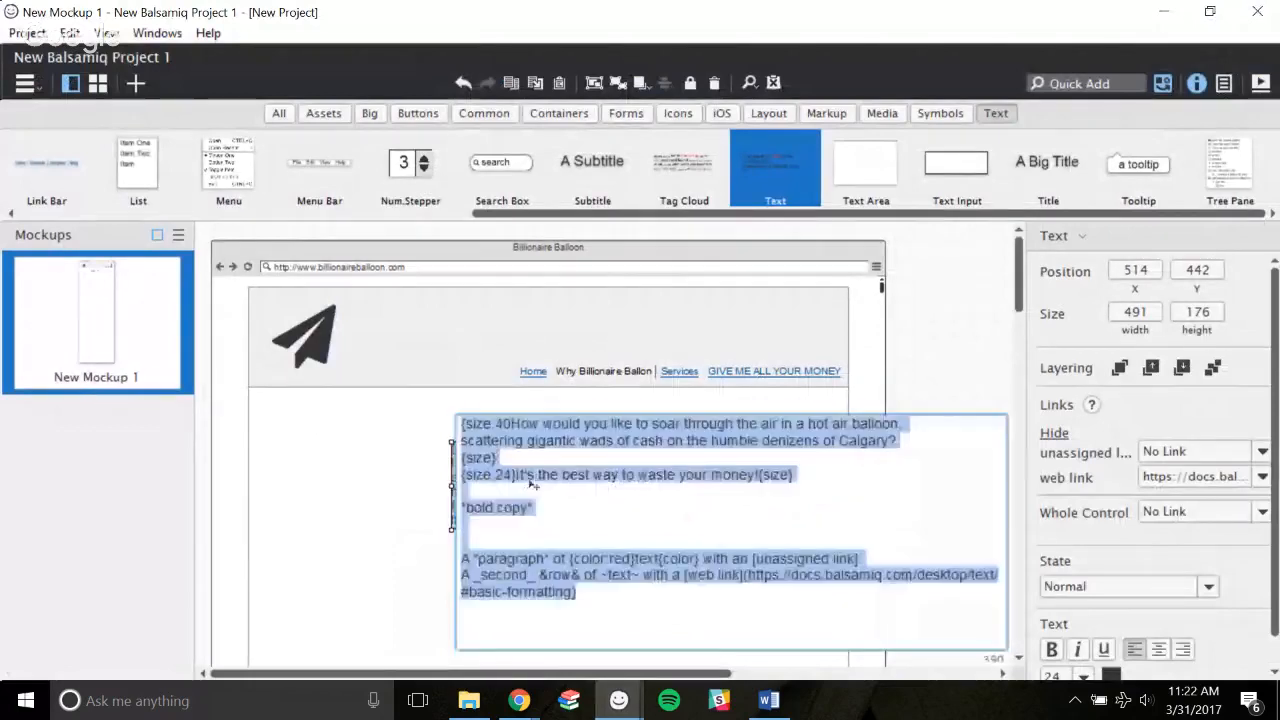
left_click(511, 424)
type("}")
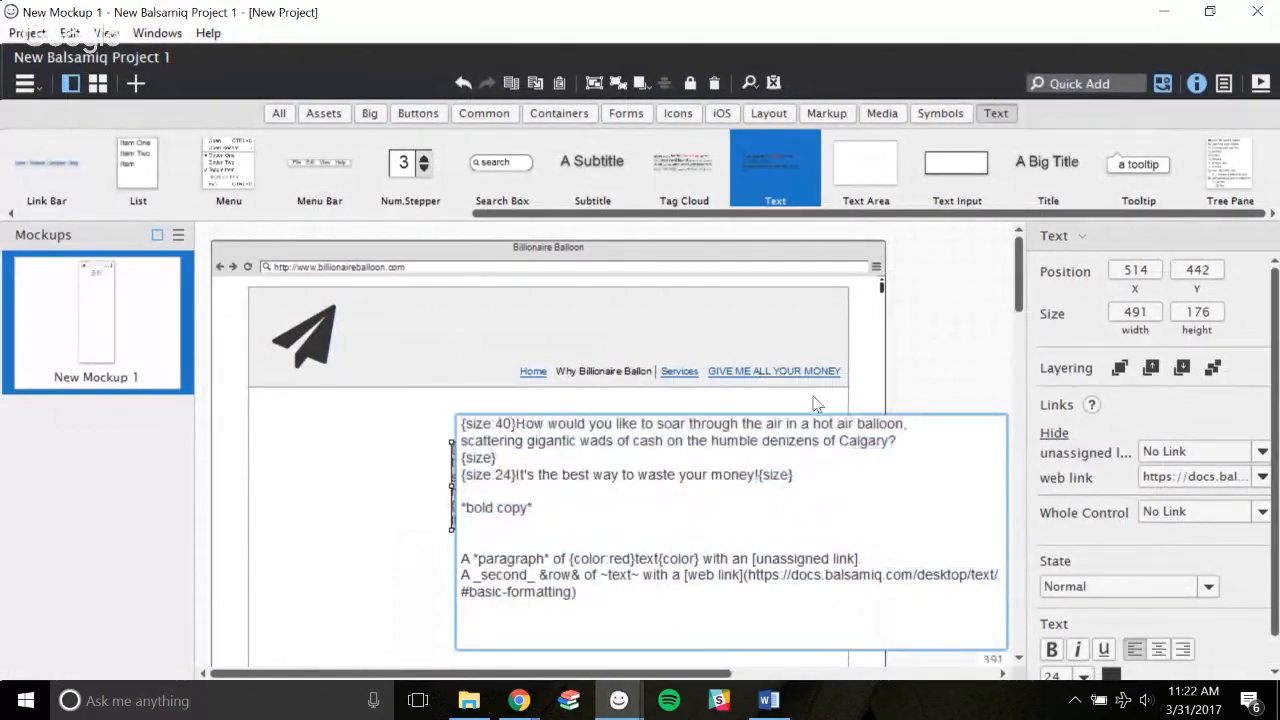
left_click(921, 360)
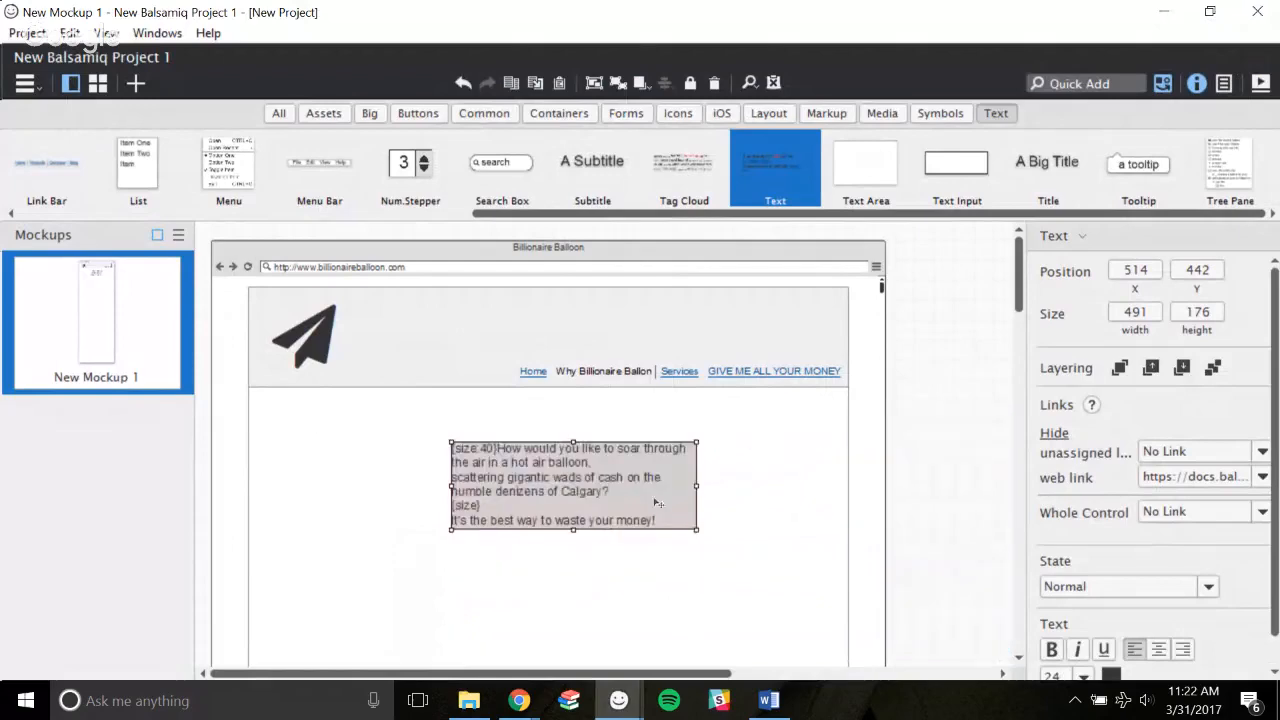
Pull the stray {size} tag up to directly follow "Calgary?" and add a blank line below the headline.
double_click(563, 497)
left_click(460, 456)
key("BackSpace")
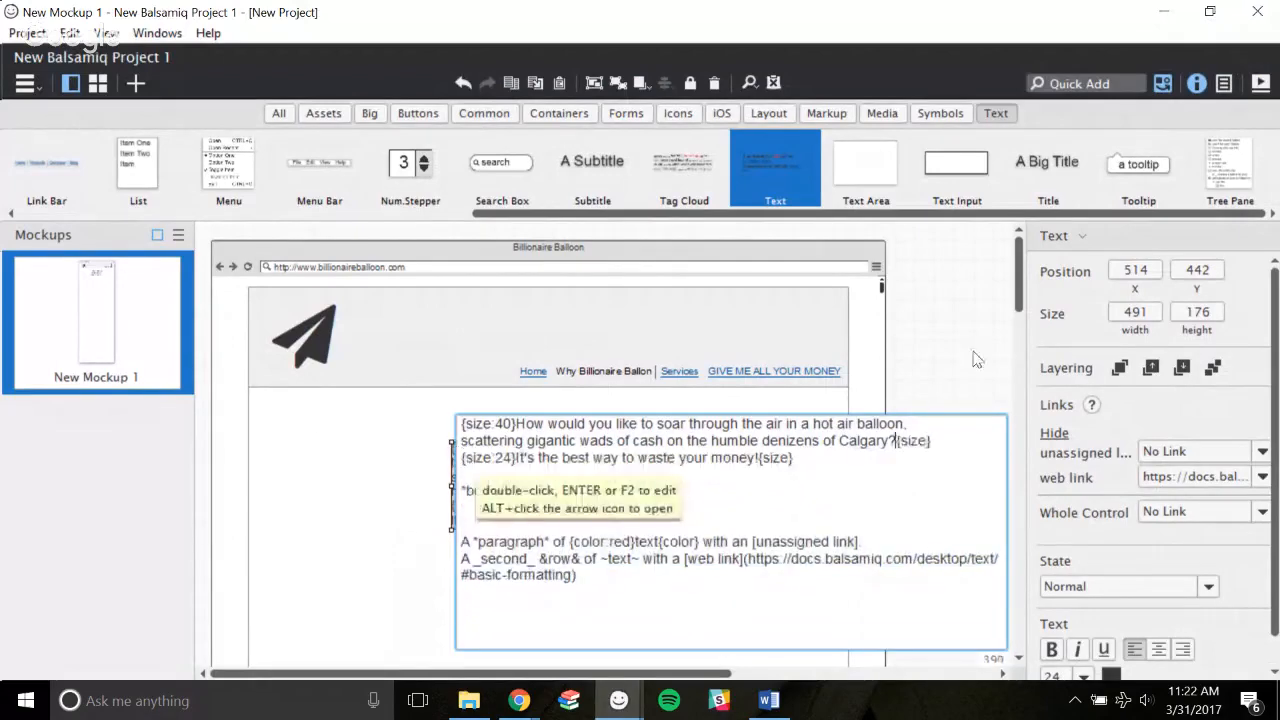
left_click(940, 342)
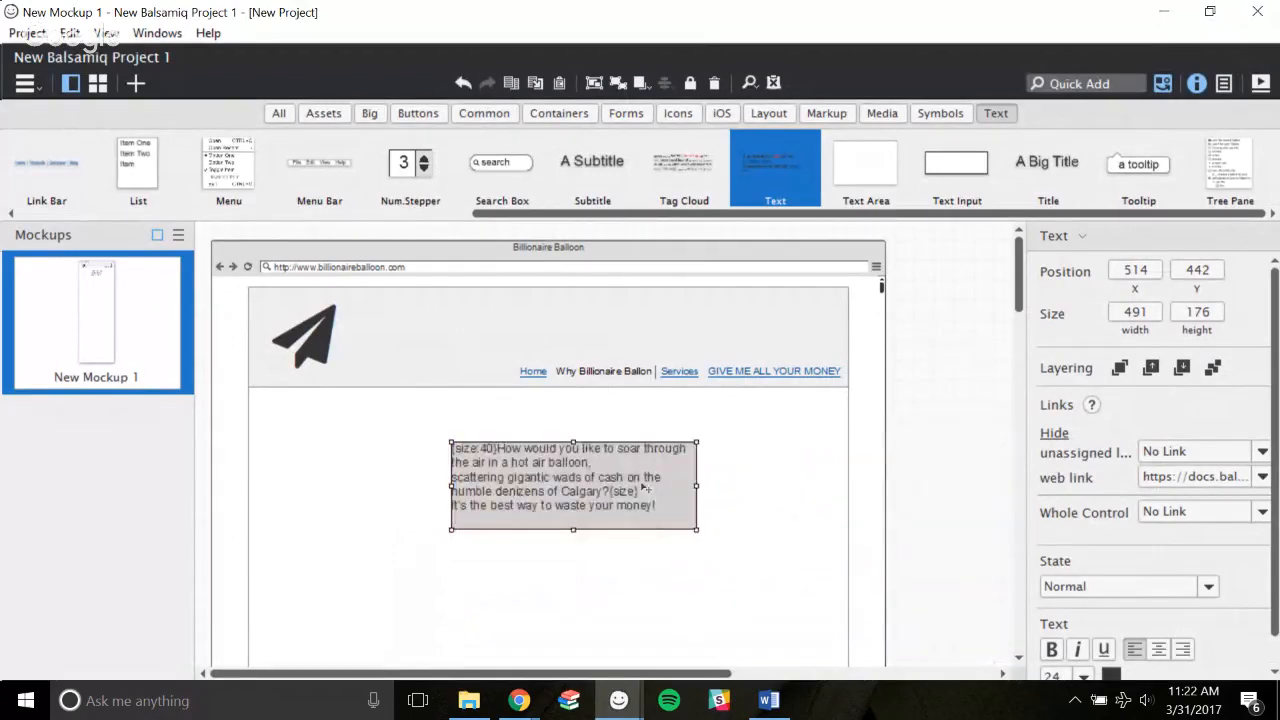
double_click(830, 467)
left_click(830, 467)
left_click(938, 441)
key("Return")
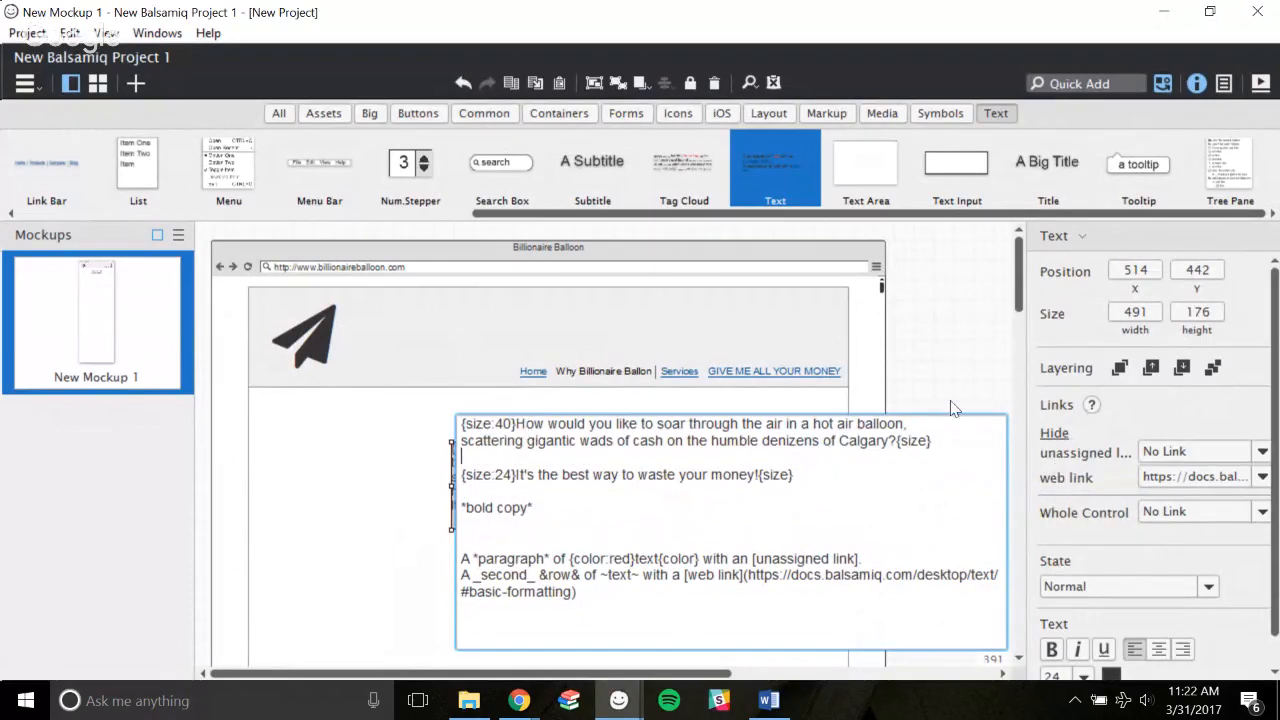
Move the {size} tag from after "Calgary?" to the end of the first headline line, after "balloon,".
left_click_drag(932, 441, 893, 441)
key("BackSpace")
left_click(911, 426)
key("ctrl+v")
left_click(1004, 360)
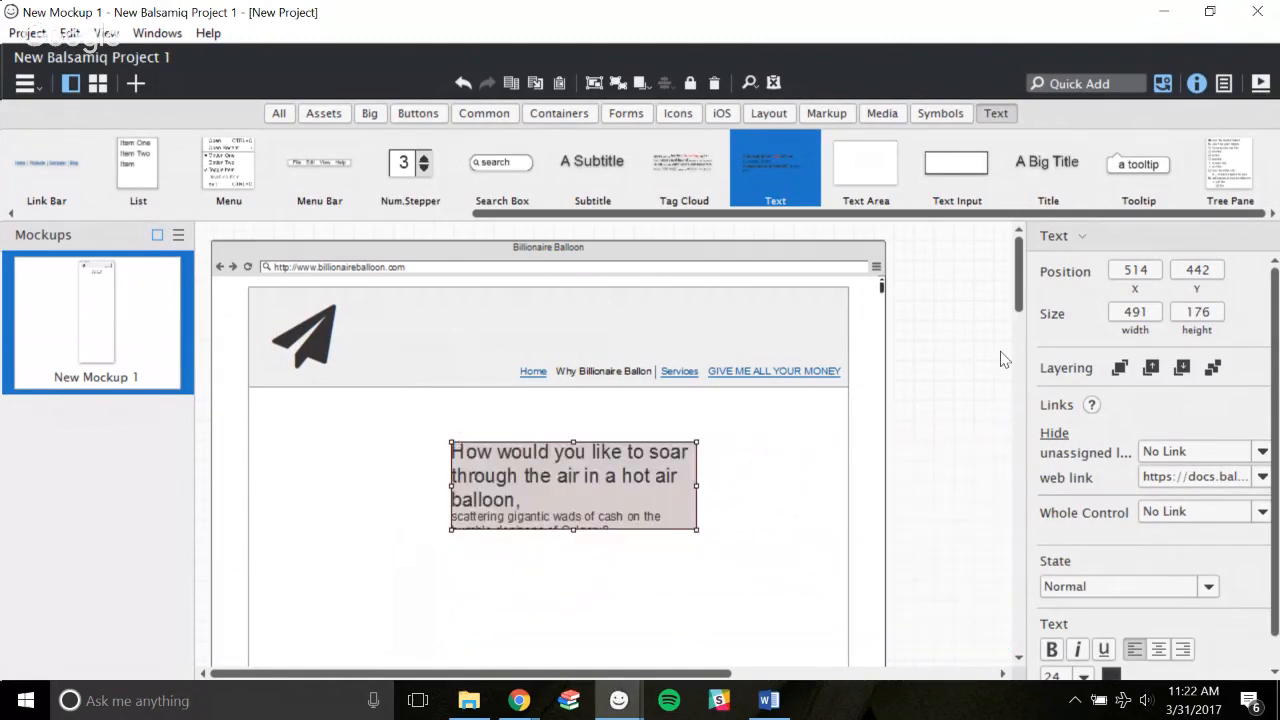
Wrap the second headline line, "scattering gigantic wads of cash on the humble denizens of Calgary?", in its own {size:40} and {size} tags.
double_click(624, 500)
left_click(508, 424)
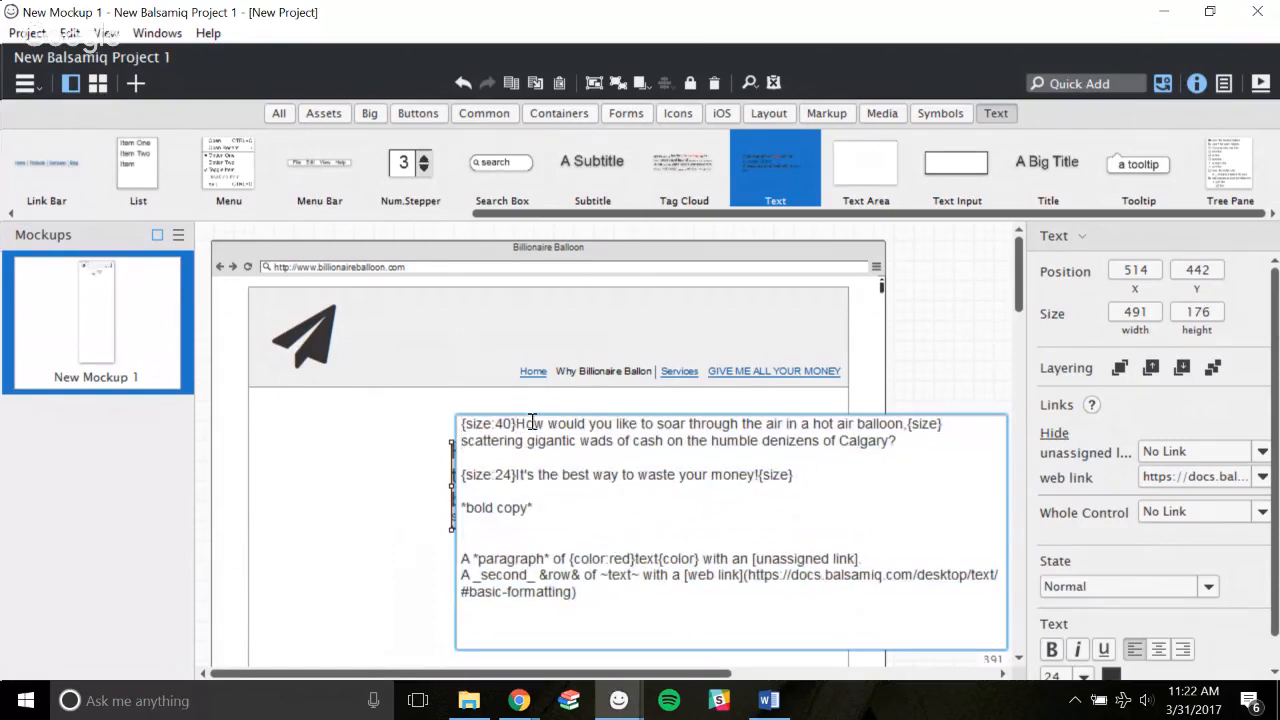
left_click_drag(515, 424, 461, 424)
left_click(462, 441)
key("ctrl+v")
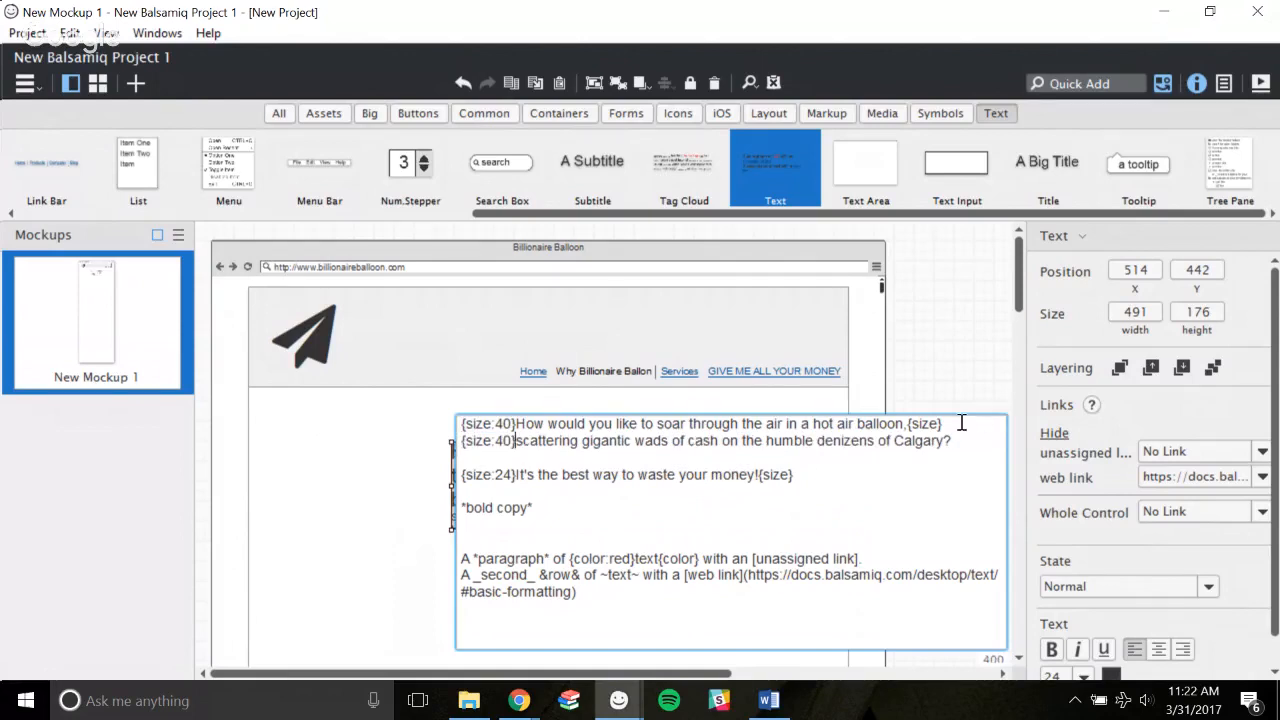
left_click_drag(963, 424, 910, 424)
key("ctrl+c")
left_click(964, 442)
key("ctrl+v")
left_click(932, 360)
Enlarge the Text control to about 1173 by 342 and place it below the header at about X 123, Y 378.
left_click_drag(455, 530, 322, 593)
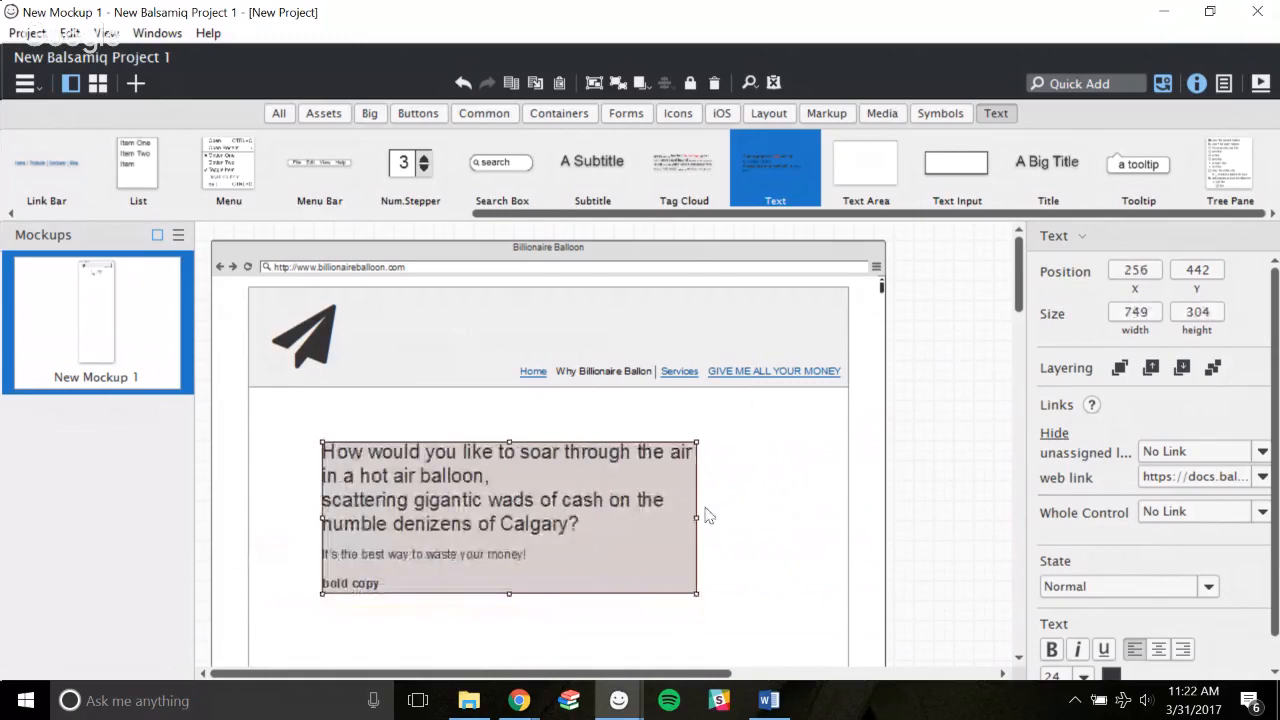
left_click_drag(697, 593, 908, 614)
left_click_drag(632, 503, 568, 477)
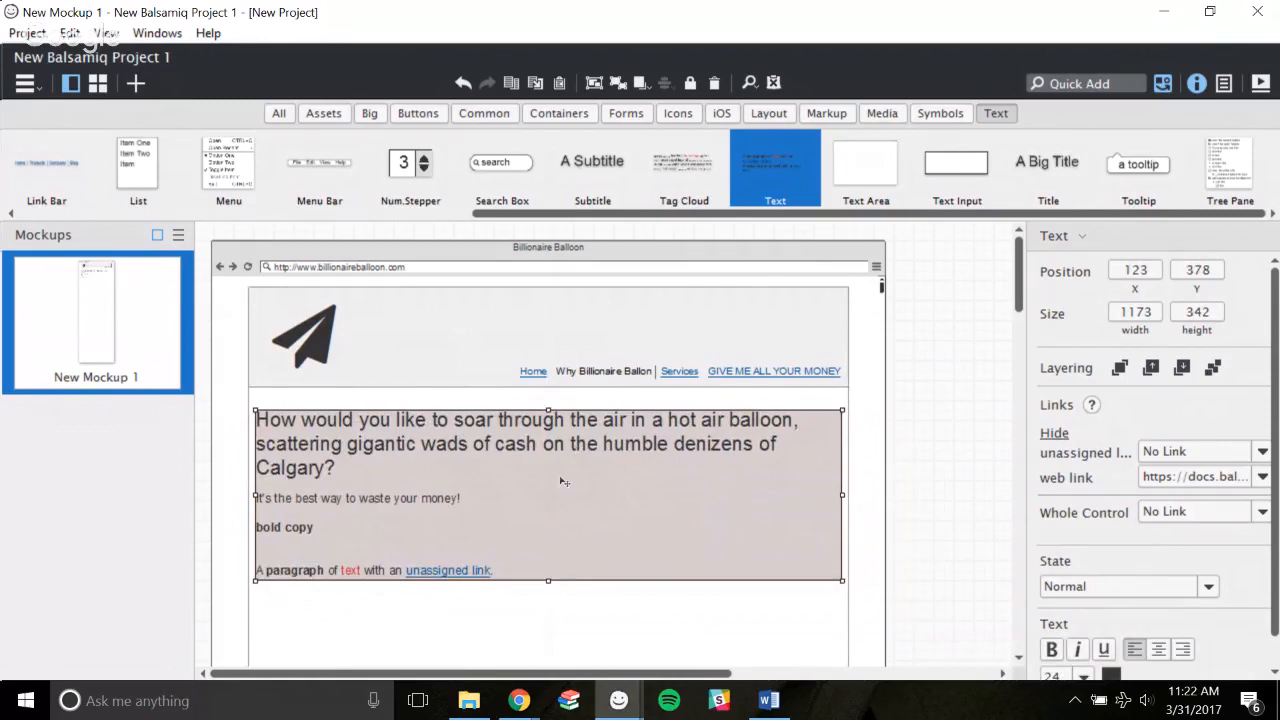
Cut the body paragraph from the Word document and paste it in Balsamiq over all the sample text below the headline.
left_click(768, 700)
key("ctrl+z")
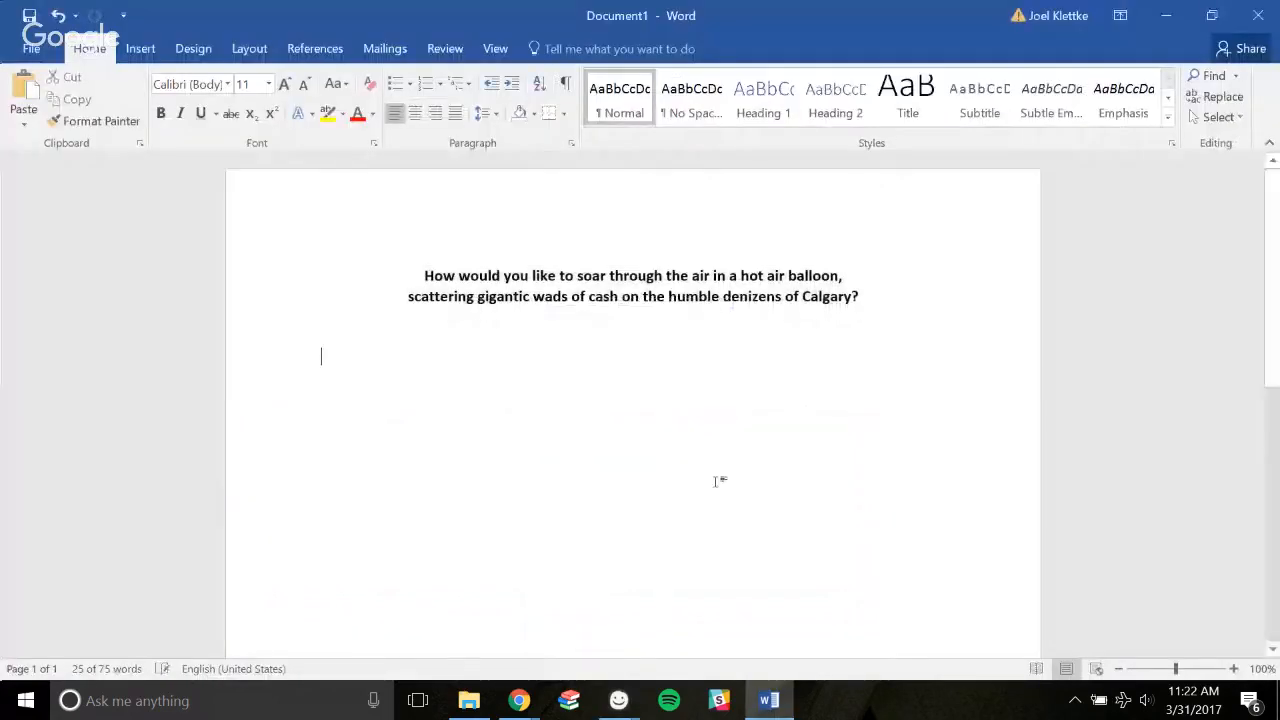
mouse_move(619, 700)
left_click(687, 633)
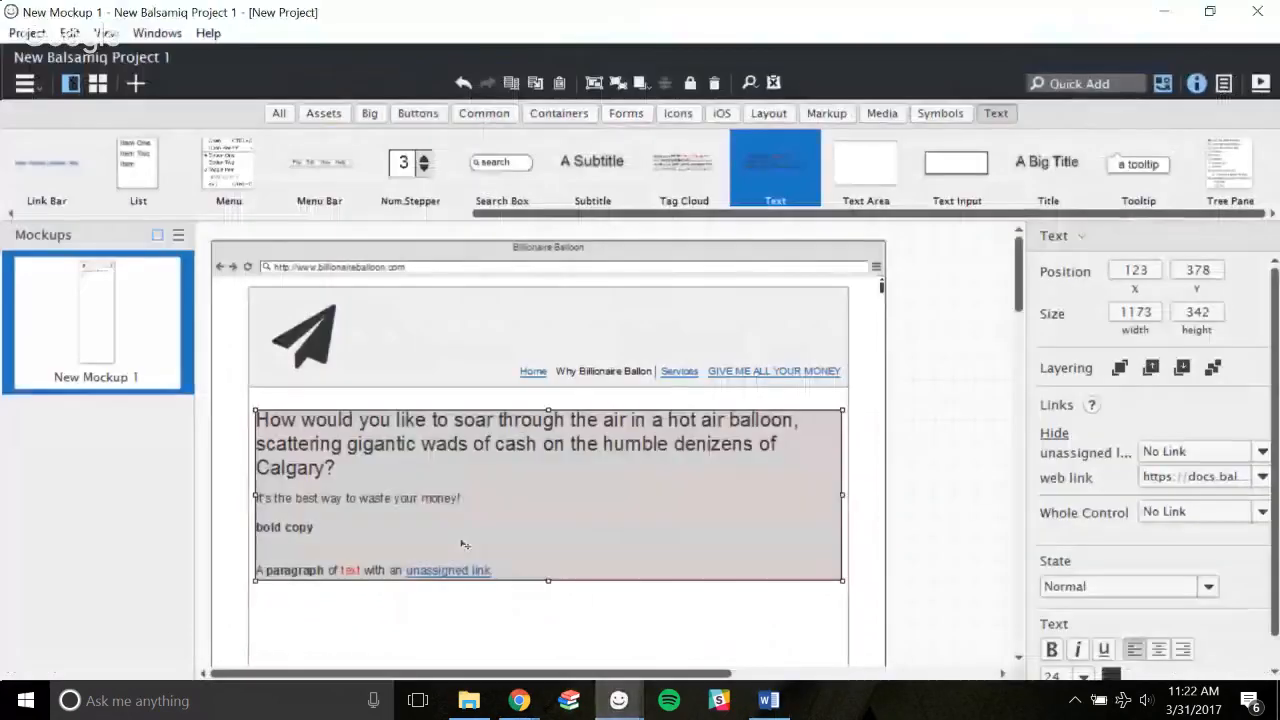
double_click(486, 540)
left_click_drag(600, 600, 239, 470)
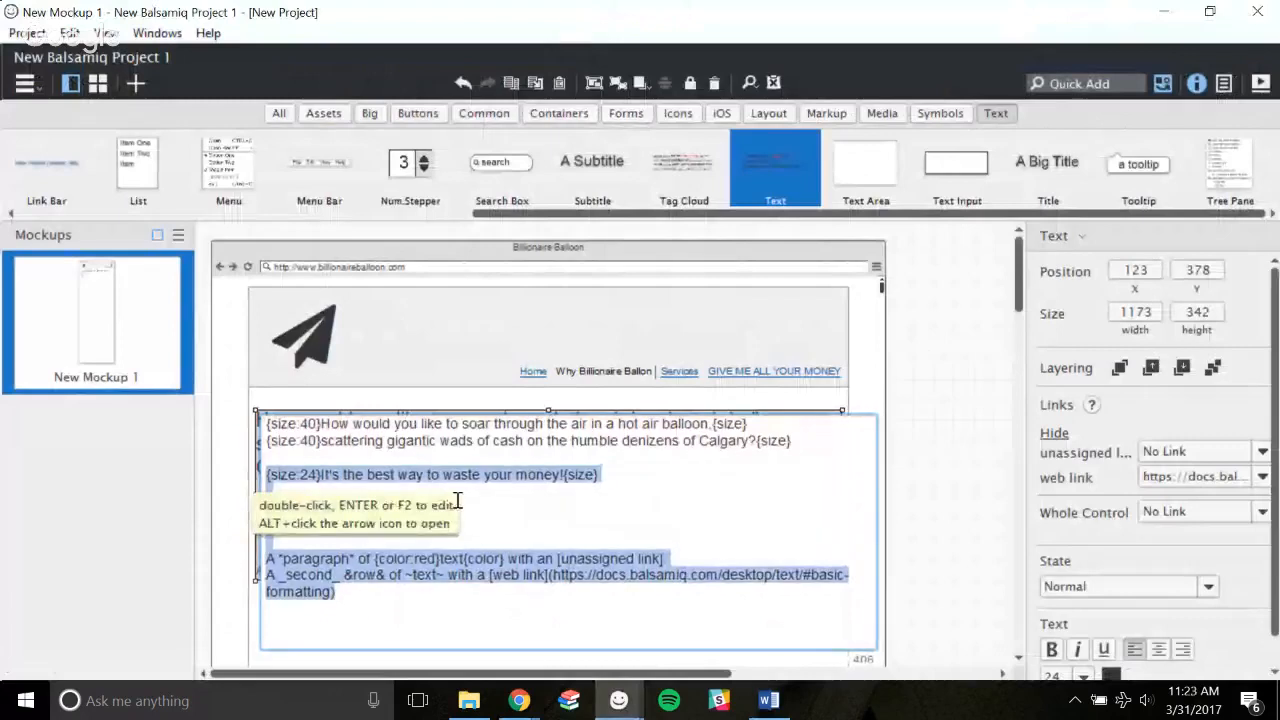
key("ctrl+v")
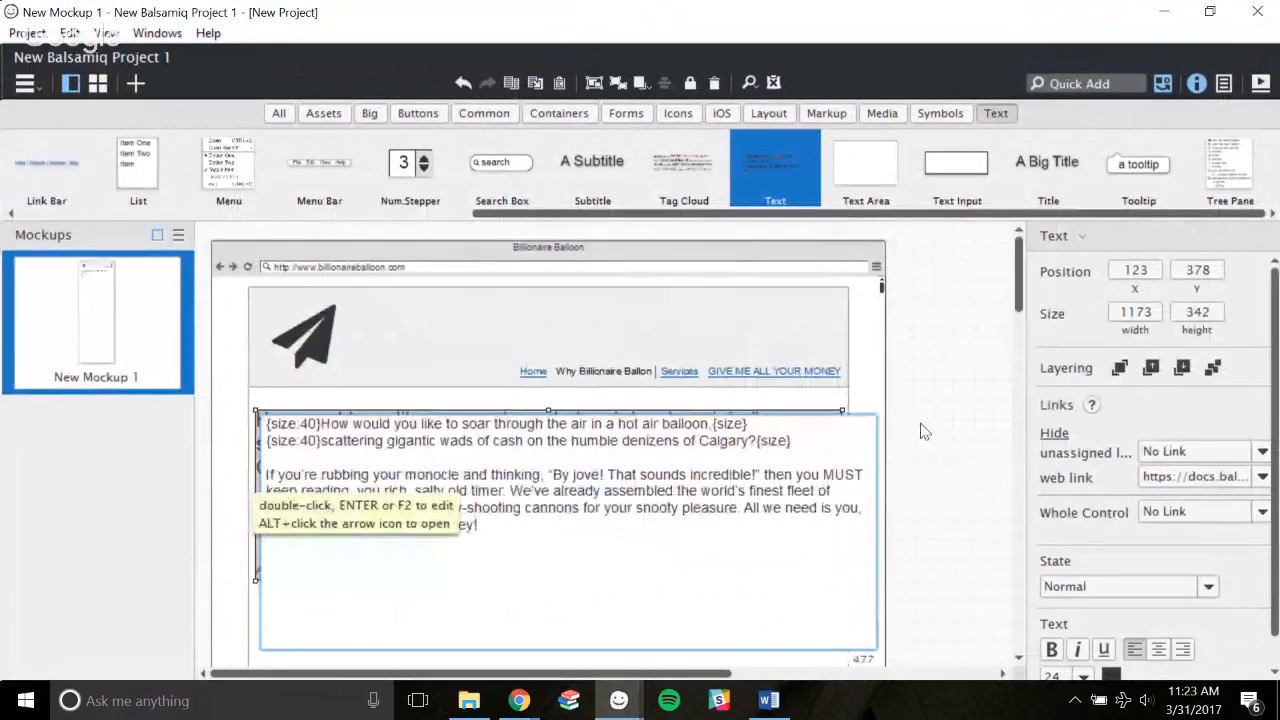
left_click(955, 511)
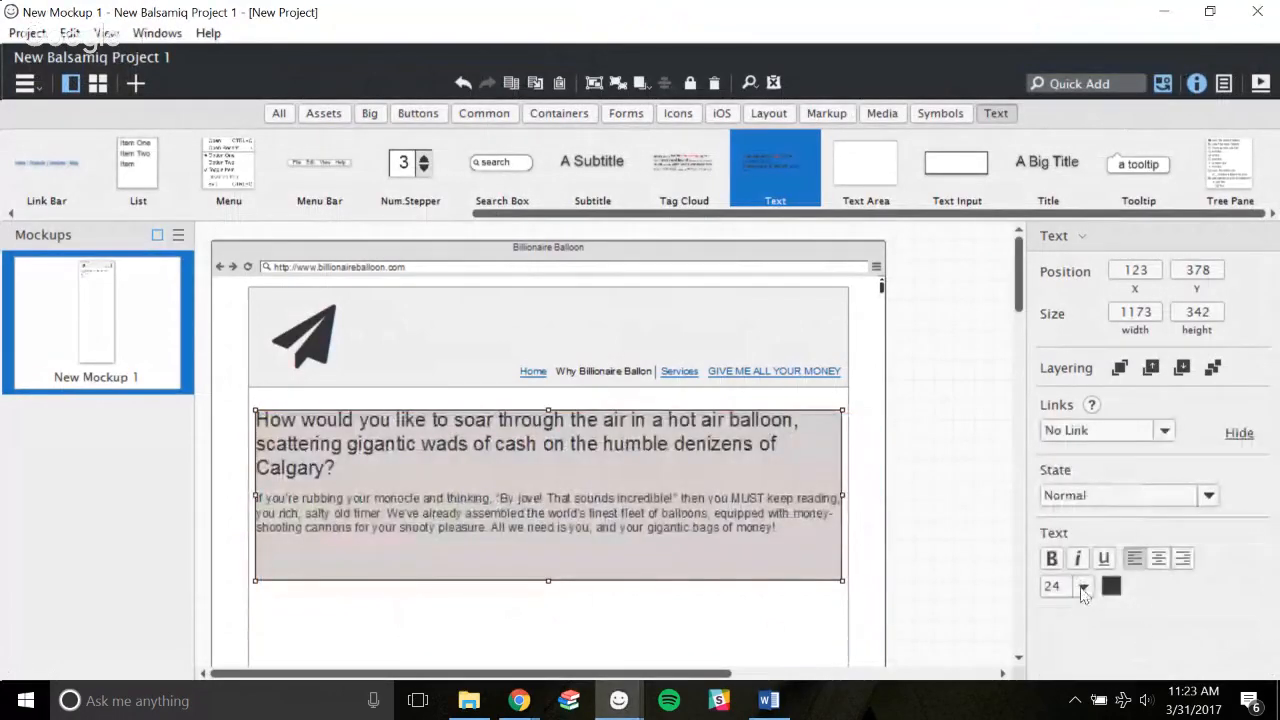
Reduce the Text control's font size, trying 18 and settling on 20, and move the control up to about Y 372.
left_click(1083, 590)
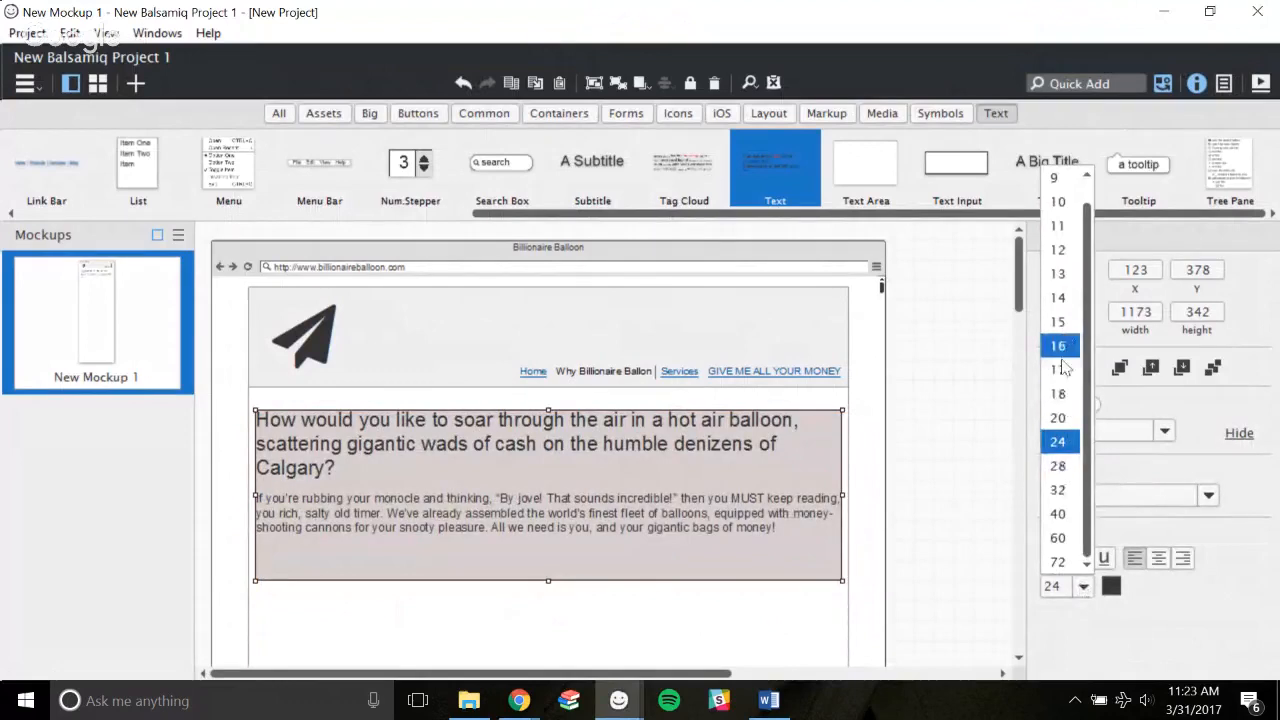
left_click(1060, 395)
left_click_drag(566, 455, 566, 452)
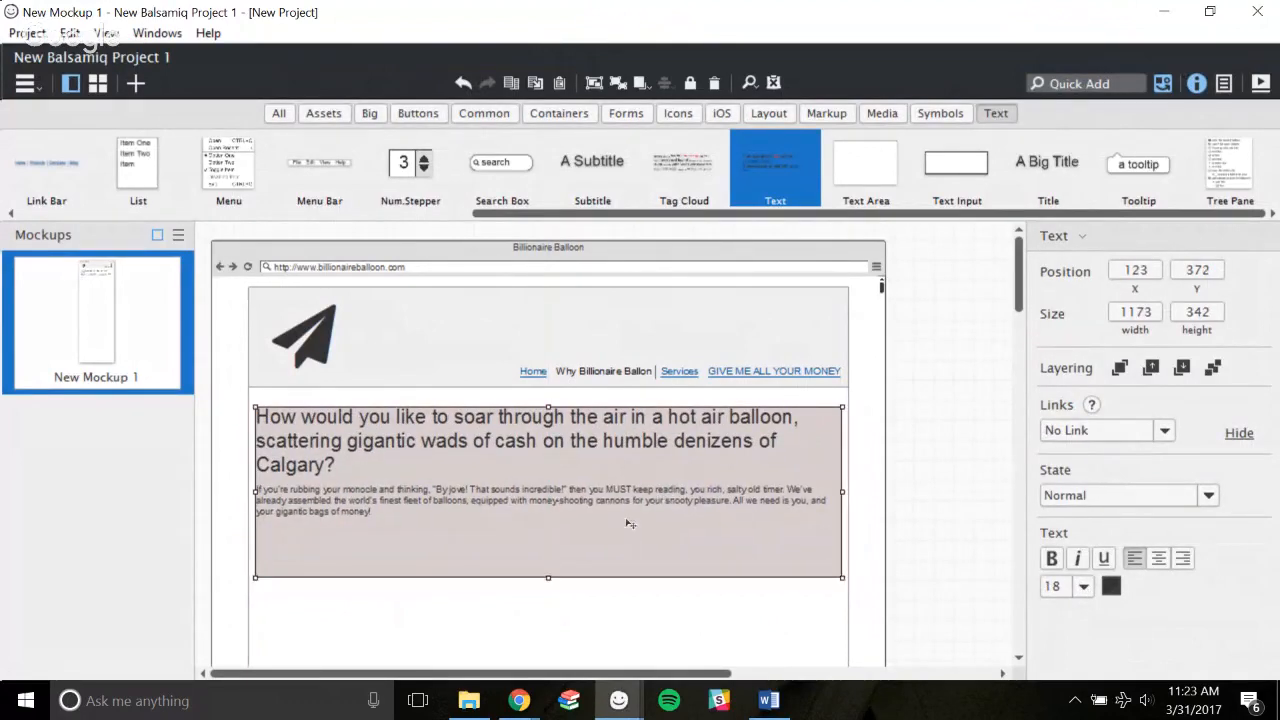
left_click(1084, 587)
left_click(1060, 425)
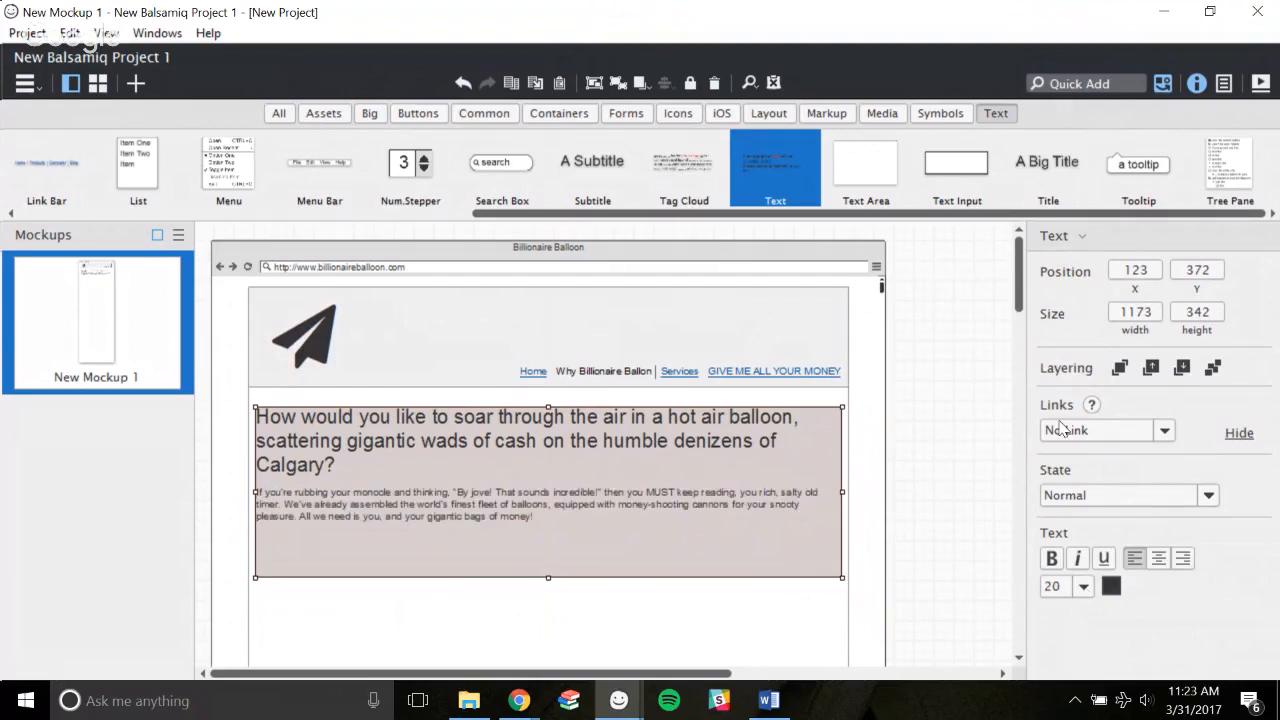
Try to bold the first headline line by placing asterisks around its words inside the size tags.
double_click(633, 433)
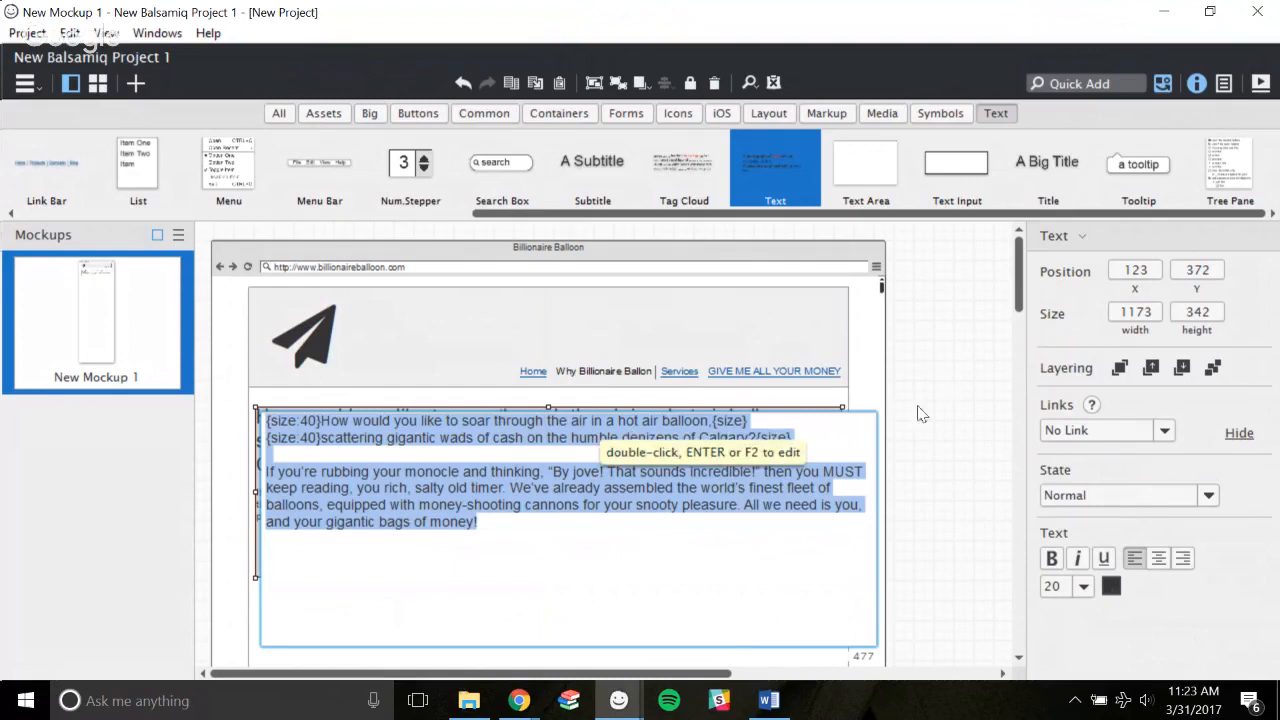
left_click(268, 450)
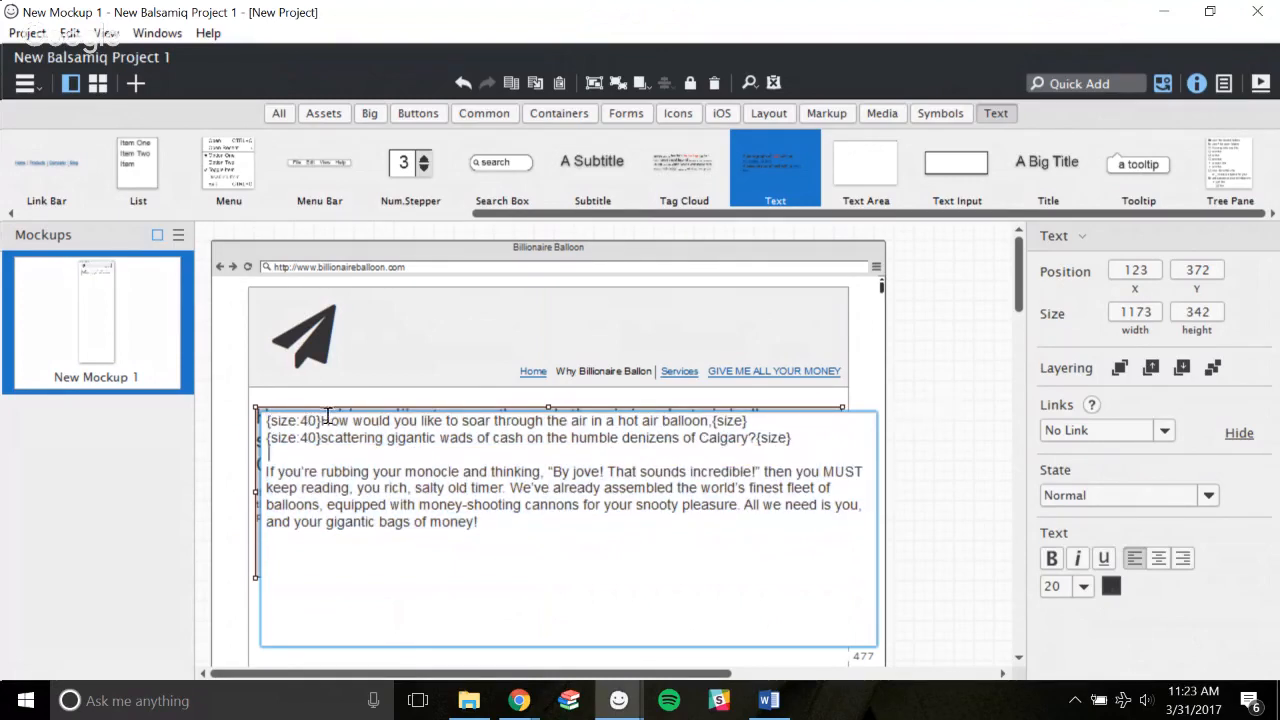
type("\"")
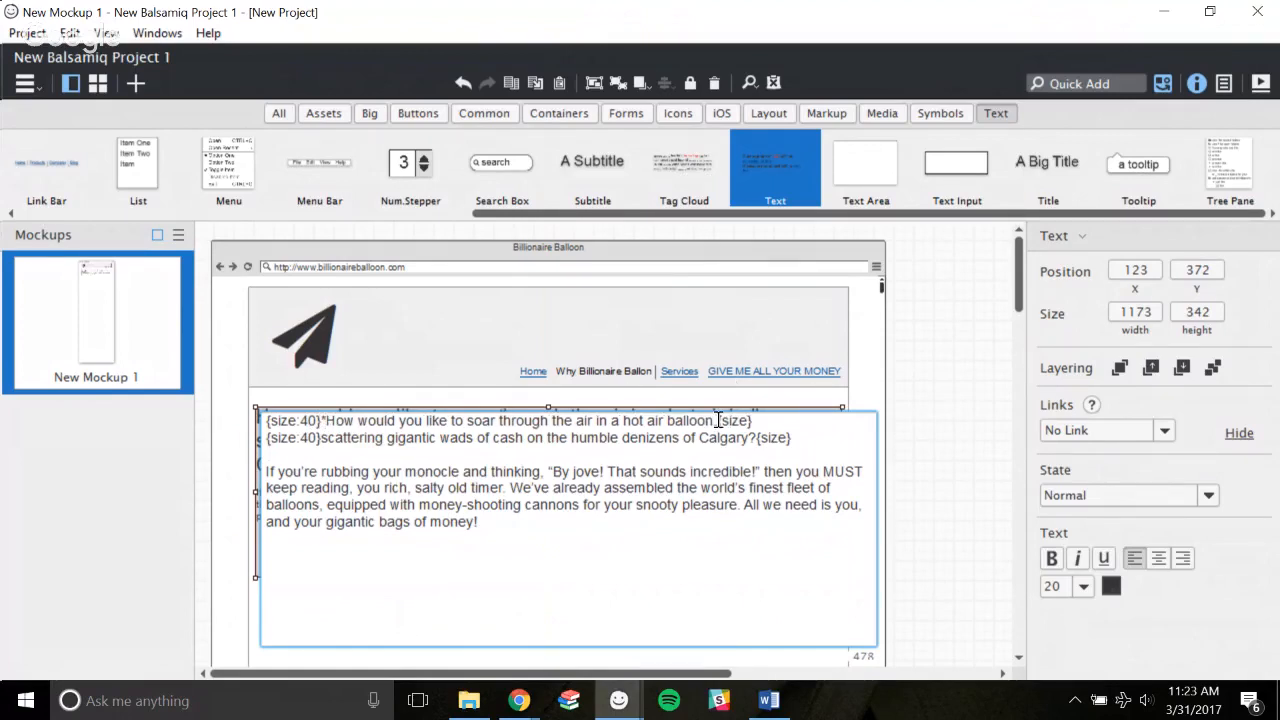
type(",\"")
left_click(928, 410)
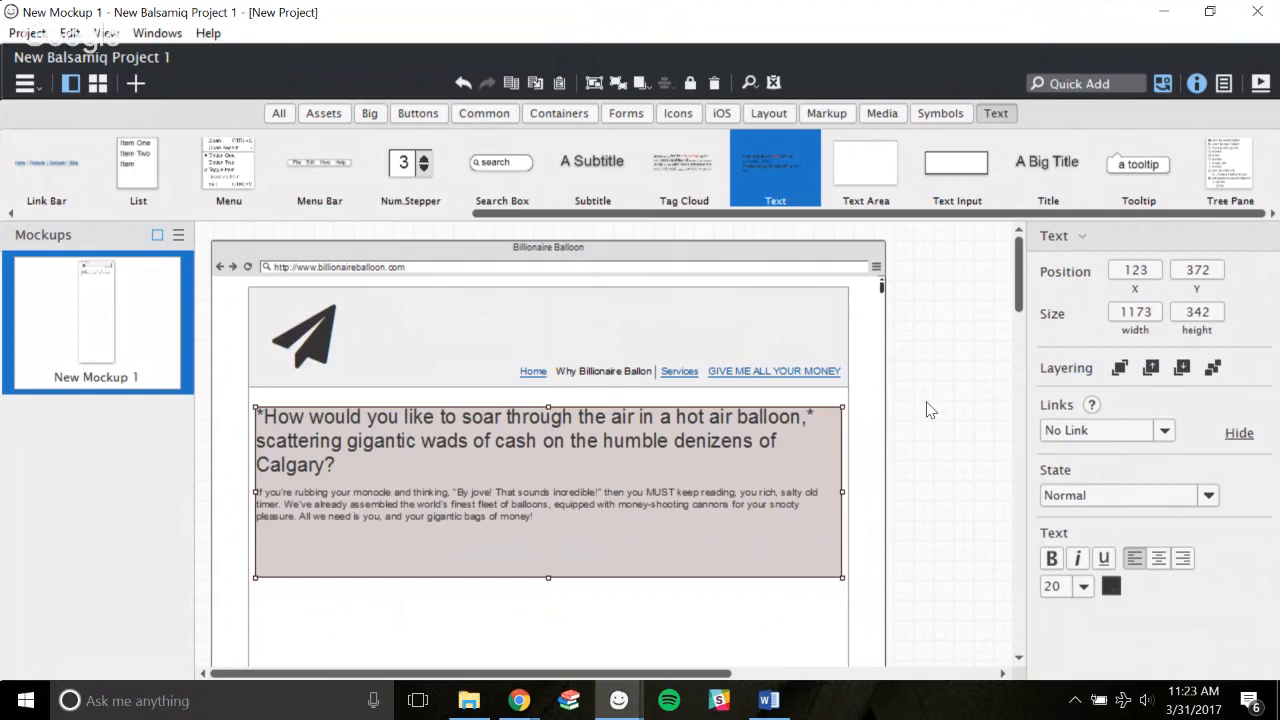
Move the bold asterisks of the first headline line outside its {size:40} and {size} tags.
double_click(552, 503)
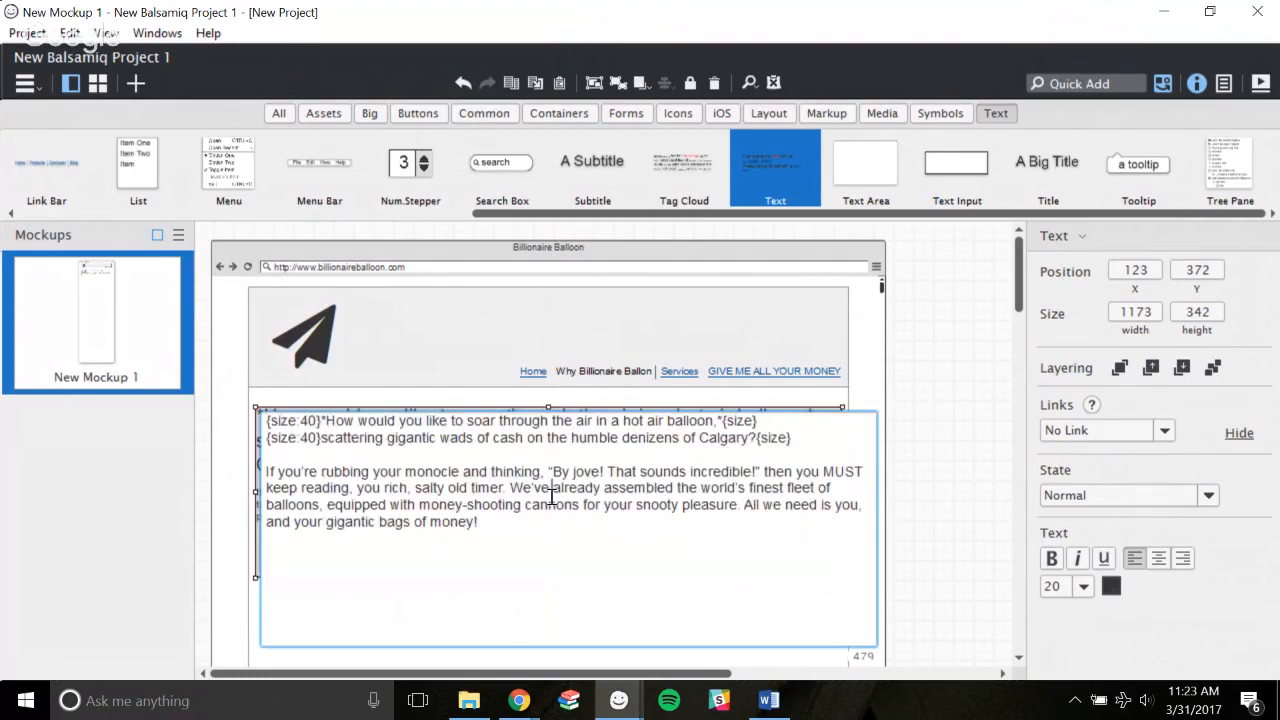
left_click(323, 421)
key("BackSpace")
left_click(713, 421)
key("BackSpace")
key("BackSpace")
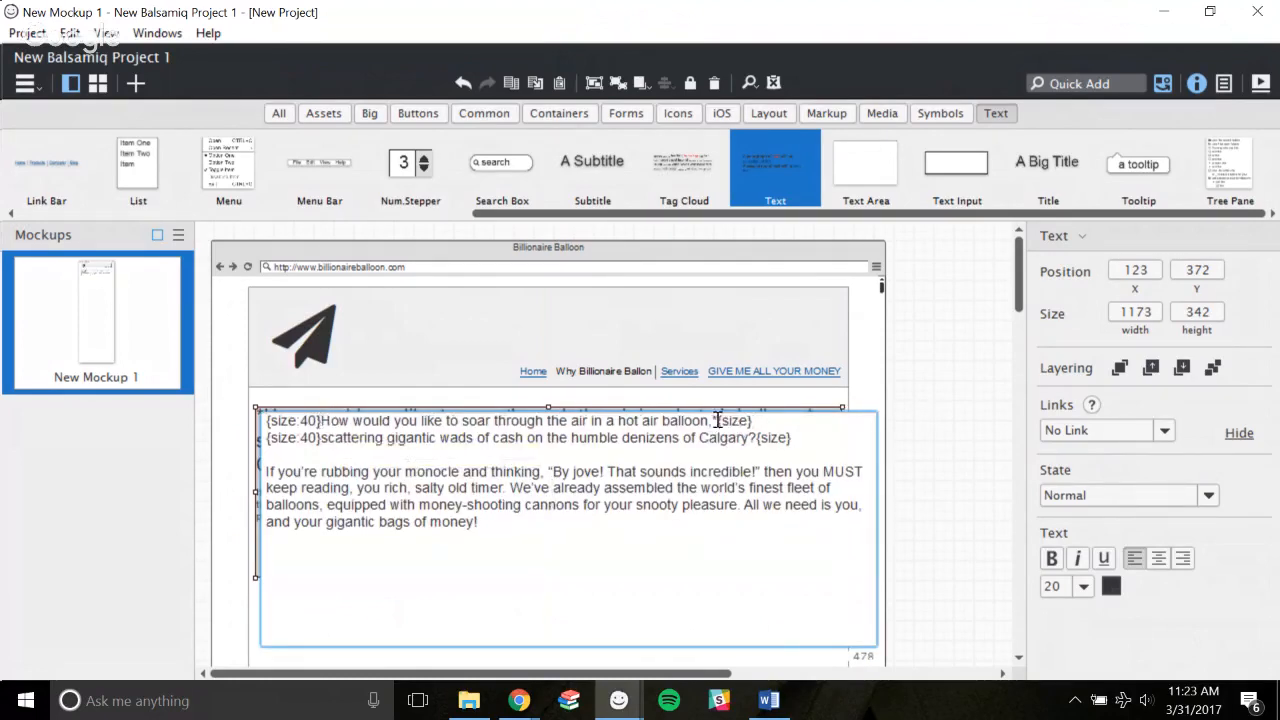
type("\"")
left_click(263, 421)
type("\"")
left_click(937, 418)
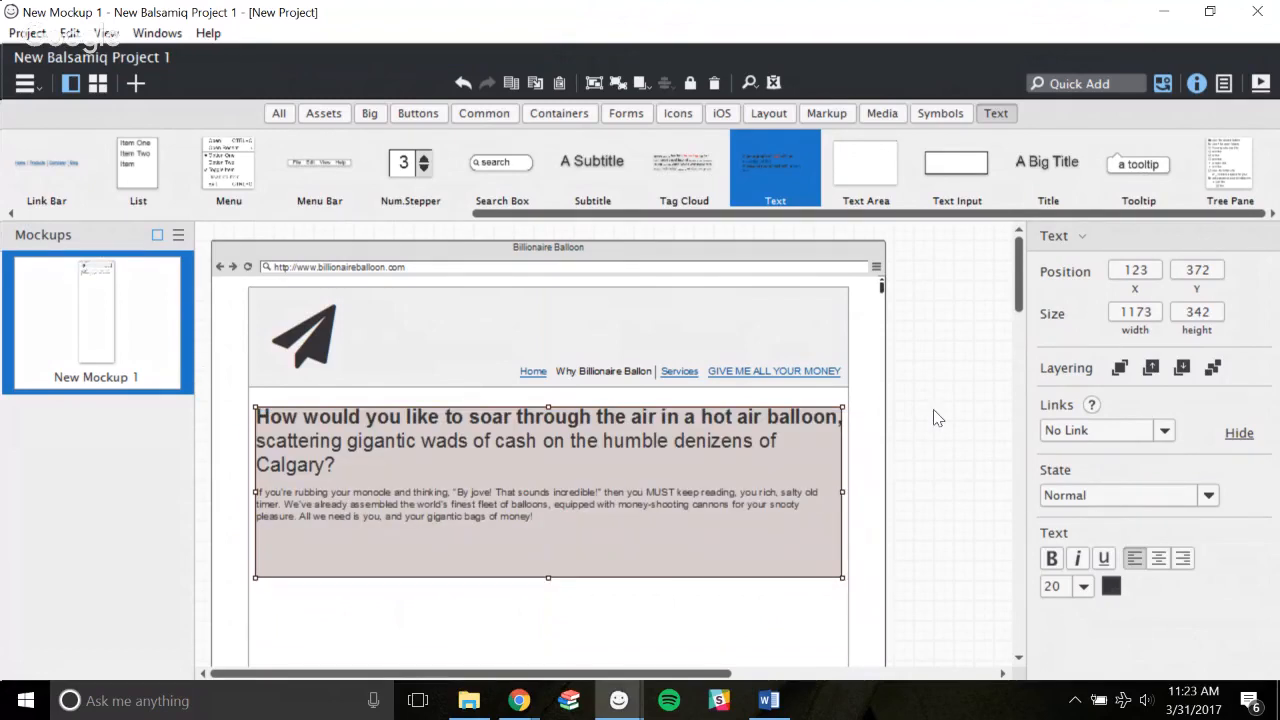
Italicize the first headline line by using underscores instead of asterisks outside its size tags.
double_click(777, 420)
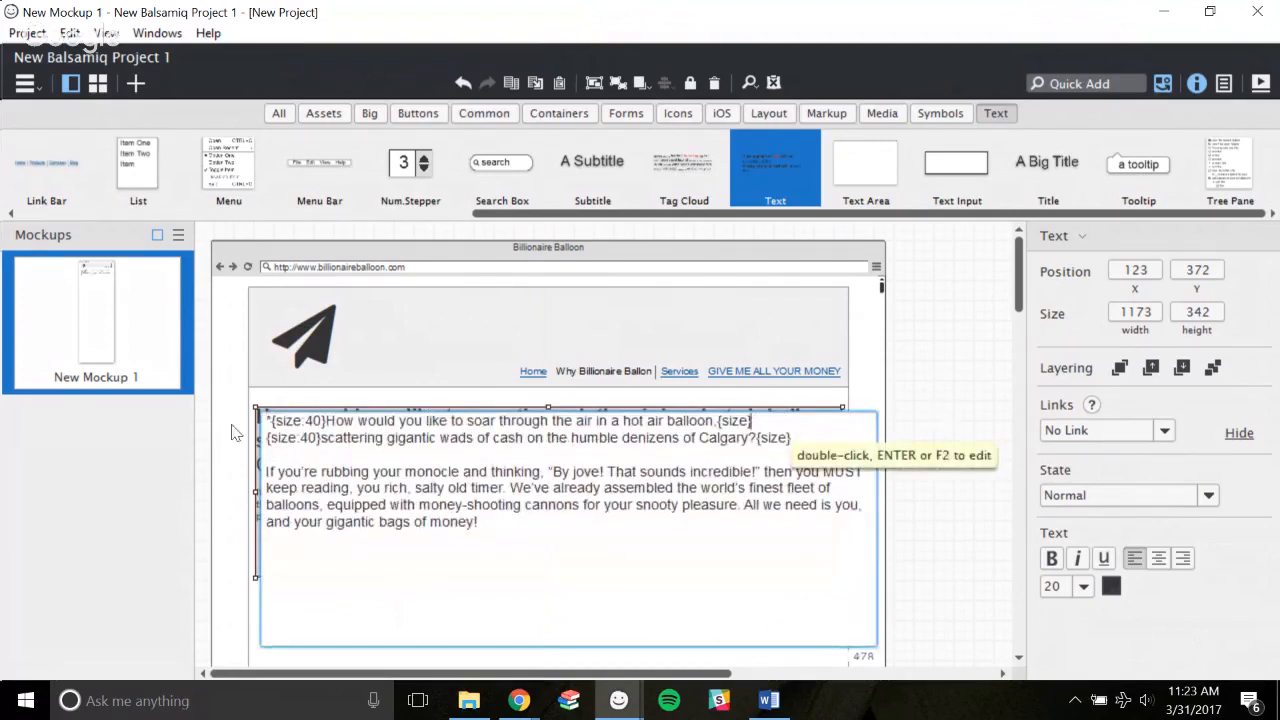
left_click(270, 421)
key("BackSpace")
type("_")
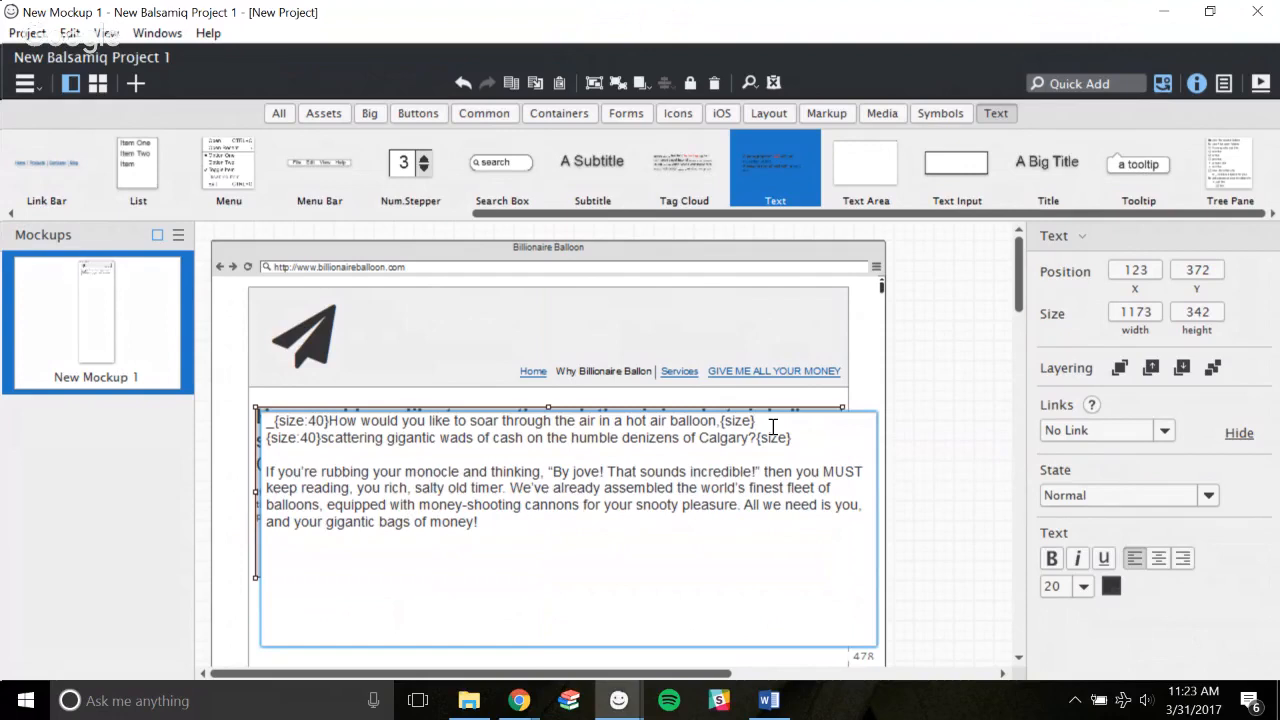
left_click(937, 377)
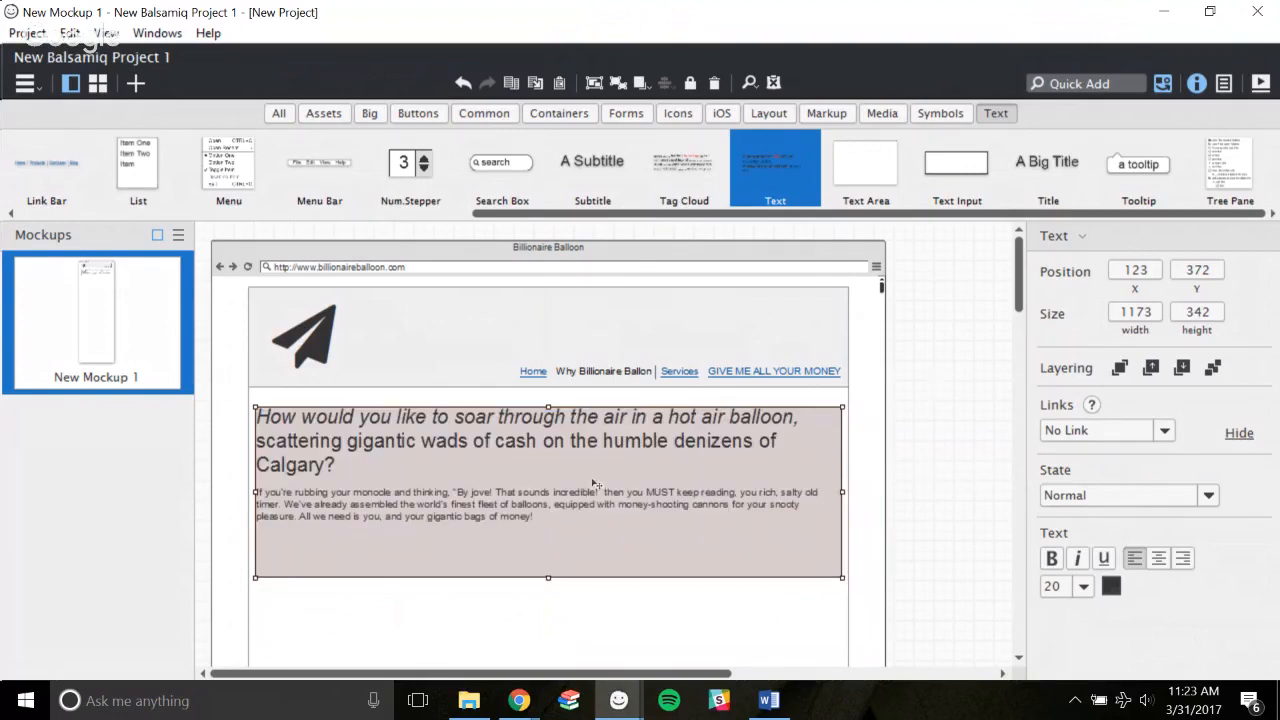
Remove the italic underscores surrounding the size tags of the first headline line.
double_click(594, 484)
left_click(765, 423)
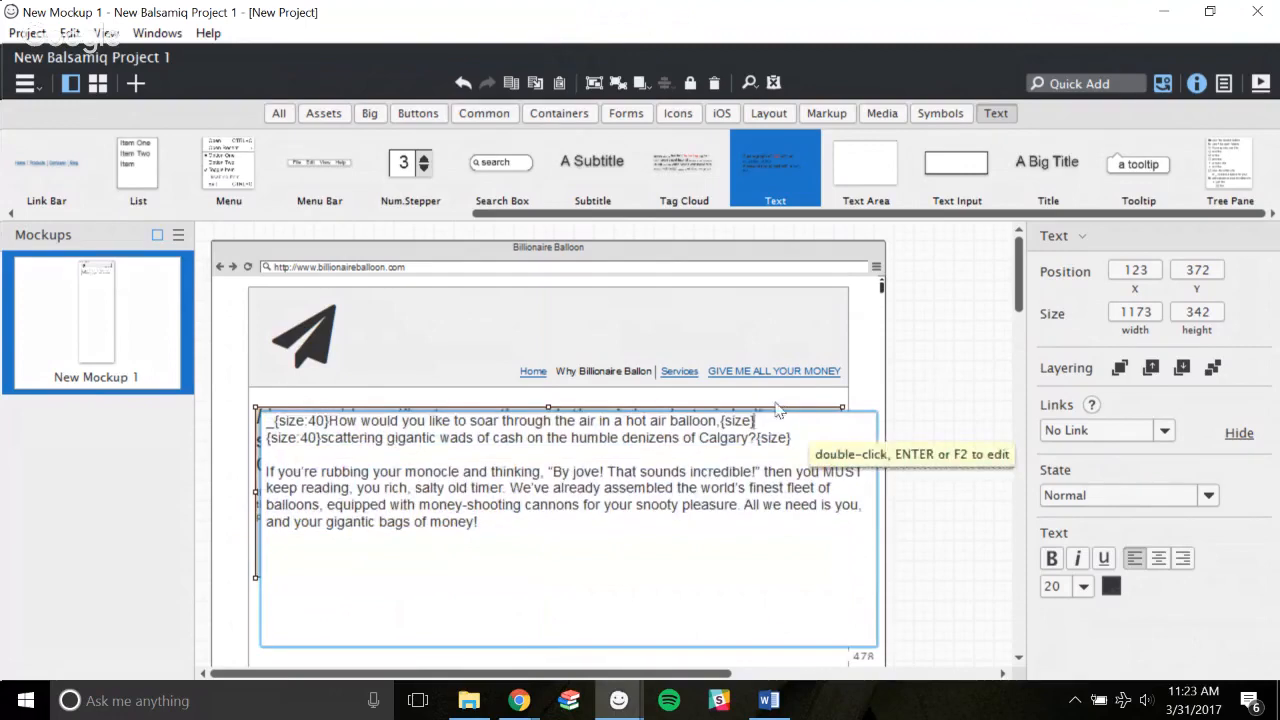
left_click(274, 421)
key("BackSpace")
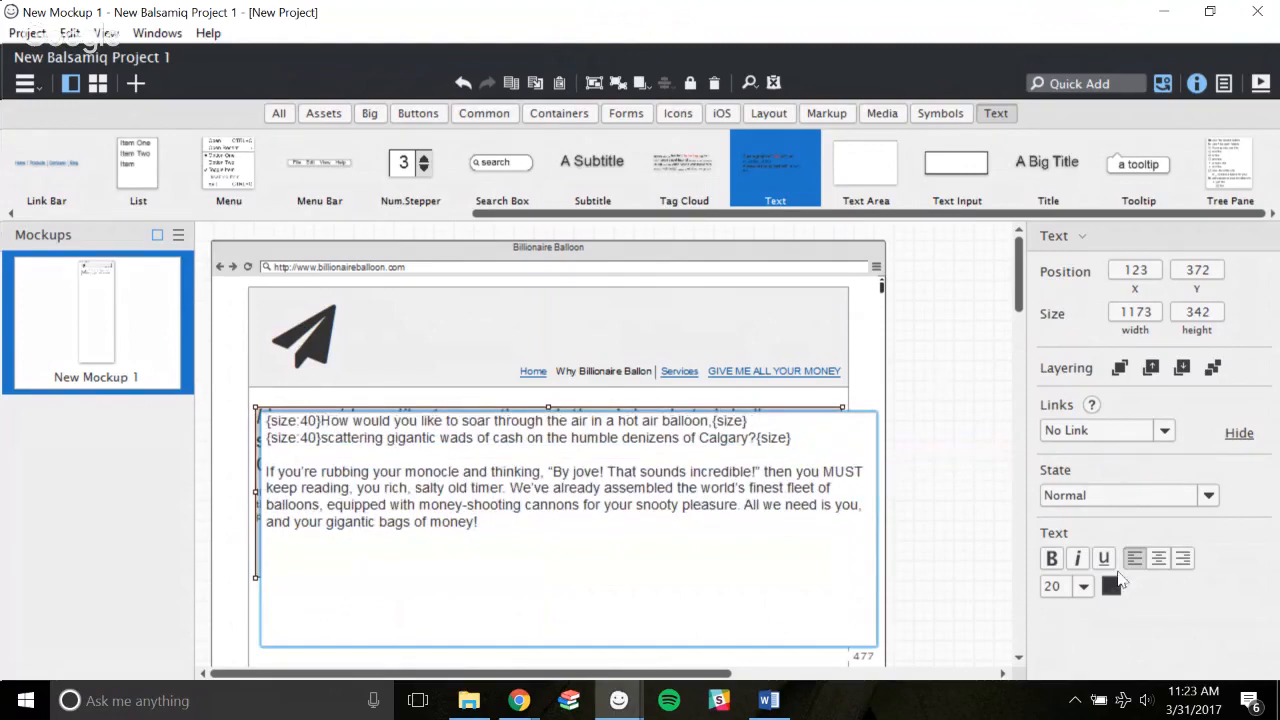
Try underlining the entire Text control and turn the underline off again.
left_click(1072, 530)
left_click(1102, 563)
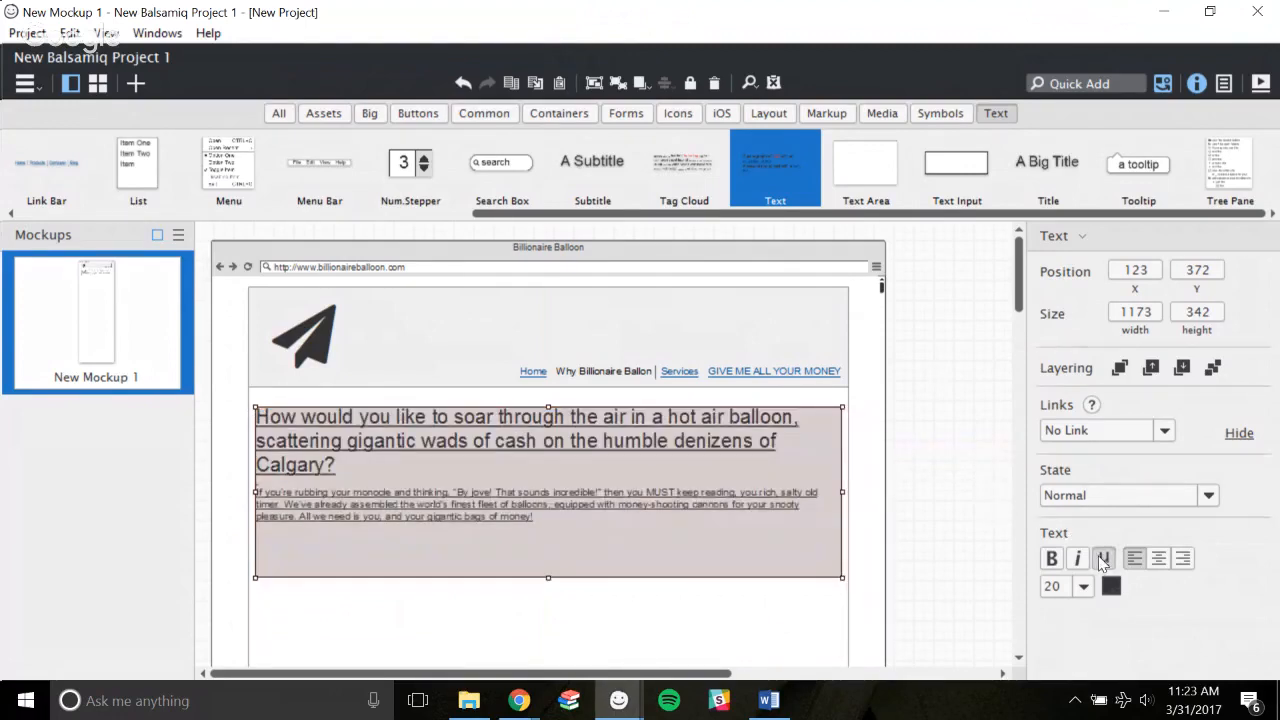
left_click(1102, 560)
left_click(1102, 560)
left_click(1102, 560)
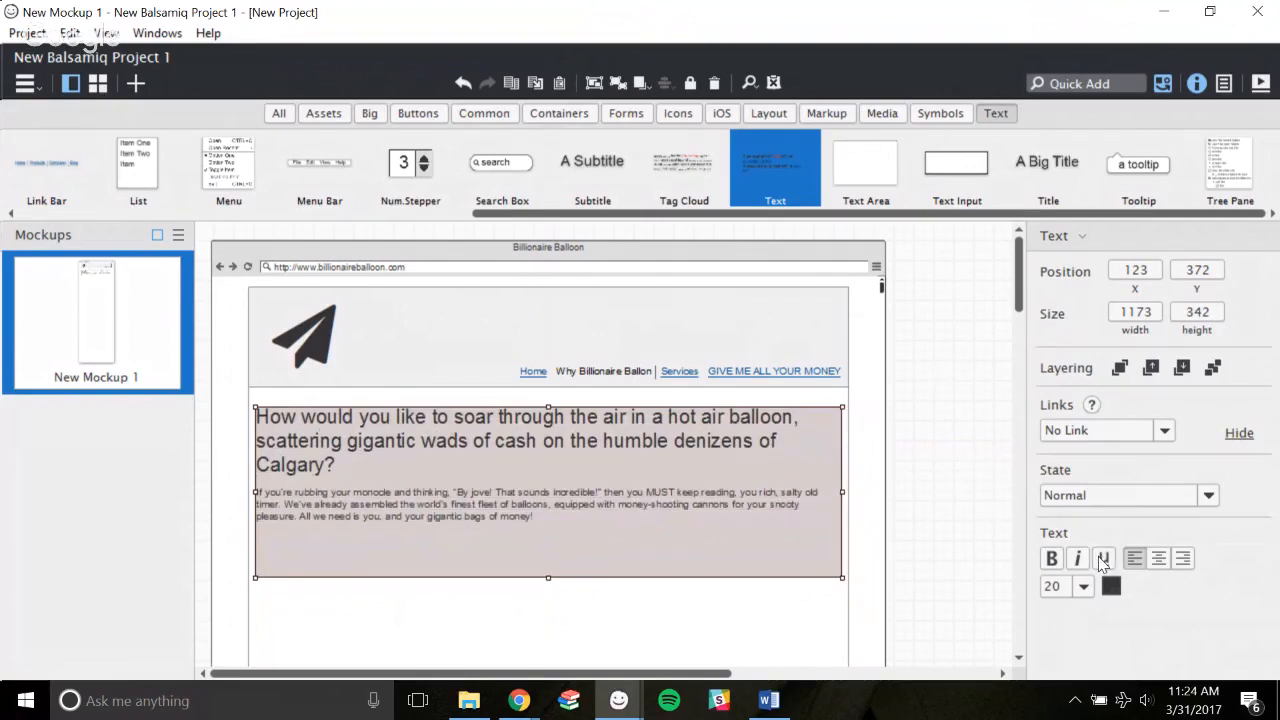
Underline only the first headline line by placing ampersands outside its {size:40} and {size} tags.
double_click(741, 500)
left_click(741, 500)
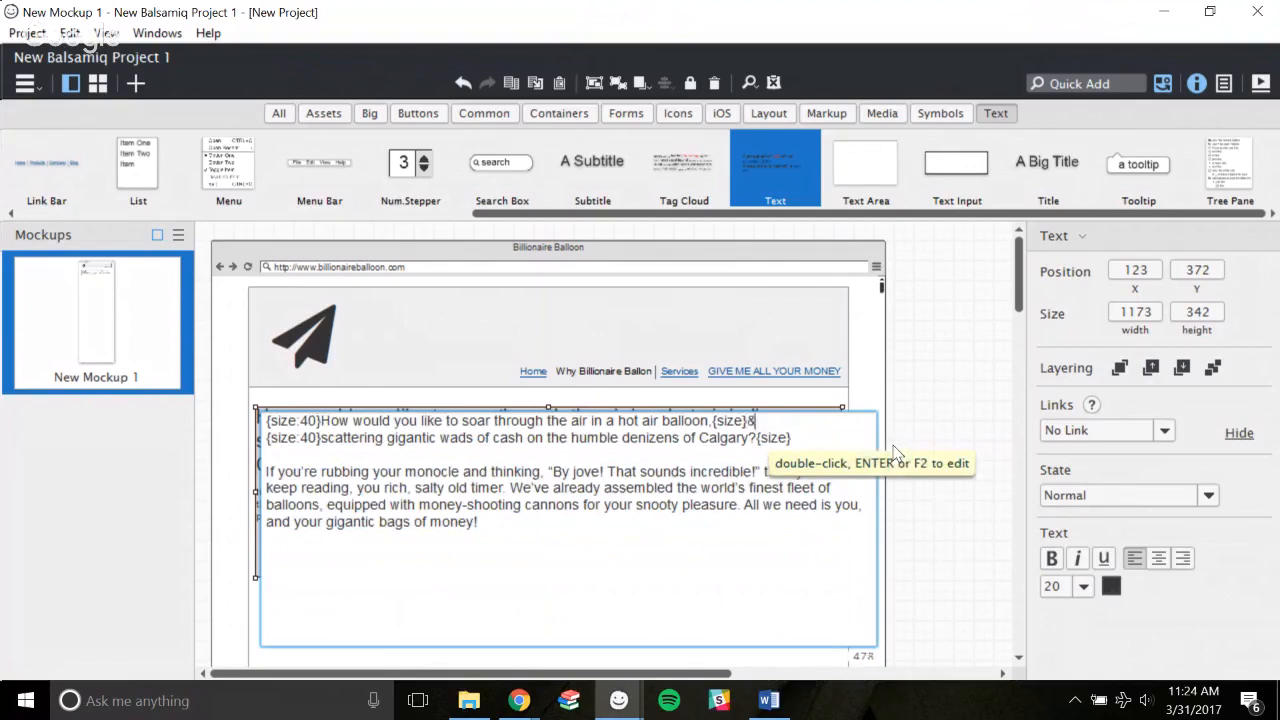
left_click(268, 420)
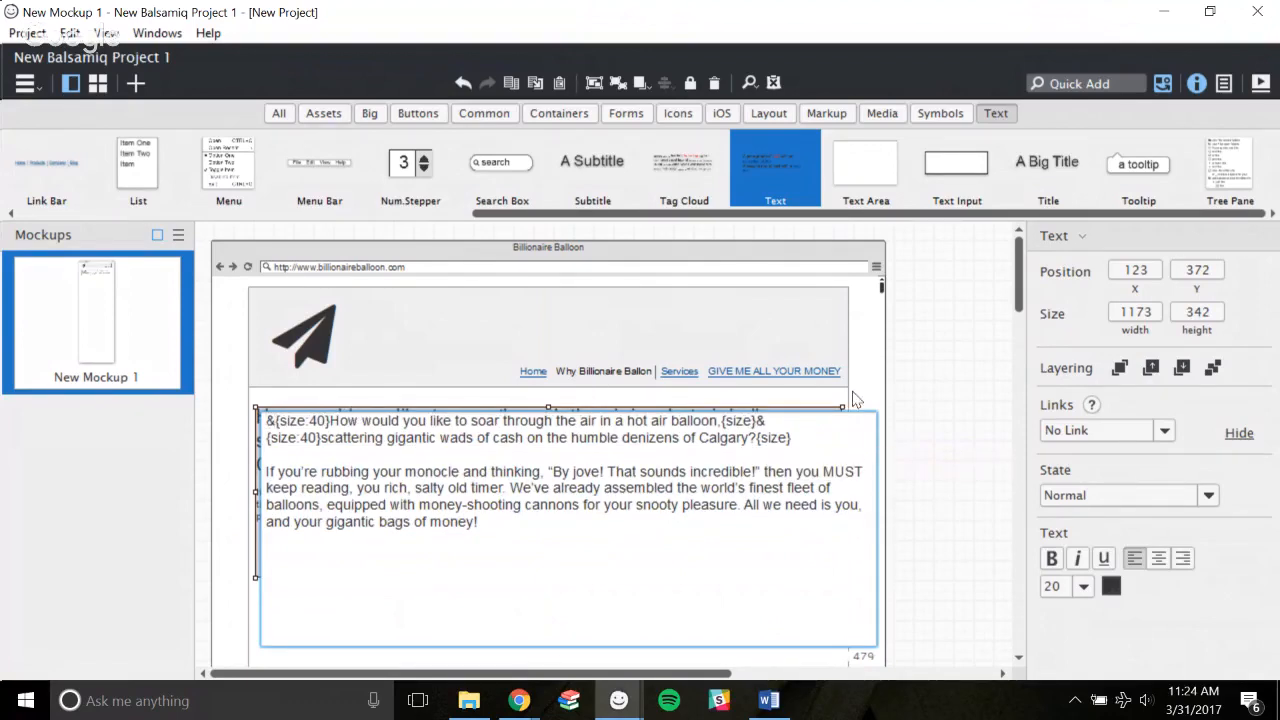
left_click(915, 413)
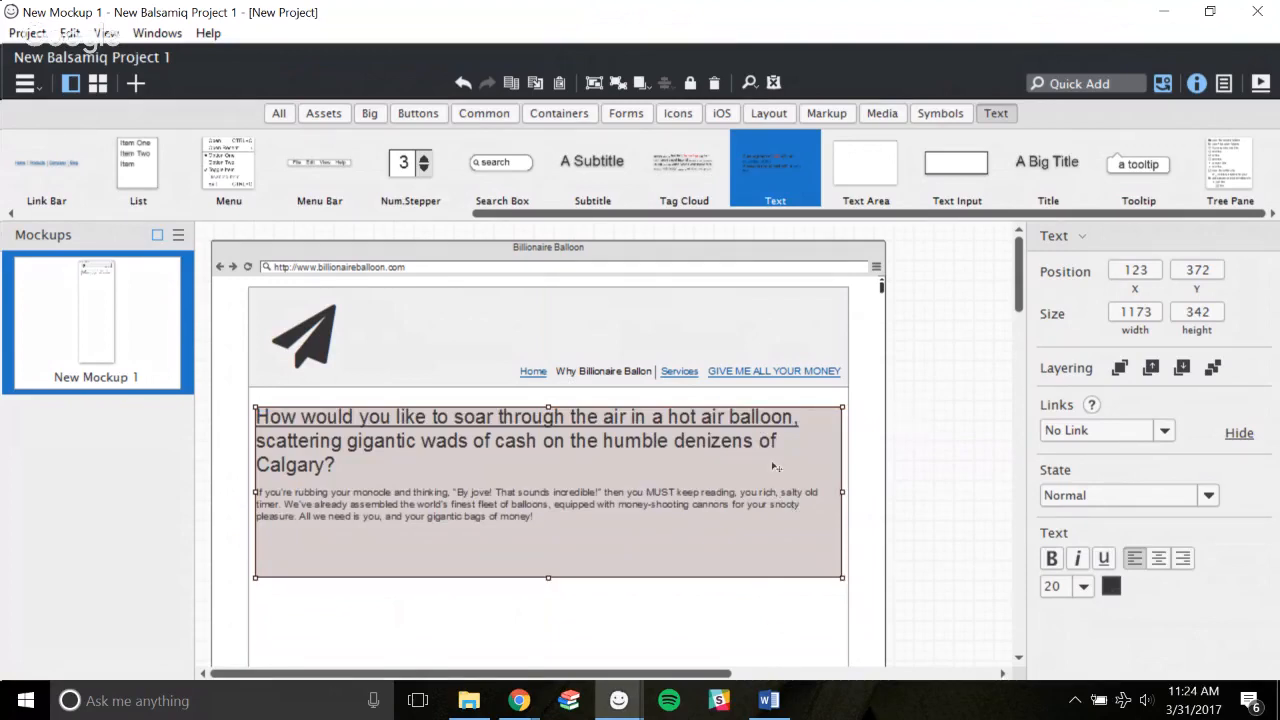
Remove both underline ampersands from around the first headline line's size tags.
double_click(690, 462)
left_click(760, 430)
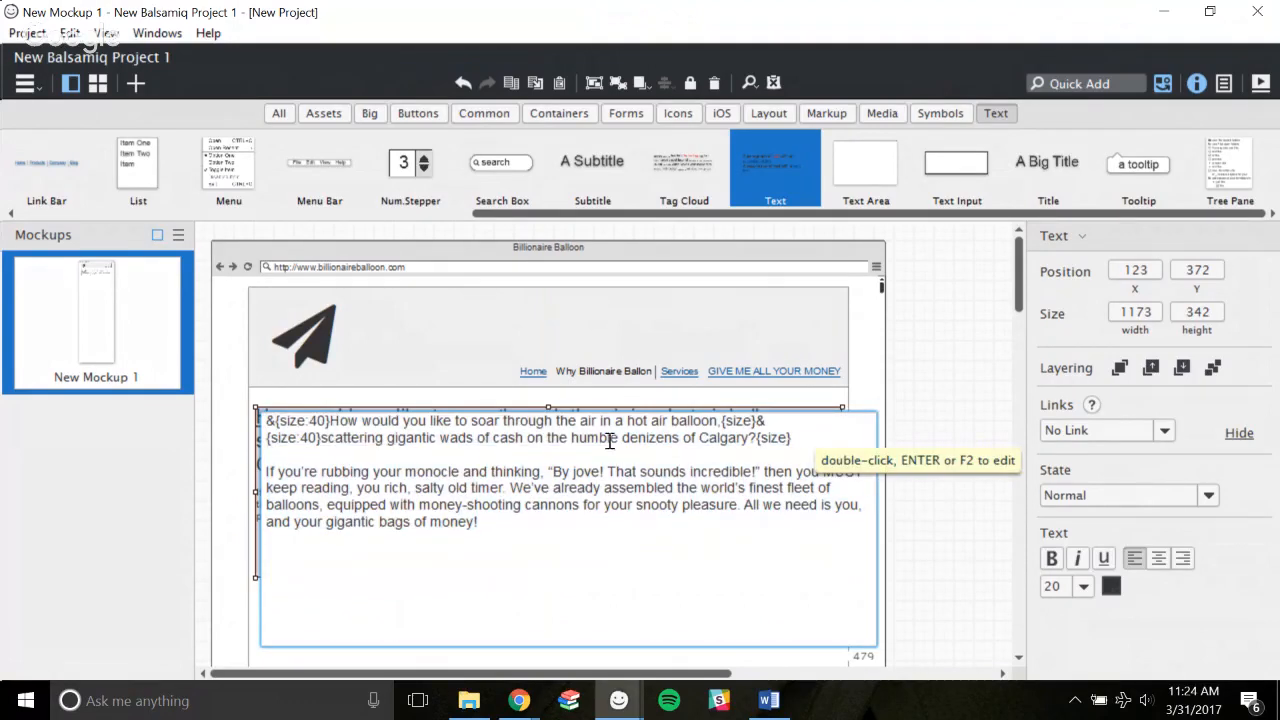
key("BackSpace")
left_click(278, 423)
key("BackSpace")
left_click(983, 414)
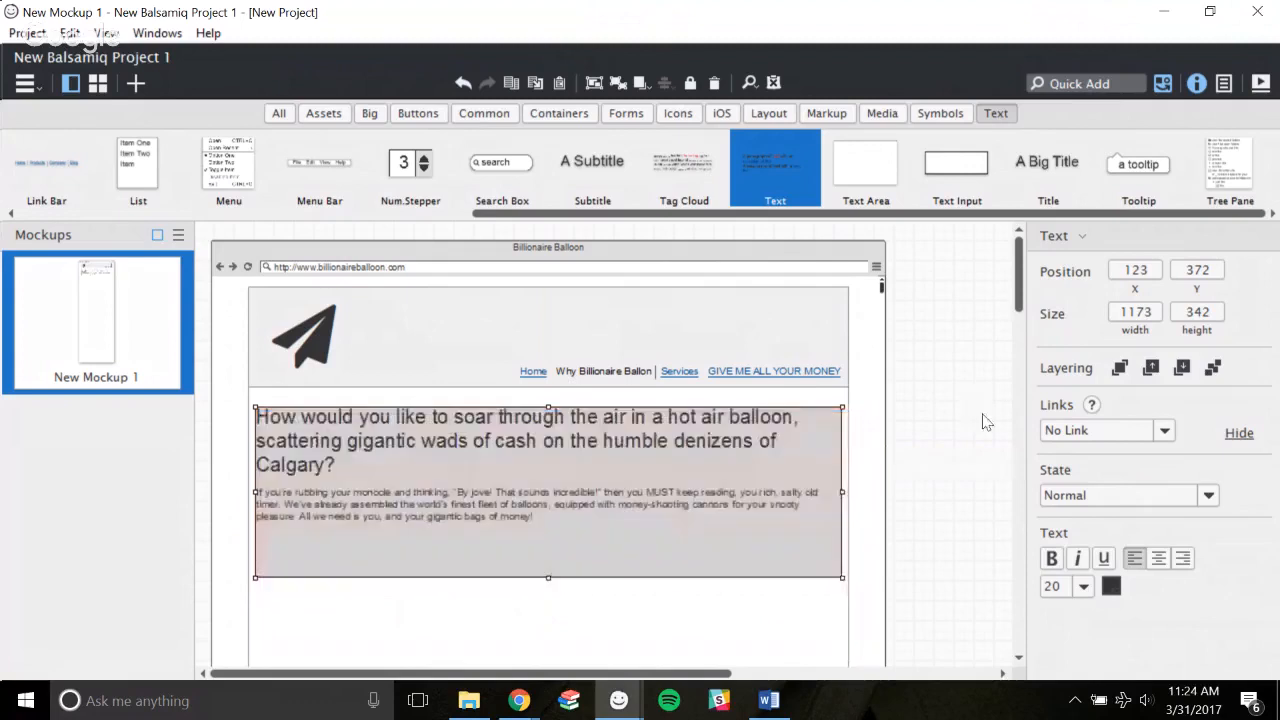
Insert a temporary default Text control over the header's edge, enlarge it to review its sample formatting markup, and delete it.
left_click_drag(771, 156, 880, 340)
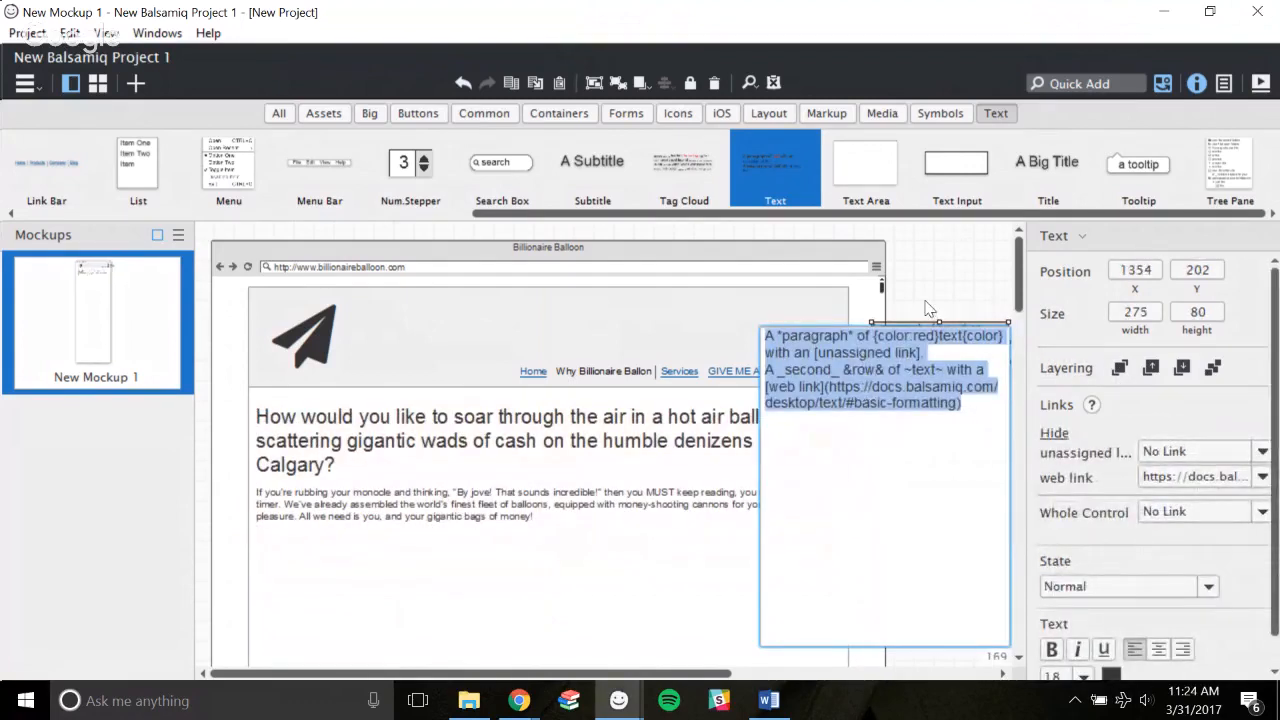
left_click(926, 302)
left_click_drag(871, 361, 766, 434)
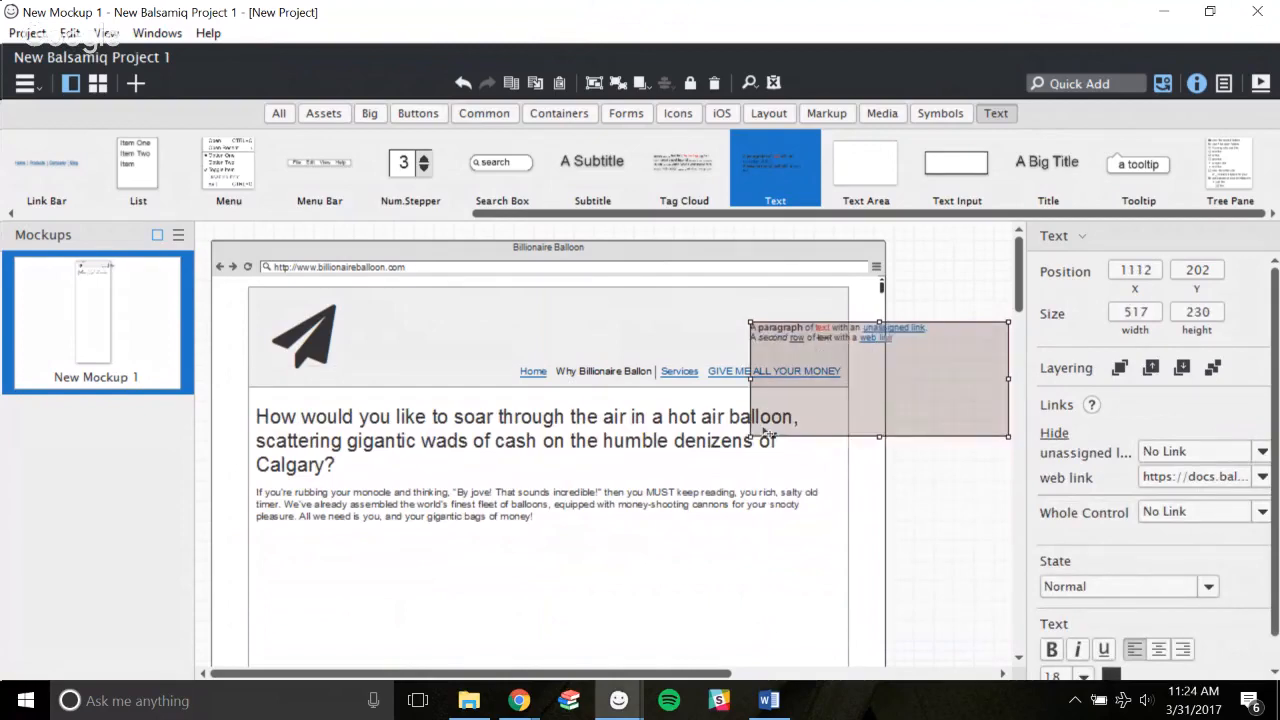
double_click(897, 364)
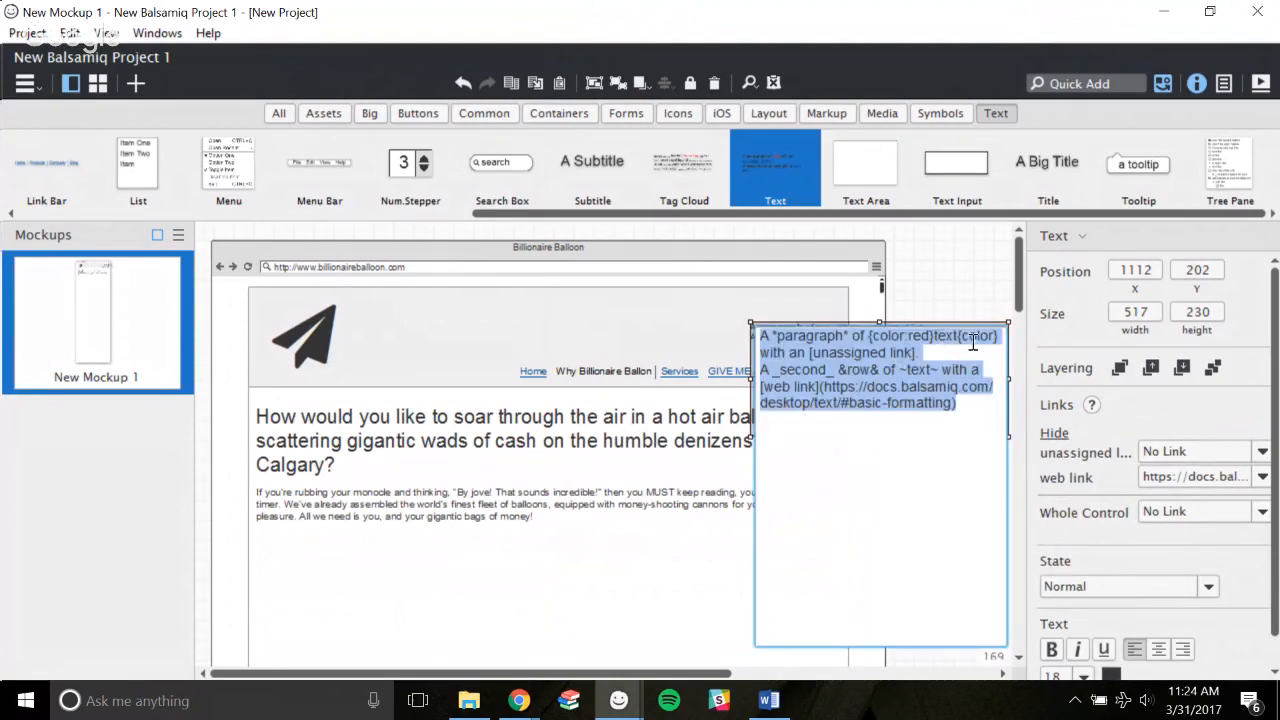
key("Escape")
key("Delete")
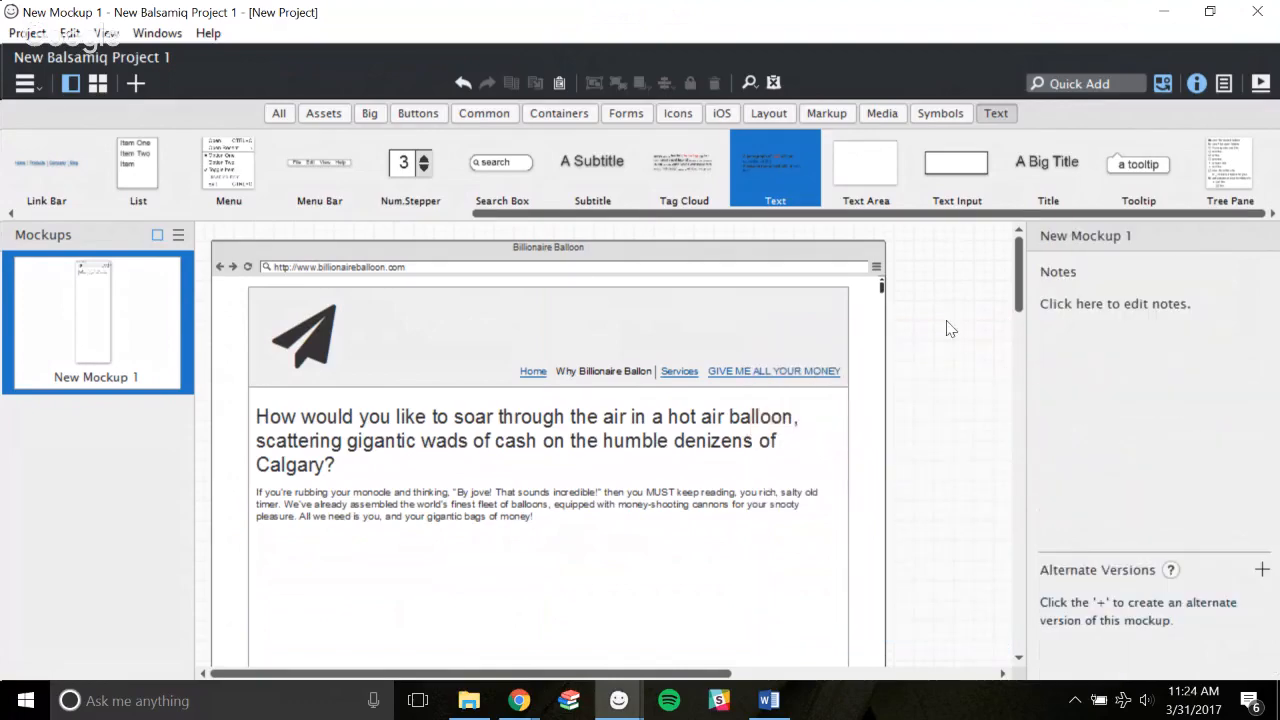
Delete the body paragraph and the second headline line from the main Text control.
left_click(499, 487)
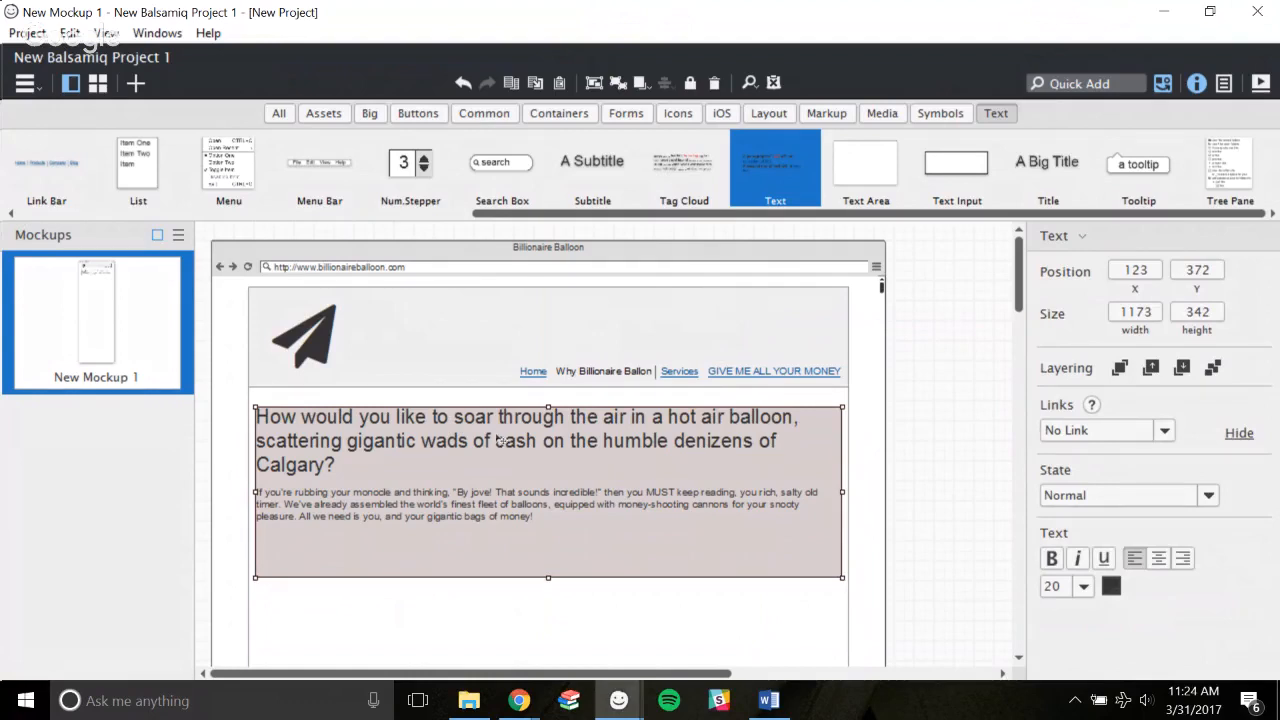
double_click(526, 484)
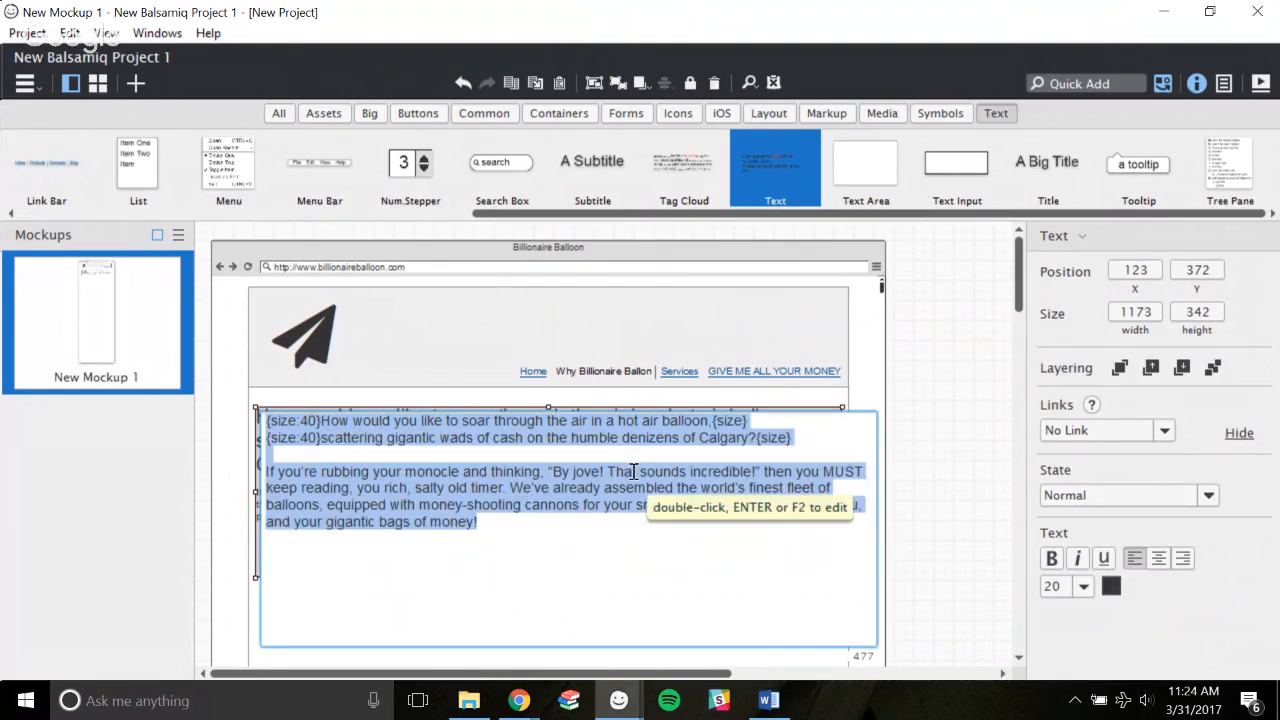
left_click_drag(597, 524, 248, 471)
key("BackSpace")
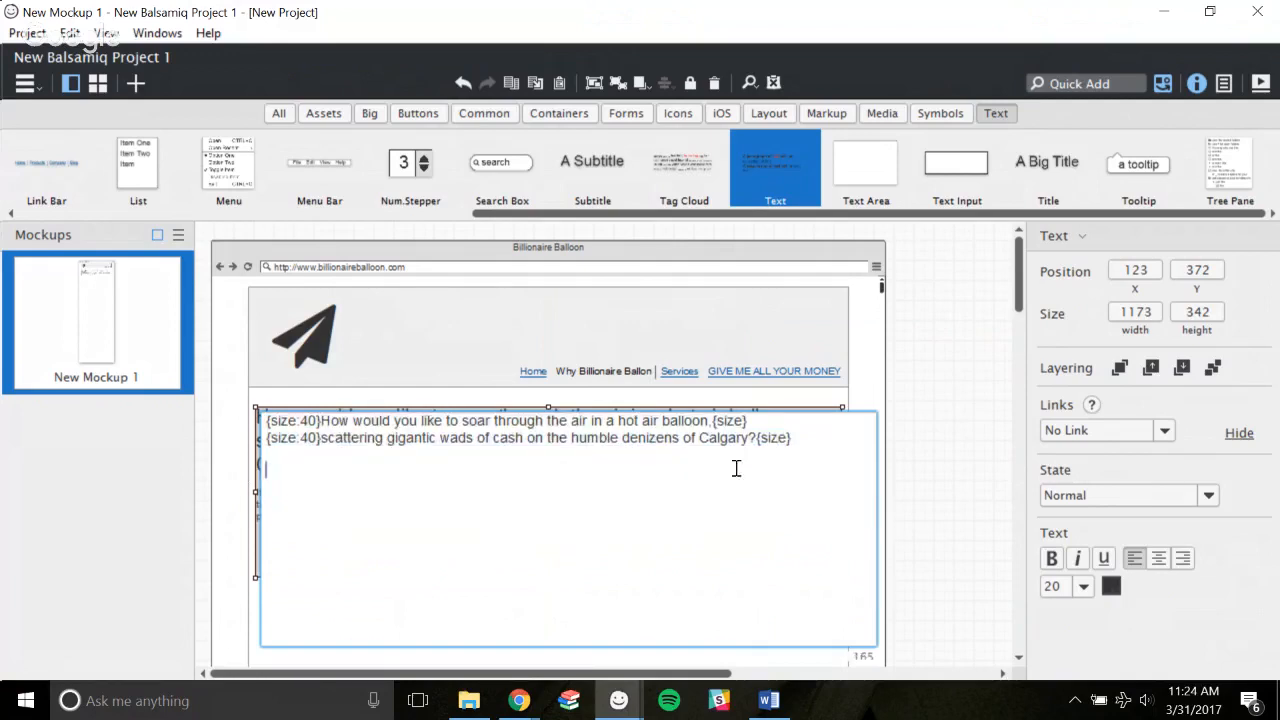
left_click_drag(812, 438, 258, 440)
key("BackSpace")
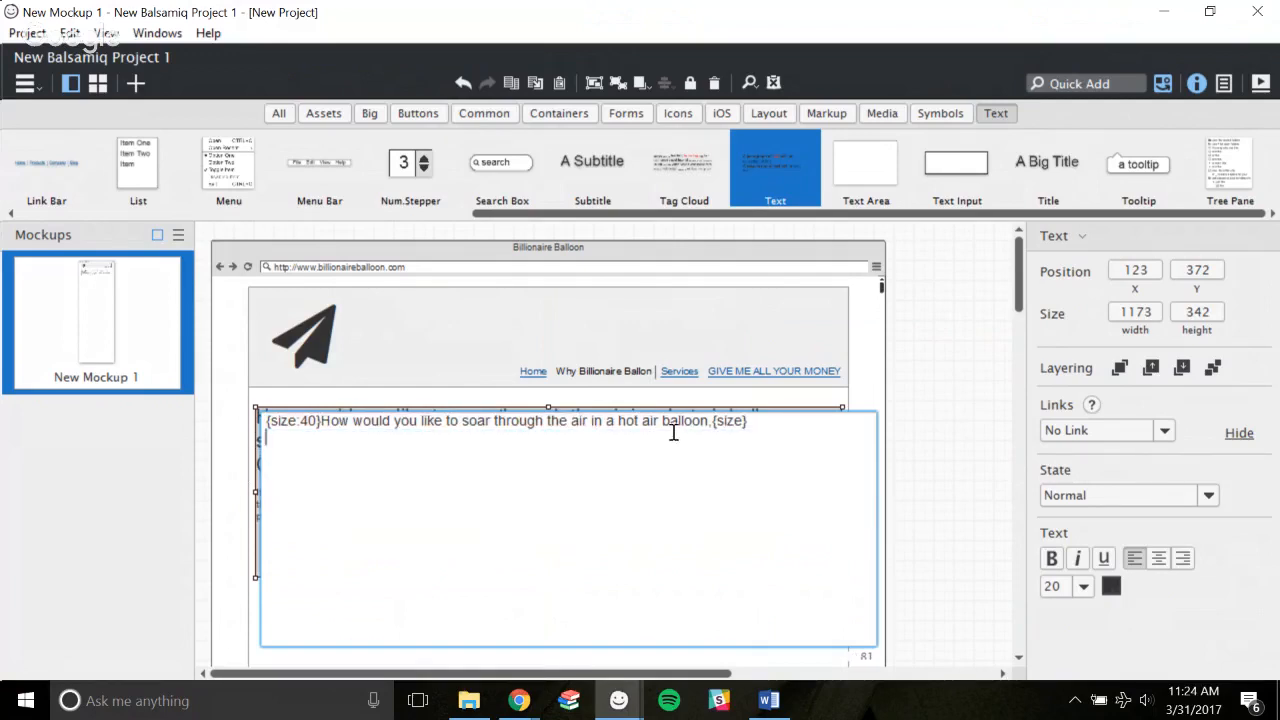
Replace the remaining headline words between the size tags with the balloon company's toll-free vanity phone number.
left_click_drag(712, 421, 322, 428)
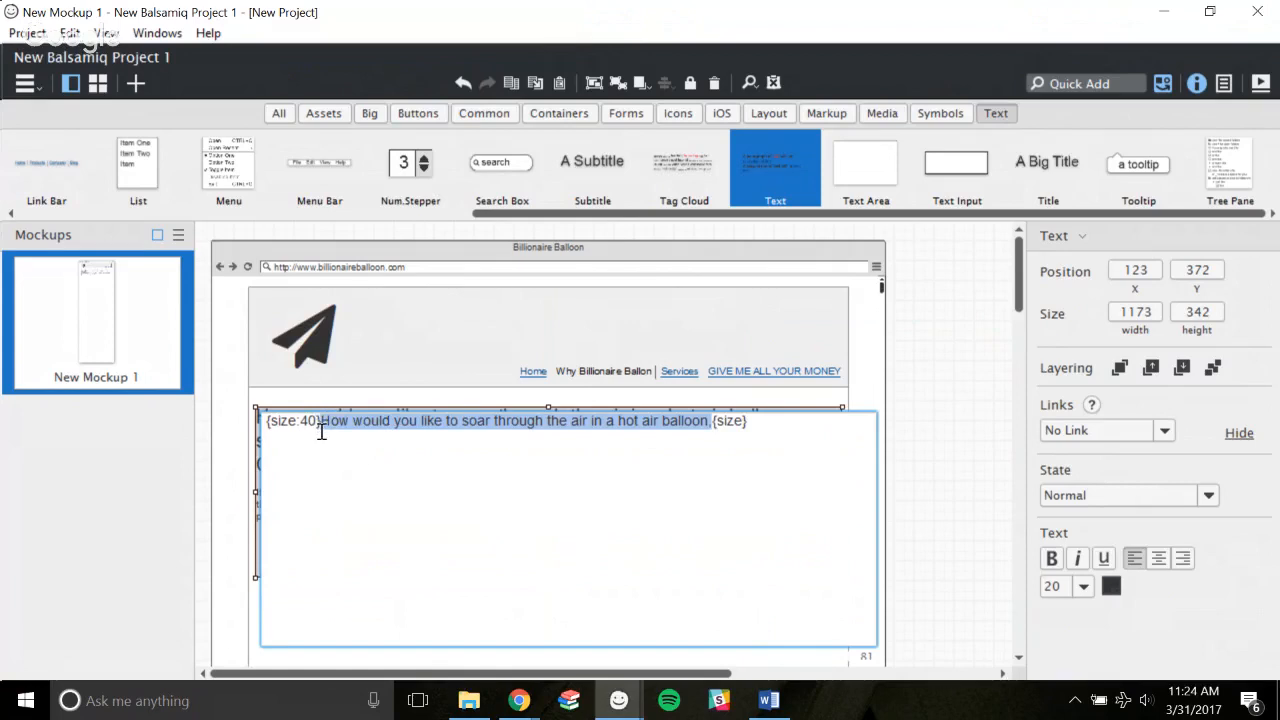
type("1-800")
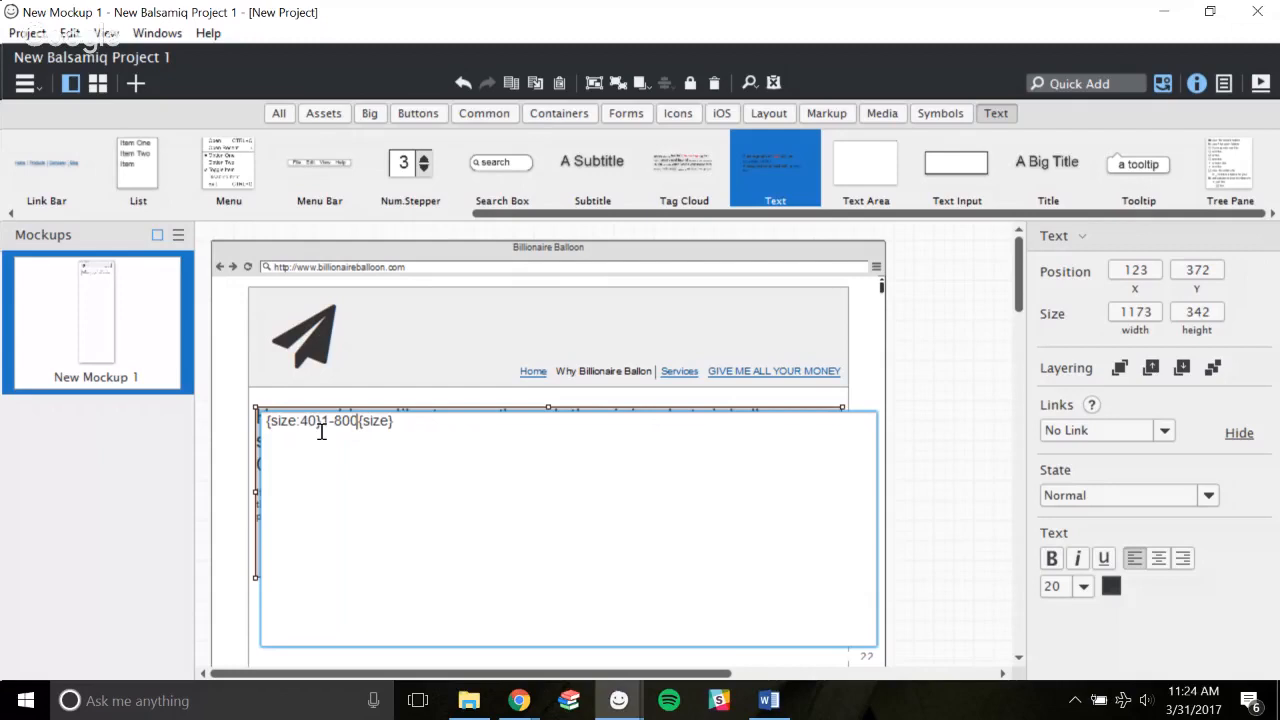
type("-Sexy-Balloon")
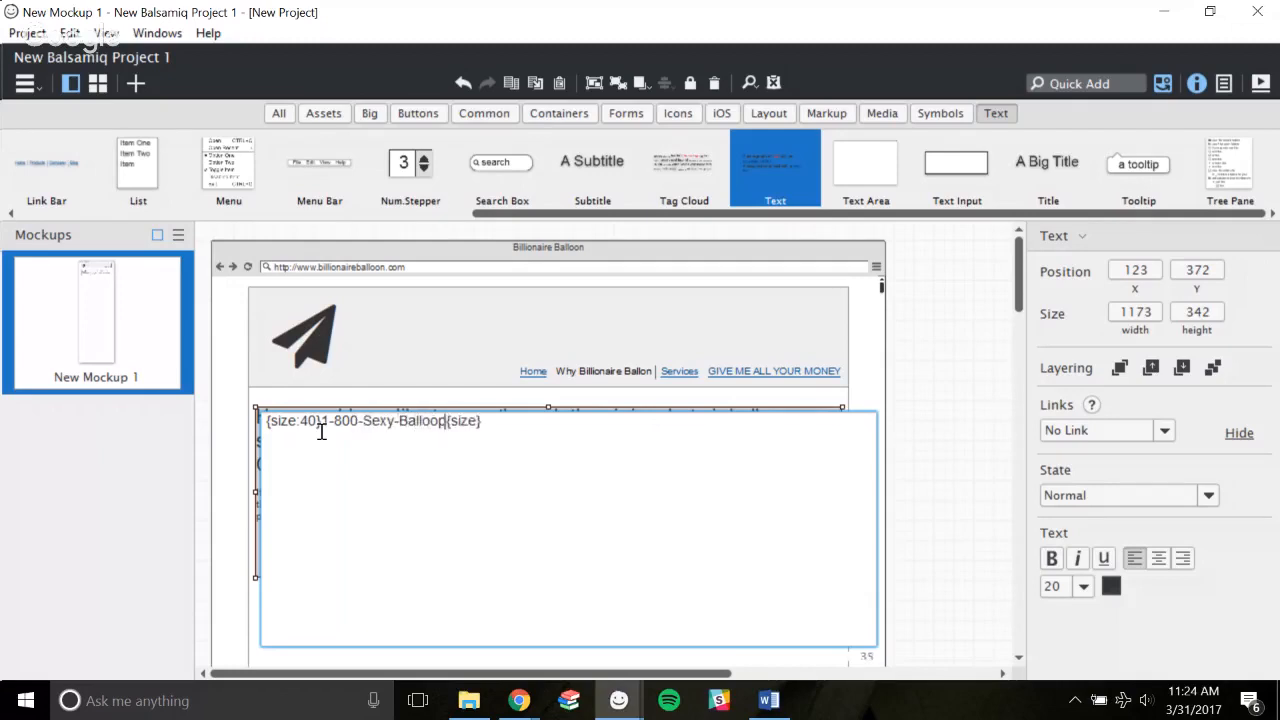
type("s")
key("Delete")
key("Delete")
type("{s")
key("ctrl+Return")
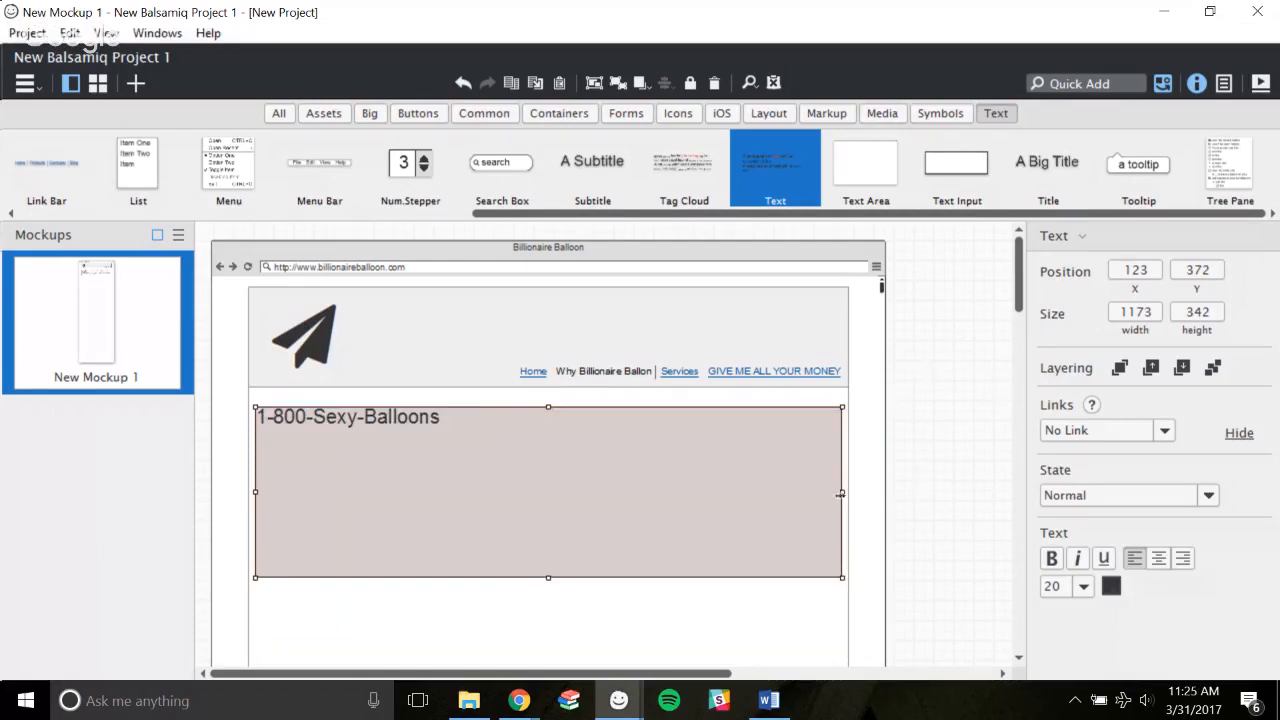
Shrink the phone number's Text control to about 381 by 44 and move it into the header above the site links.
left_click_drag(842, 492, 476, 478)
left_click(363, 588)
left_click(369, 416)
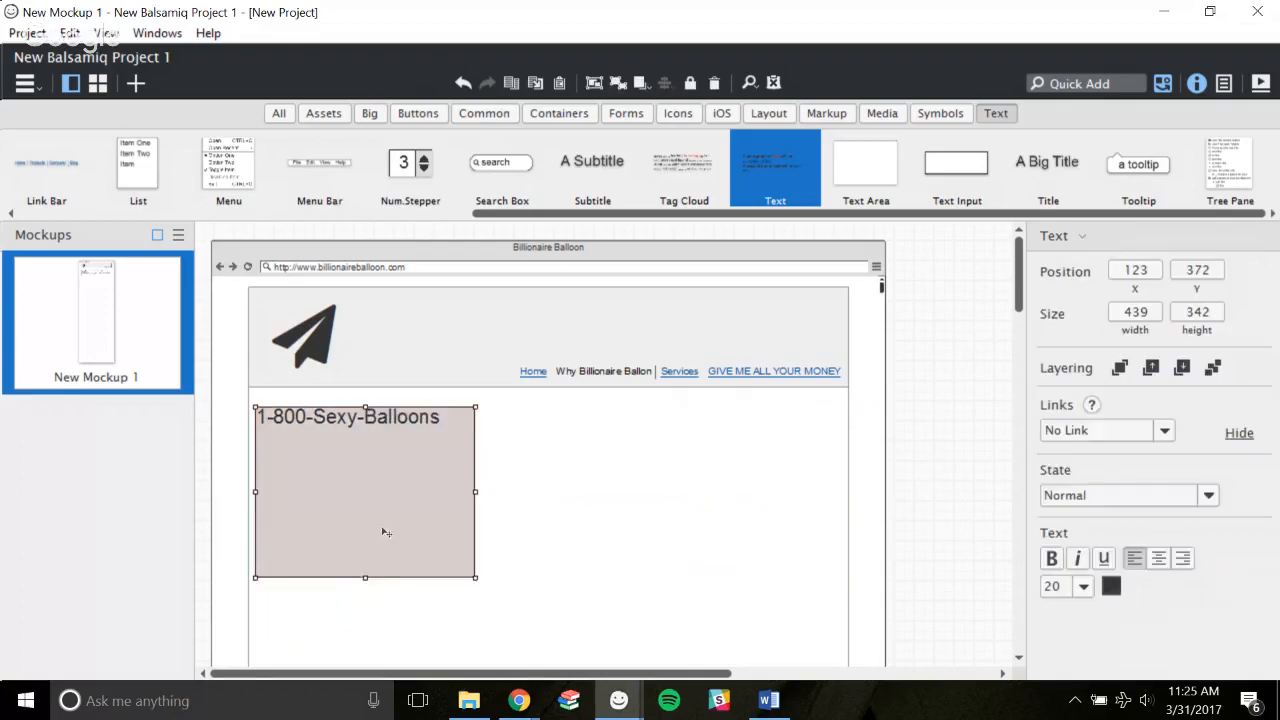
left_click_drag(365, 582, 365, 430)
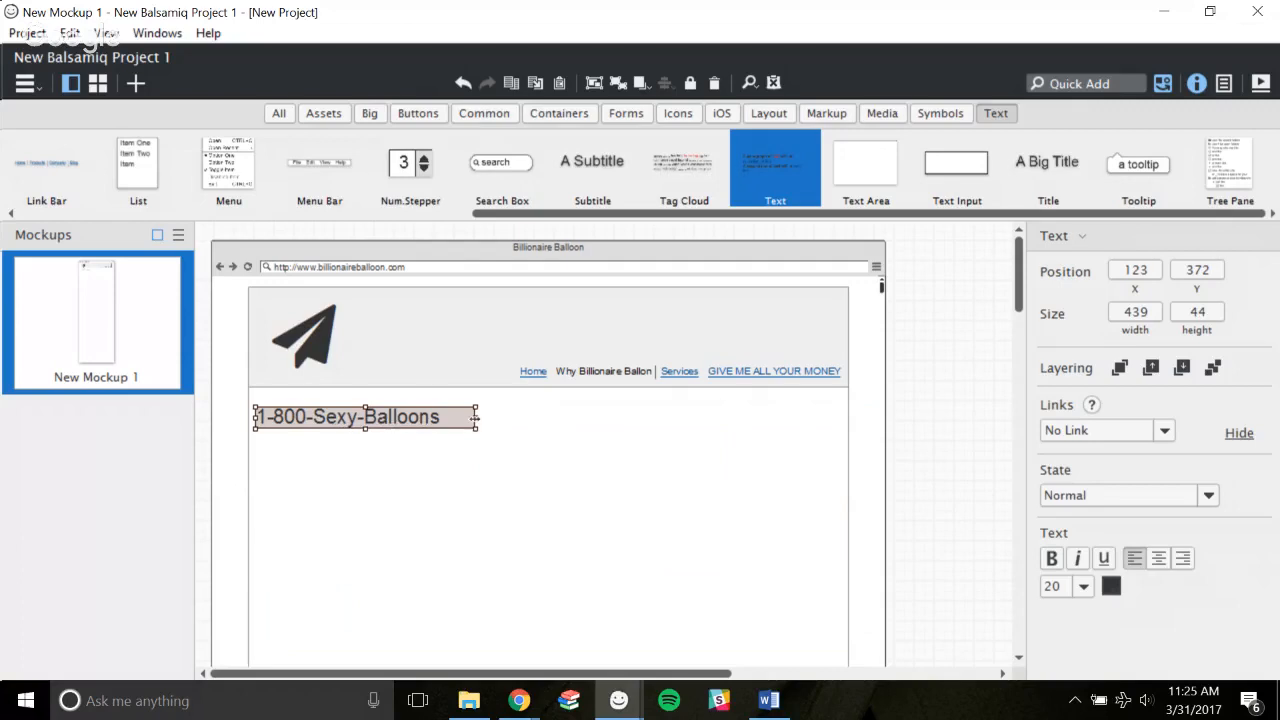
left_click_drag(476, 418, 637, 328)
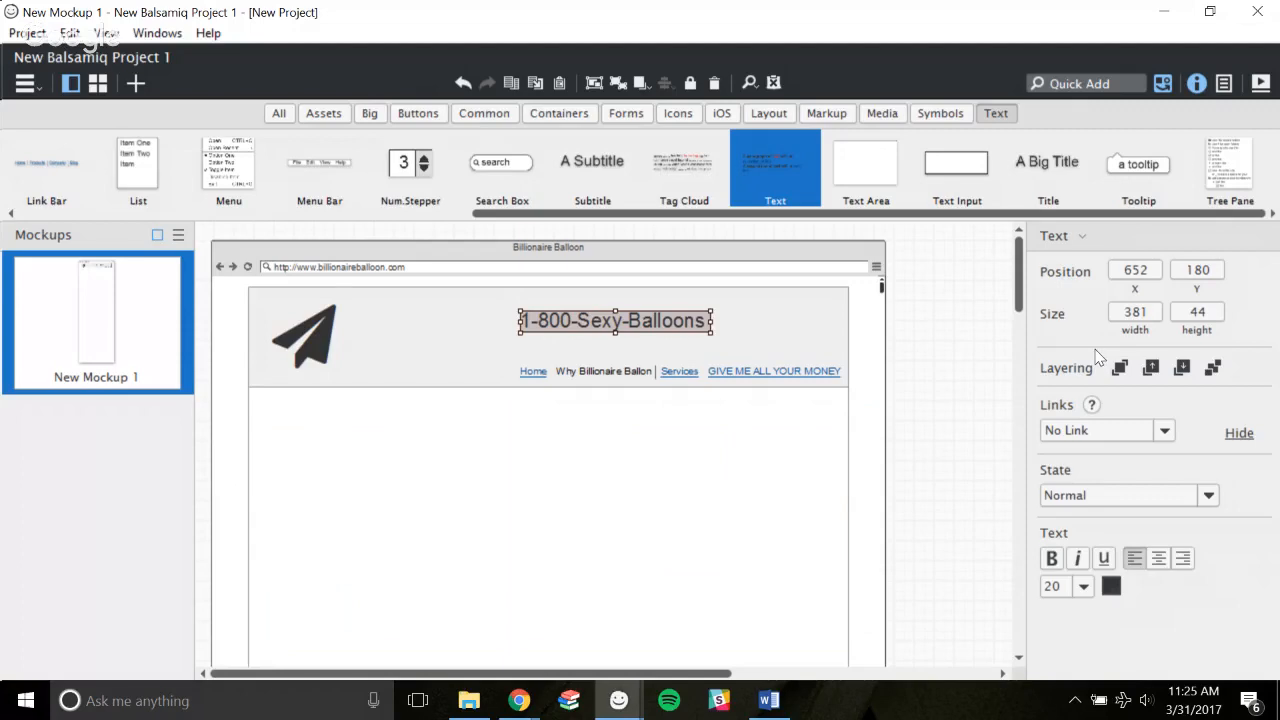
Nudge the phone number's Text control within the header to about X 667, Y 168.
key("Left")
key("Left")
key("Left")
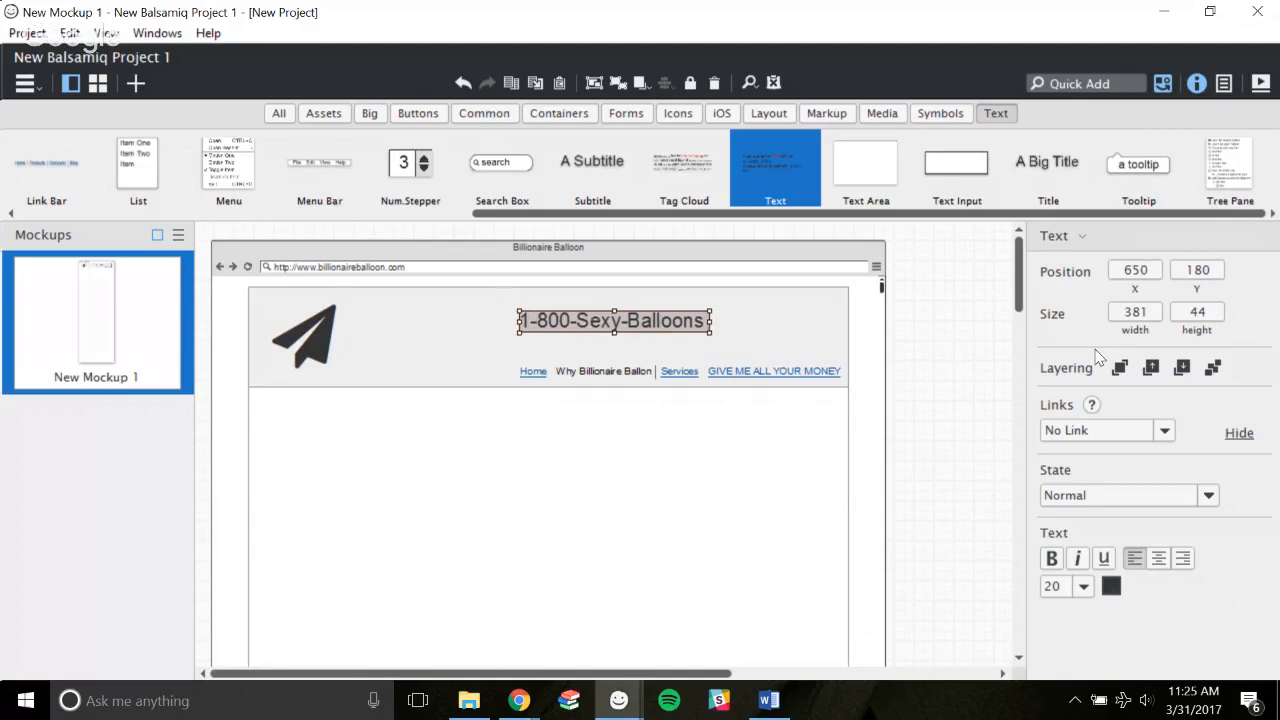
key("Down")
key("Down")
key("Down")
key("Right")
key("Right")
key("Right")
key("Right")
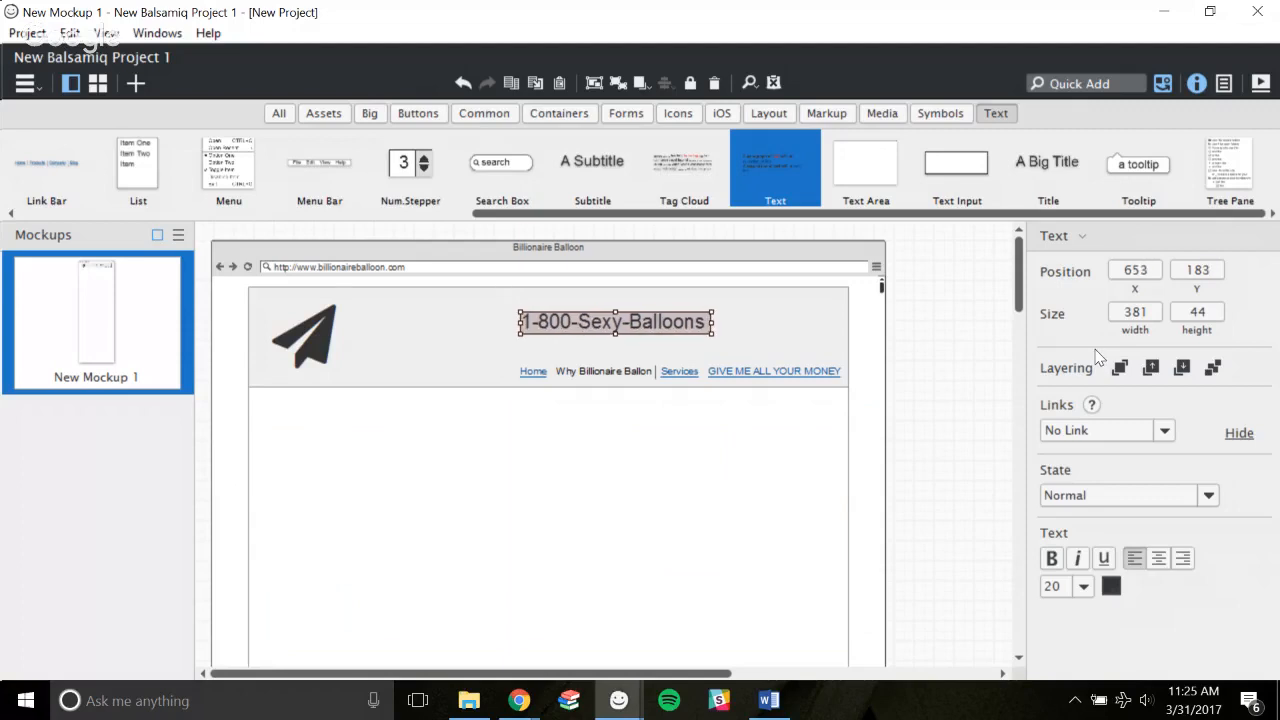
key("Up")
key("Up")
key("Up")
key("Up")
key("Up")
key("Up")
key("Up")
key("Up")
key("Up")
key("Up")
key("Up")
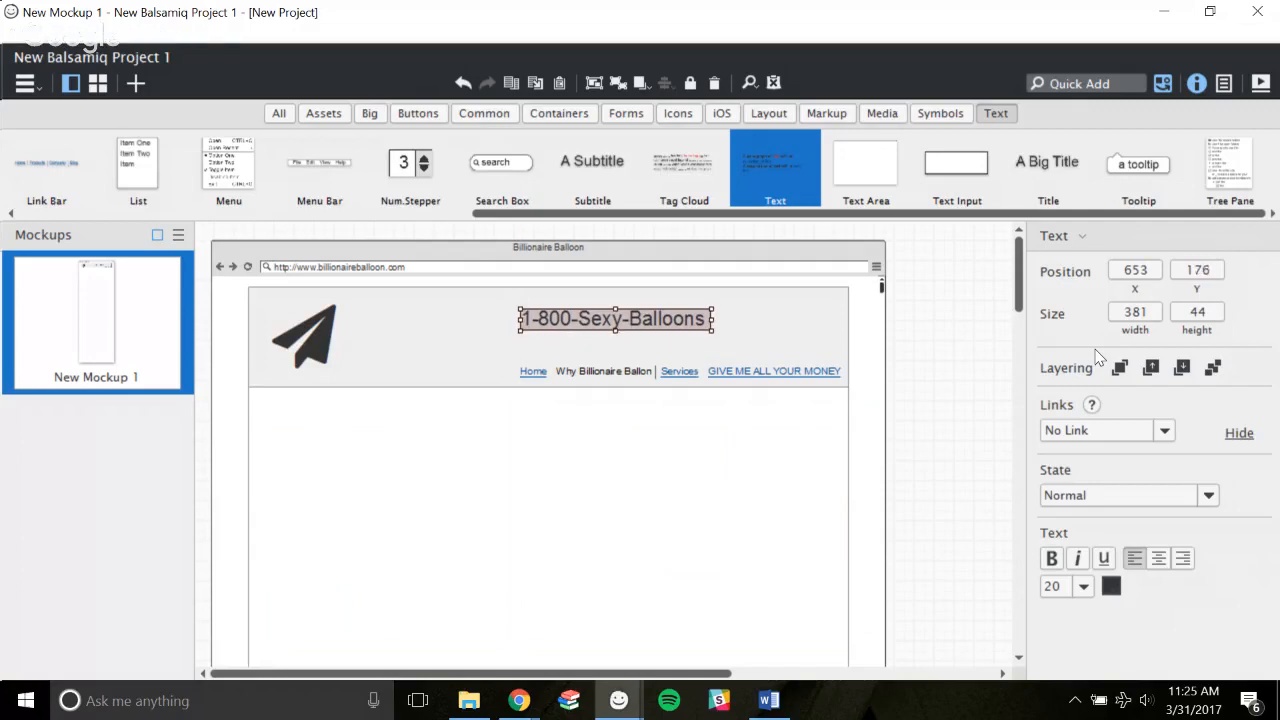
key("Up")
key("Up")
key("Up")
key("Up")
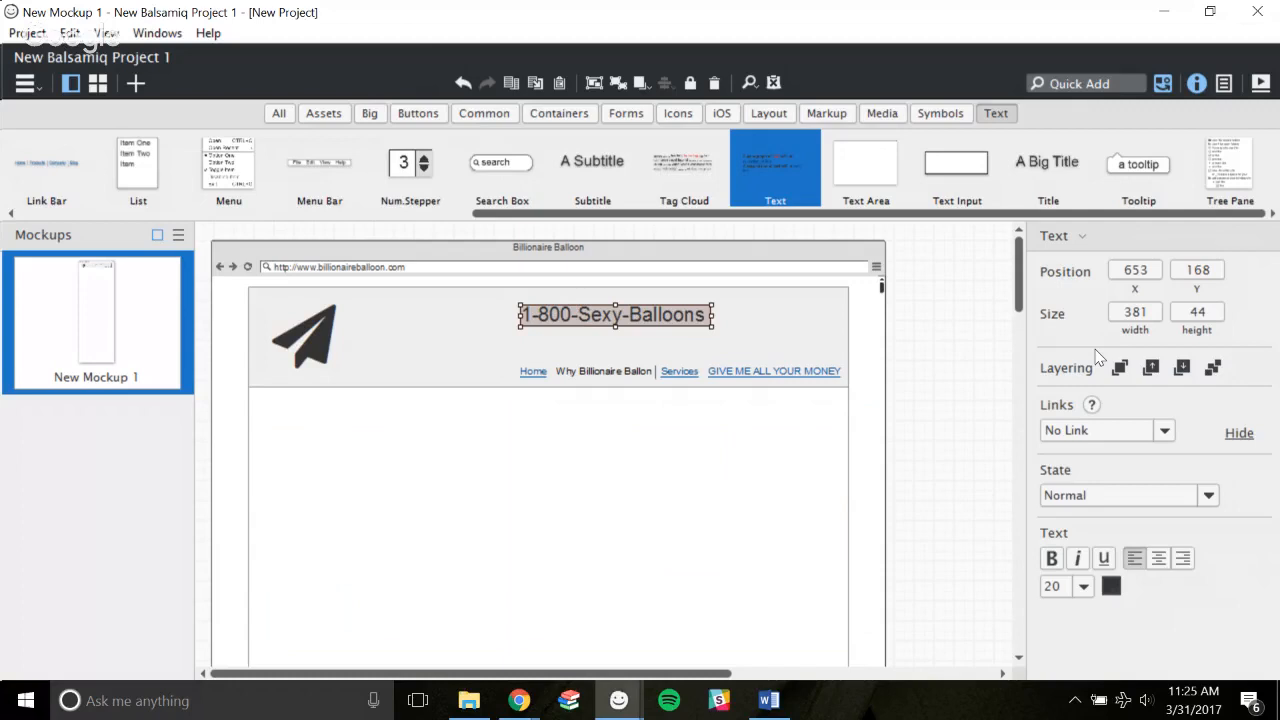
key("Left")
key("Left")
key("Left")
key("Left")
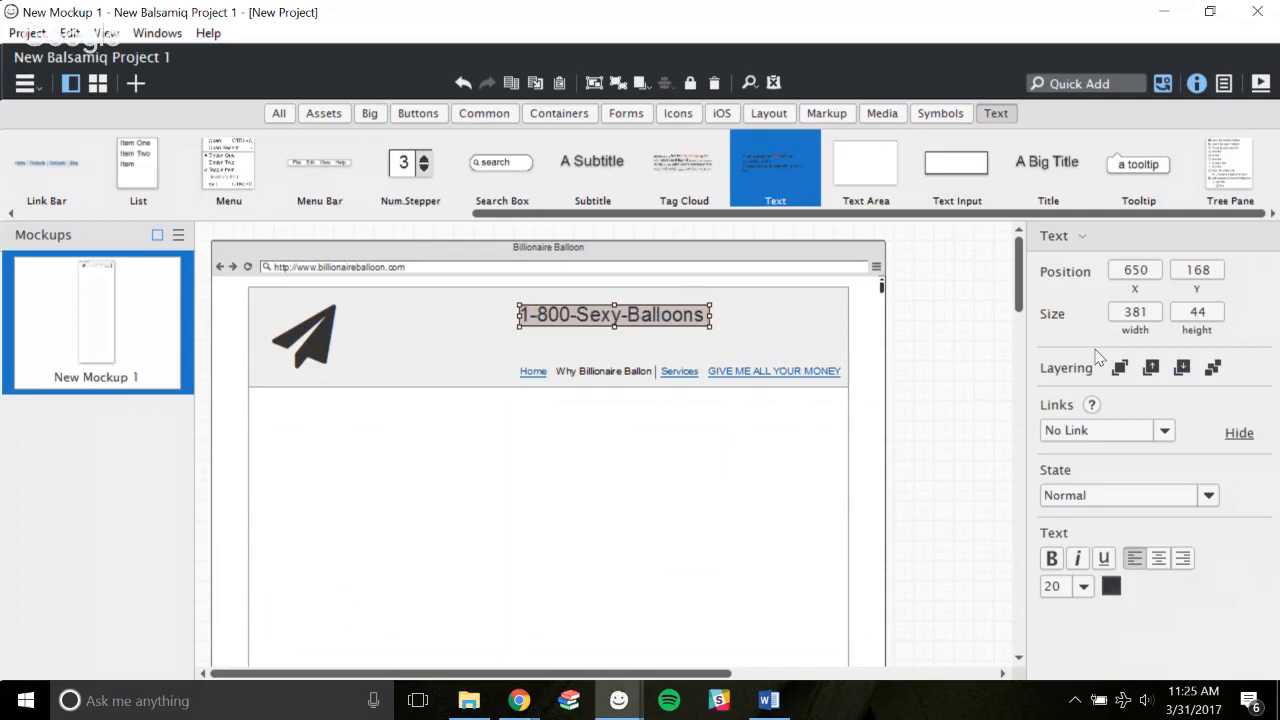
key("Left")
key("Left")
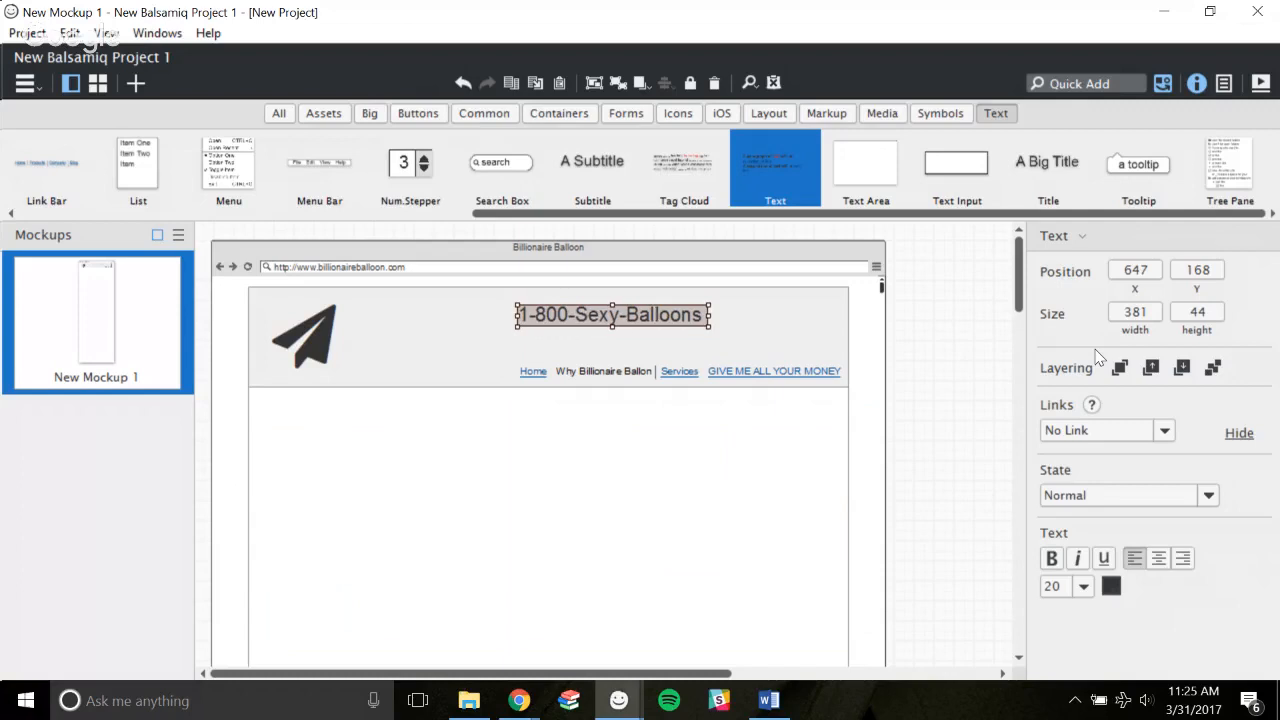
key("Right")
key("Right")
key("Right")
key("Right")
key("Right")
key("Right")
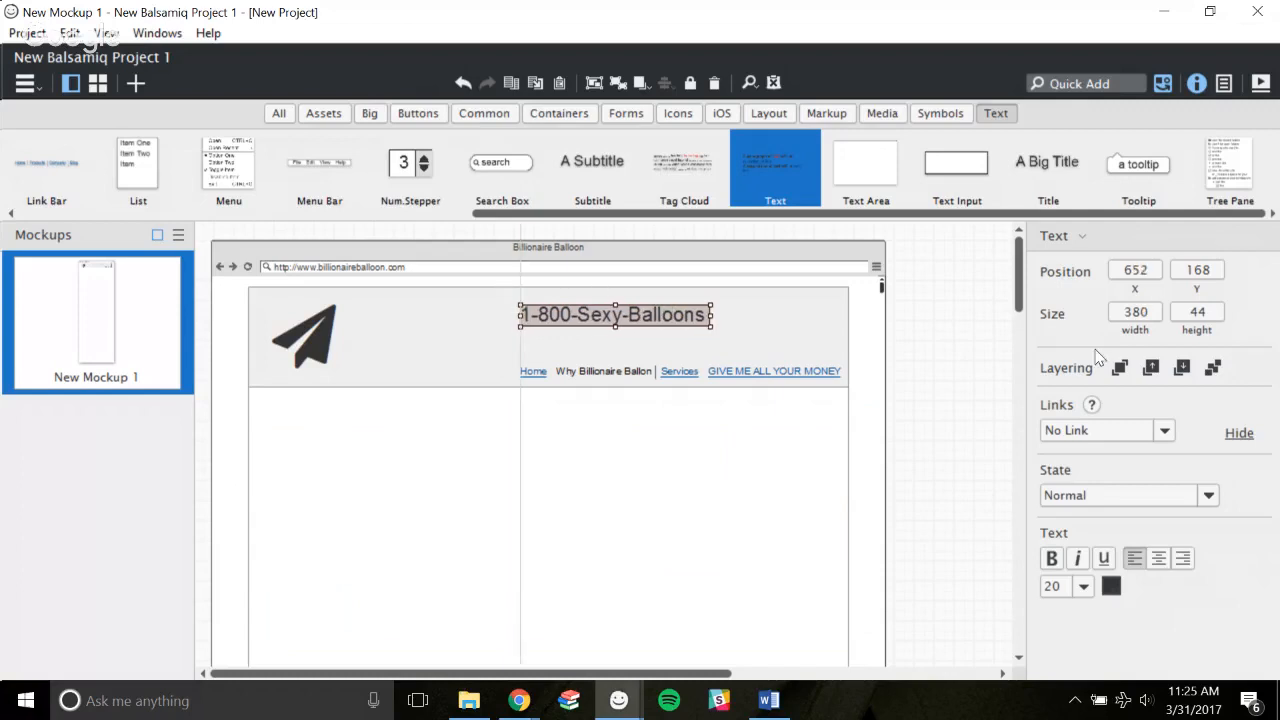
key("Right")
key("Right")
key("Right")
key("Right")
key("Right")
key("Right")
key("Right")
key("Right")
key("Right")
key("Right")
key("Right")
key("Right")
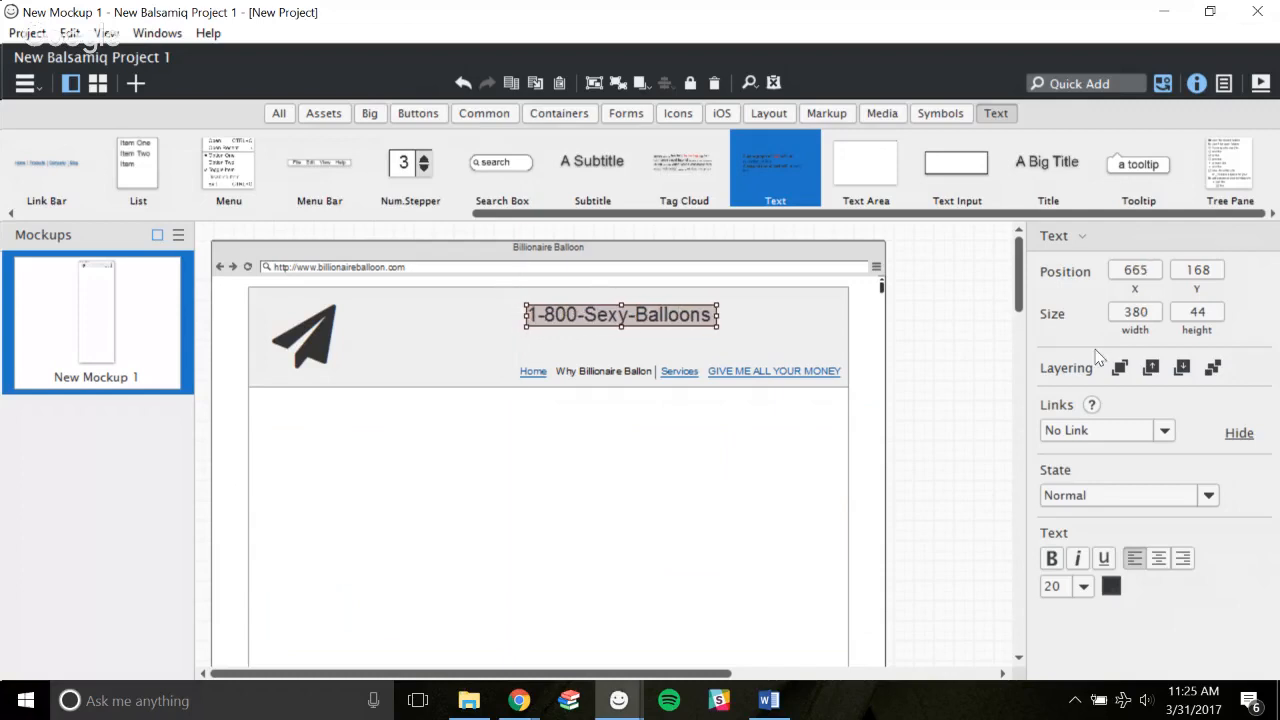
key("Right")
key("Right")
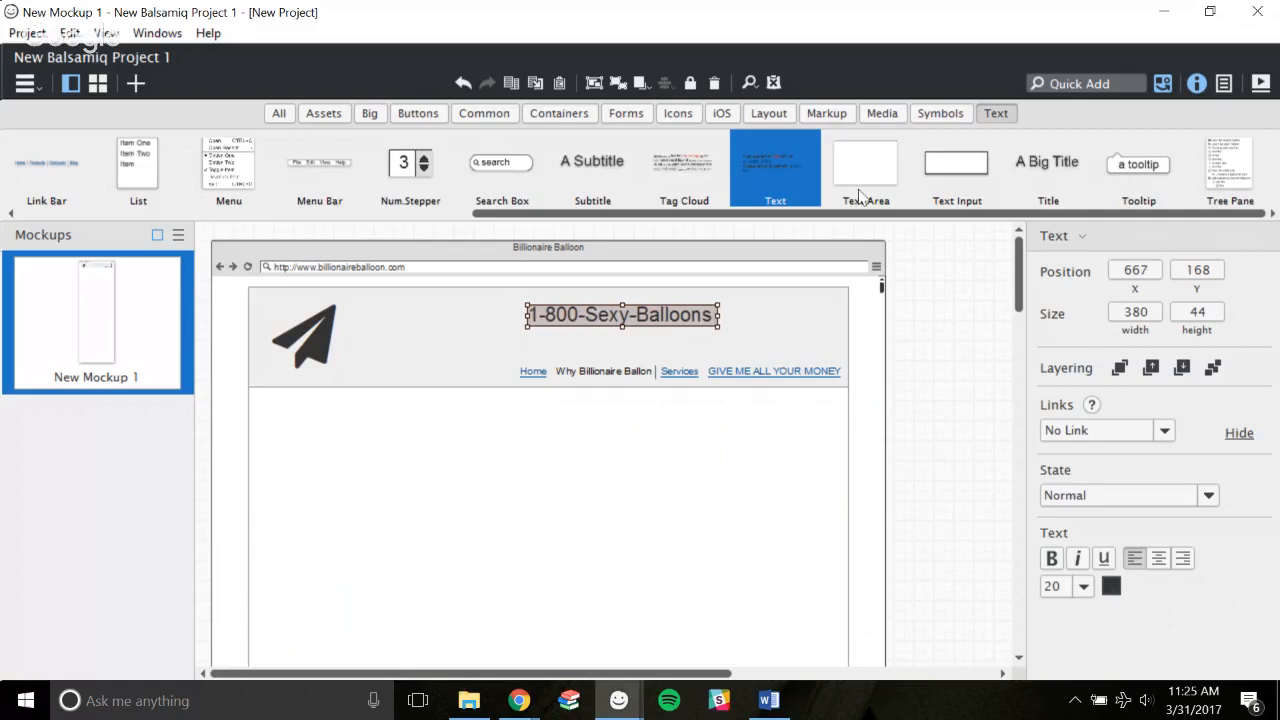
Move the phone number to about X 913, Y 153, lining up its right edge with the end of the site links.
left_click_drag(682, 325, 802, 315)
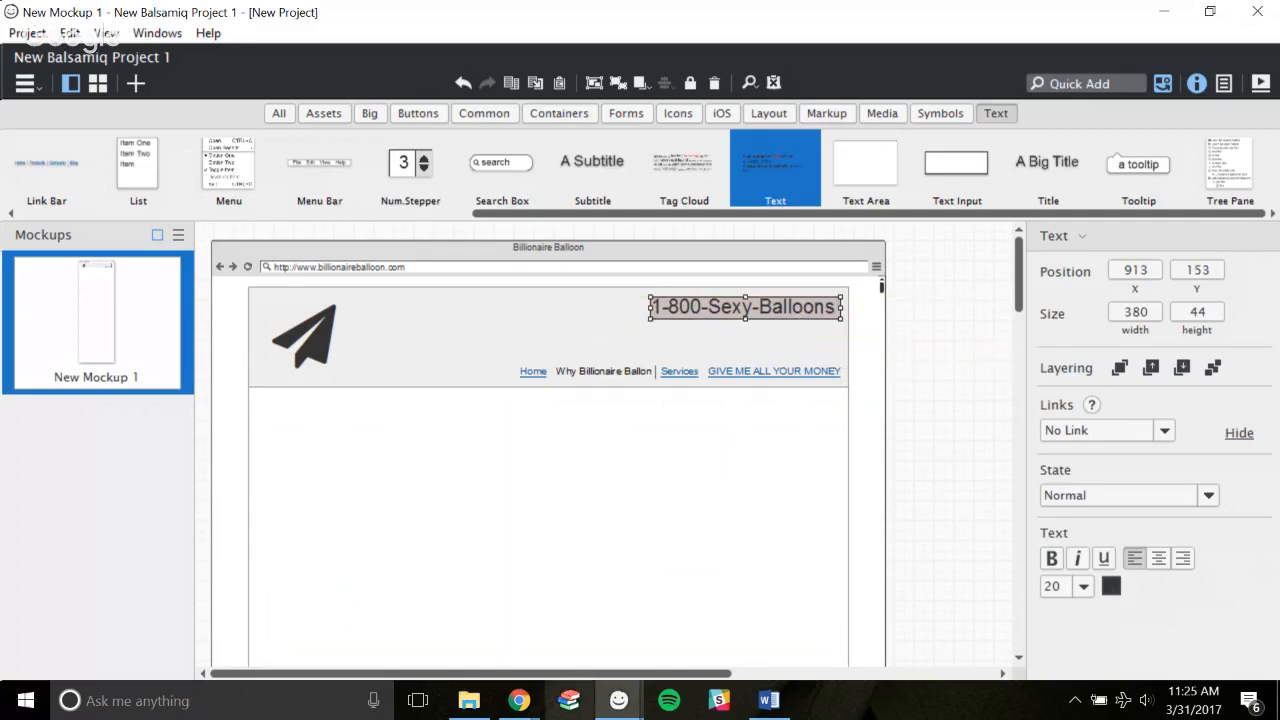
mouse_move(631, 688)
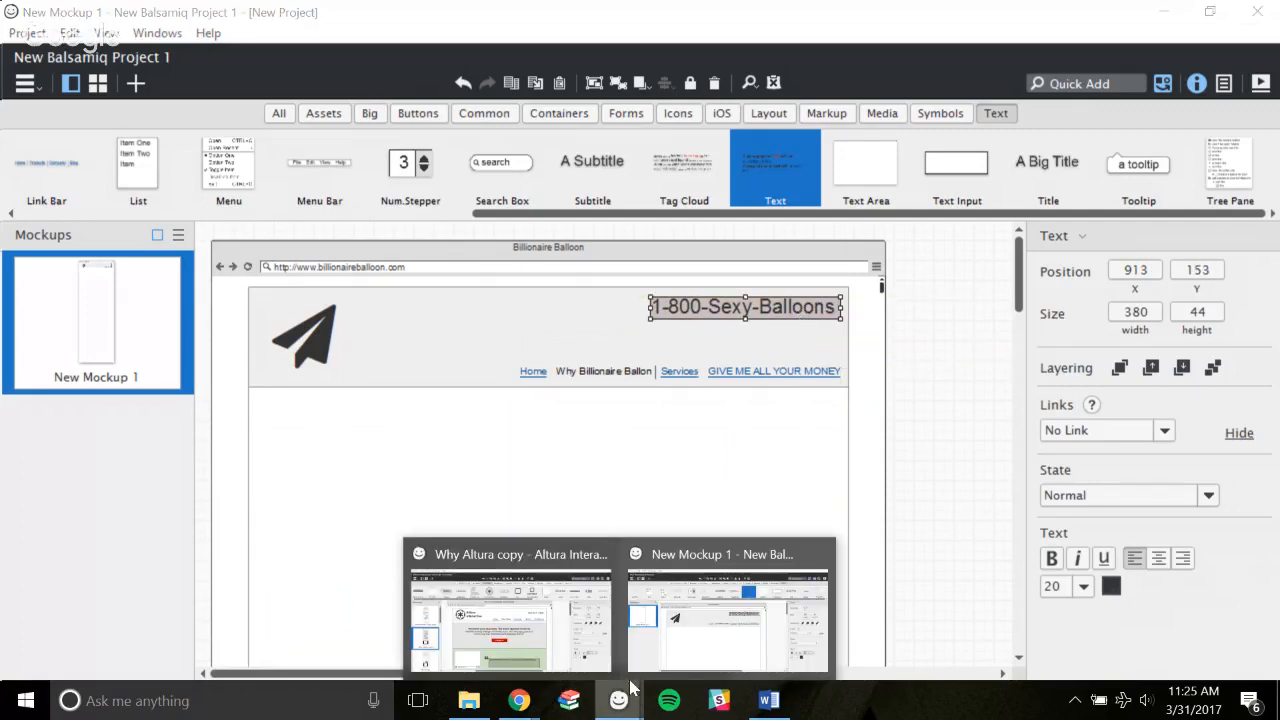
Examine the header and hero section of the Why Altura page in the other open project, and return to the Billionaire Balloon mockup.
left_click(510, 610)
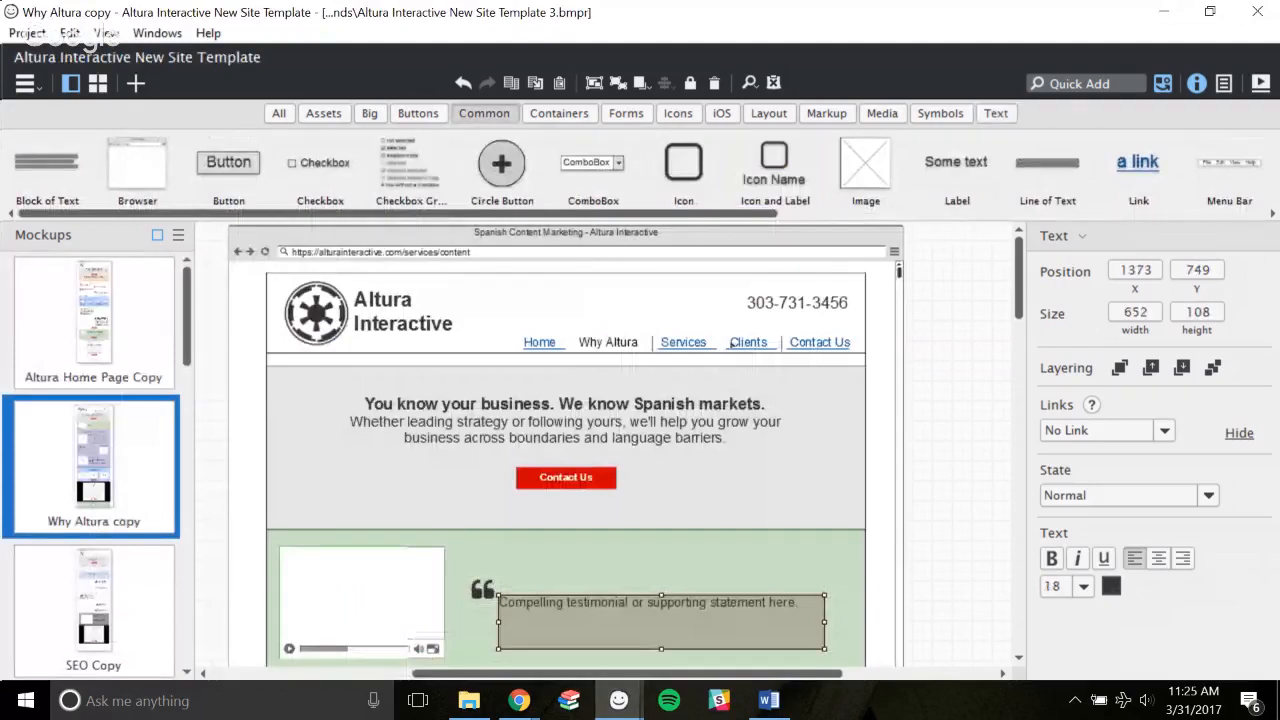
mouse_move(619, 700)
left_click(720, 610)
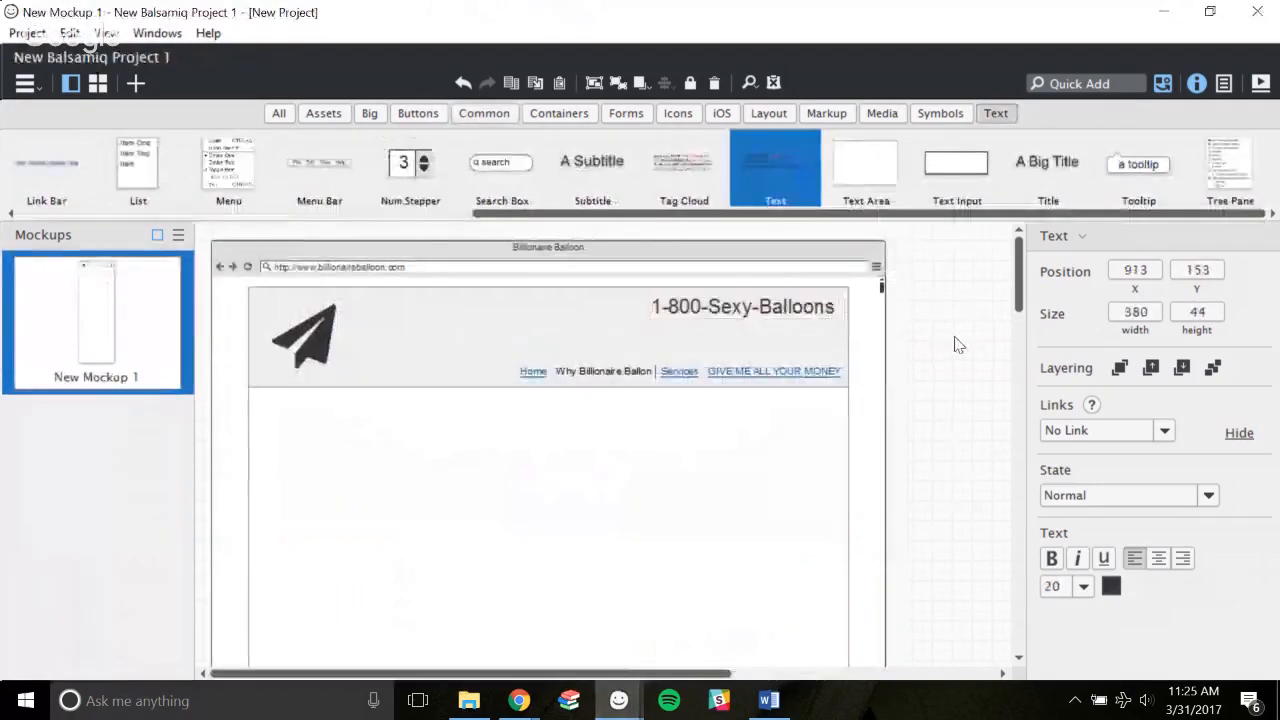
left_click(955, 345)
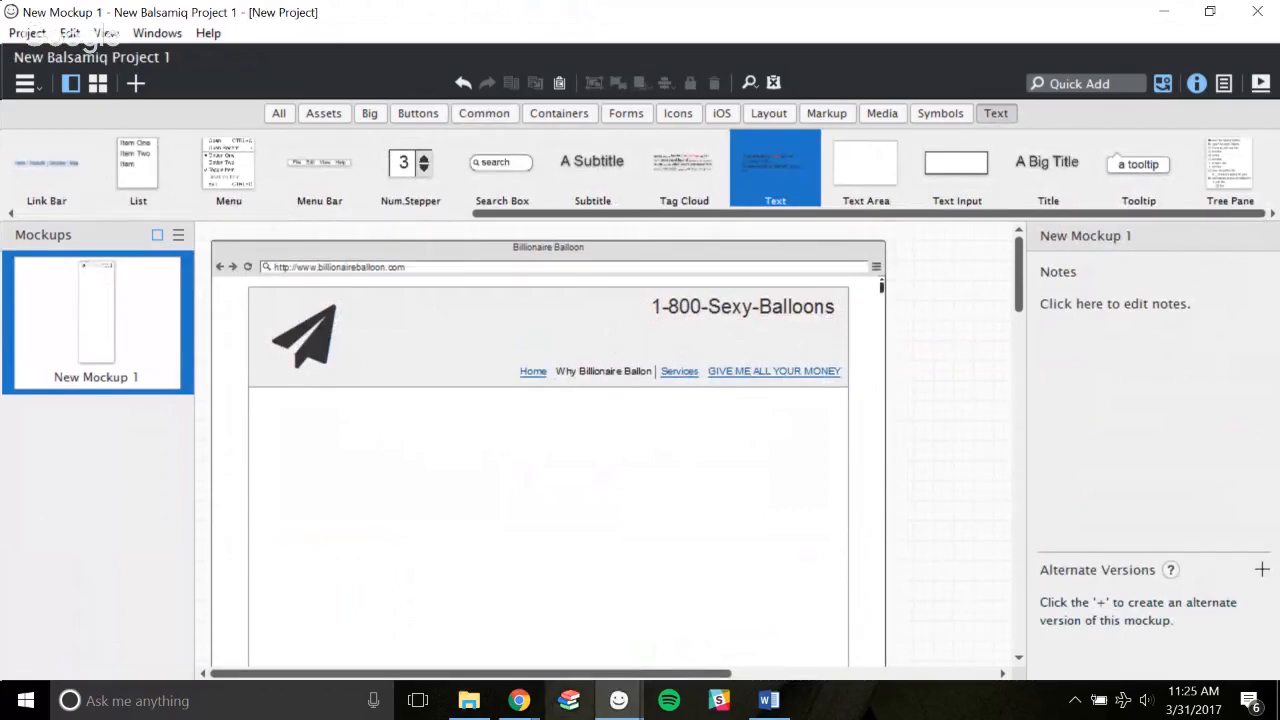
mouse_move(619, 703)
left_click(540, 610)
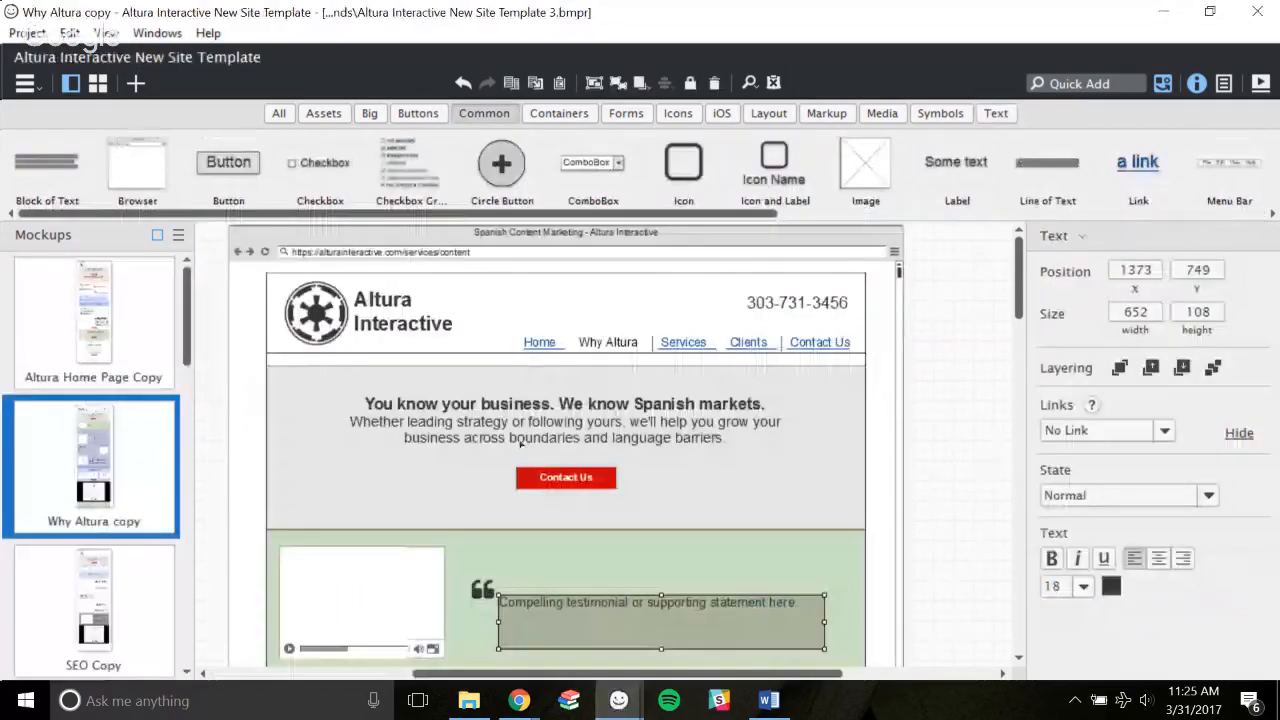
left_click(619, 700)
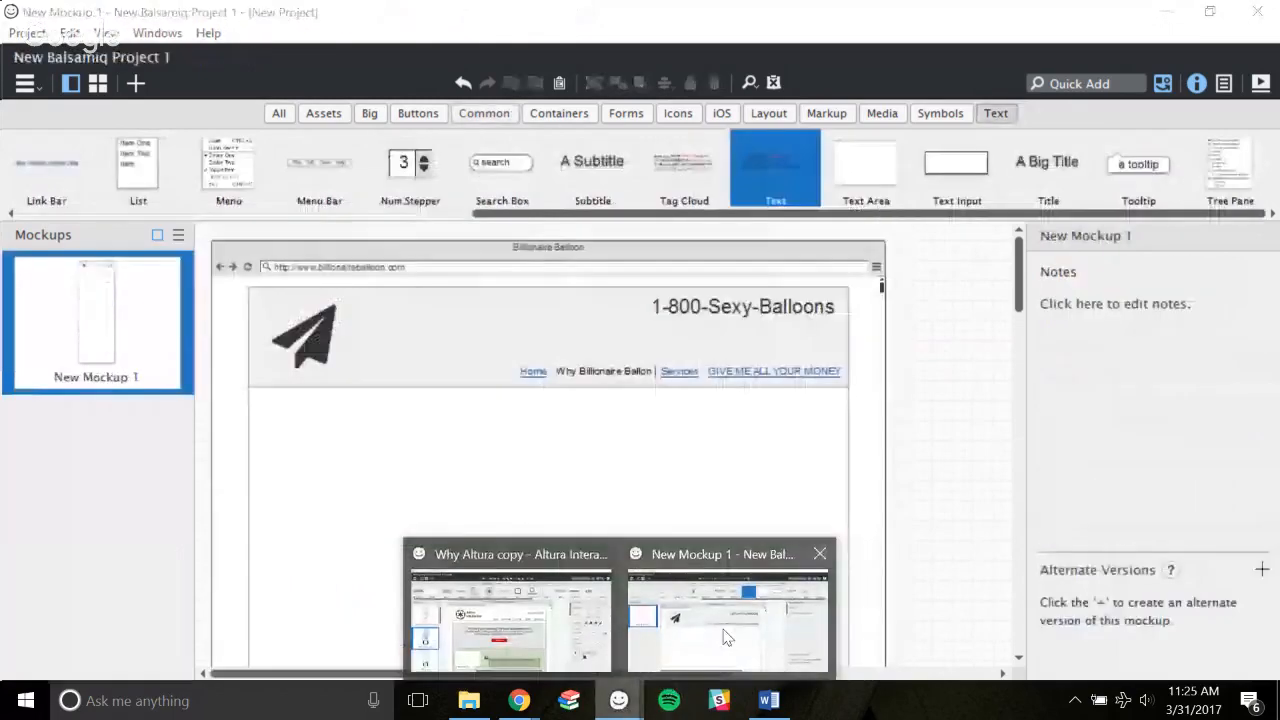
left_click(725, 612)
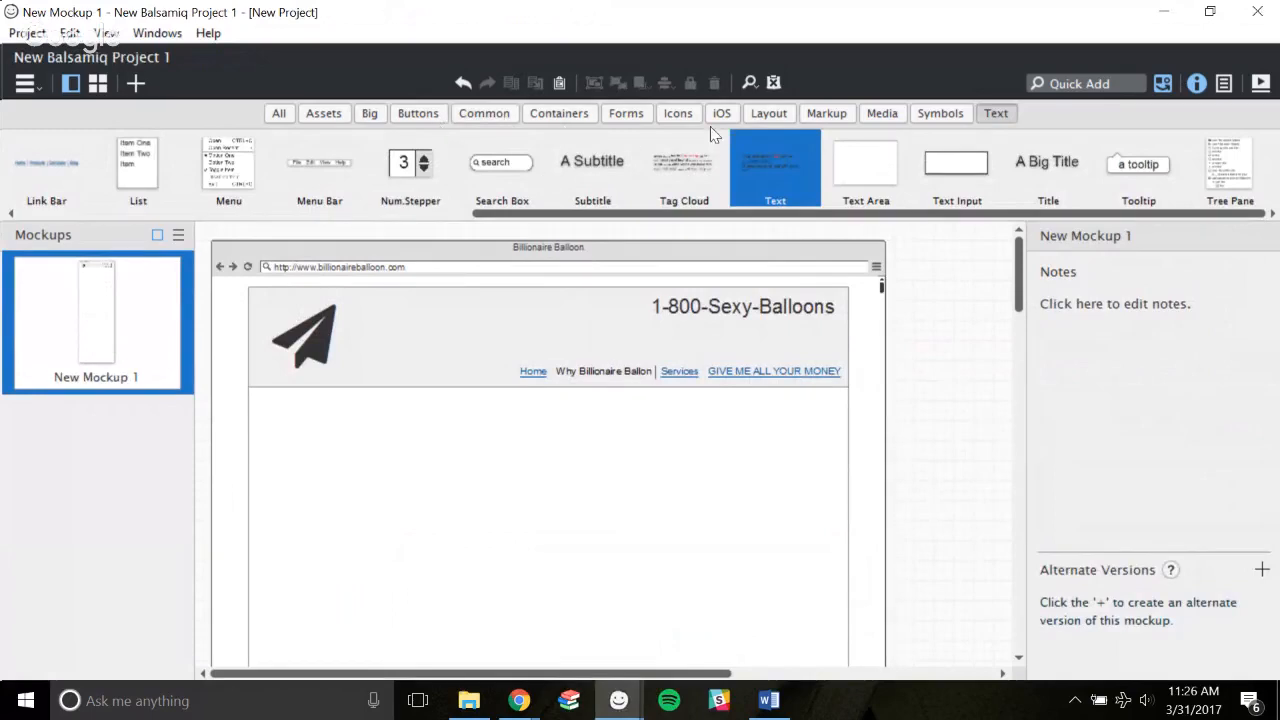
Place an Image placeholder below the page header at about X 338, Y 416 and label it "Hero Image".
left_click(488, 118)
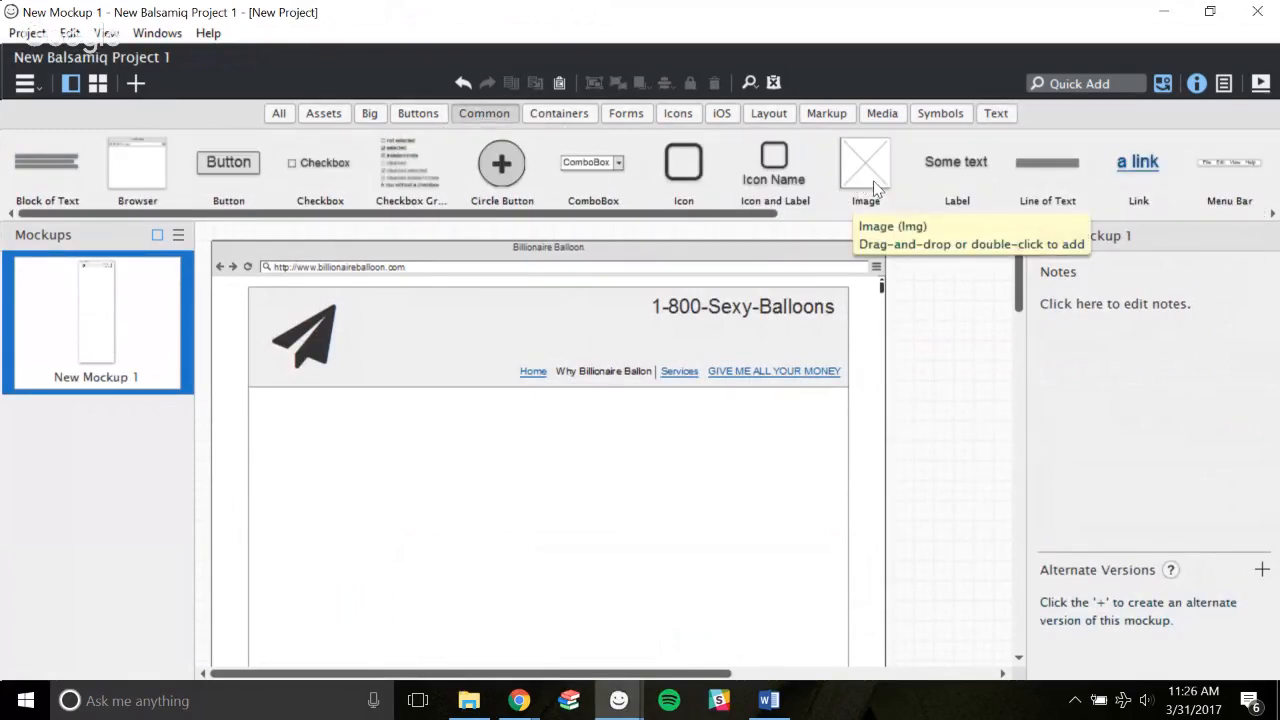
left_click_drag(876, 172, 363, 434)
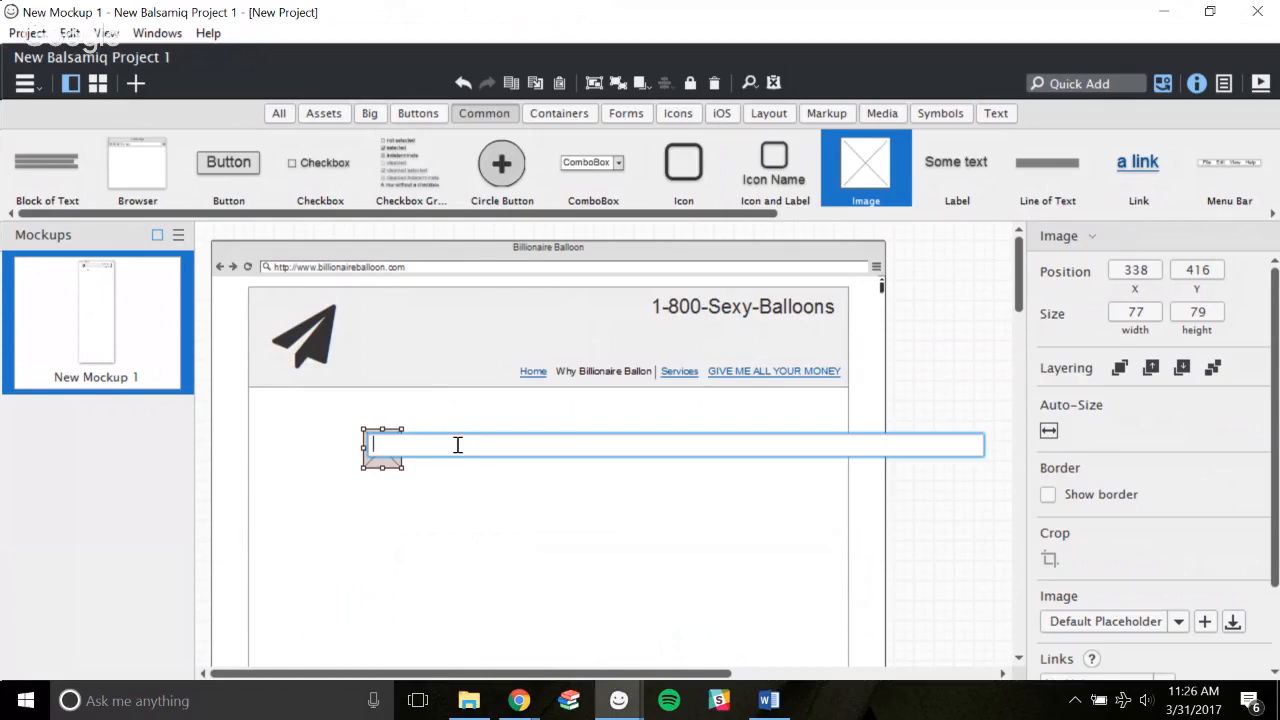
type("Hero Image")
key("Return")
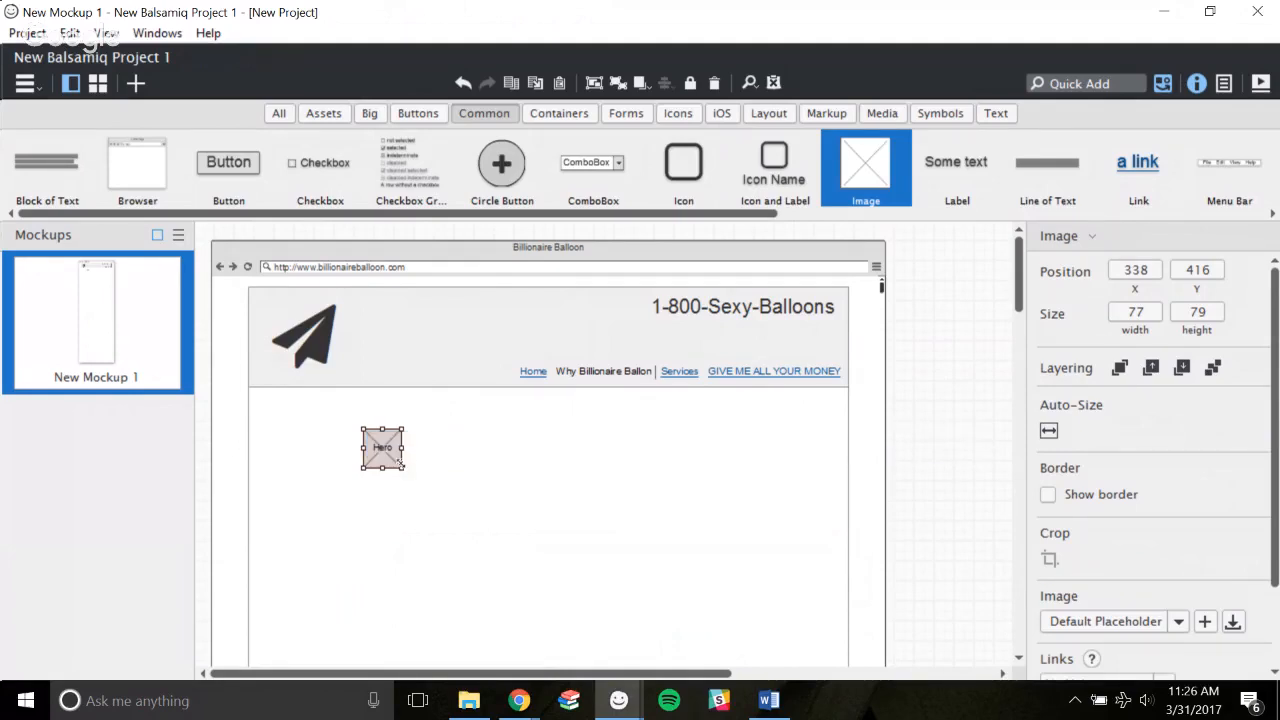
Enlarge the Hero Image placeholder to span the full content width directly beneath the header.
left_click_drag(401, 466, 437, 484)
left_click(537, 481)
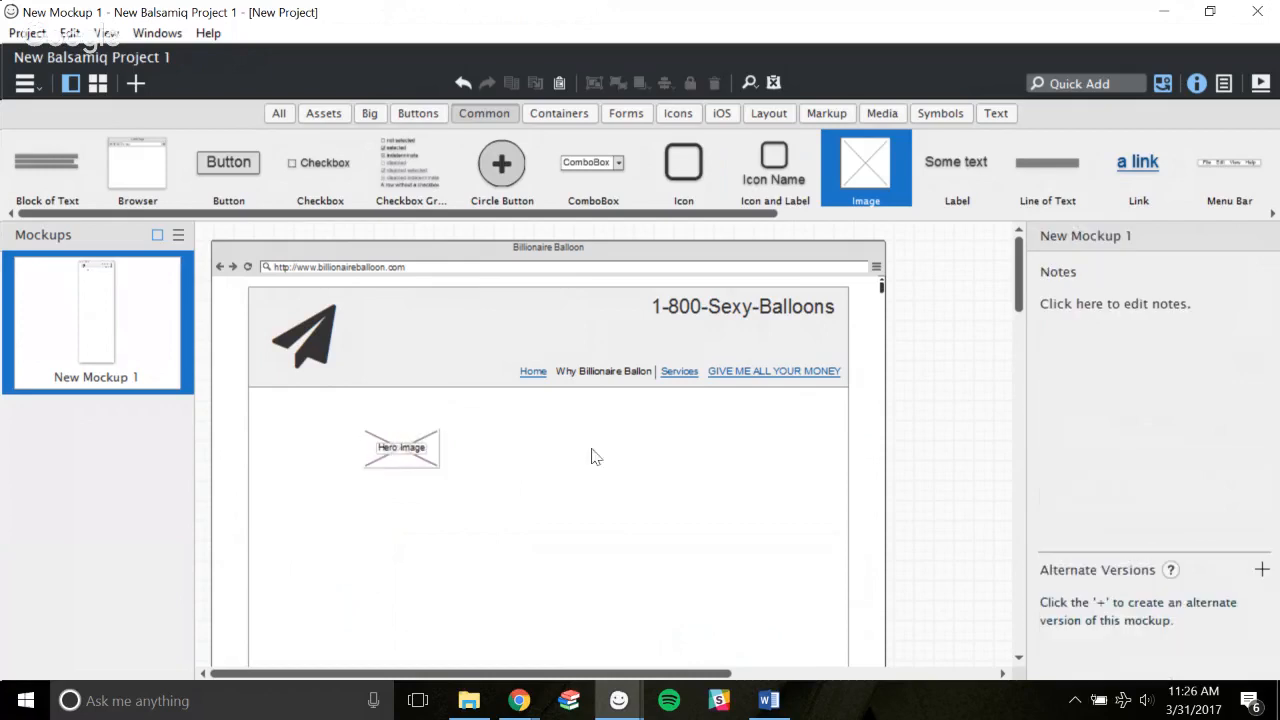
left_click_drag(428, 451, 847, 589)
left_click(910, 443)
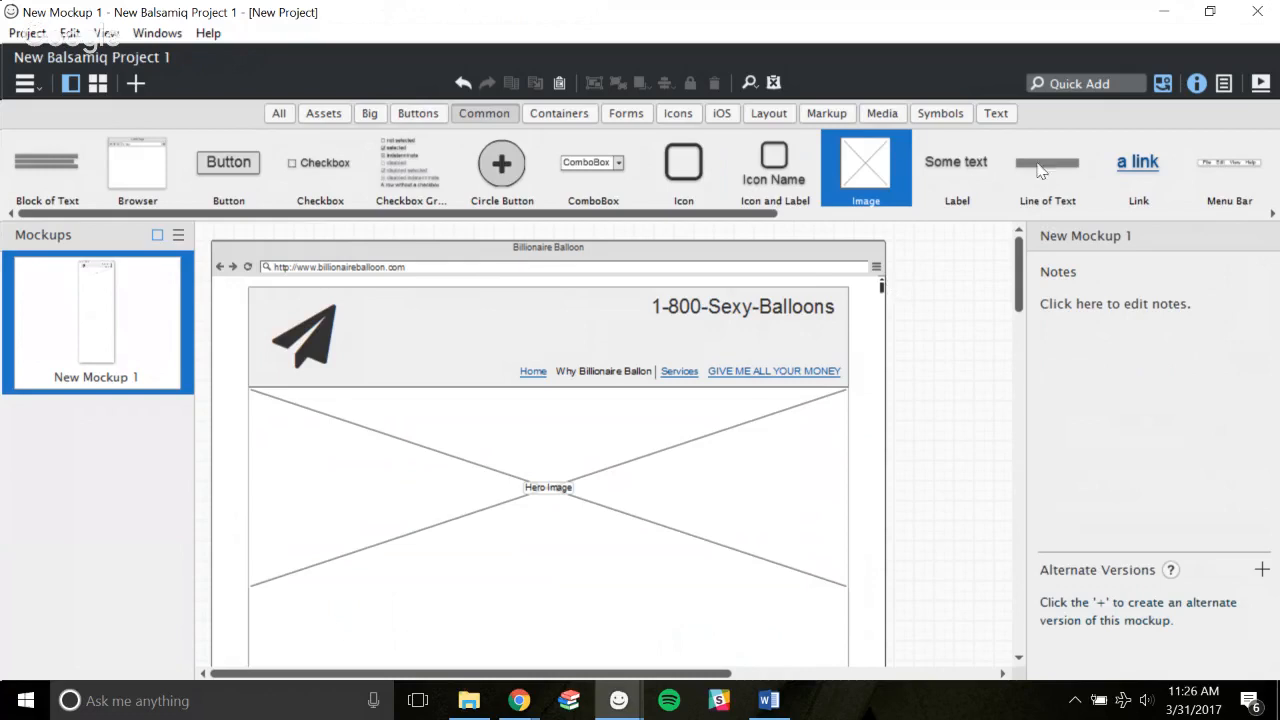
Add a text element over the hero image reading "Billioniare ballon is the best way to waste your money!".
left_click(998, 113)
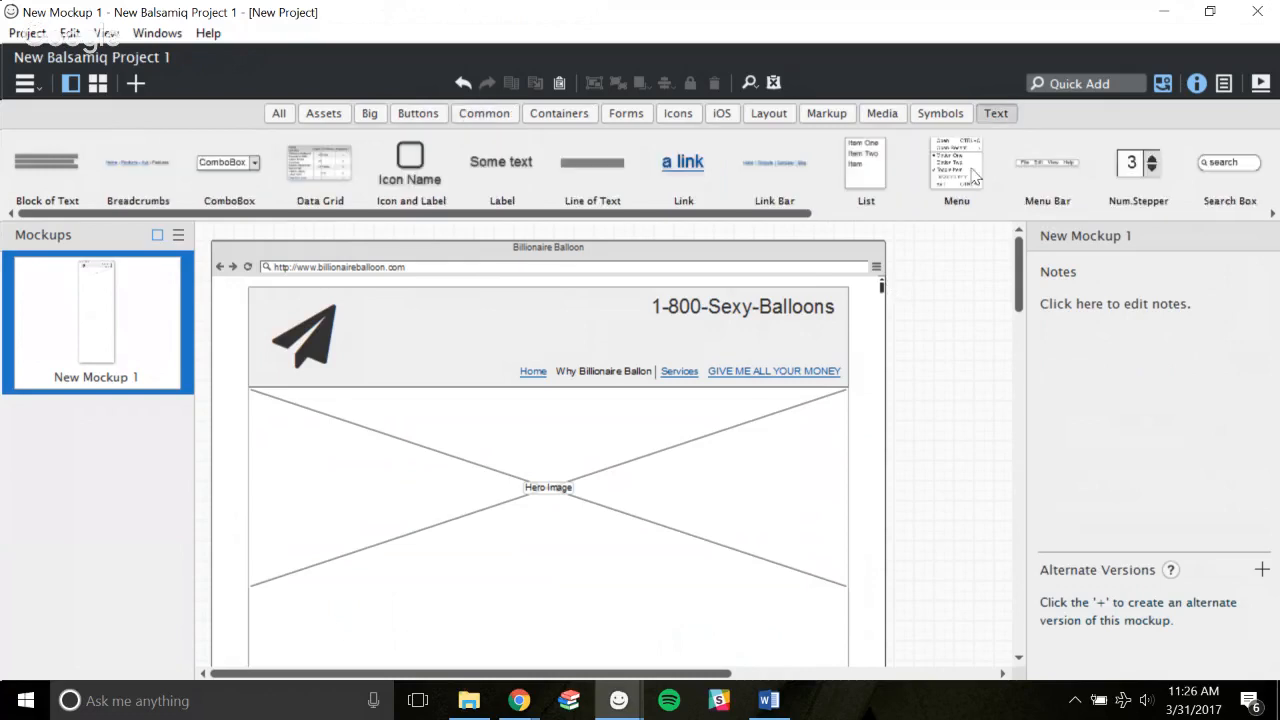
left_click_drag(745, 213, 1037, 213)
left_click_drag(1048, 165, 513, 440)
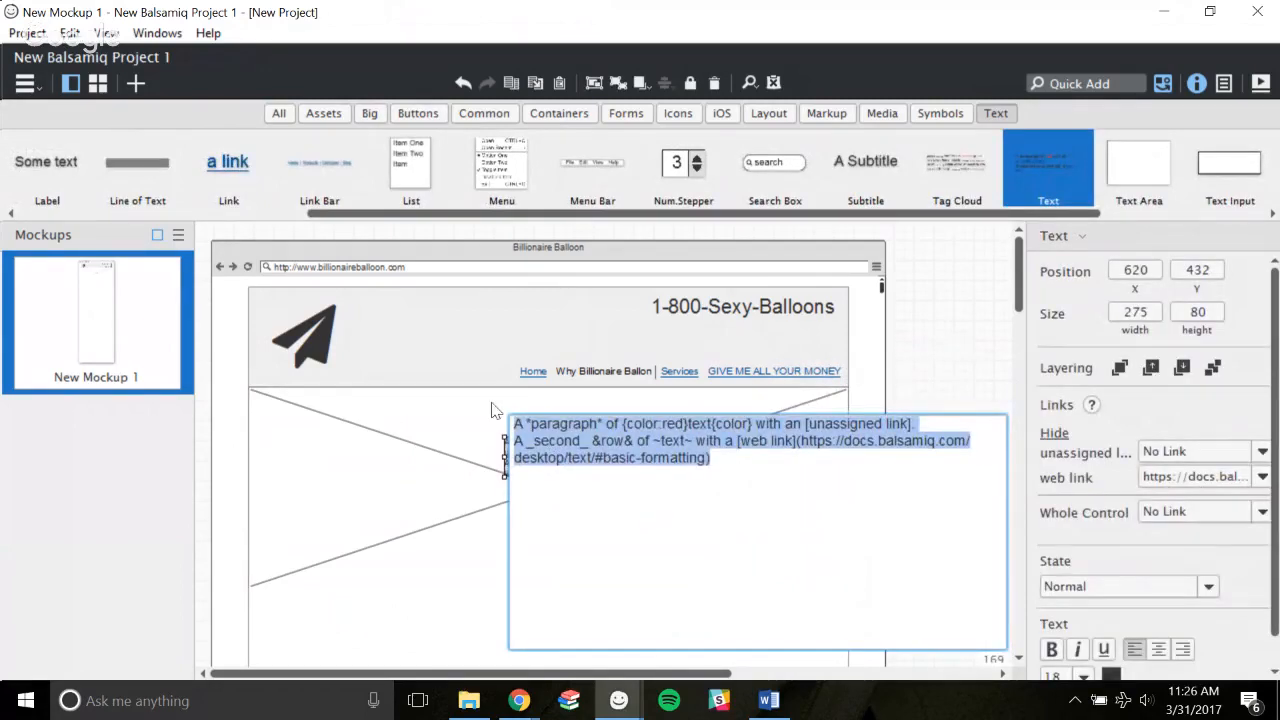
type("Billionai")
key("BackSpace")
key("BackSpace")
key("BackSpace")
key("BackSpace")
key("BackSpace")
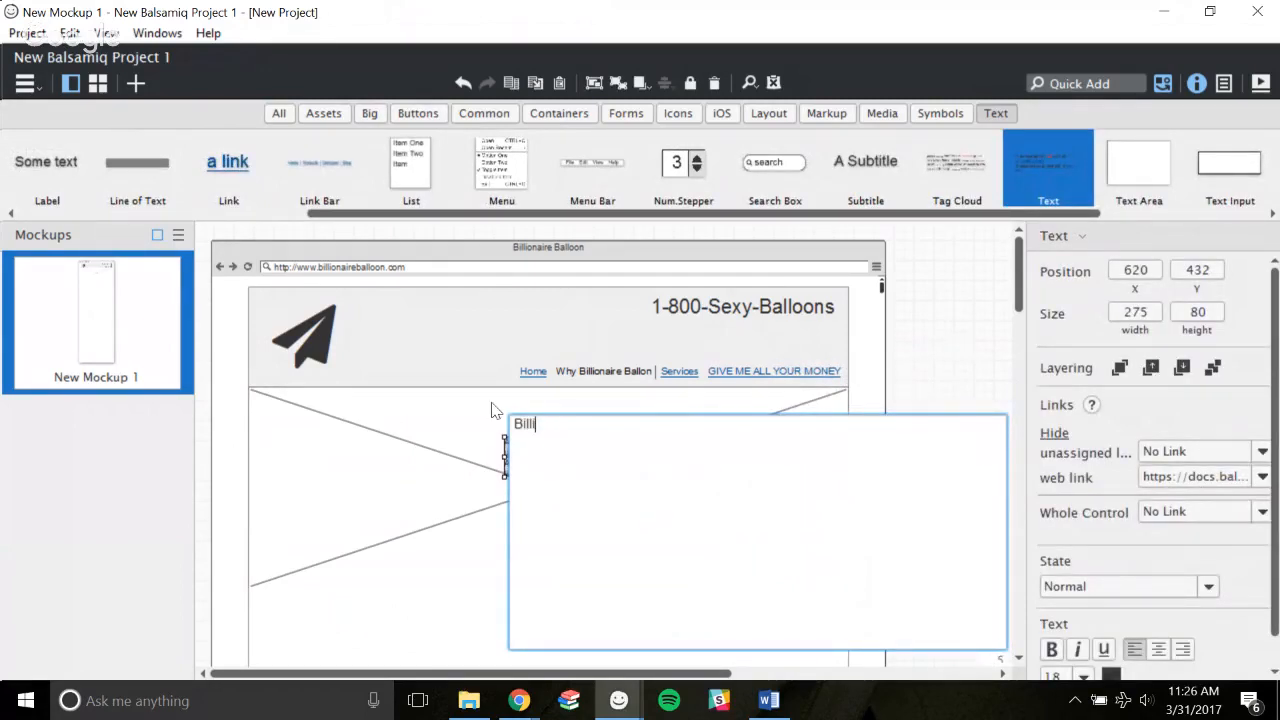
type("ioniare ballon is the bes")
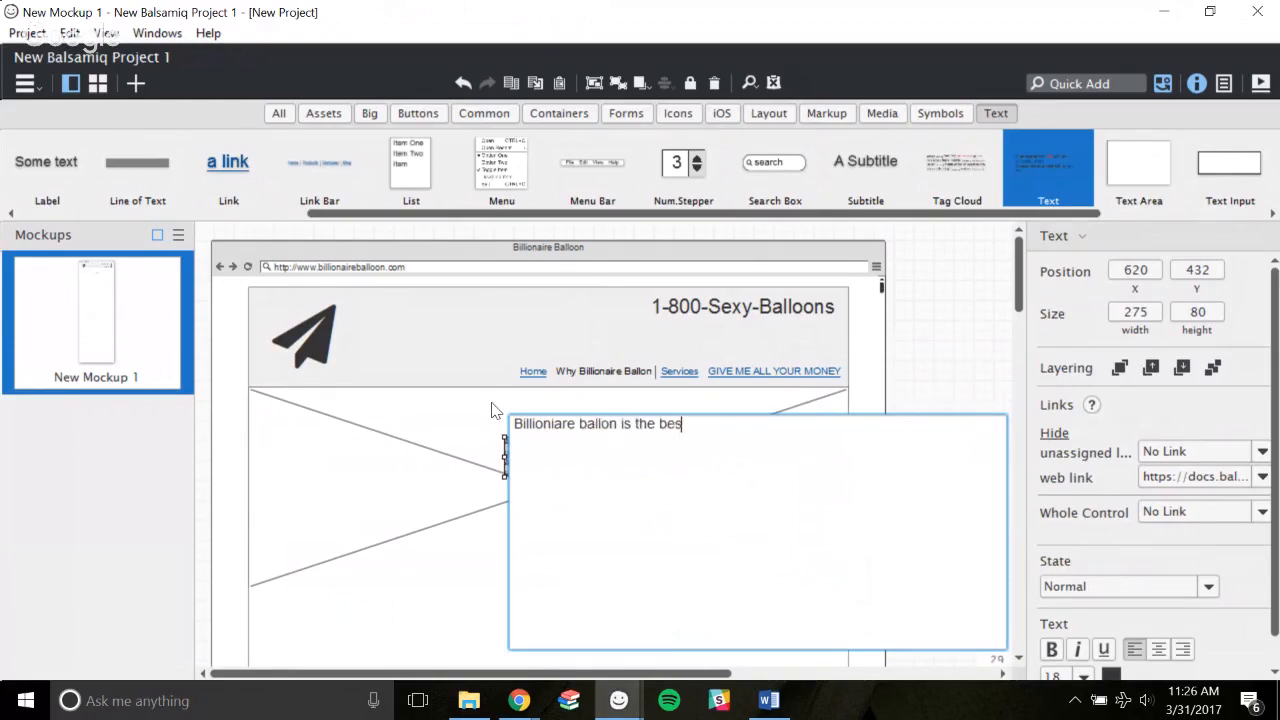
type("t way to t")
type("aste your moneyu")
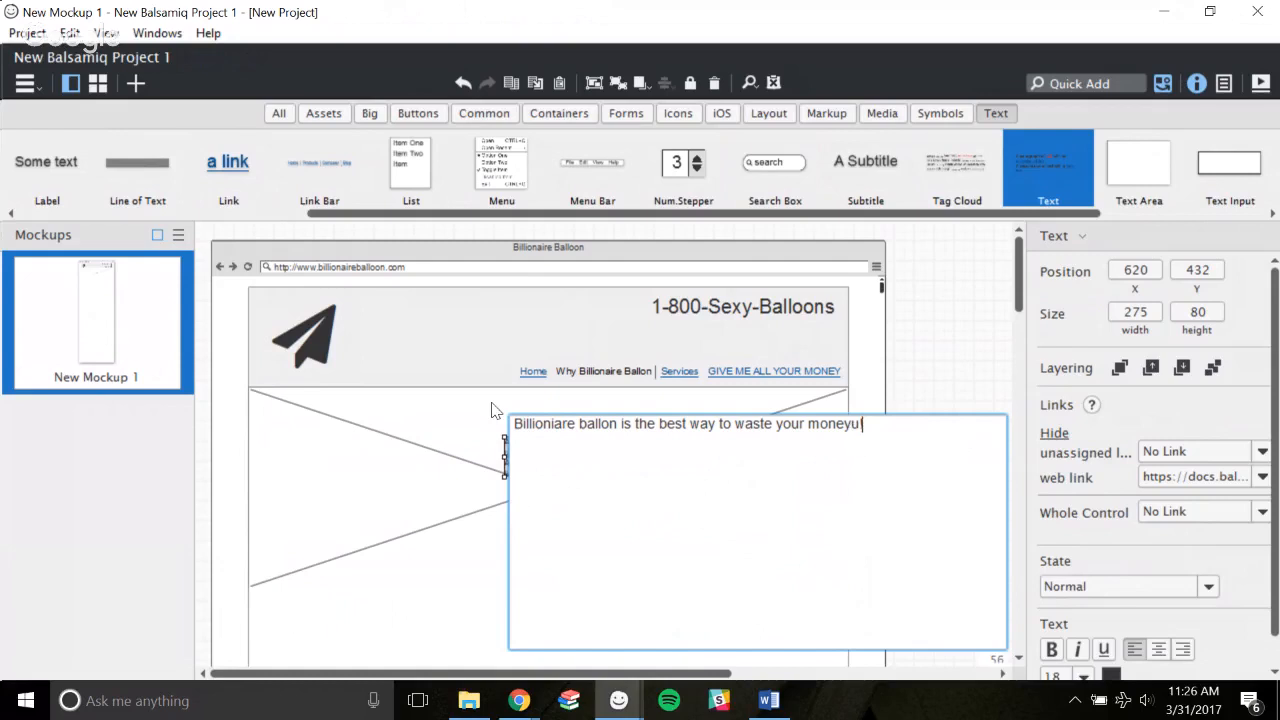
key("BackSpace")
type("!")
key("ctrl+Return")
Set the headline text to size 40, widen it to about 971 to fit one line, and centre it in the hero's upper part.
left_click_drag(566, 471, 535, 467)
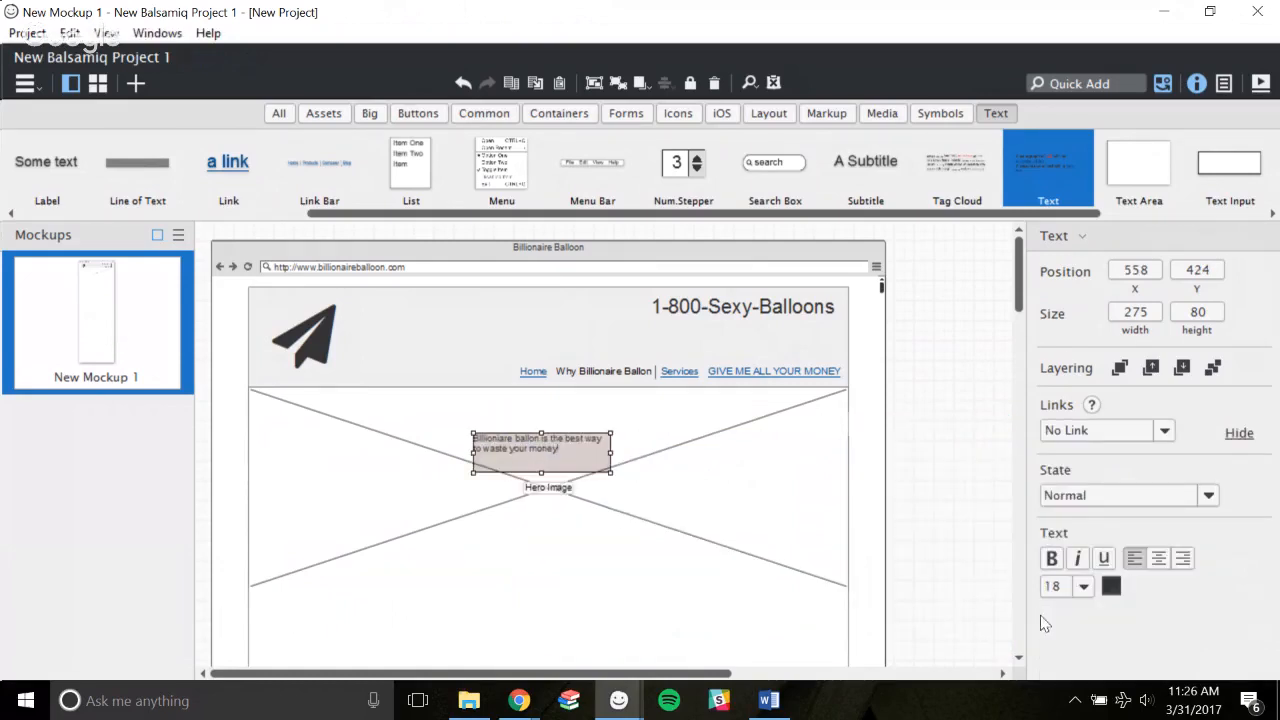
left_click(1060, 586)
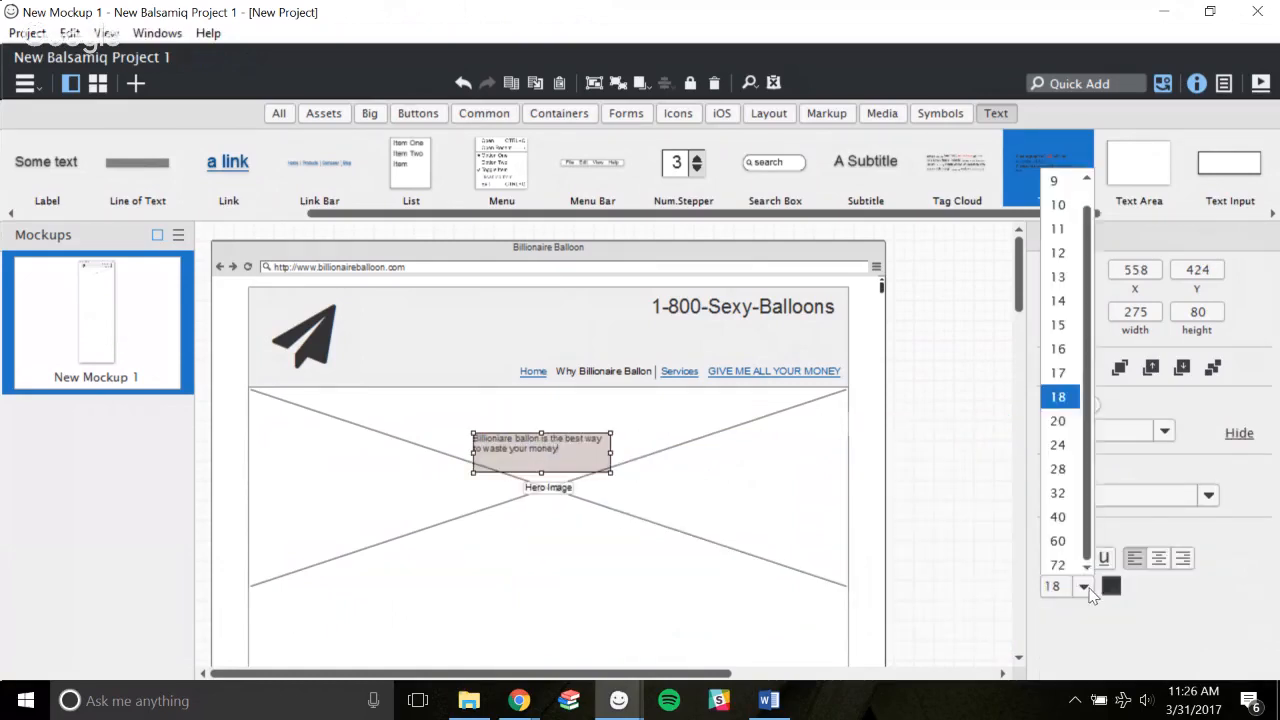
left_click(1058, 514)
left_click_drag(609, 452, 960, 456)
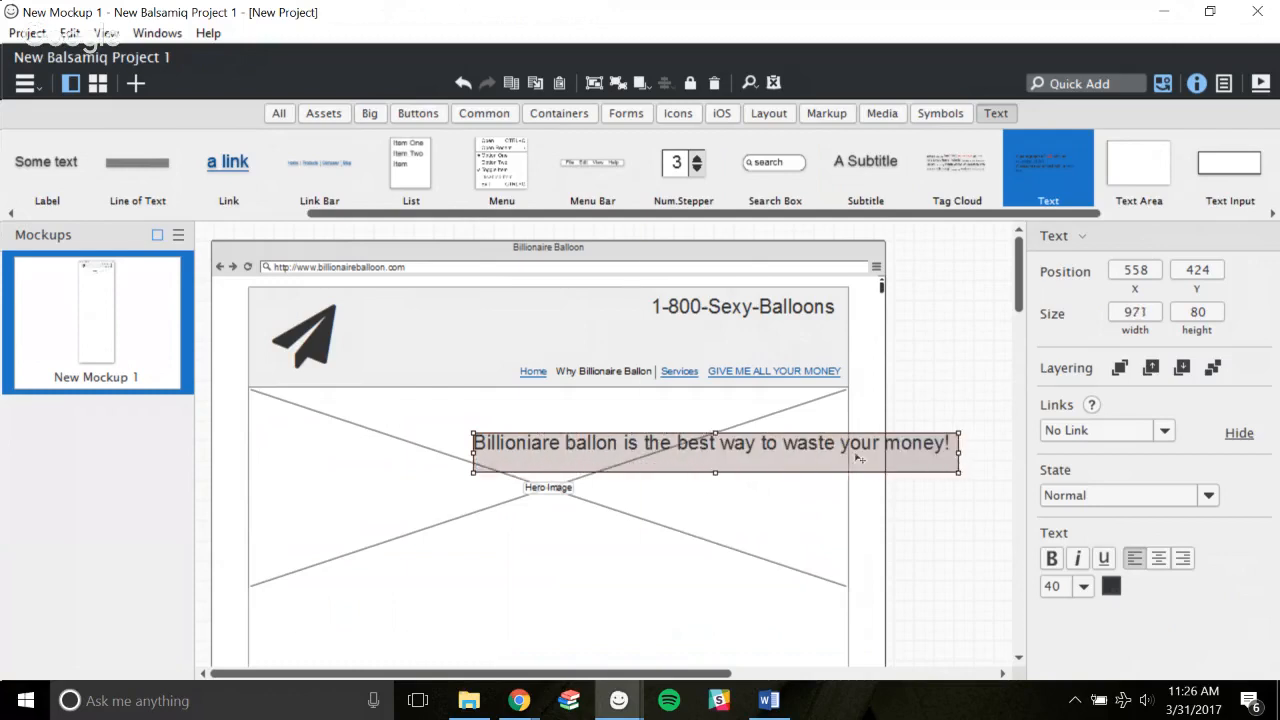
left_click_drag(855, 457, 688, 441)
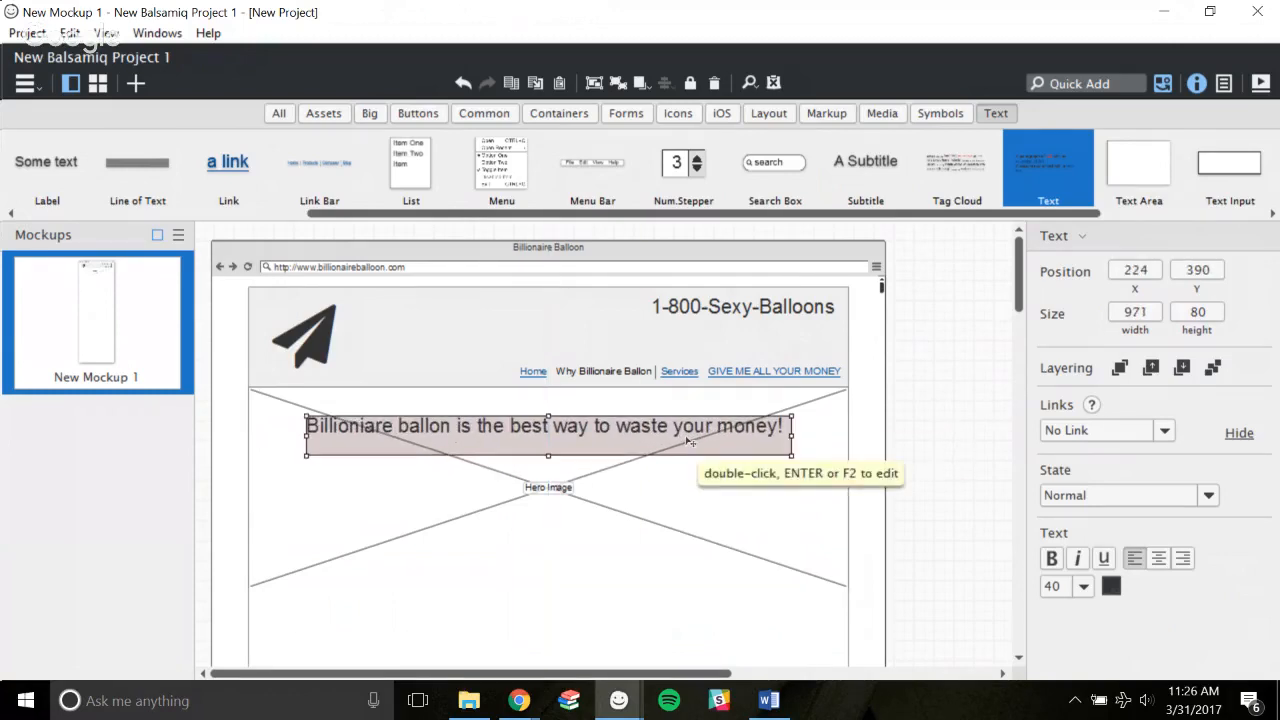
Move the headline text out of the way to the hero image's lower right corner, at about X 542, Y 706.
scroll(797, 434, "down", 5)
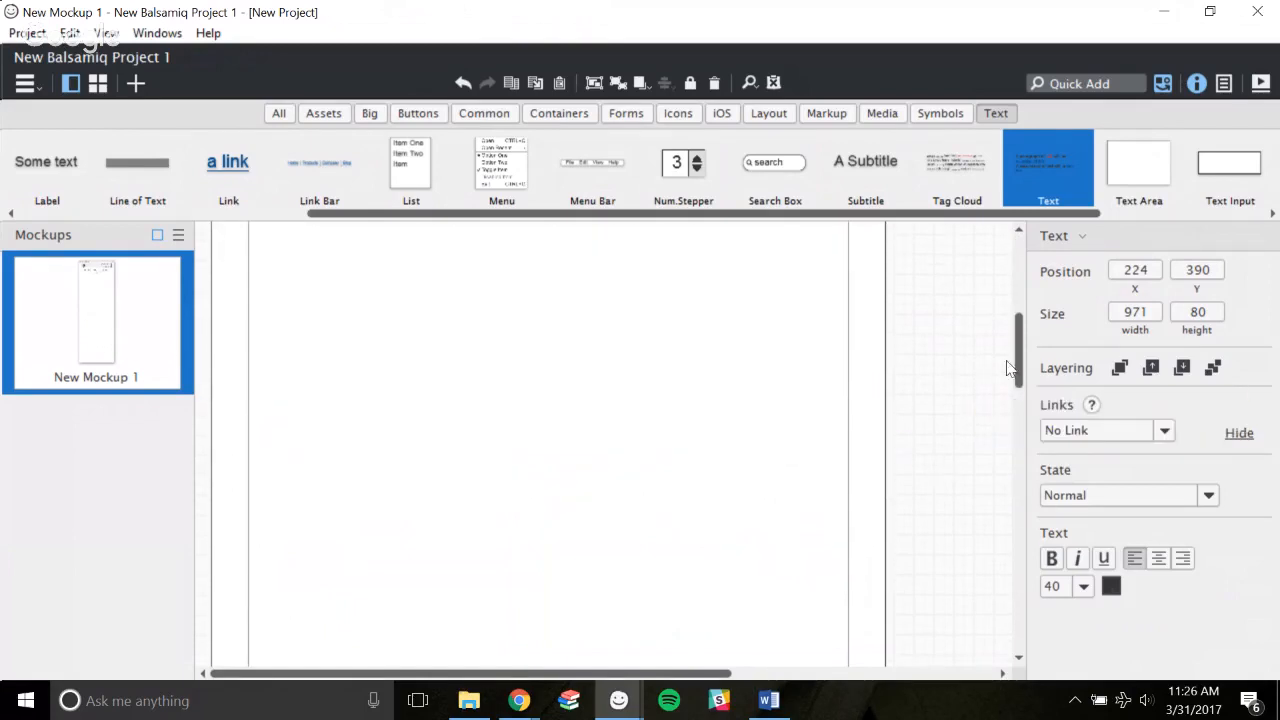
scroll(1020, 332, "up", 5)
left_click(925, 423)
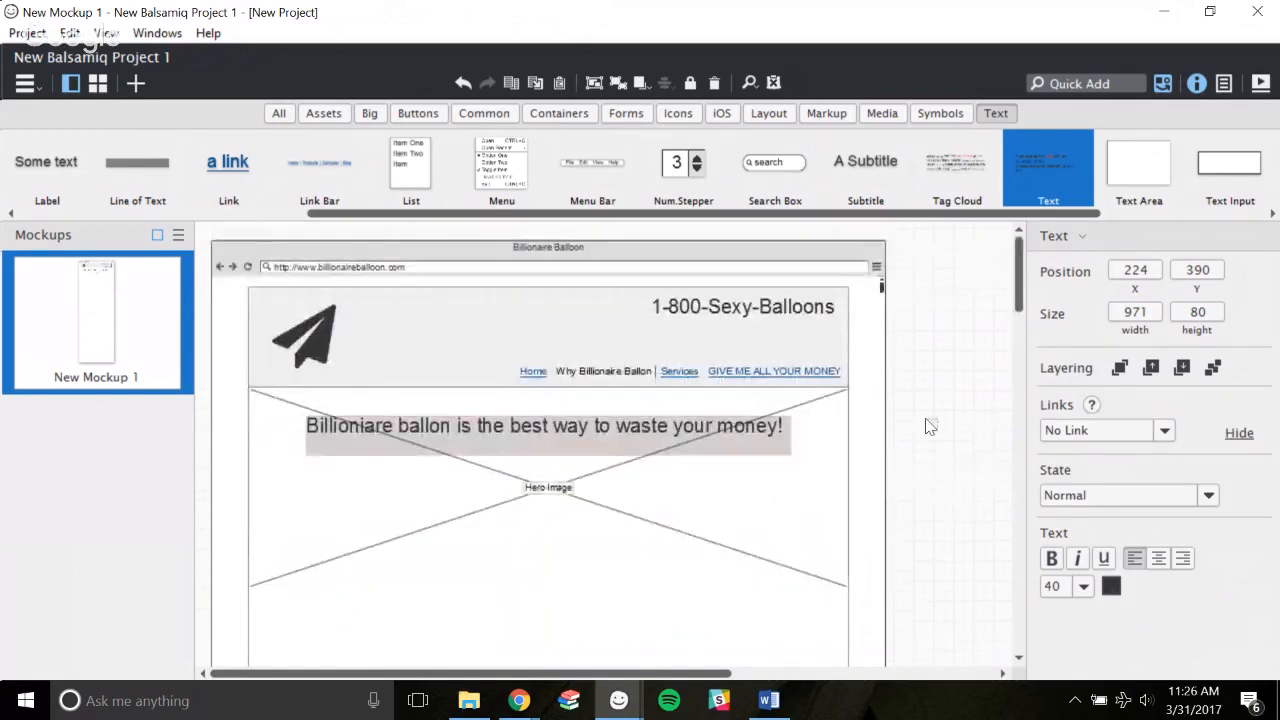
left_click(618, 507)
left_click(707, 432)
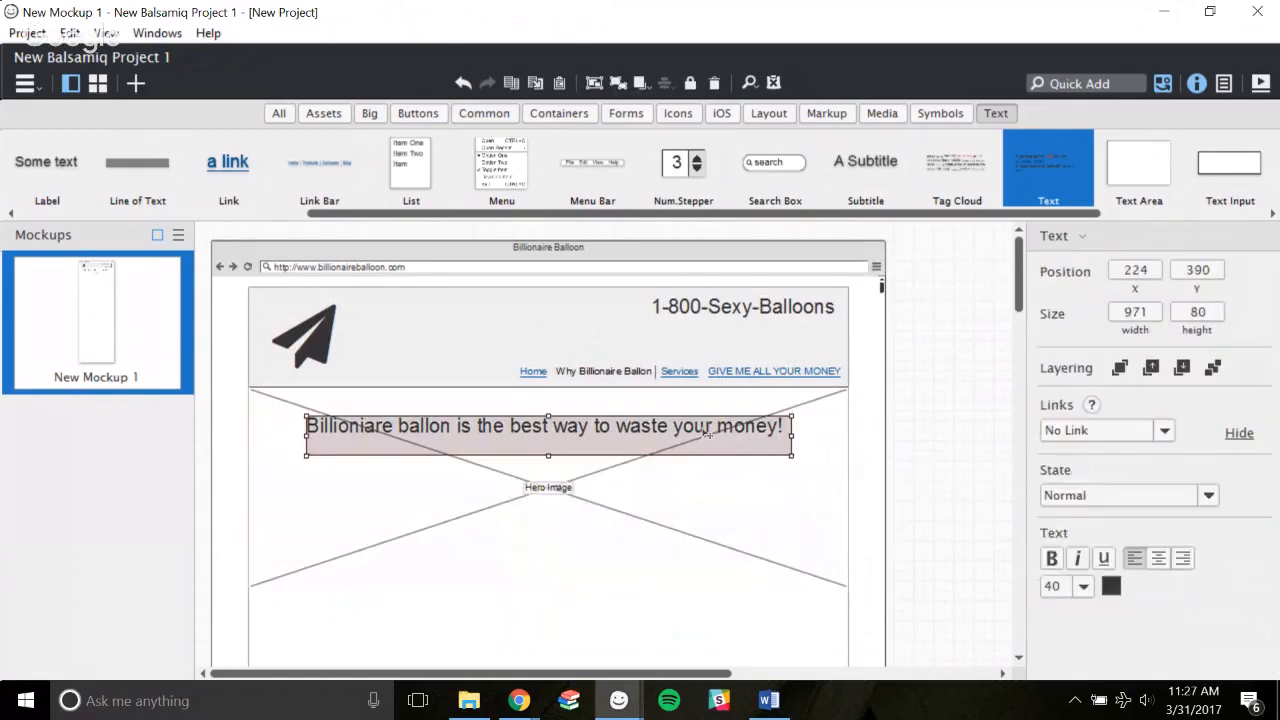
left_click_drag(707, 432, 860, 588)
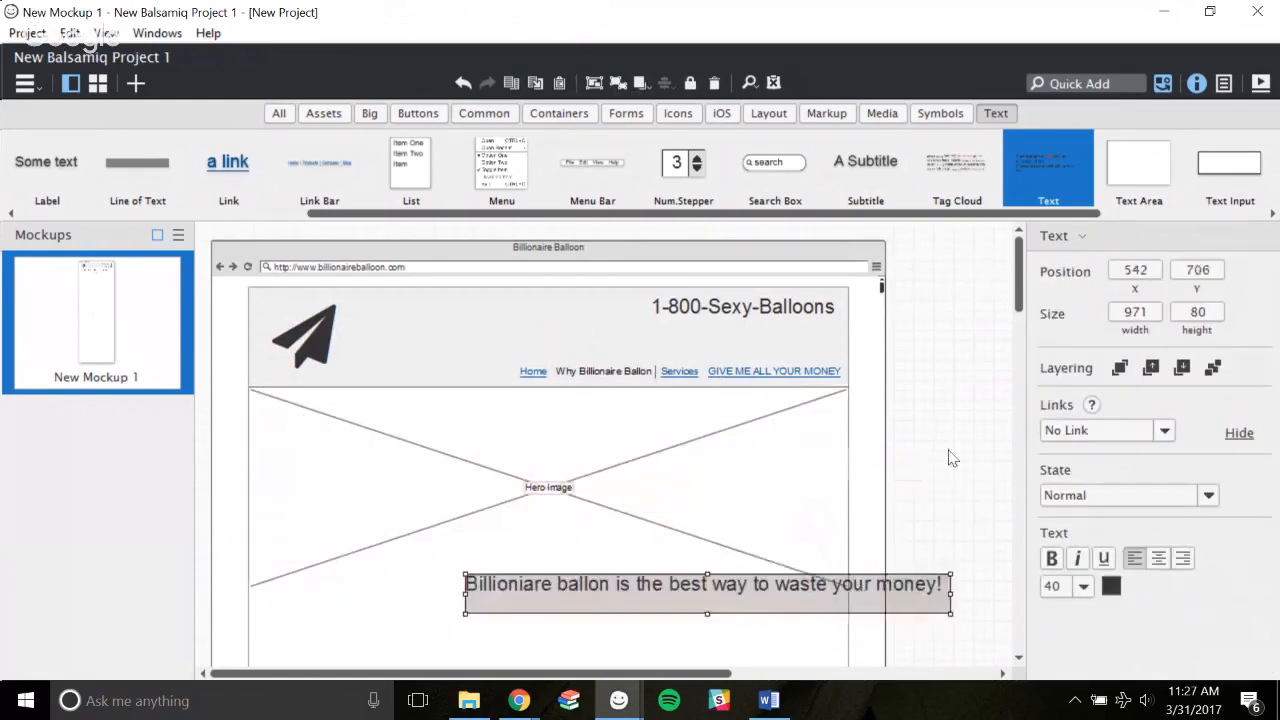
left_click(976, 438)
Add a rectangle of about 1200 by 419 covering the hero image directly beneath the header.
left_click(484, 113)
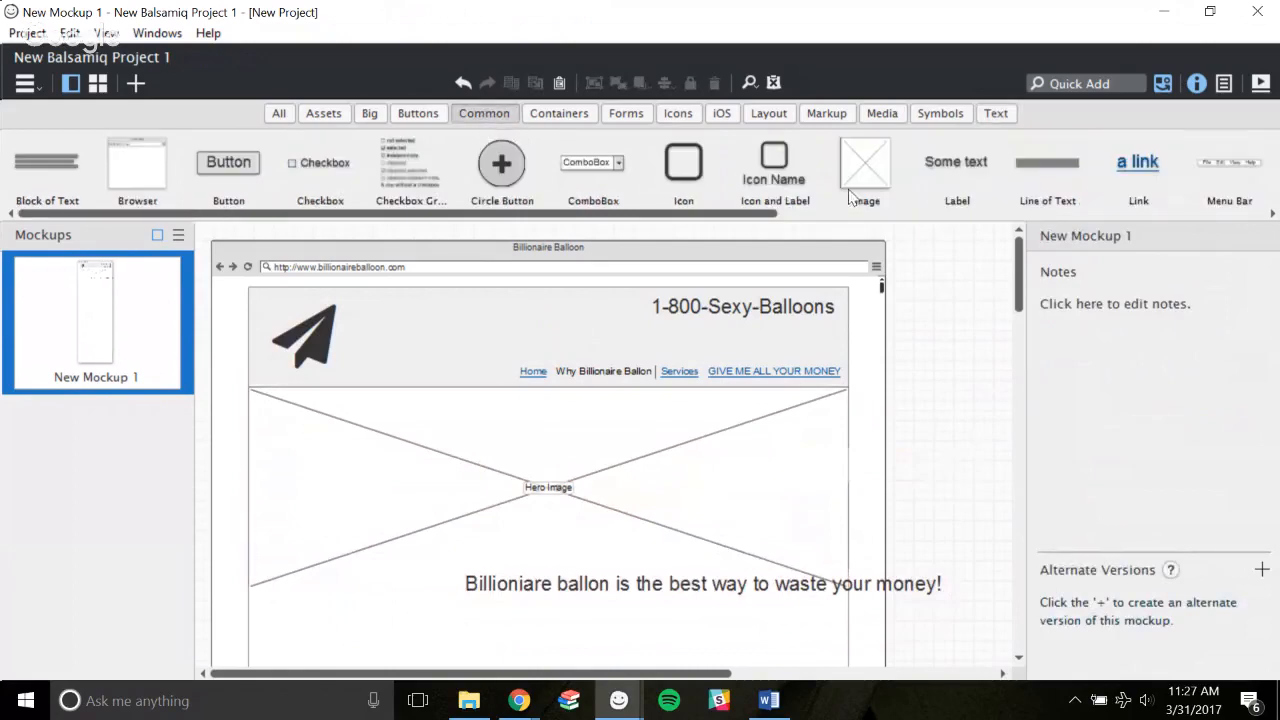
left_click(530, 114)
left_click_drag(410, 165, 848, 596)
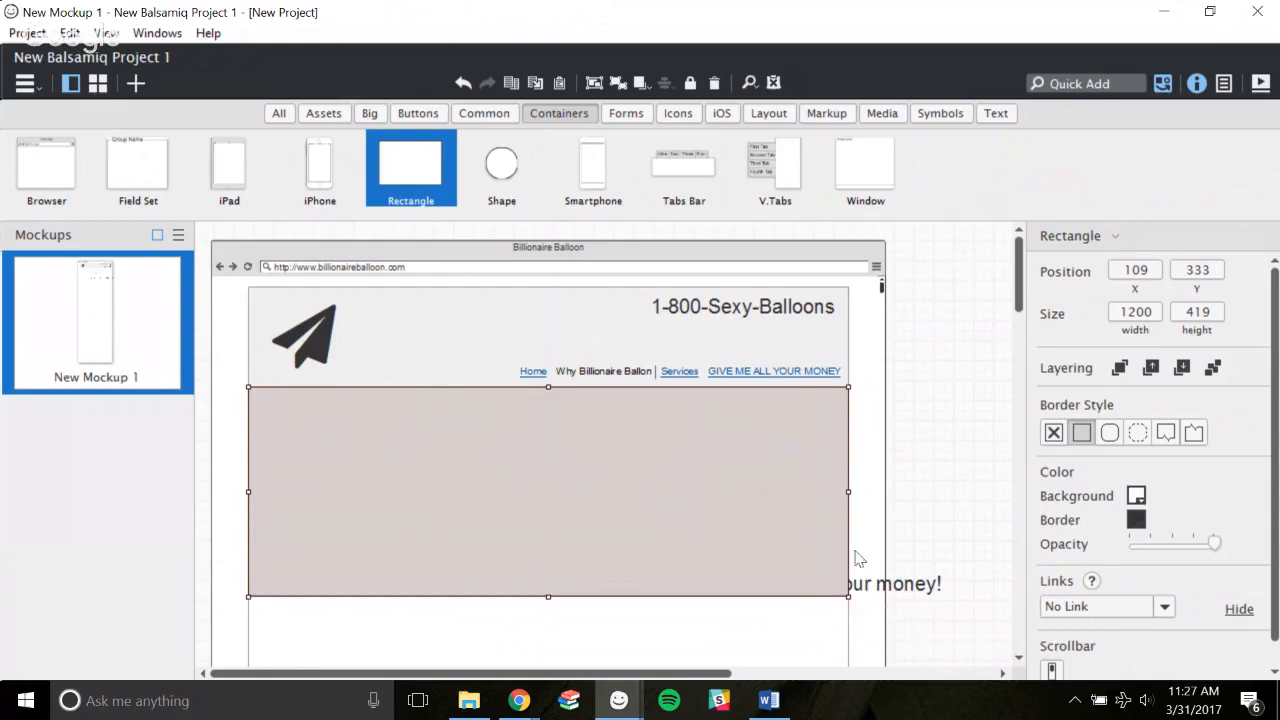
Give the rectangle a light green background (#B6D7A8) and lower its opacity to about three quarters.
left_click(1136, 495)
left_click(1056, 575)
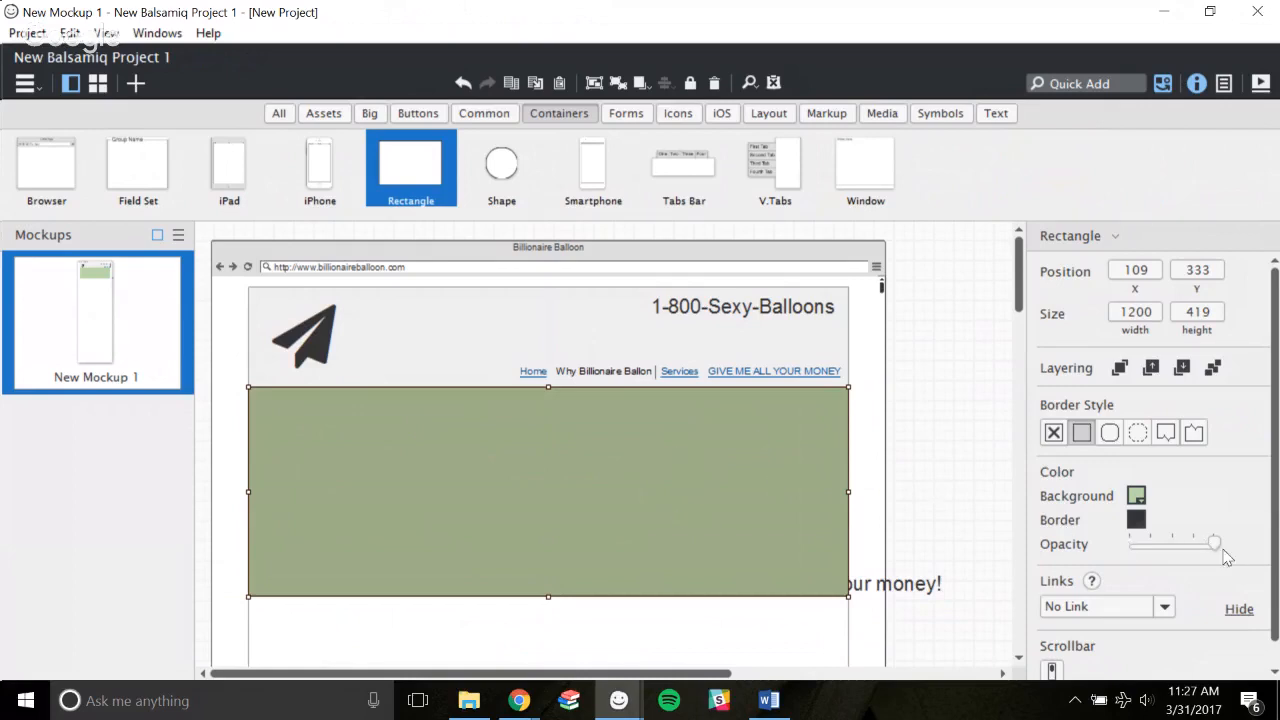
left_click_drag(1214, 543, 1199, 543)
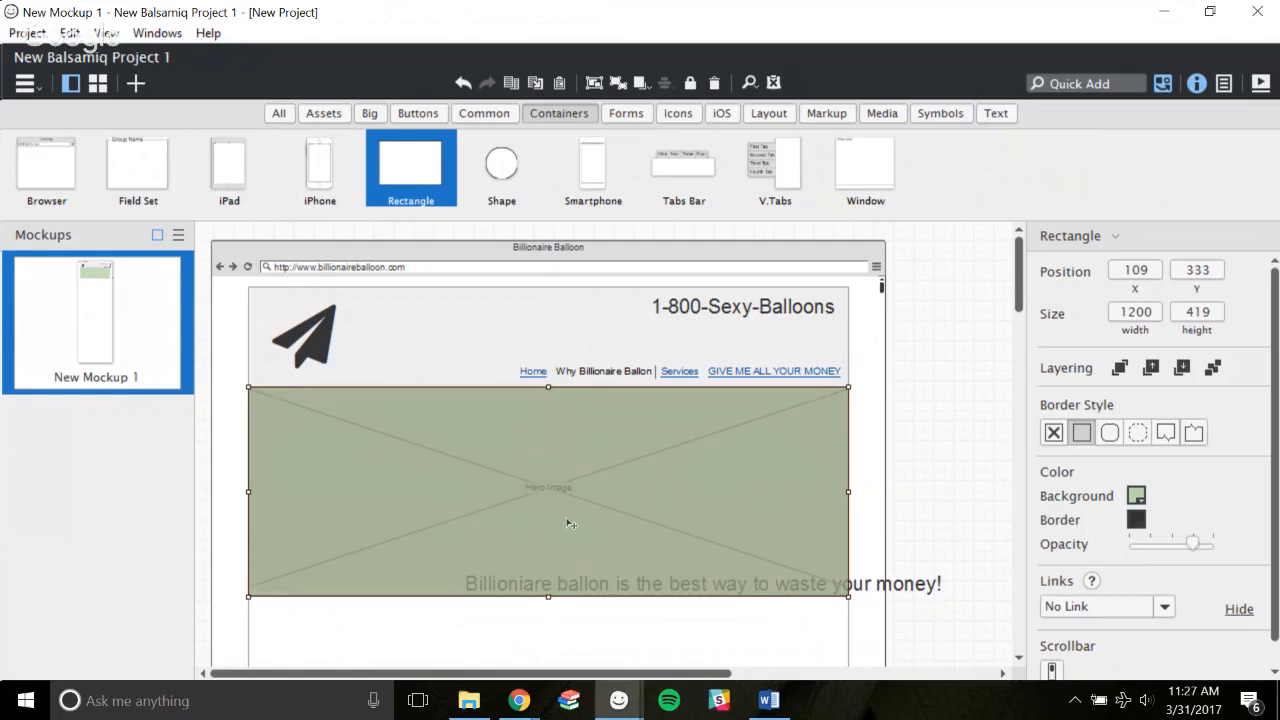
left_click(880, 480)
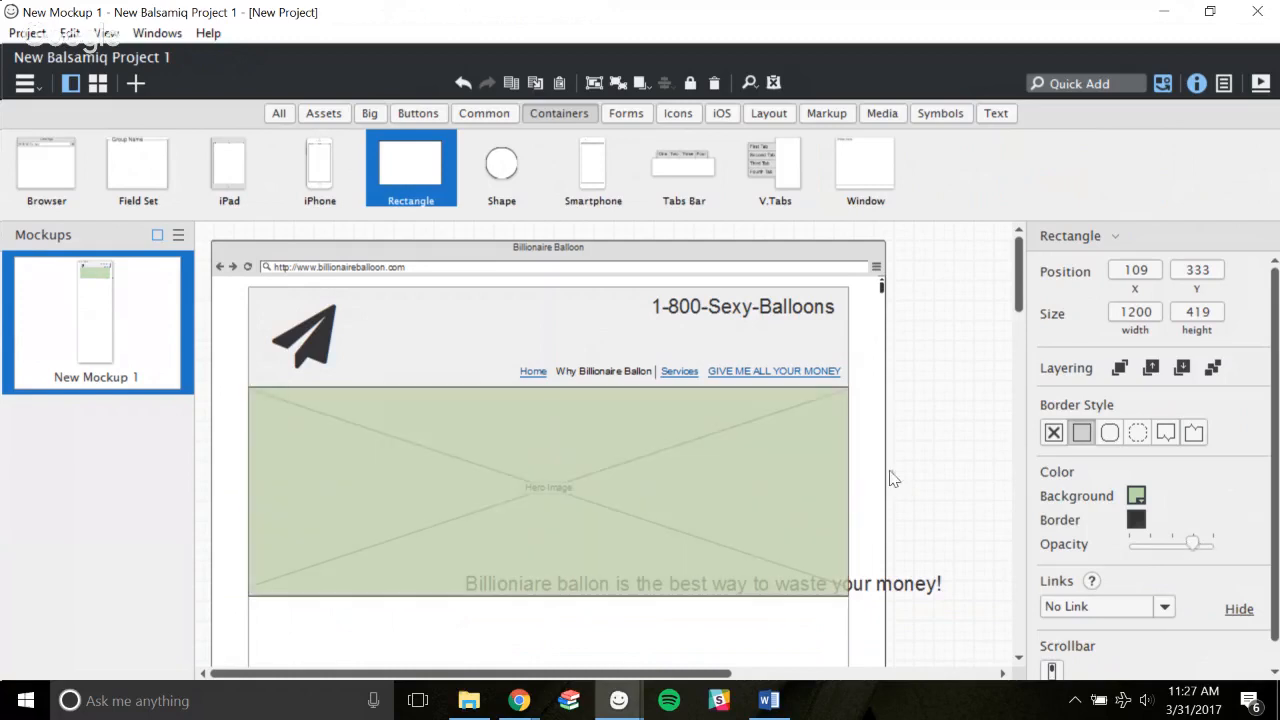
Move the headline text back over the green rectangle, bring it to the front, and place it at about X 224, Y 386.
left_click_drag(891, 573, 726, 438)
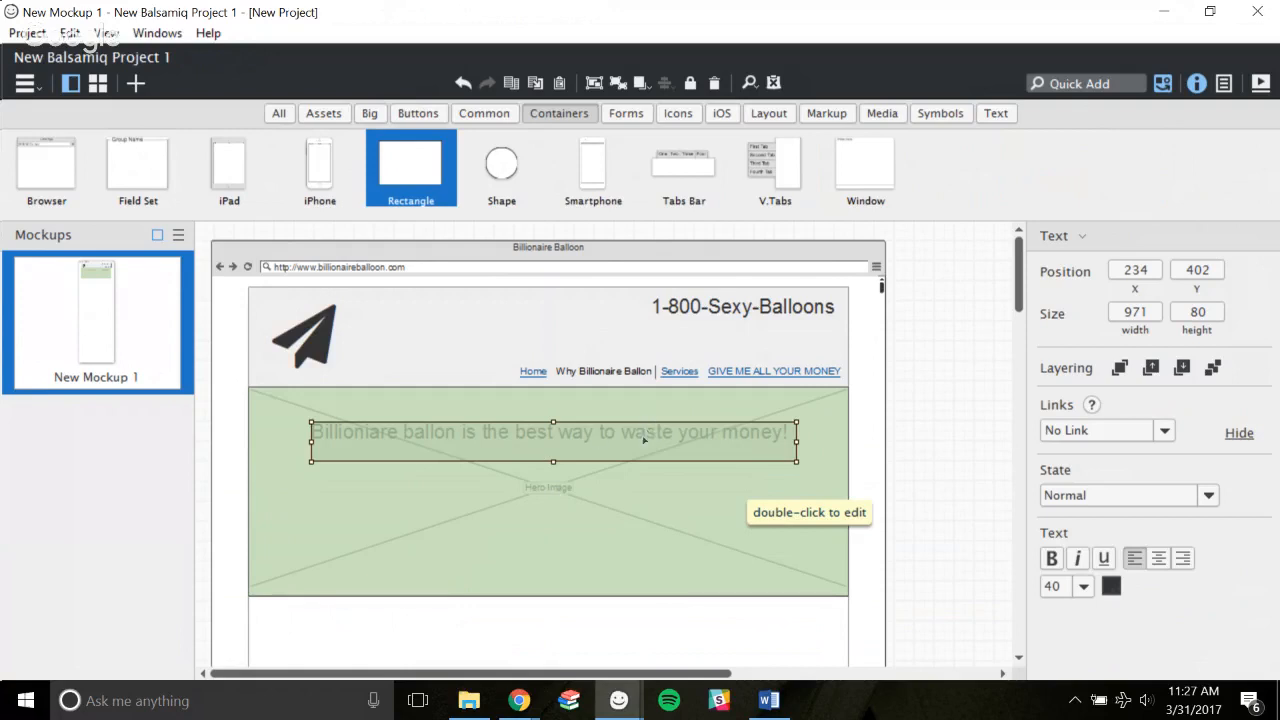
right_click(621, 433)
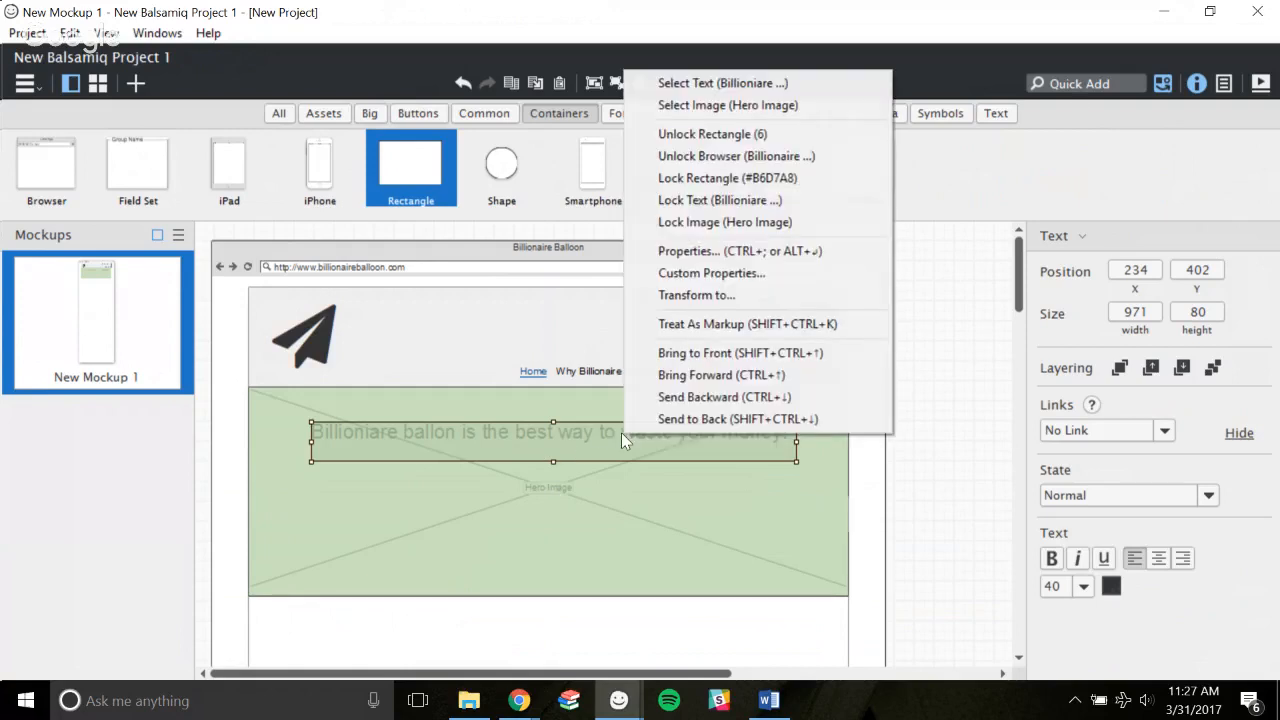
left_click(755, 355)
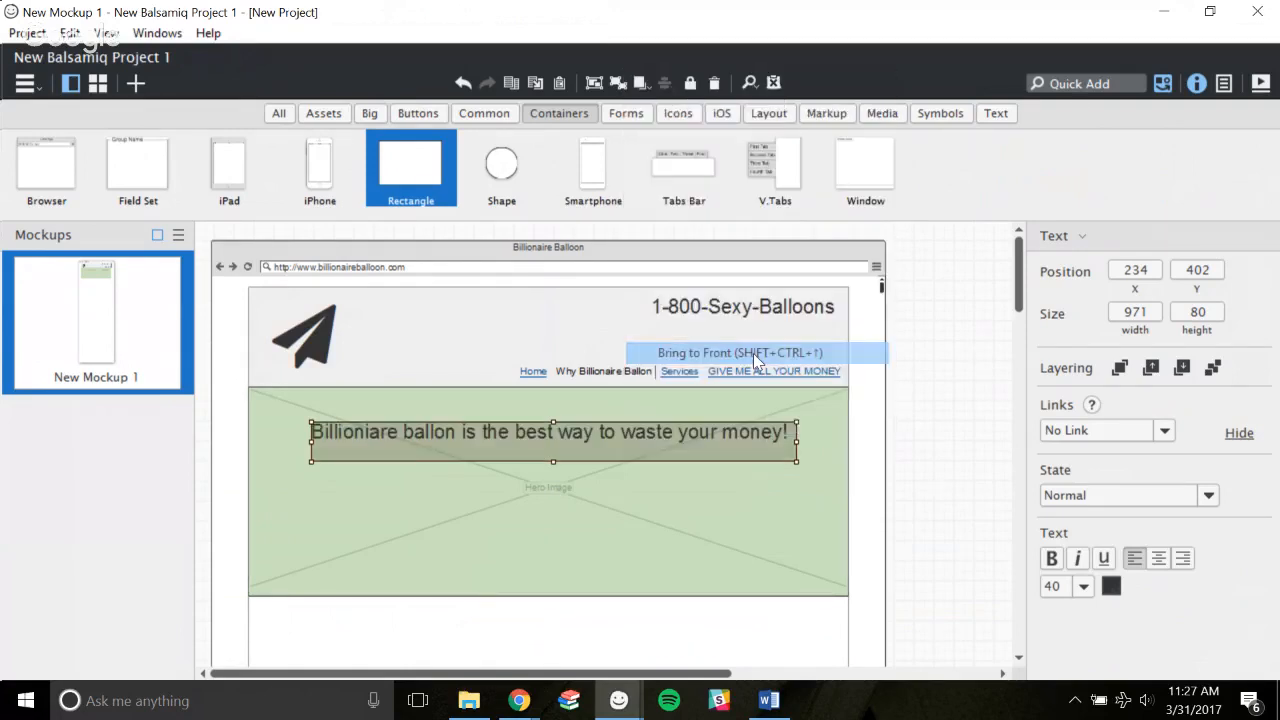
mouse_move(620, 454)
left_mouse_down()
mouse_move(600, 456)
mouse_move(610, 438)
left_mouse_up()
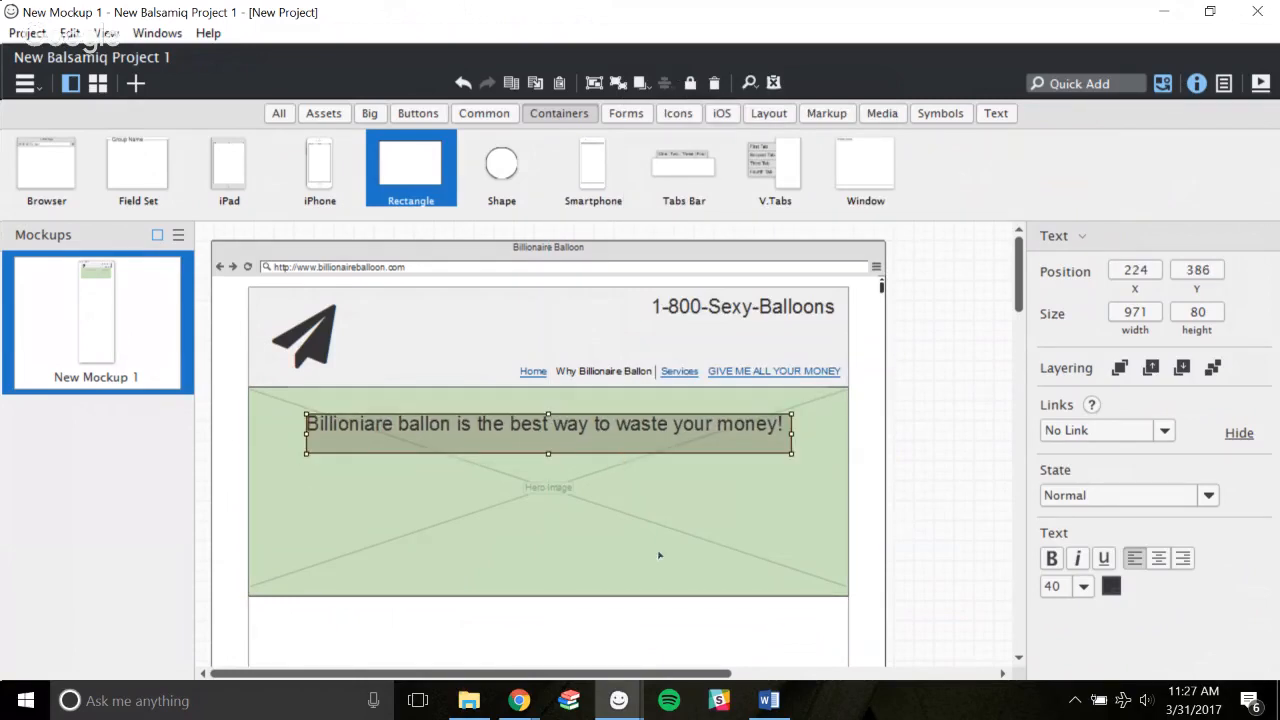
left_click(960, 444)
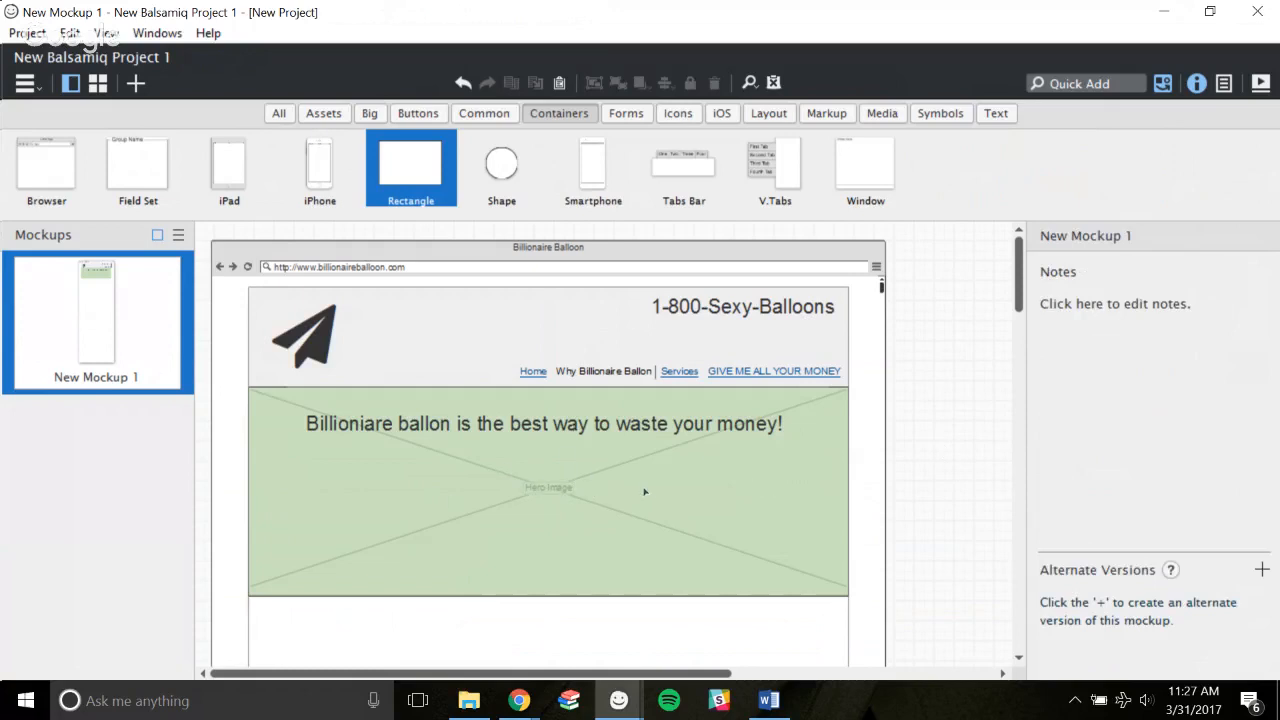
Move the green rectangle and the hero image down separately, away from the headline text.
scroll(926, 440, "down", 3)
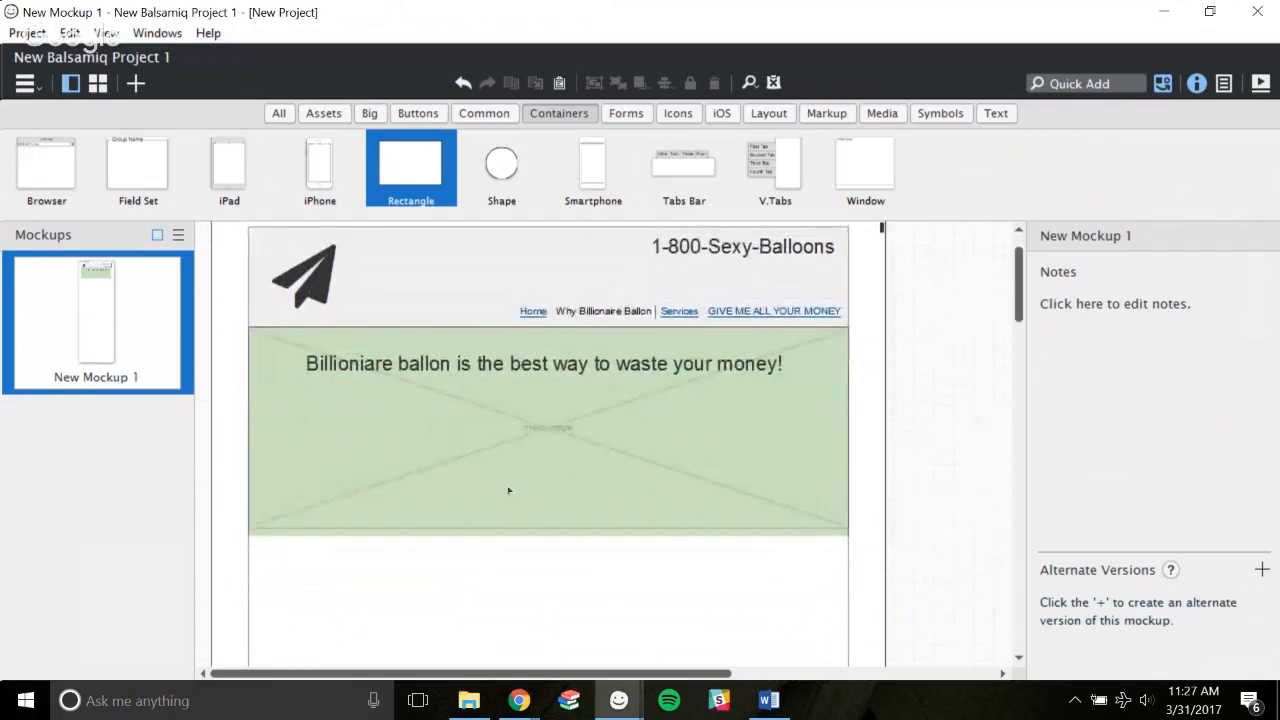
left_click(714, 411)
left_click_drag(714, 410, 714, 478)
left_click_drag(707, 350, 702, 376)
left_click(688, 362)
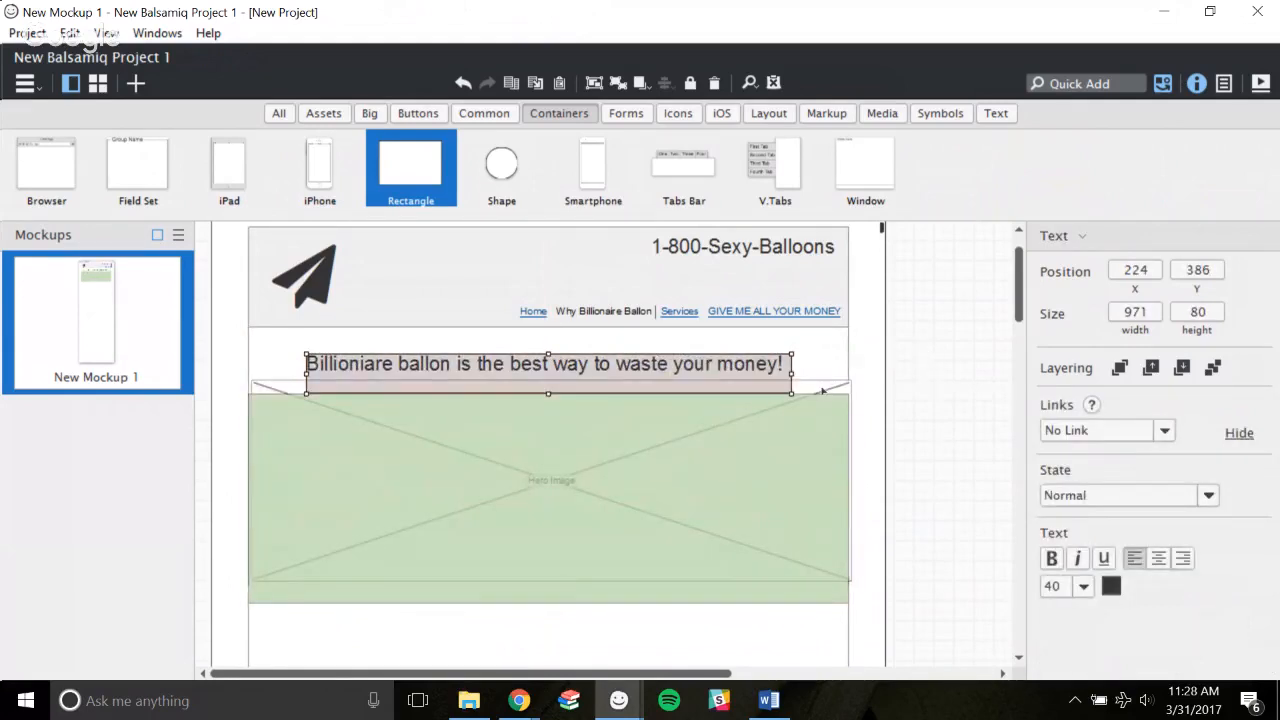
Move the hero image and the green rectangle back up against the header, behind the headline text.
left_click(938, 342)
left_click(817, 394)
left_click_drag(817, 394, 809, 340)
left_click_drag(783, 520, 786, 453)
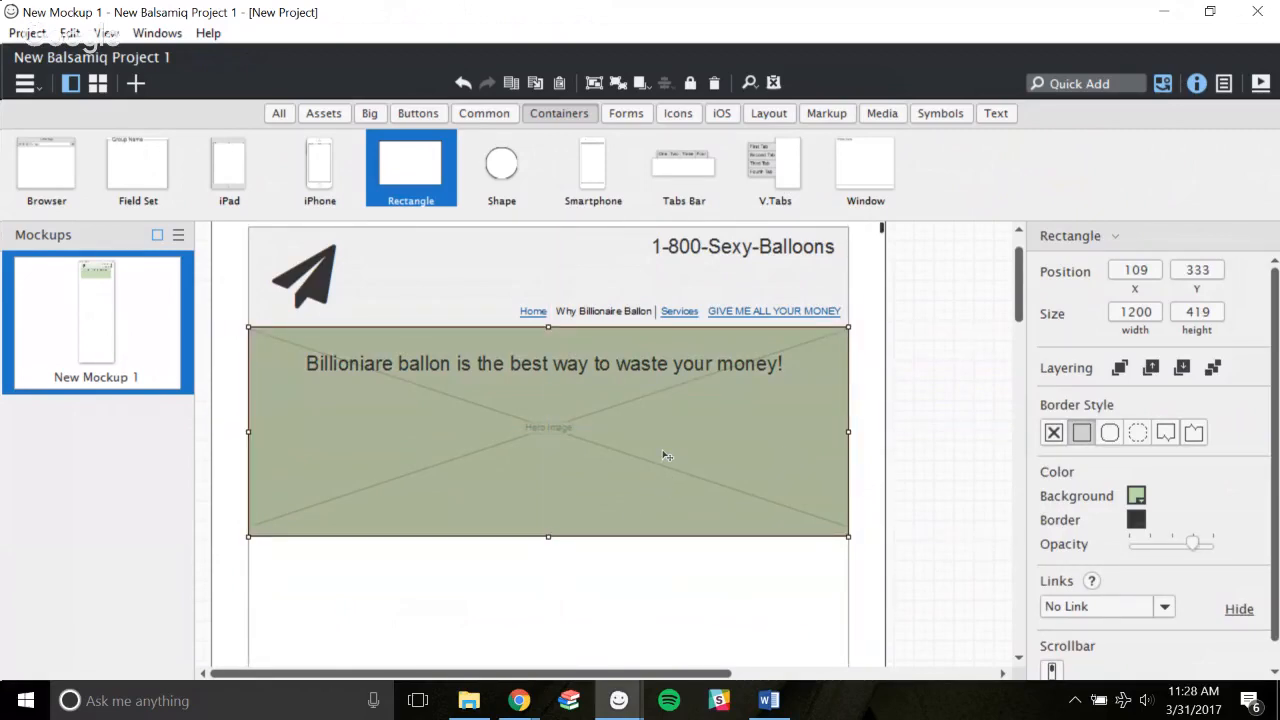
left_click(938, 417)
left_click(611, 415)
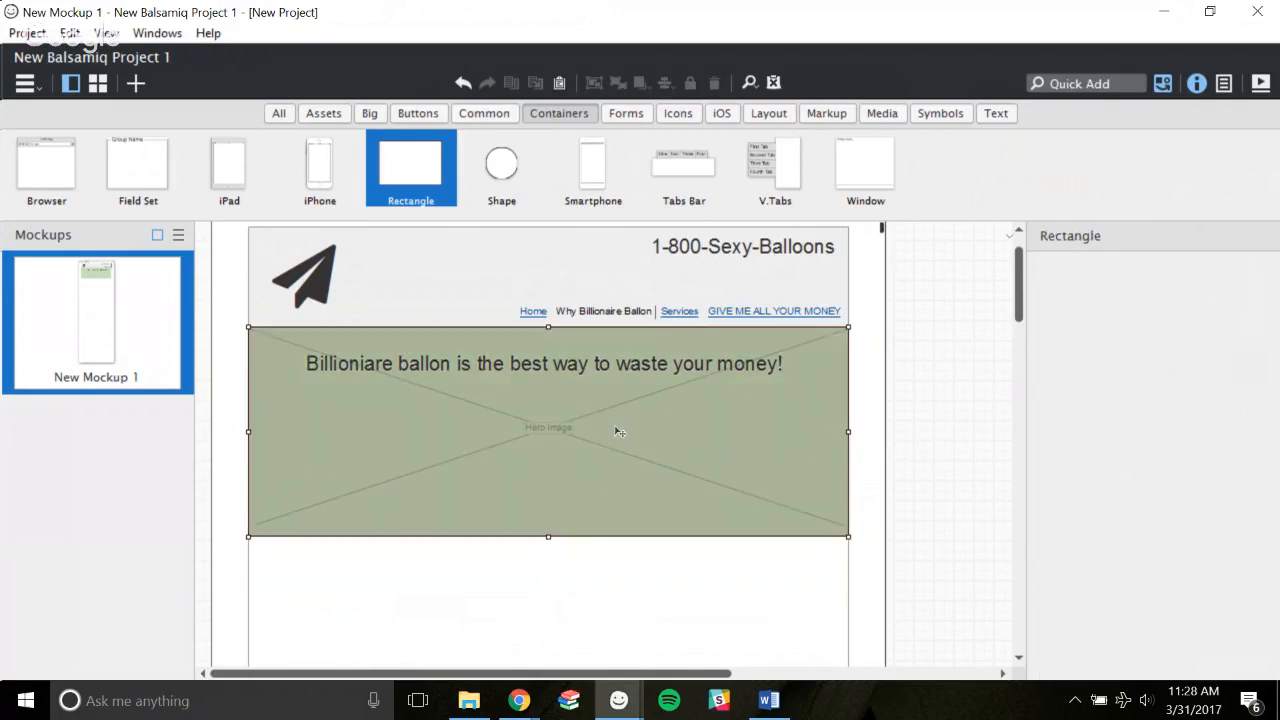
right_click(617, 425)
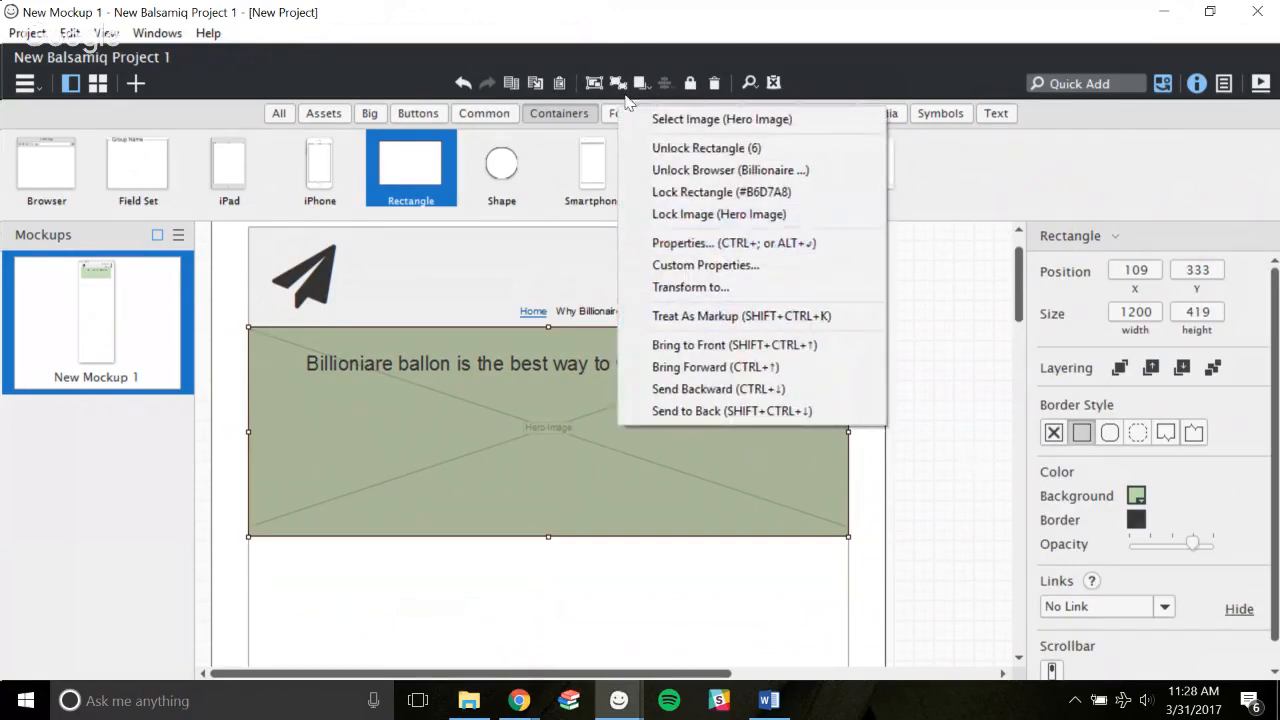
left_click(955, 463)
left_click(886, 378)
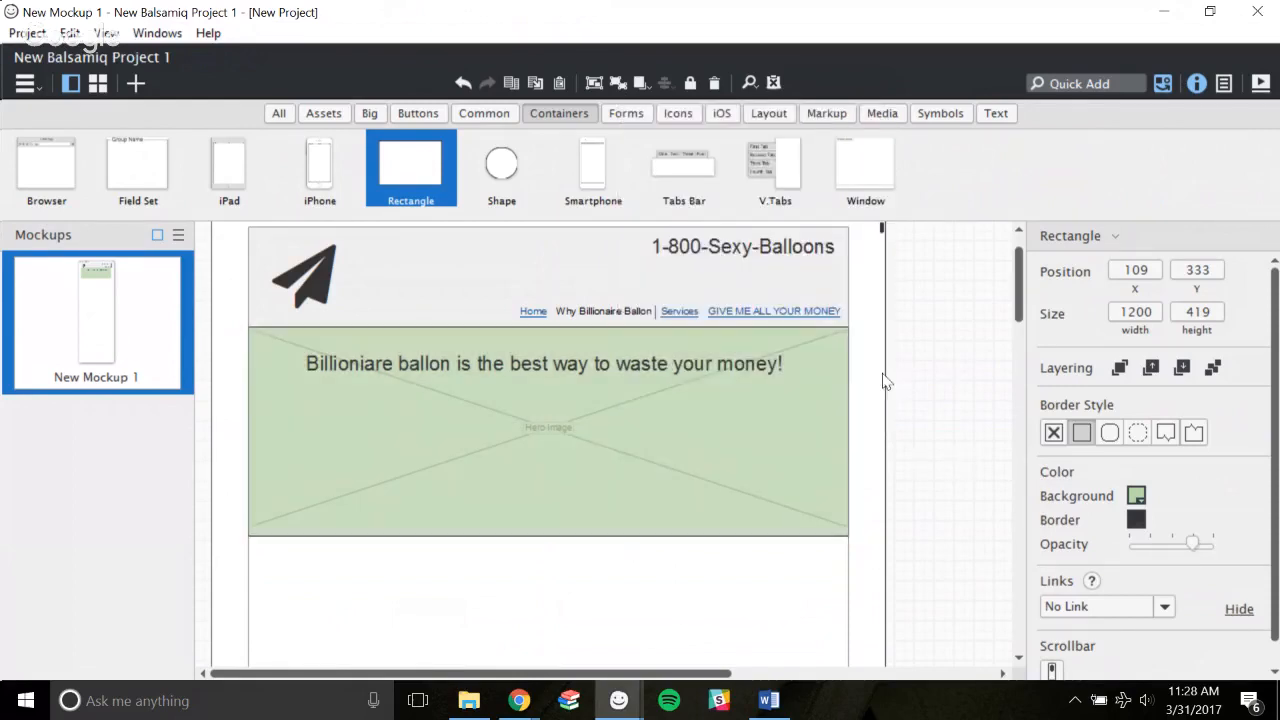
Try to group the headline text with the green rectangle.
left_click(686, 374)
left_click(704, 440, "shift")
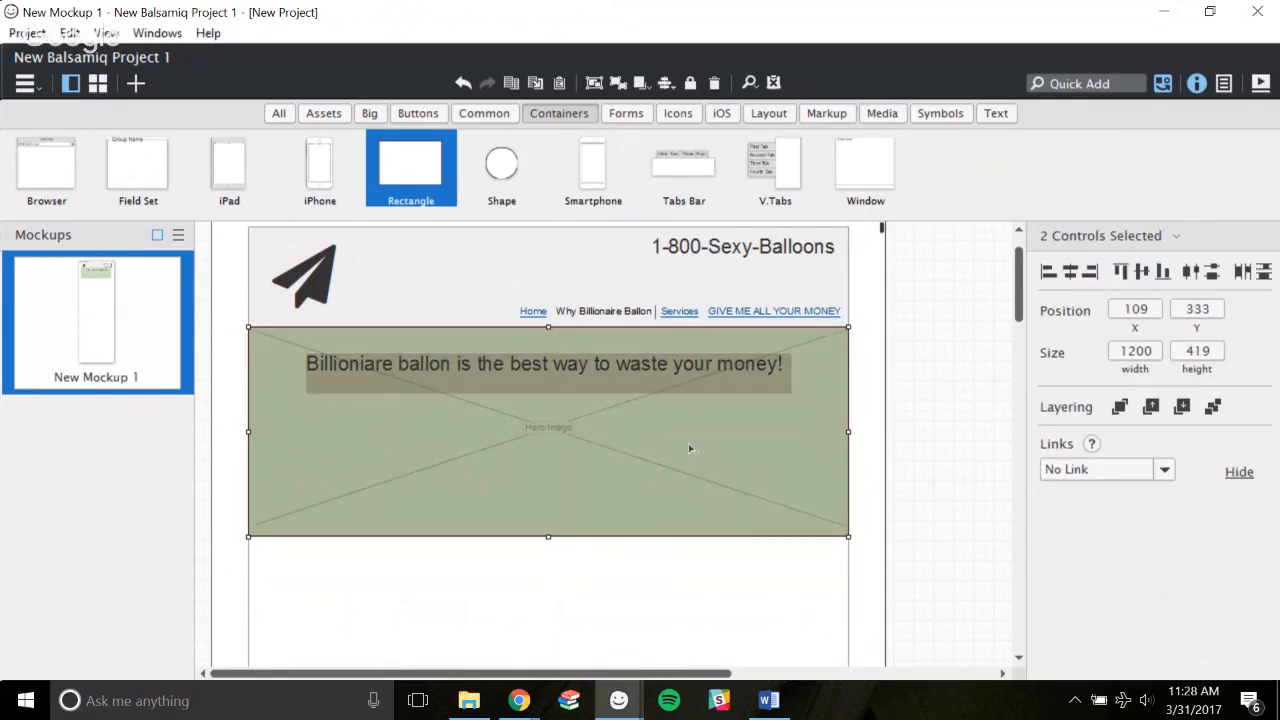
key("ctrl+g")
left_click_drag(691, 437, 613, 420)
right_click(620, 456)
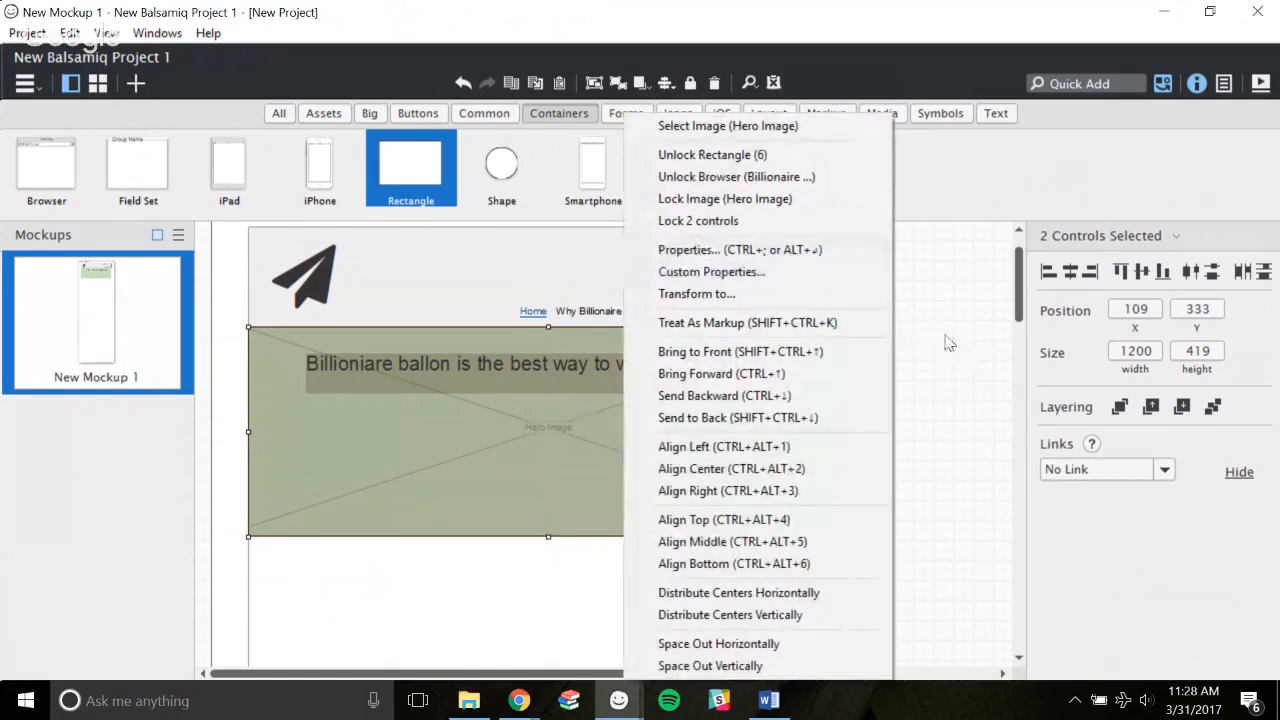
left_click(757, 392)
left_click(662, 422, "shift")
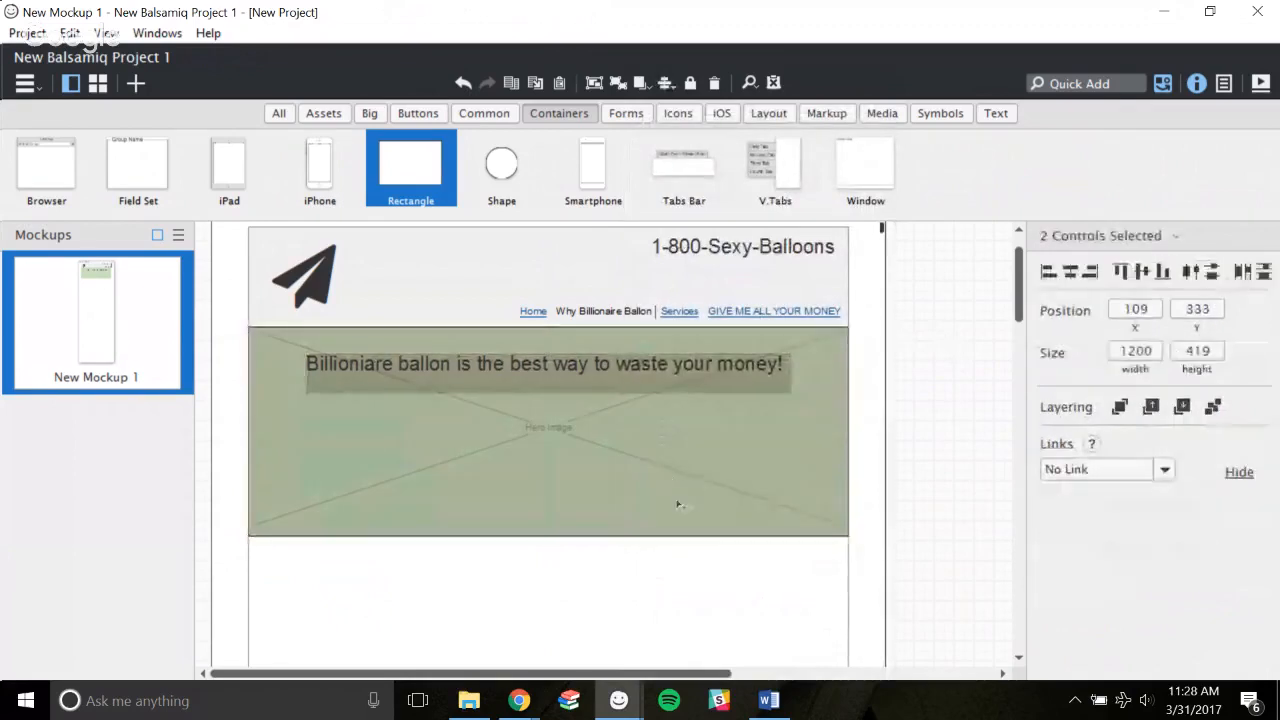
Select the hero image, the green rectangle and the headline text together and group them.
right_click(588, 450)
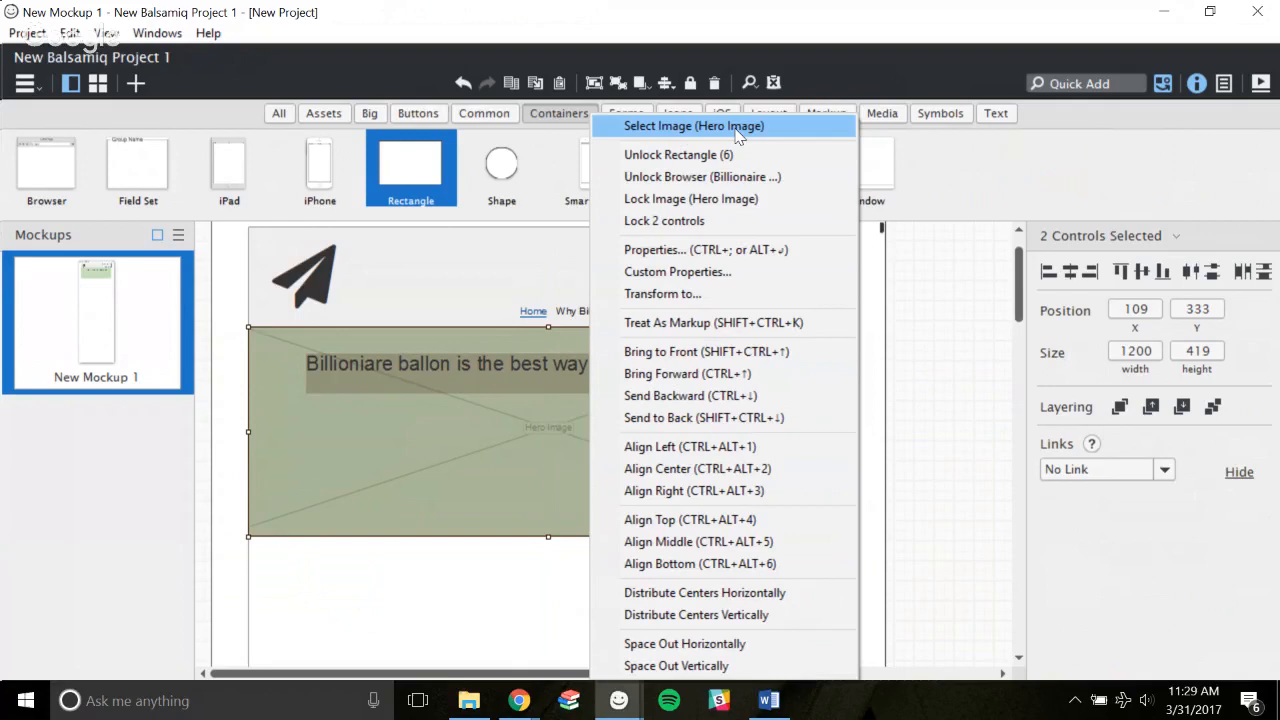
left_click(737, 134)
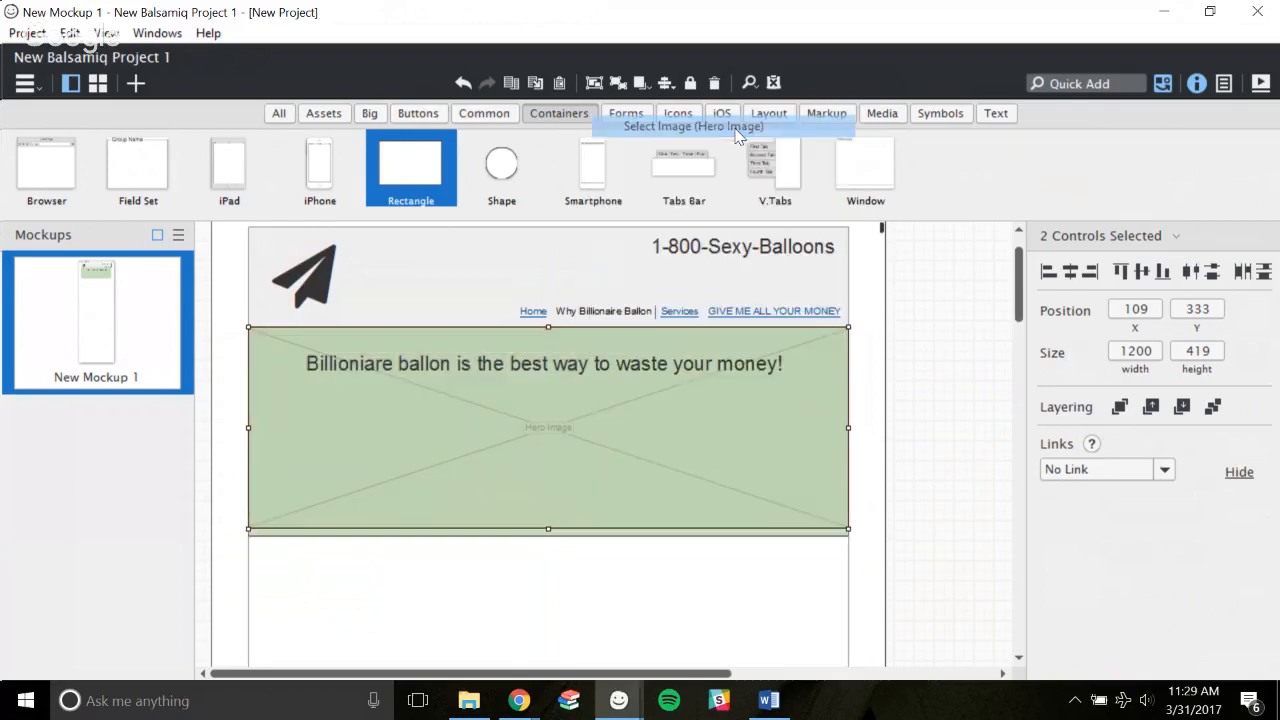
left_click(608, 368, "shift")
left_click(628, 437, "shift")
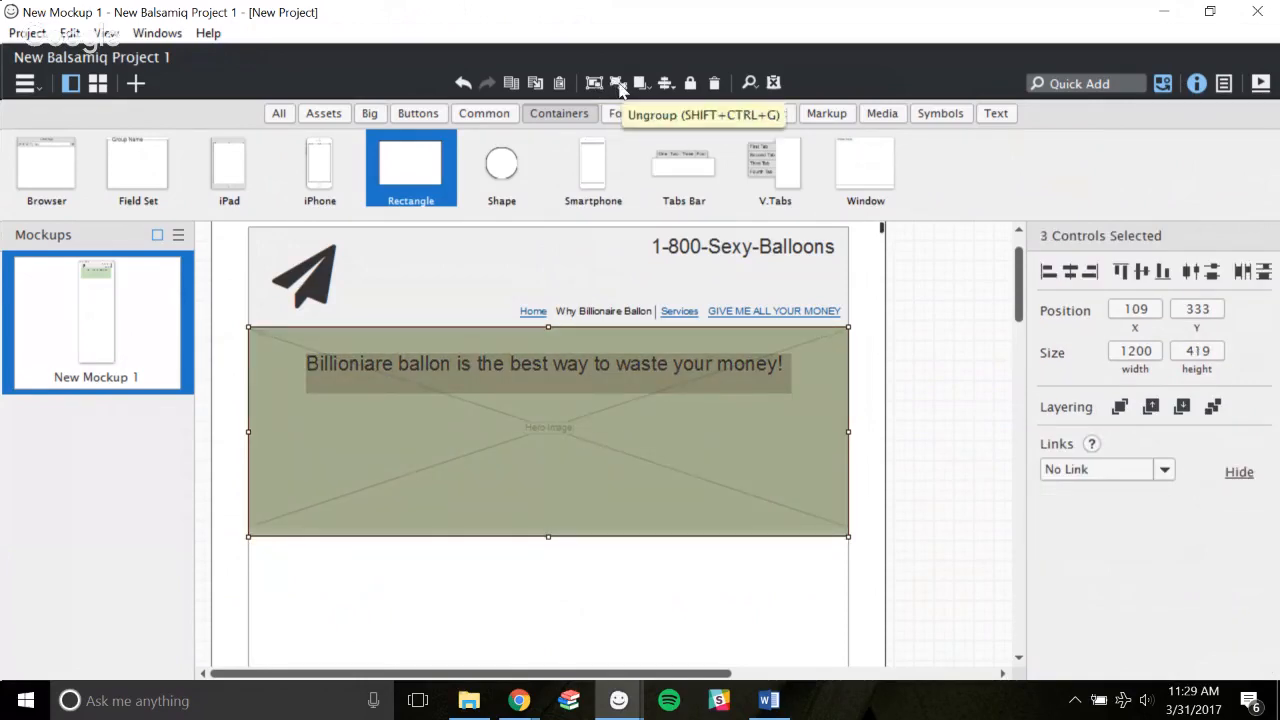
left_click(596, 84)
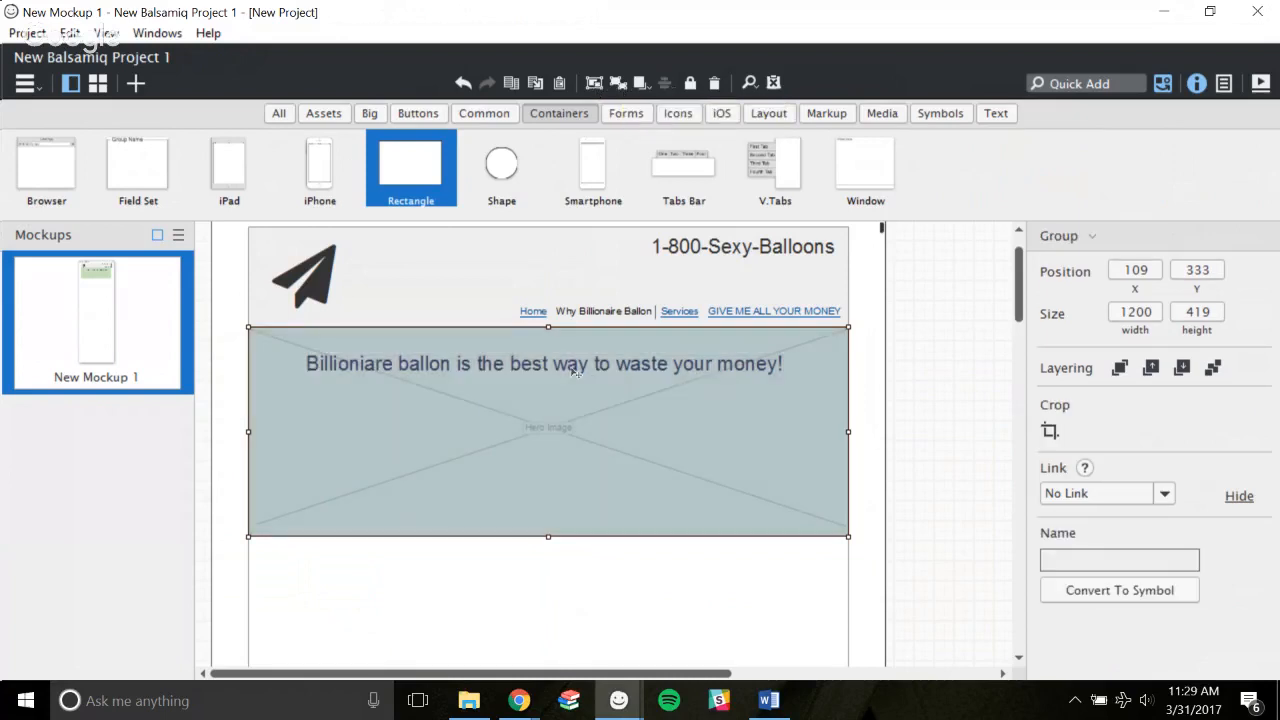
Check that the grouped hero section selects as one object, and ungroup it into its separate elements.
mouse_move(594, 433)
left_mouse_down()
mouse_move(650, 517)
mouse_move(540, 360)
mouse_move(733, 356)
mouse_move(790, 477)
mouse_move(740, 323)
mouse_move(640, 335)
mouse_move(595, 668)
mouse_move(498, 481)
mouse_move(596, 407)
mouse_move(586, 400)
mouse_move(590, 412)
left_mouse_up()
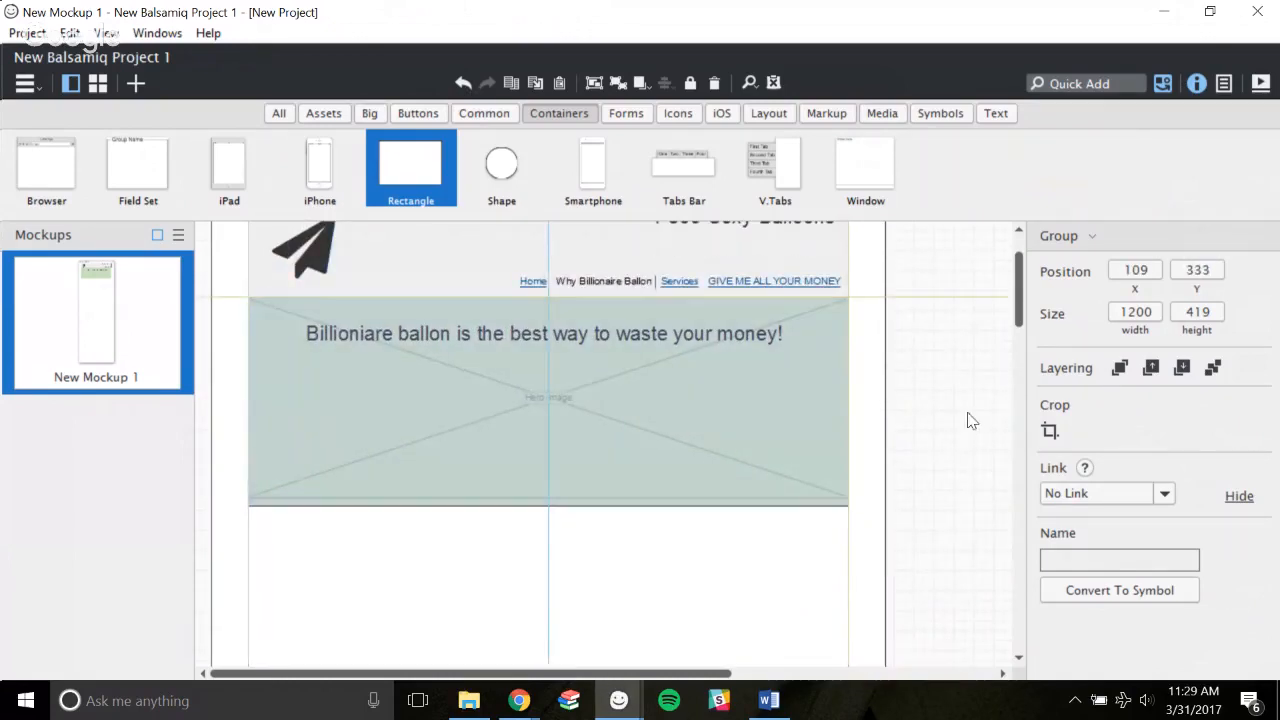
left_click(966, 420)
scroll(558, 545, "up", 2)
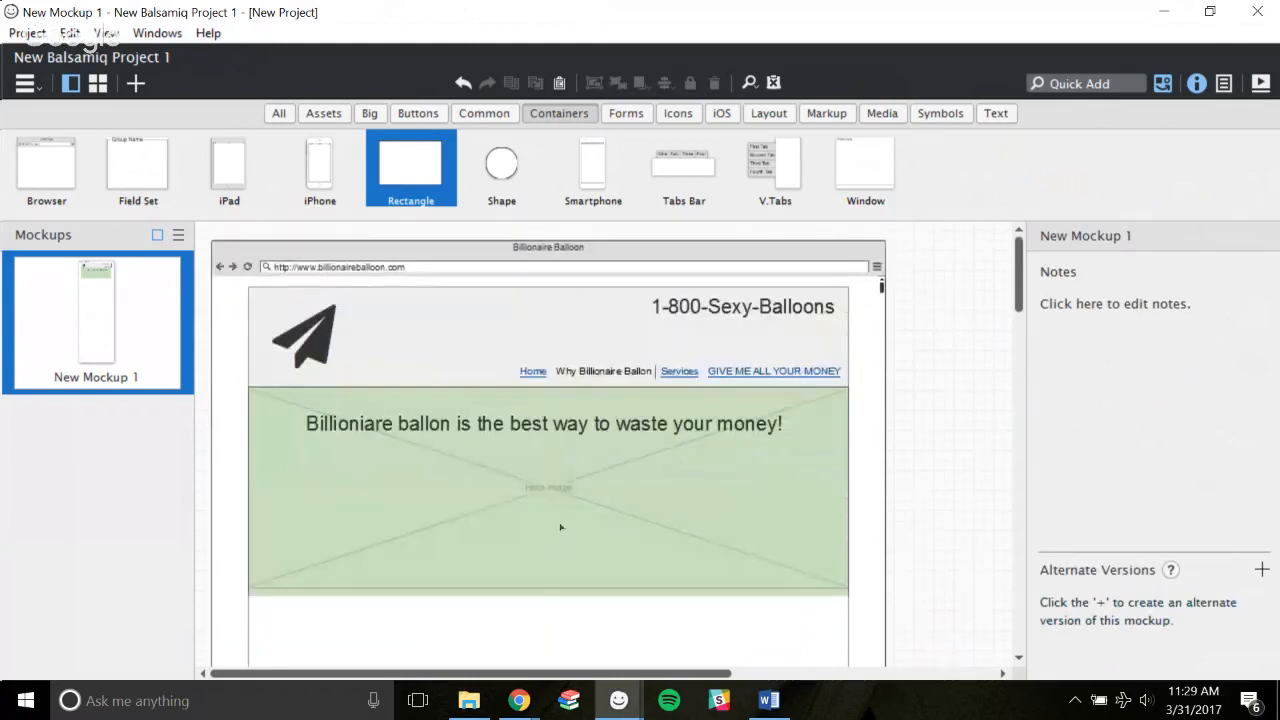
left_click(561, 527)
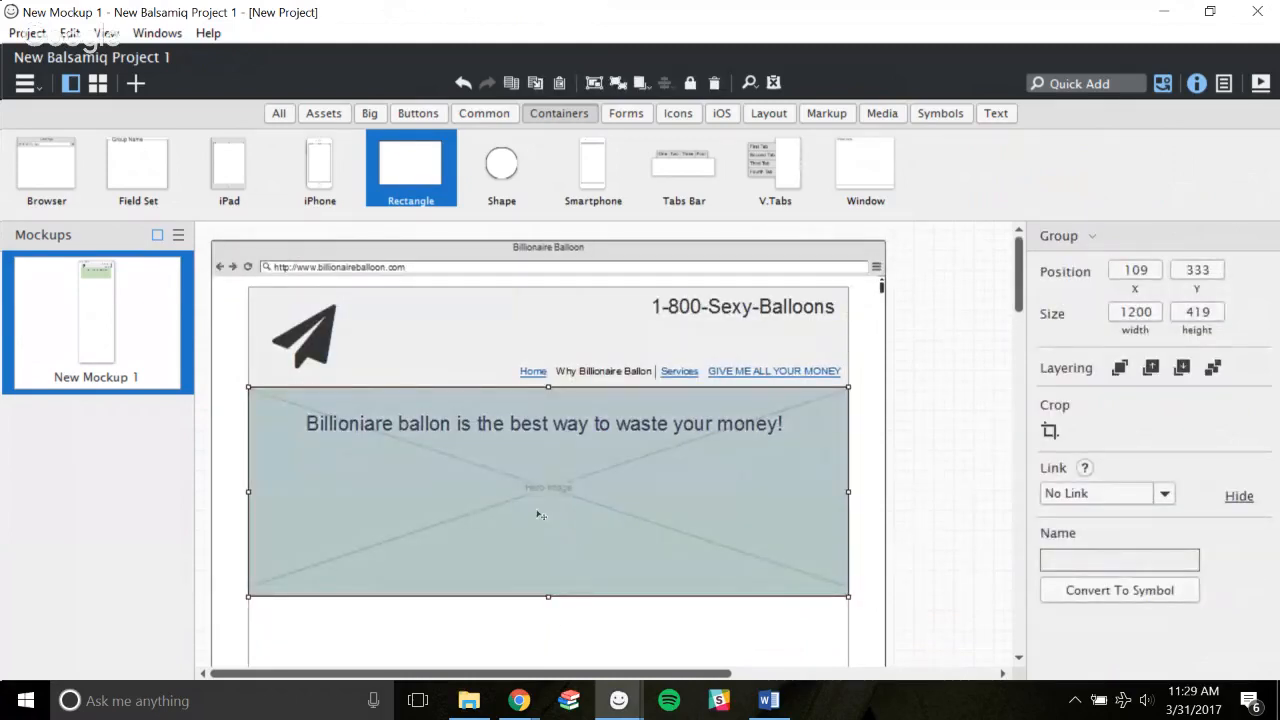
left_click(960, 457)
left_click(832, 490)
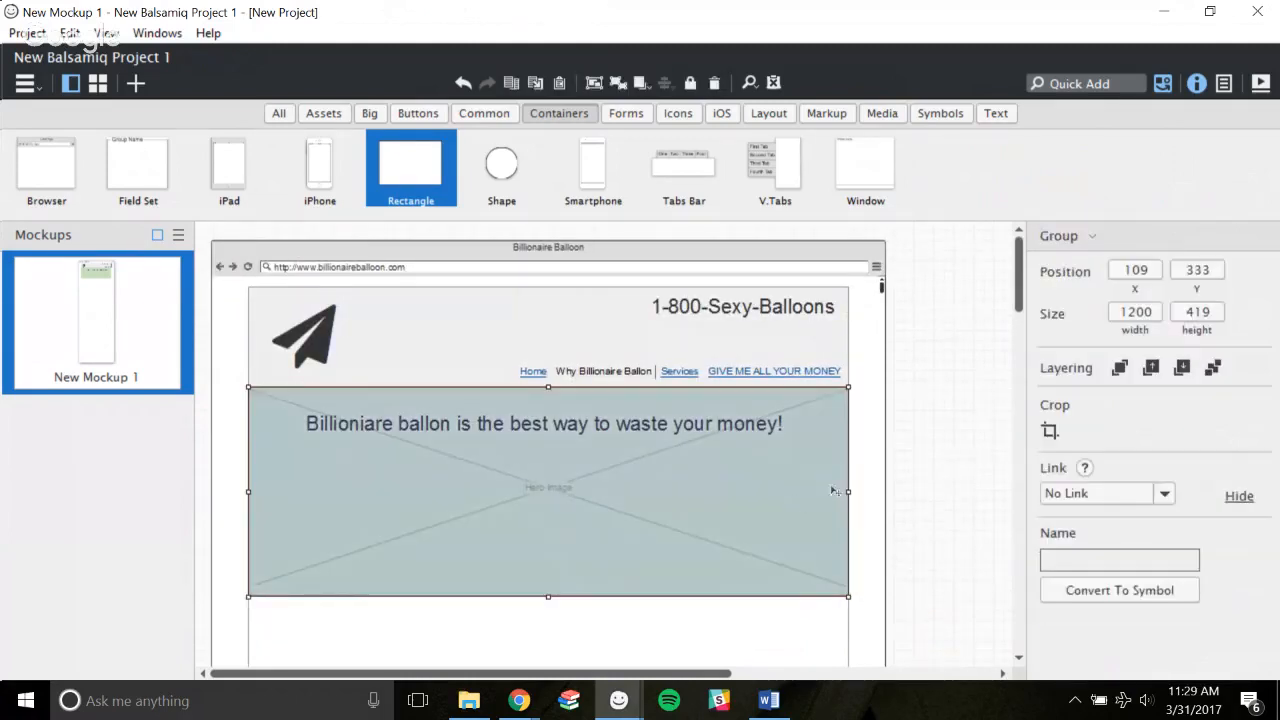
left_click(947, 487)
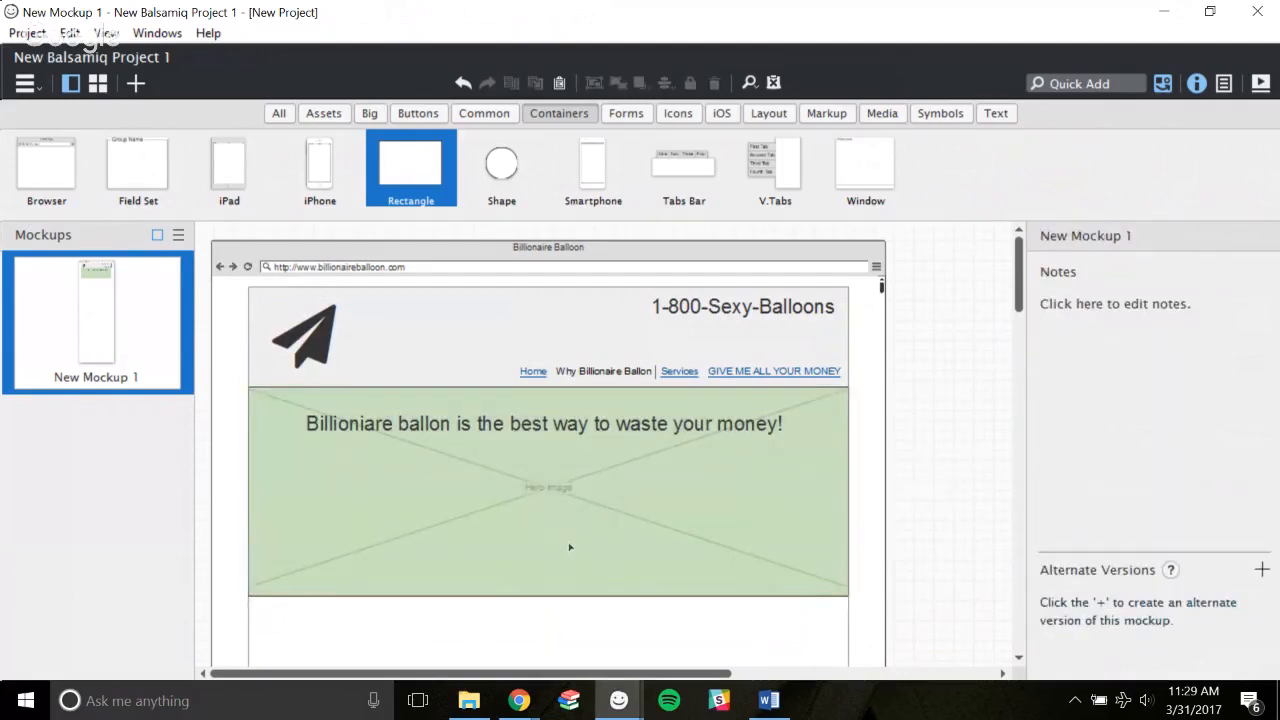
left_click(573, 527)
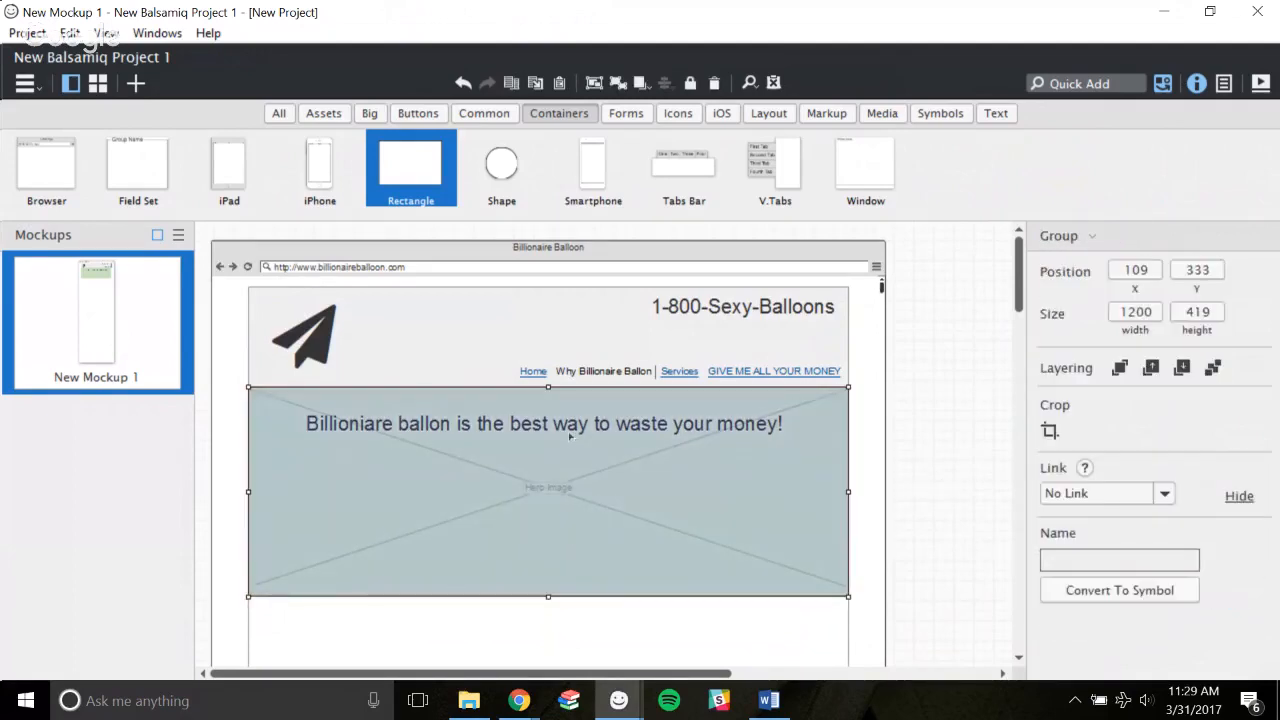
left_click(617, 84)
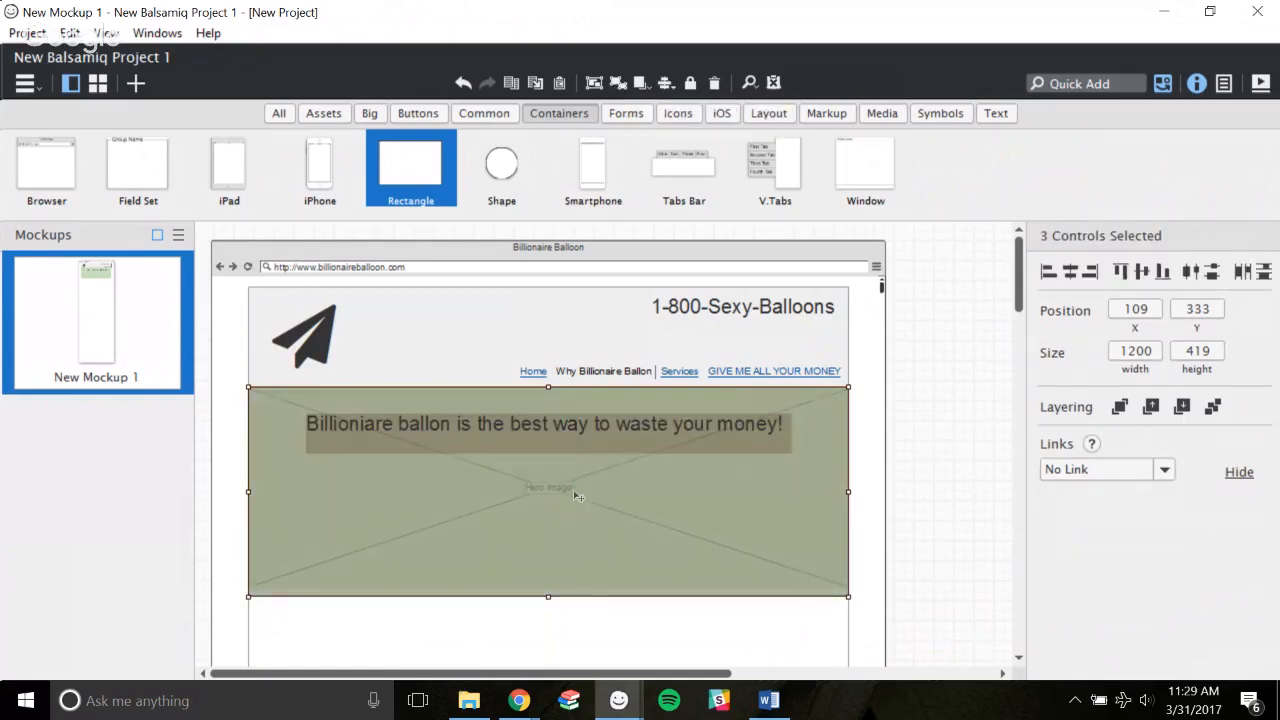
Compare the height of the green rectangle with that of the hero image behind it.
left_click(903, 490)
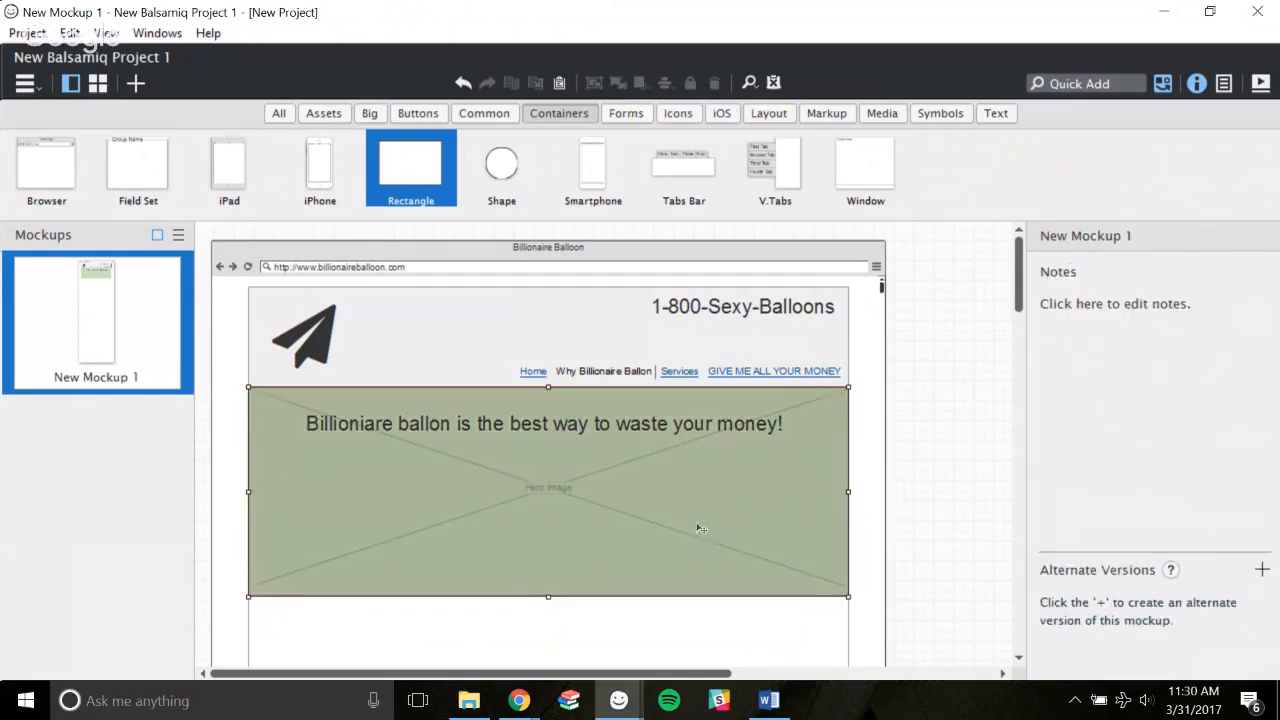
left_click(701, 529)
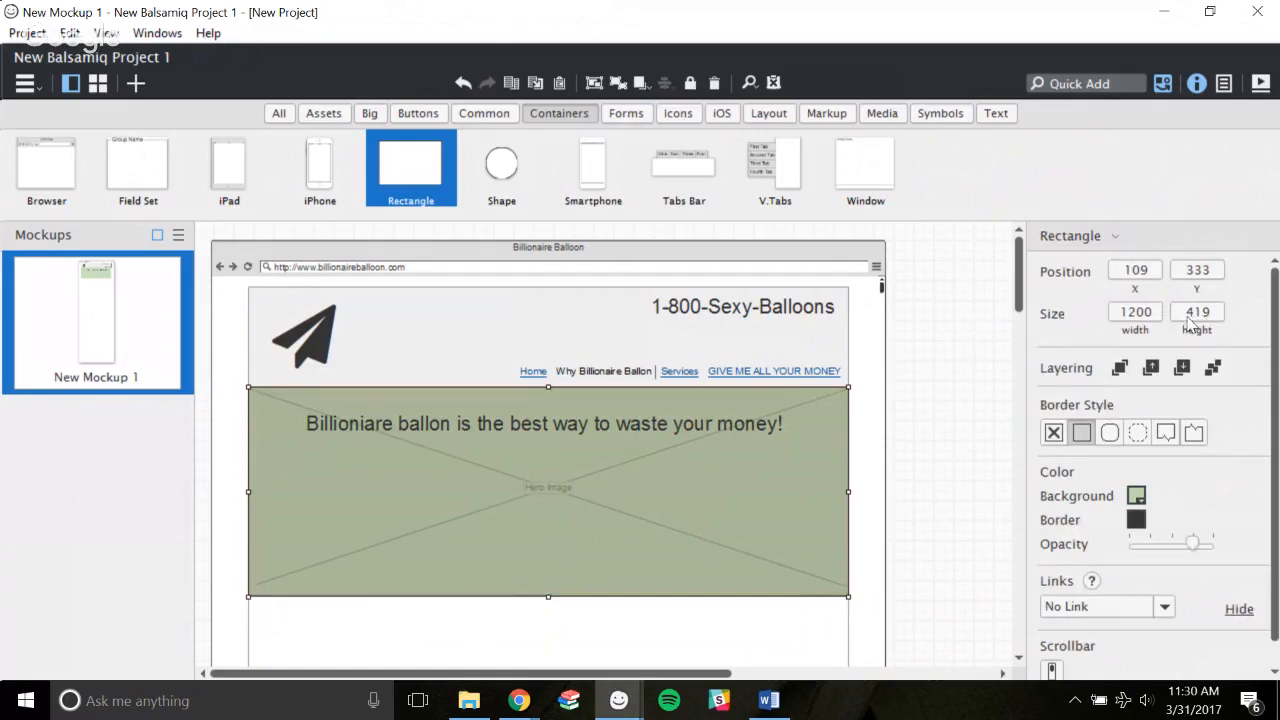
left_click(933, 440)
right_click(698, 490)
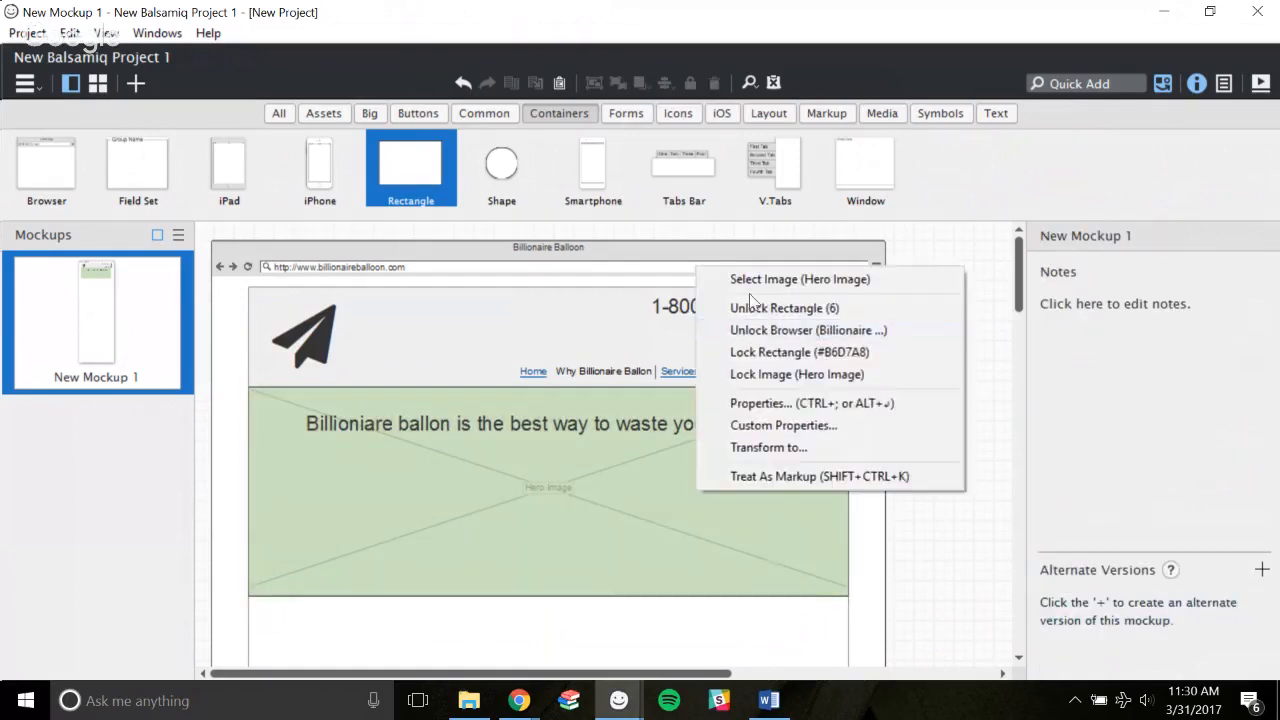
left_click(755, 282)
left_click(1198, 312)
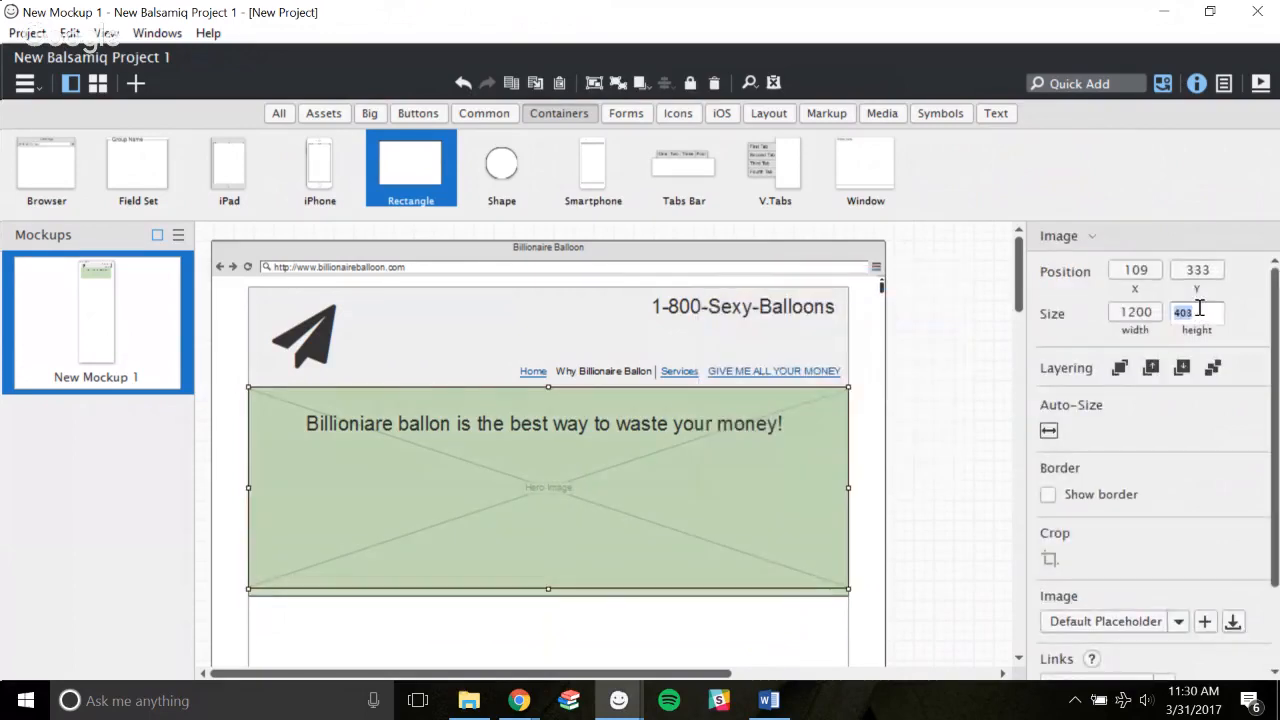
left_click(919, 451)
left_click(784, 463)
left_click(953, 428)
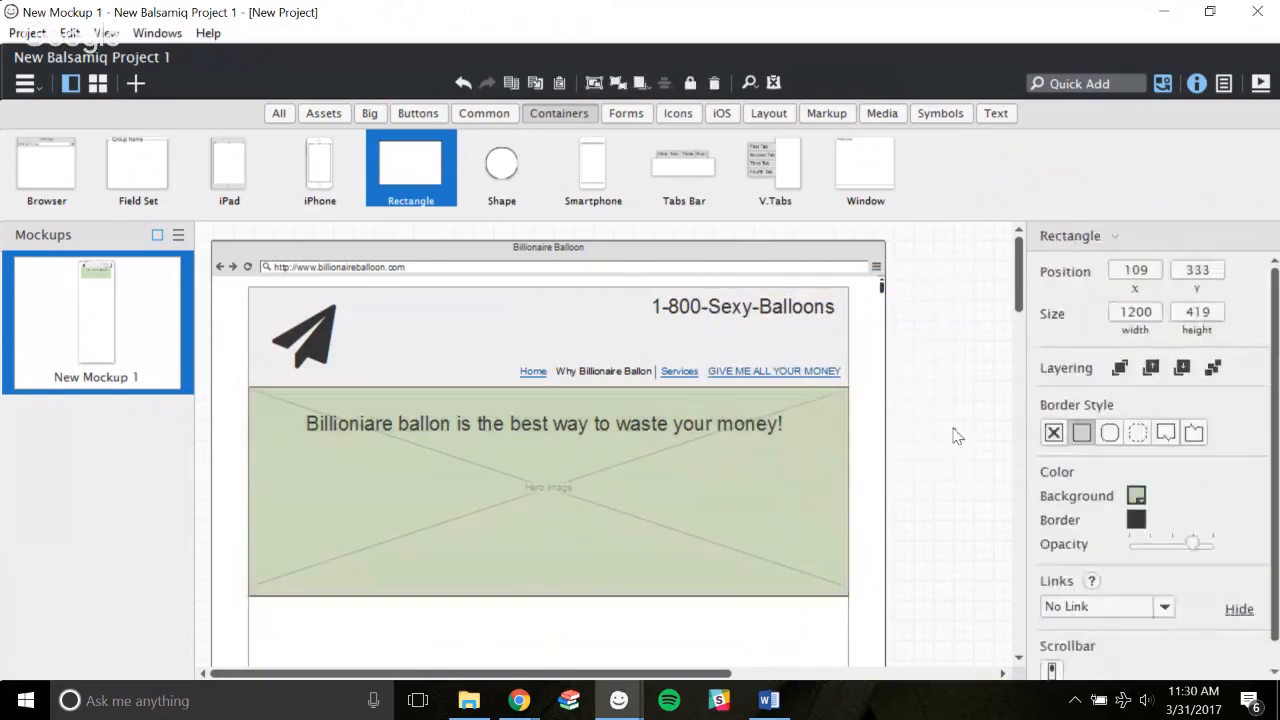
Set the hero image's height to 419 to match the green rectangle.
right_click(663, 484)
left_click(877, 264)
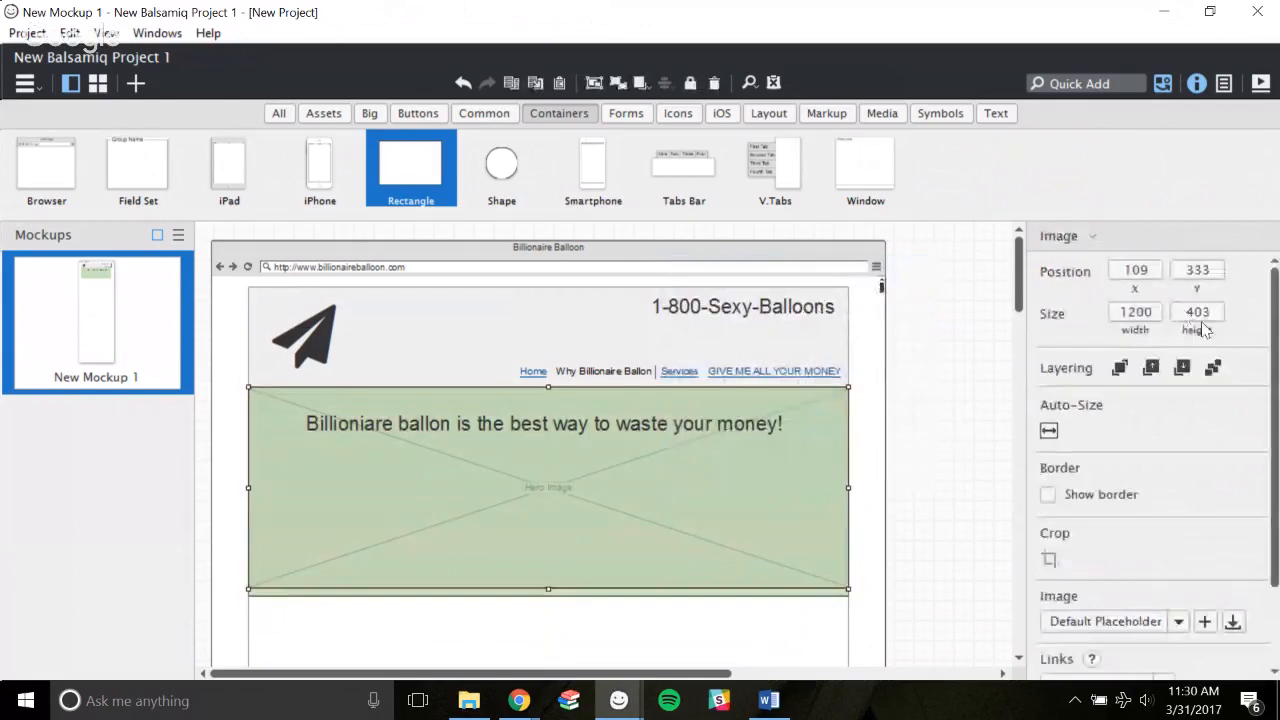
left_click(1199, 316)
key("BackSpace")
type("419")
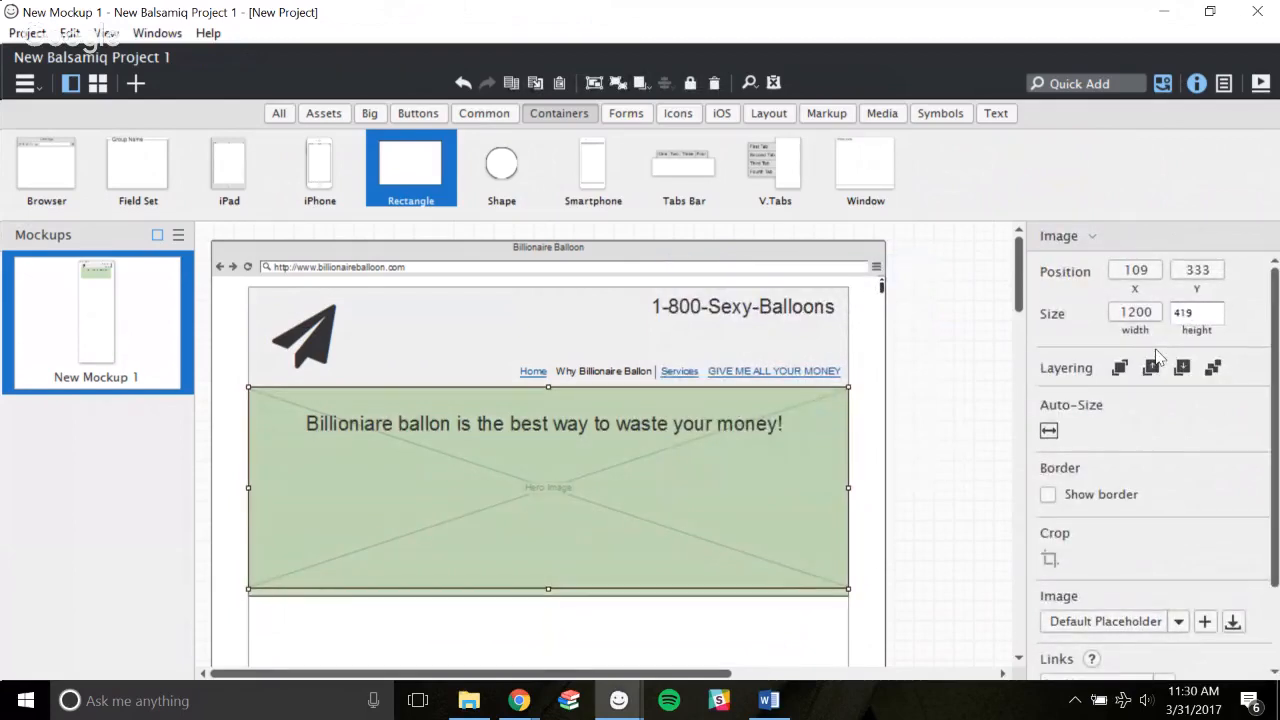
key("Return")
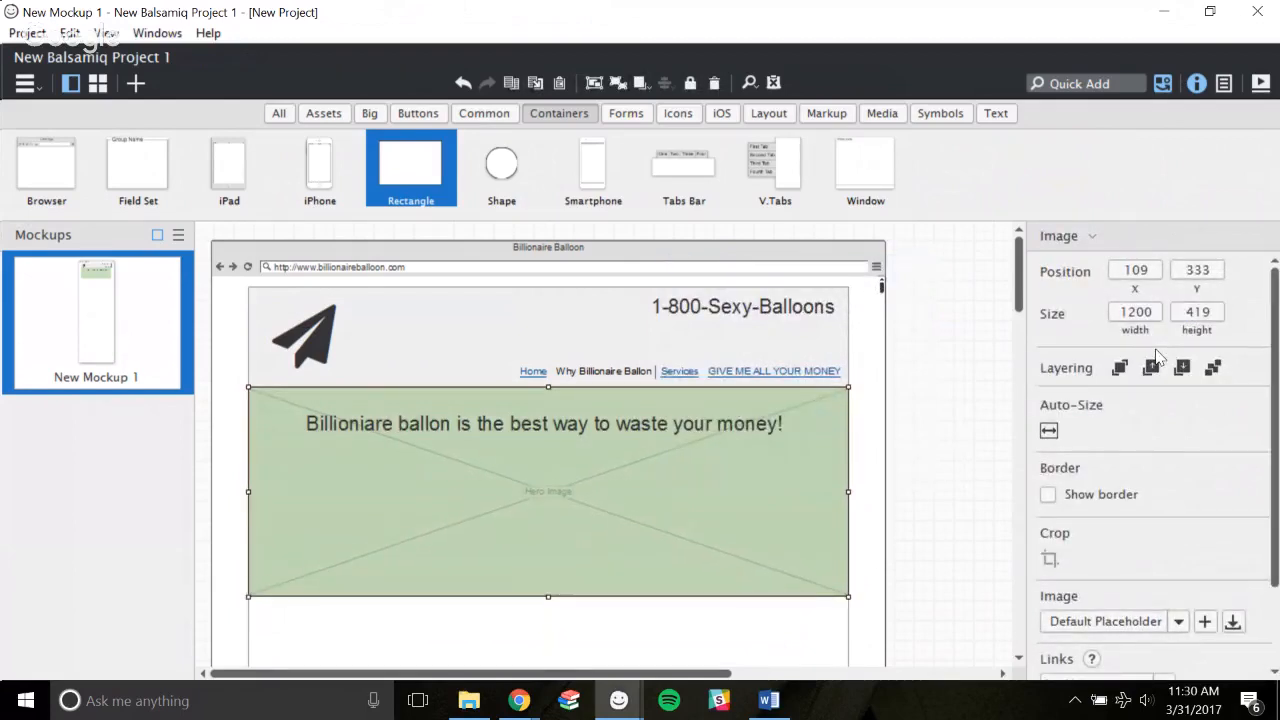
left_click(938, 430)
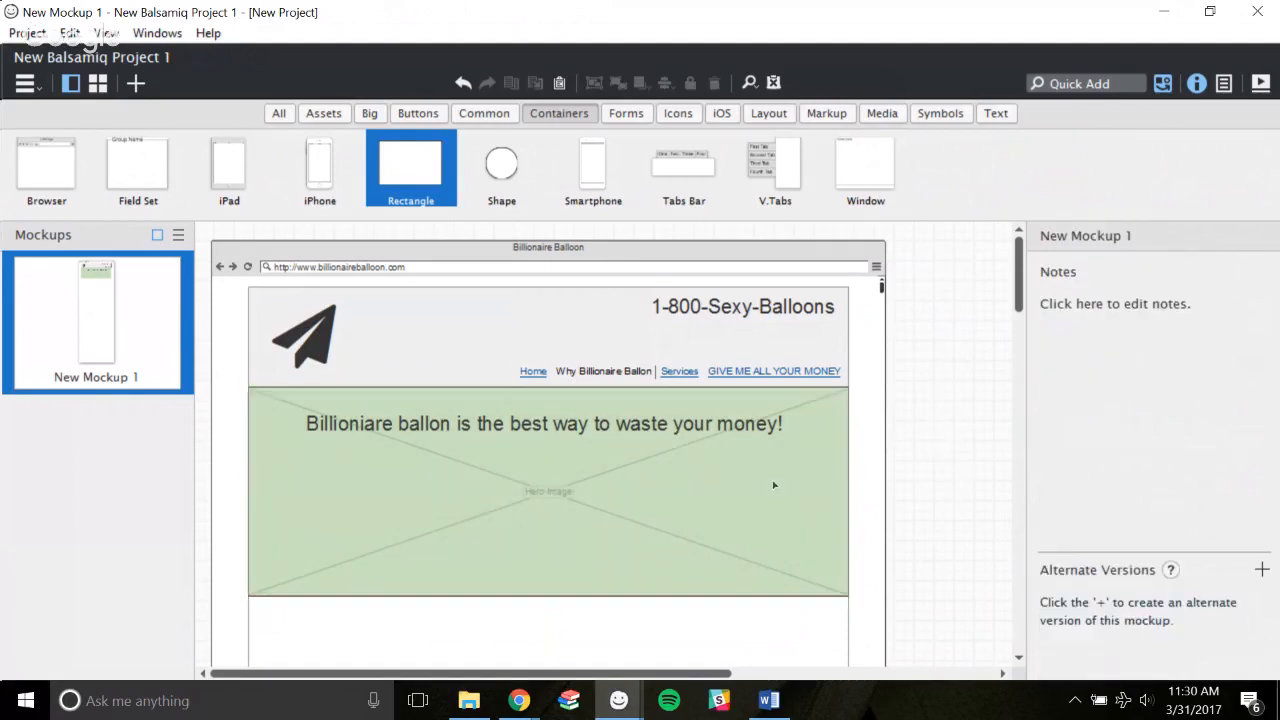
Group the resized hero image with the green rectangle and the headline text.
right_click(616, 490)
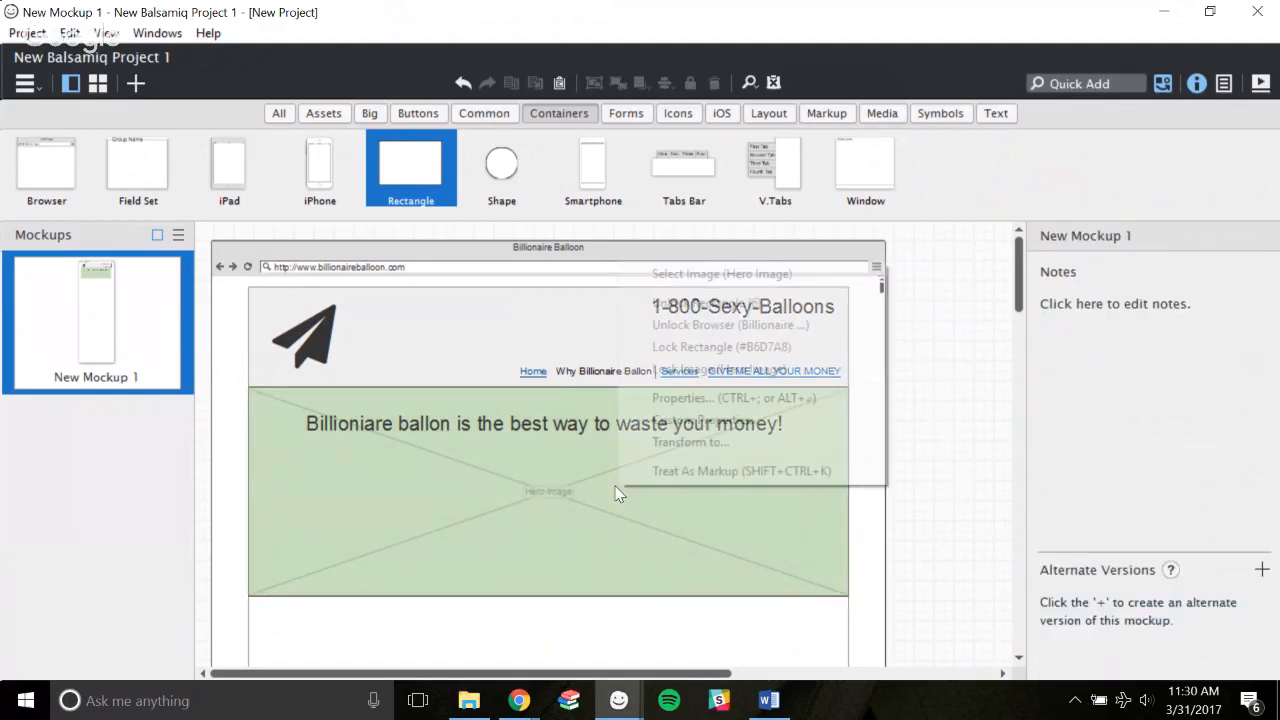
left_click(721, 274)
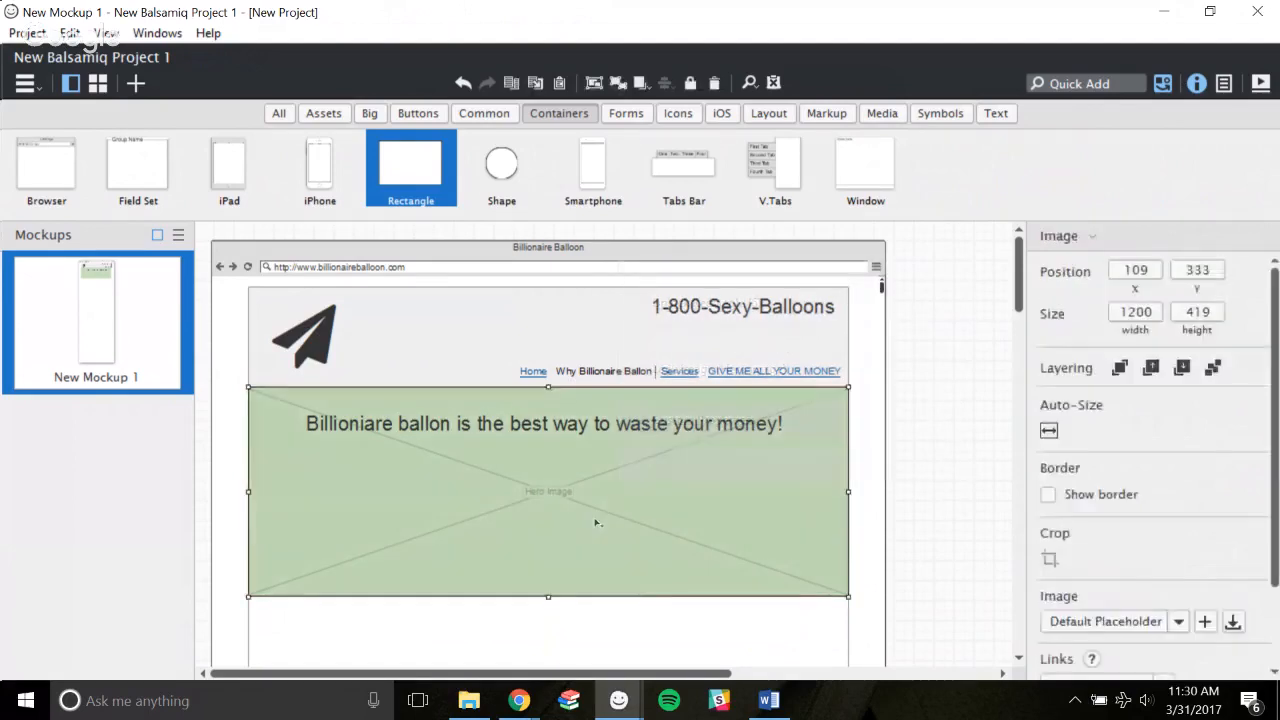
left_click(594, 518, "shift")
left_click(584, 444, "shift")
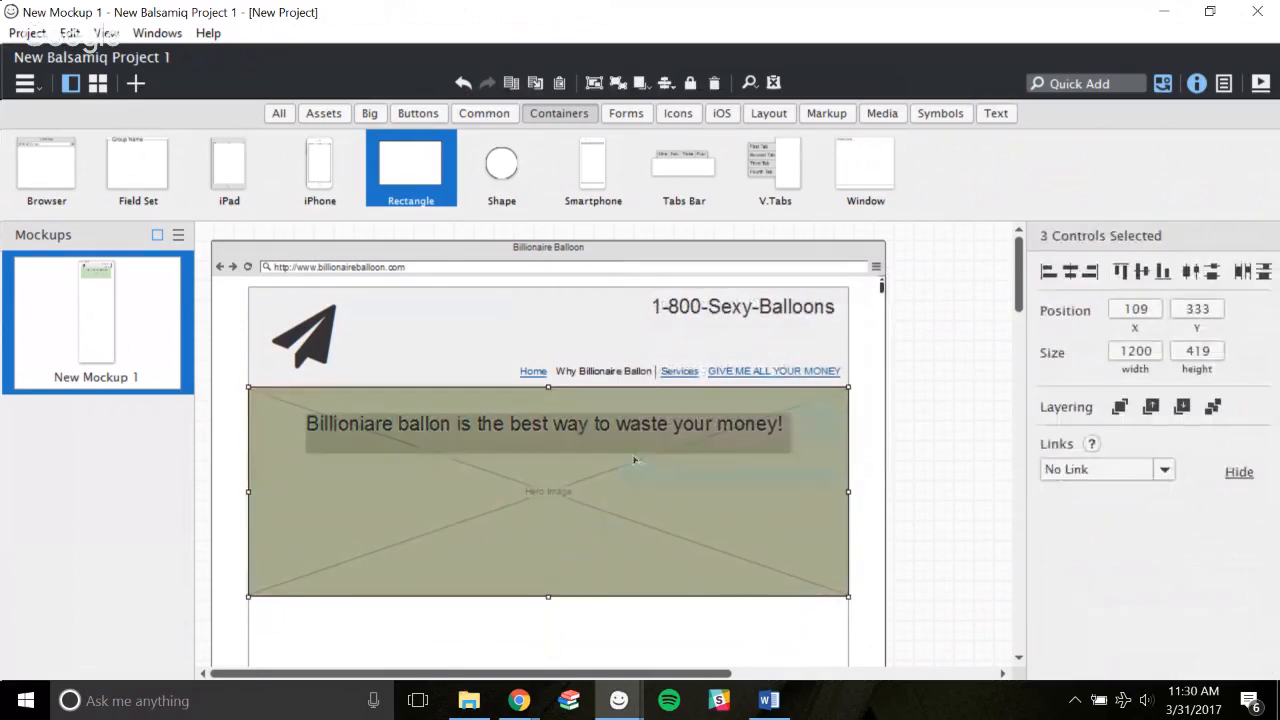
left_click(616, 88)
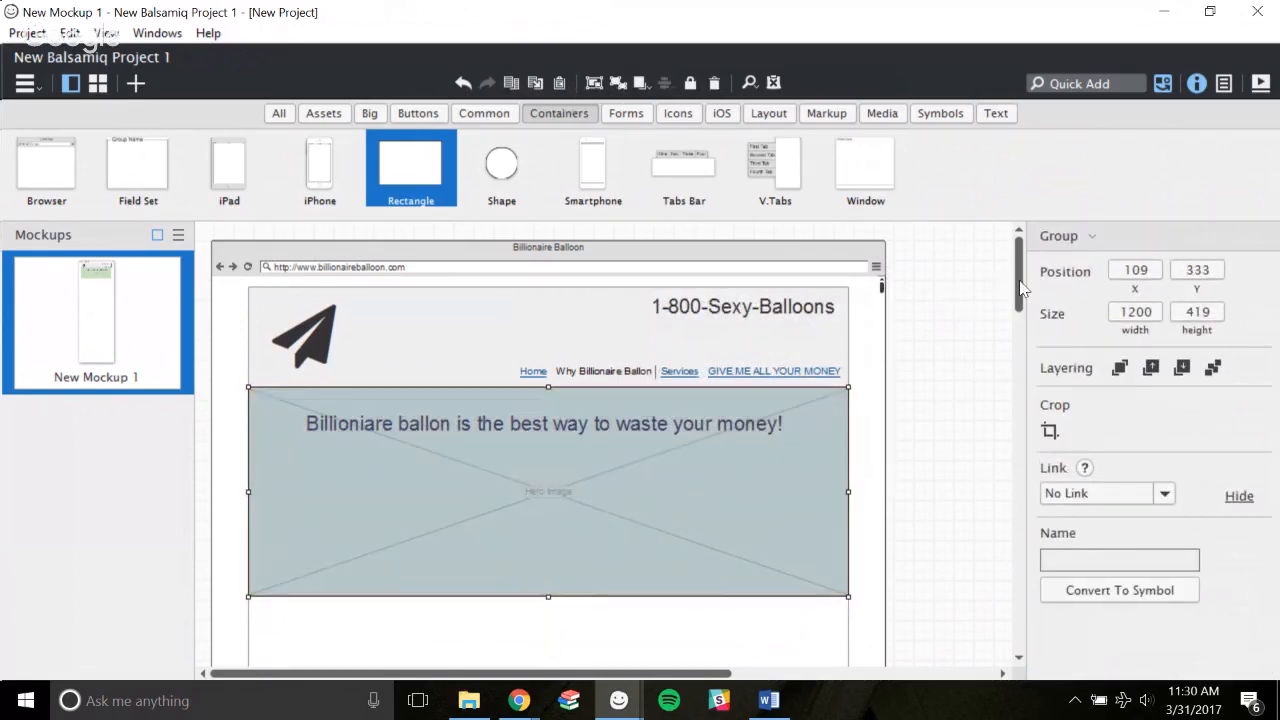
Enter the hero group, select the headline text inside it, and return to the full mockup.
mouse_move(1020, 288)
left_mouse_down()
mouse_move(1014, 319)
mouse_move(1012, 301)
left_mouse_up()
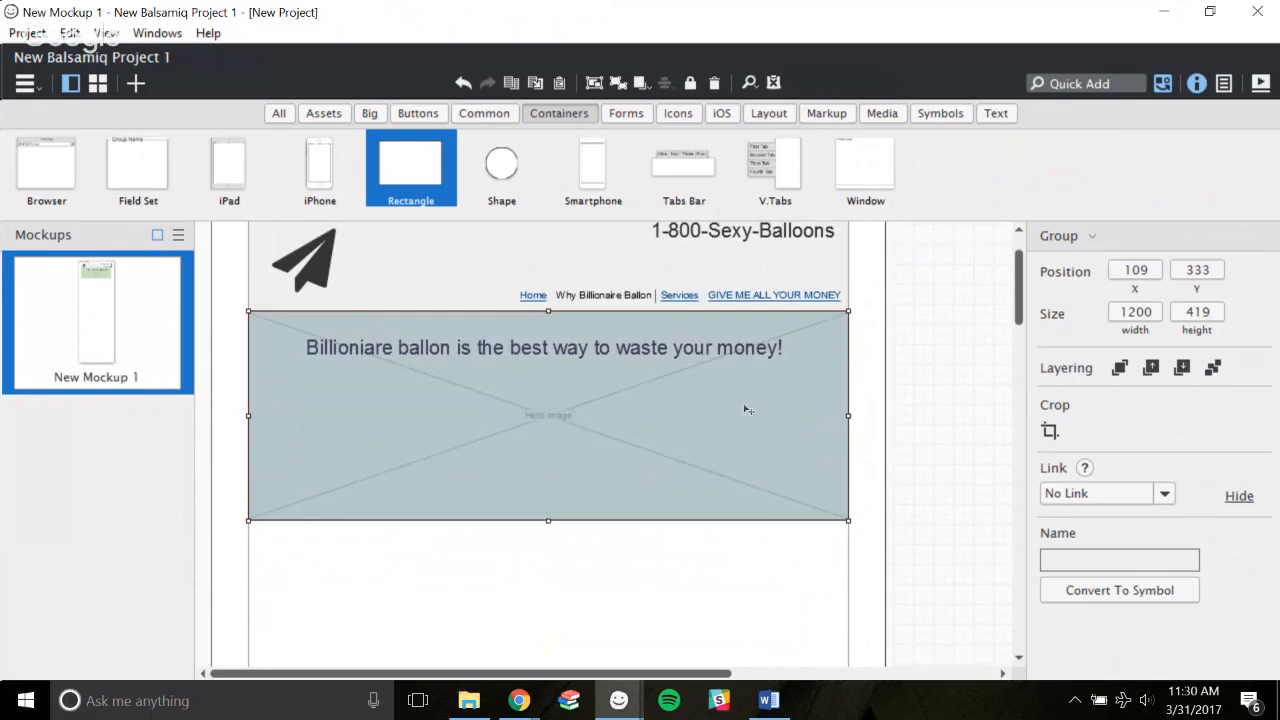
left_click(934, 396)
left_click(719, 359)
double_click(717, 357)
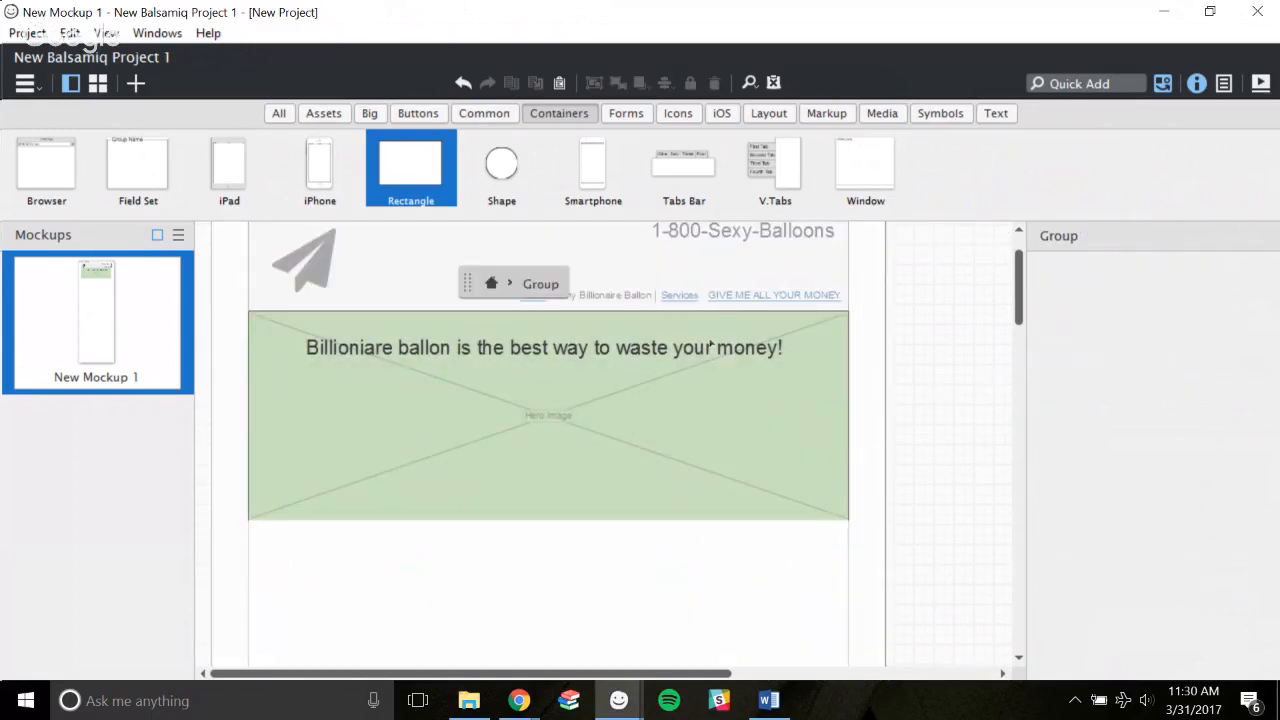
scroll(783, 414, "up", 1)
left_click(580, 427)
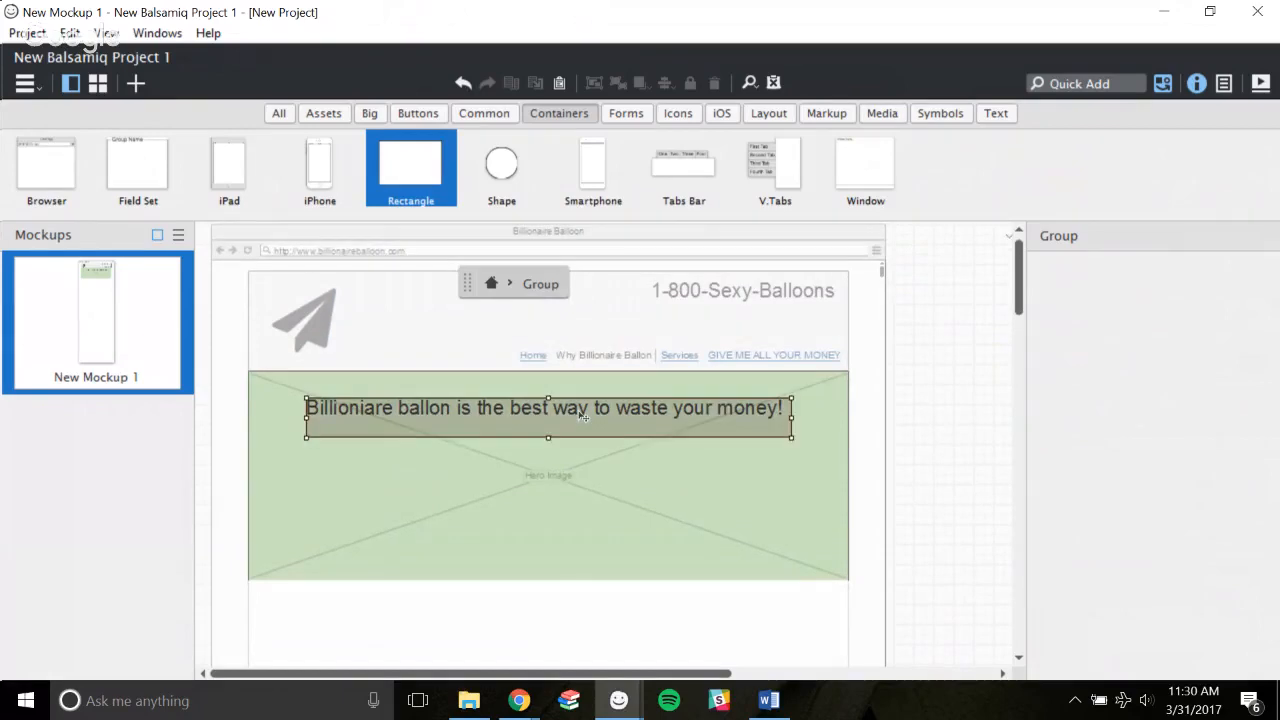
left_click(1000, 388)
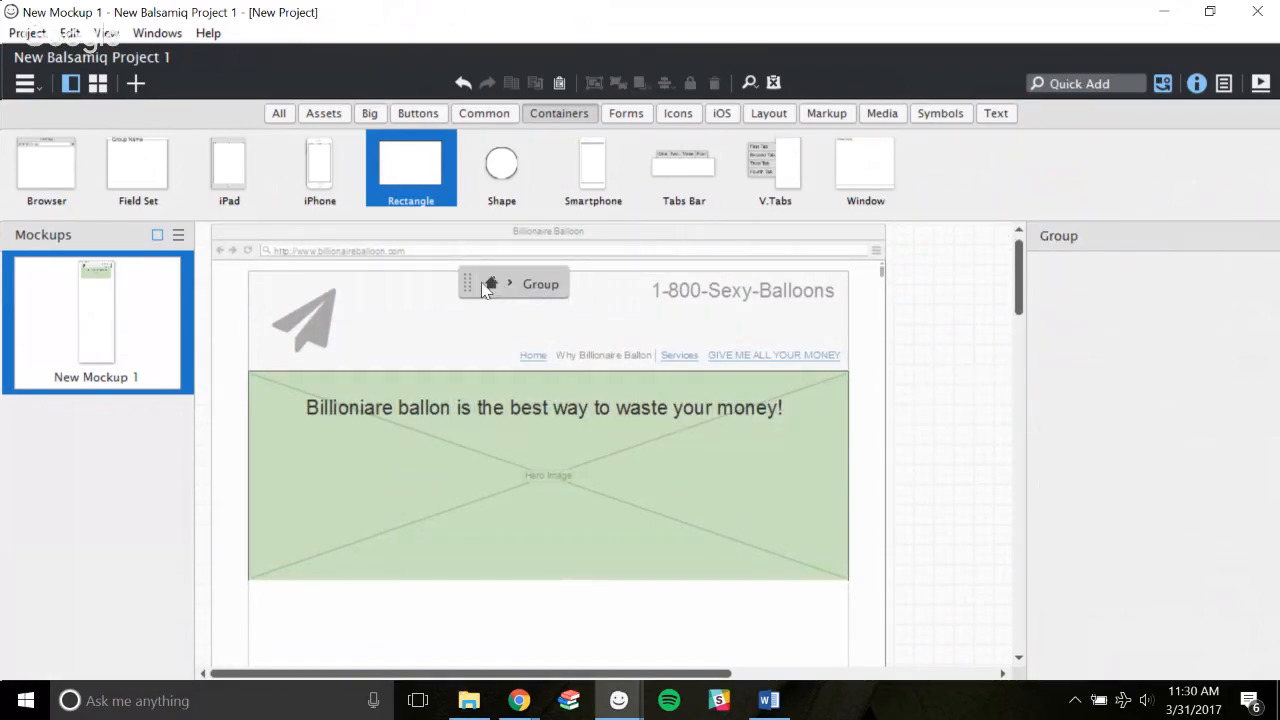
key("Escape")
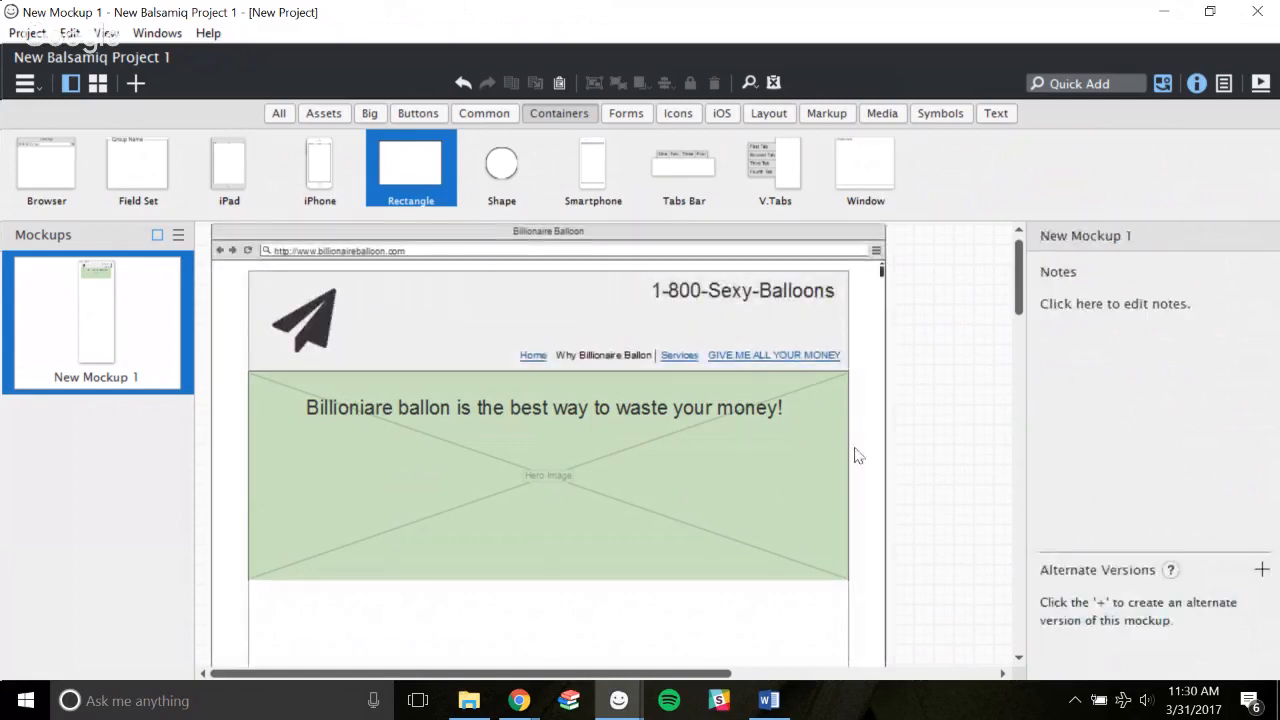
Enter the hero group and set the headline text's base font size to 20.
left_click(806, 414)
mouse_move(596, 449)
left_mouse_down()
mouse_move(684, 438)
mouse_move(560, 490)
mouse_move(545, 455)
mouse_move(600, 500)
mouse_move(588, 432)
left_mouse_up()
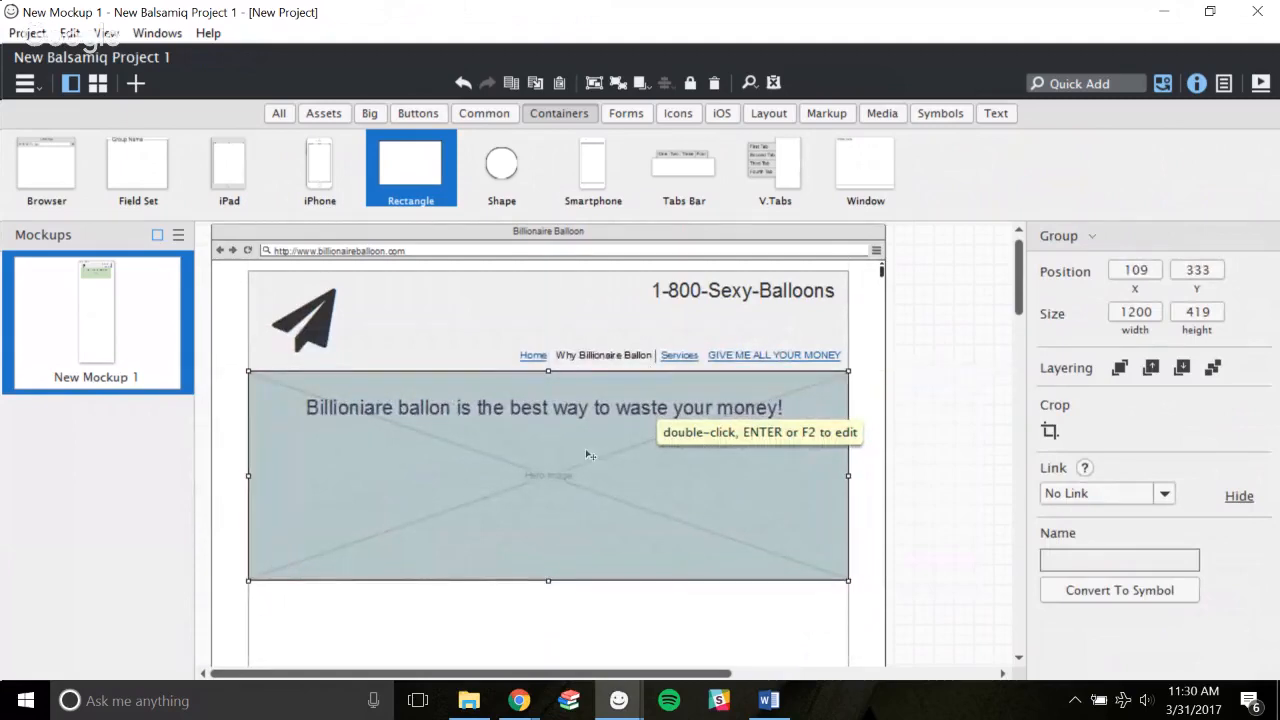
double_click(603, 427)
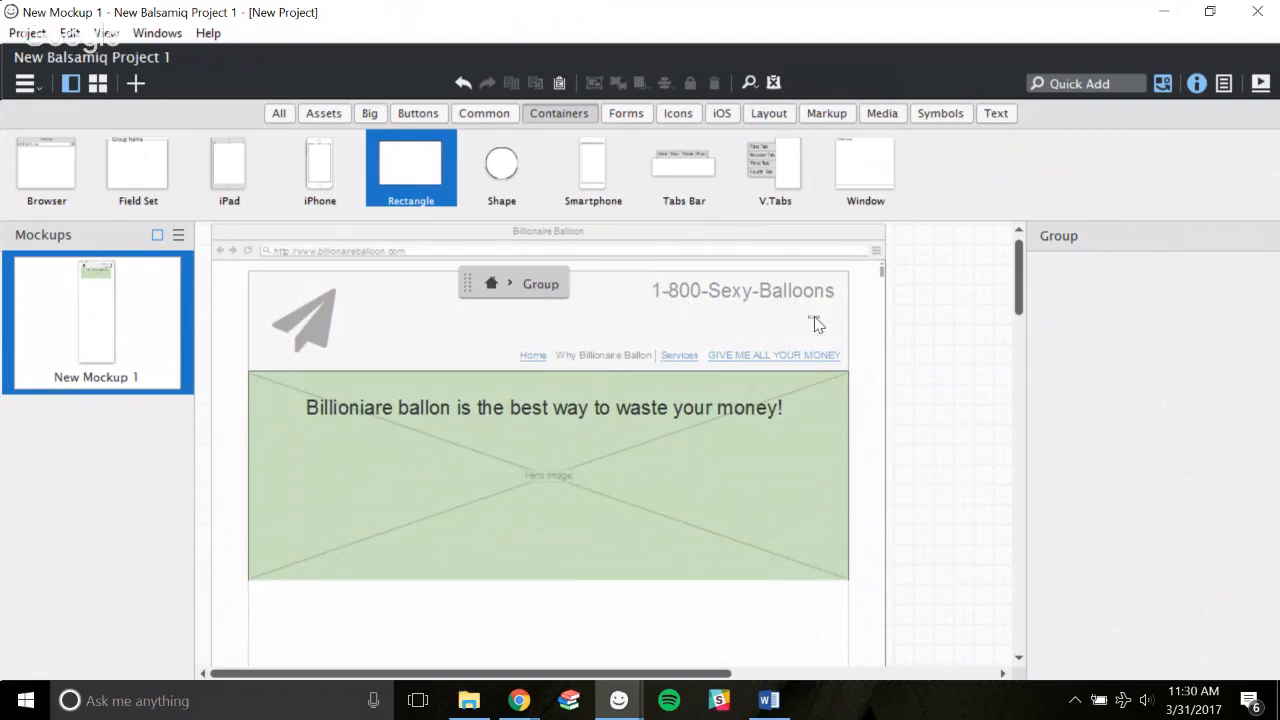
left_click(645, 415)
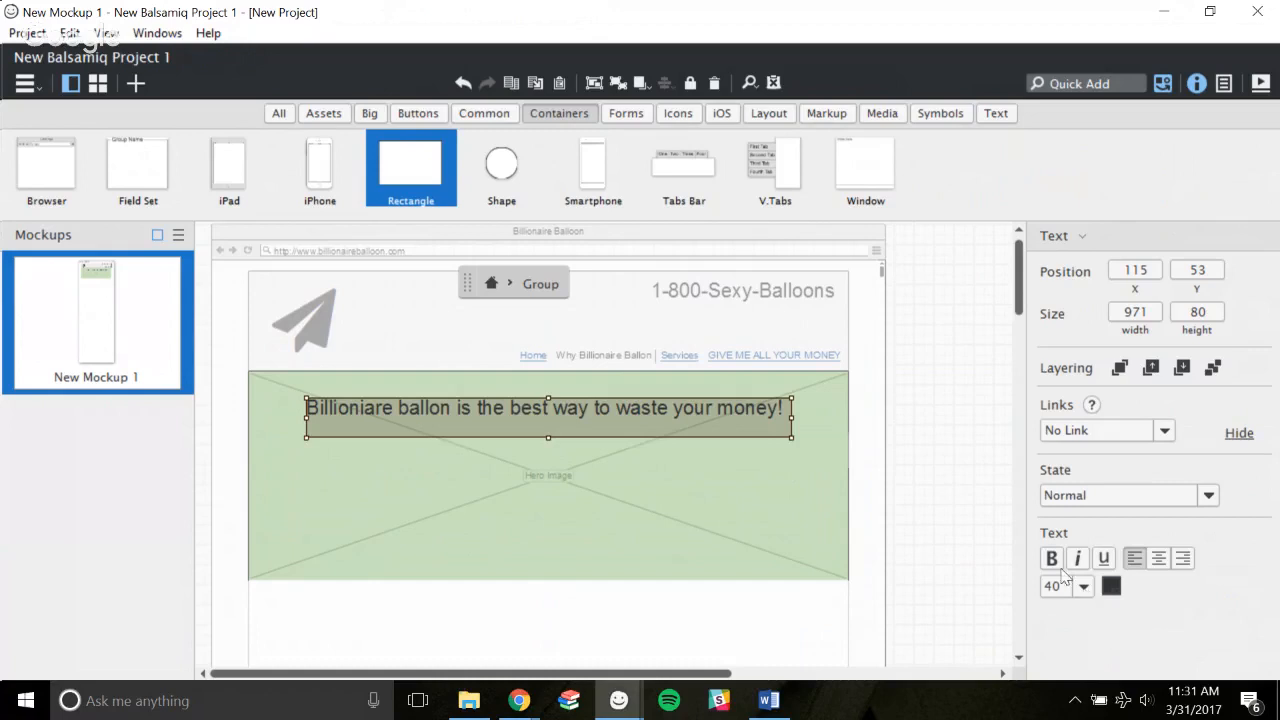
double_click(562, 427)
left_click(929, 408)
left_click(1084, 587)
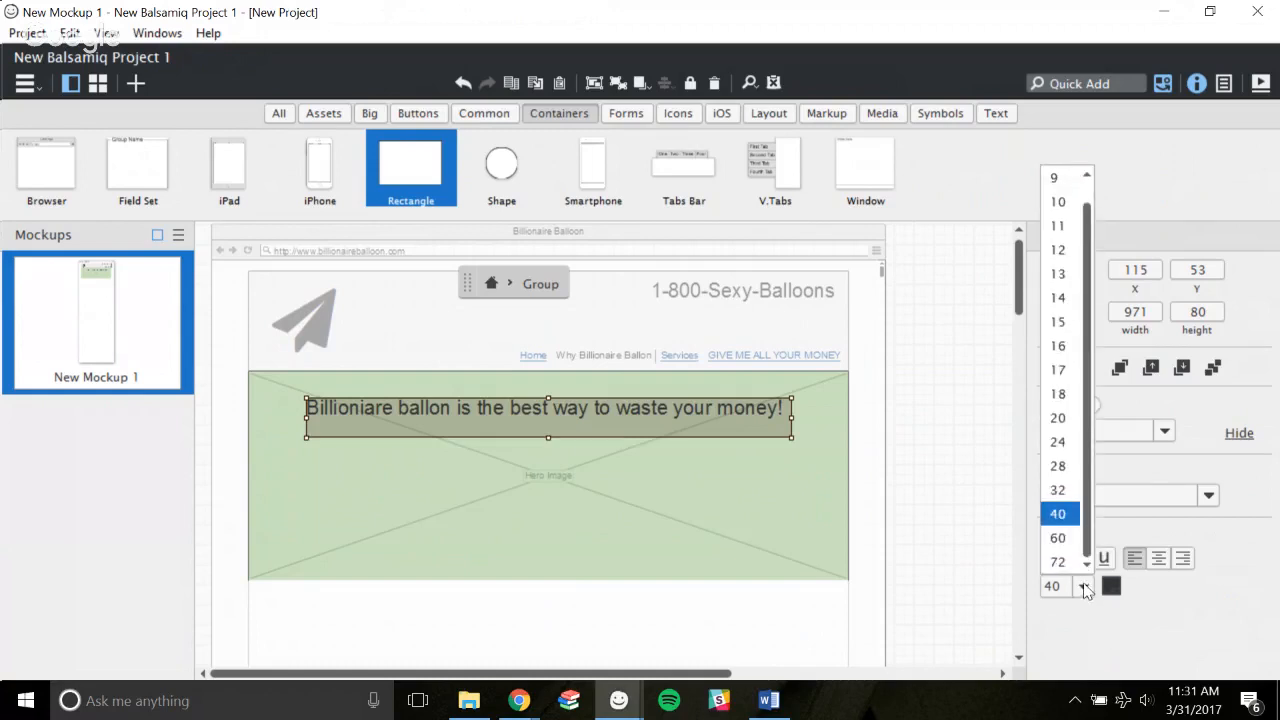
left_click(1061, 424)
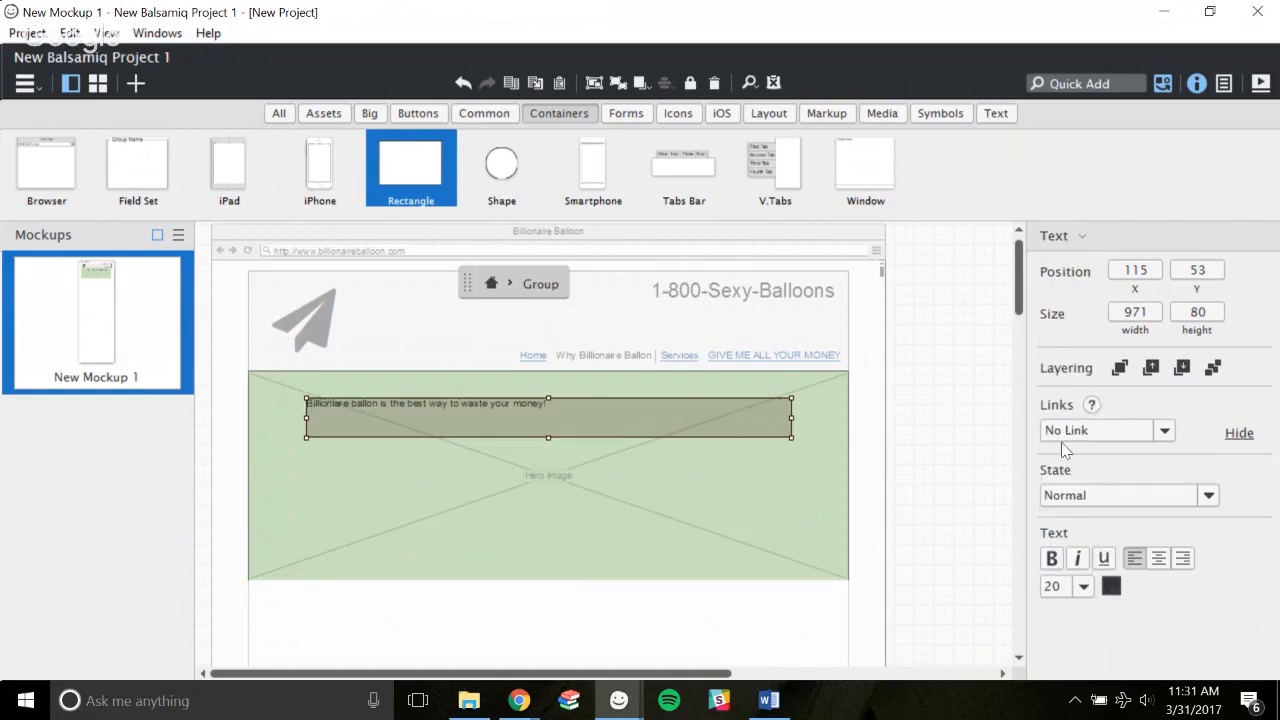
Wrap the headline sentence in inline size tags, {size:40} before it and {size} after it.
double_click(618, 424)
key("Home")
type("{")
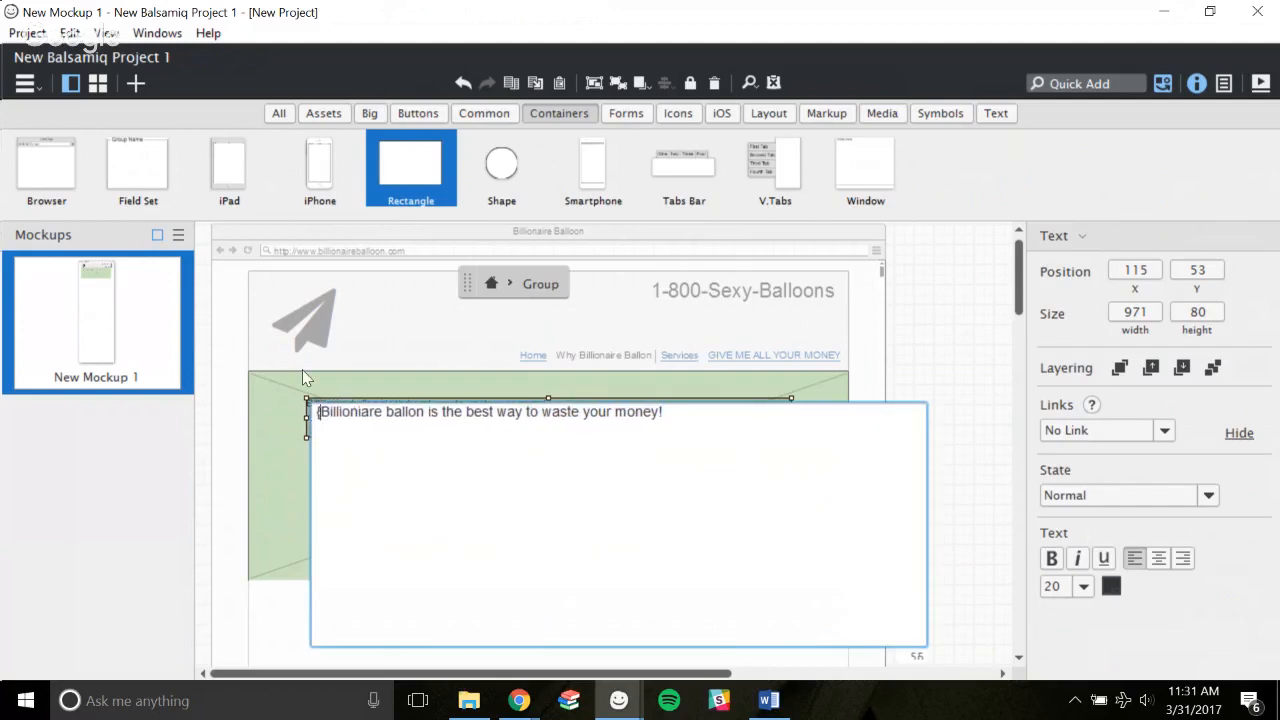
type("size:40")
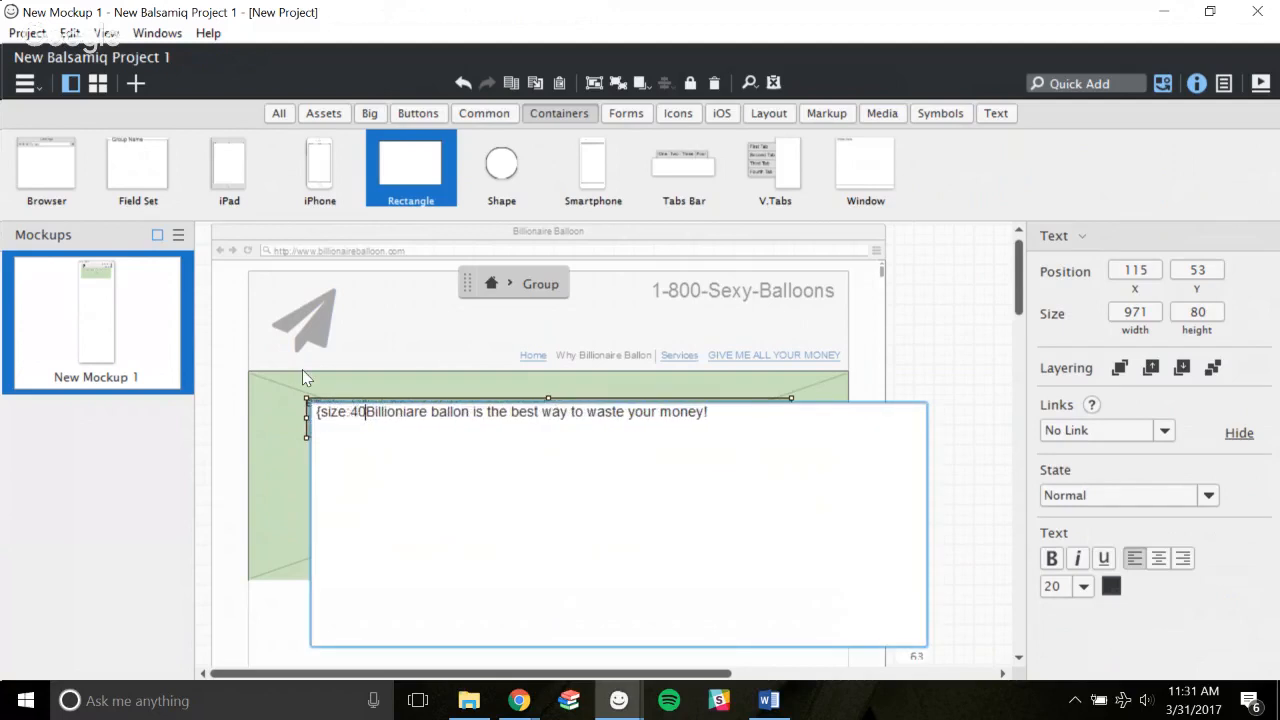
type("}")
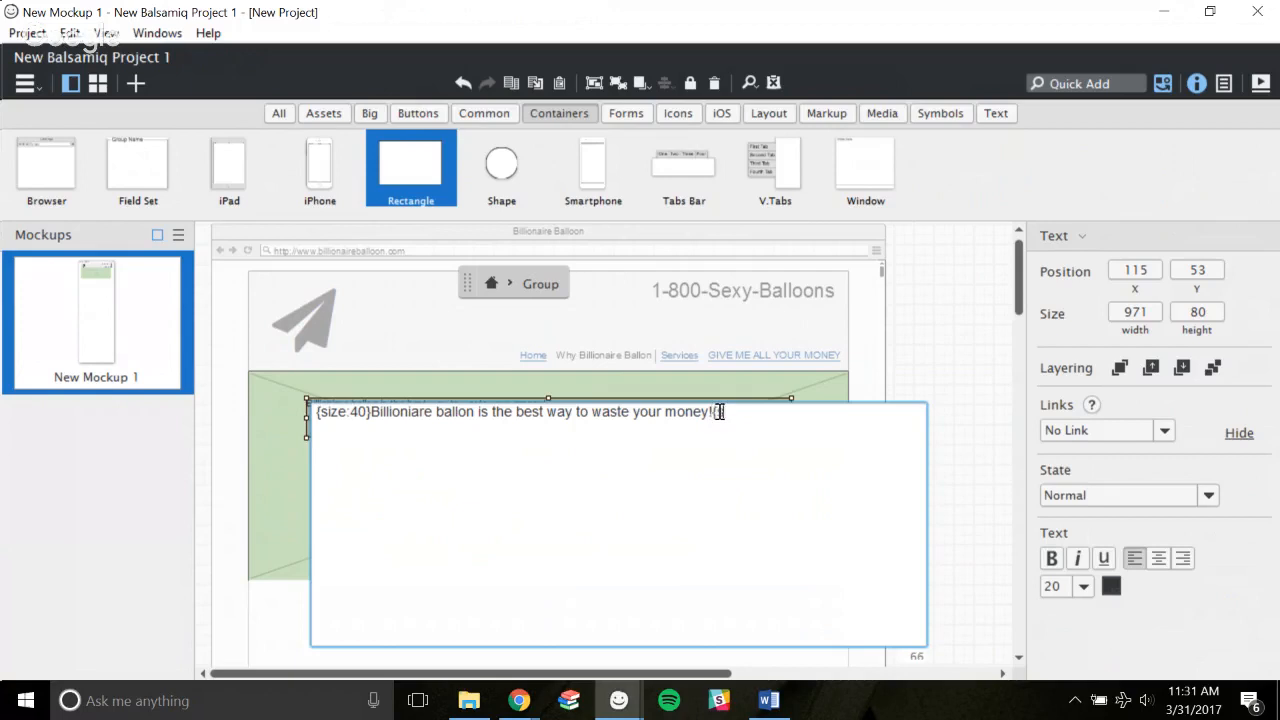
type("ize")
Add a tagline under the headline saying a named person's ideas are all amazing, wrapped in {size:24} and {size}.
key("Return")
type("{size:24}Joel's ideas are all ")
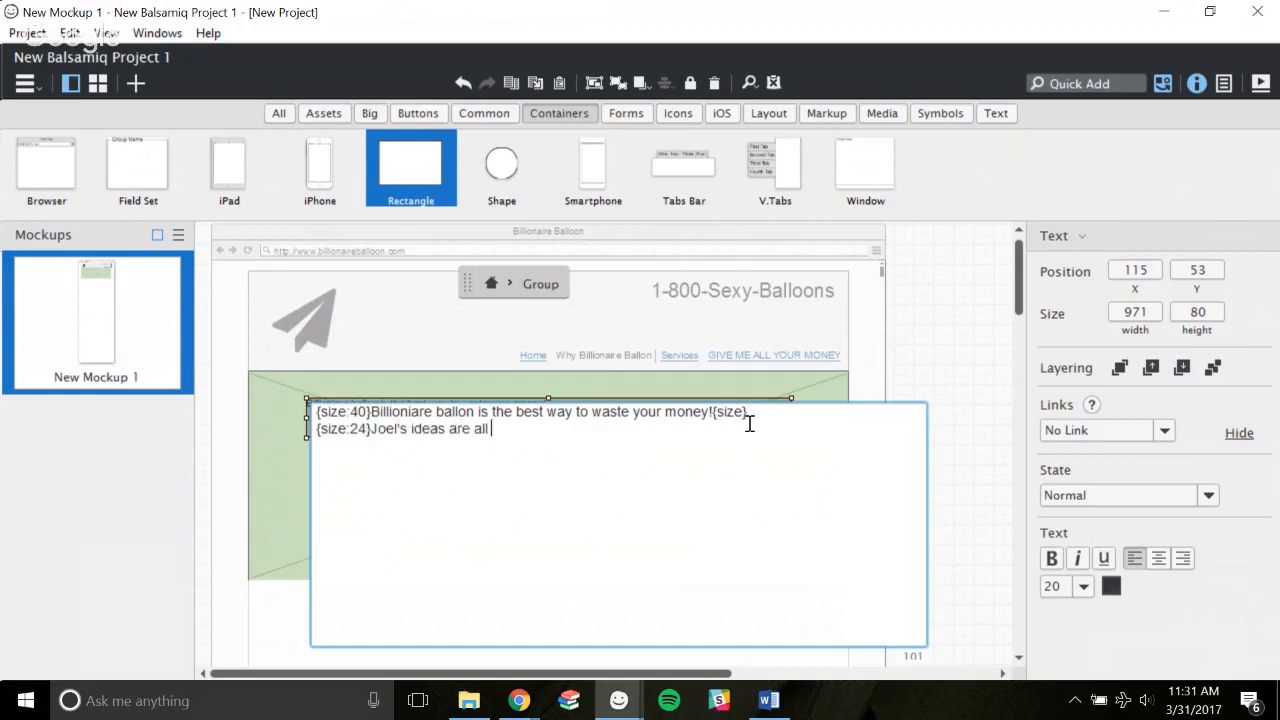
type("amazing{size}")
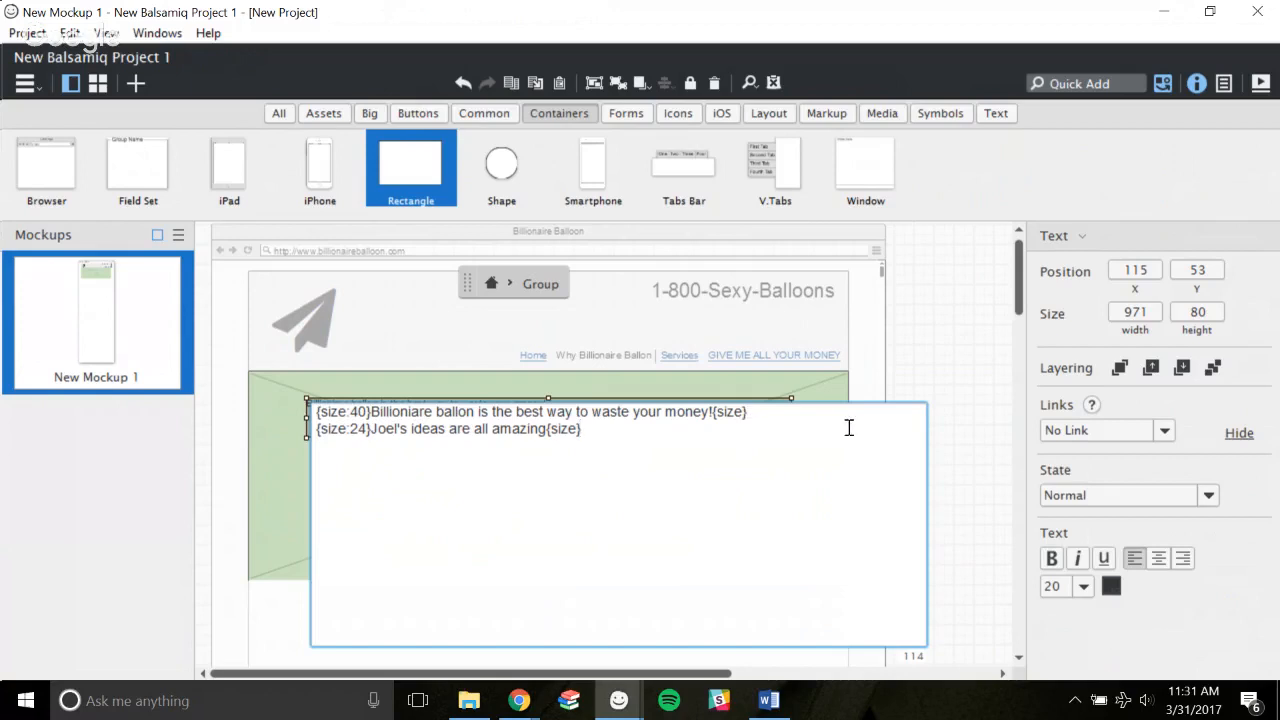
left_click(932, 358)
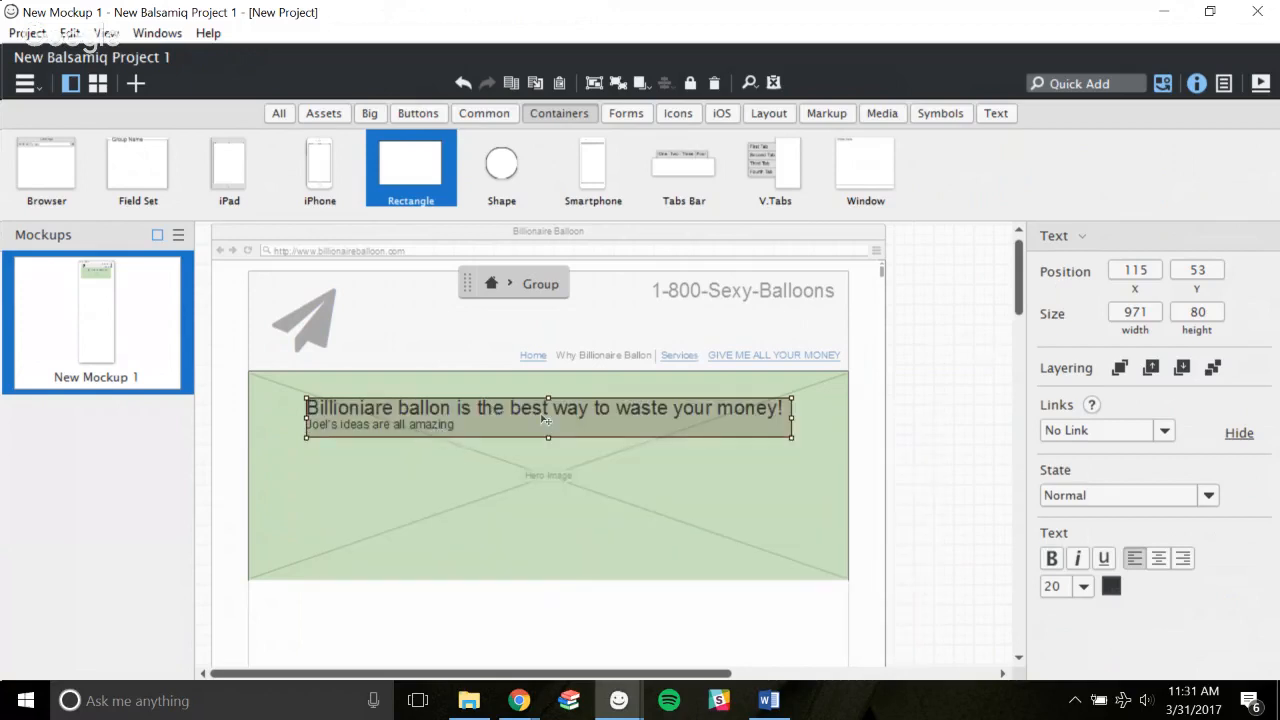
Center-align the headline text block and set the tagline's inline size to 30.
left_click(1158, 558)
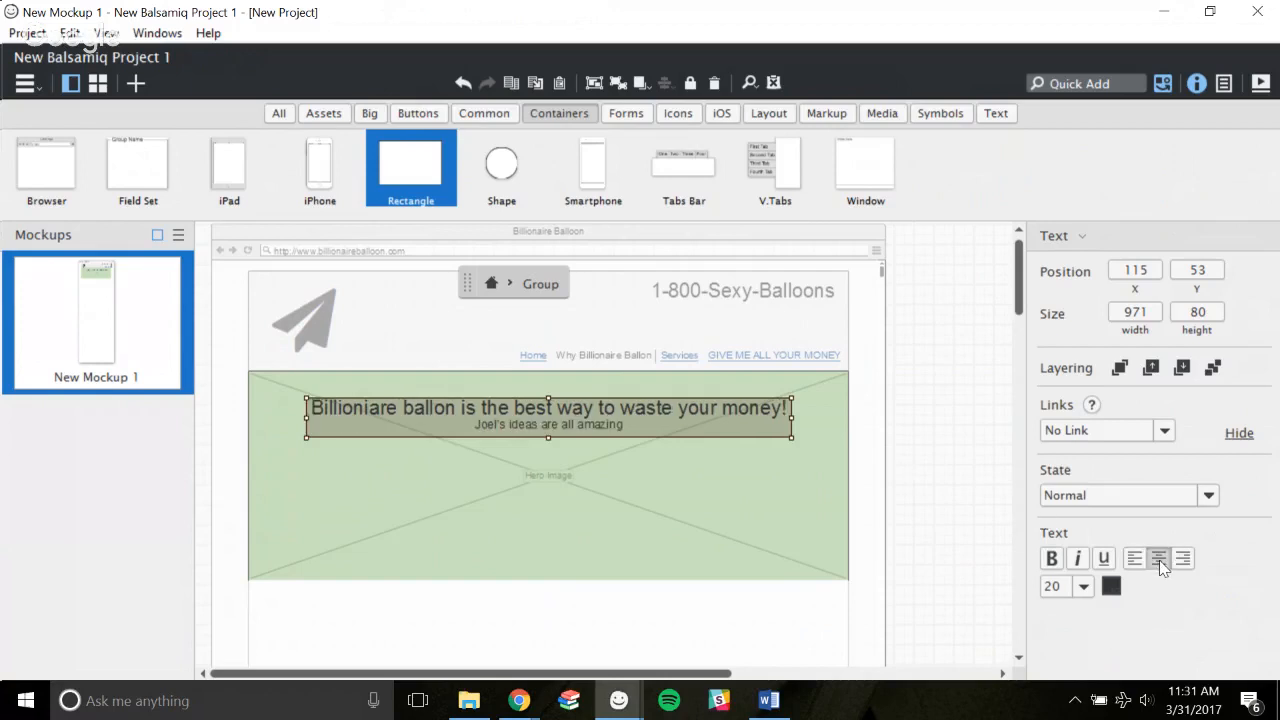
double_click(557, 433)
left_click(364, 429)
key("BackSpace")
key("BackSpace")
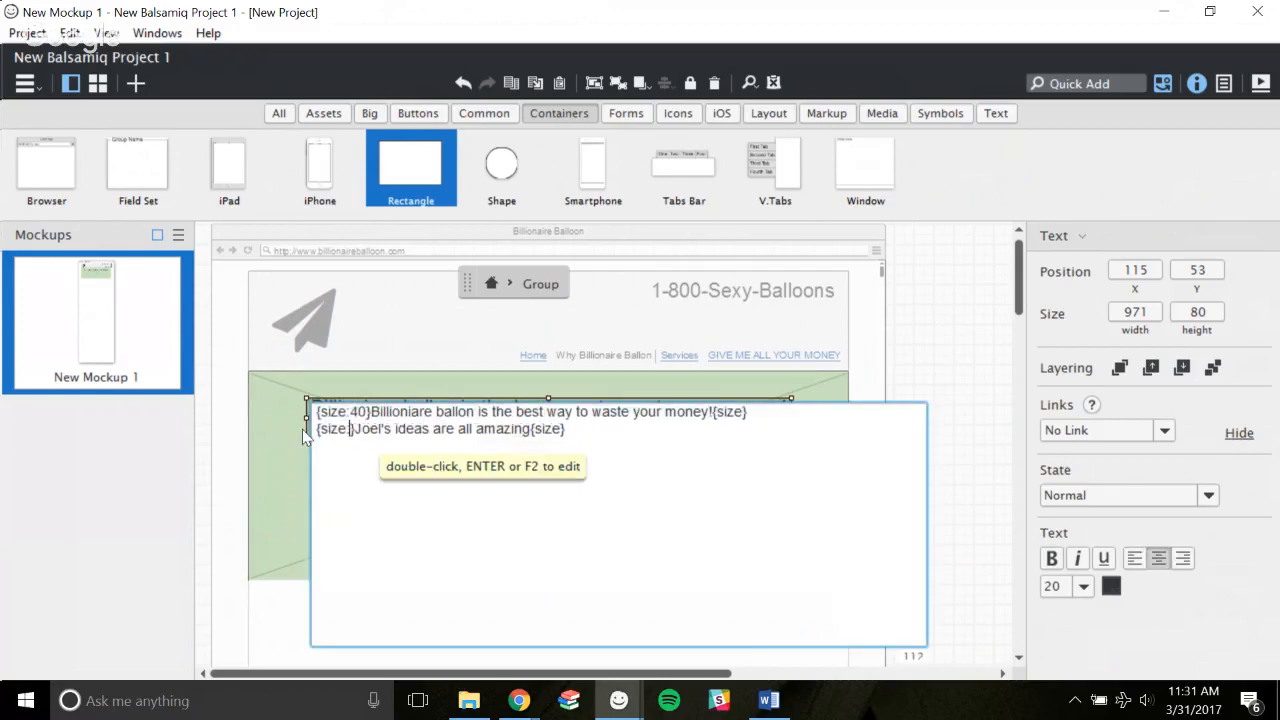
type("30")
key("ctrl+Return")
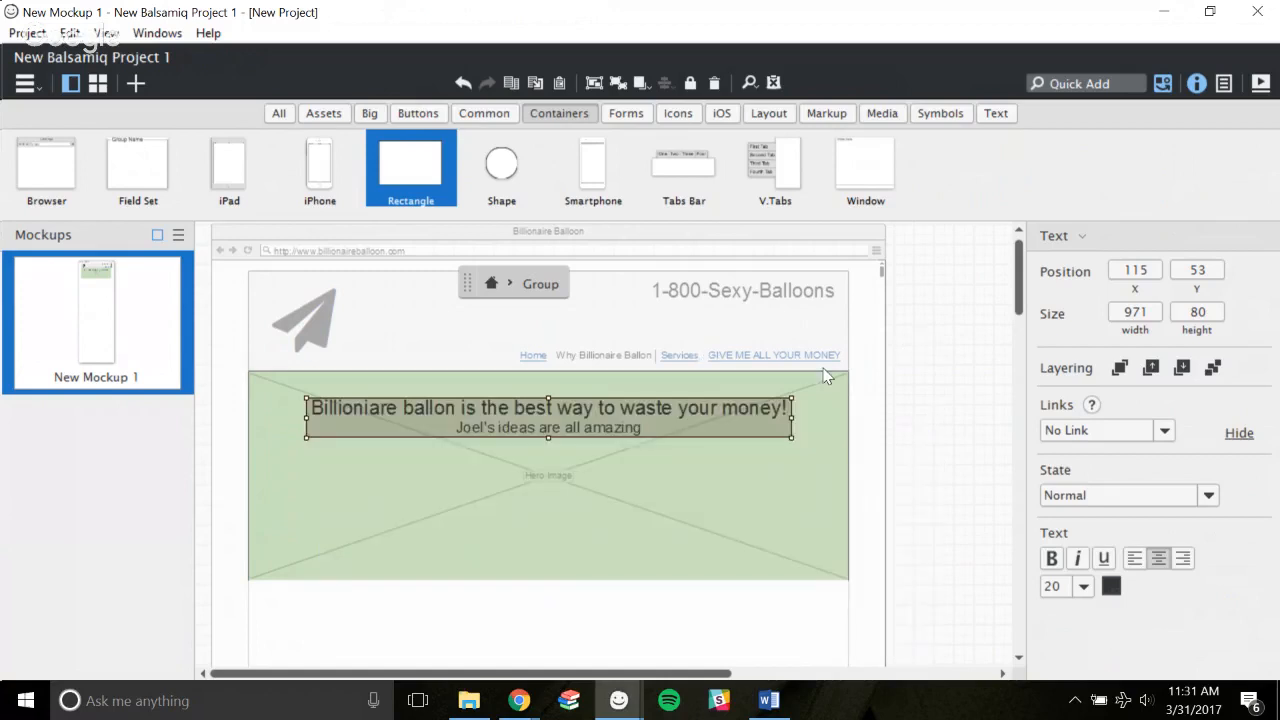
Move the headline text block down to about Y 81 within the hero group, and return to the full mockup.
left_click_drag(647, 419, 650, 440)
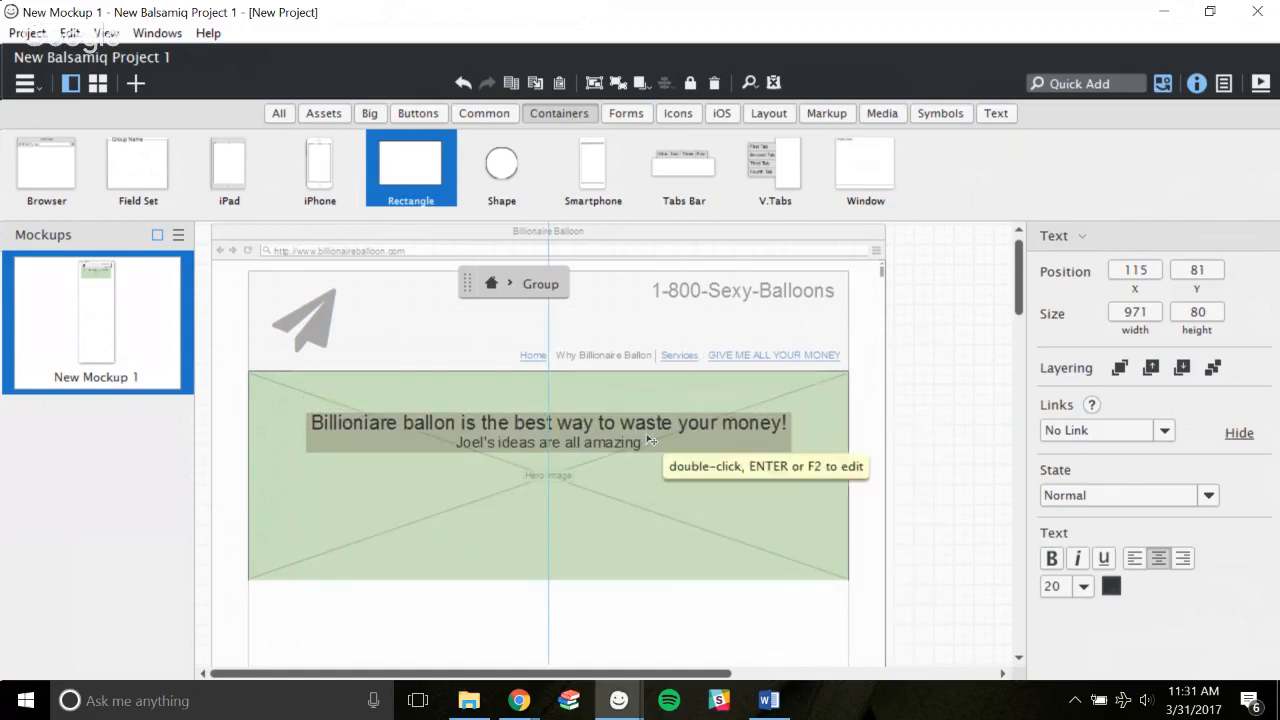
left_click(914, 414)
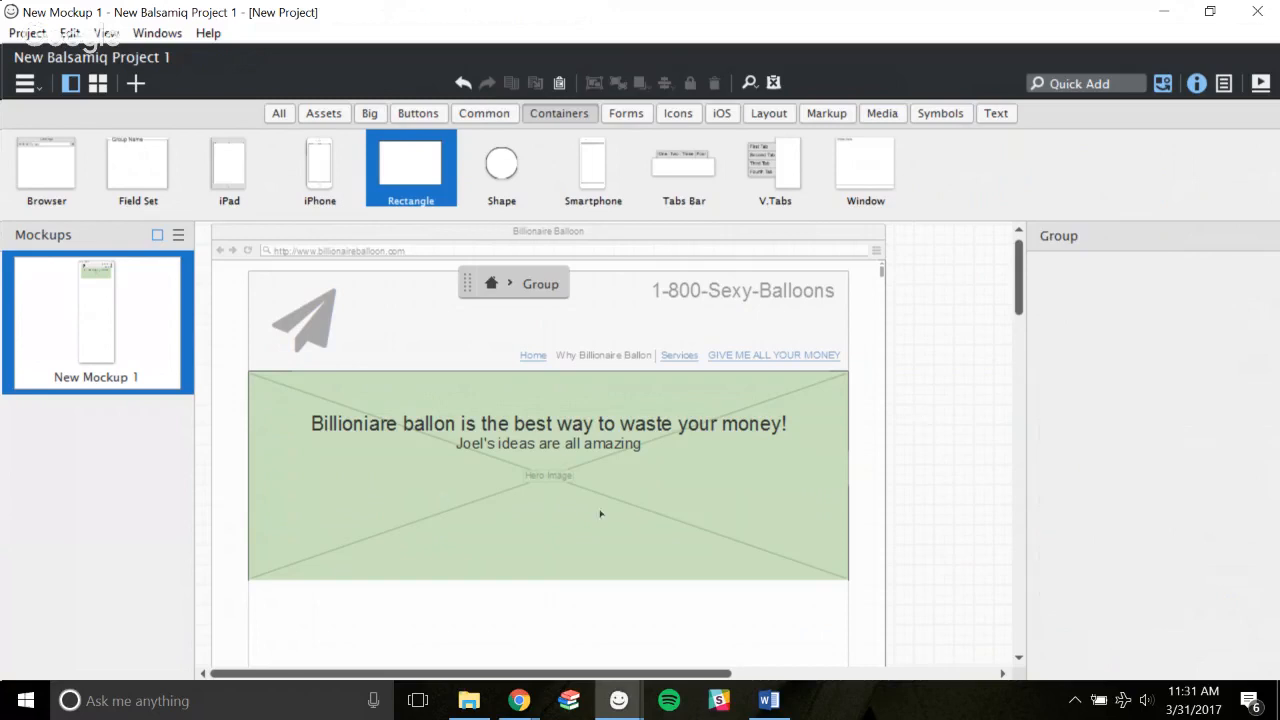
left_click(930, 331)
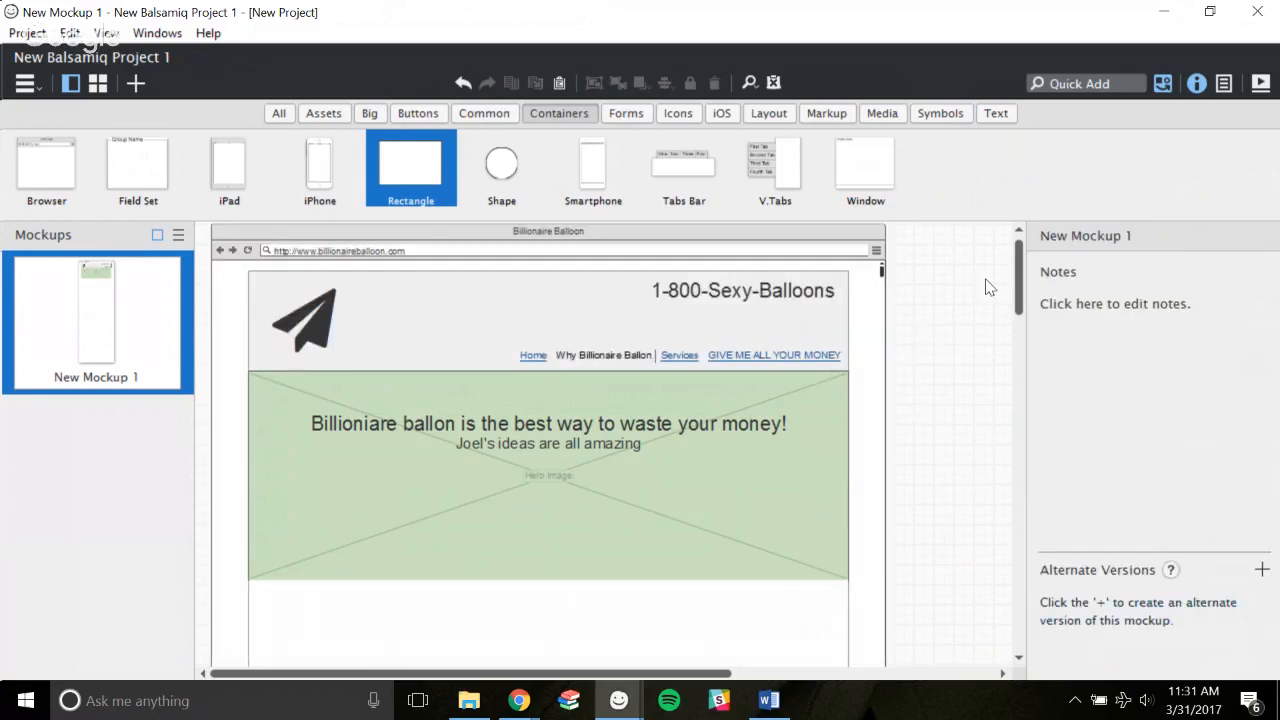
Switch to the Altura Interactive New Site Template project to view its Why Altura page as a reference.
mouse_move(1018, 291)
left_mouse_down()
mouse_move(1020, 307)
mouse_move(1005, 297)
left_mouse_up()
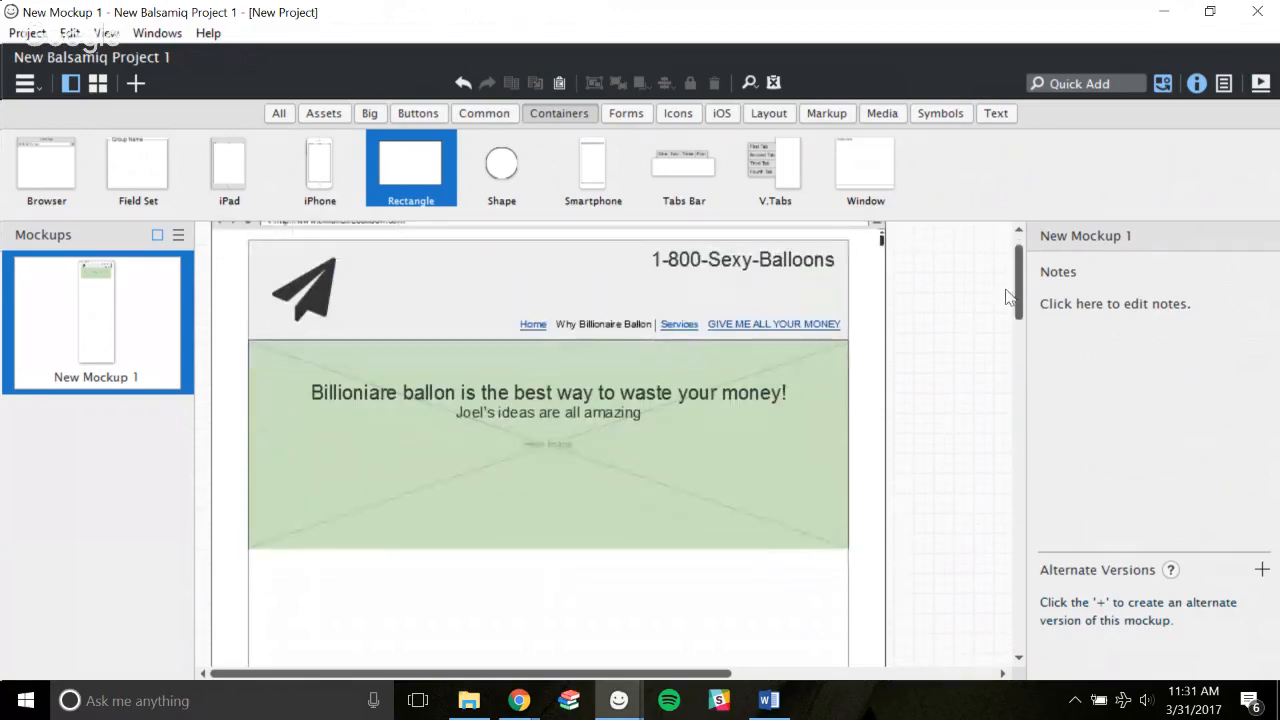
left_click(632, 703)
left_click(520, 657)
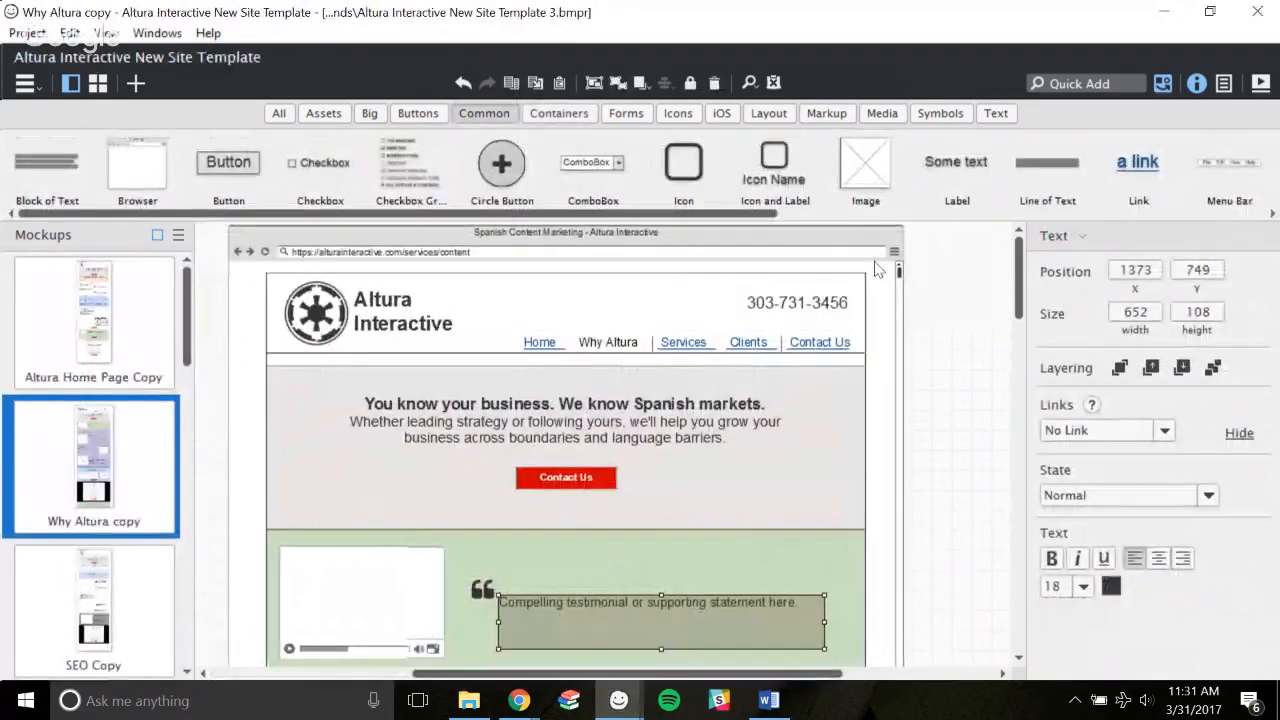
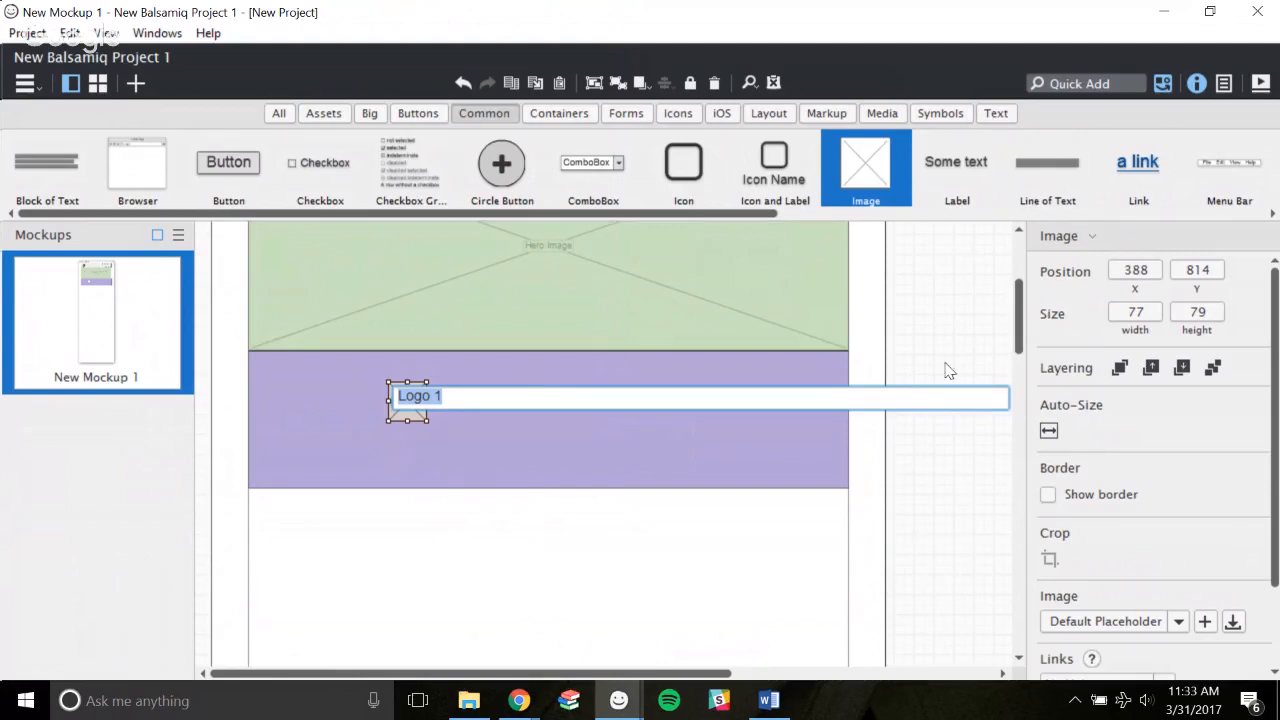
Label the image in the purple band Logo 1, enlarge it to 149 by 137 and place it at X 172, Y 822.
key("Return")
double_click(407, 405)
key("Return")
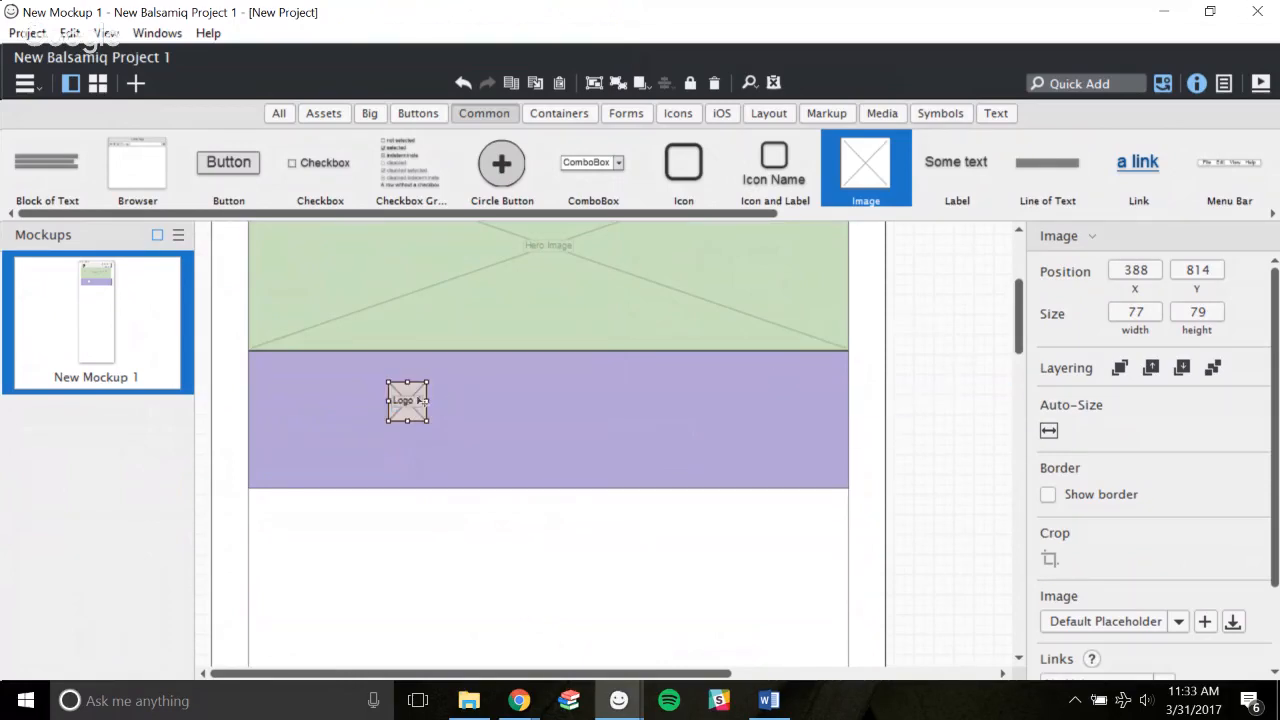
left_click_drag(424, 421, 329, 424)
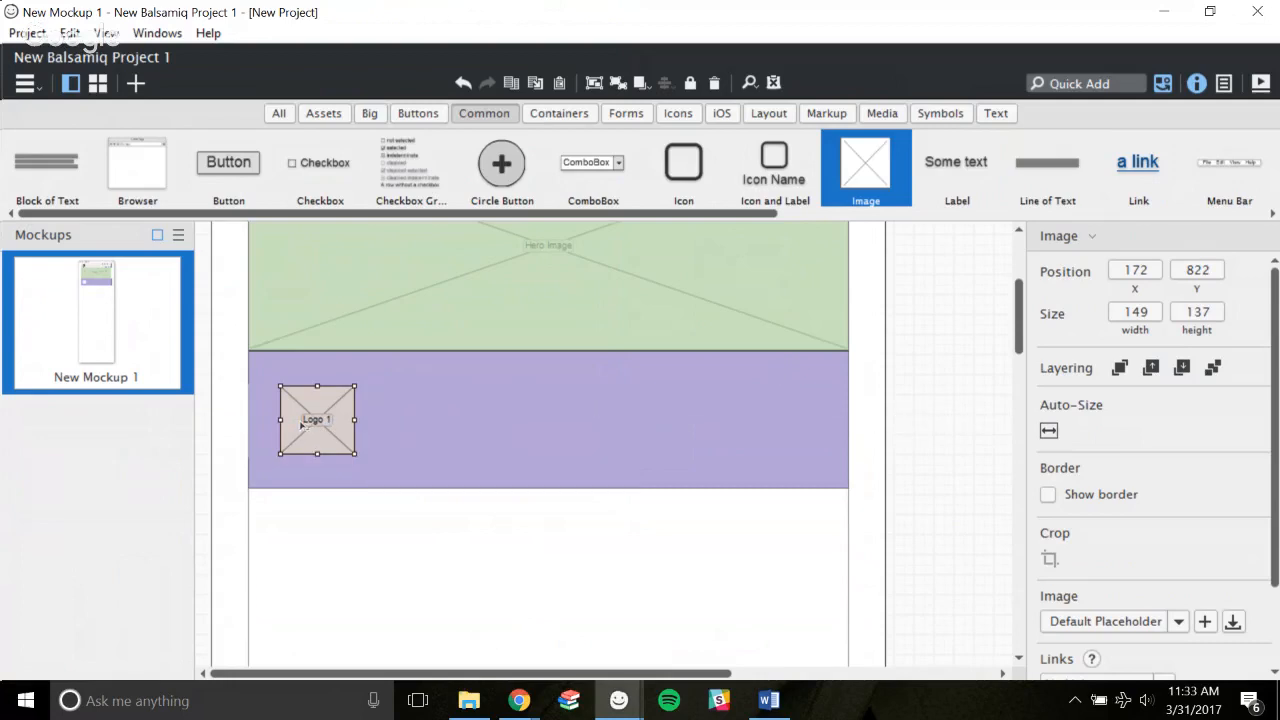
Duplicate the Logo 1 image five times and spread the copies across the purple band.
key("ctrl+d")
key("ctrl+d")
key("ctrl+d")
key("ctrl+d")
key("ctrl+d")
left_click_drag(372, 445, 655, 432)
left_click_drag(338, 445, 772, 438)
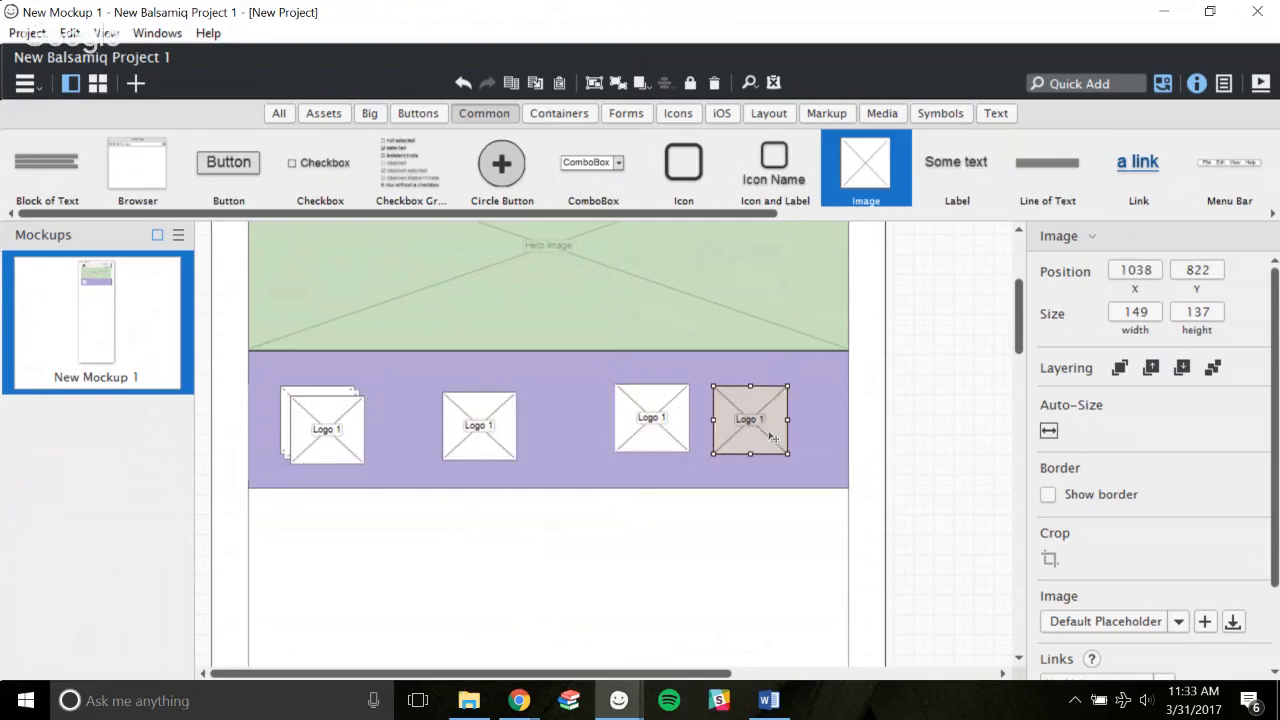
left_click_drag(355, 459, 424, 420)
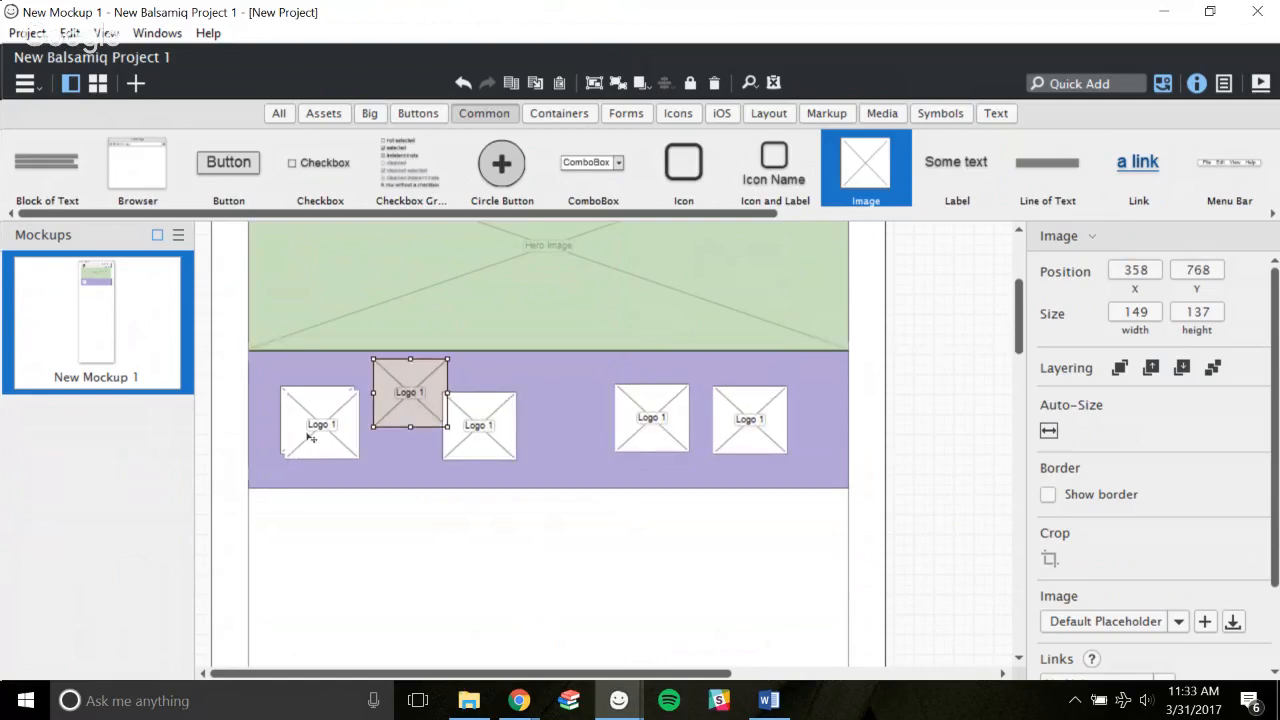
left_click_drag(311, 438, 570, 500)
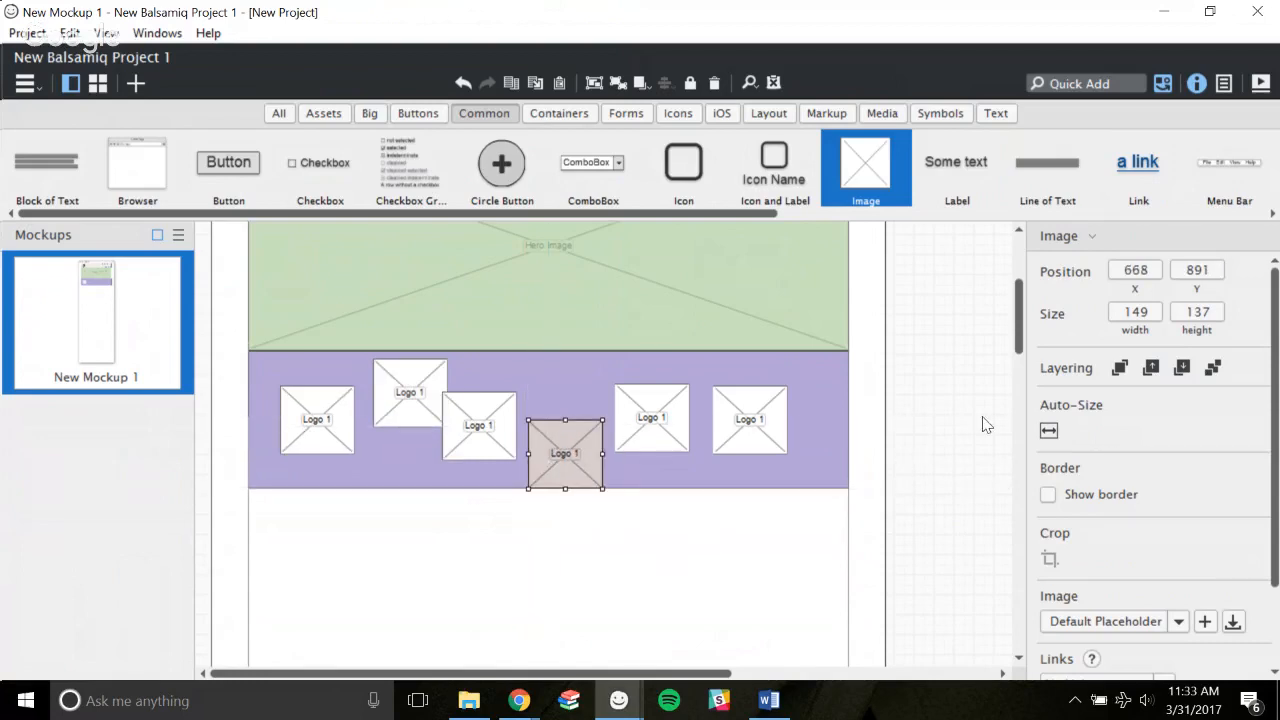
left_click(950, 420)
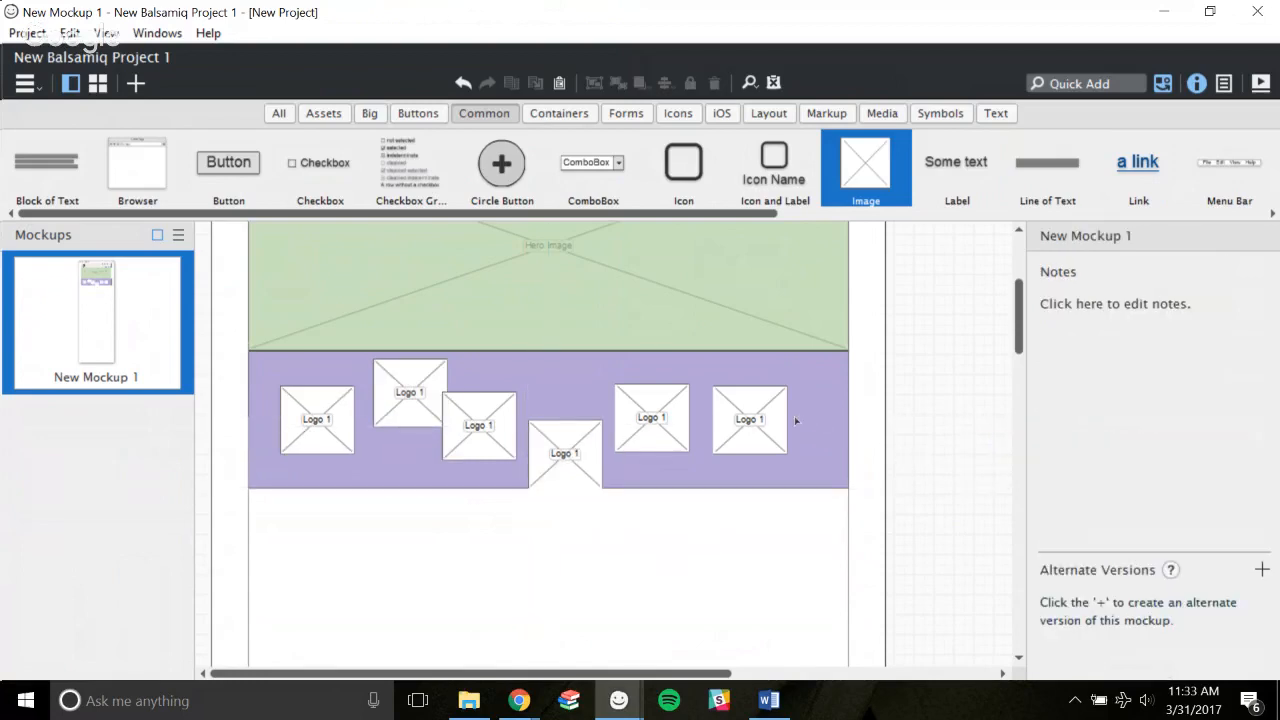
Select all six logo images in the purple band.
left_click(325, 423)
left_click(416, 400, "shift")
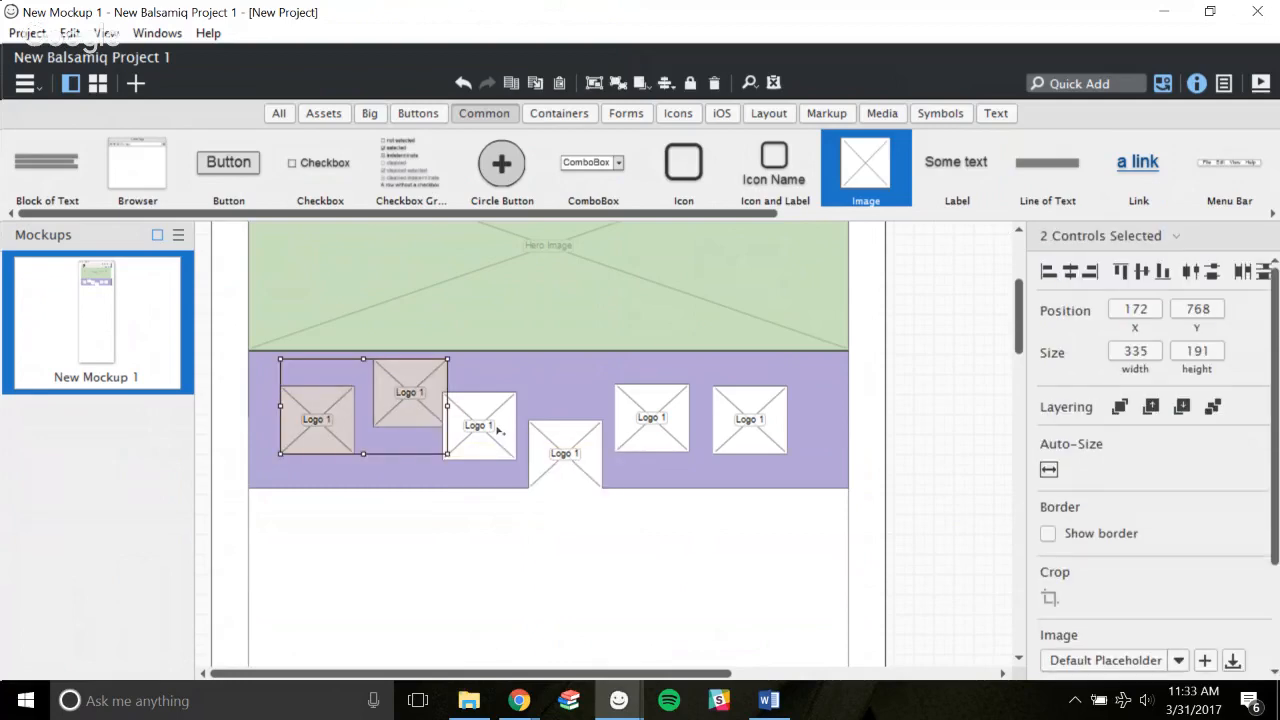
left_click(497, 428, "shift")
left_click(574, 453, "shift")
left_click(656, 420, "shift")
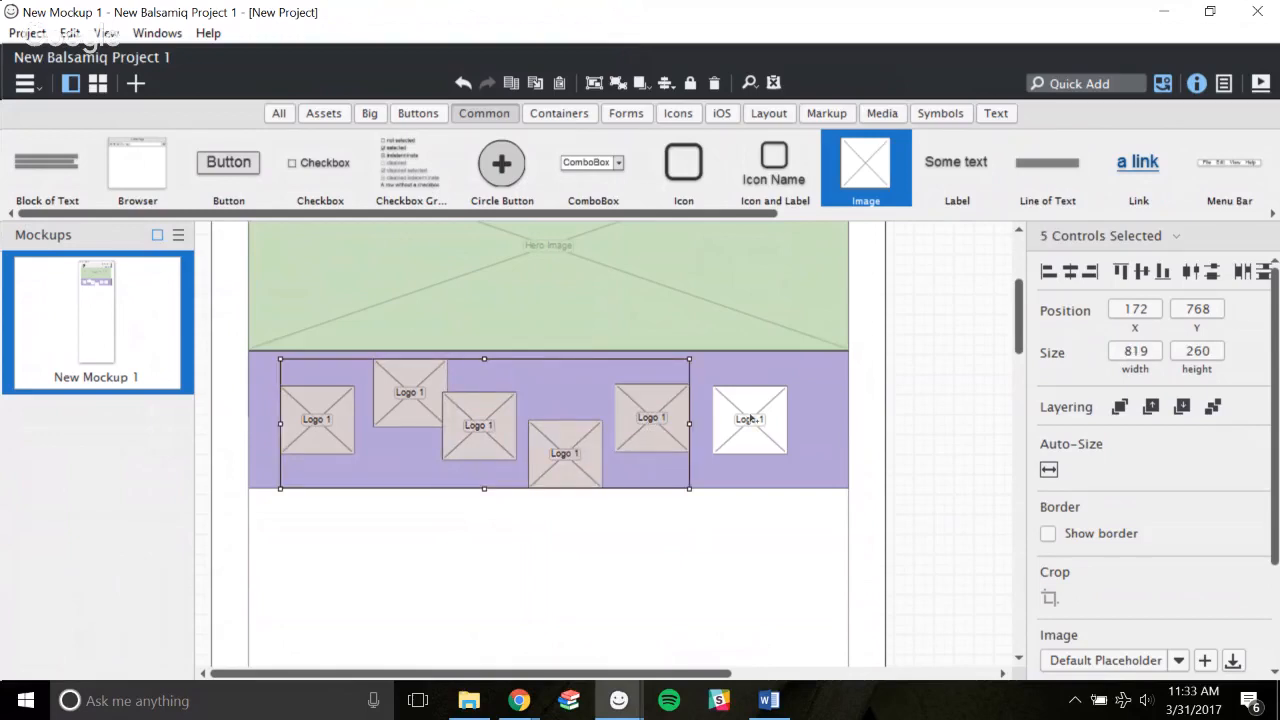
left_click(750, 420, "shift")
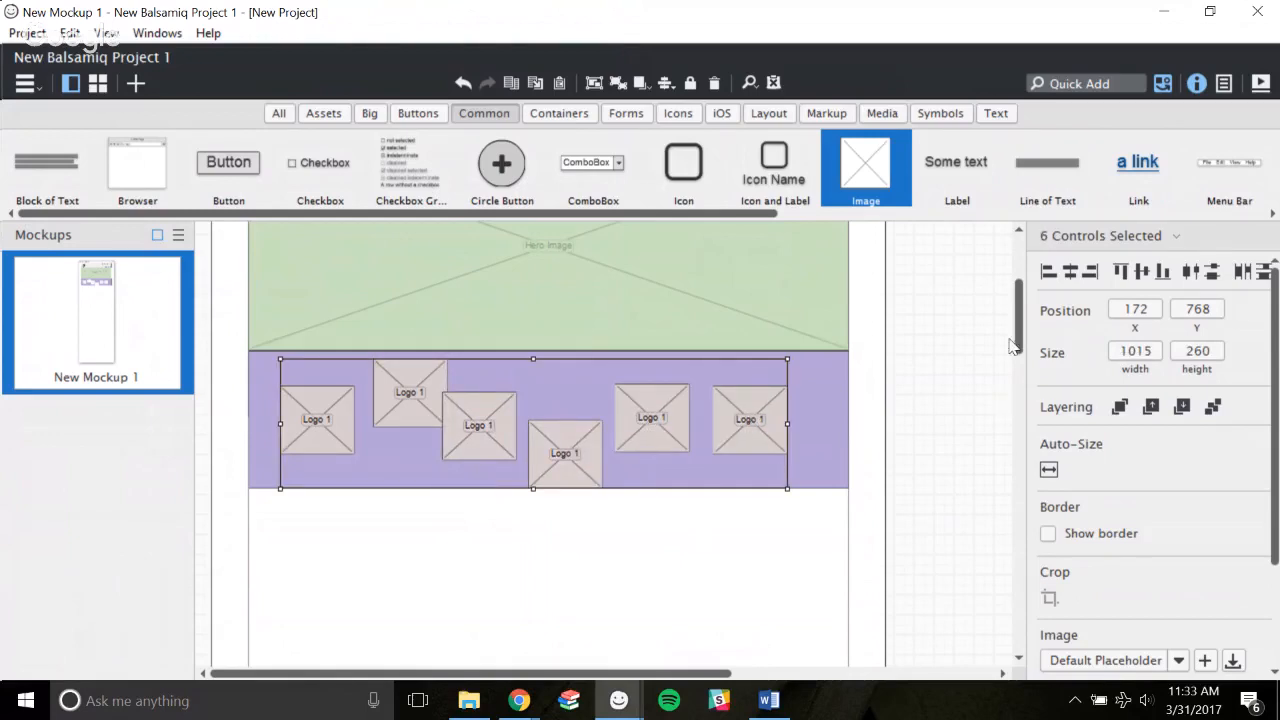
Try Align Center on the six selected logo images, and undo it.
right_click(737, 419)
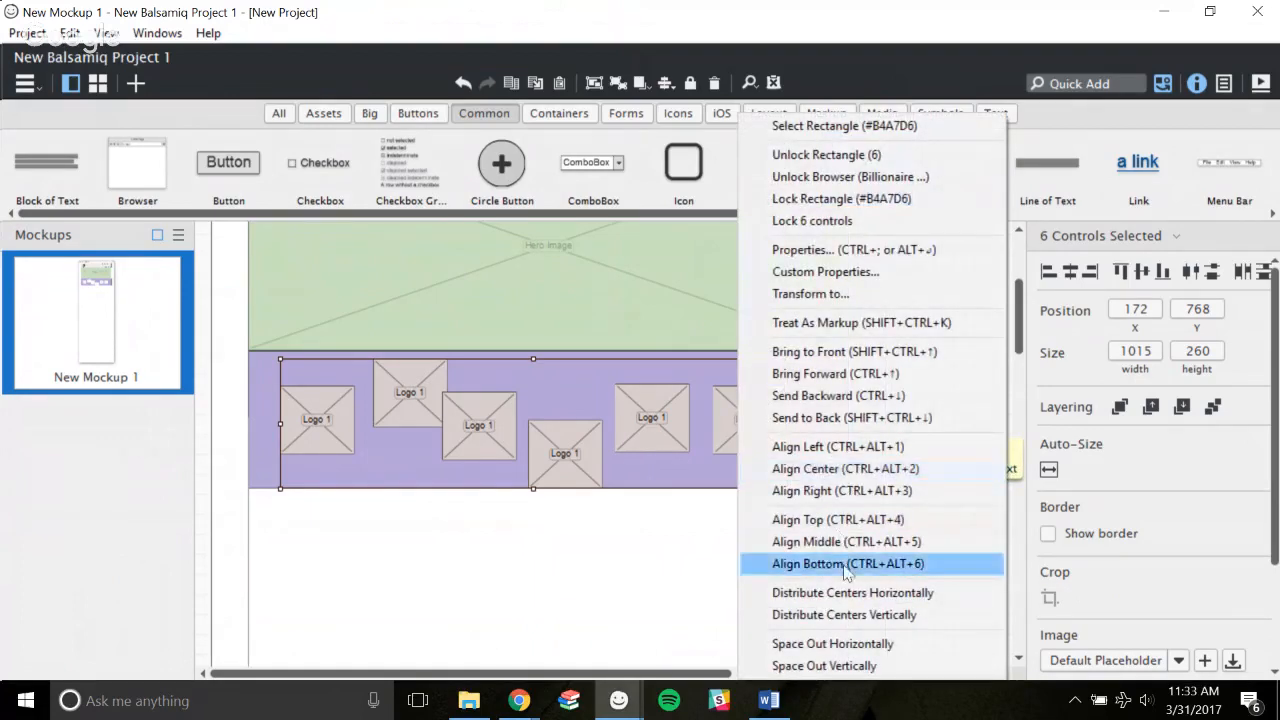
left_click(840, 470)
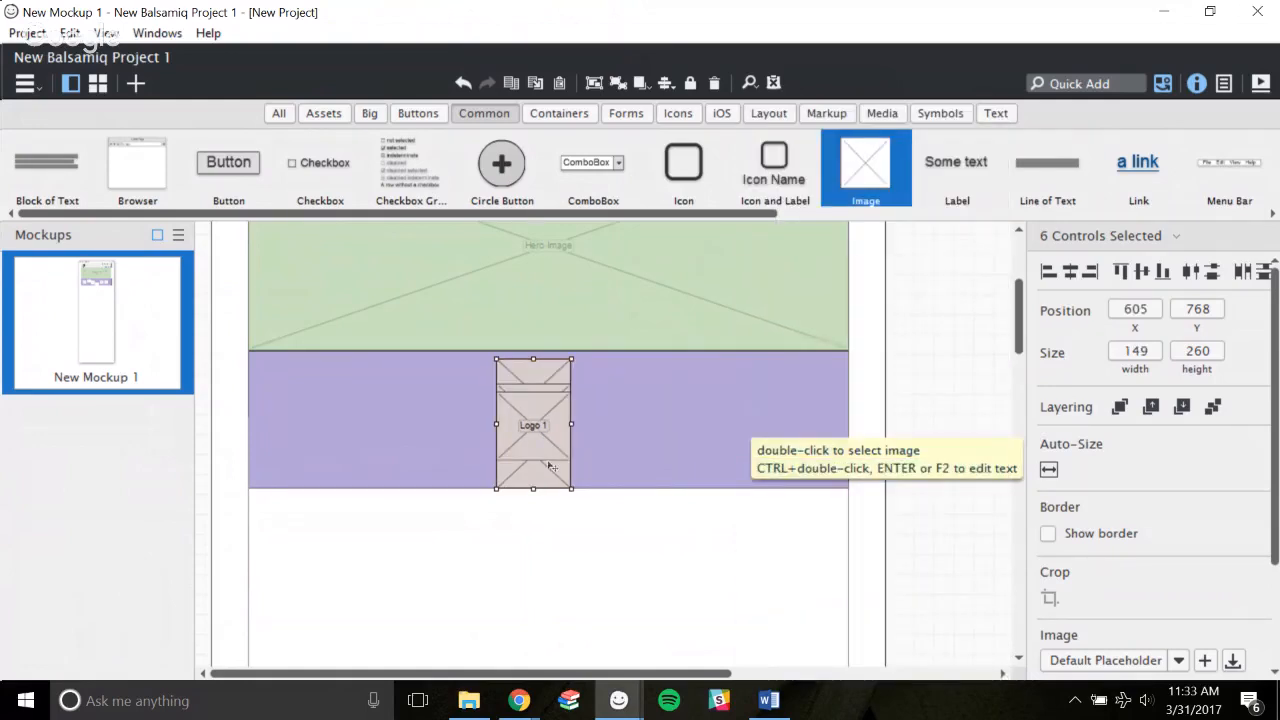
key("ctrl+z")
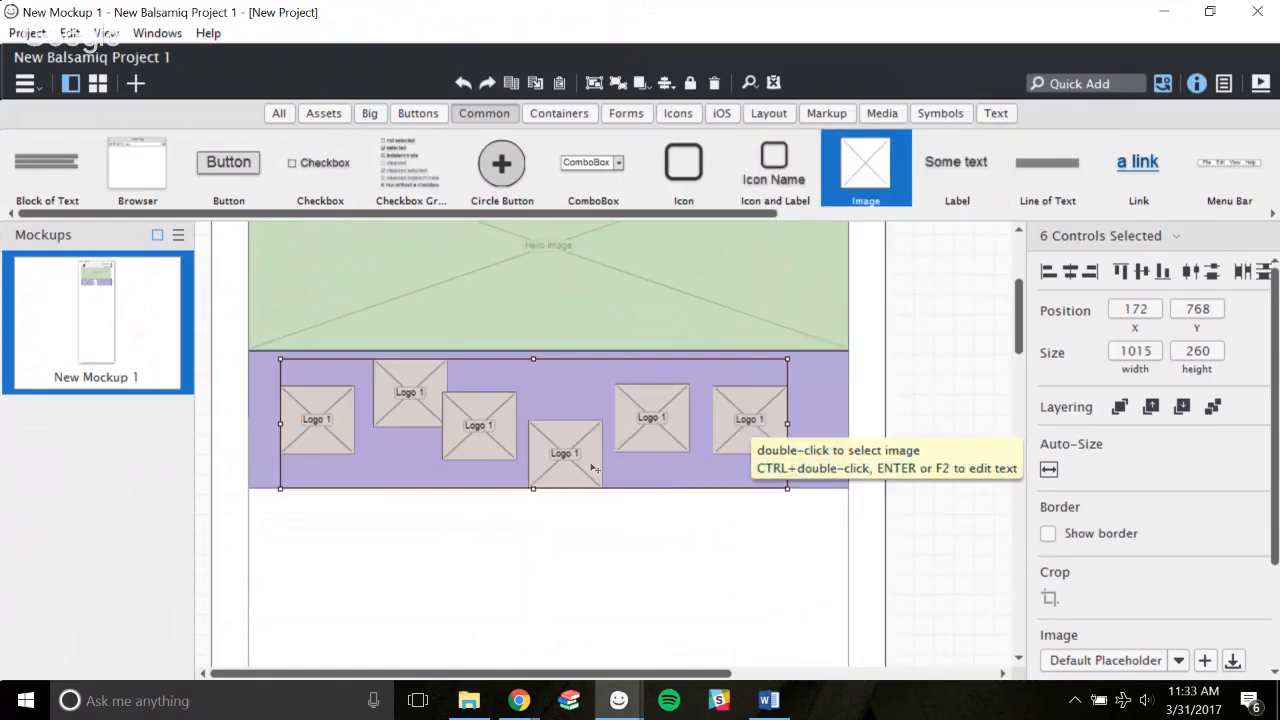
Align the six logo images in one row with Align Middle, and deselect them.
right_click(595, 468)
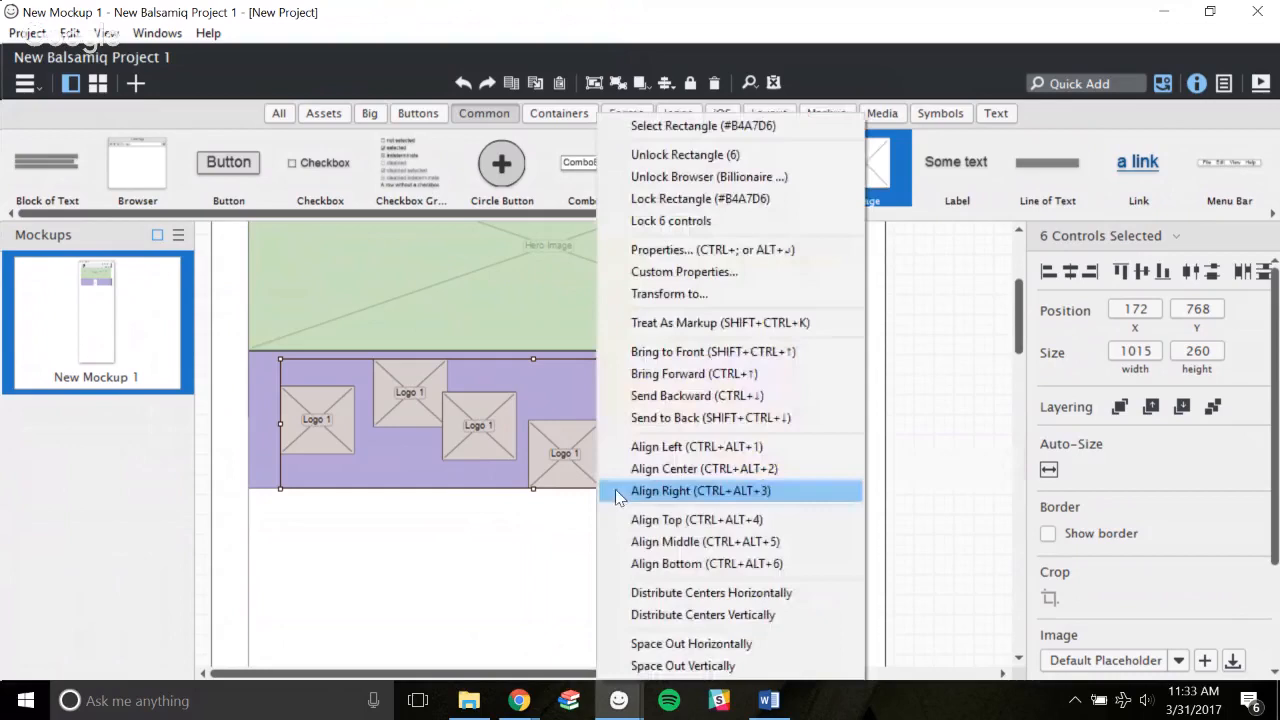
left_click(741, 543)
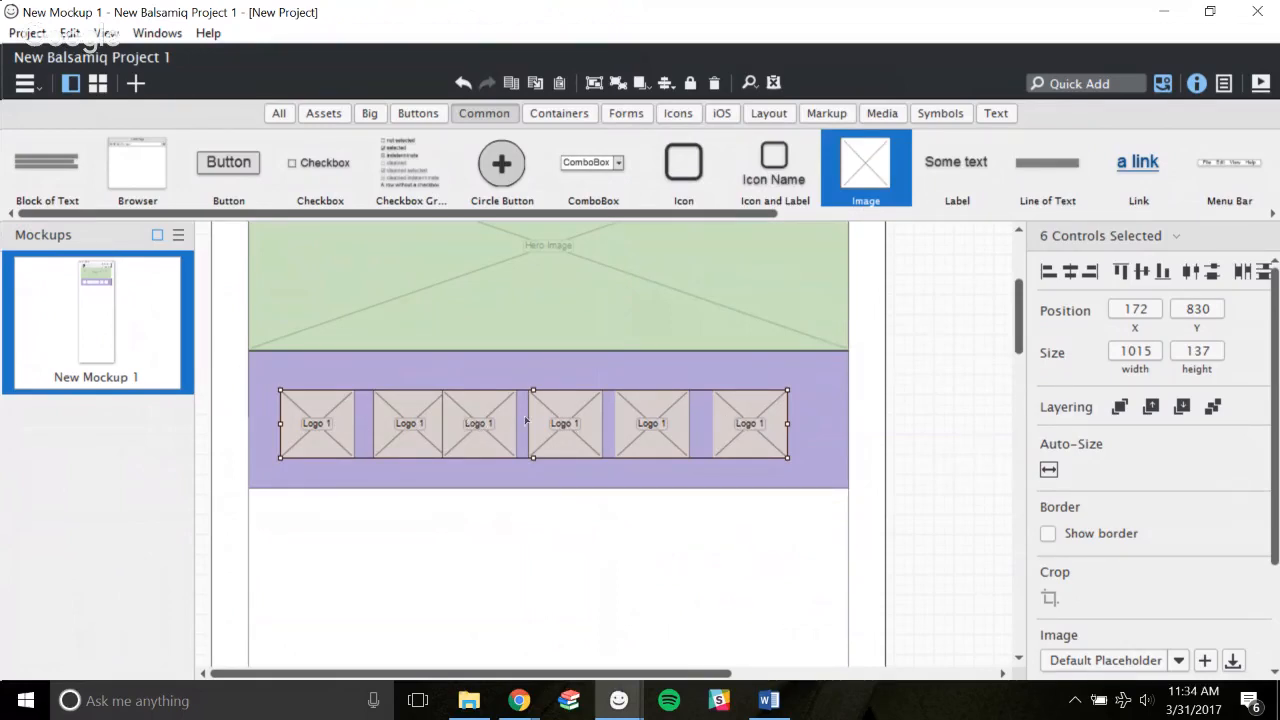
left_click(932, 398)
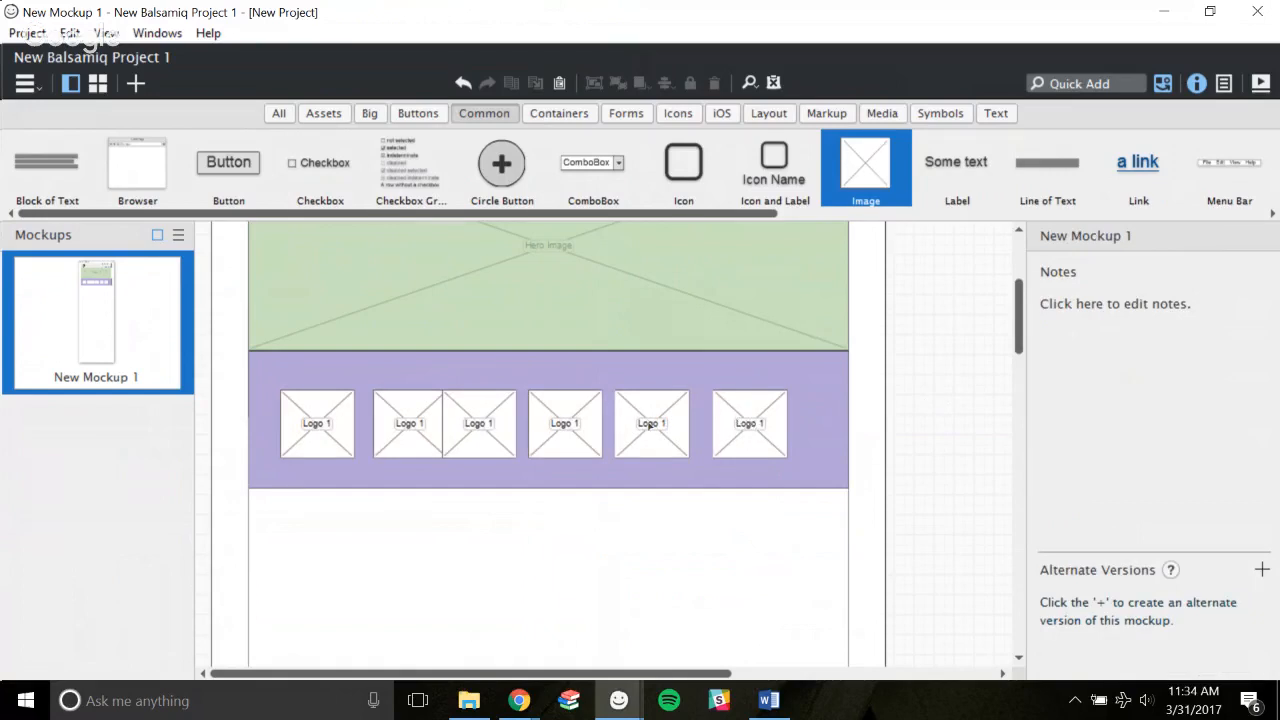
left_click(730, 423)
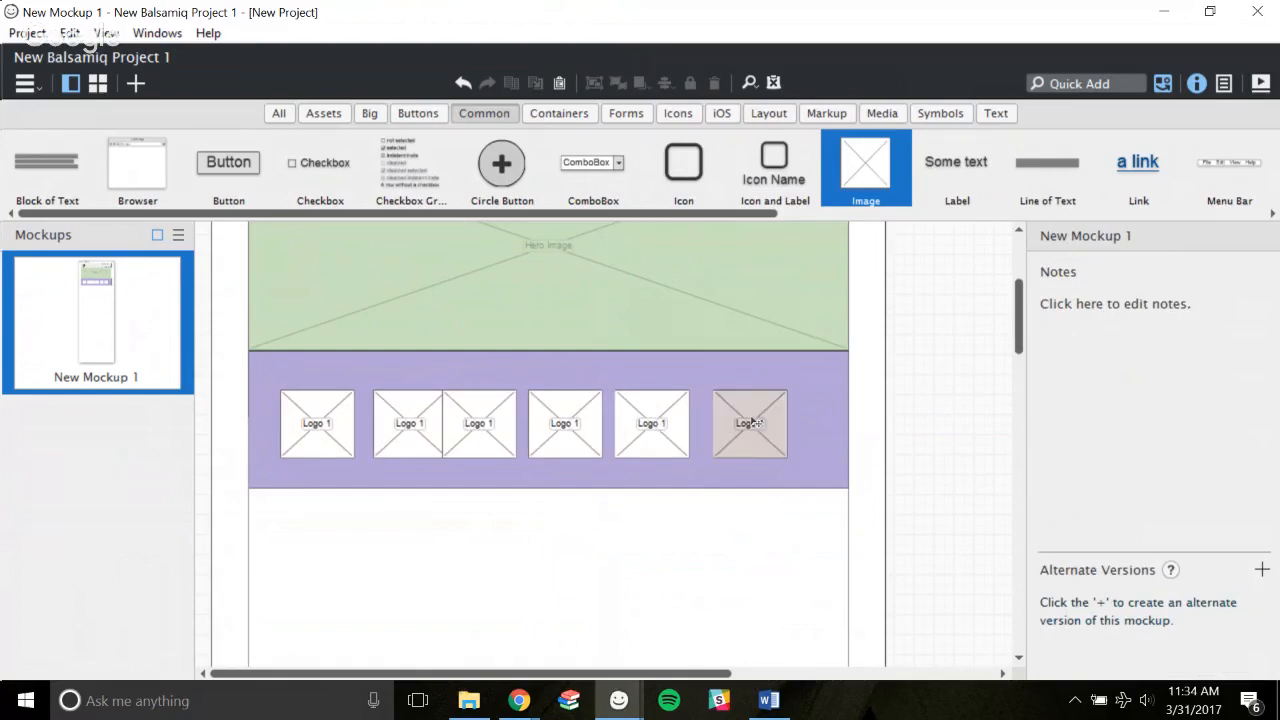
left_click(665, 428, "shift")
left_click(572, 428, "shift")
left_click(480, 425, "shift")
left_click(405, 425, "shift")
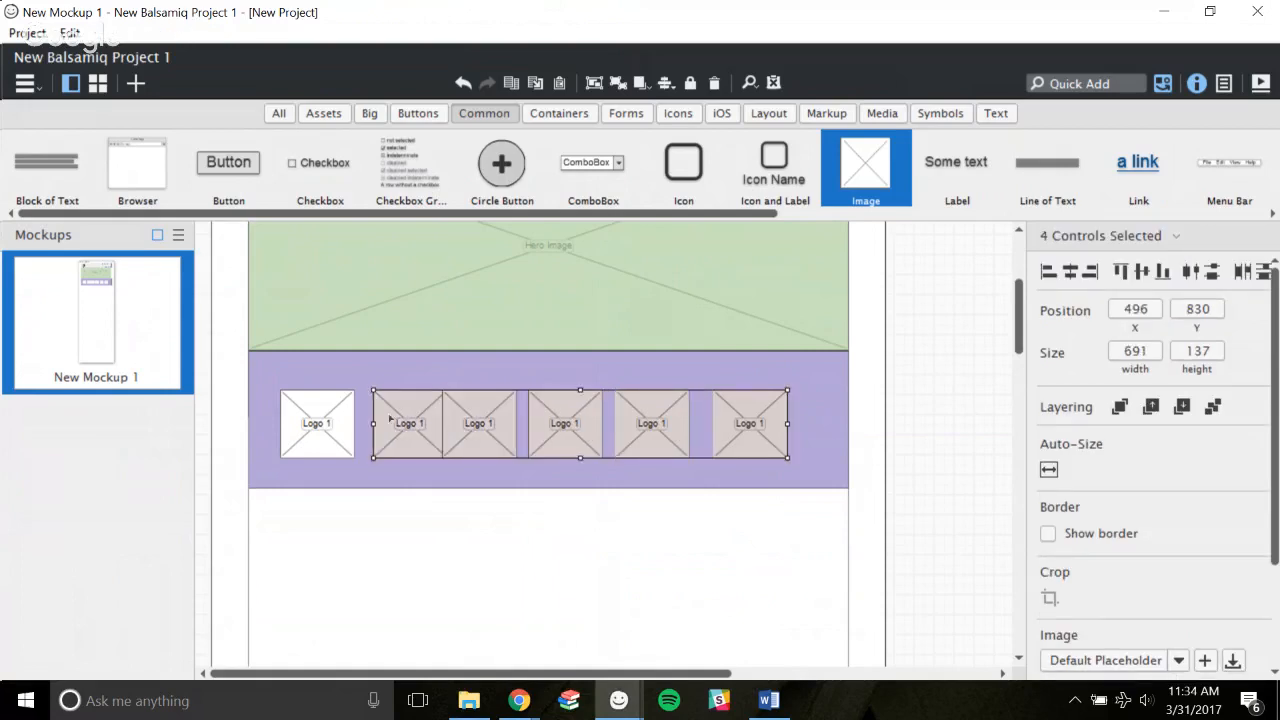
left_click(330, 424, "shift")
right_click(330, 424)
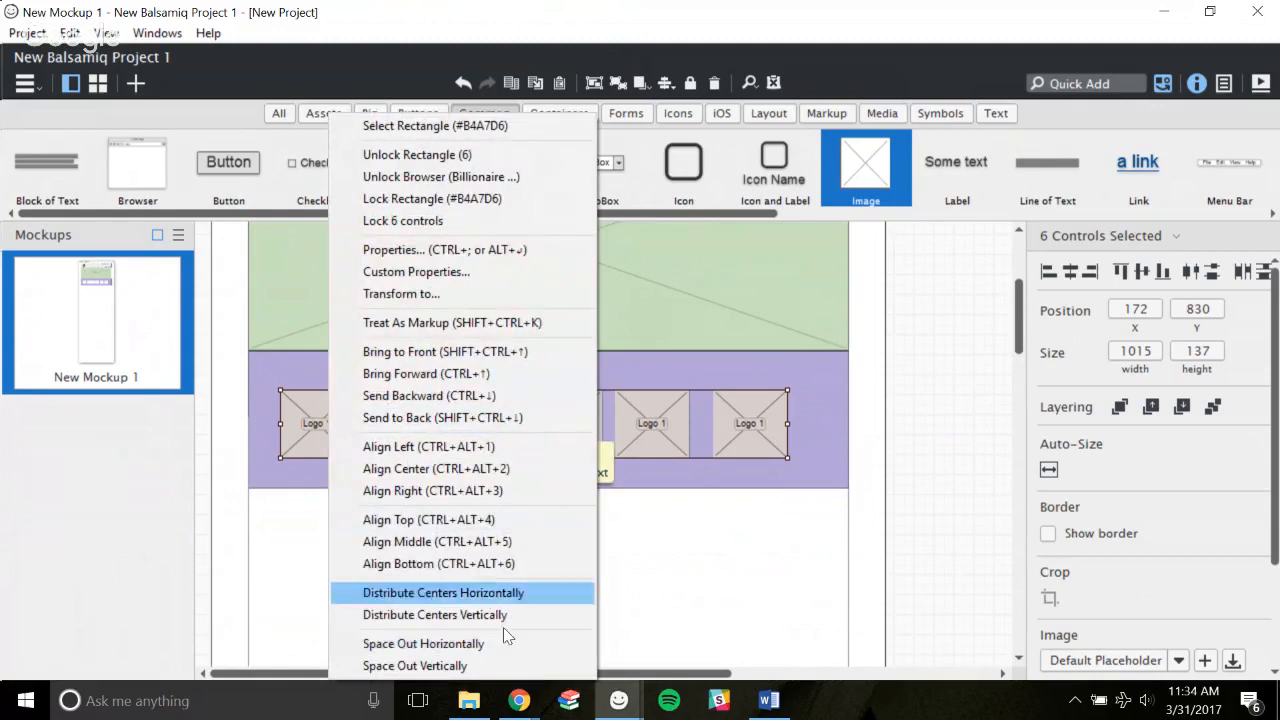
left_click(940, 394)
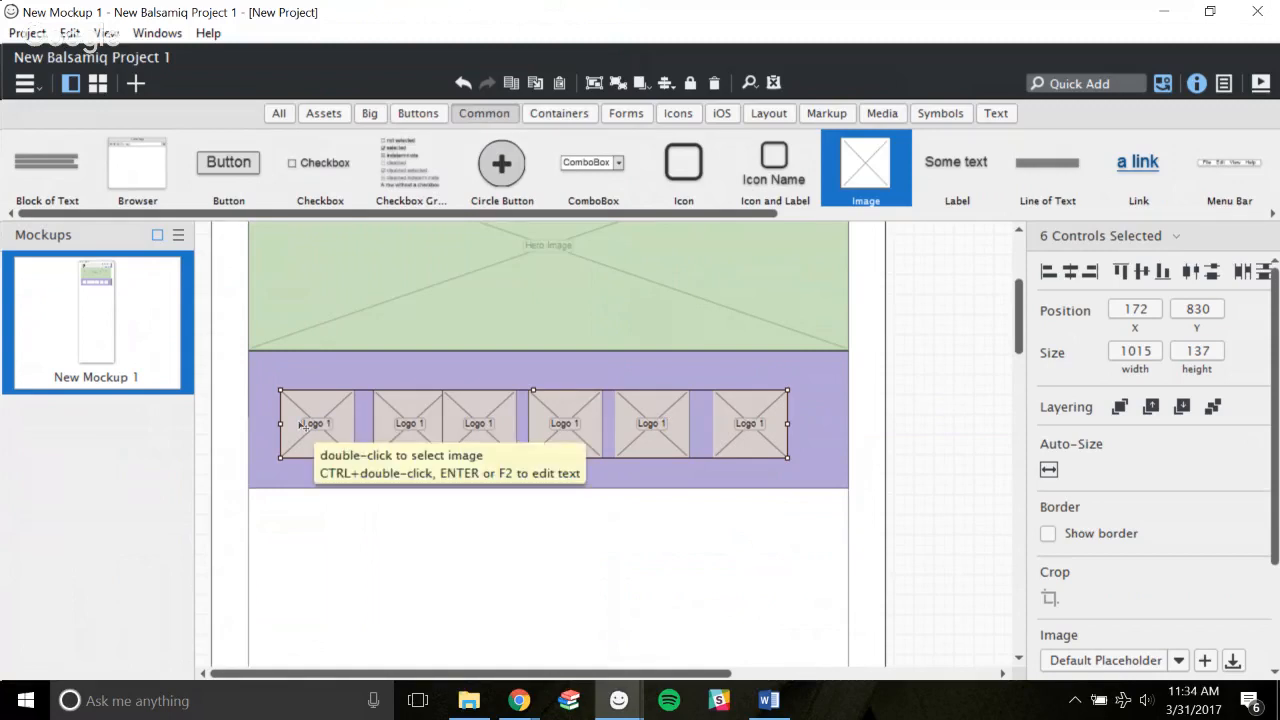
left_click(951, 390)
Move the last logo image to X 1102 and space out all six logo images horizontally across the purple band.
left_click_drag(789, 417, 804, 423)
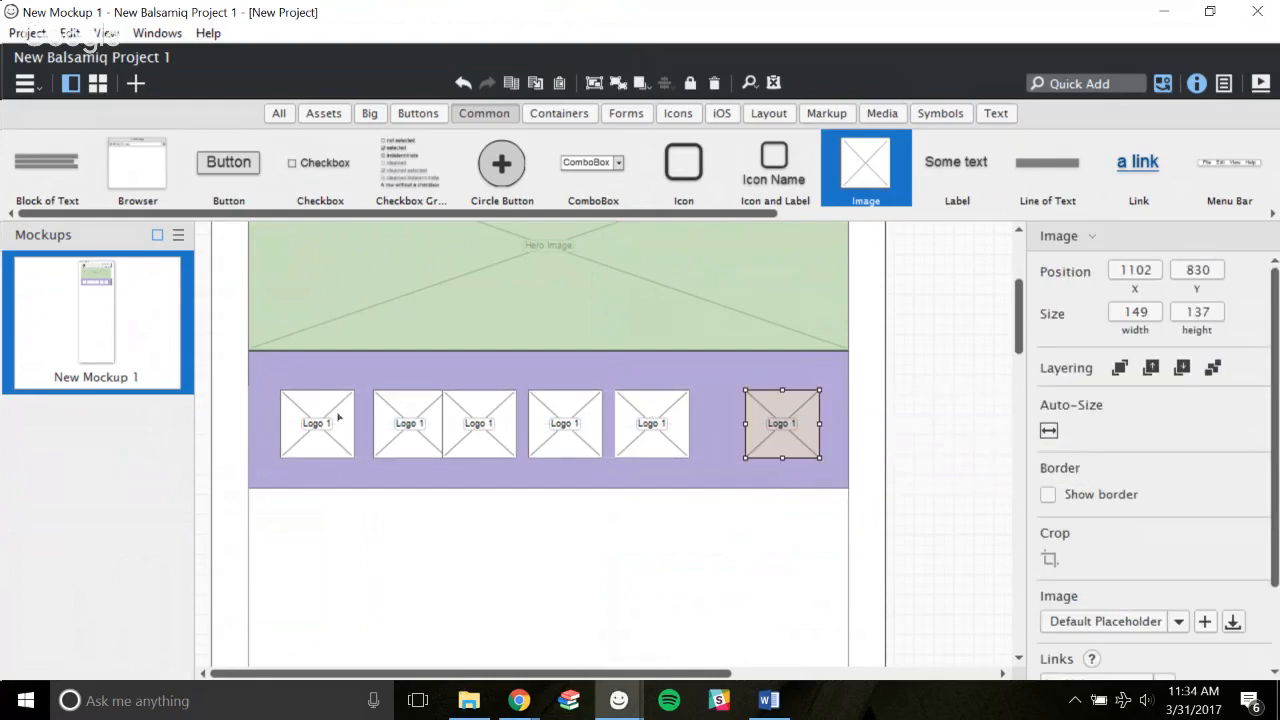
left_click(338, 418)
left_click(412, 424, "shift")
left_click(482, 425, "shift")
left_click(566, 425, "shift")
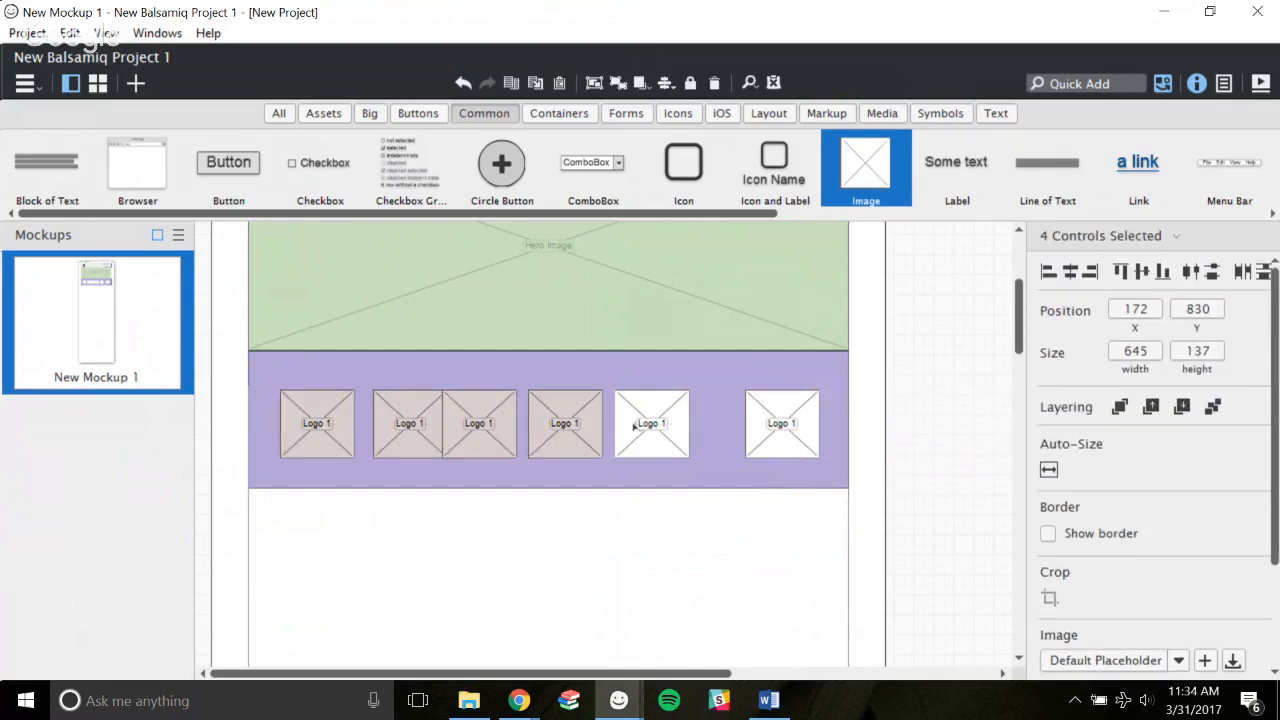
left_click(651, 423, "shift")
left_click(783, 415, "shift")
right_click(783, 415)
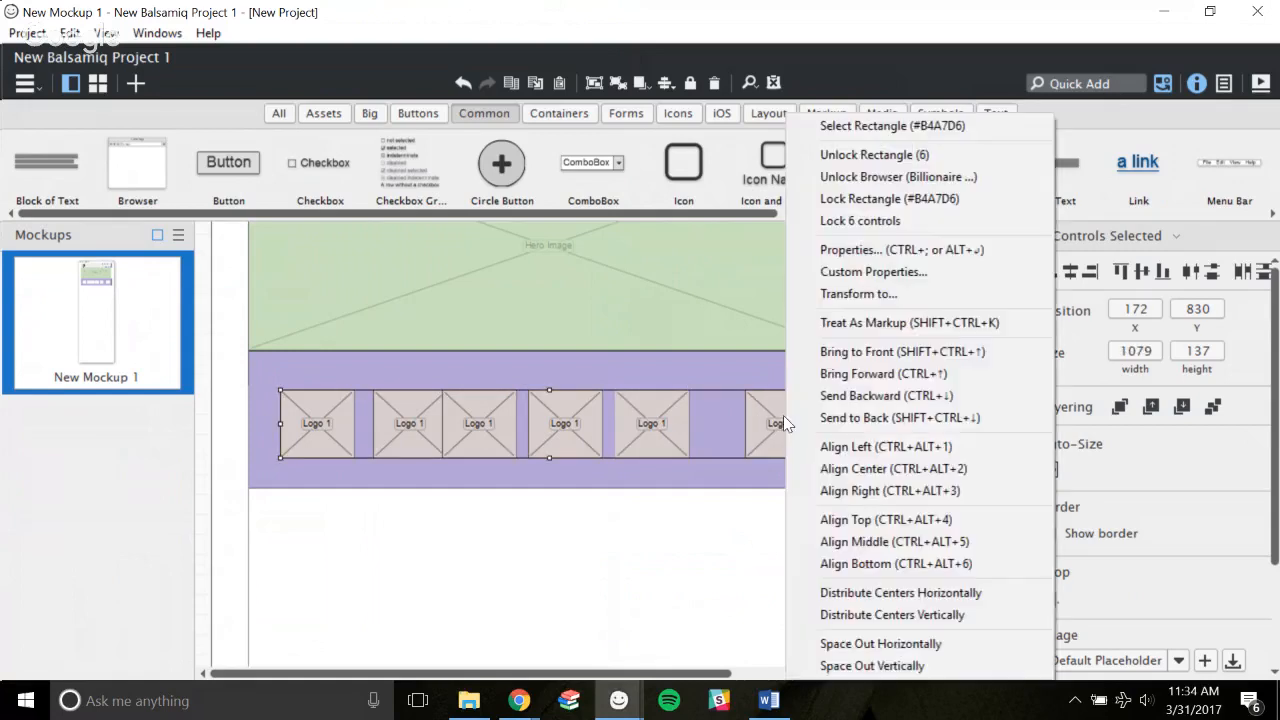
left_click(922, 648)
left_click(972, 428)
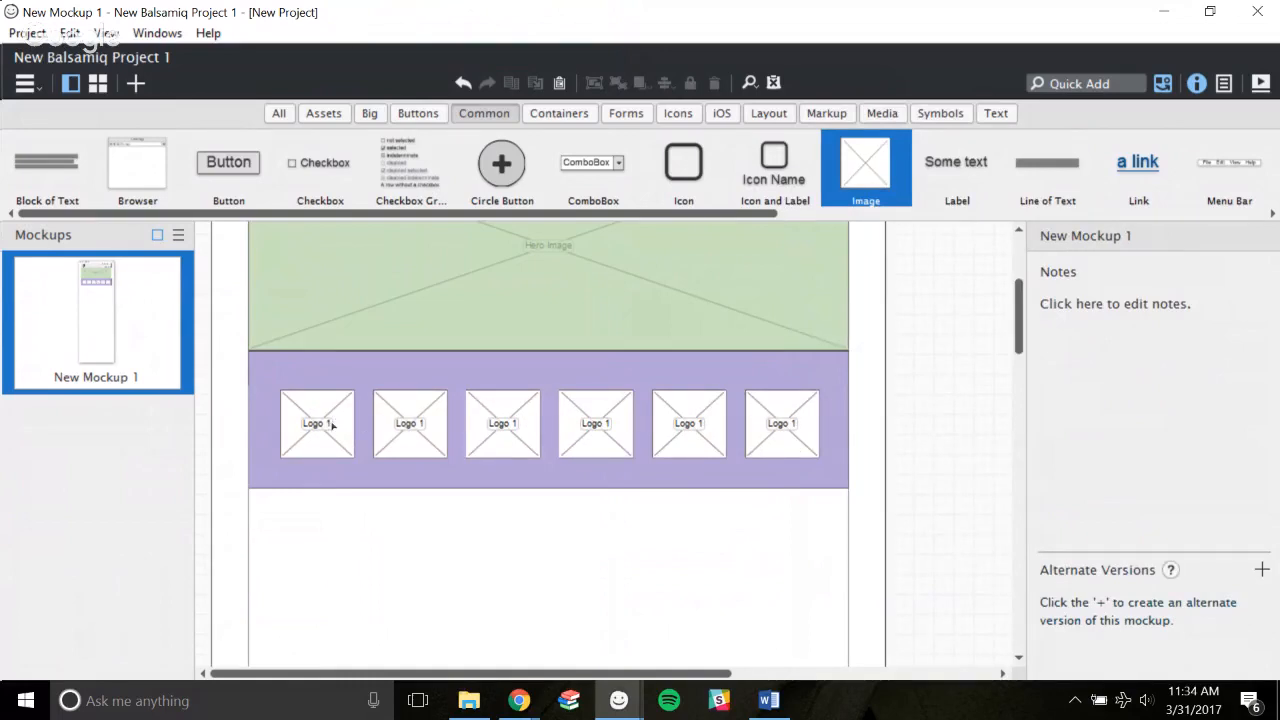
Group the six logo images and position the group lower in the purple band at X 170, Y 852.
left_click(317, 423)
left_click(410, 423, "shift")
left_click(503, 423, "shift")
left_click(596, 423, "shift")
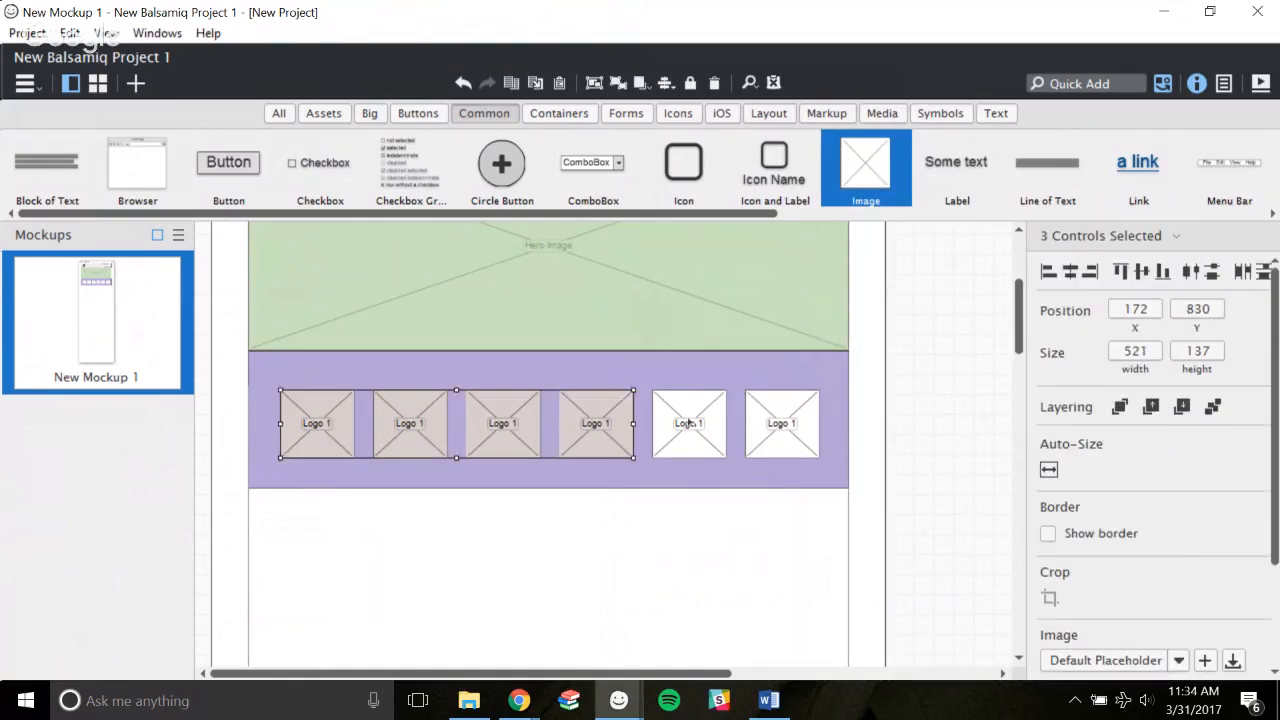
left_click(689, 423, "shift")
left_click(790, 426, "shift")
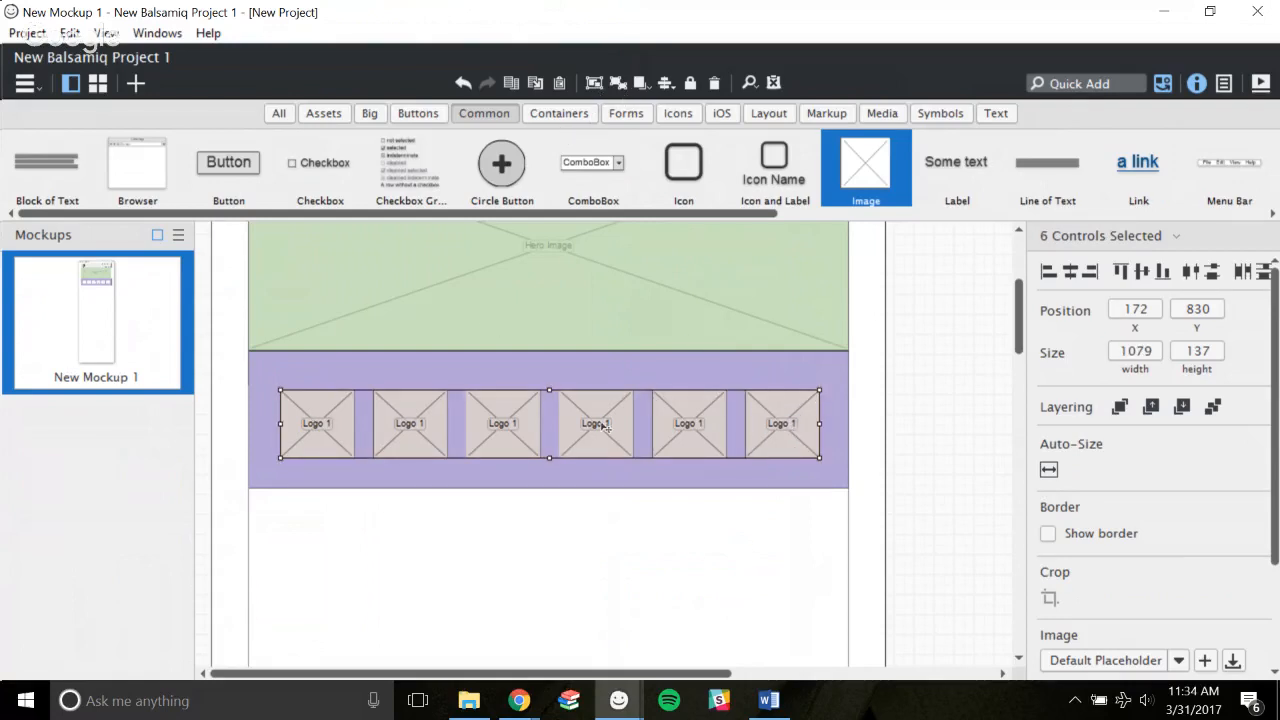
mouse_move(604, 425)
left_mouse_down()
mouse_move(521, 415)
mouse_move(648, 426)
mouse_move(549, 418)
mouse_move(580, 381)
mouse_move(562, 346)
mouse_move(640, 398)
mouse_move(580, 412)
mouse_move(610, 426)
left_mouse_up()
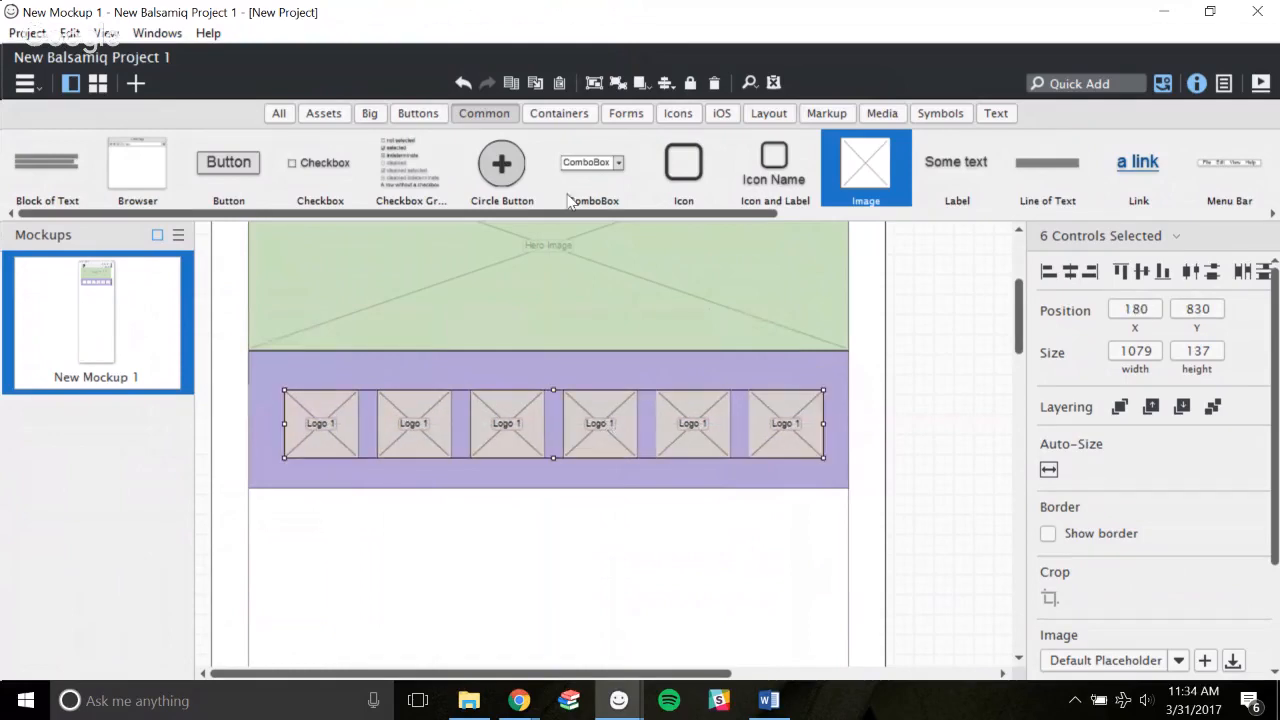
left_click(594, 84)
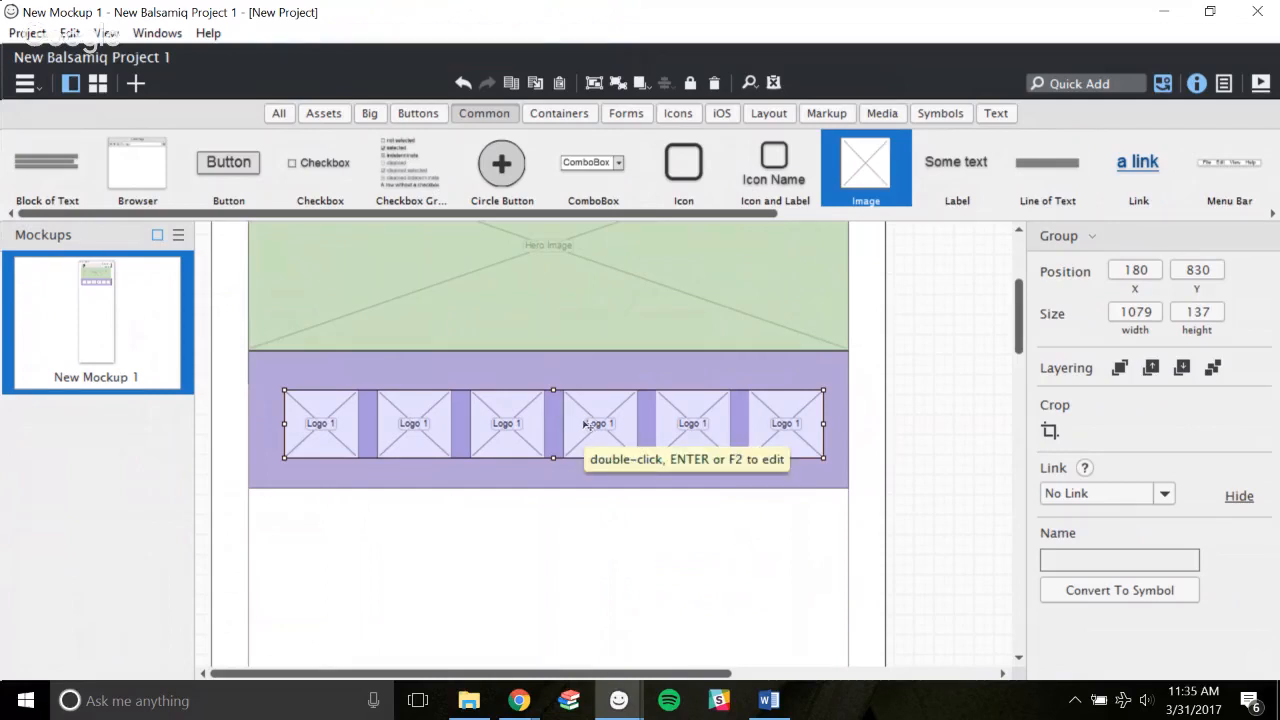
mouse_move(602, 428)
left_mouse_down()
mouse_move(648, 424)
mouse_move(658, 387)
mouse_move(512, 409)
mouse_move(601, 315)
mouse_move(607, 428)
mouse_move(638, 386)
mouse_move(600, 423)
mouse_move(600, 369)
mouse_move(654, 386)
mouse_move(580, 424)
mouse_move(600, 425)
left_mouse_up()
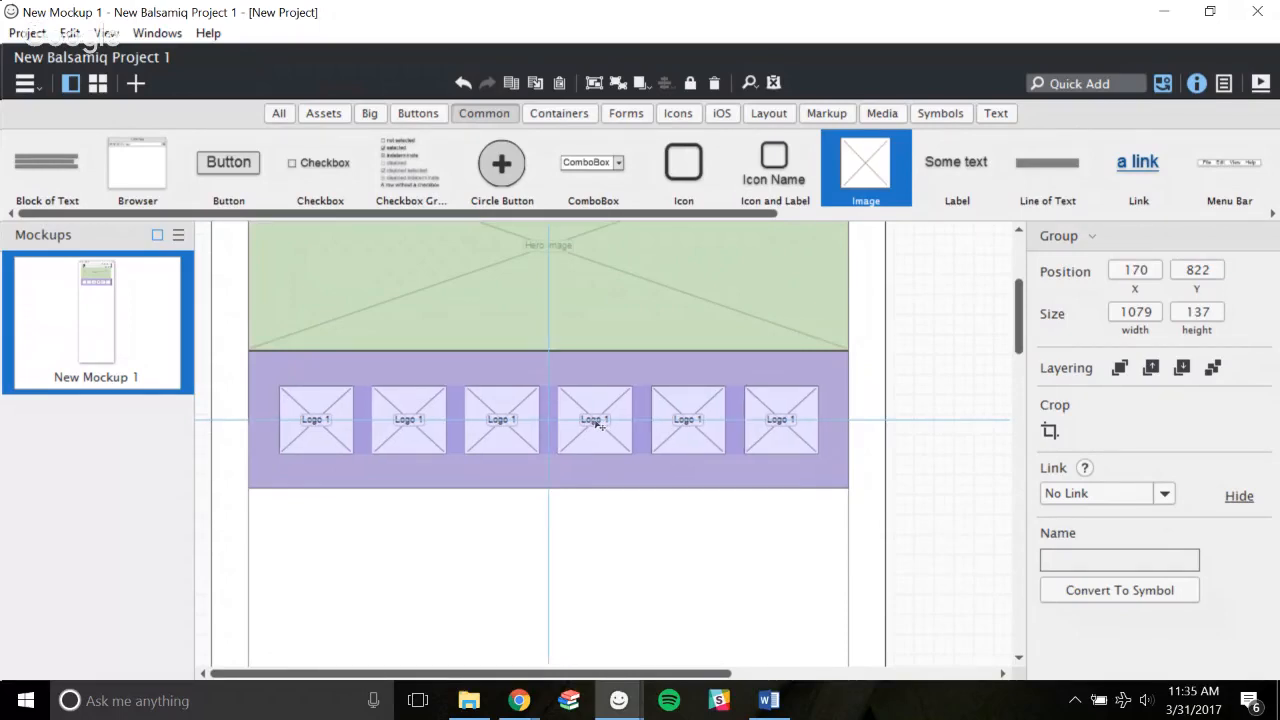
left_click_drag(598, 425, 598, 440)
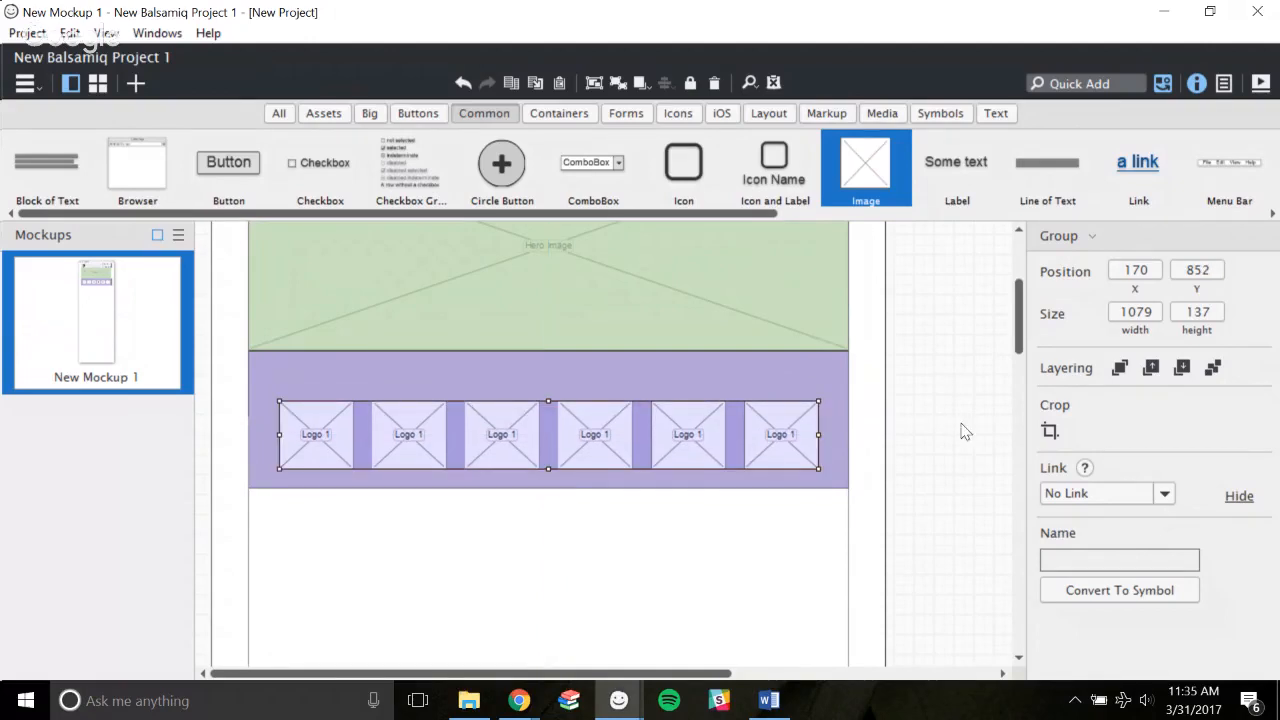
Enter the logo group and relabel the second image as Logo 2.
double_click(565, 441)
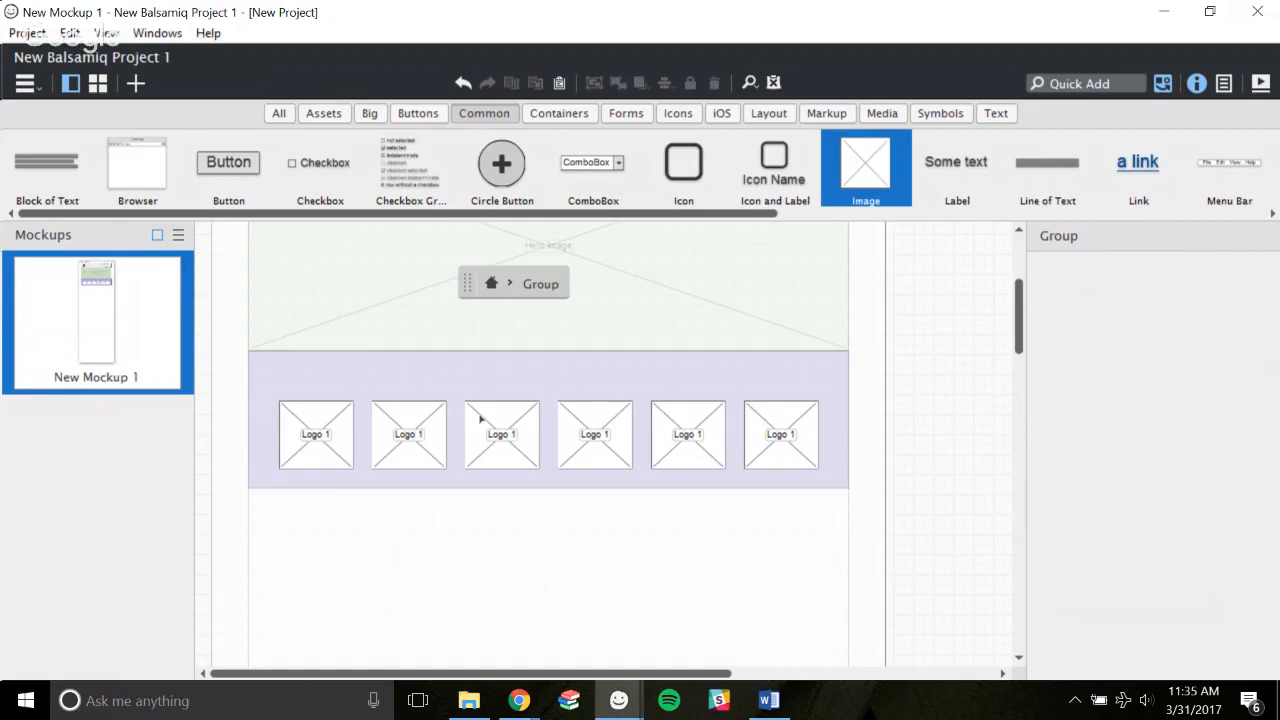
double_click(409, 440)
left_click(449, 403)
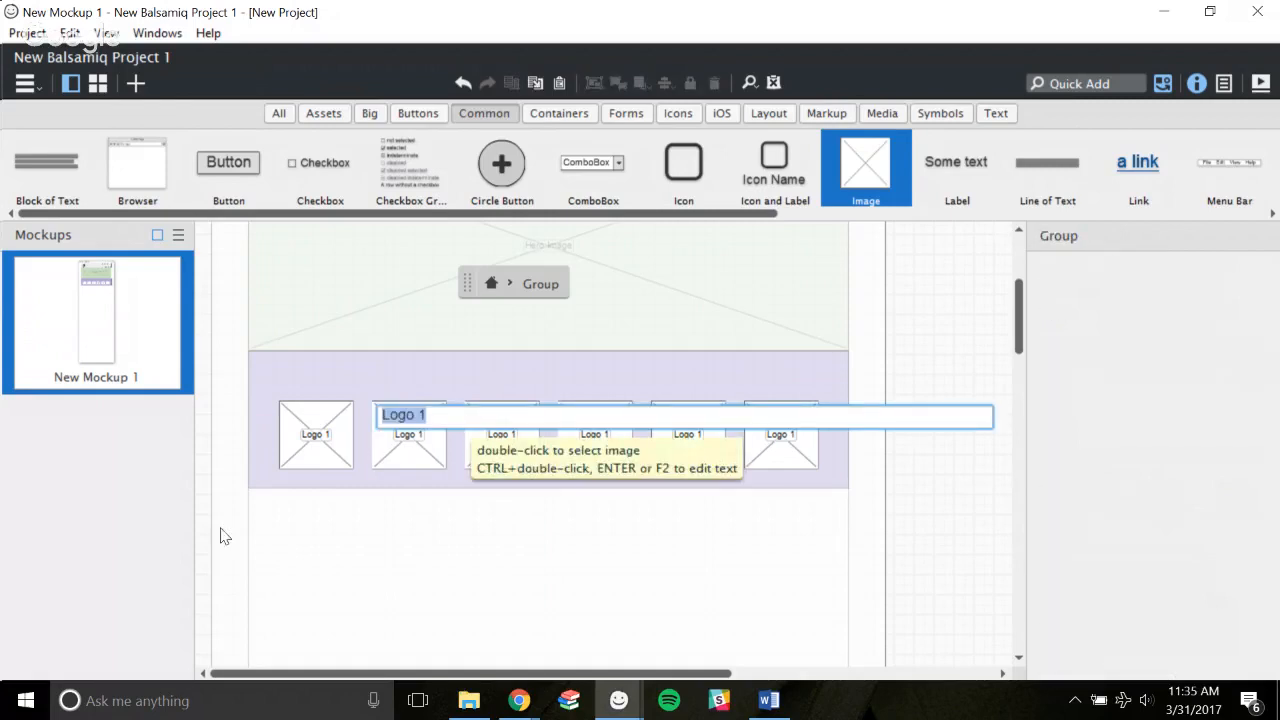
key("Right")
key("BackSpace")
type("2")
key("Return")
Relabel the third image in the logo group as Logo 3.
left_click(503, 439)
key("Return")
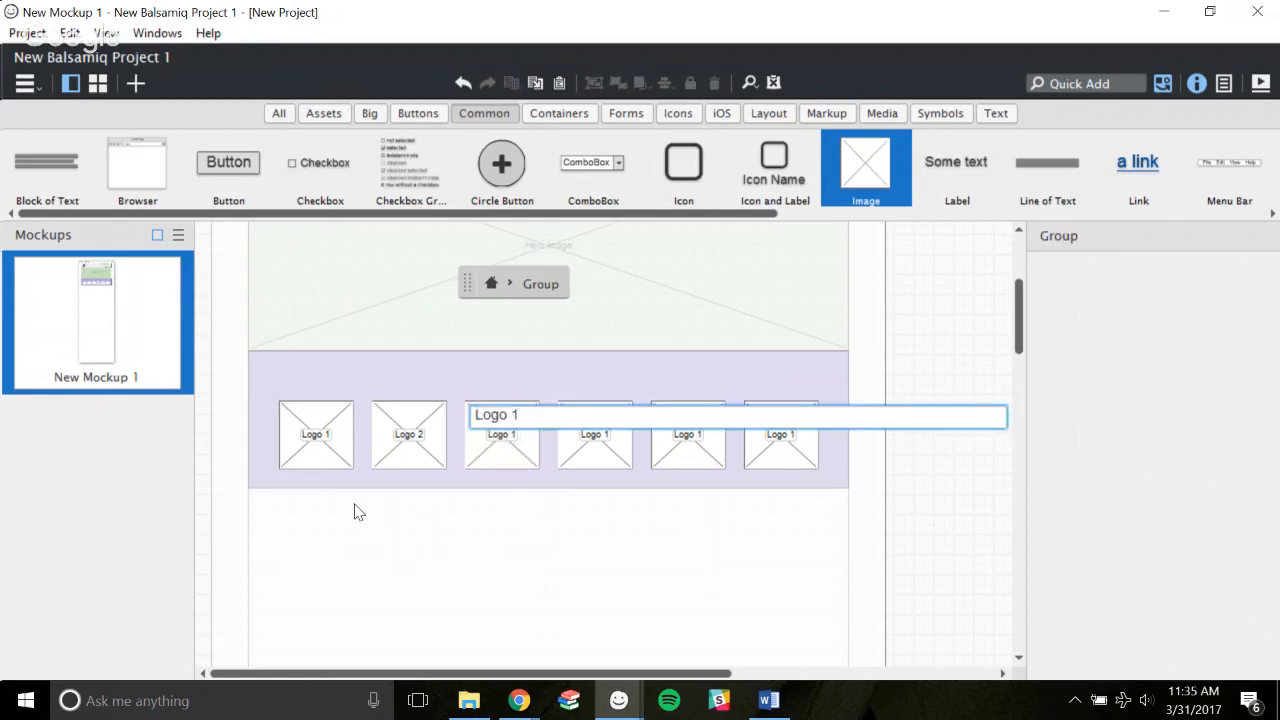
key("BackSpace")
type("3")
key("Return")
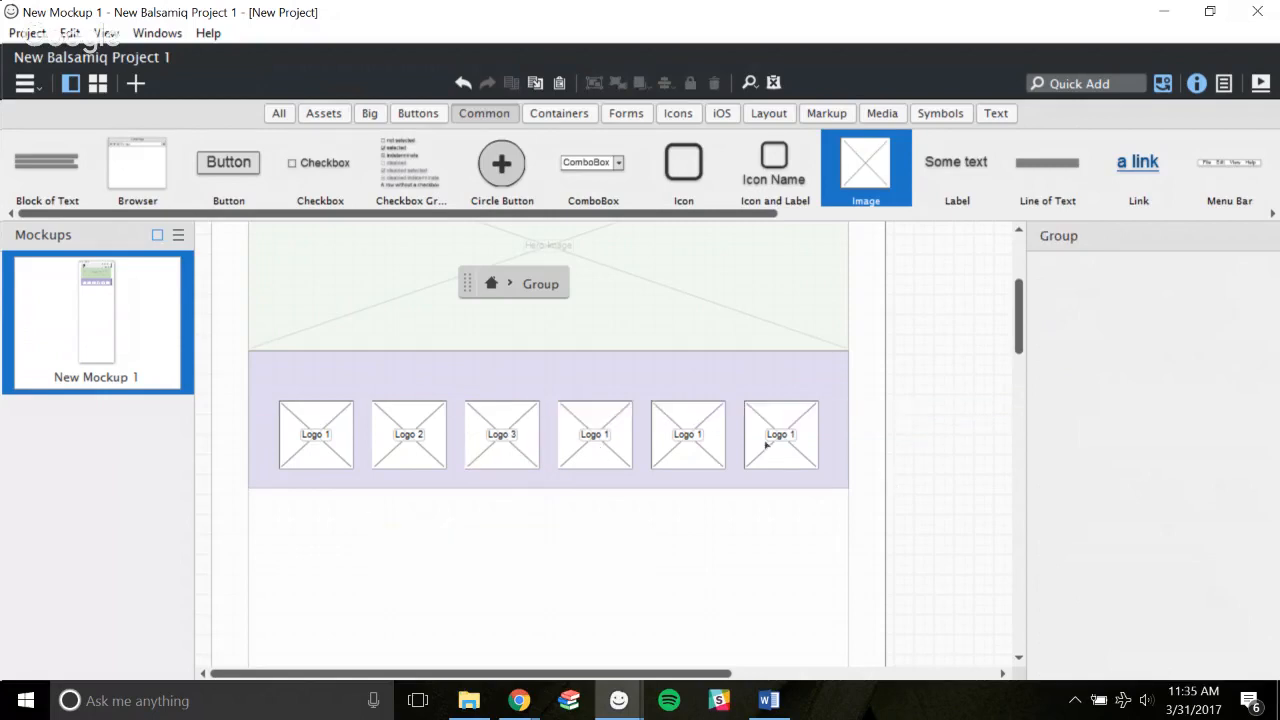
Relabel the fourth image in the logo group as Logo 4.
left_click(597, 445)
key("Return")
key("Right")
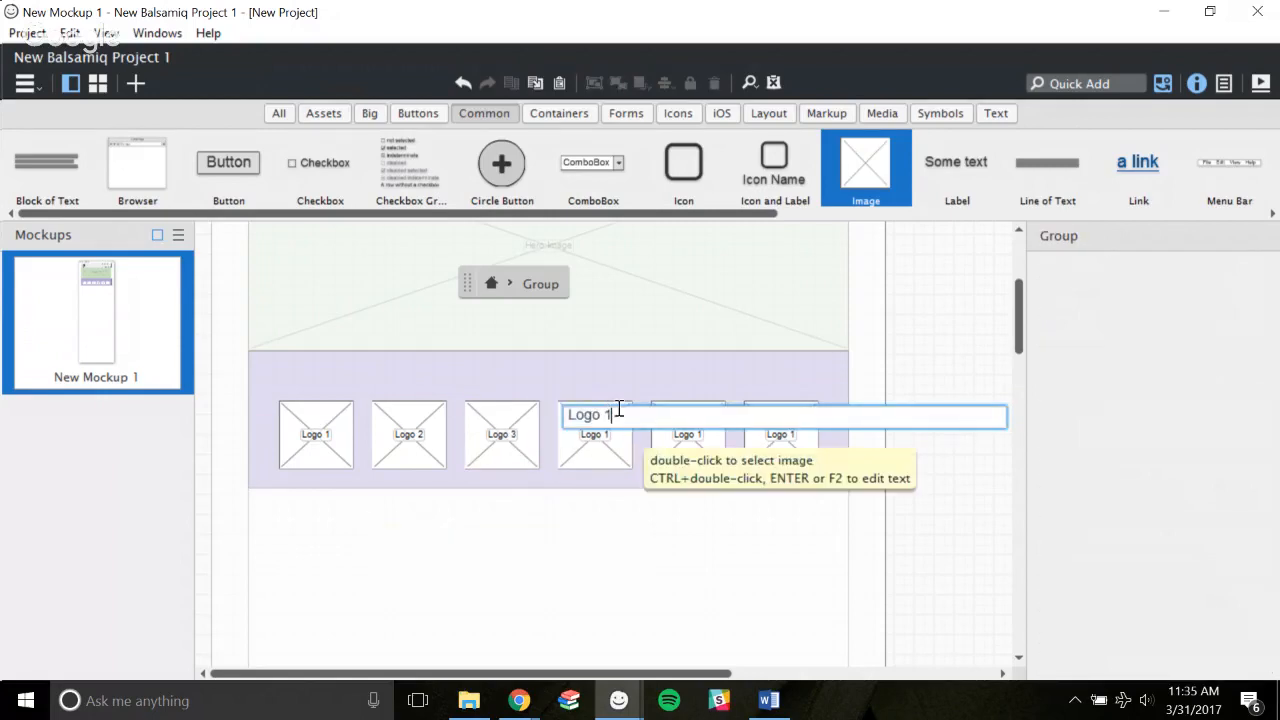
type("4")
key("Return")
Relabel the fifth image in the logo group as Logo 5.
left_click(688, 437)
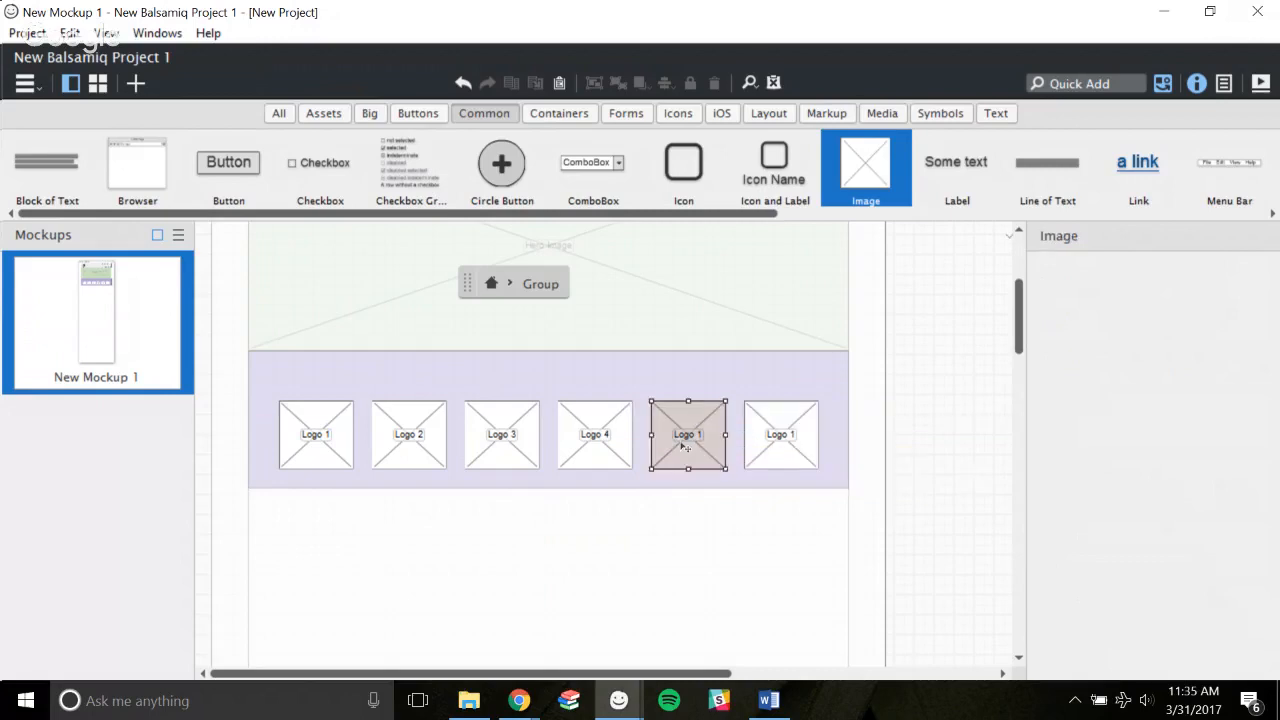
left_click(688, 437)
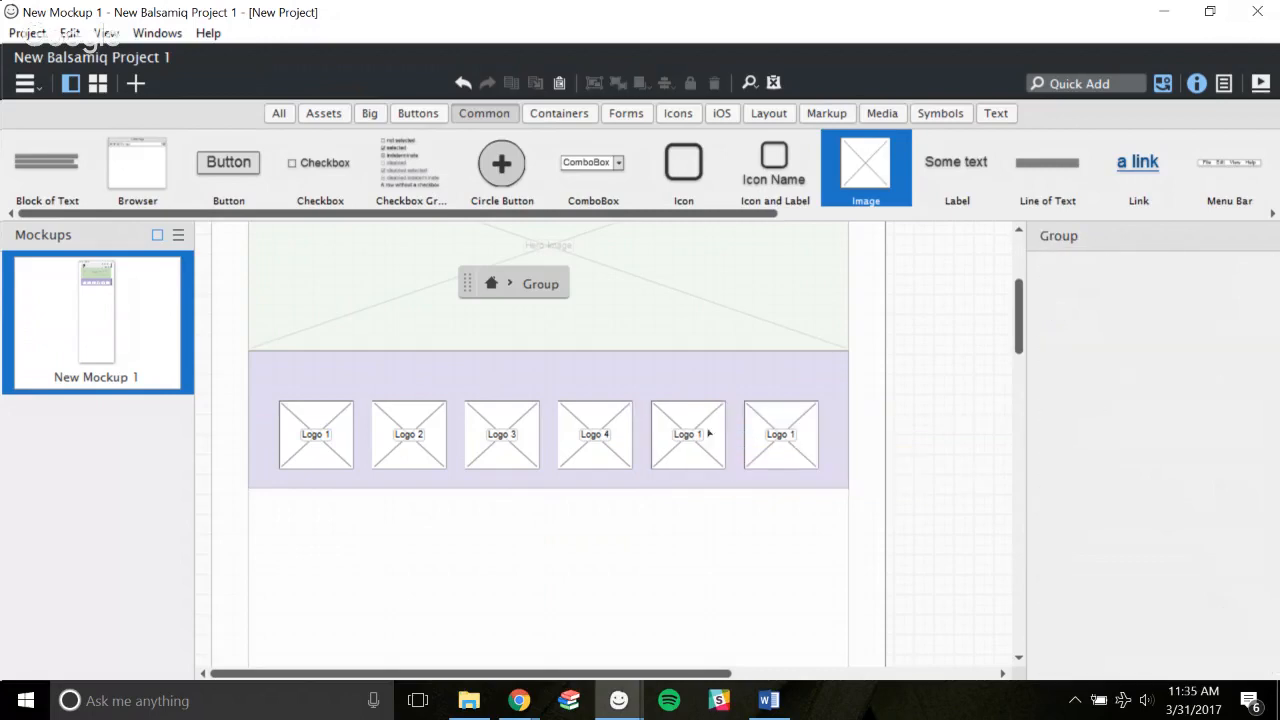
left_click(710, 433)
key("Return")
key("Right")
key("BackSpace")
type("5")
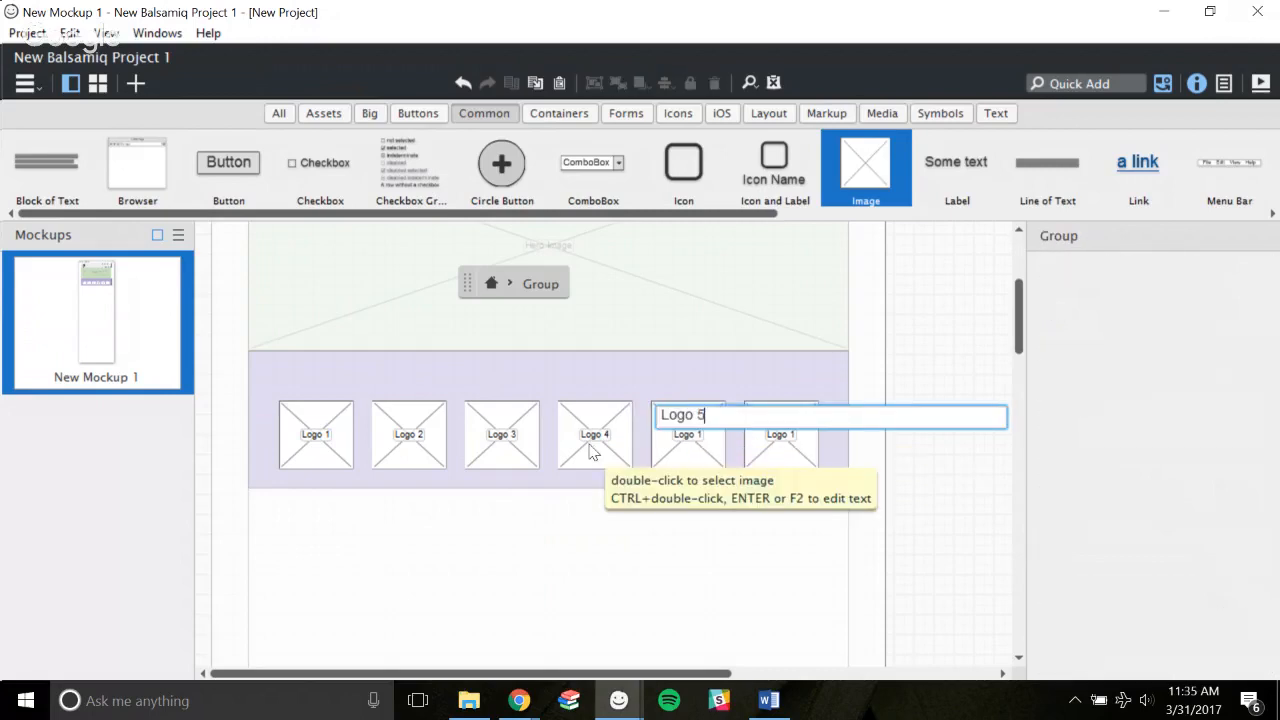
key("Return")
Relabel the sixth image as Logo 6 and leave the logo group.
left_click(786, 450)
key("Return")
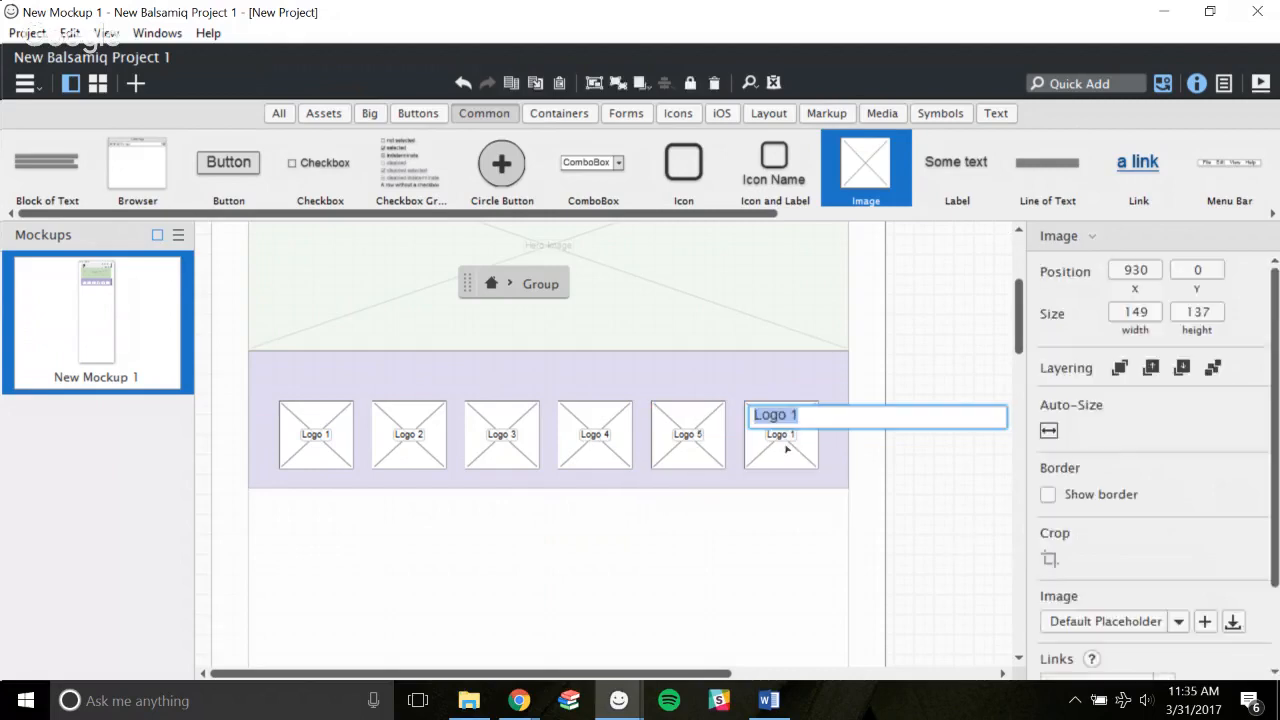
key("BackSpace")
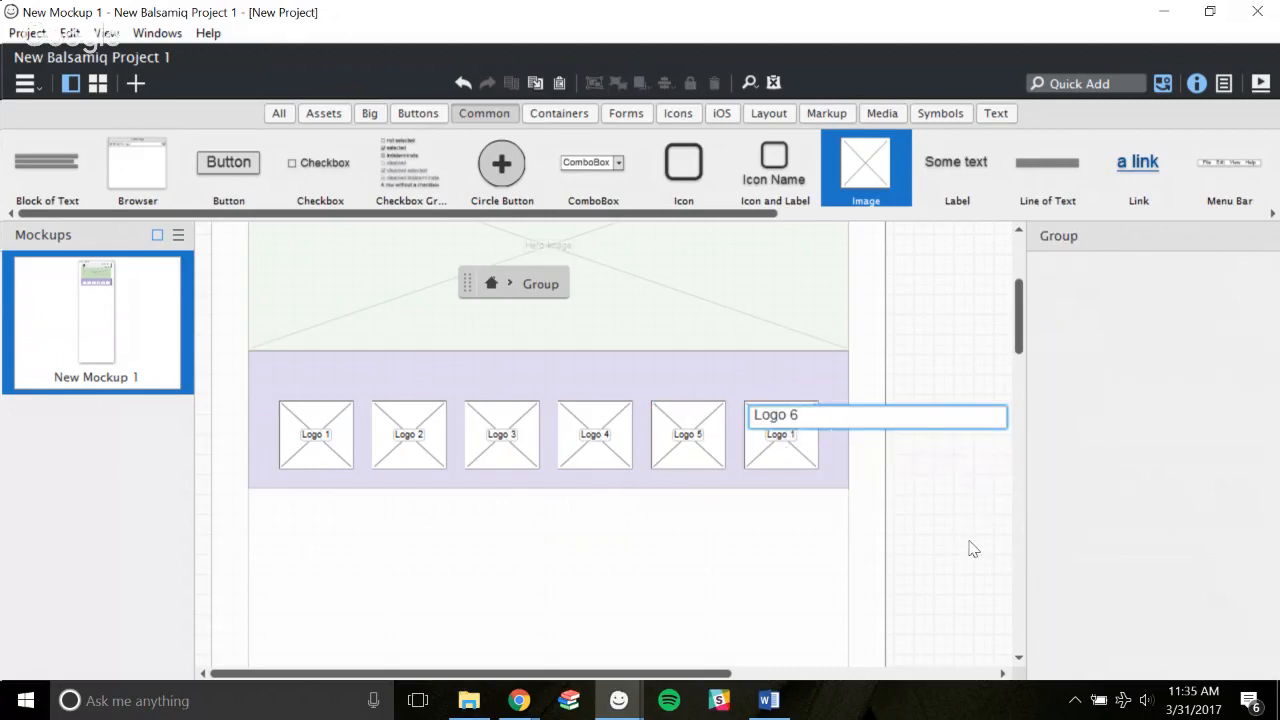
key("Return")
key("Escape")
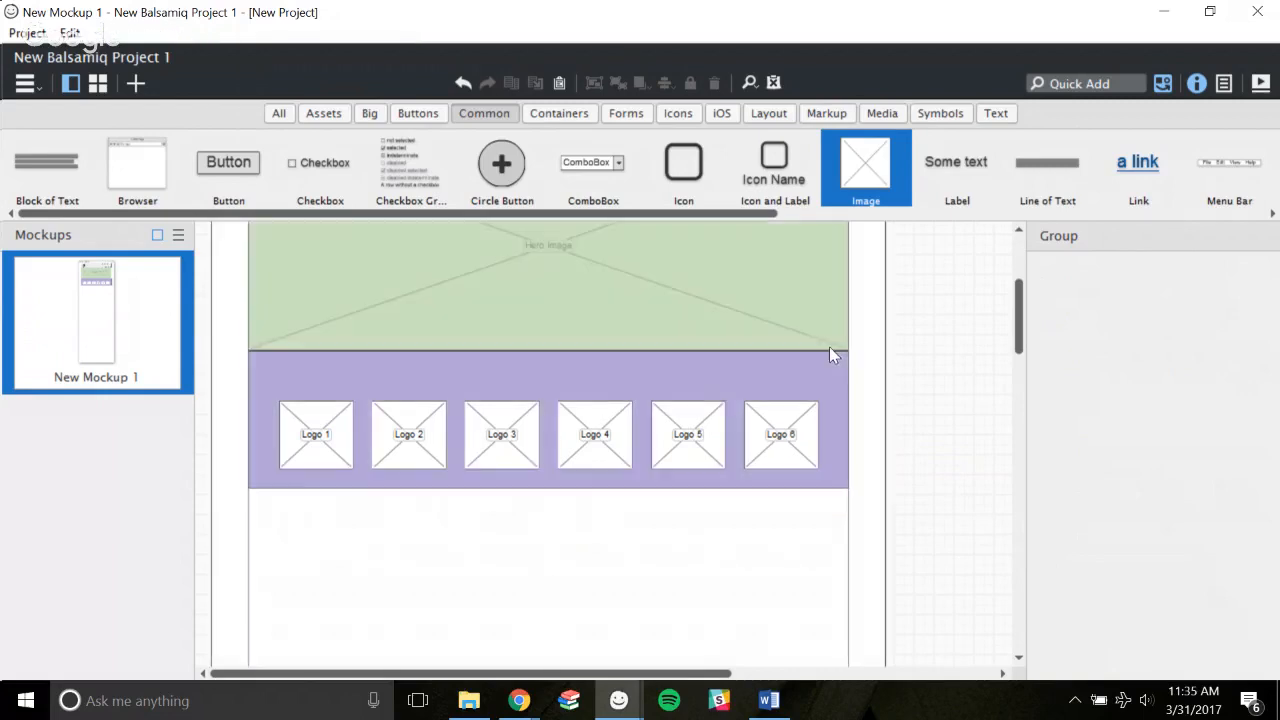
Copy the headline text block from the hero group and place the copy above the logos in the purple band at X 230, Y 772.
scroll(988, 400, "up", 2)
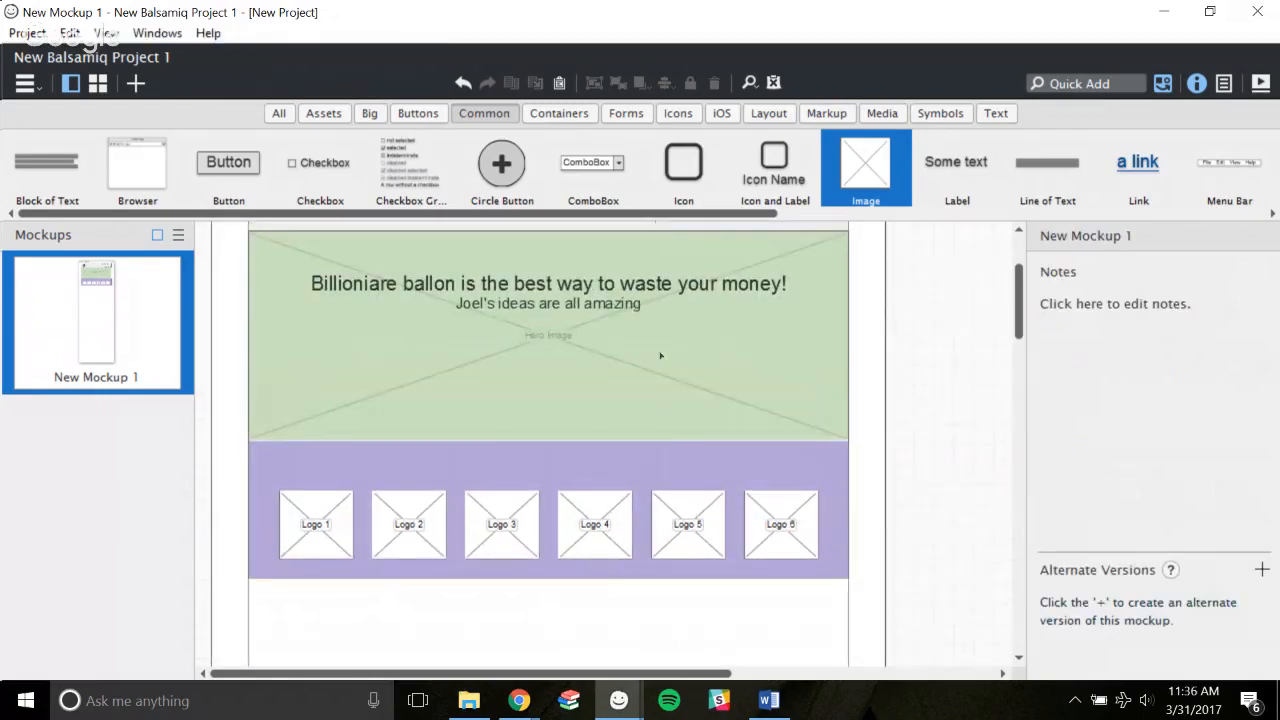
left_click(605, 303)
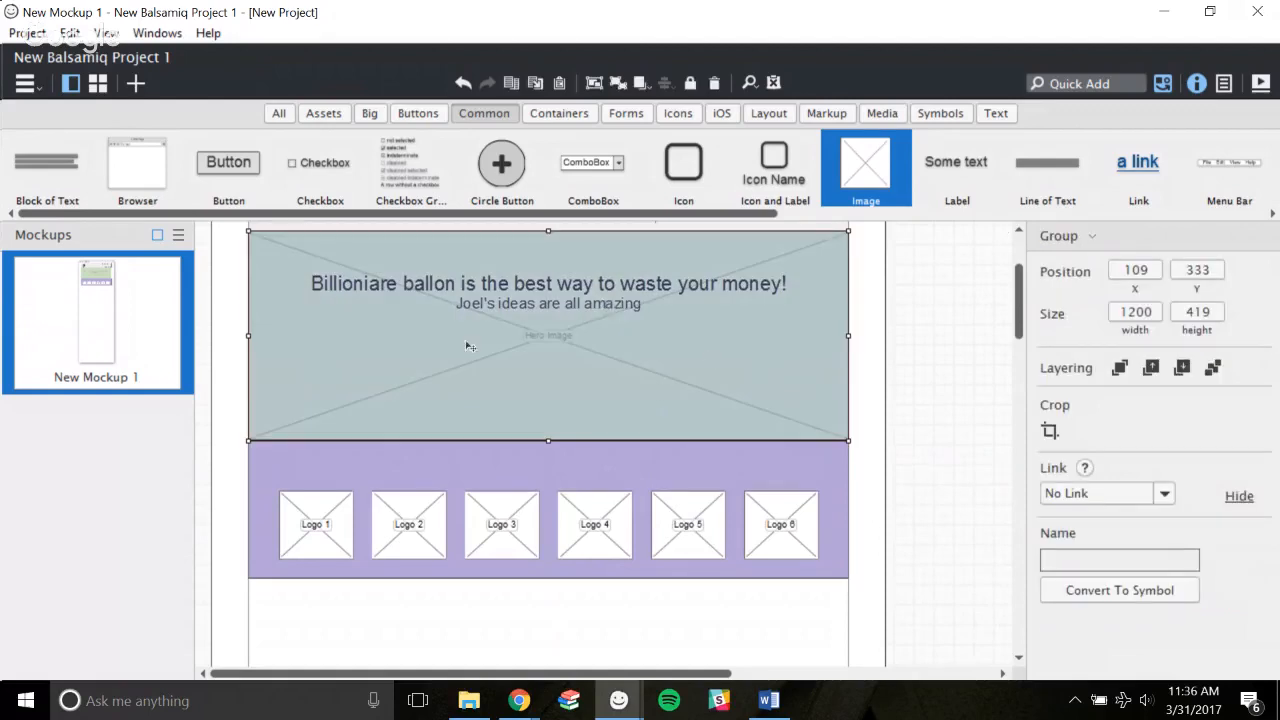
double_click(590, 302)
left_click(604, 292)
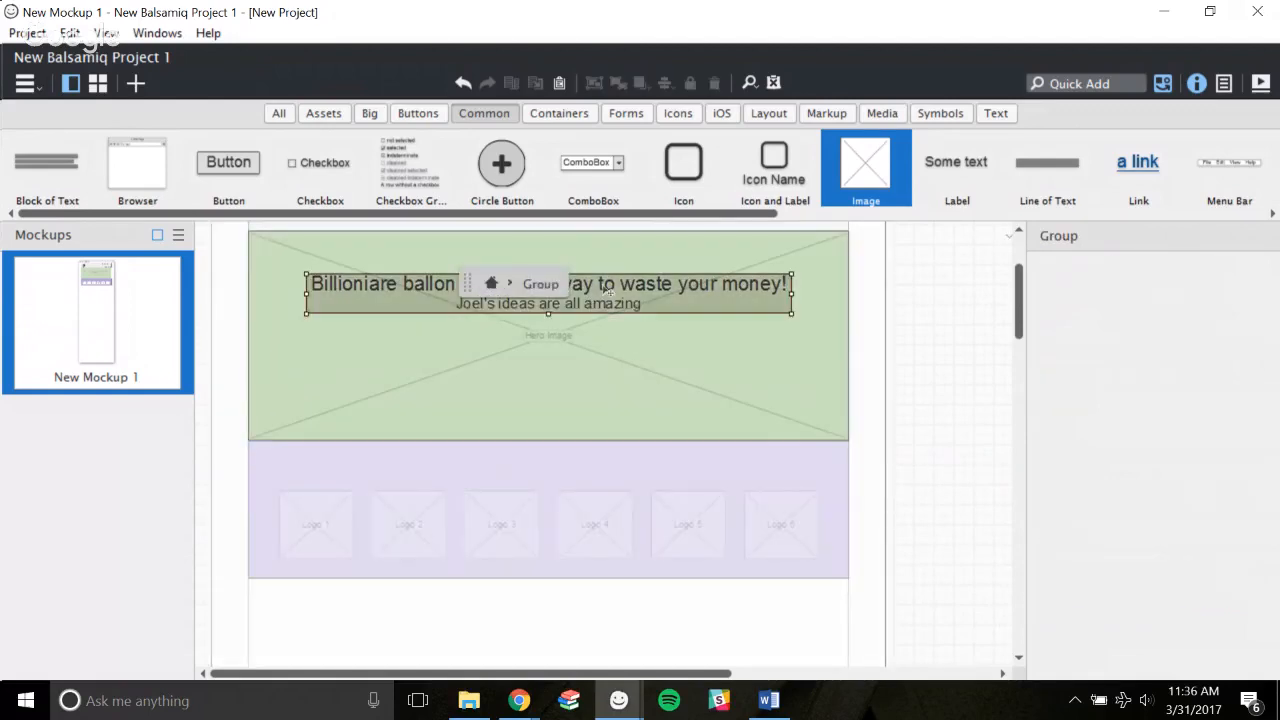
left_click(912, 338)
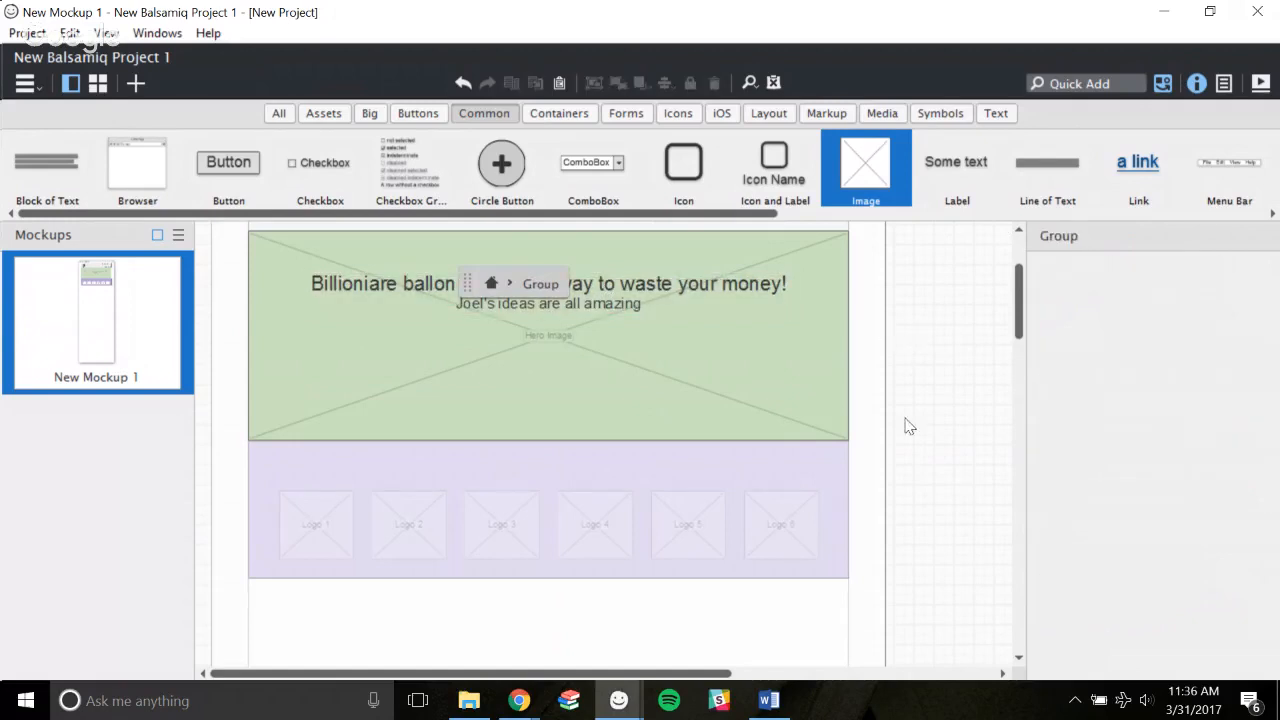
key("Escape")
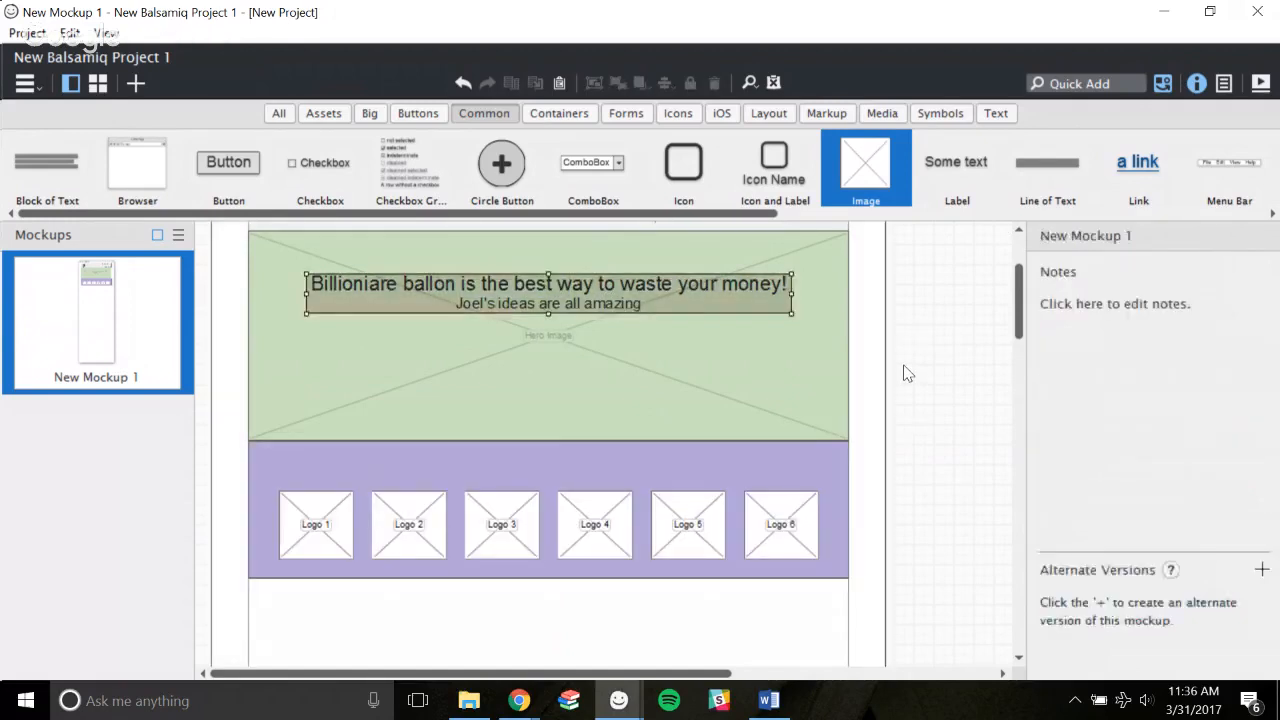
left_click_drag(652, 307, 318, 448)
Replace the copied text with the single size-40 line "A few of the snooty billionares I've helped!", removing the tagline.
double_click(653, 470)
left_click(639, 460)
key("BackSpace")
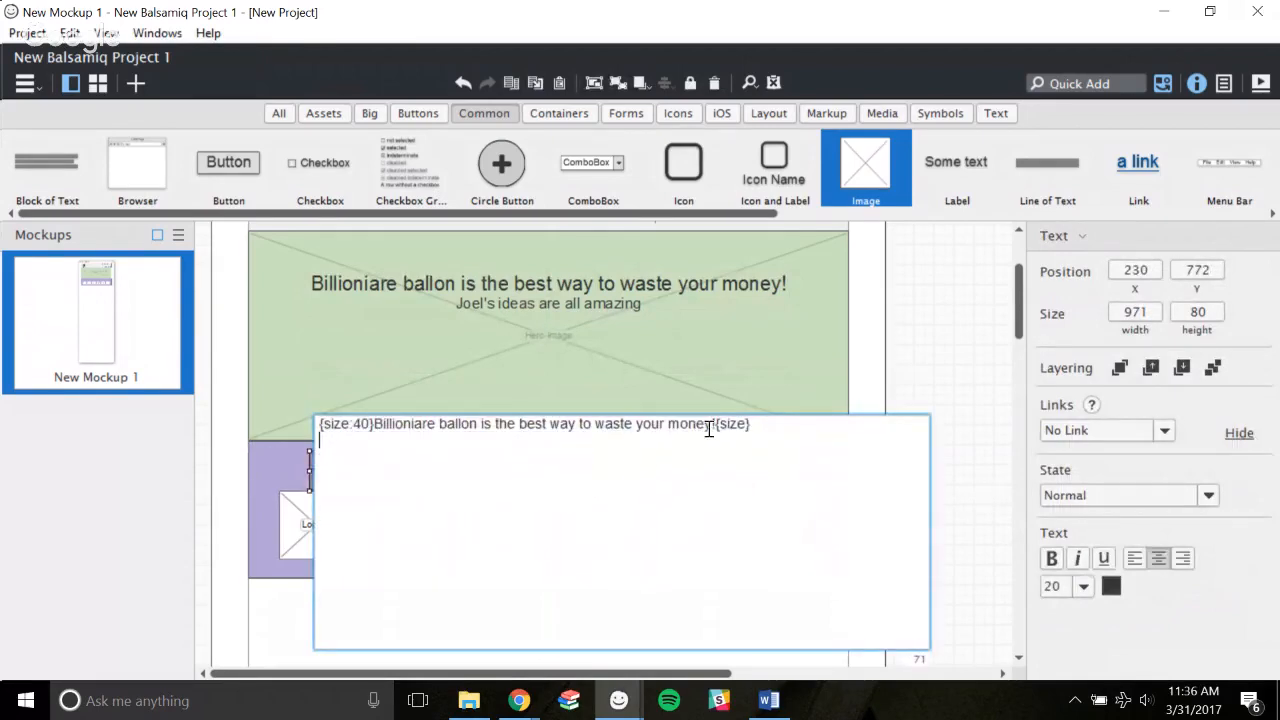
left_click_drag(710, 428, 376, 427)
type("A f")
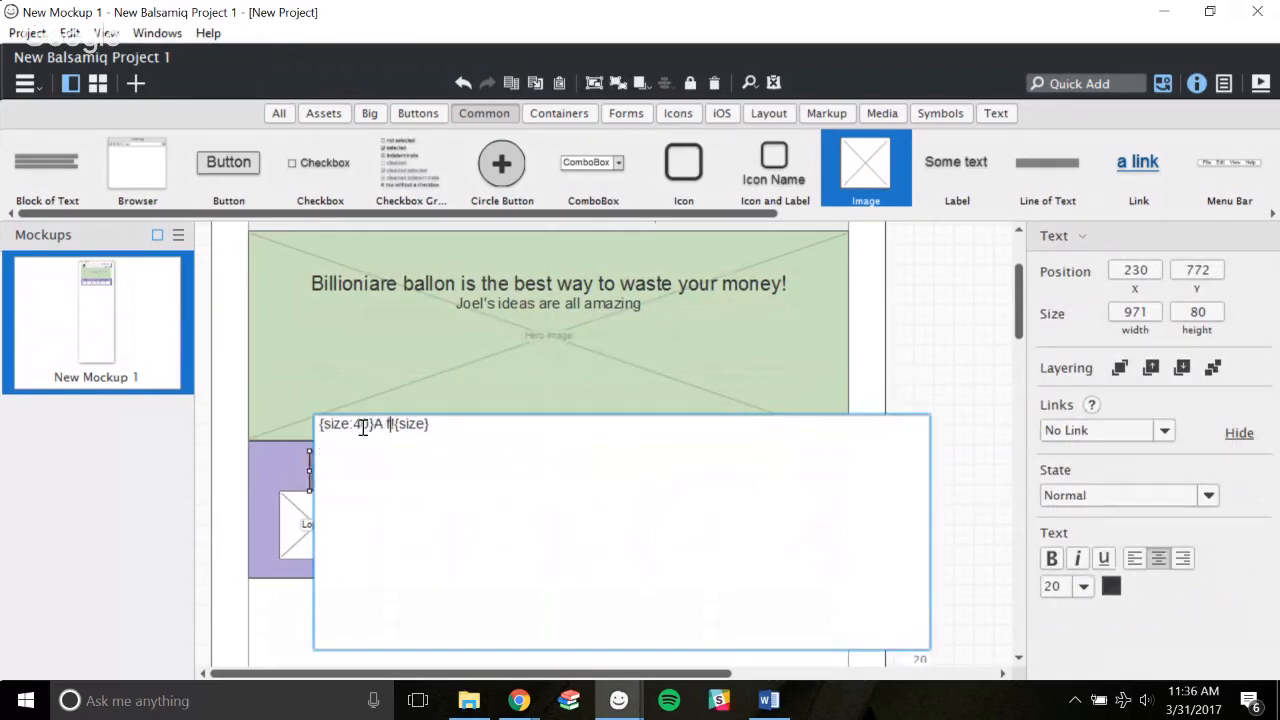
type("ew of the snooty bi")
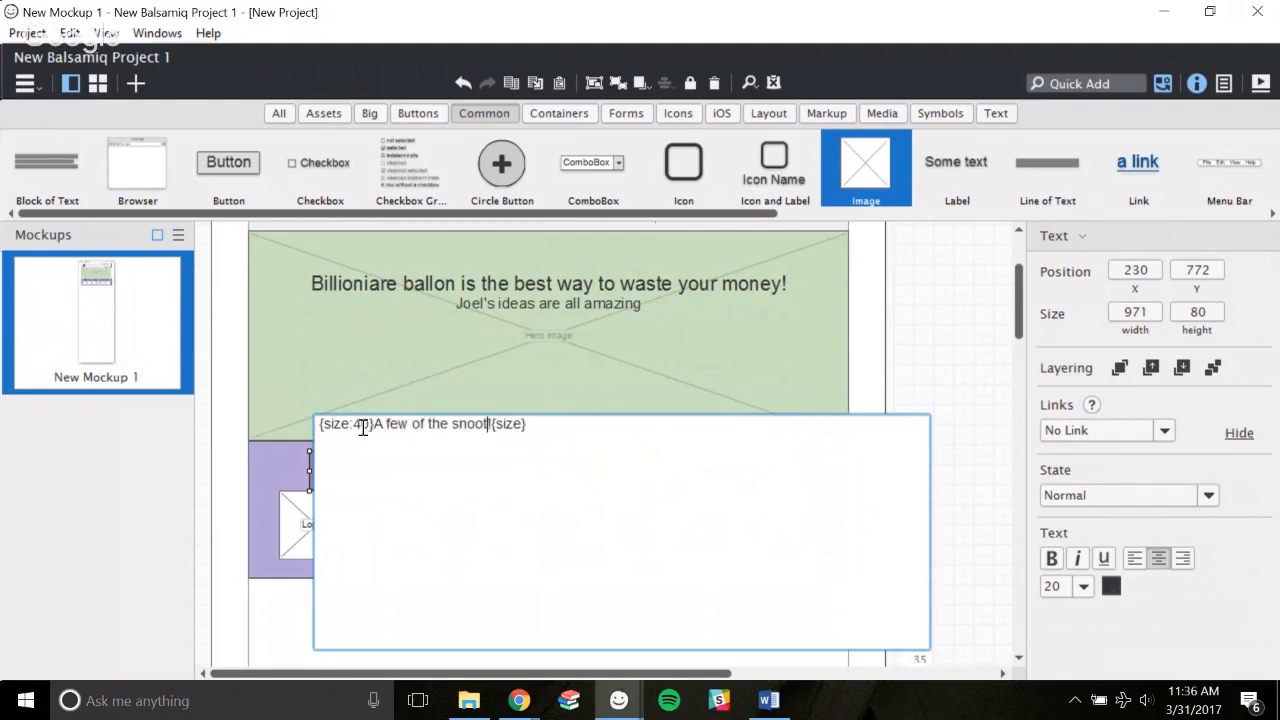
type("llionares")
type("I've helped")
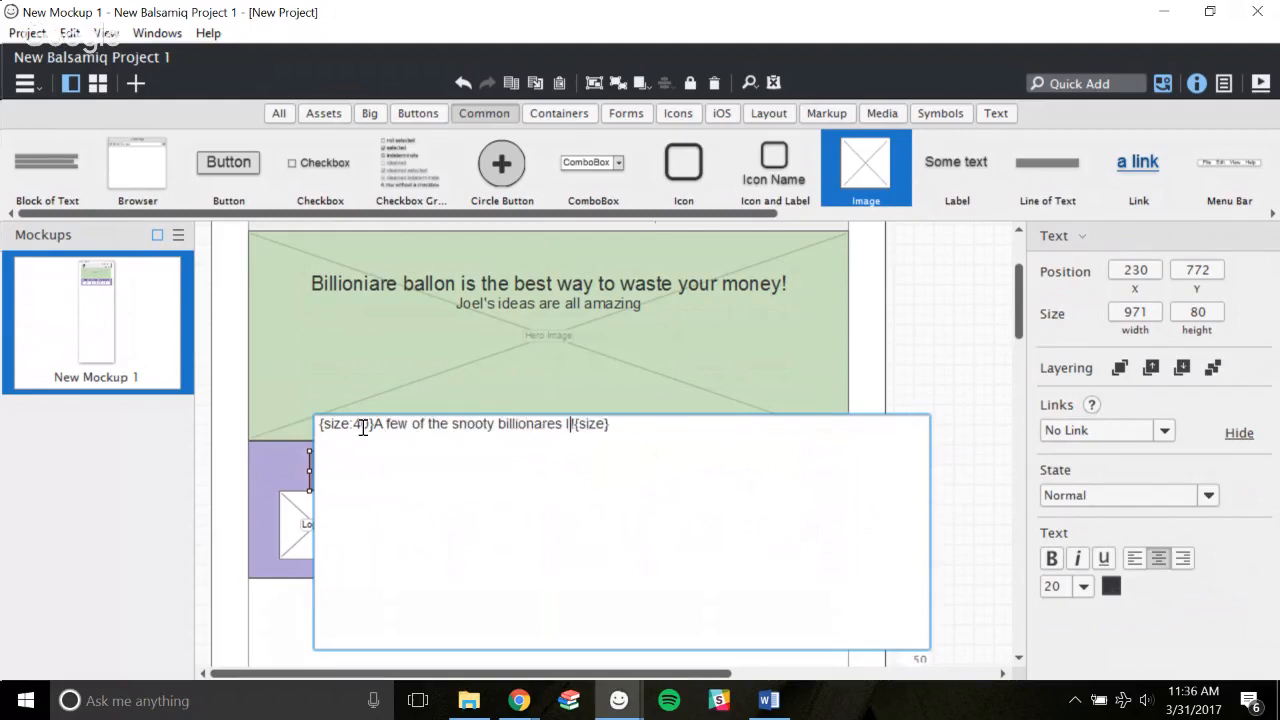
left_click(926, 323)
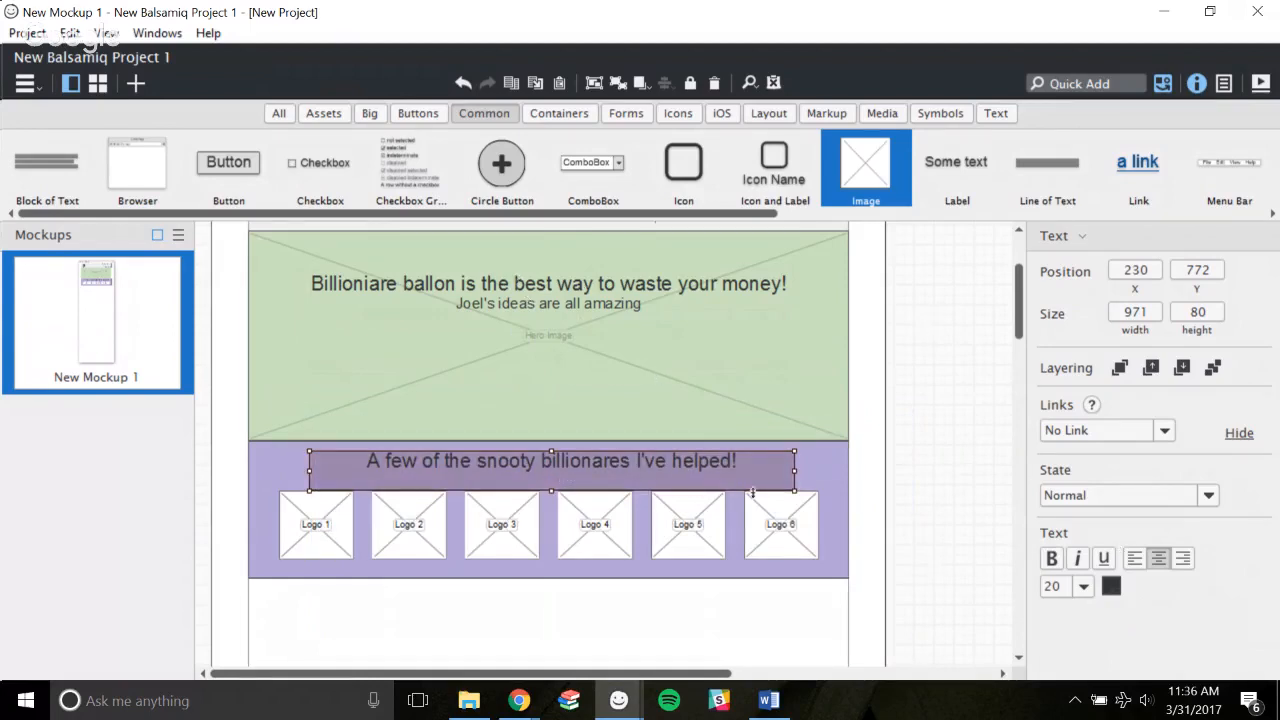
Set the purple band's heading text to size 30 and make the whole line bold.
double_click(720, 468)
left_click(366, 425)
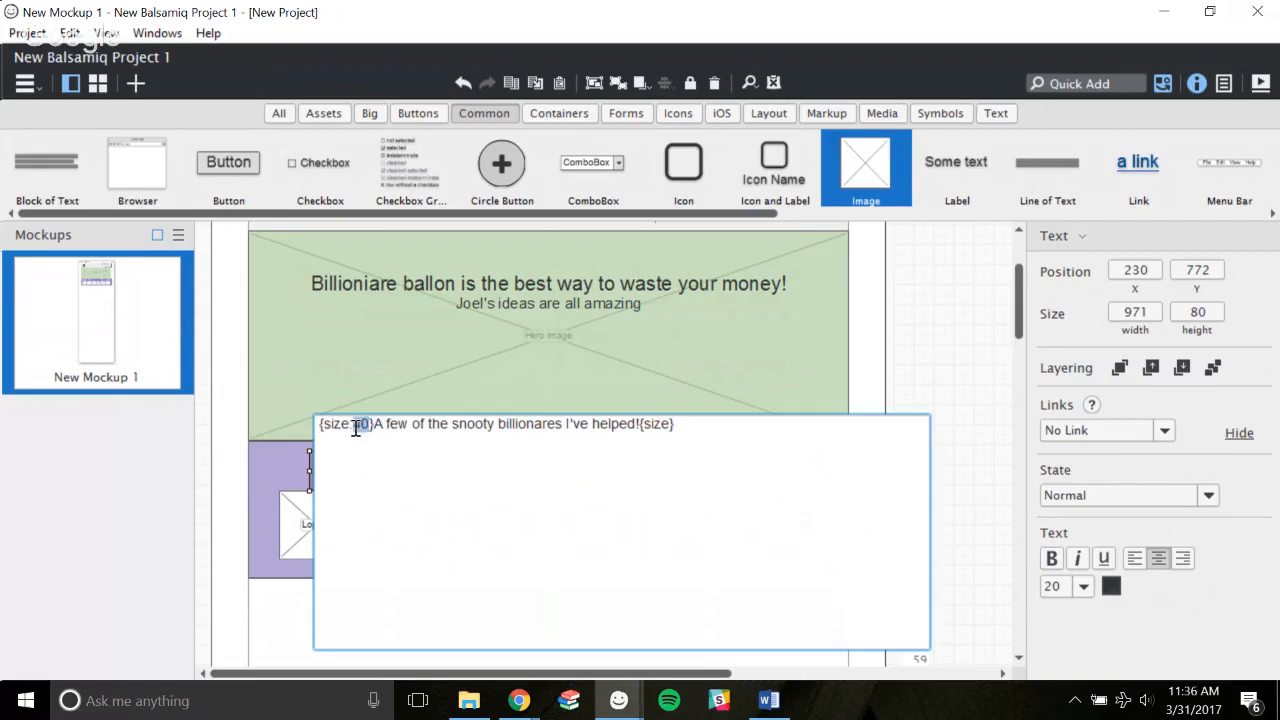
type("30")
type("'")
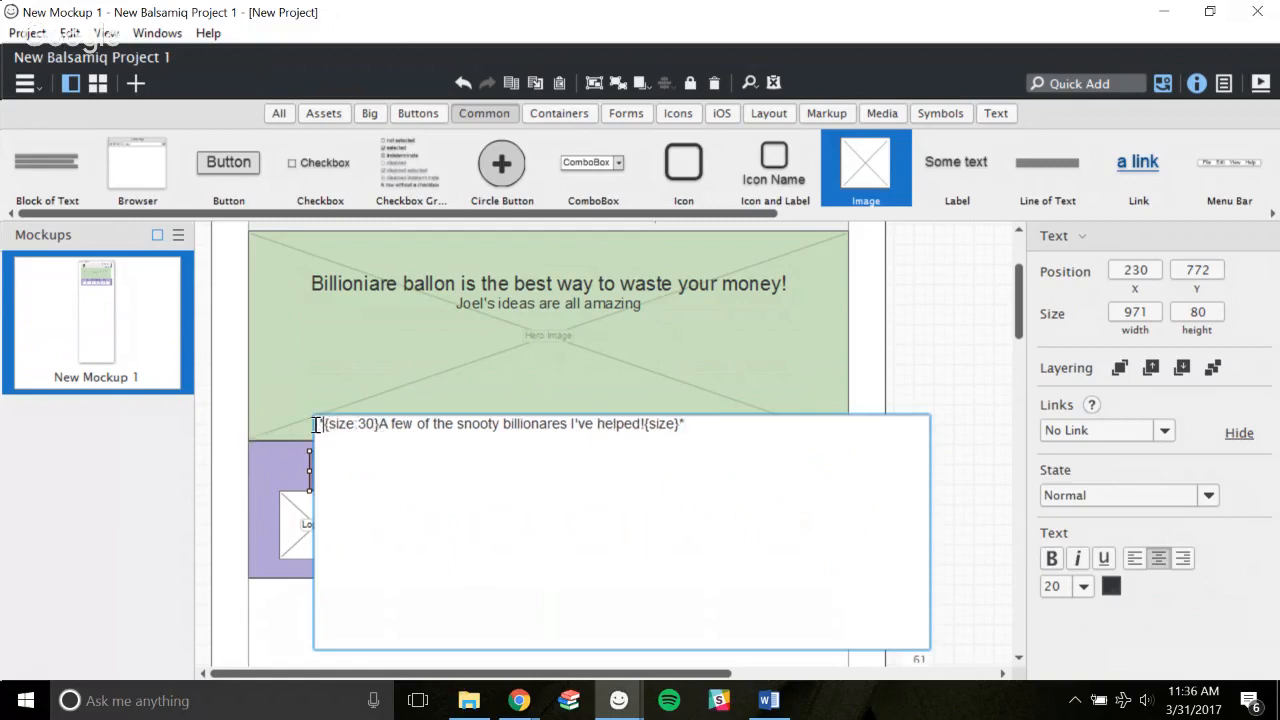
left_click(960, 382)
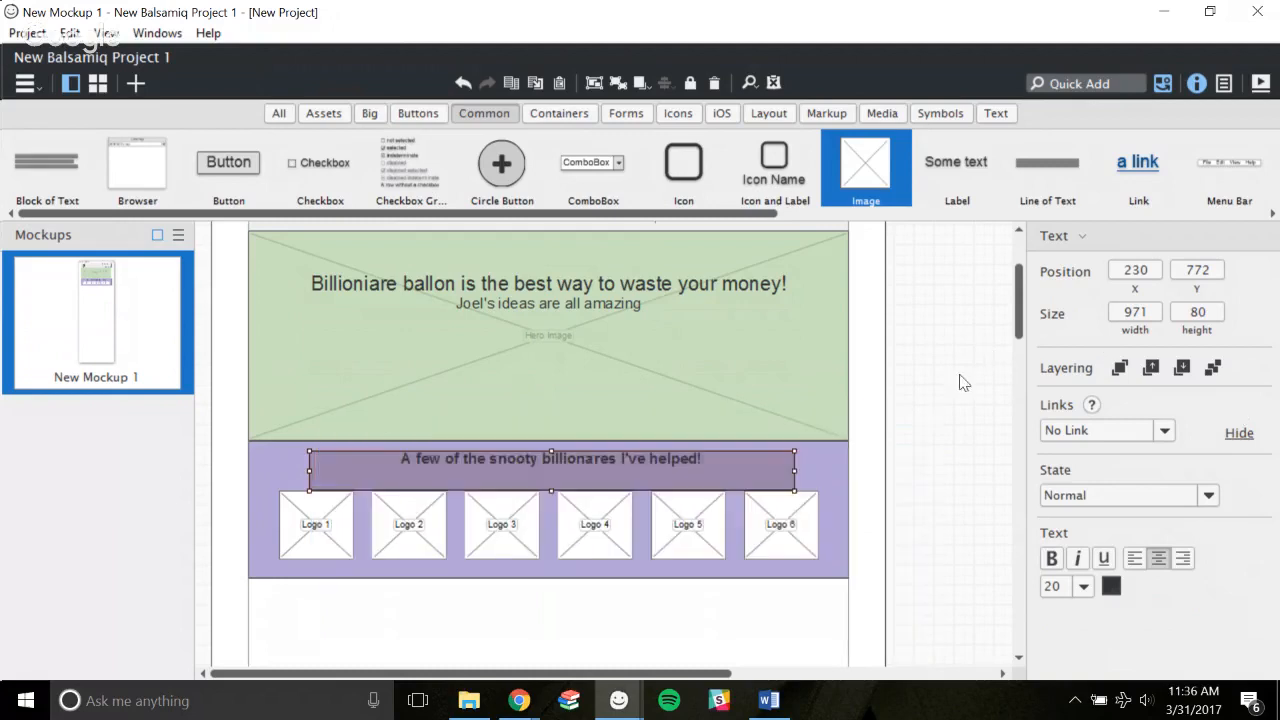
Move the purple band's heading to X 224, Y 782 and reduce its text box height to 54.
left_click(905, 378)
left_click_drag(648, 459, 648, 467)
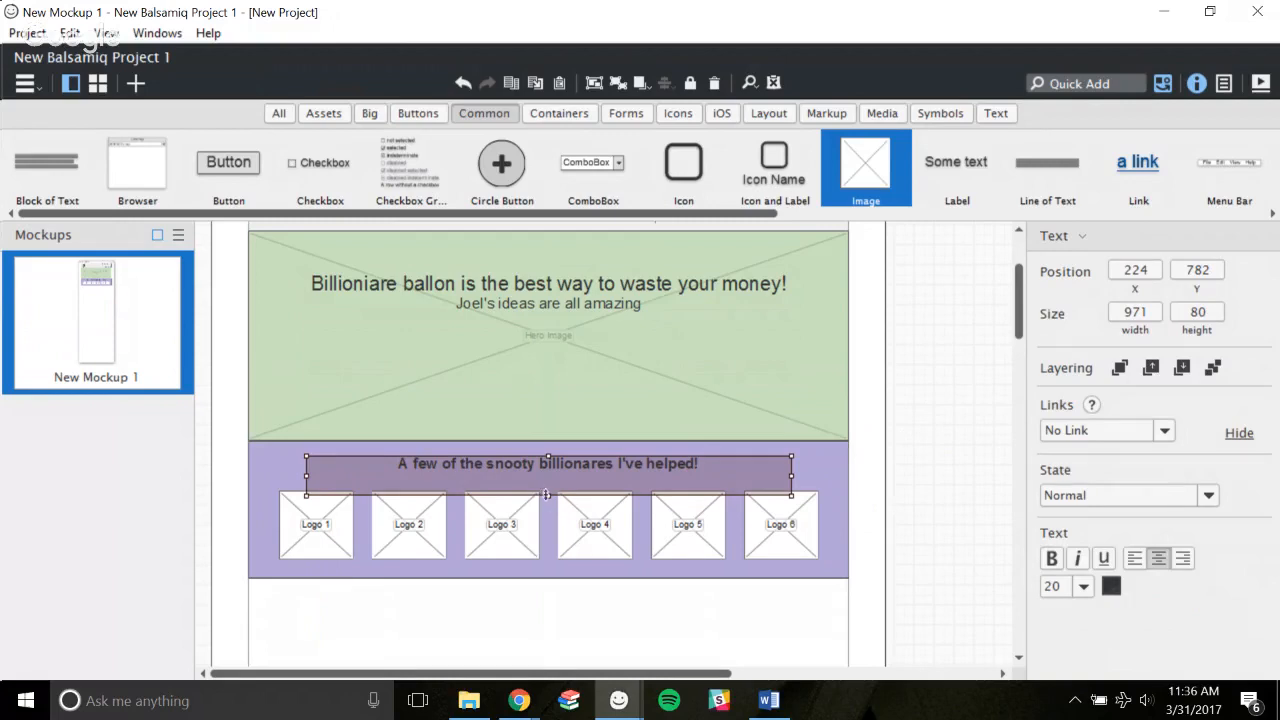
left_click_drag(547, 494, 548, 482)
left_click(921, 424)
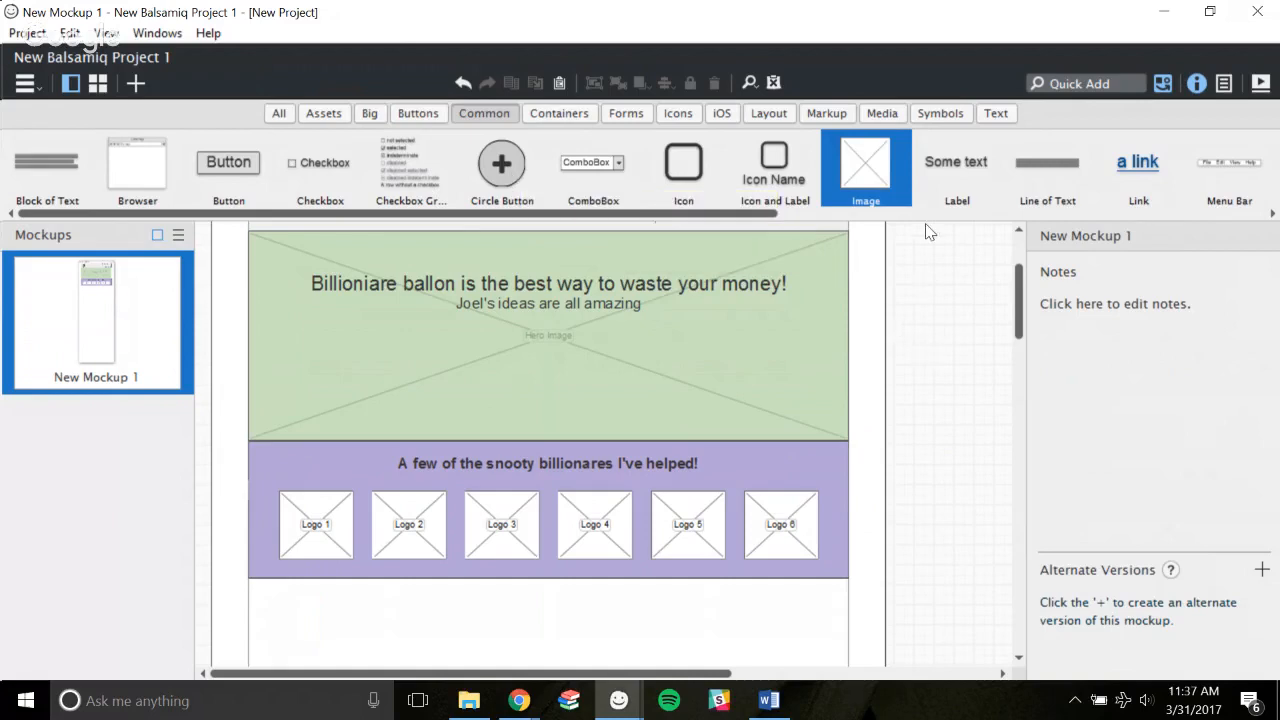
Group the heading, the purple band and the six-logo group together.
left_click(930, 116)
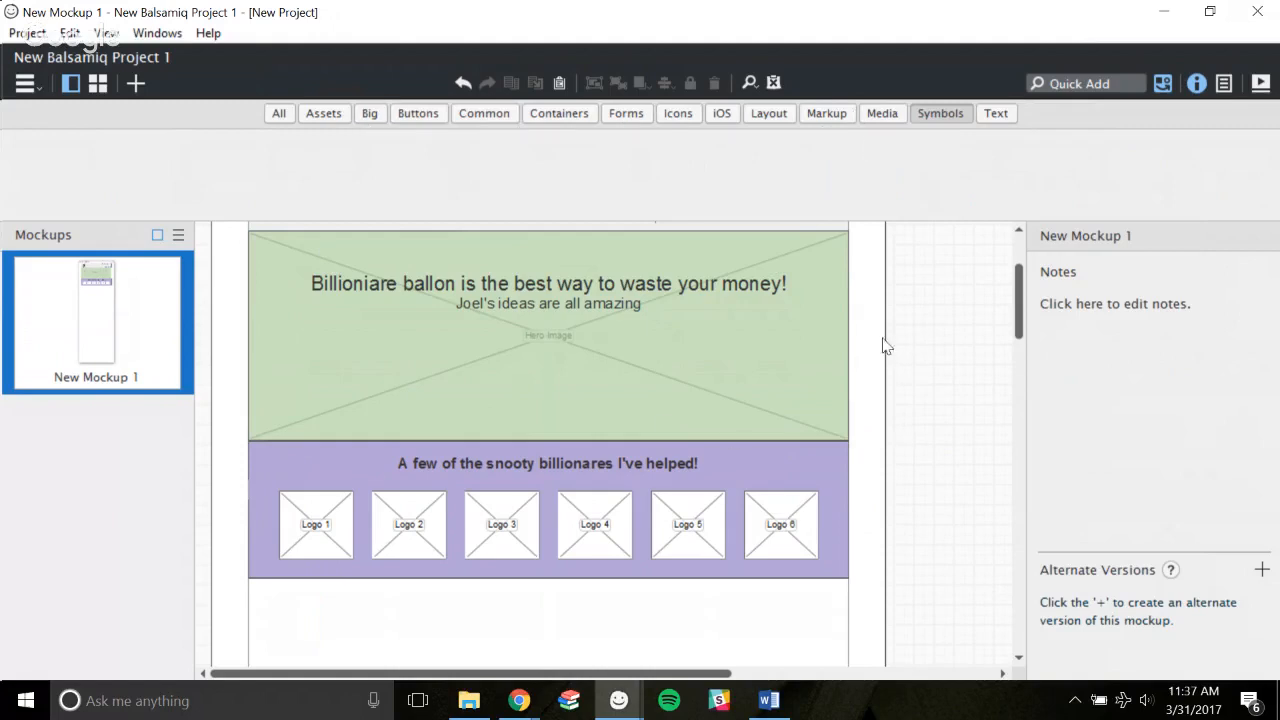
left_click(342, 467)
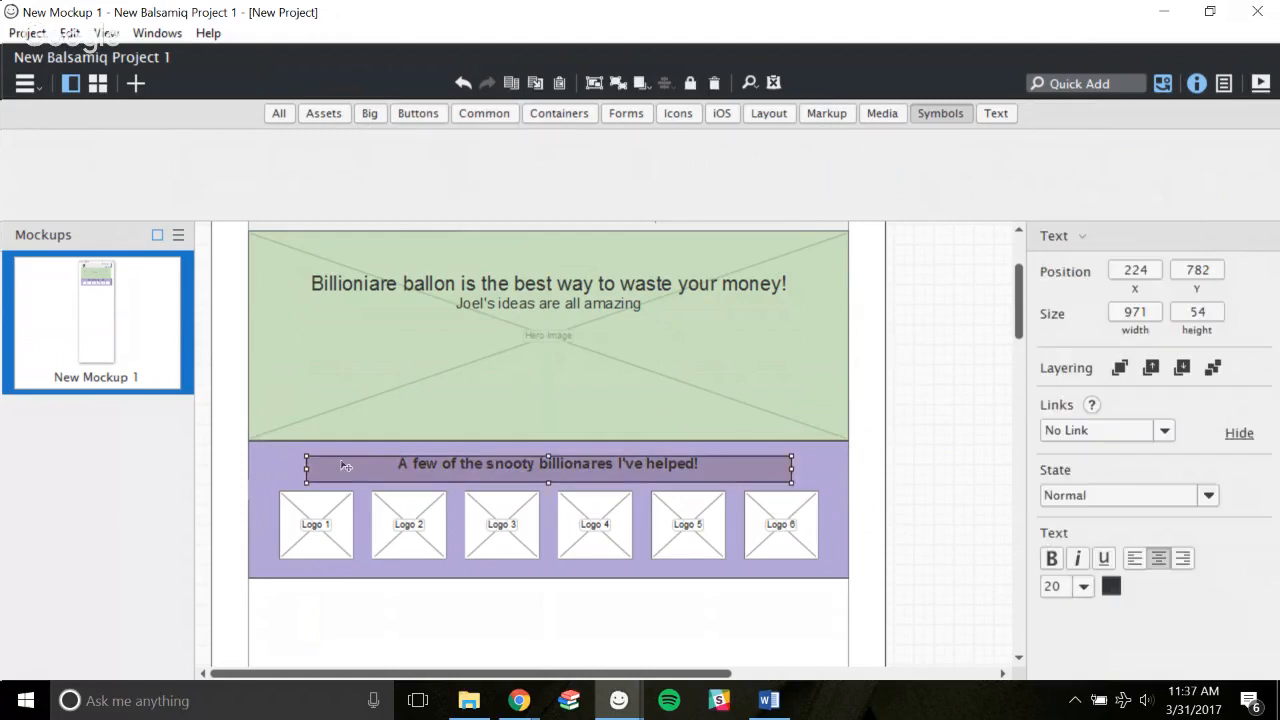
left_click(278, 470, "shift")
left_click(303, 512, "shift")
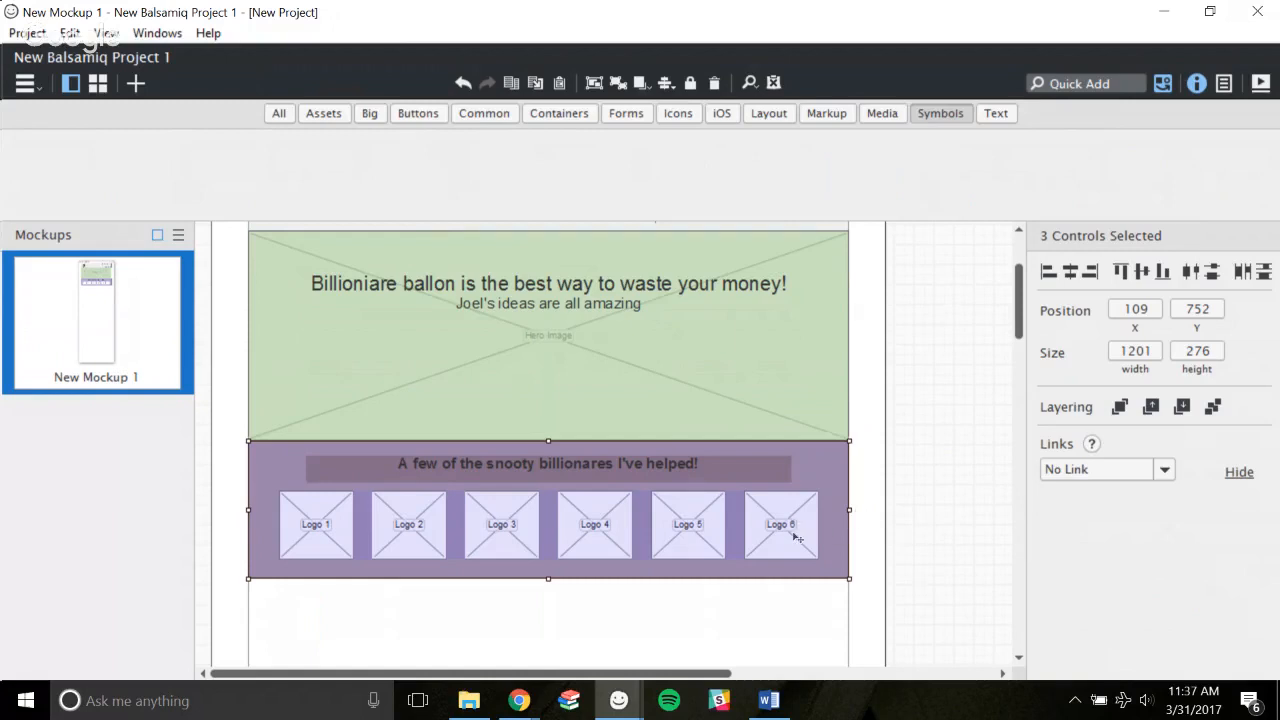
scroll(797, 538, "down", 3)
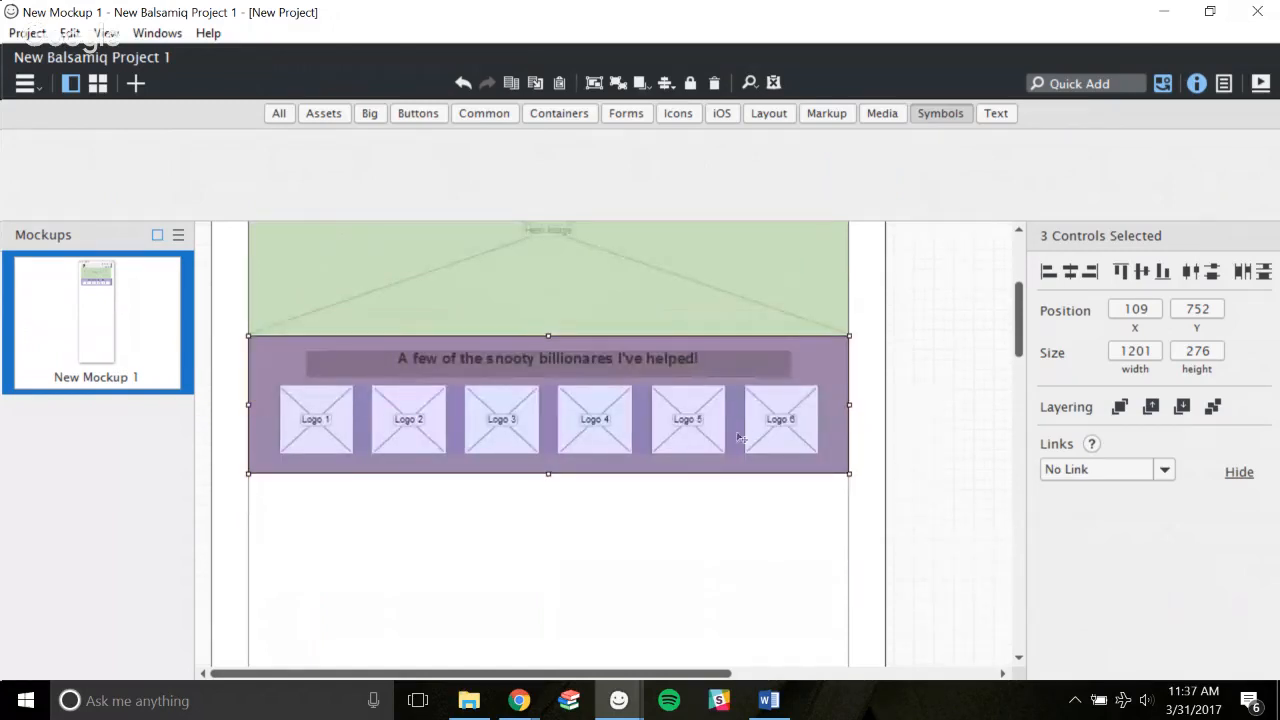
left_click(594, 84)
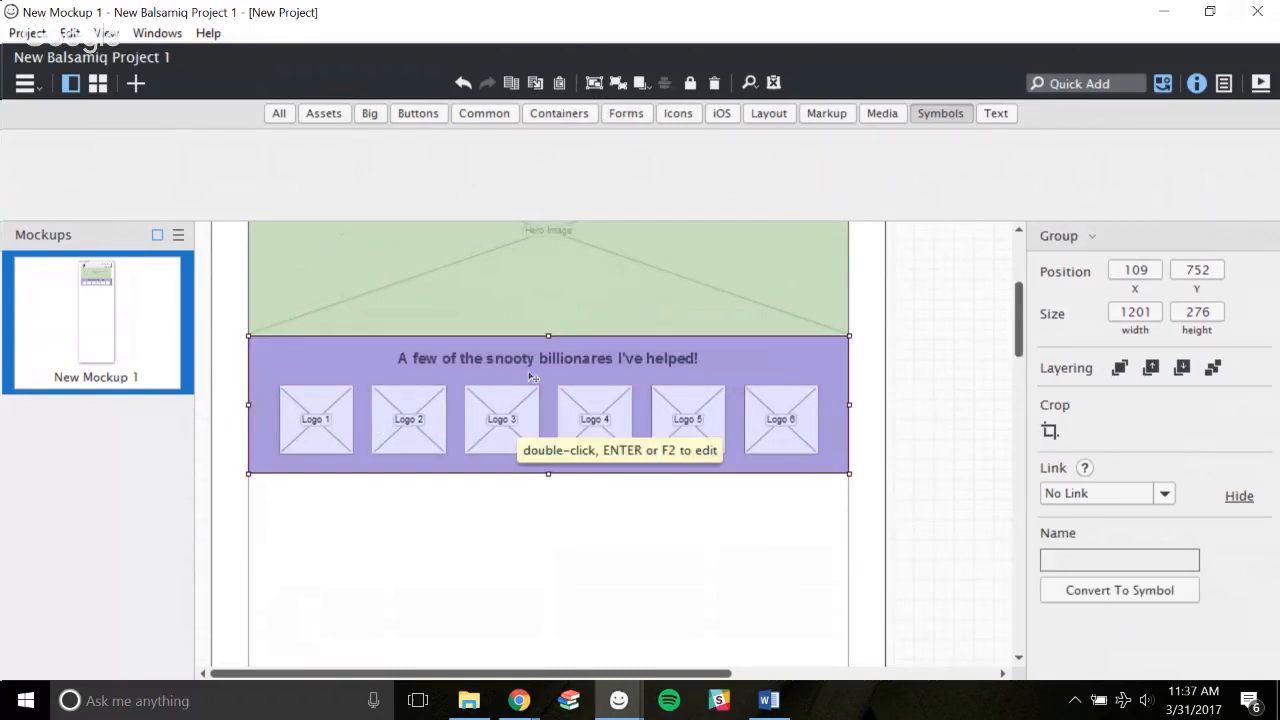
Name the purple band group "Logo Bar" and convert it to a symbol.
mouse_move(526, 360)
left_mouse_down()
mouse_move(501, 373)
mouse_move(564, 275)
mouse_move(518, 376)
mouse_move(524, 360)
left_mouse_up()
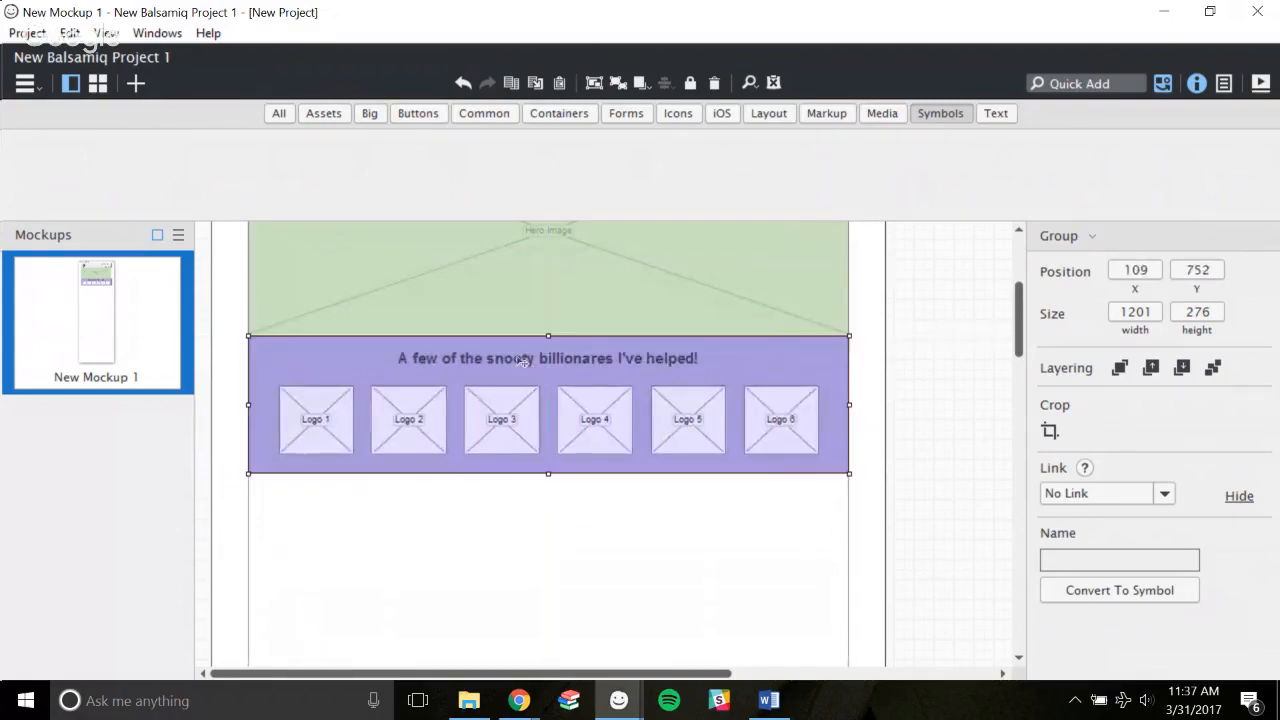
left_click(1103, 569)
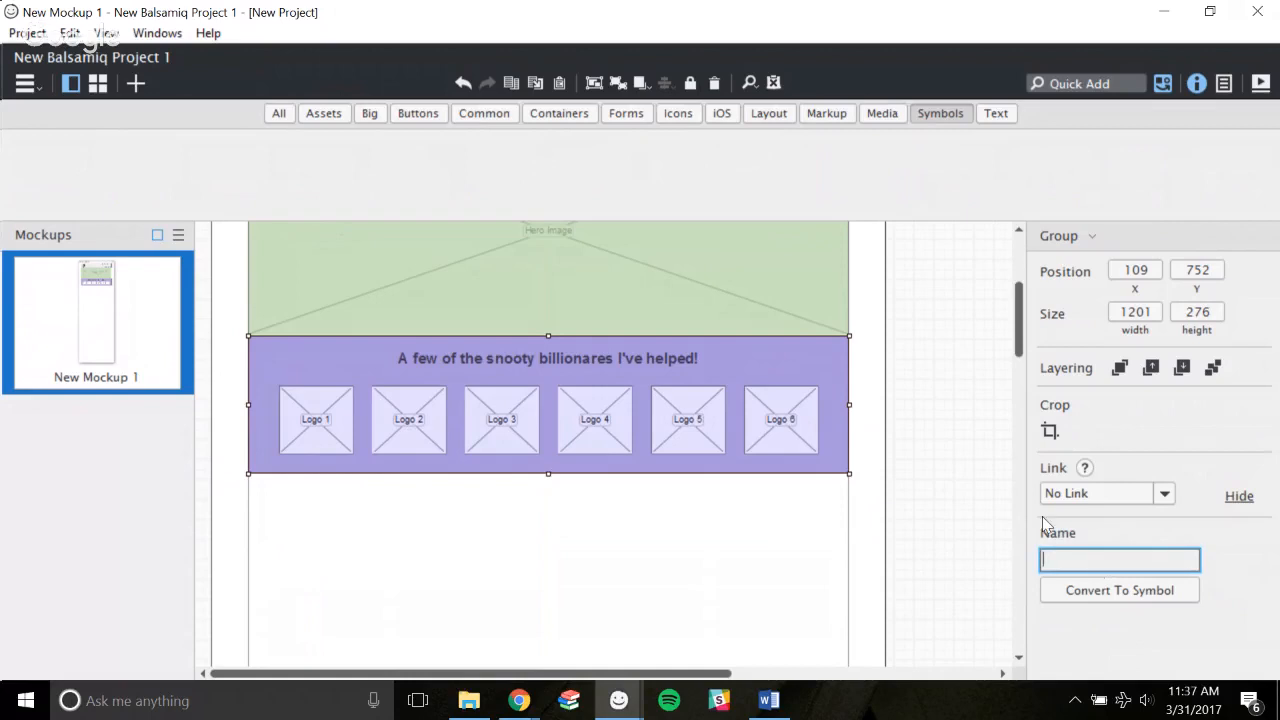
type("Logo Bar")
left_click(1102, 591)
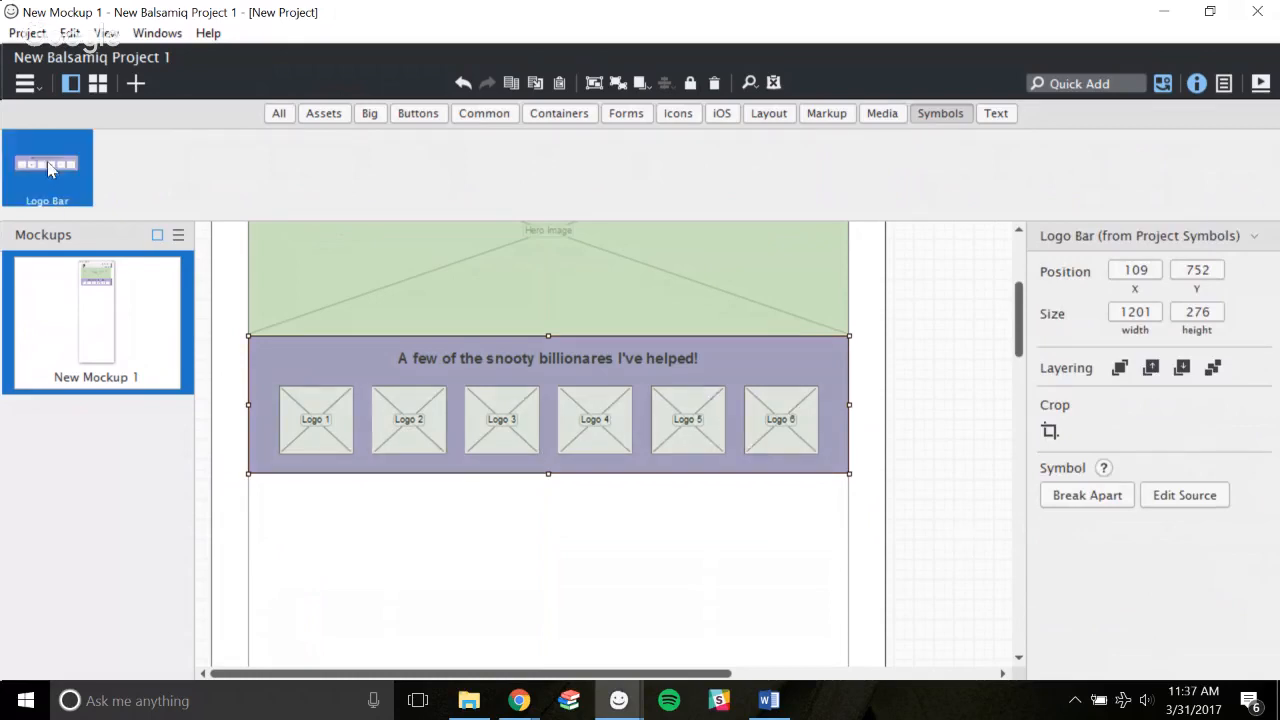
Place a second Logo Bar symbol below the purple band at X 109, Y 1094, and delete that copy.
left_click_drag(48, 168, 371, 466)
left_click_drag(792, 497, 672, 538)
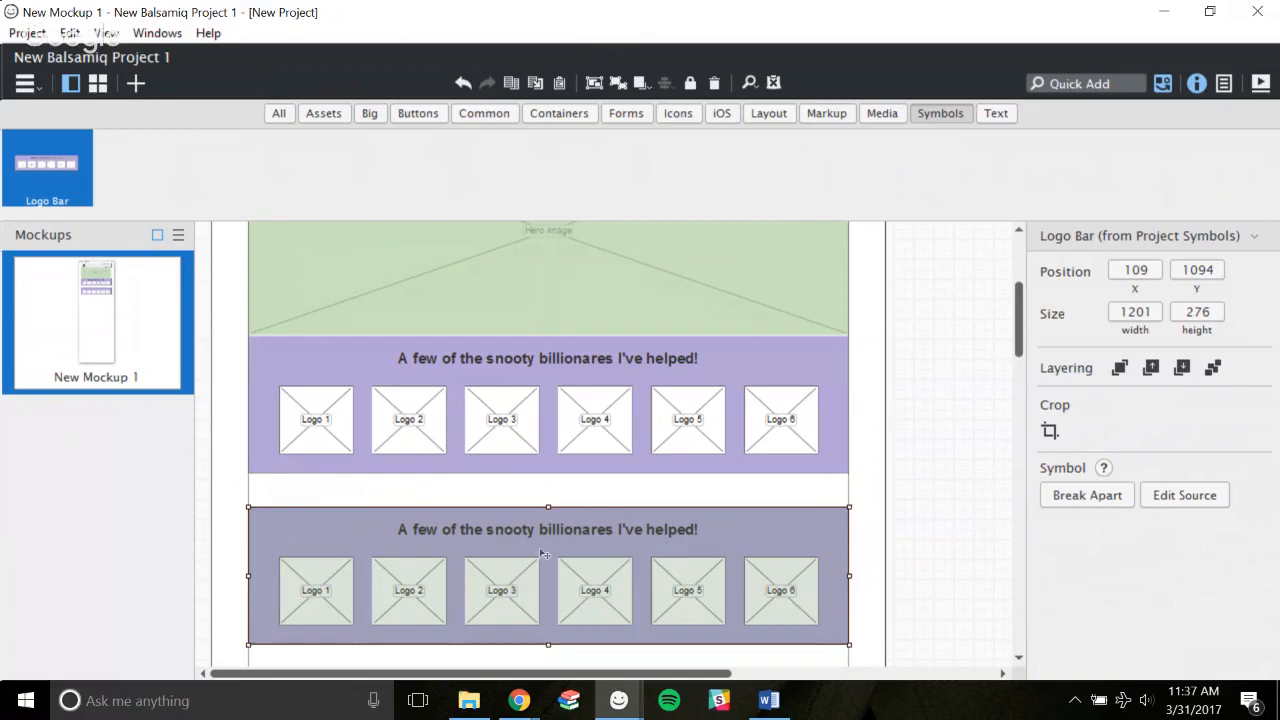
key("Delete")
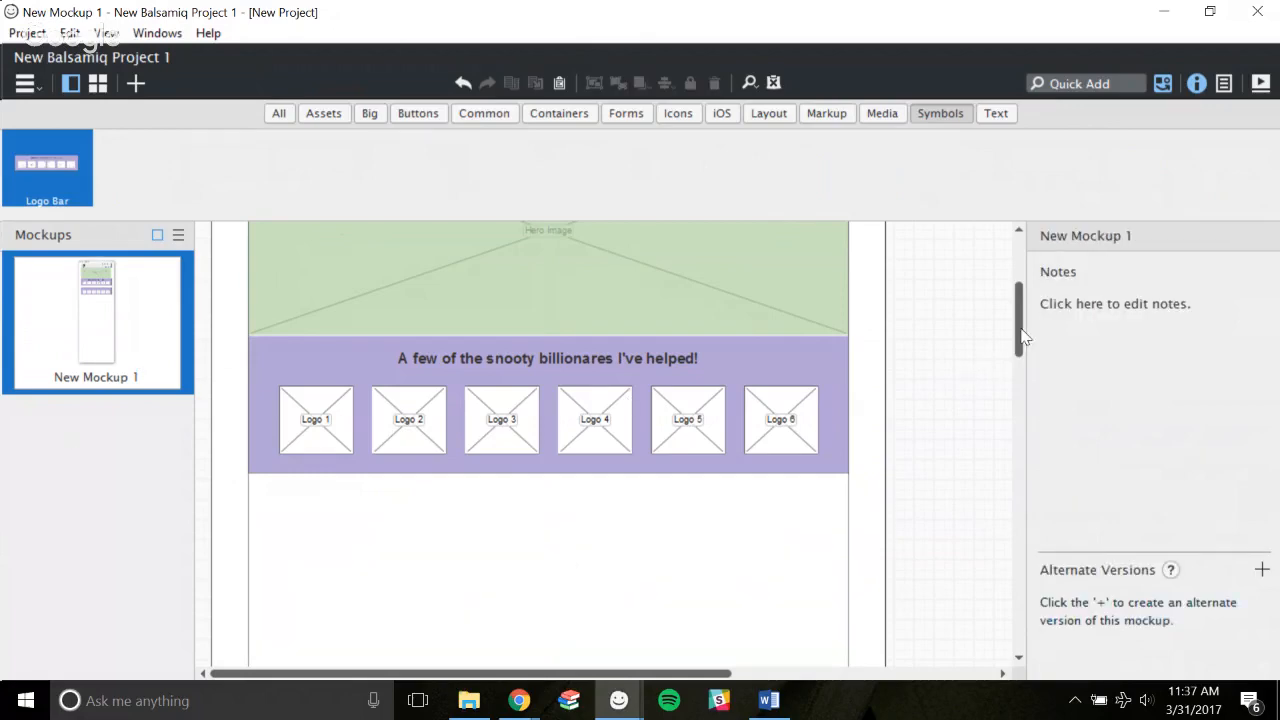
mouse_move(1020, 337)
left_mouse_down()
mouse_move(1016, 288)
mouse_move(1017, 338)
mouse_move(1013, 328)
left_mouse_up()
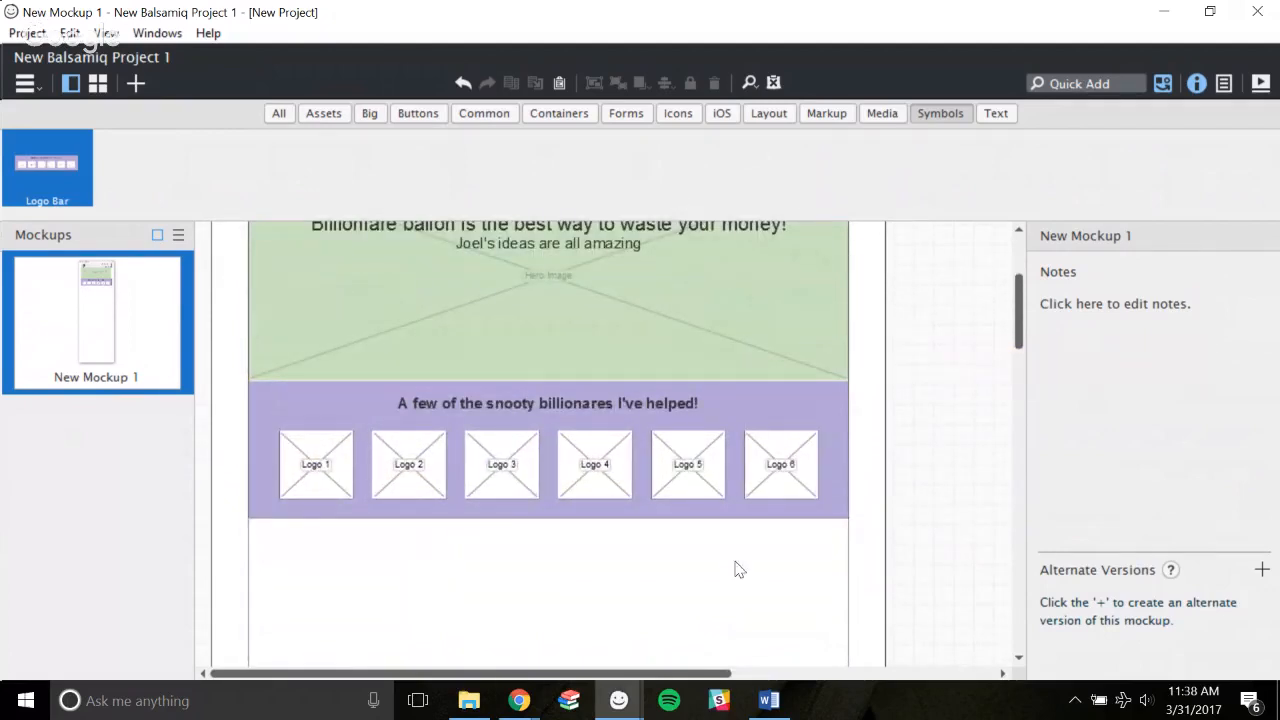
Switch to Chrome and open the Mockups To Go library from the Balsamiq Support page.
left_click(519, 700)
left_click(388, 640)
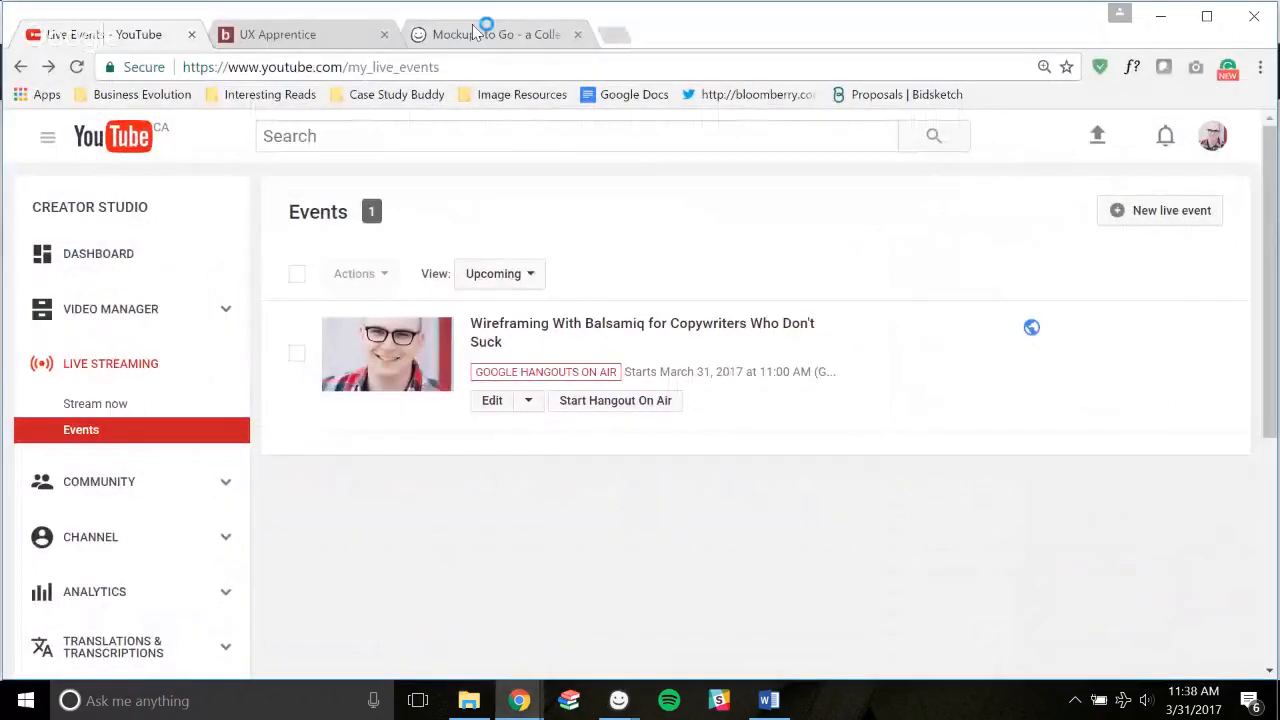
left_click(476, 34)
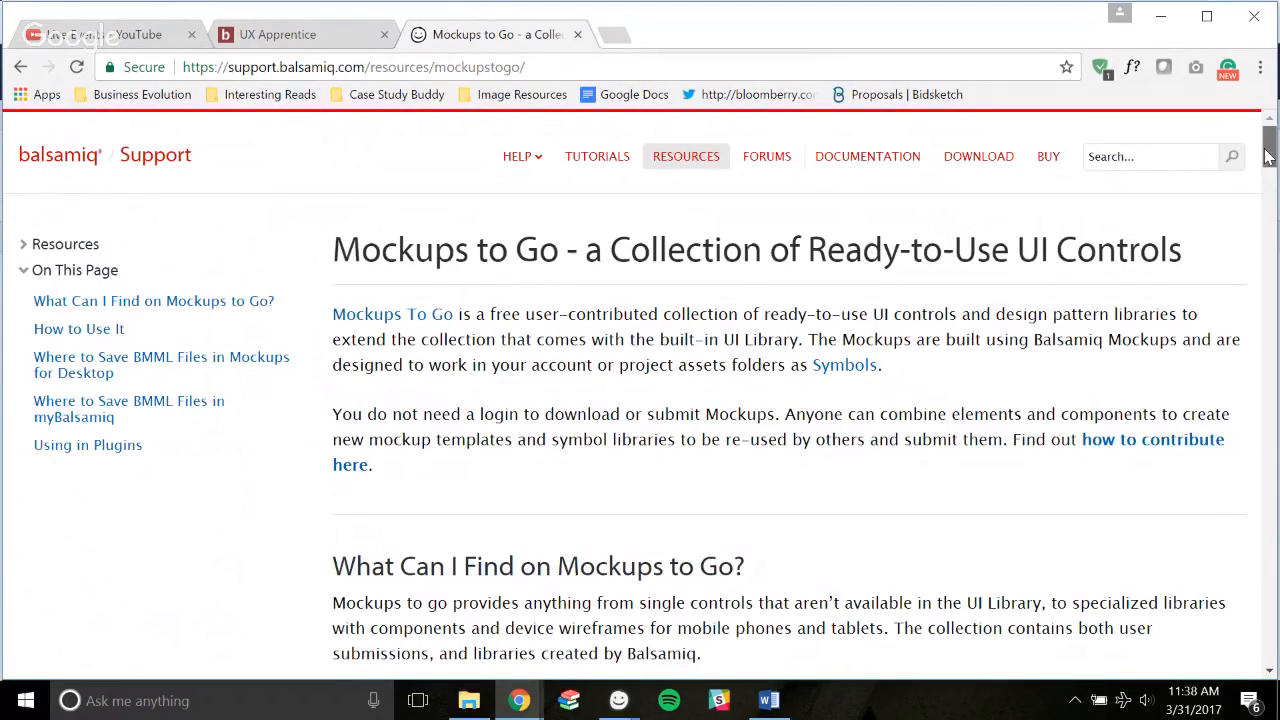
mouse_move(1268, 148)
left_mouse_down()
mouse_move(1266, 210)
mouse_move(1258, 157)
left_mouse_up()
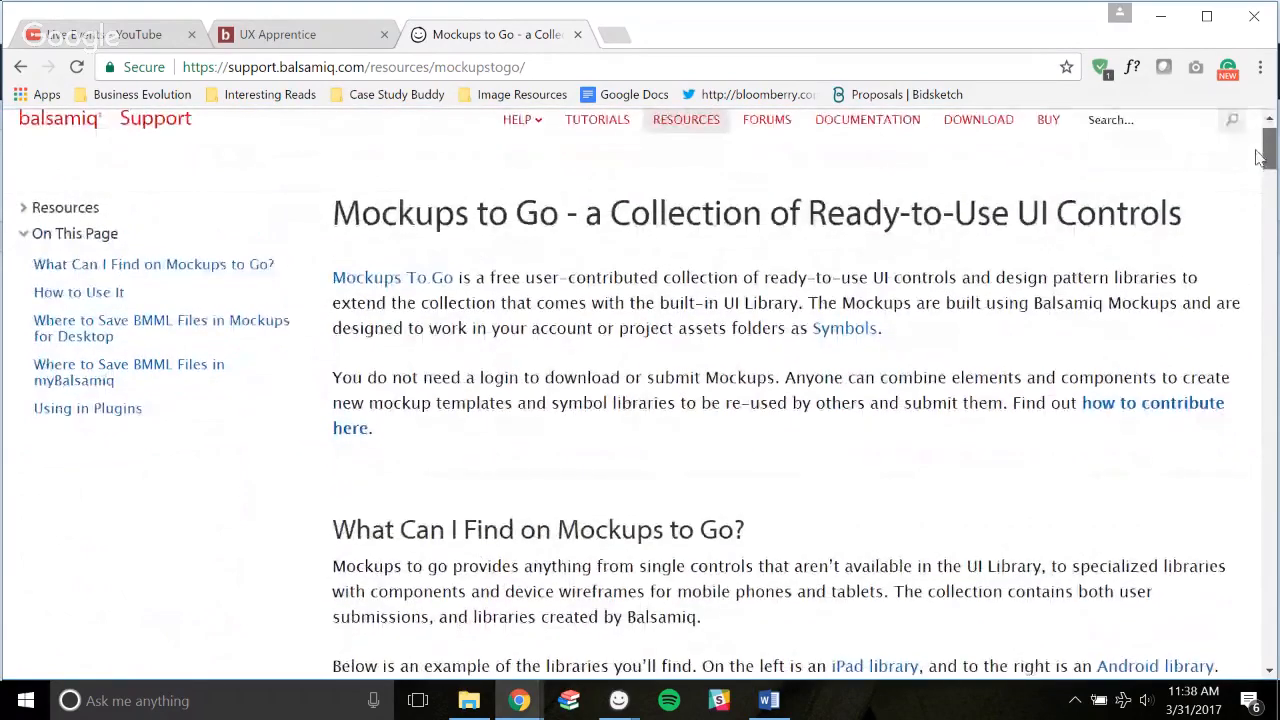
left_click(398, 284)
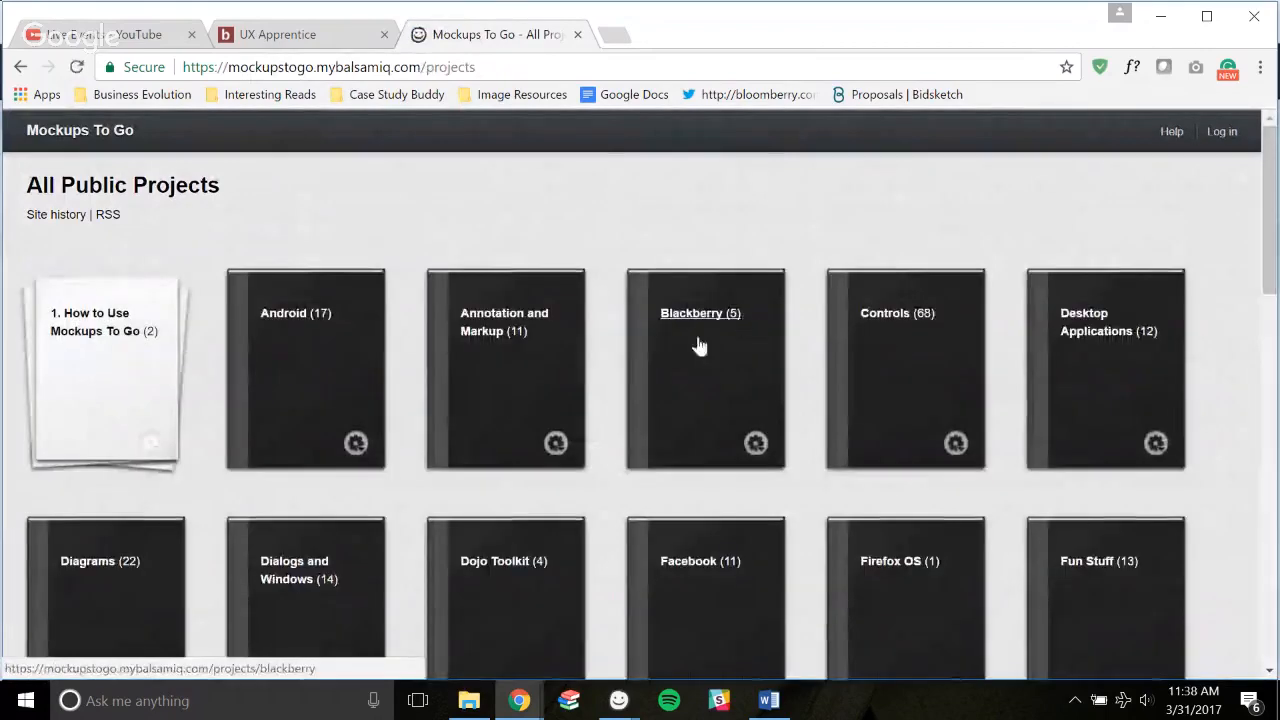
Browse the Controls collection in Mockups To Go and view its Search Forms mockup.
scroll(930, 345, "down", 2)
left_click(906, 232)
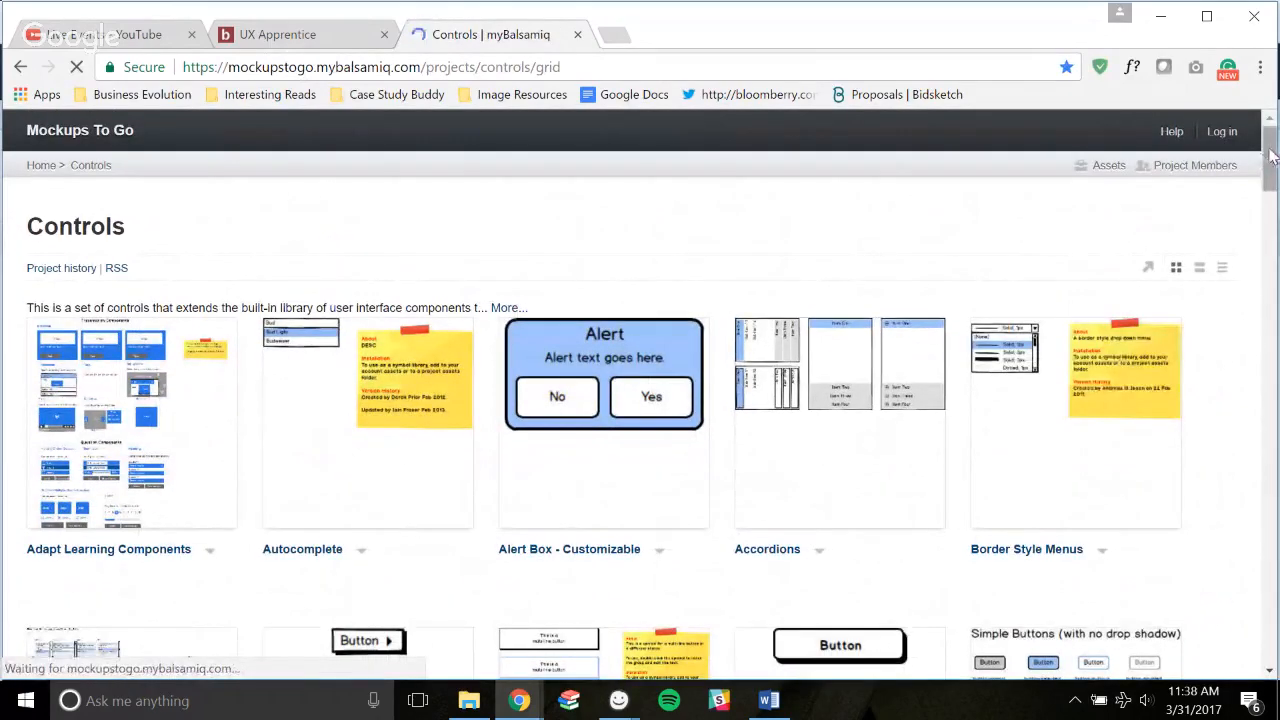
left_click_drag(1265, 150, 1266, 556)
scroll(620, 200, "down", 2)
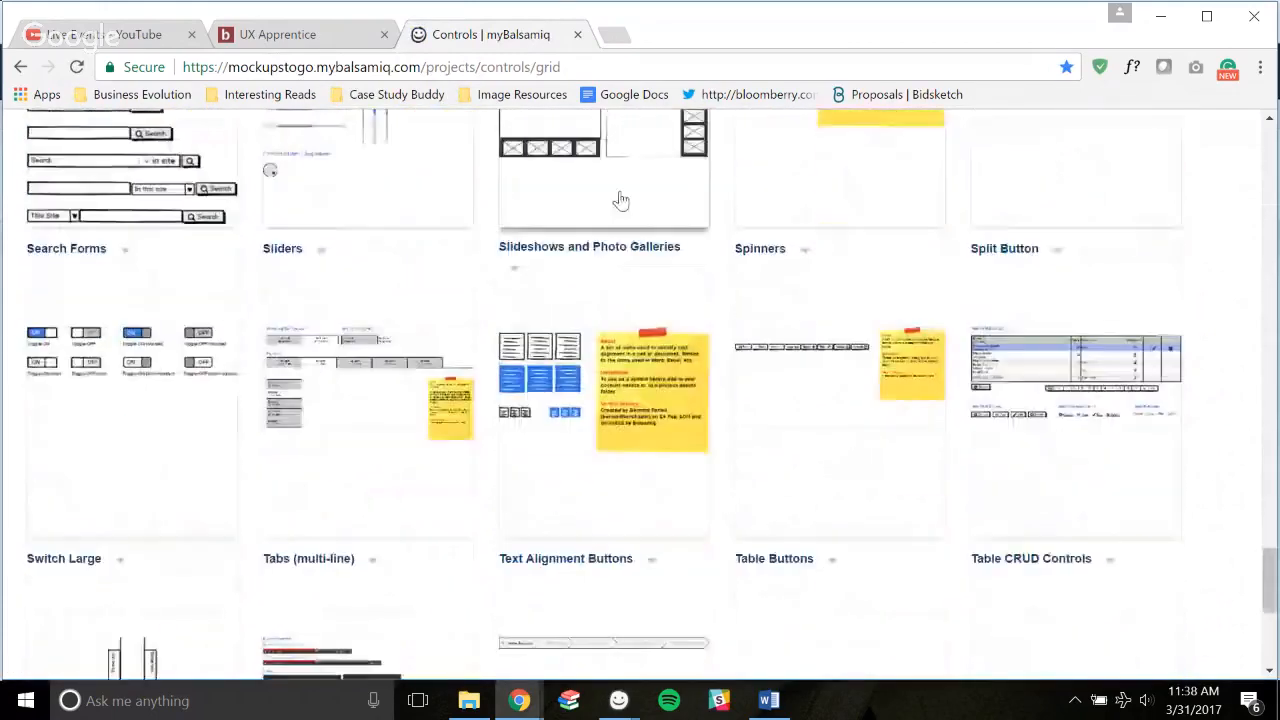
scroll(620, 200, "up", 1)
left_click(112, 268)
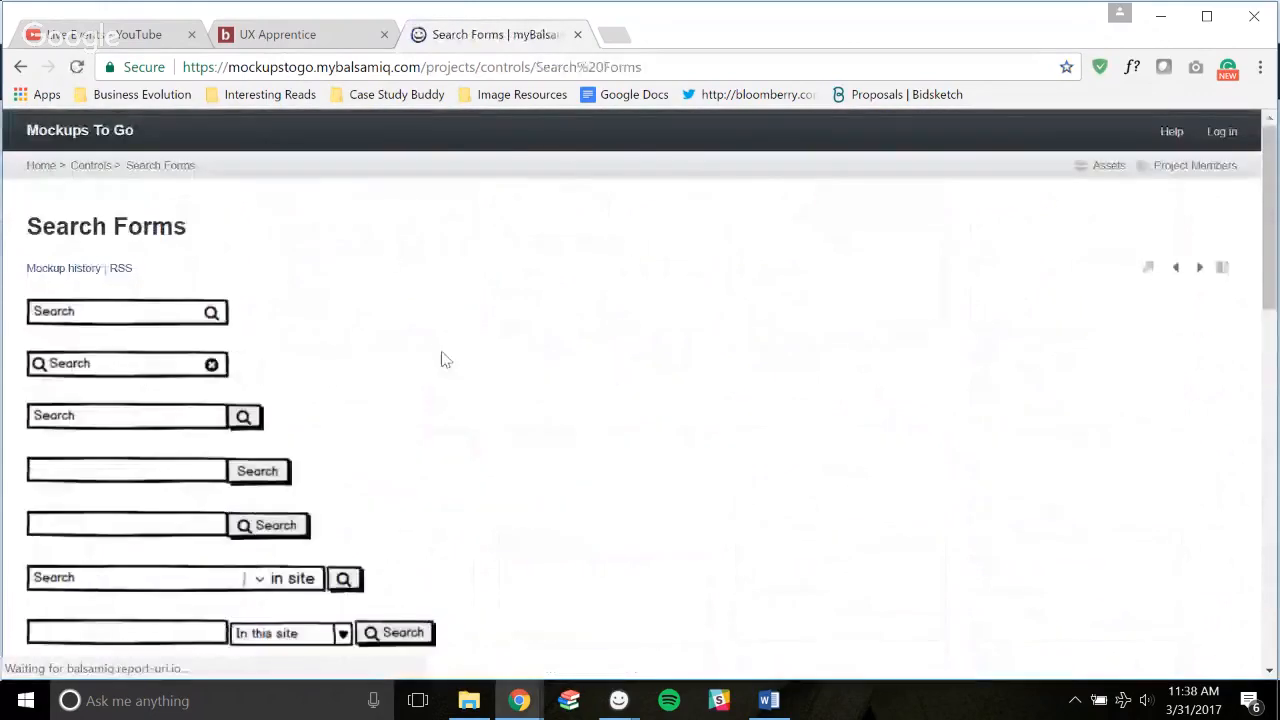
scroll(442, 353, "down", 2)
scroll(339, 346, "up", 1)
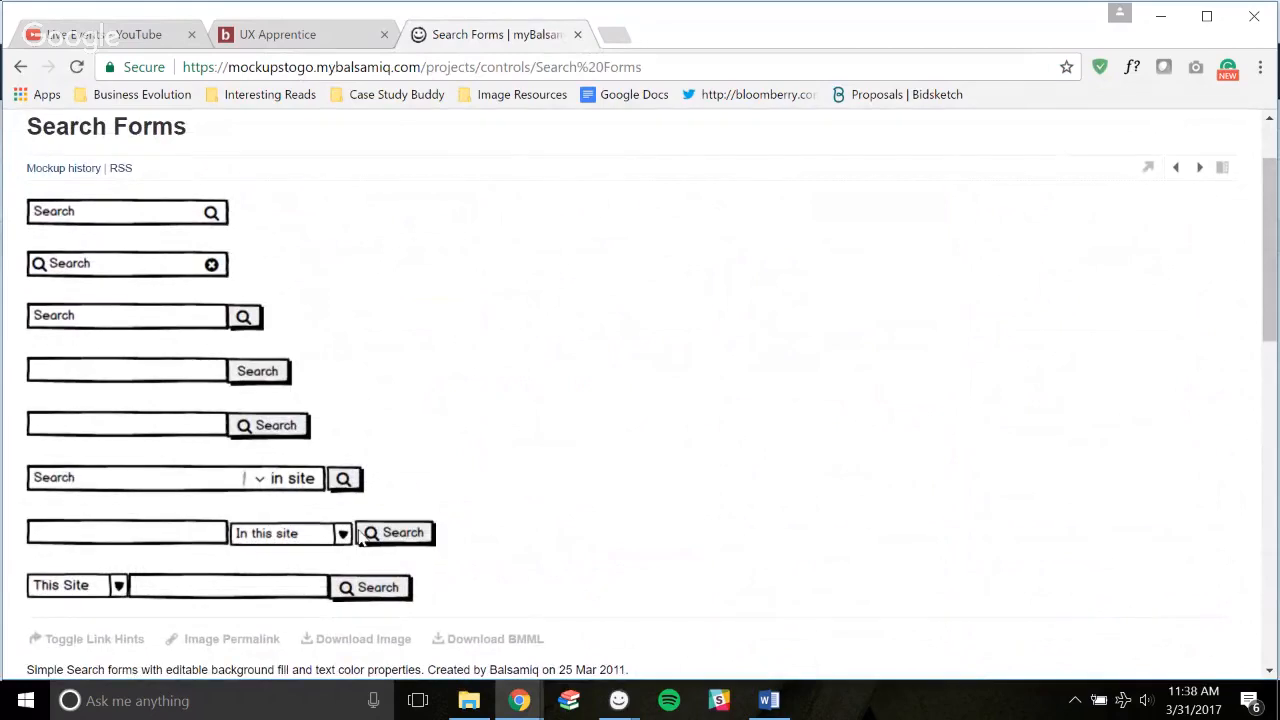
Return to the Controls collection and look through the other available control mockups.
left_click(20, 66)
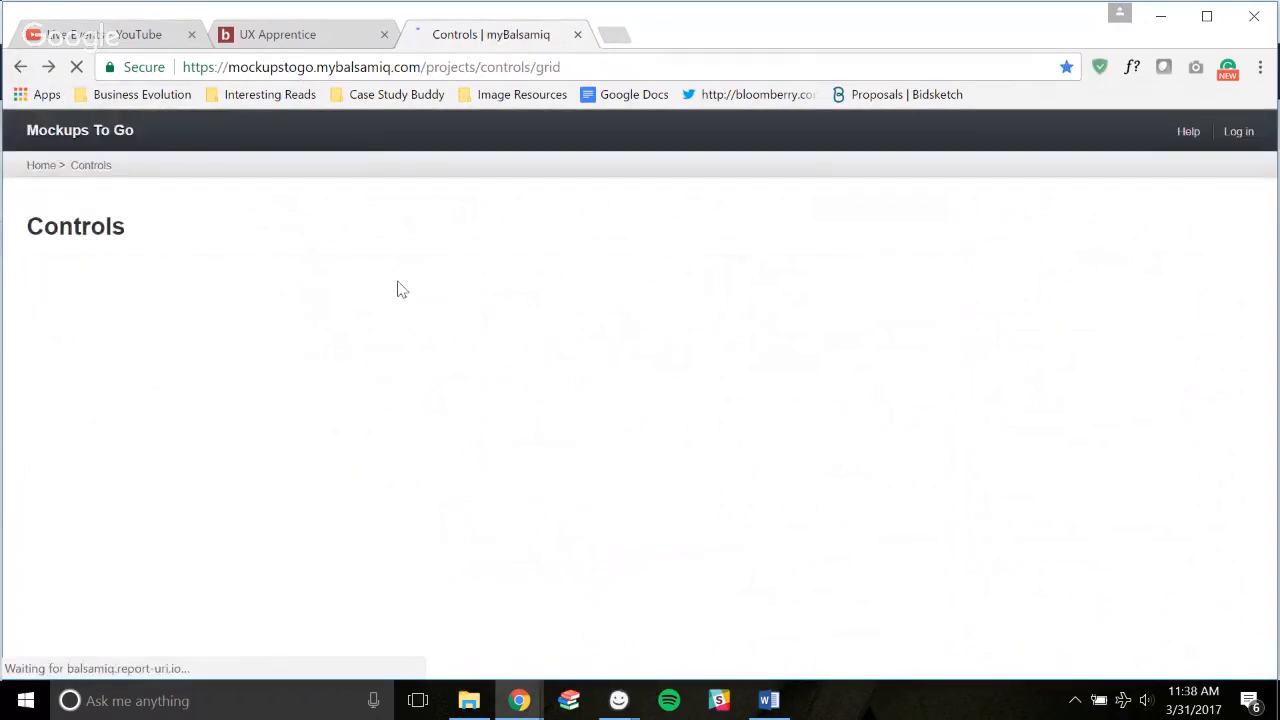
scroll(594, 303, "down", 10)
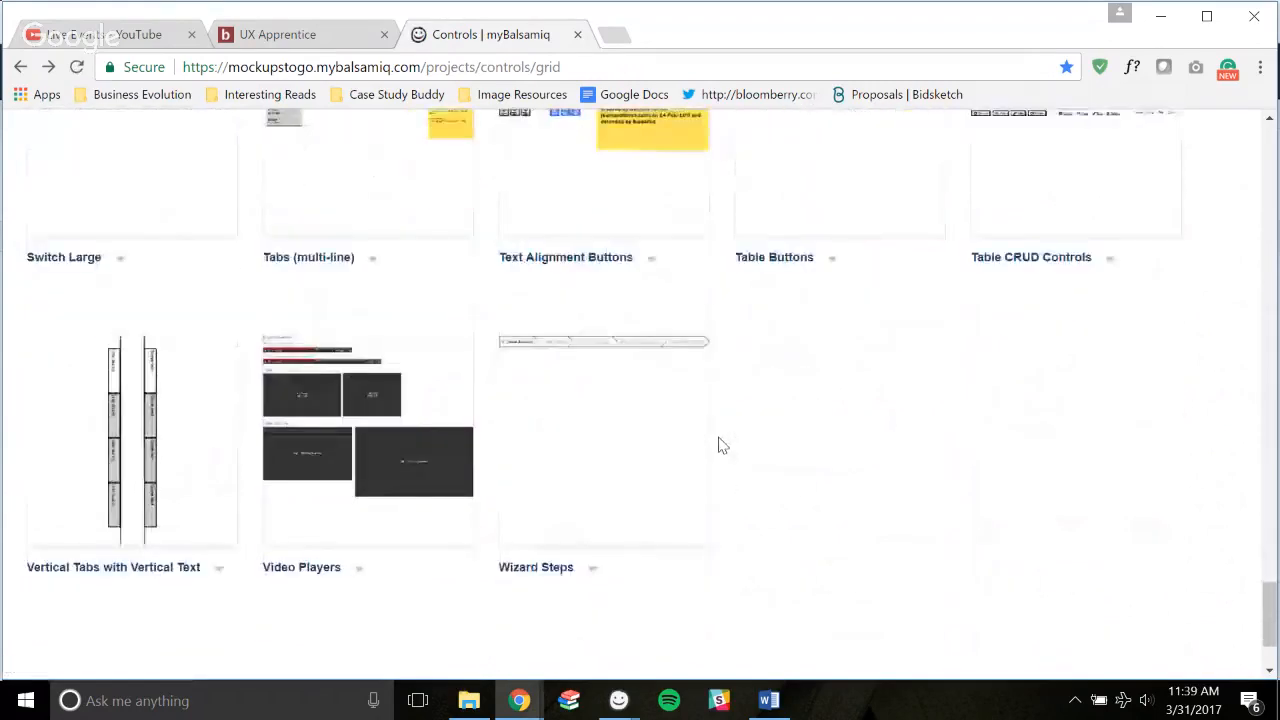
scroll(557, 528, "up", 10)
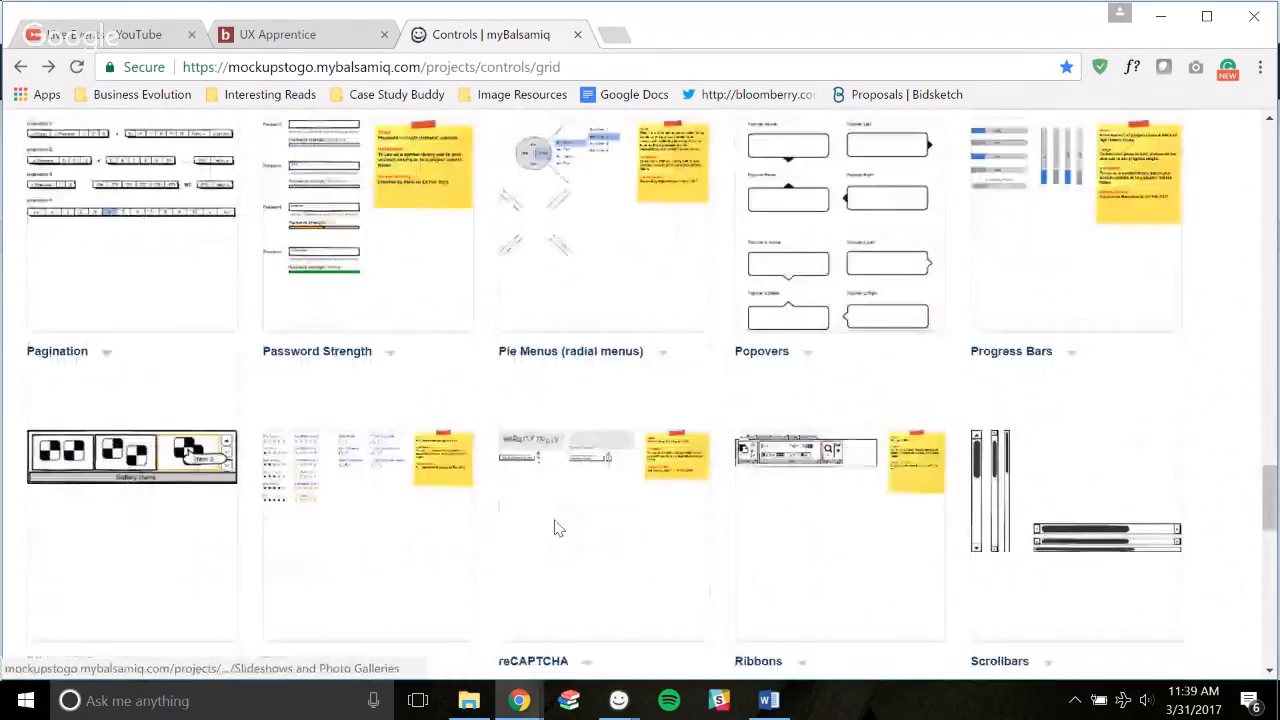
scroll(557, 528, "up", 15)
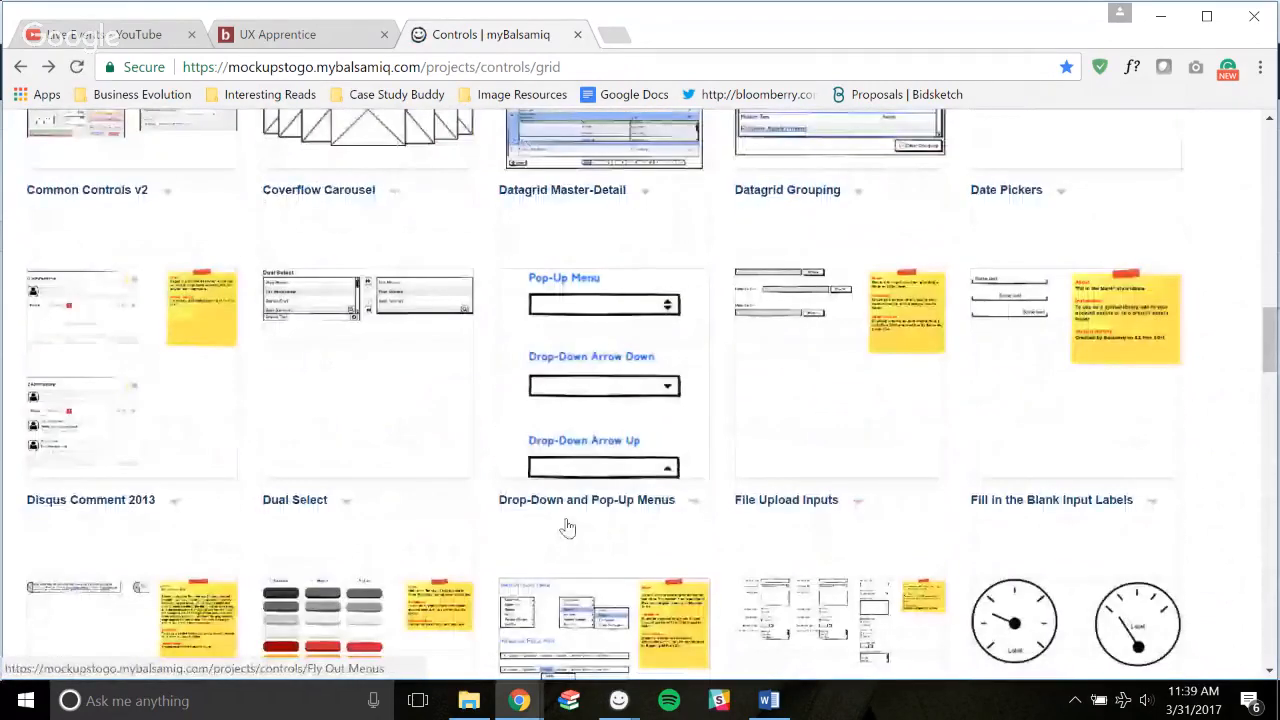
scroll(567, 528, "up", 10)
Switch back to New Mockup 1 in Balsamiq and review the project's save options and the page layout.
mouse_move(619, 700)
left_click(738, 640)
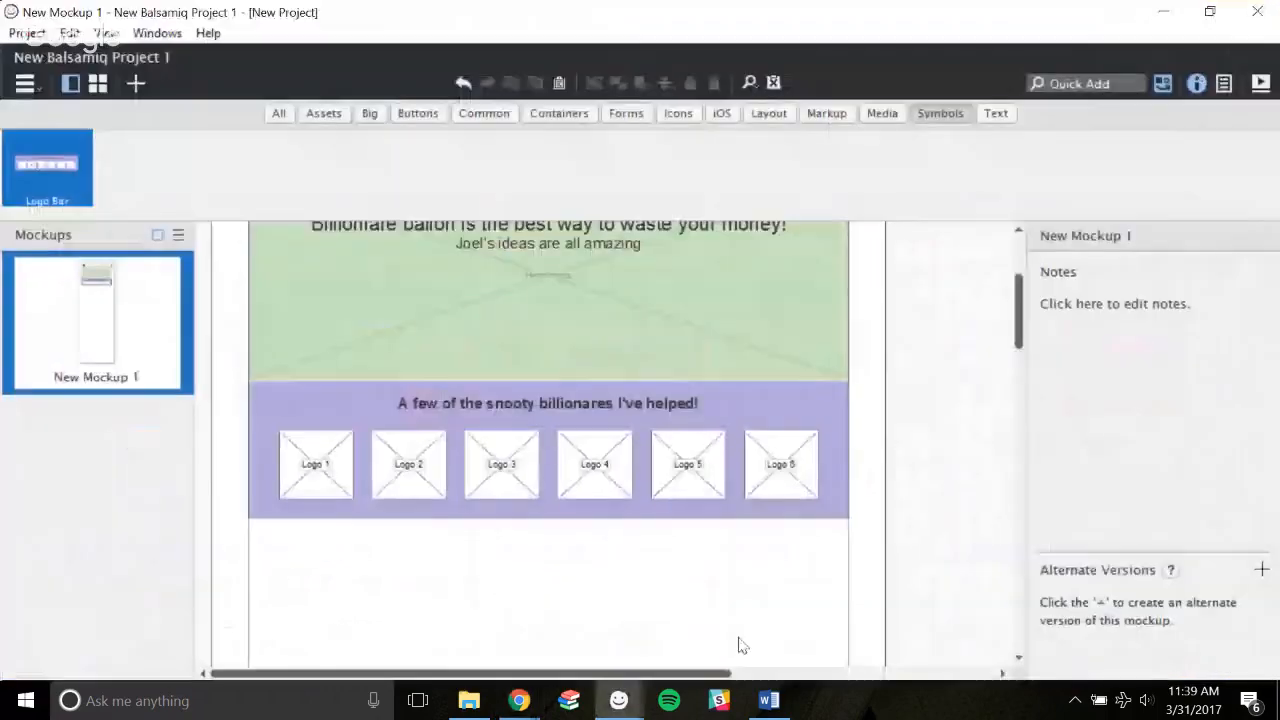
left_click_drag(1019, 303, 1016, 243)
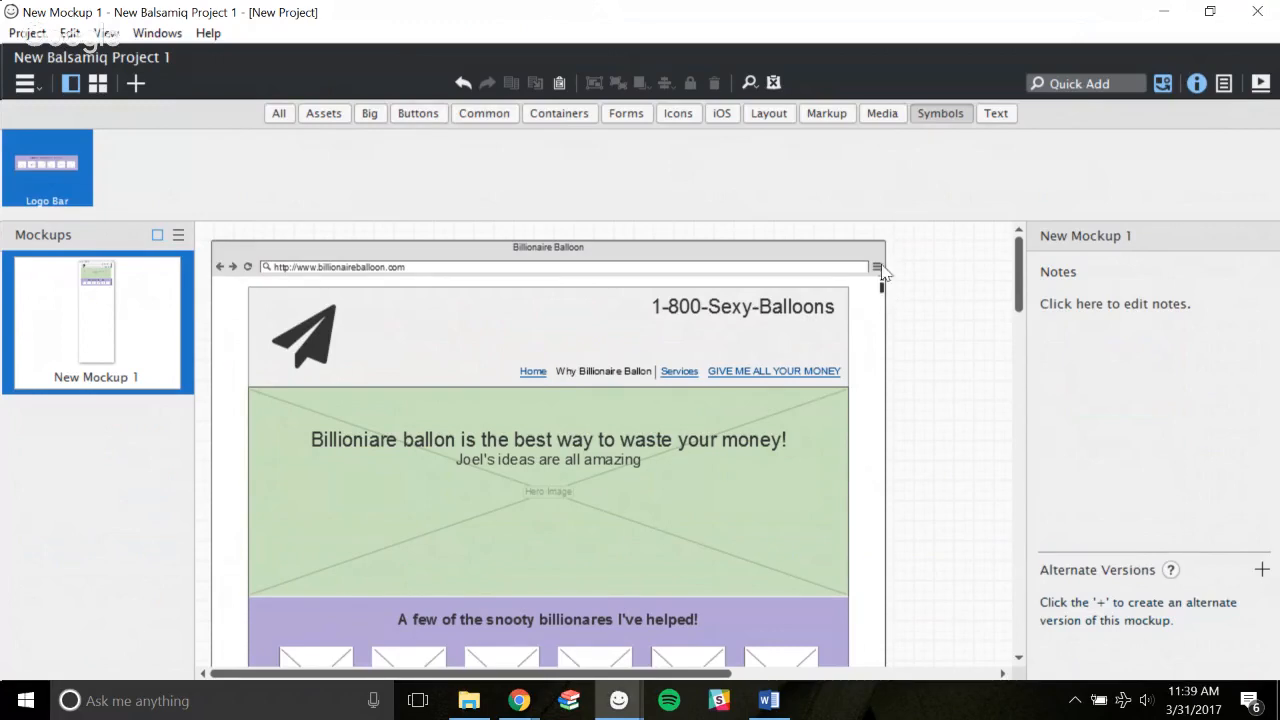
left_click(28, 33)
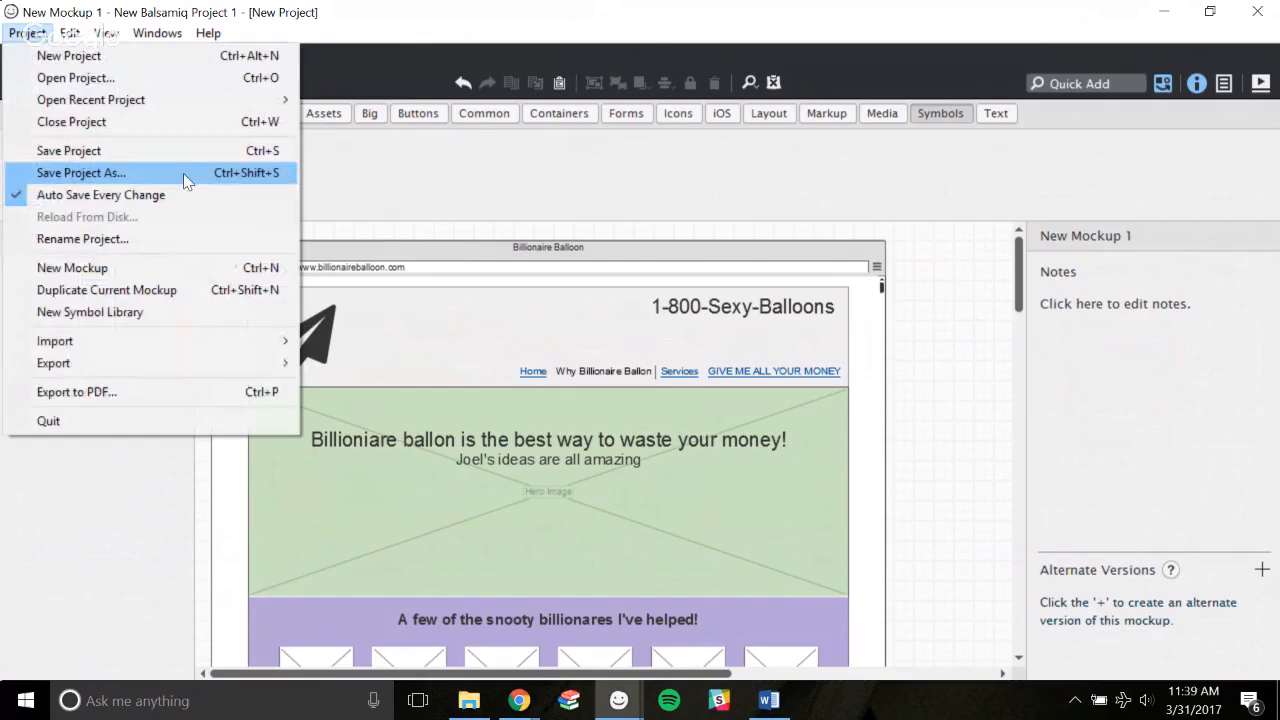
left_click(947, 306)
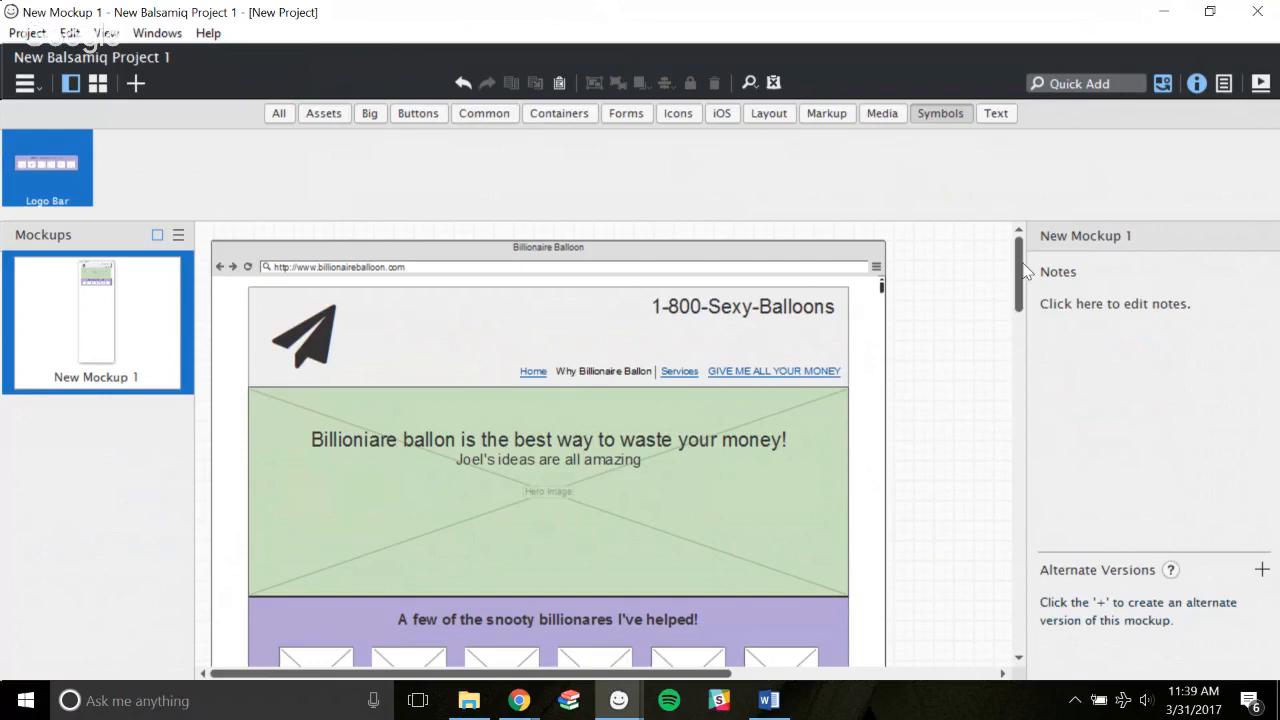
left_click_drag(1029, 271, 1010, 360)
scroll(1009, 349, "up", 1)
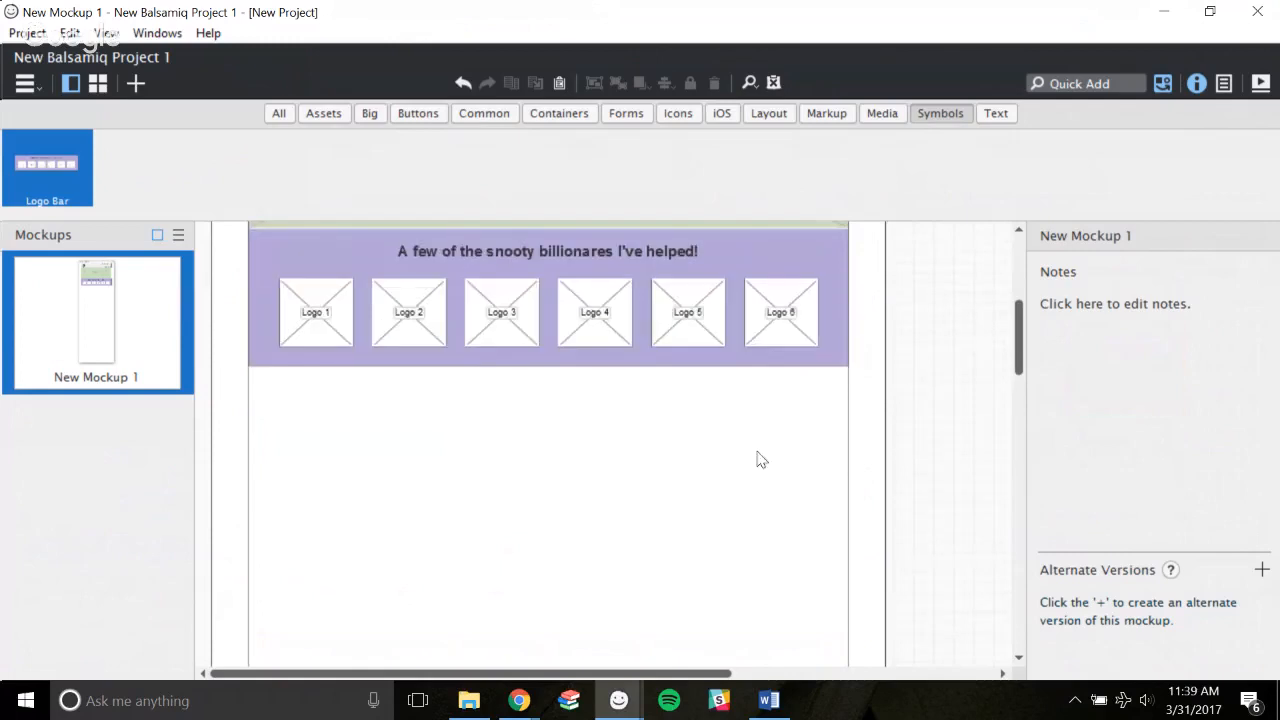
Look at the Altura Home Page Copy mockup in the other Balsamiq window for reference and return to New Mockup 1.
mouse_move(619, 700)
left_click(590, 641)
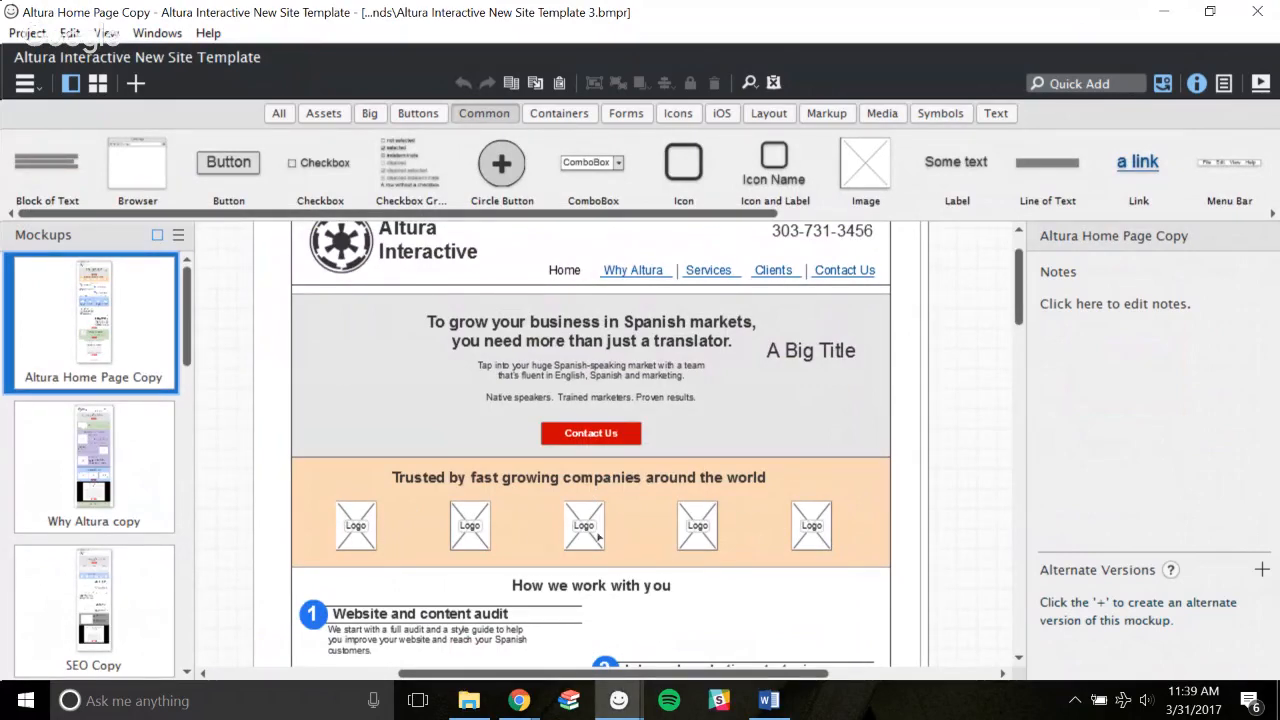
left_click(619, 699)
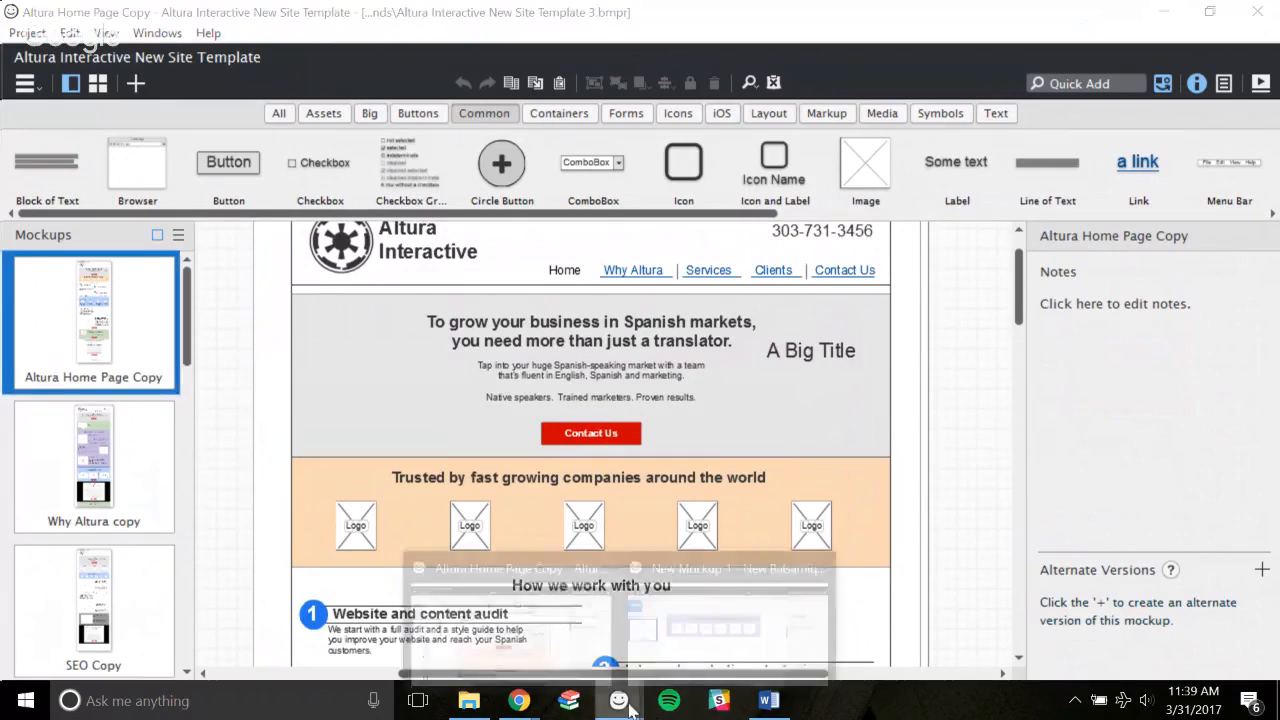
left_click(731, 662)
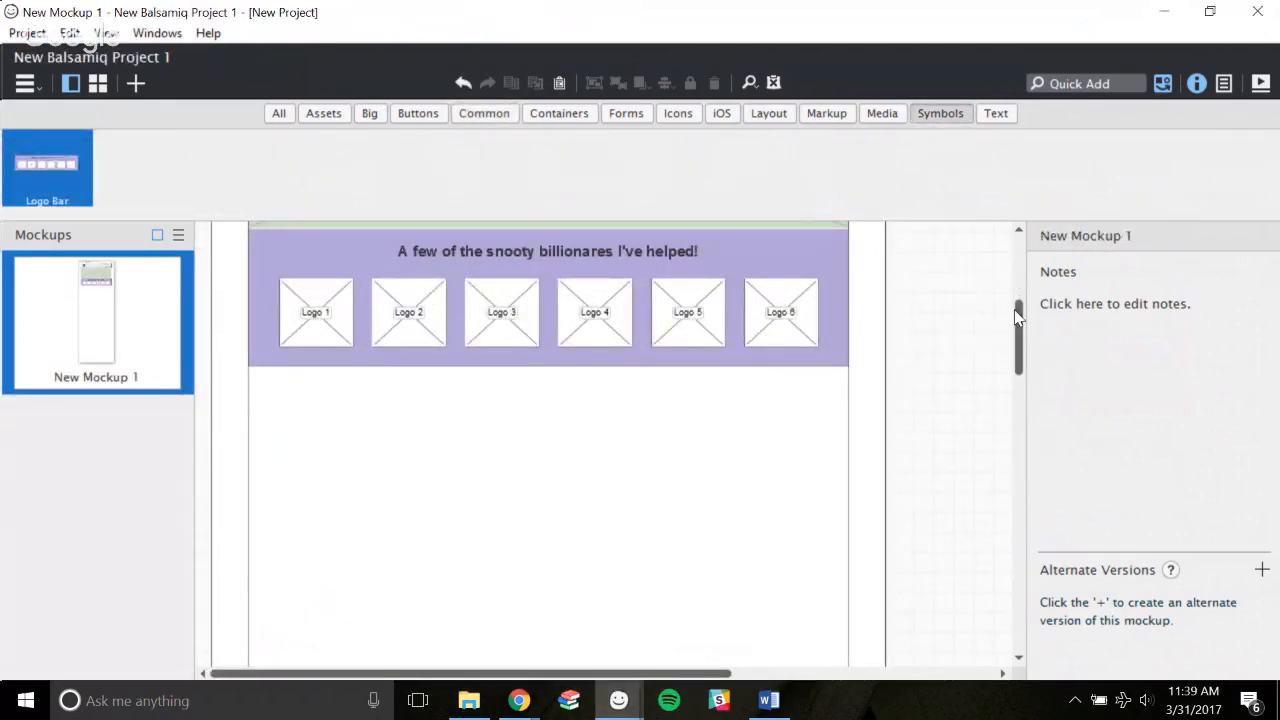
Add a Button control to the hero section below the subheading and enlarge it to about 181 × 58.
left_click_drag(1018, 318, 1018, 245)
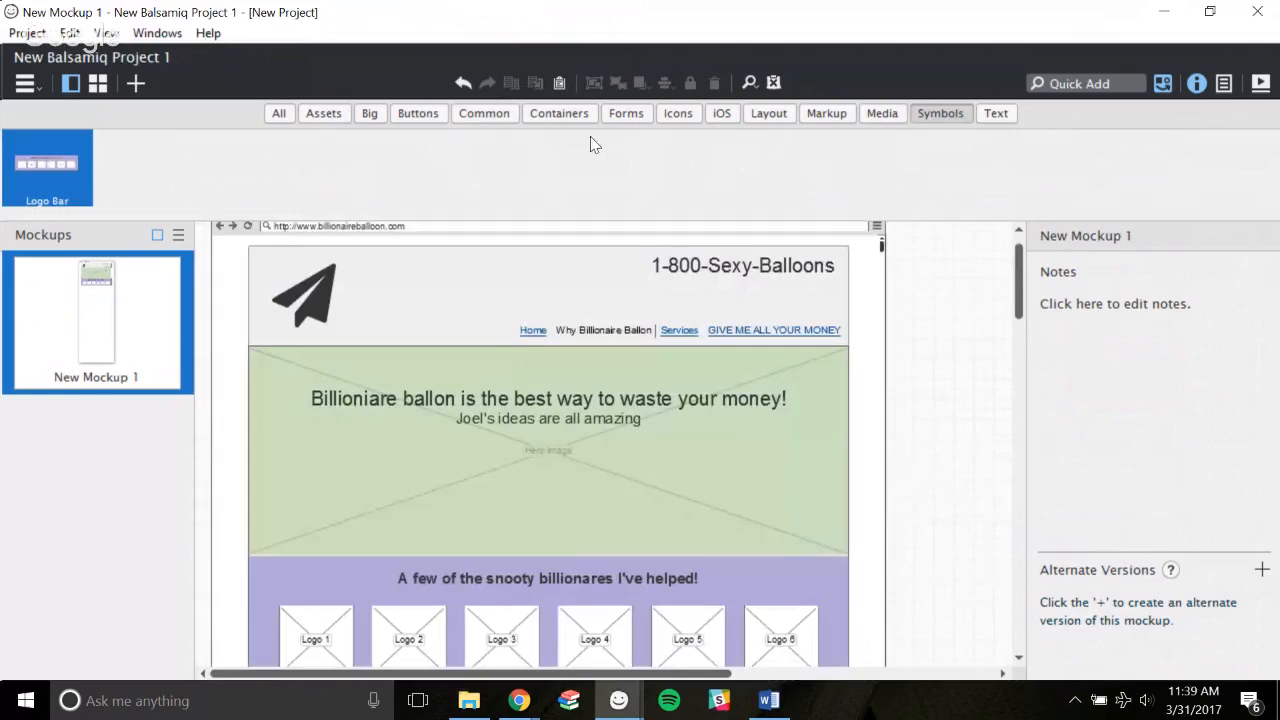
left_click(412, 116)
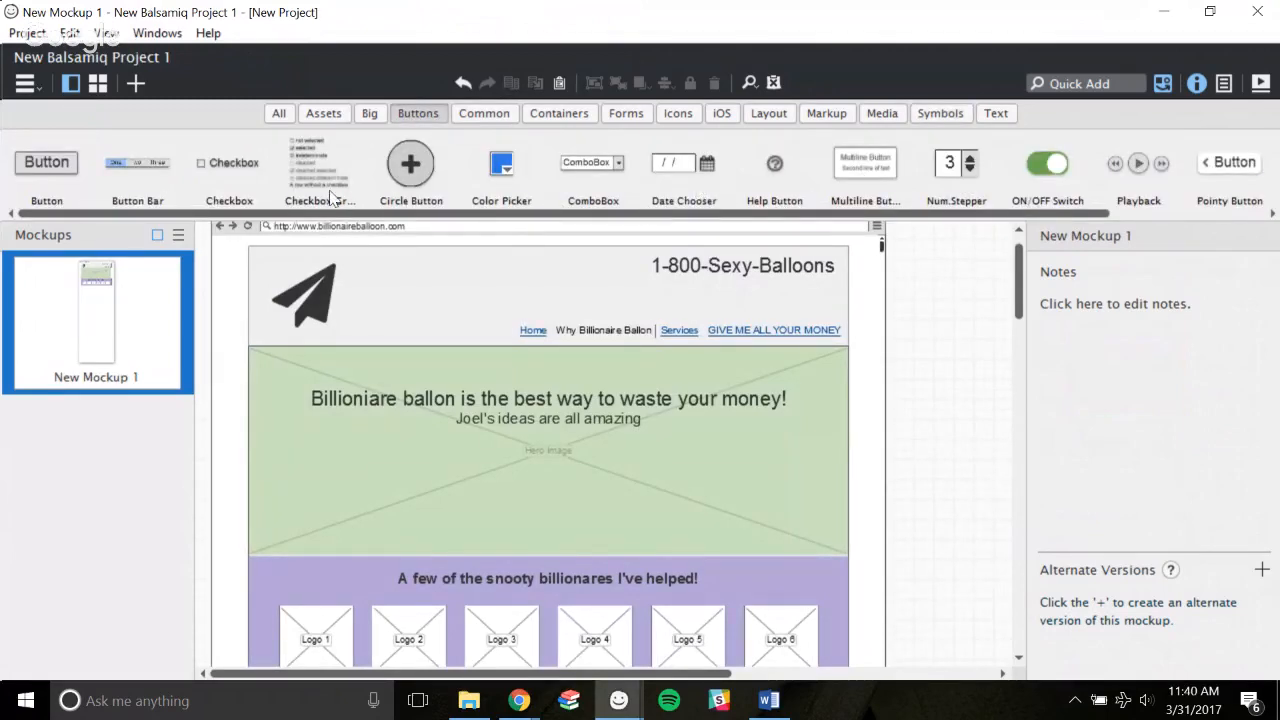
left_click_drag(41, 171, 533, 494)
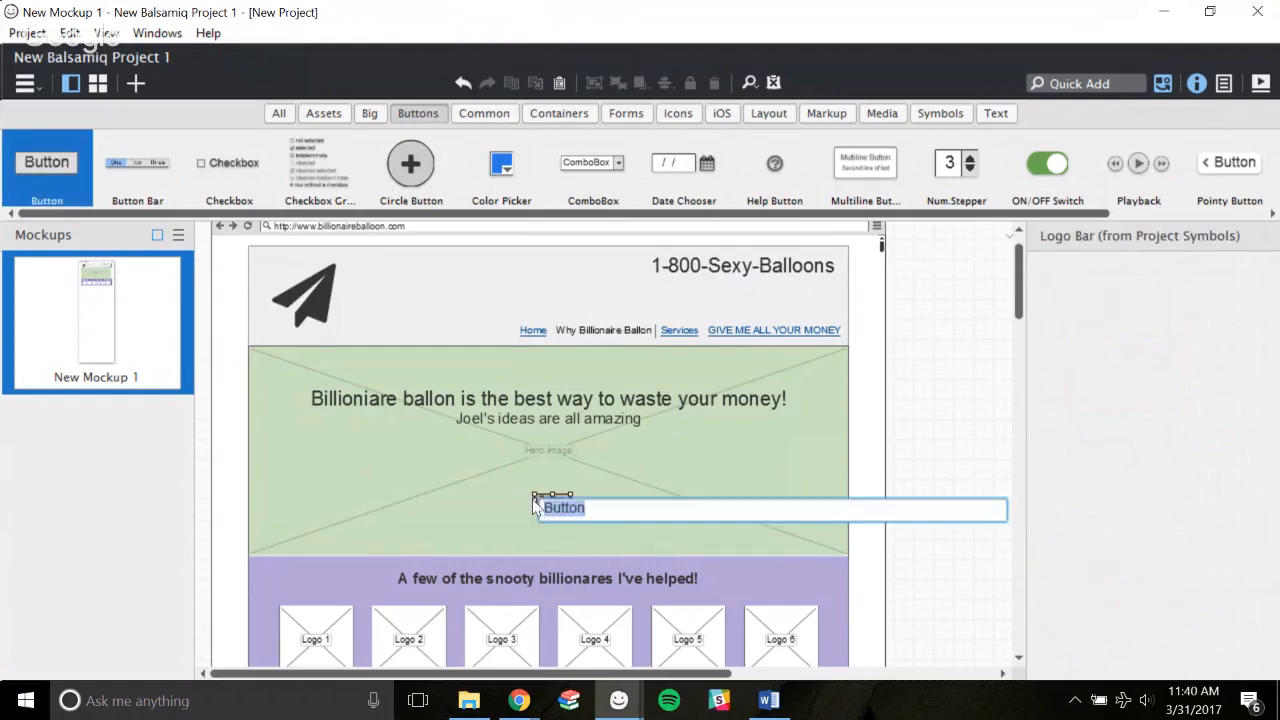
key("Return")
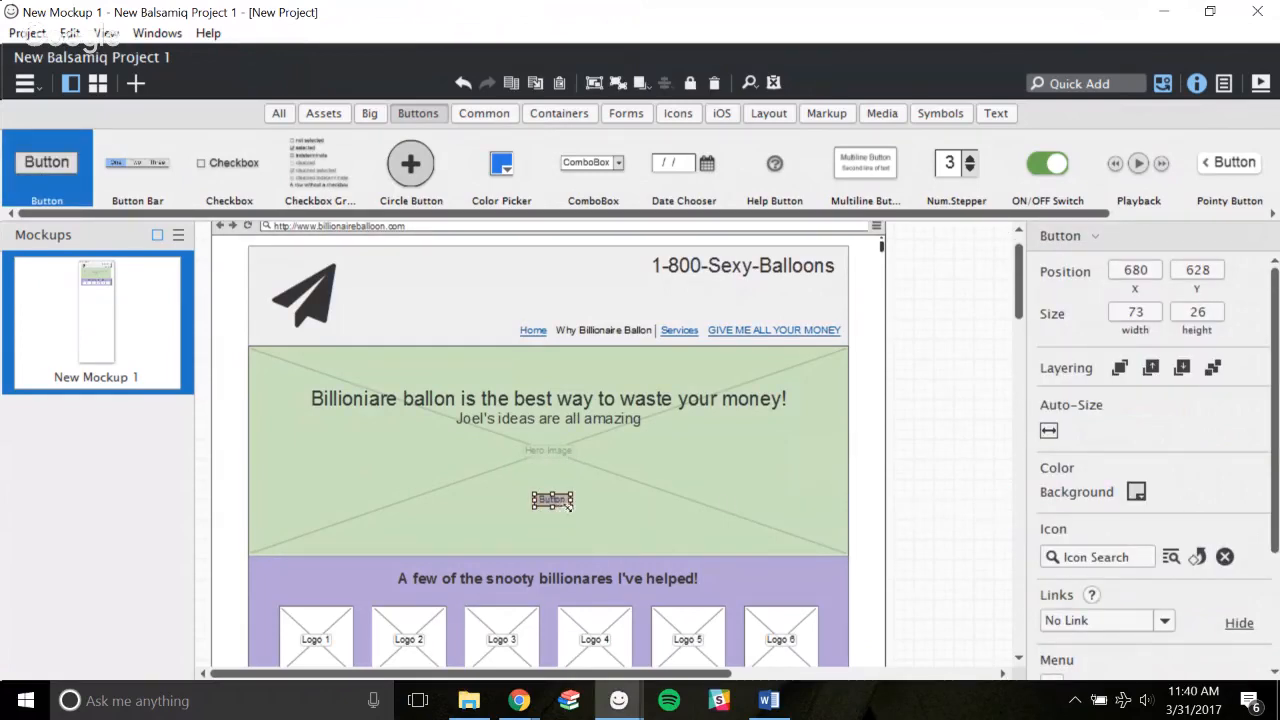
left_click_drag(572, 507, 627, 522)
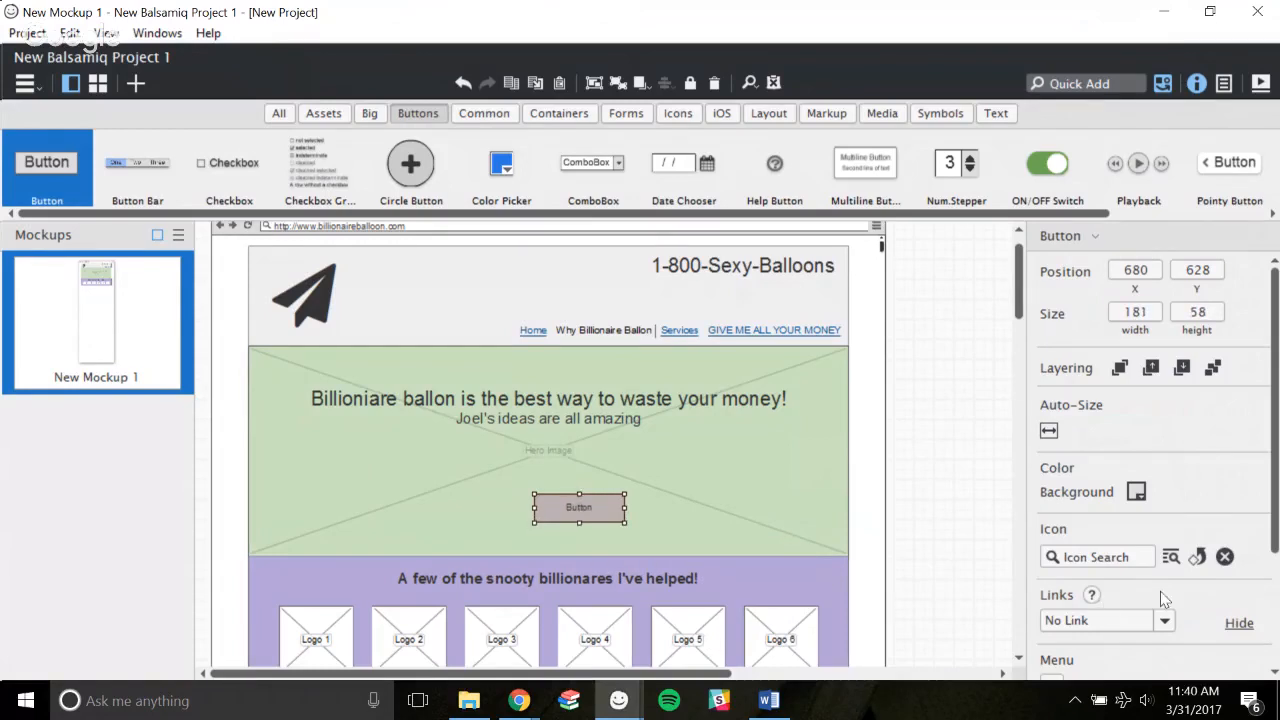
Label the hero button "Take my money, you glorious beast!", enlarge it to about 349 × 76 and centre it under the subheading.
scroll(1160, 591, "down", 3)
scroll(1120, 615, "up", 2)
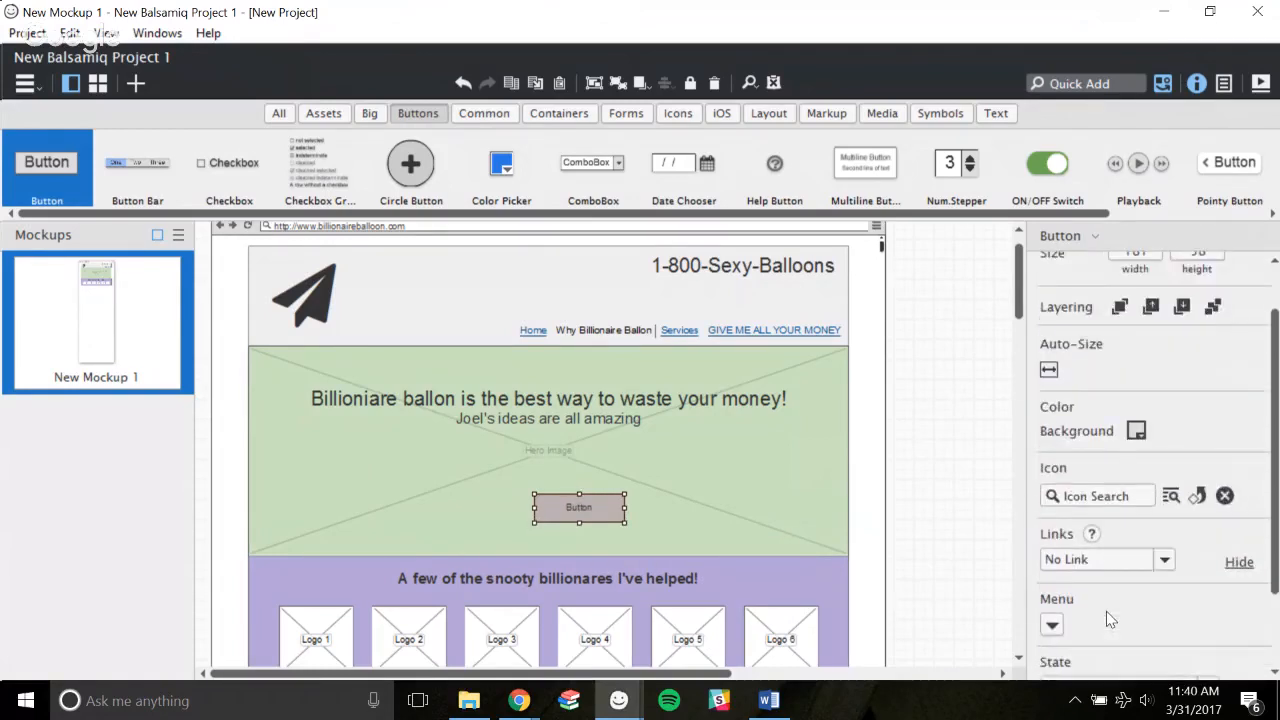
scroll(1106, 611, "up", 2)
scroll(585, 528, "up", 1)
double_click(585, 528)
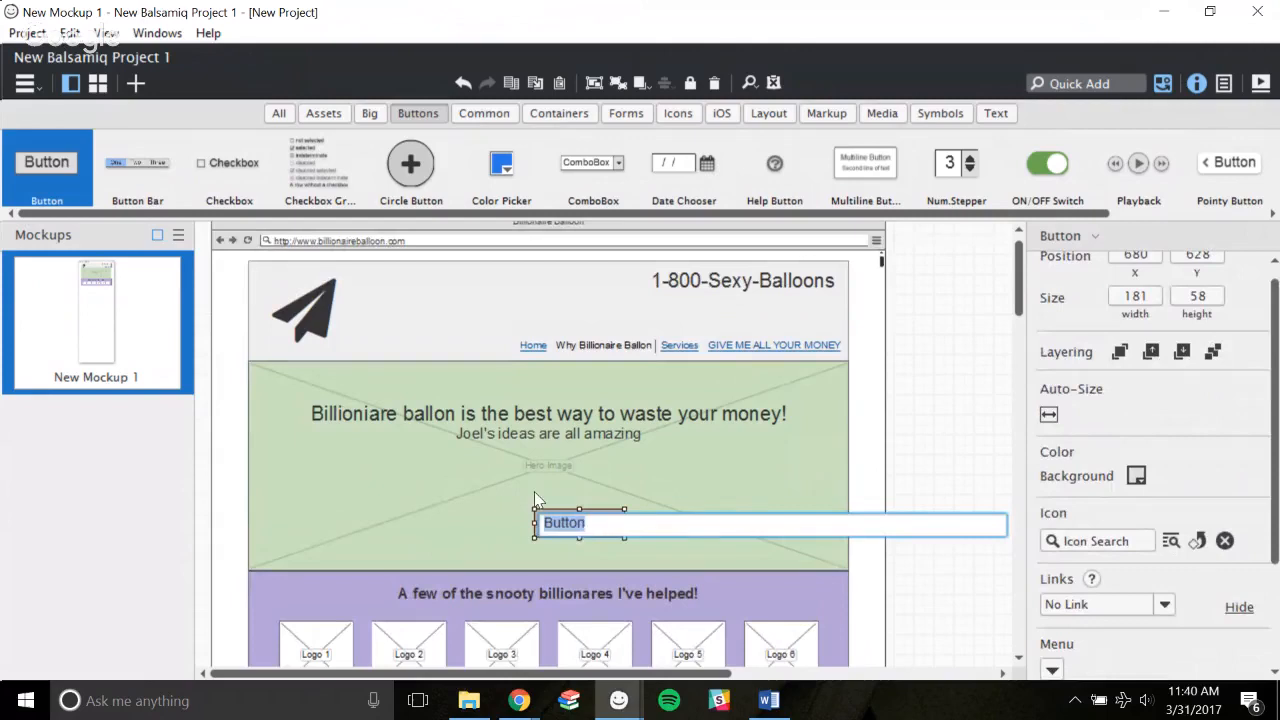
key("BackSpace")
type("Take")
key("BackSpace")
key("BackSpace")
type("Take my money, you ")
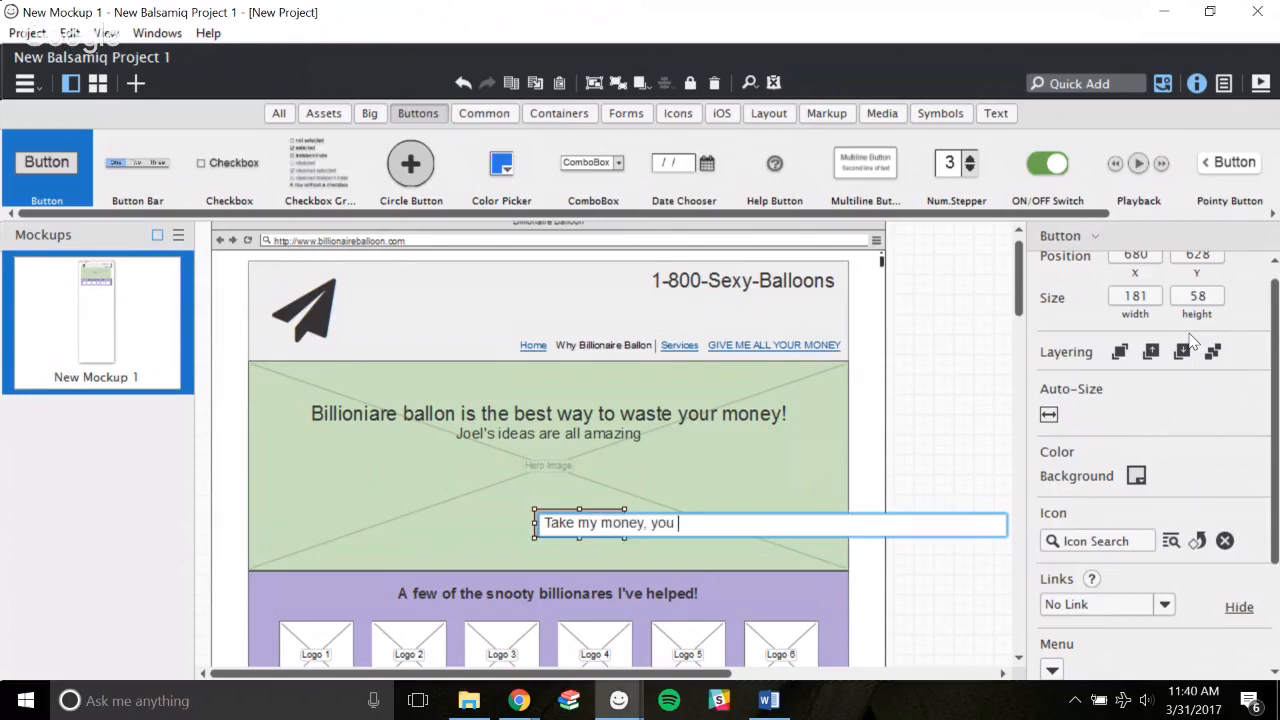
type("glorious beast!")
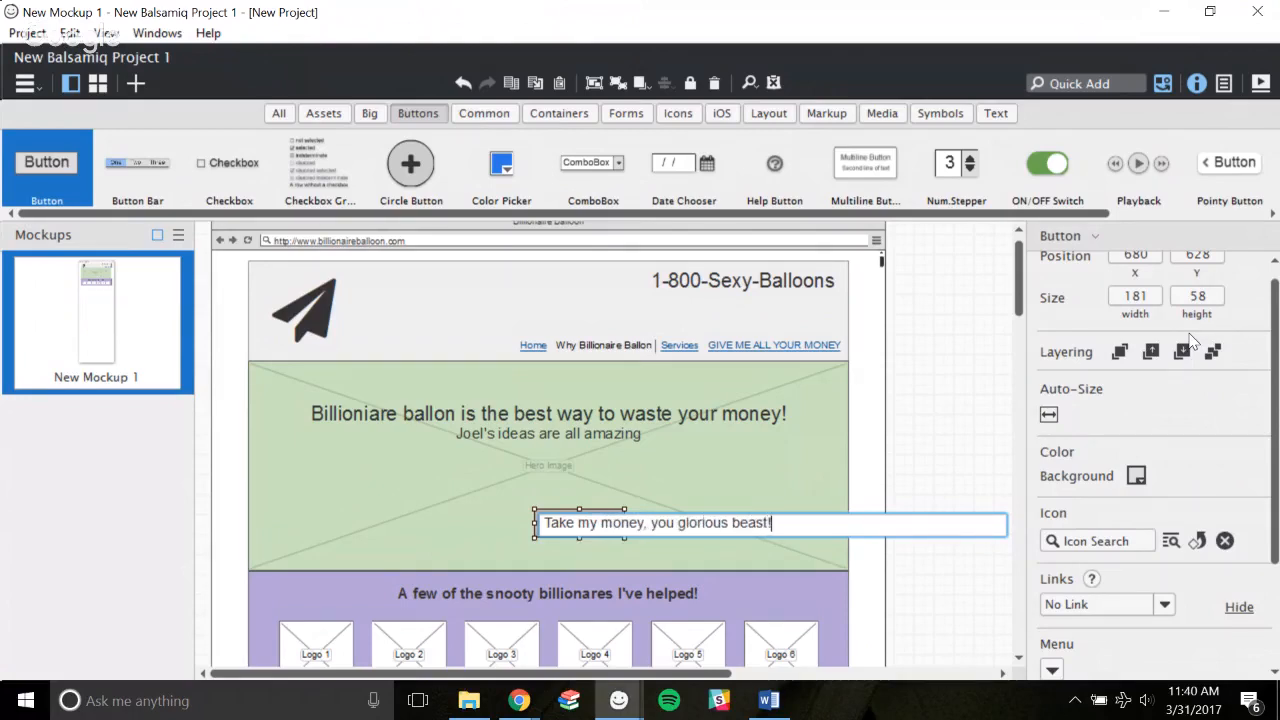
key("Return")
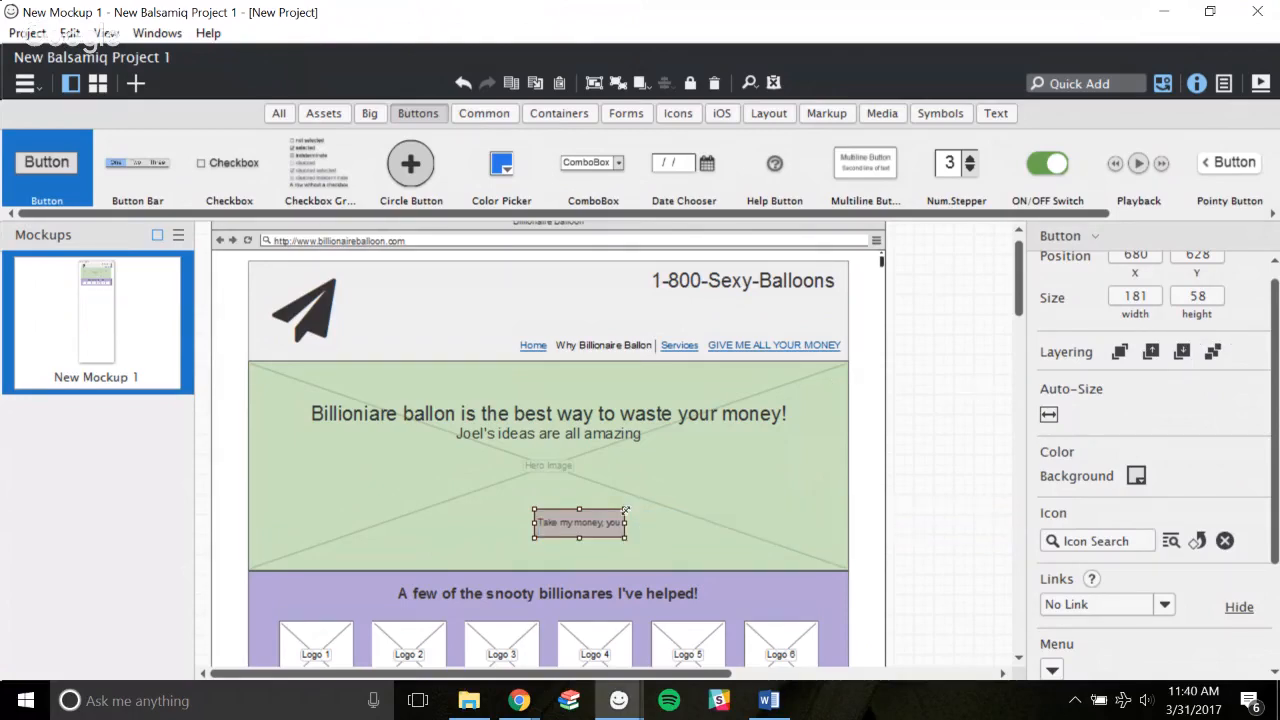
left_click_drag(625, 511, 593, 536)
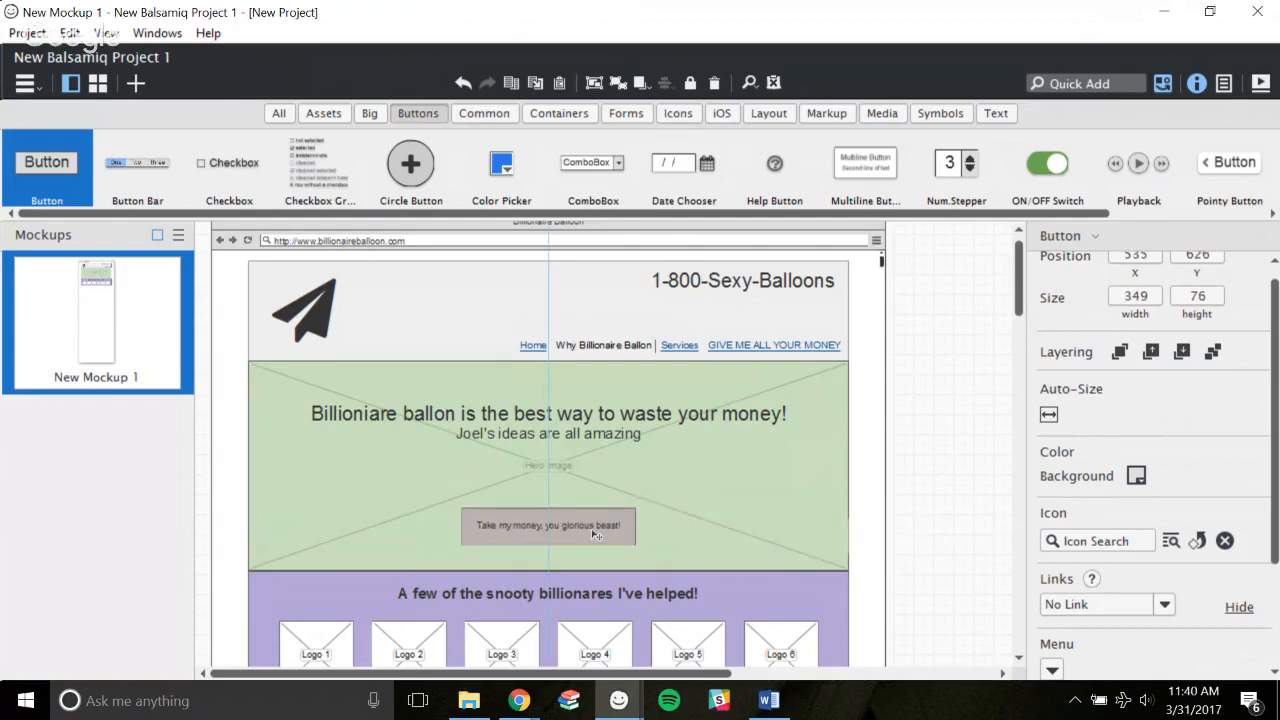
left_click(1135, 484)
left_click(961, 428)
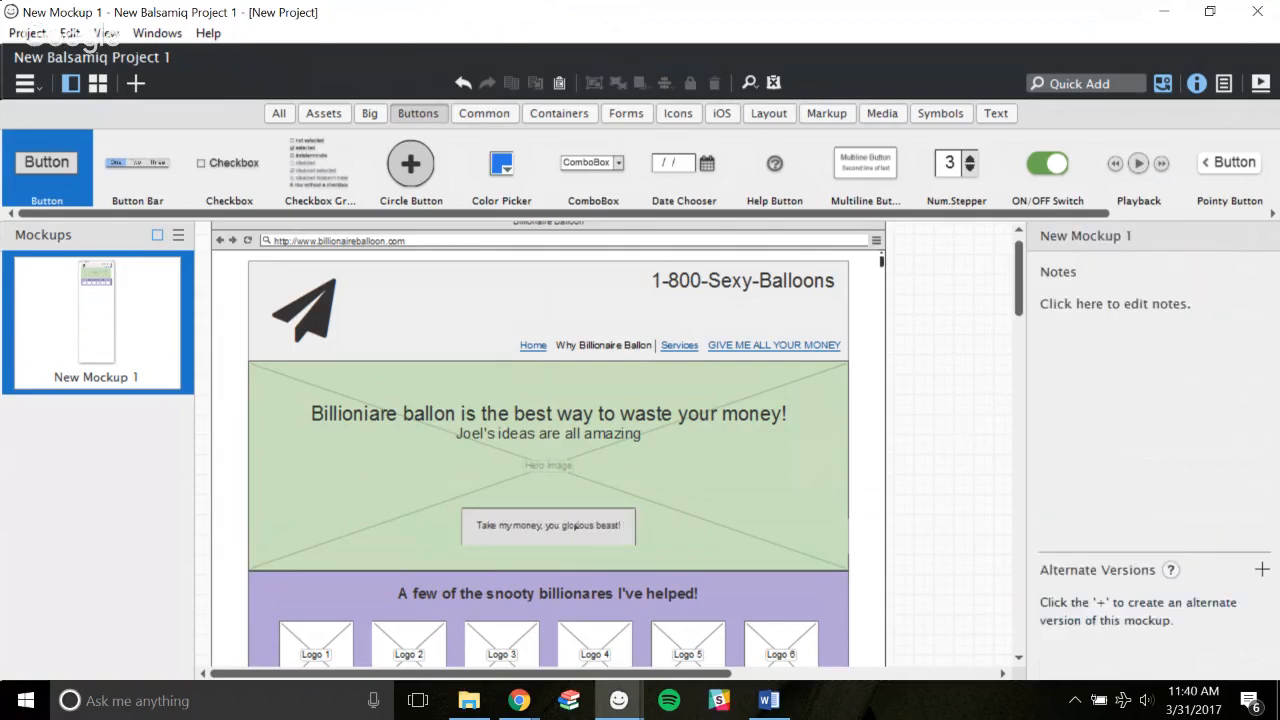
left_click(575, 527)
left_click(966, 437)
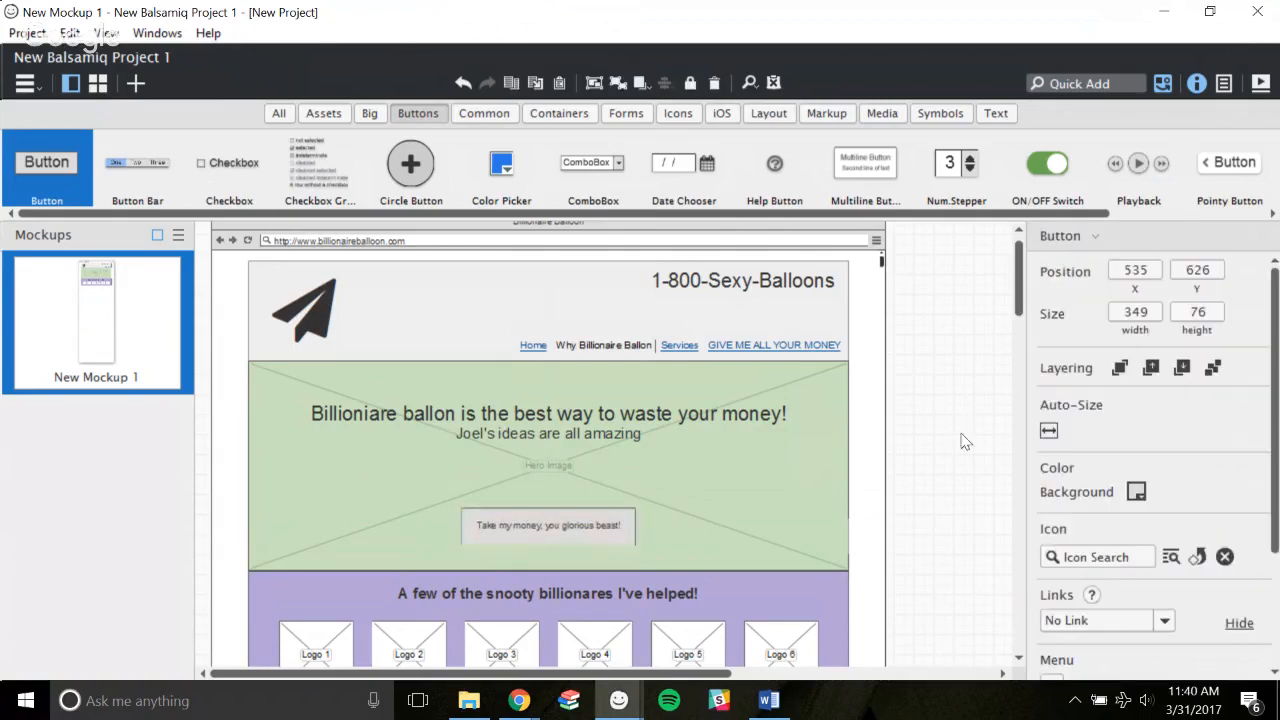
Hide the properties inspector and bring it back by opening the hero button's properties.
left_click(1196, 84)
left_click(538, 533)
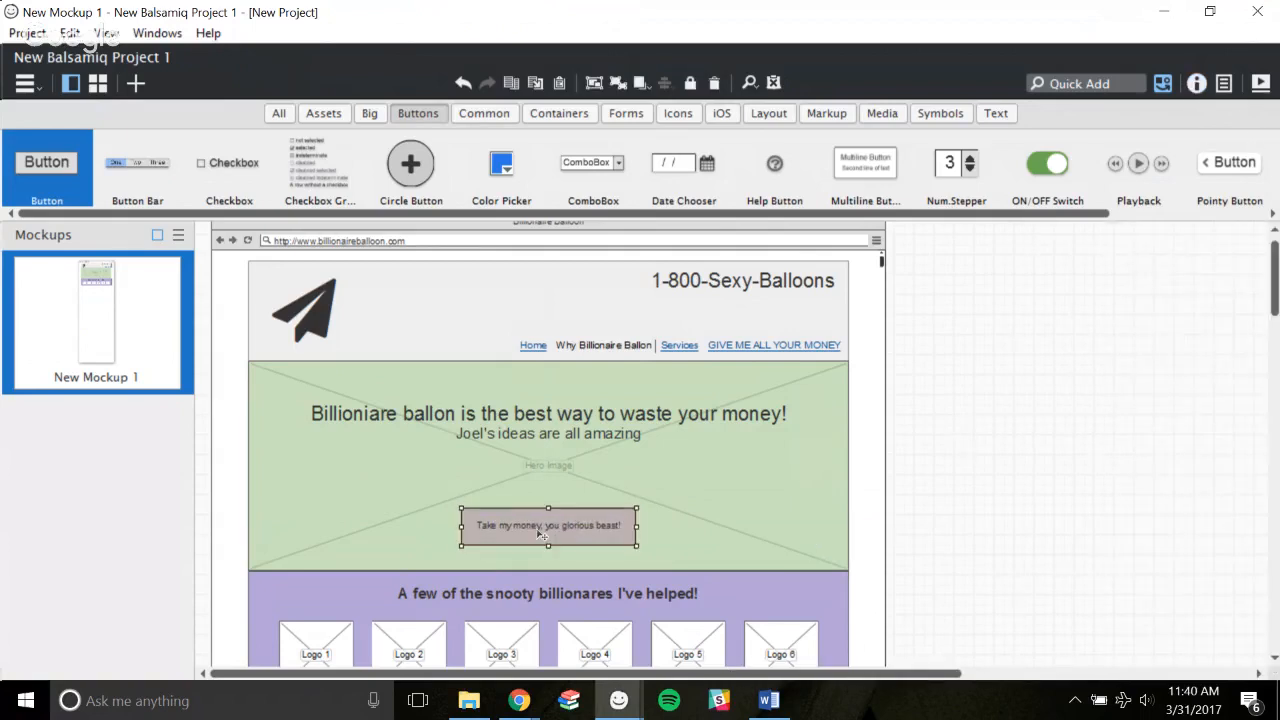
right_click(538, 533)
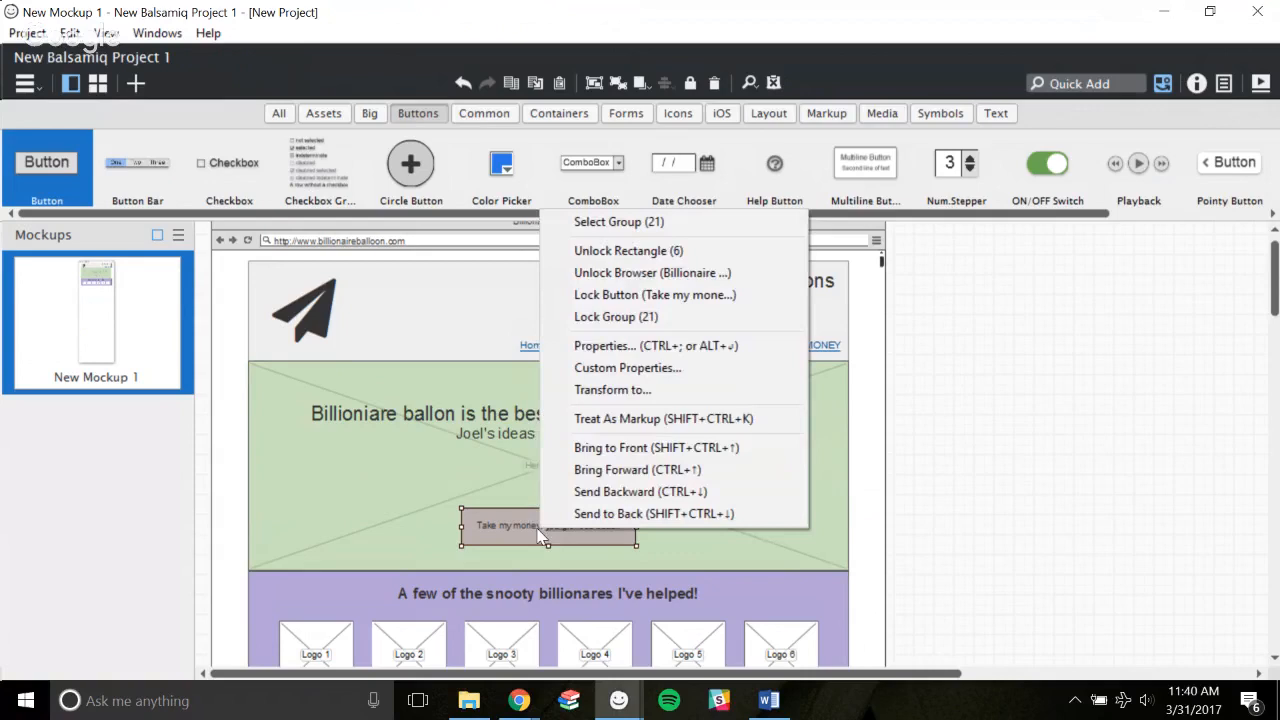
left_click(671, 350)
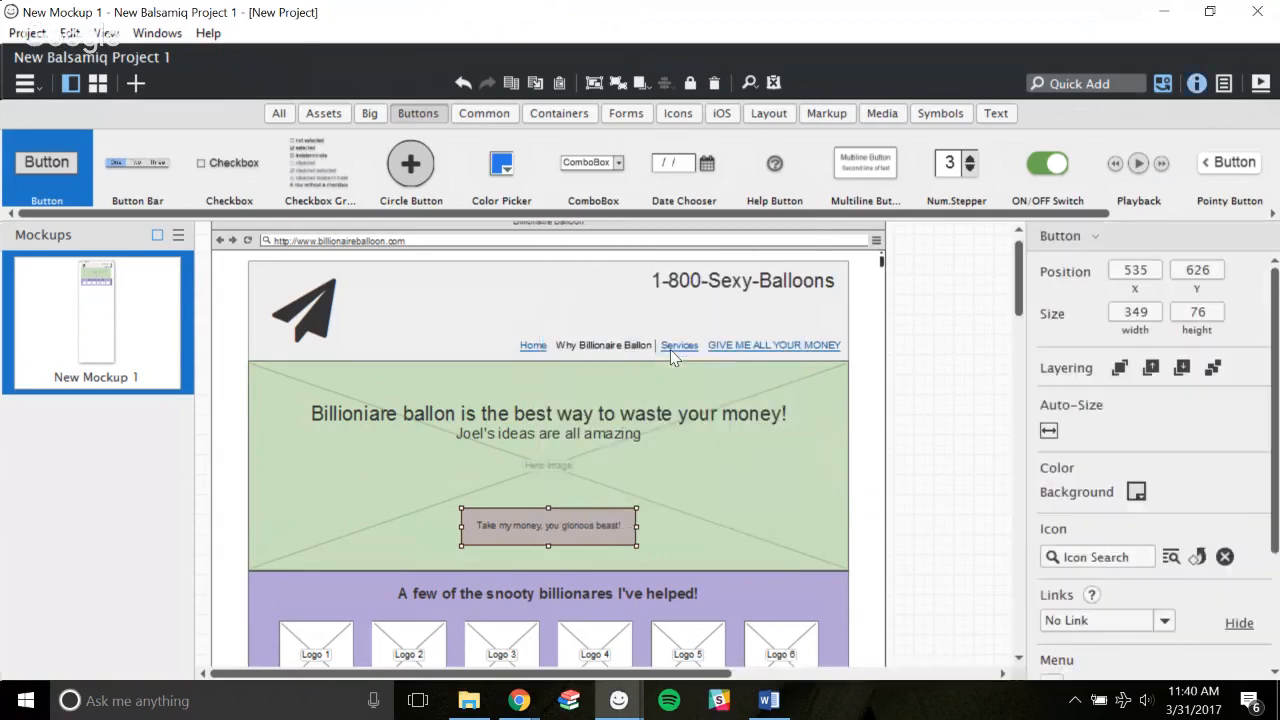
Give the hero button a red background and add a Phone icon at size S.
left_click(1136, 494)
left_click(1020, 549)
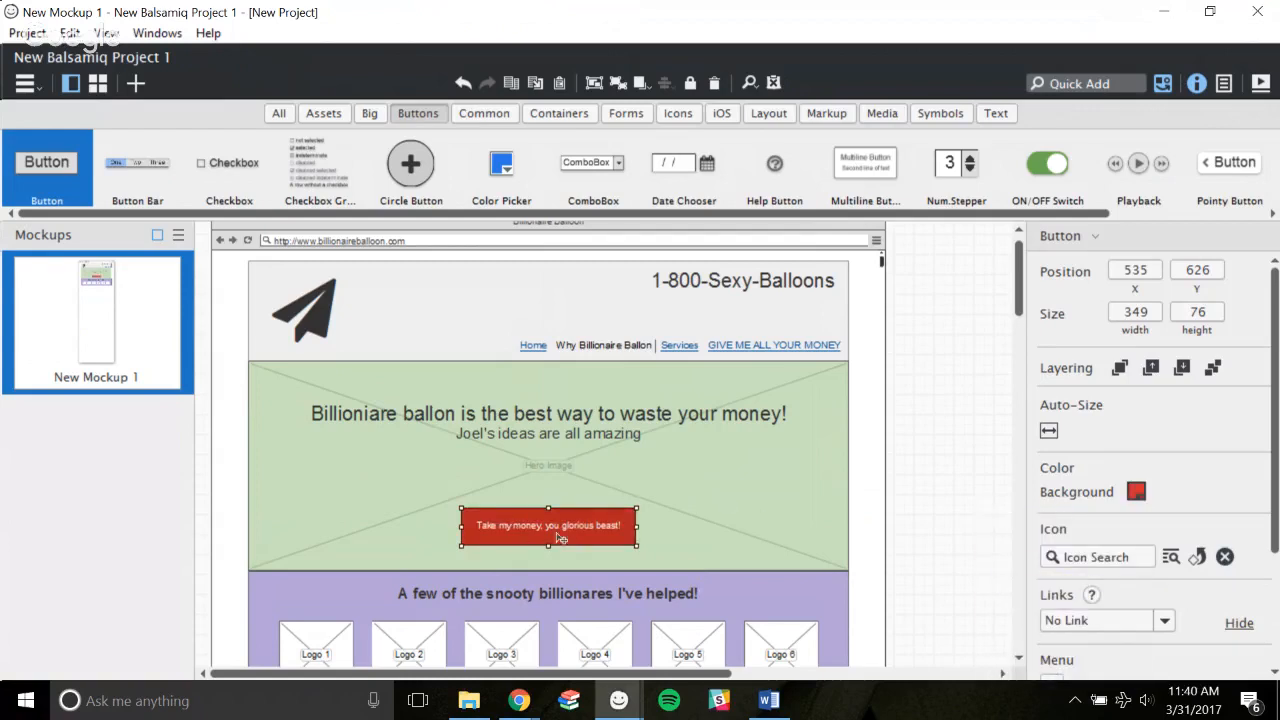
left_click(1101, 562)
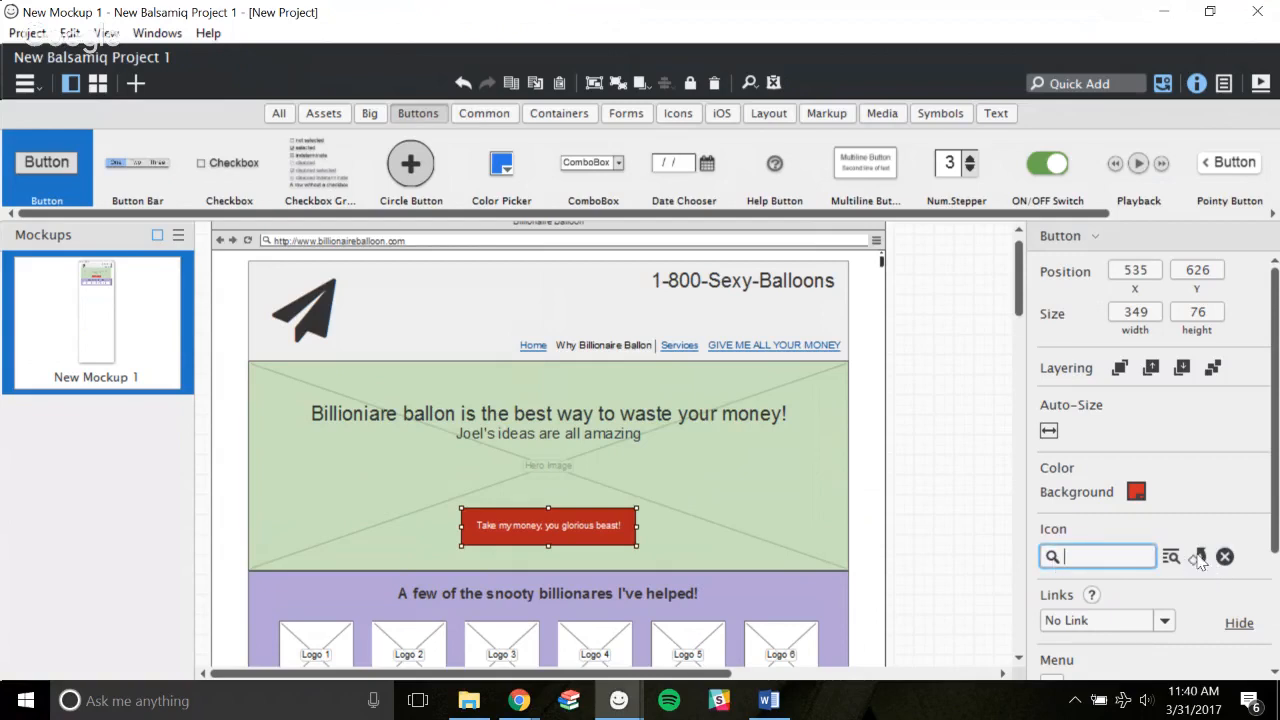
type("ph")
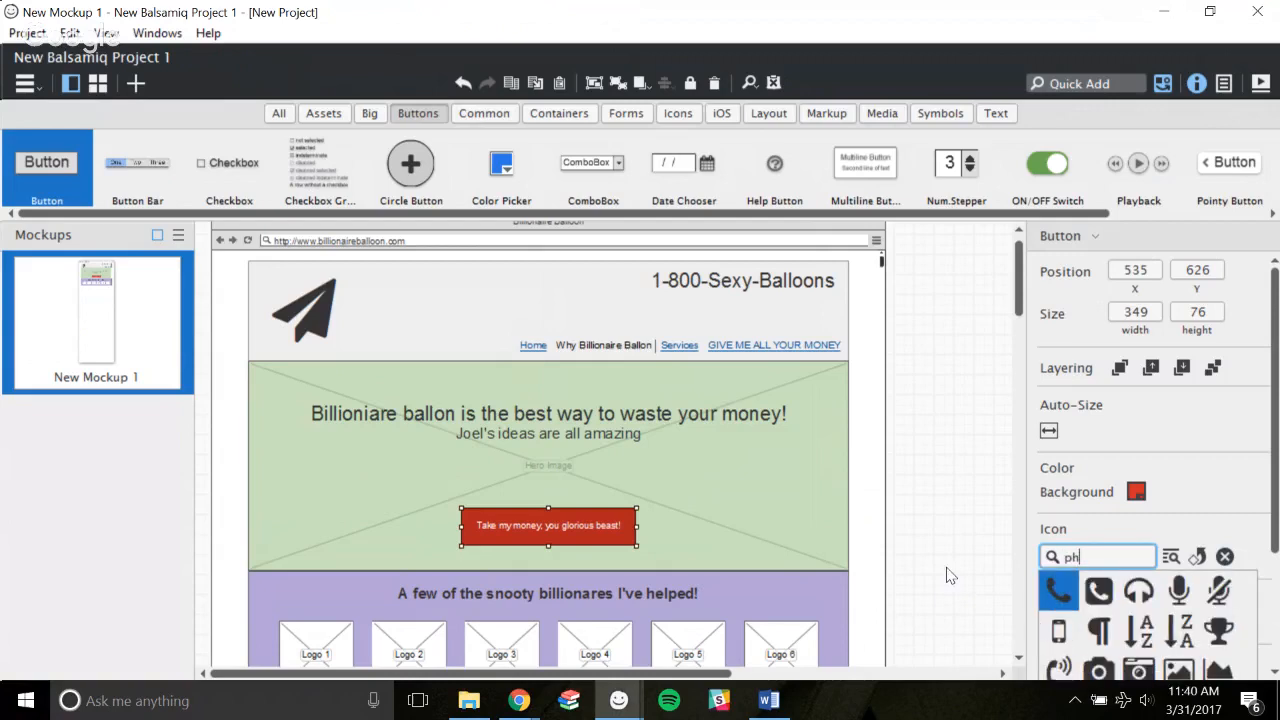
left_click(1058, 591)
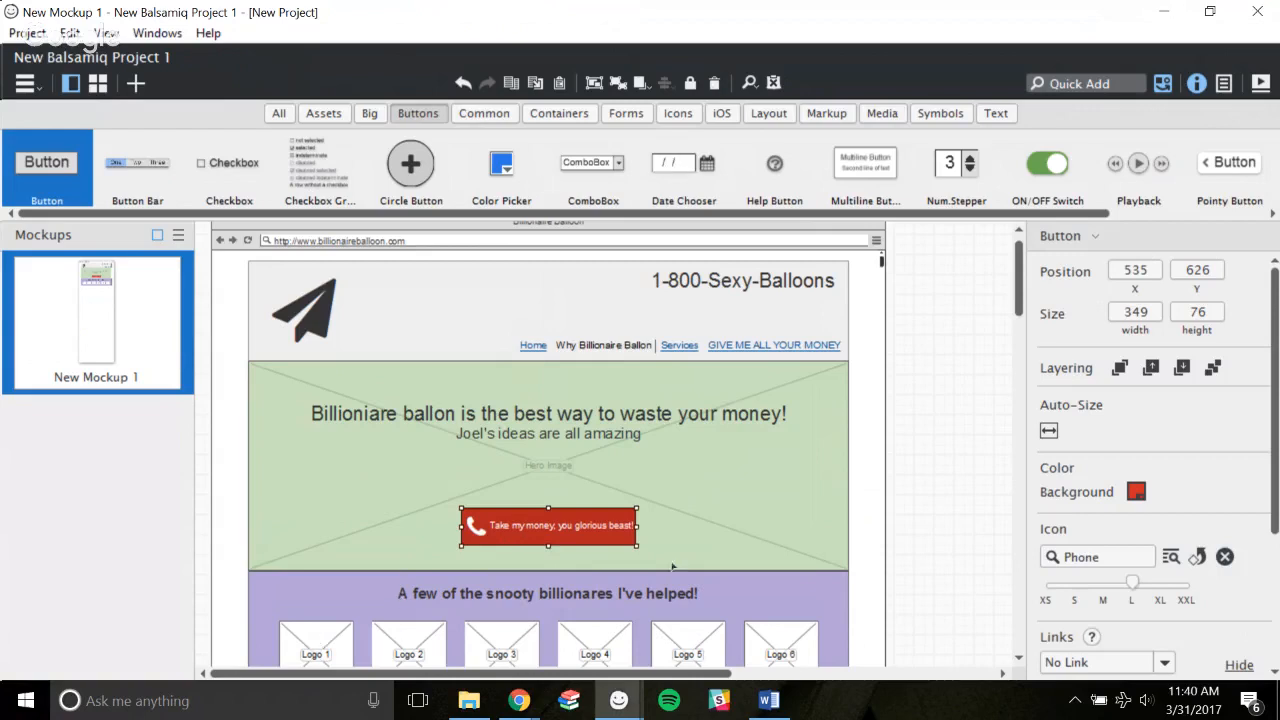
left_click_drag(1131, 583, 1068, 598)
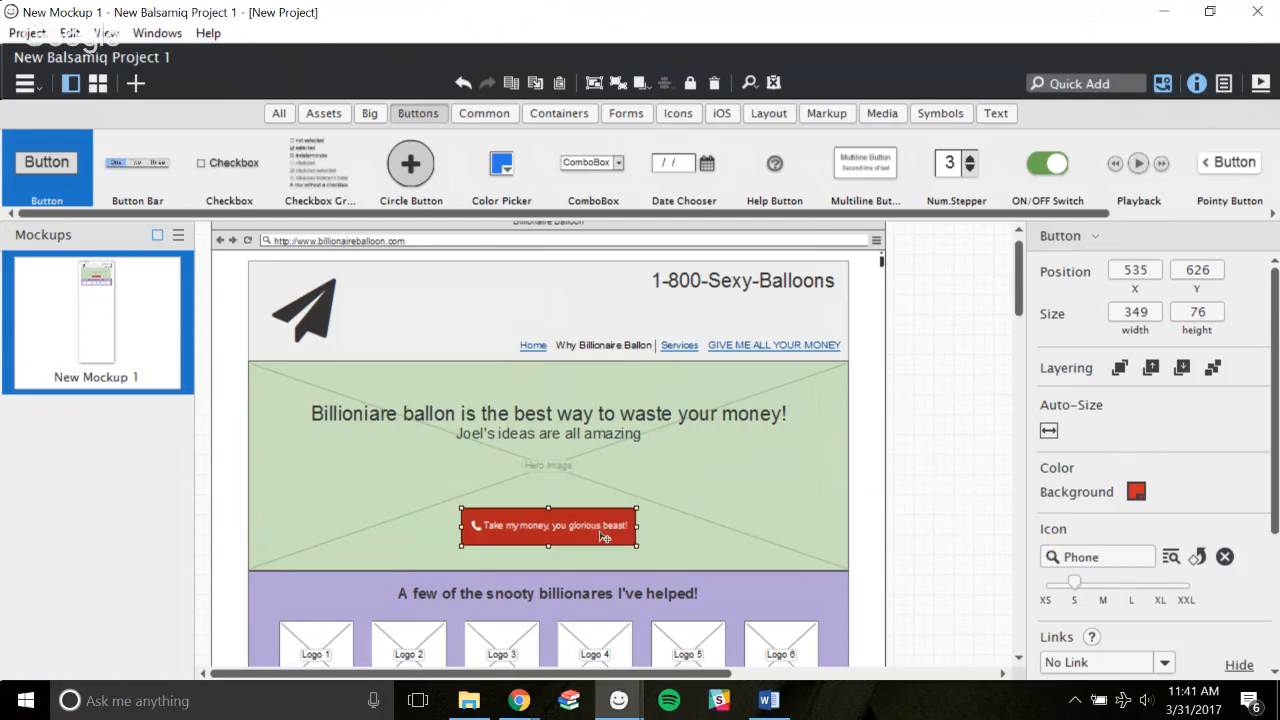
Review the link options available for the hero button without assigning a link.
scroll(1160, 460, "down", 3)
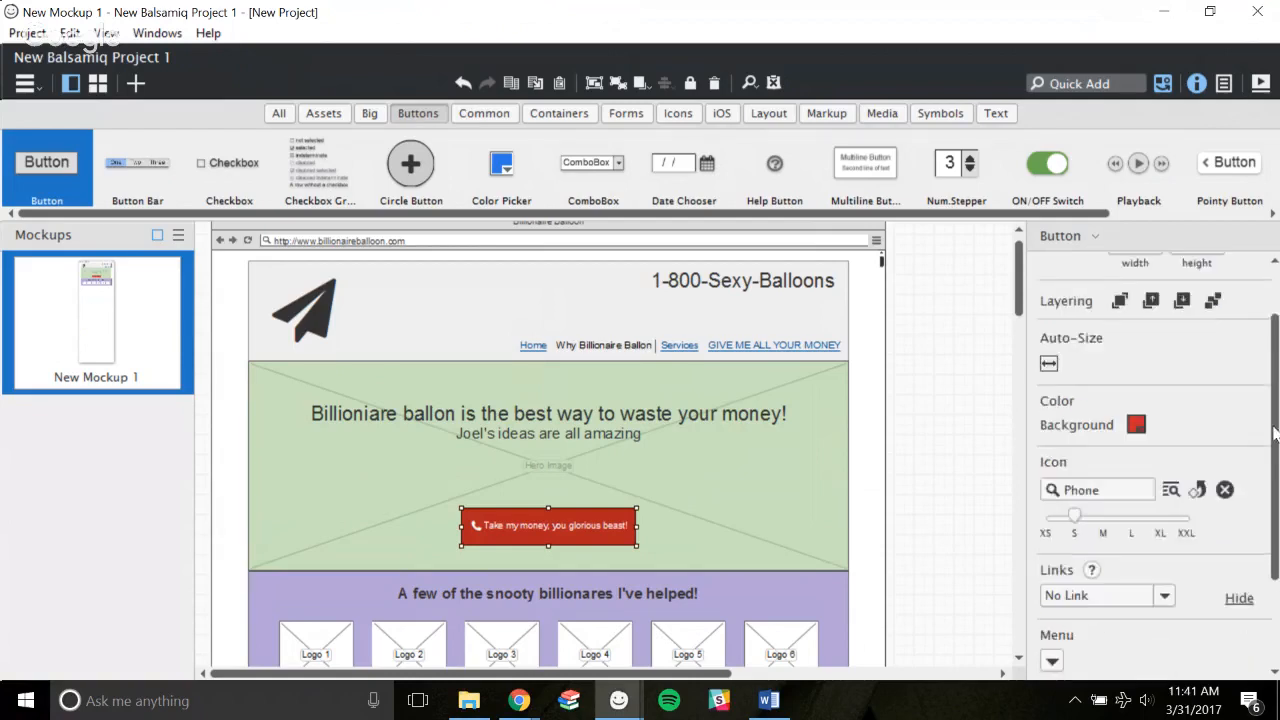
left_click(1163, 465)
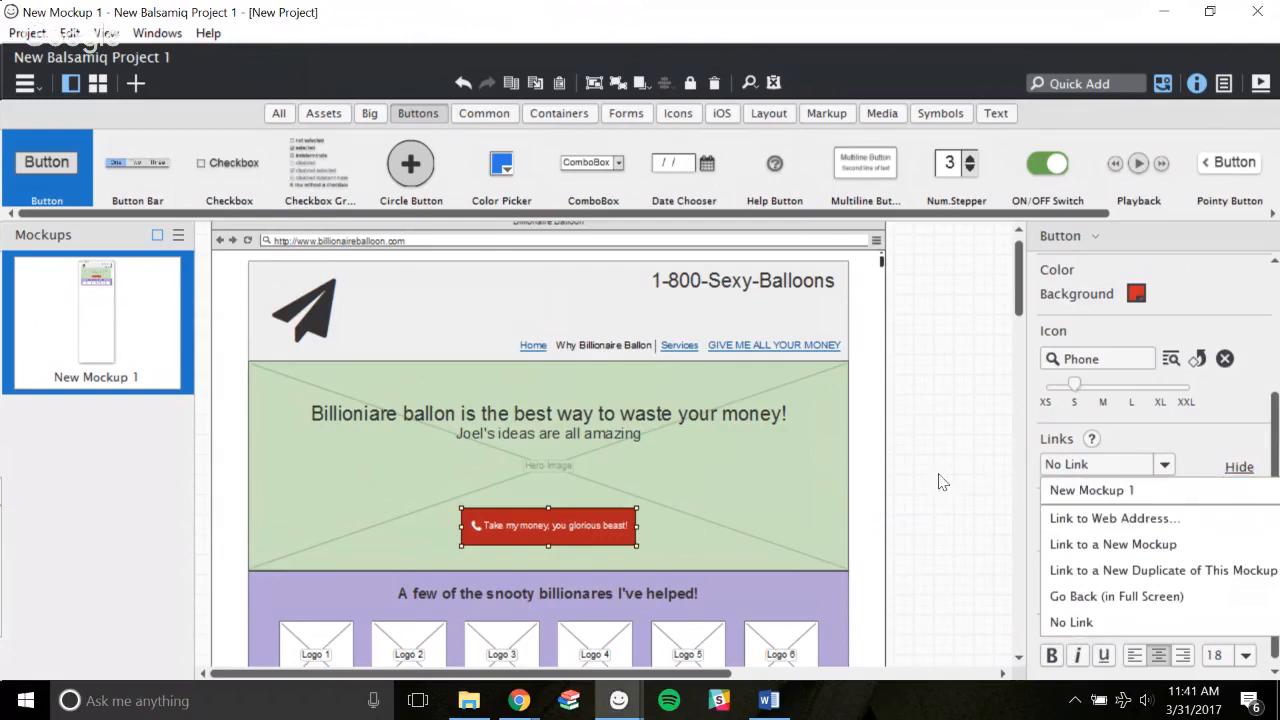
scroll(946, 455, "up", 1)
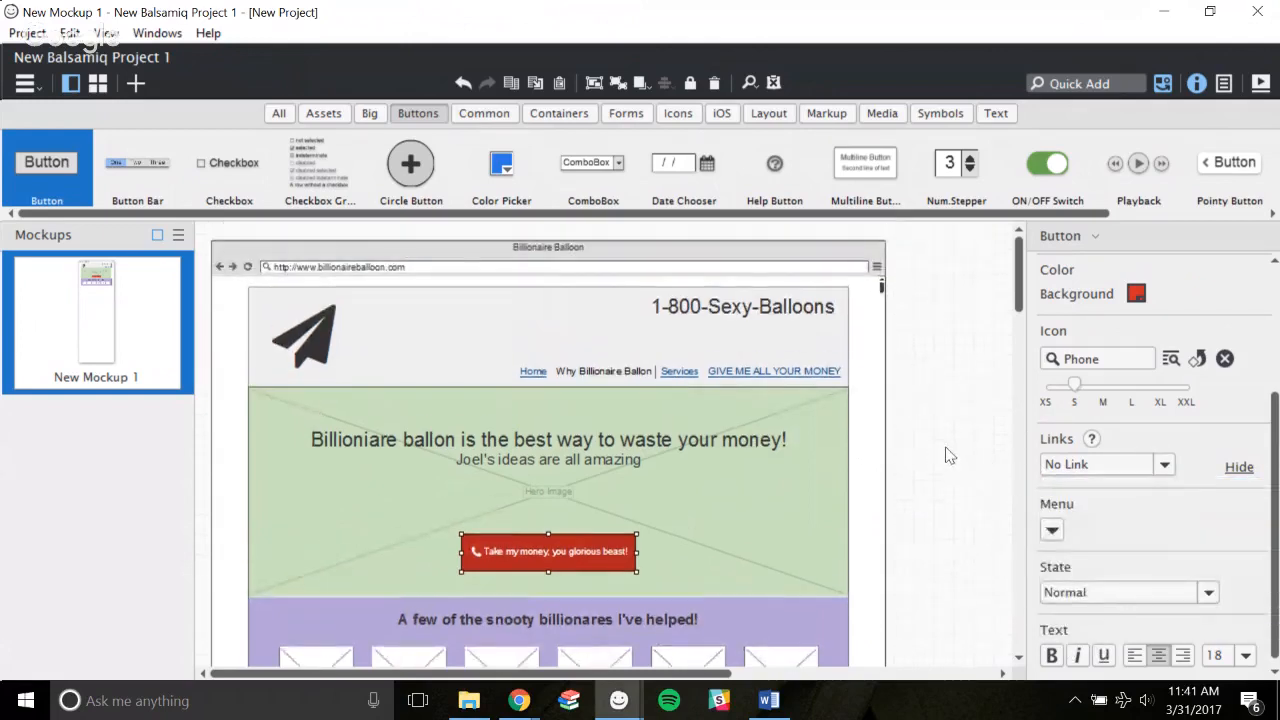
scroll(943, 482, "down", 1)
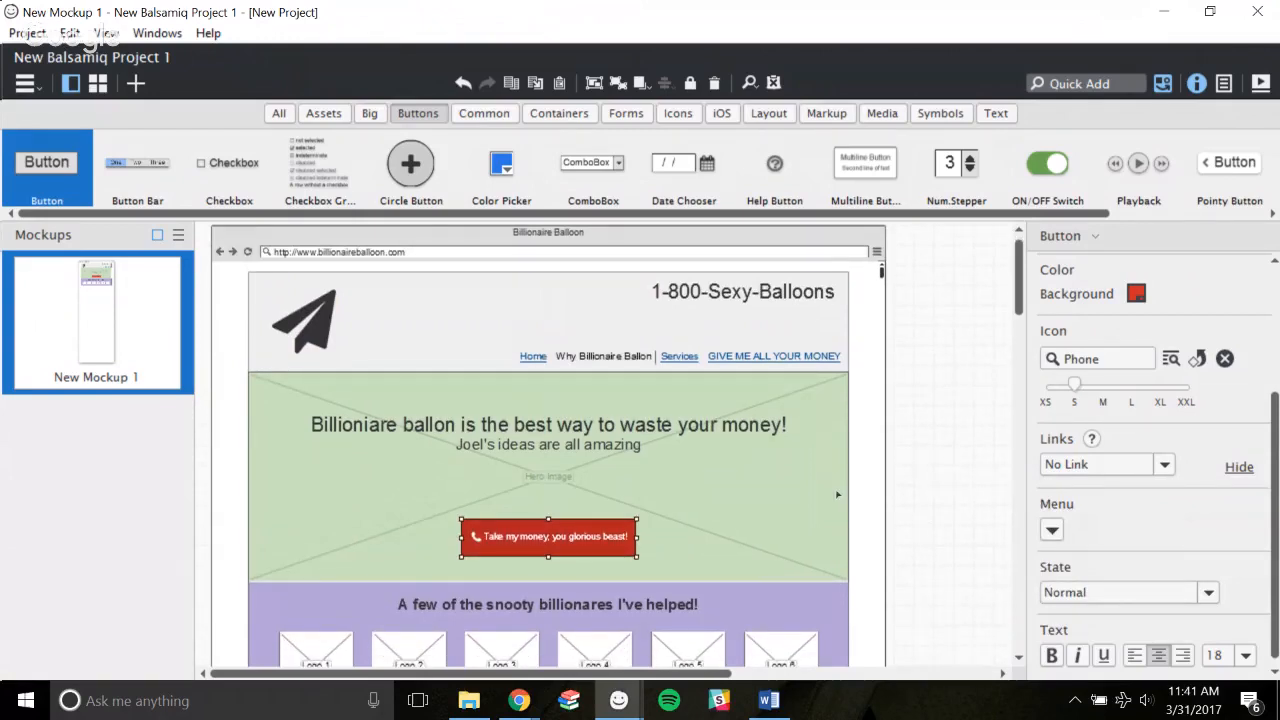
left_click(925, 515)
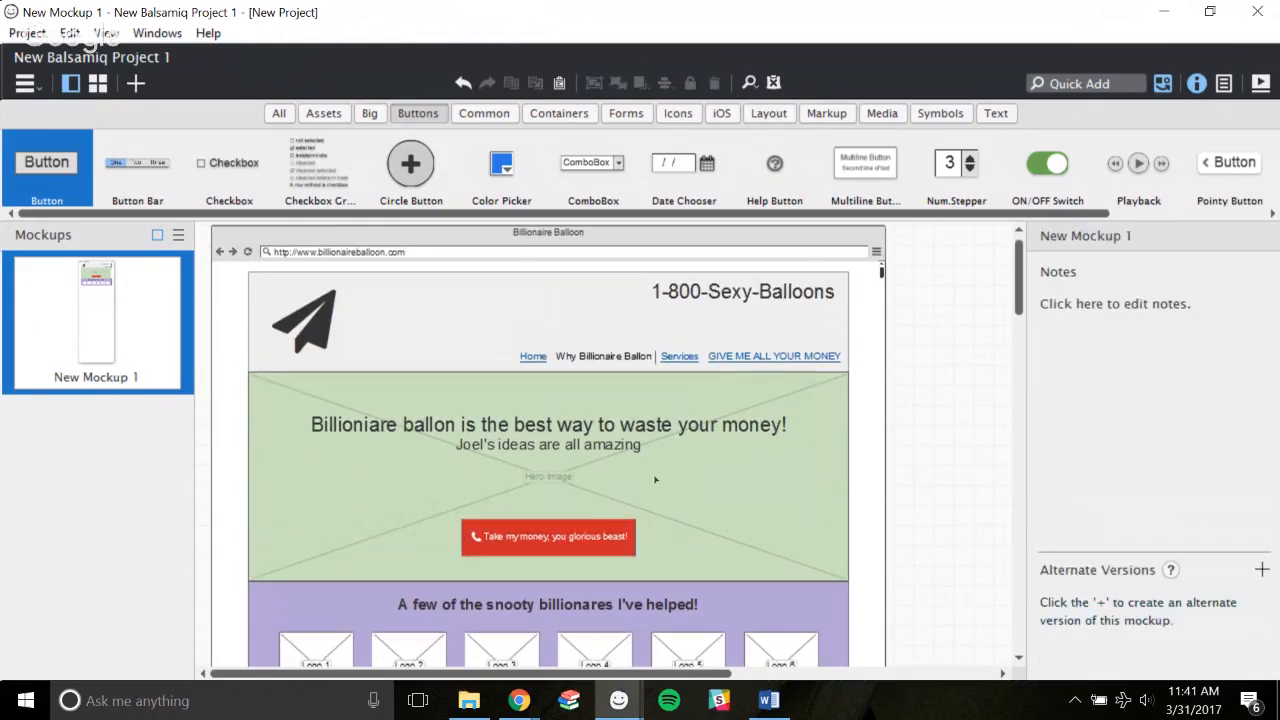
Group the red call-to-action button with the existing hero section group.
left_click(609, 539)
left_click(716, 491, "shift")
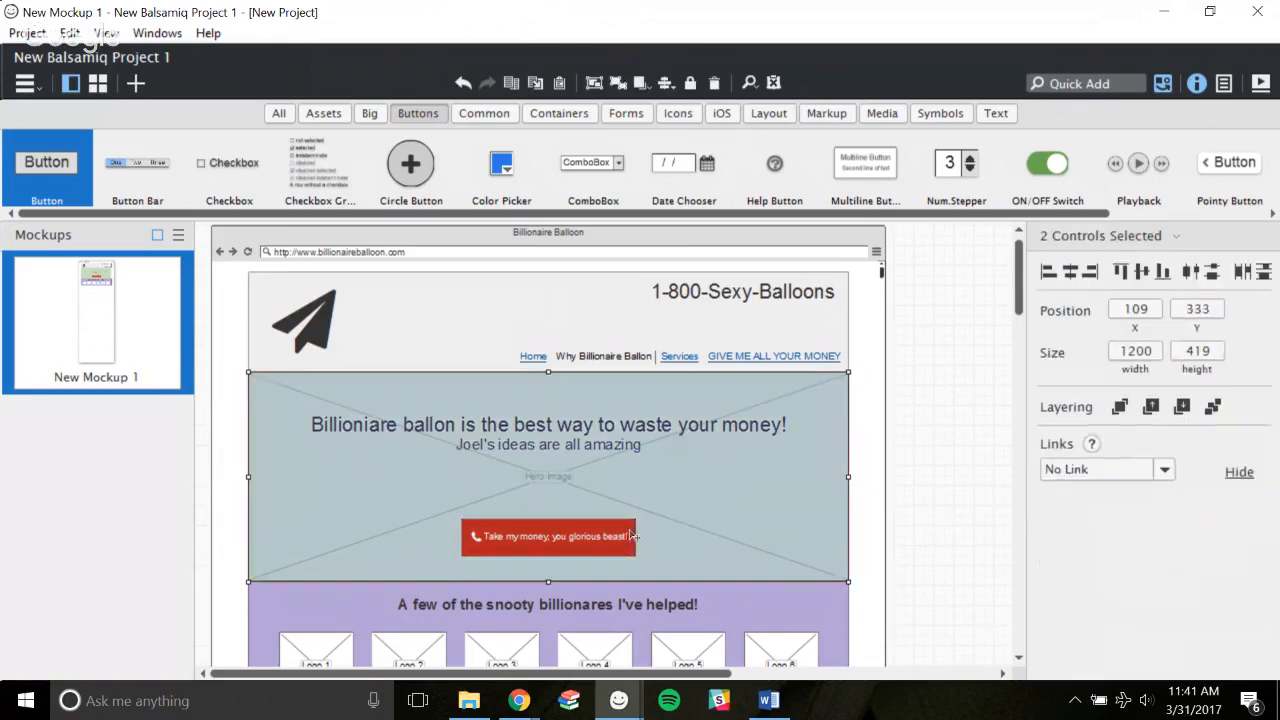
left_click(594, 85)
left_click(928, 466)
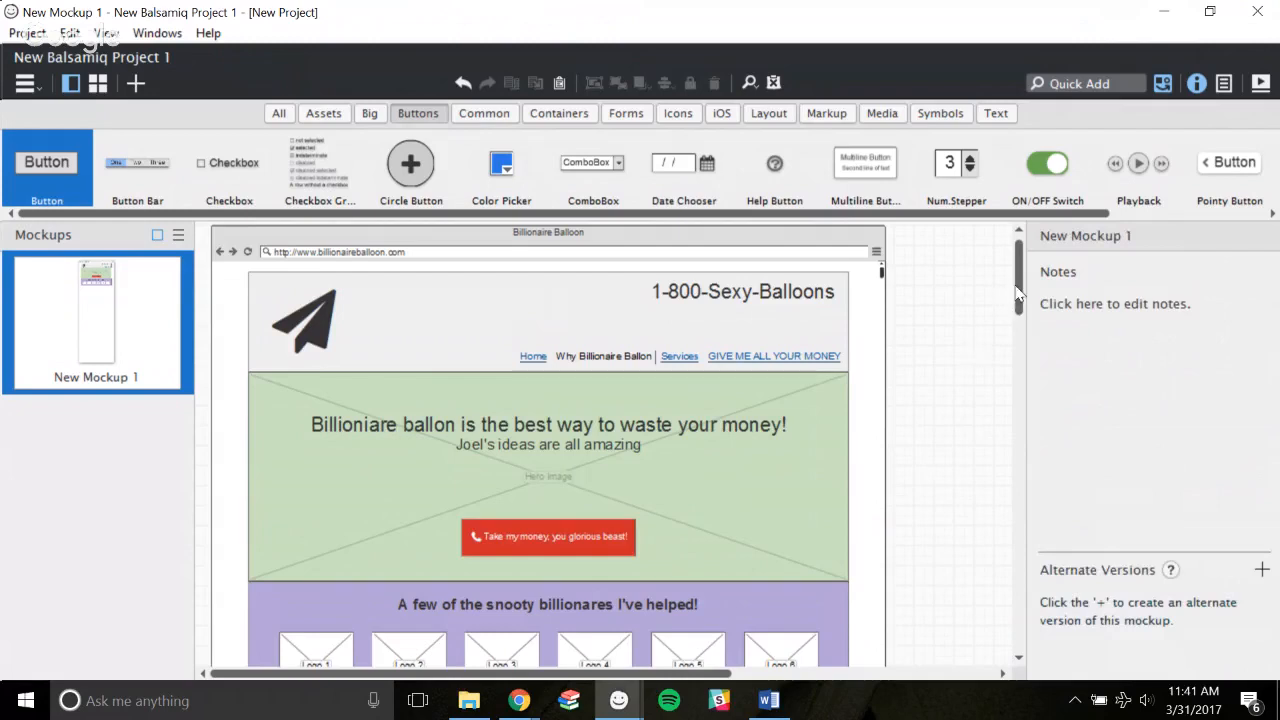
Review the hero and logo bar sections and hide the properties inspector to widen the canvas.
left_click_drag(1018, 296, 1018, 343)
scroll(481, 411, "up", 1)
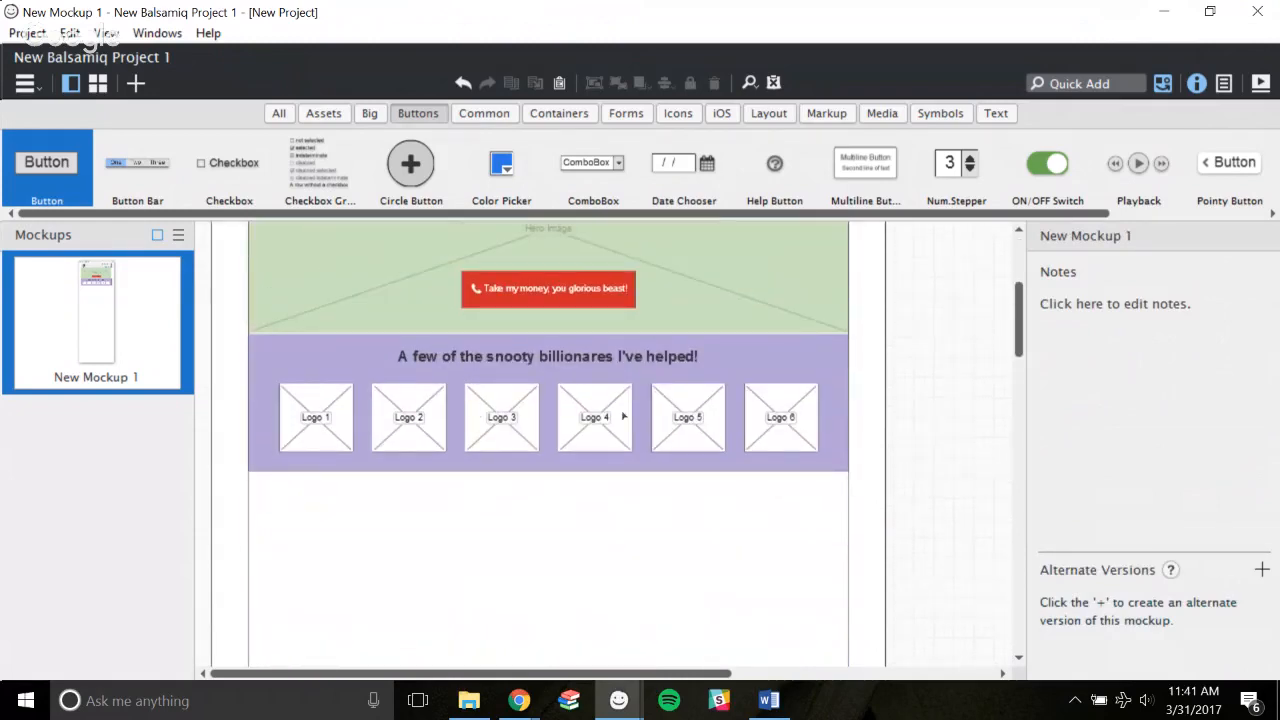
scroll(613, 451, "up", 3)
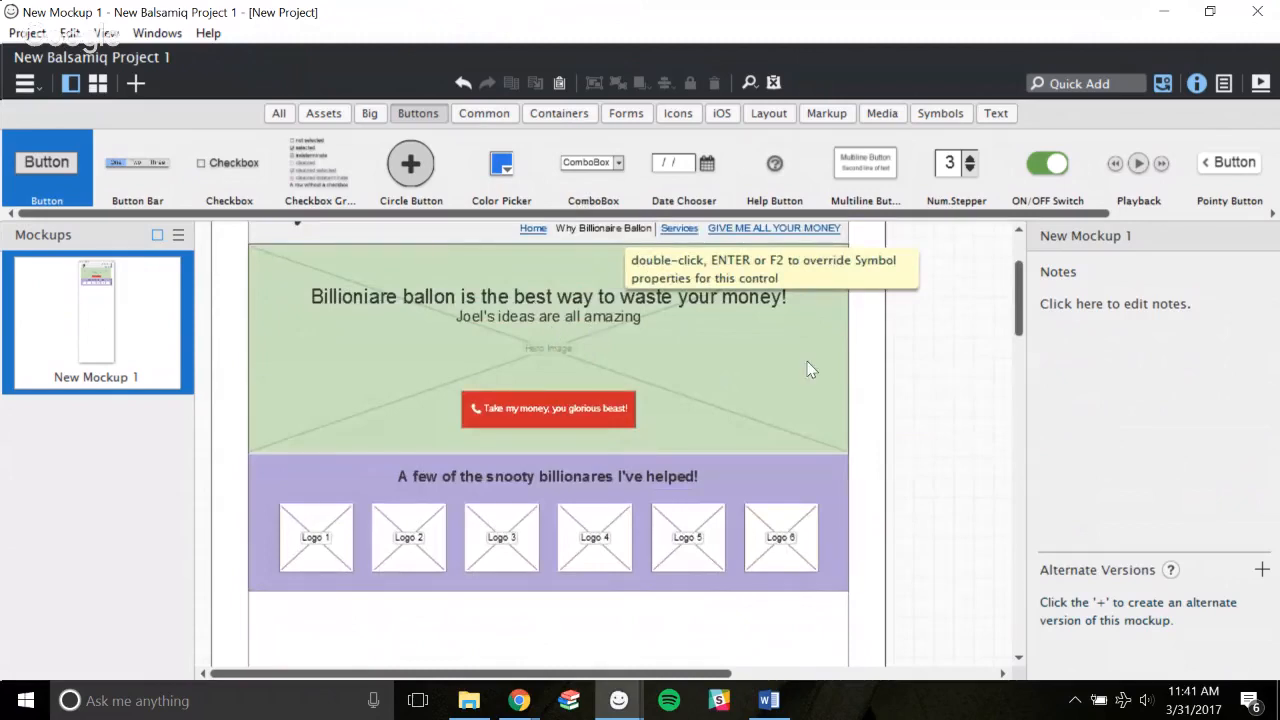
scroll(930, 360, "down", 3)
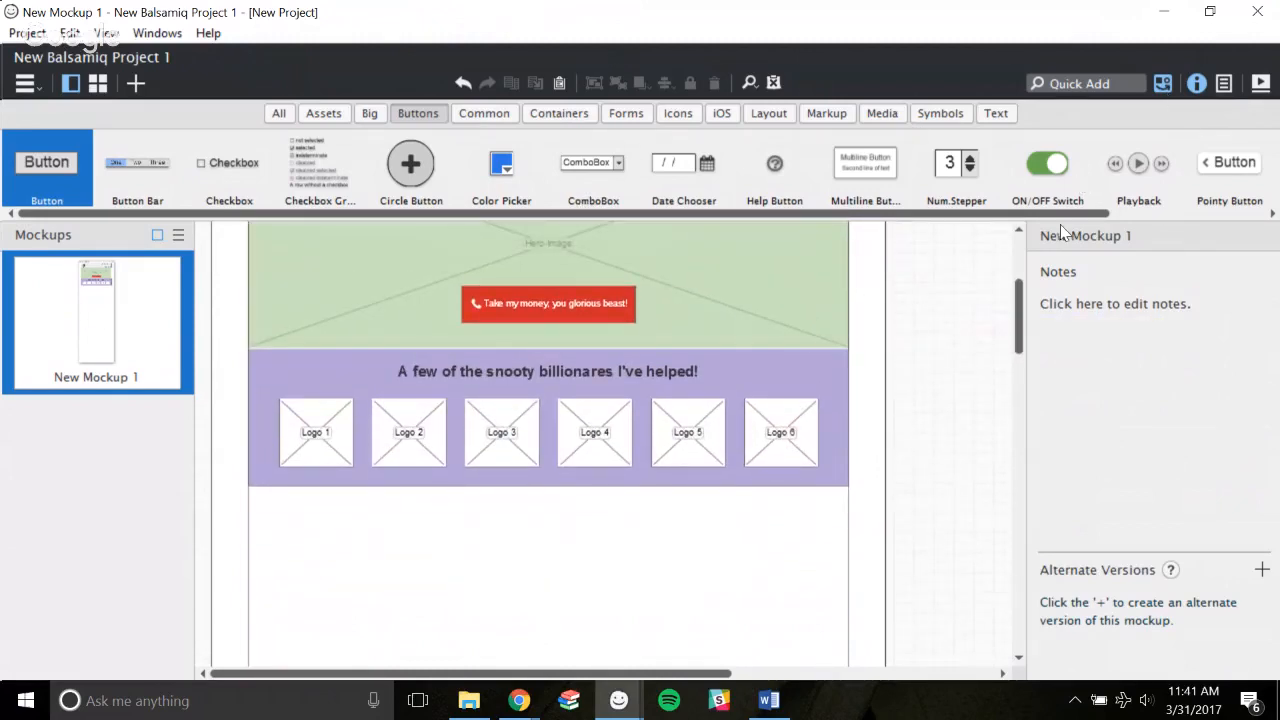
left_click(1198, 86)
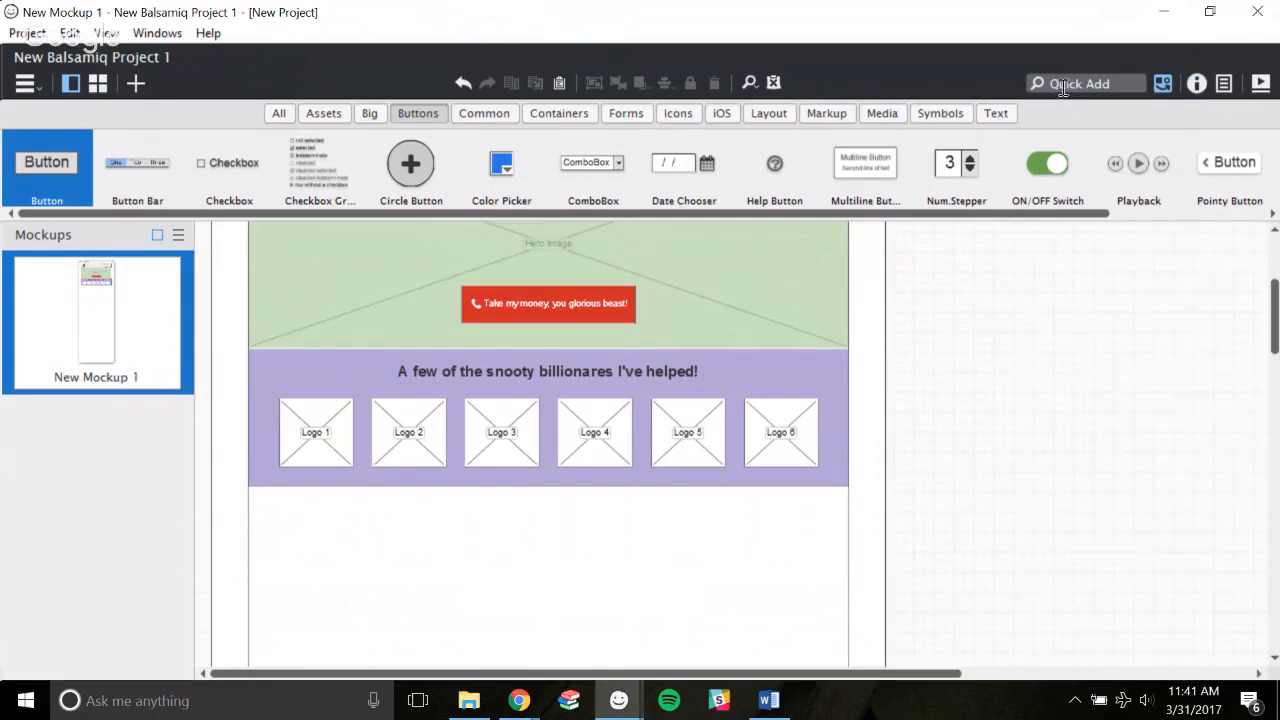
Add a Text control and place it in the empty area below the logo bar.
left_click(997, 114)
left_click_drag(735, 214, 1109, 249)
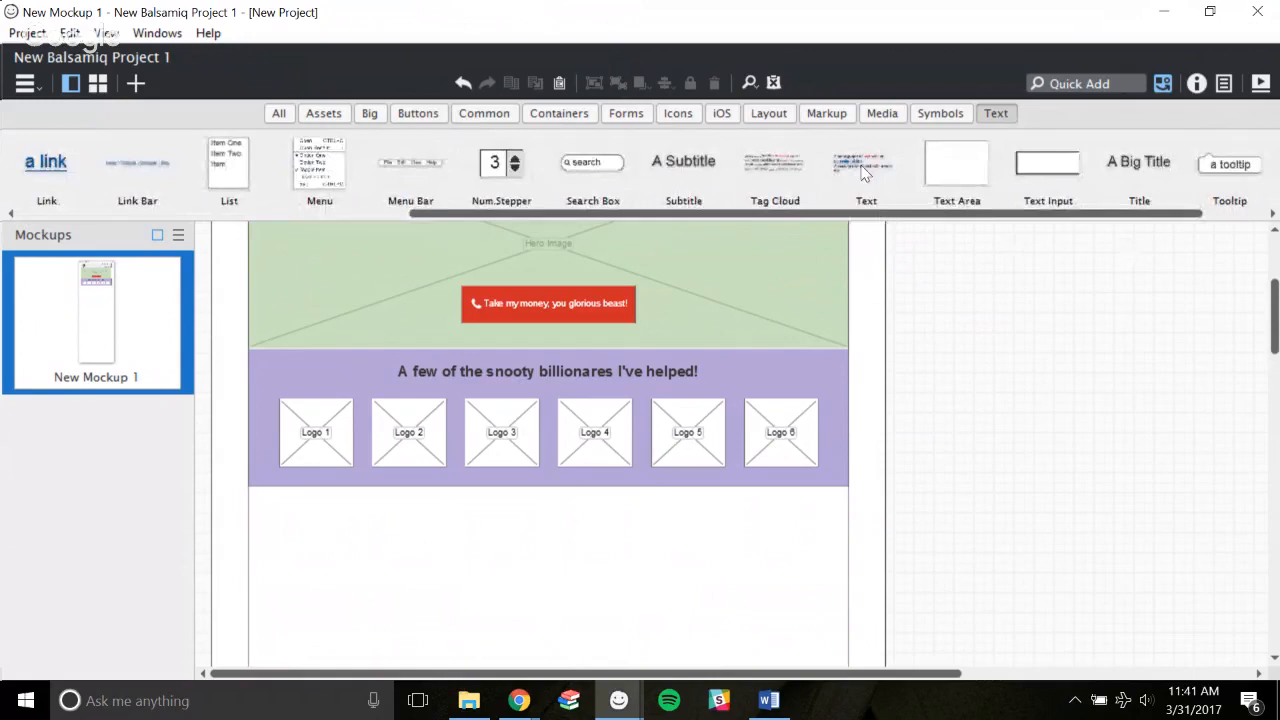
left_click(1102, 81)
type("text")
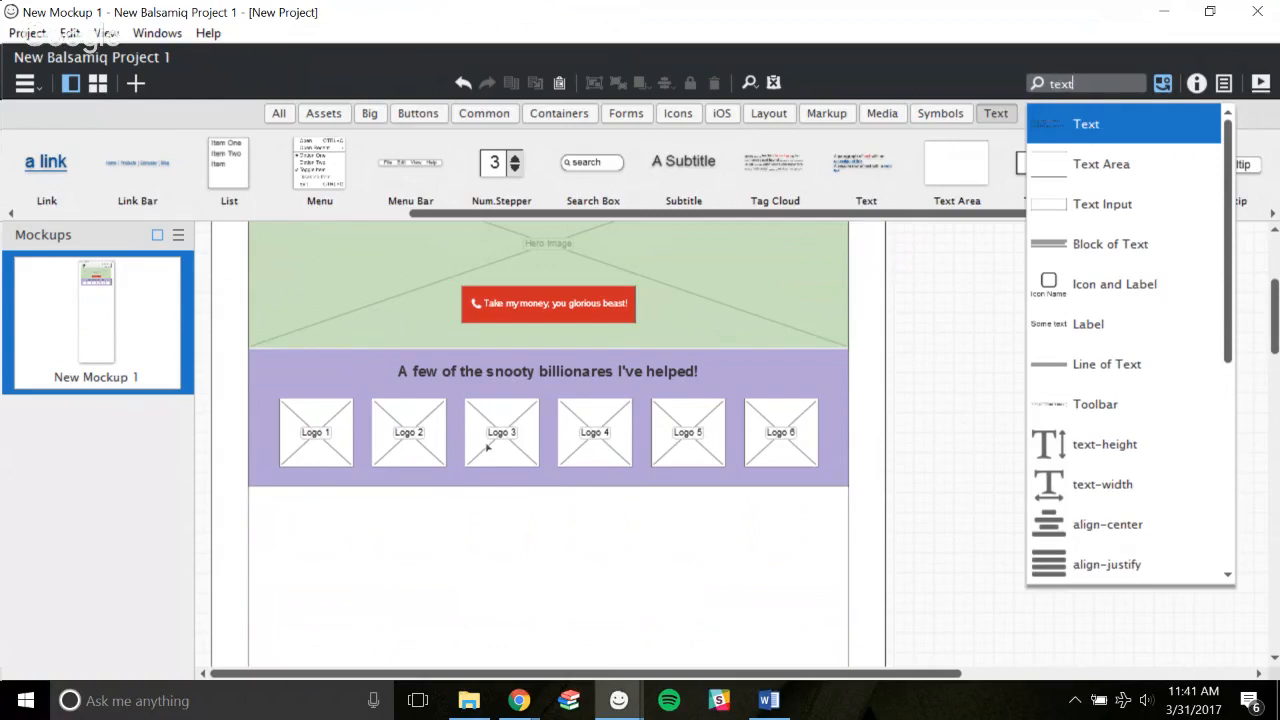
left_click(1079, 125)
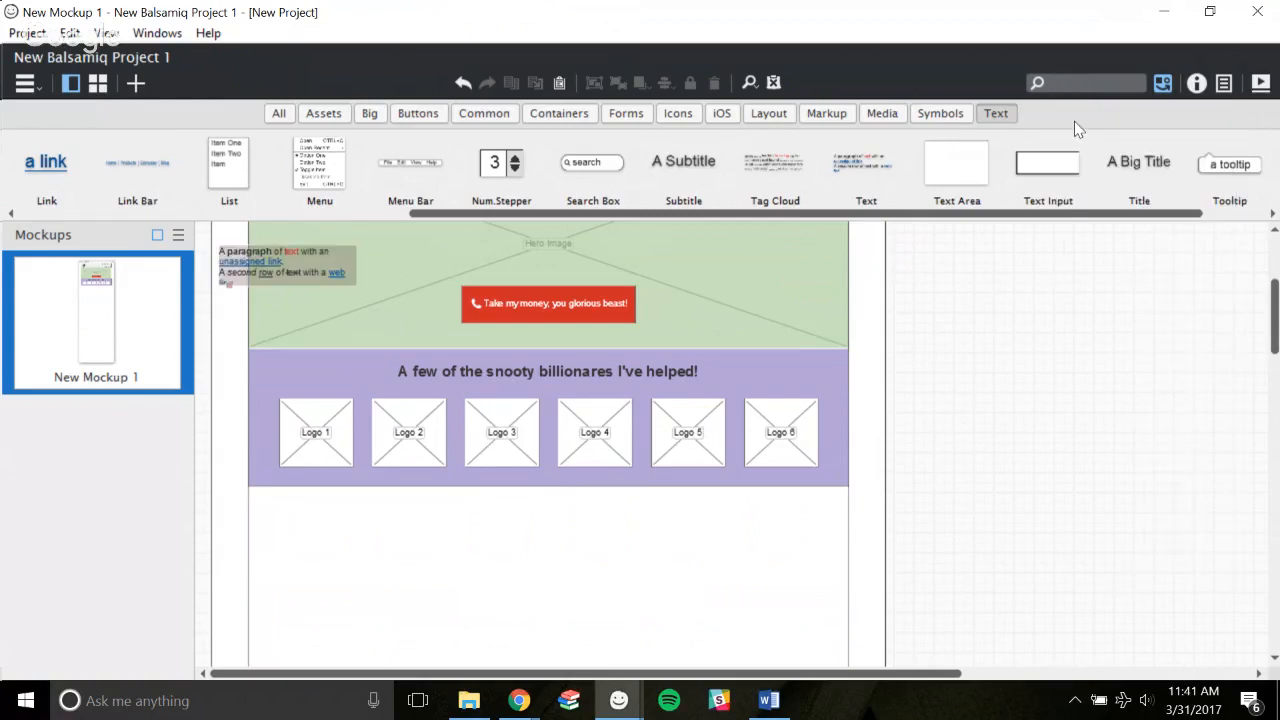
left_click_drag(303, 273, 425, 556)
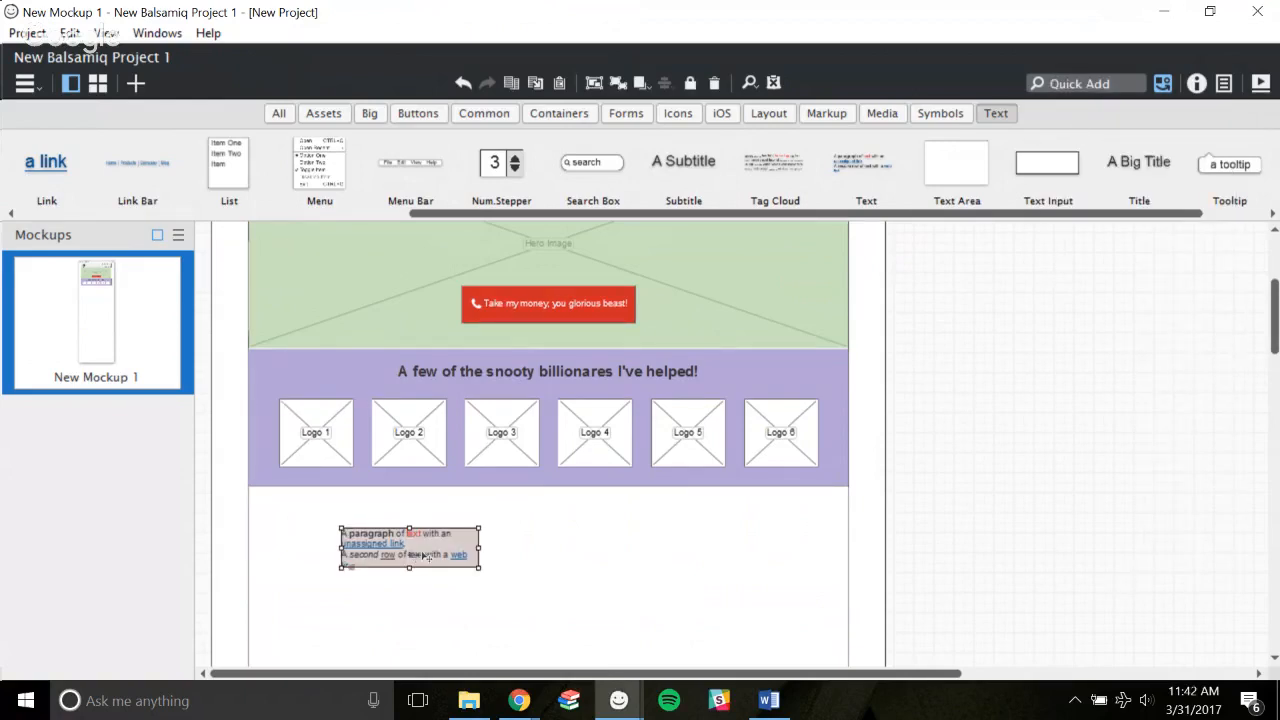
Show the new text control's properties and set its font size to 20.
right_click(425, 556)
left_click(500, 369)
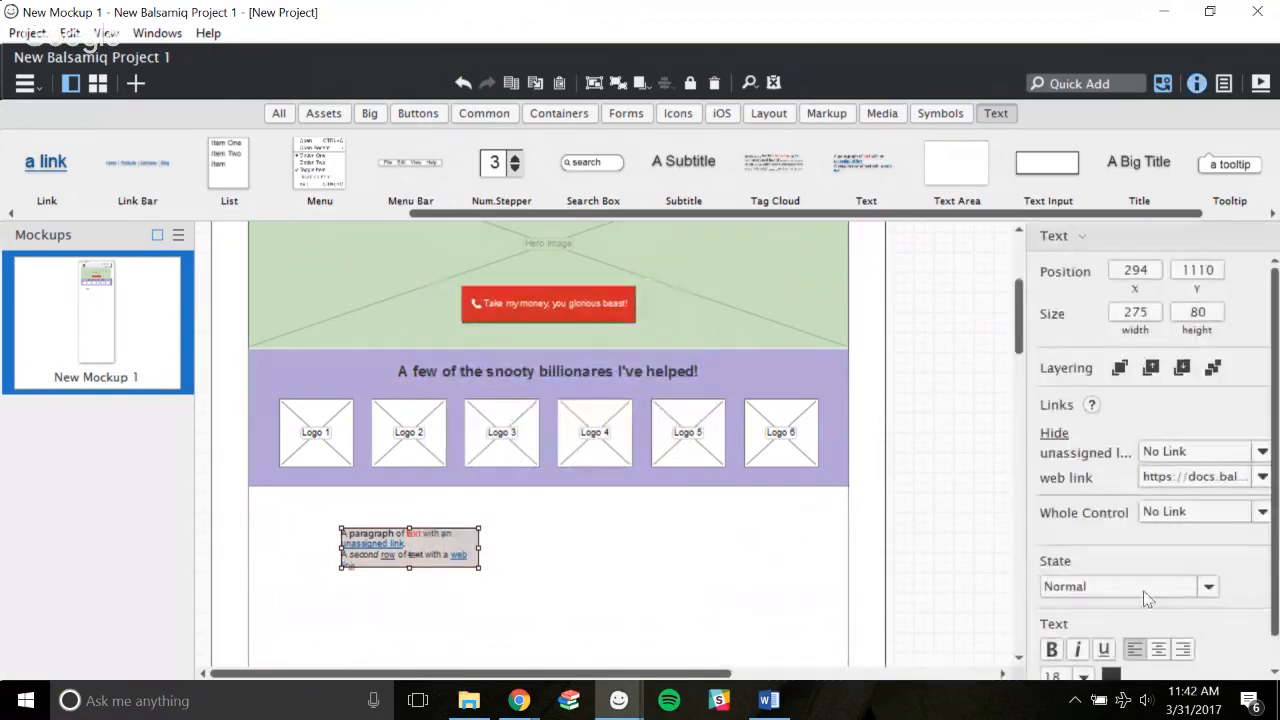
scroll(1117, 620, "down", 1)
left_click(1084, 645)
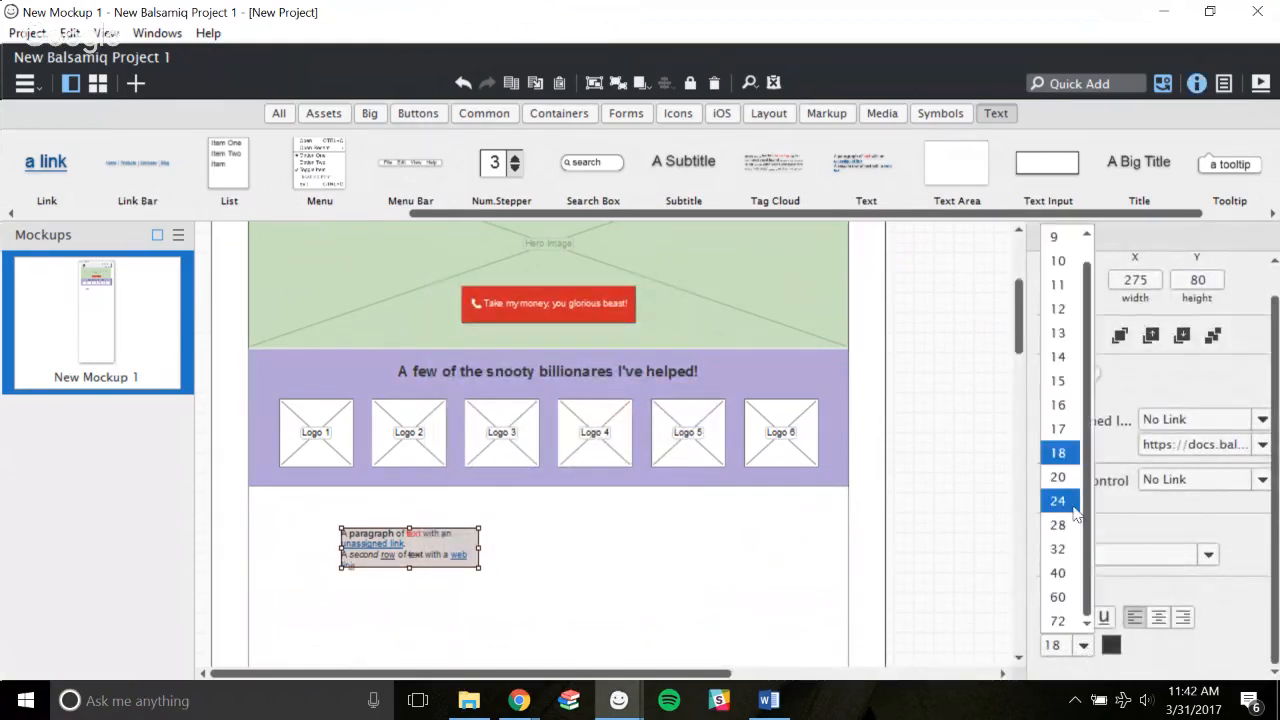
left_click(1066, 476)
Replace the placeholder text with three bullets: "Balloons are great!", "You love balloons!" and "You love giving me your money!".
double_click(365, 545)
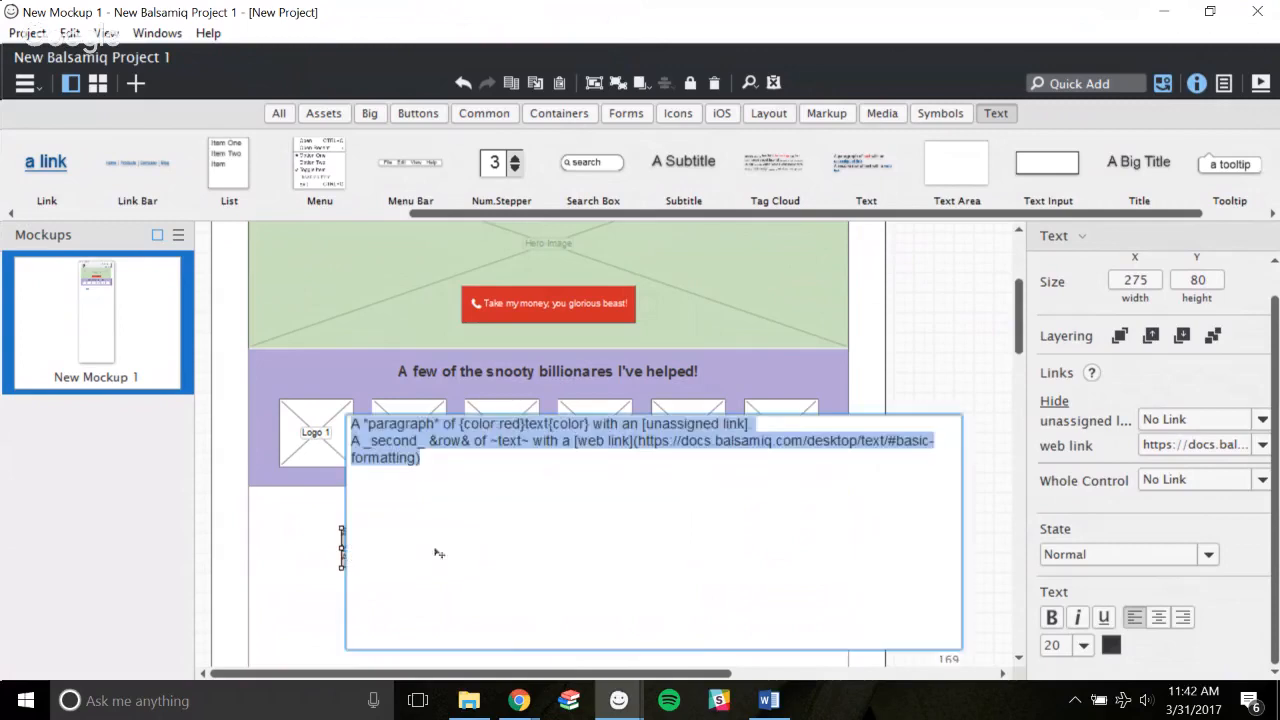
key("BackSpace")
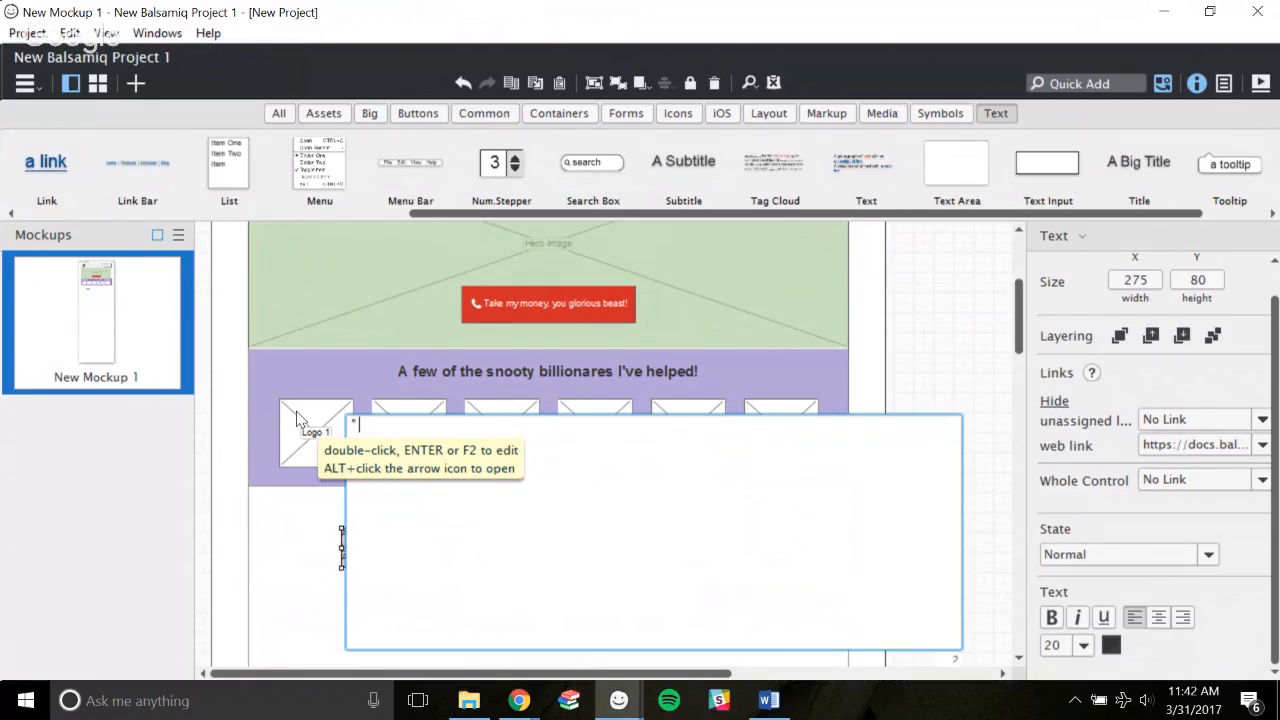
type("* Ballons are g")
key("BackSpace")
key("BackSpace")
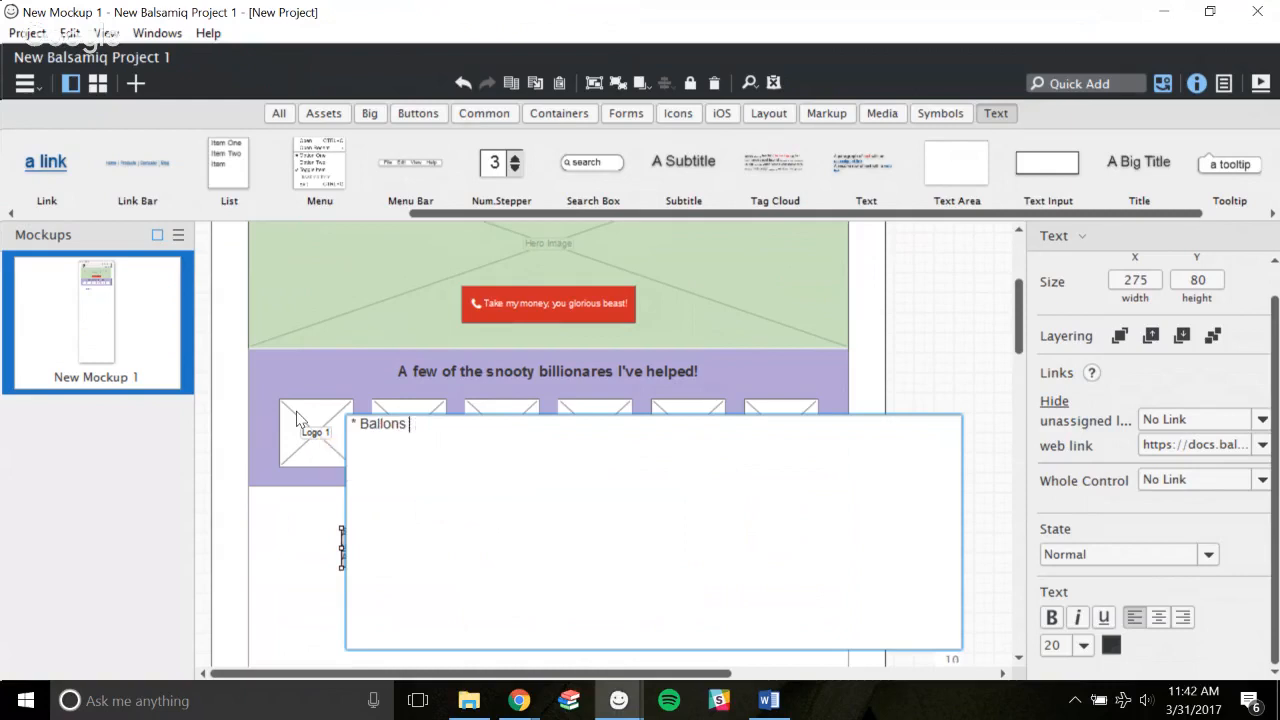
type("ns are great!* You l")
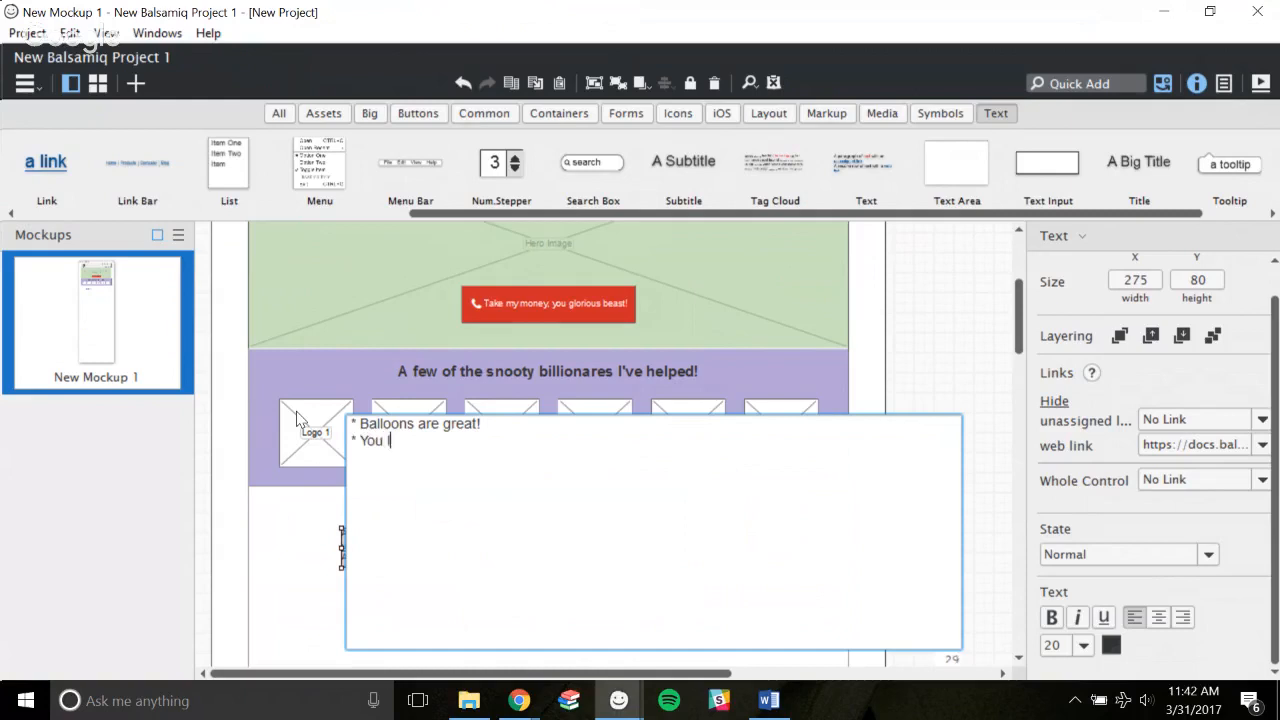
type("ove bnaloons!")
key("Return")
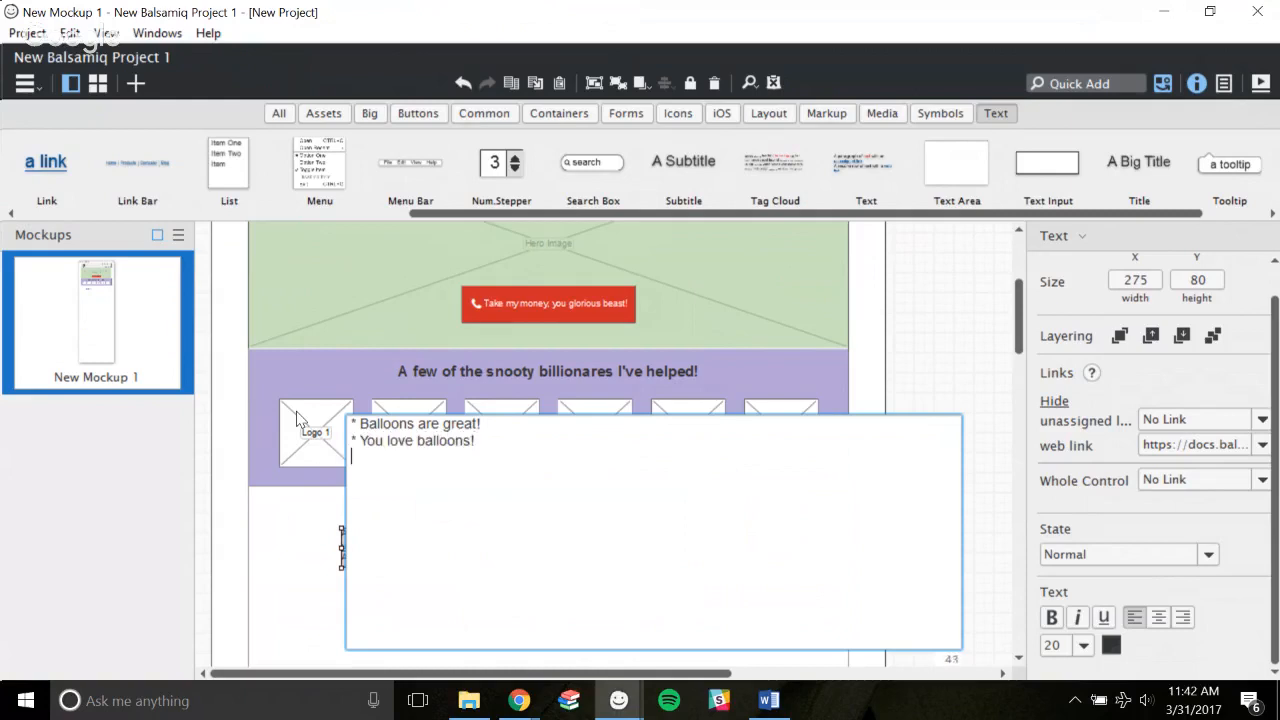
type("* you love giv")
key("BackSpace")
key("BackSpace")
key("BackSpace")
key("BackSpace")
key("BackSpace")
key("BackSpace")
key("BackSpace")
key("BackSpace")
key("BackSpace")
key("BackSpace")
key("BackSpace")
type("You love giving me yuopur")
key("BackSpace")
key("BackSpace")
key("BackSpace")
type("our money!")
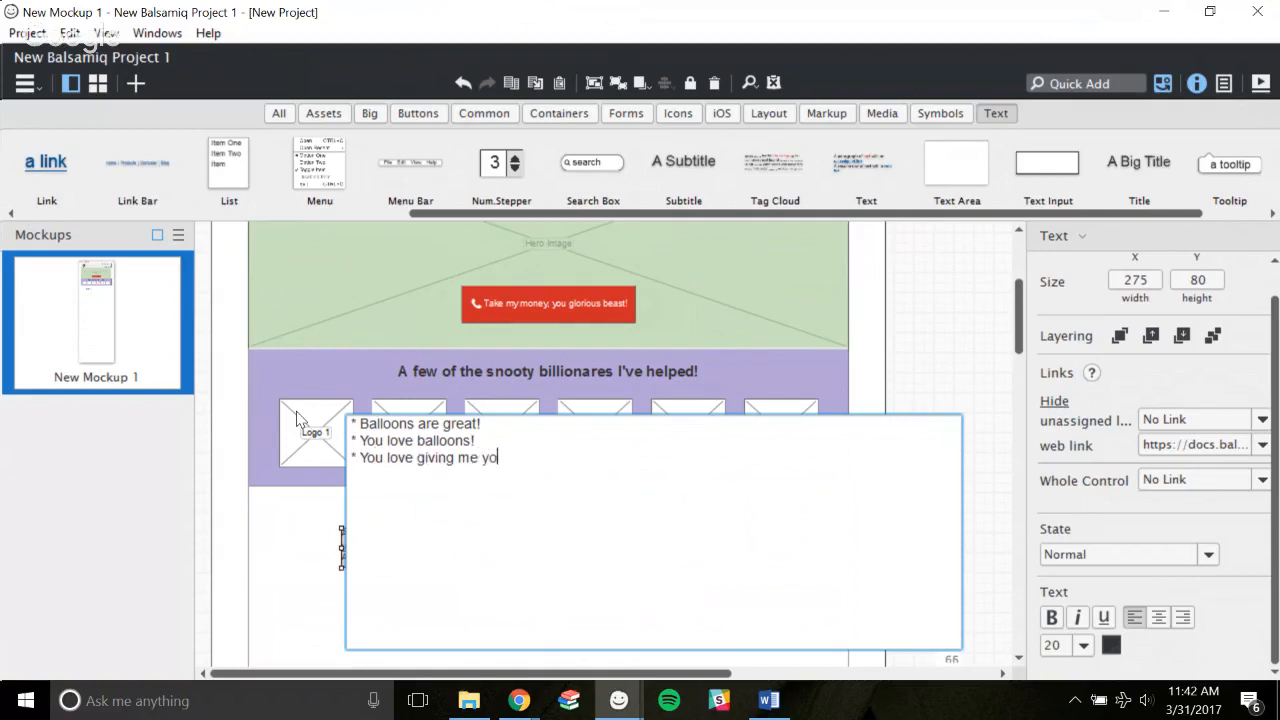
left_click(964, 336)
Enlarge the bulleted text box to about 477 × 172 and try centre and right alignment before returning to left alignment.
left_click_drag(479, 567, 580, 614)
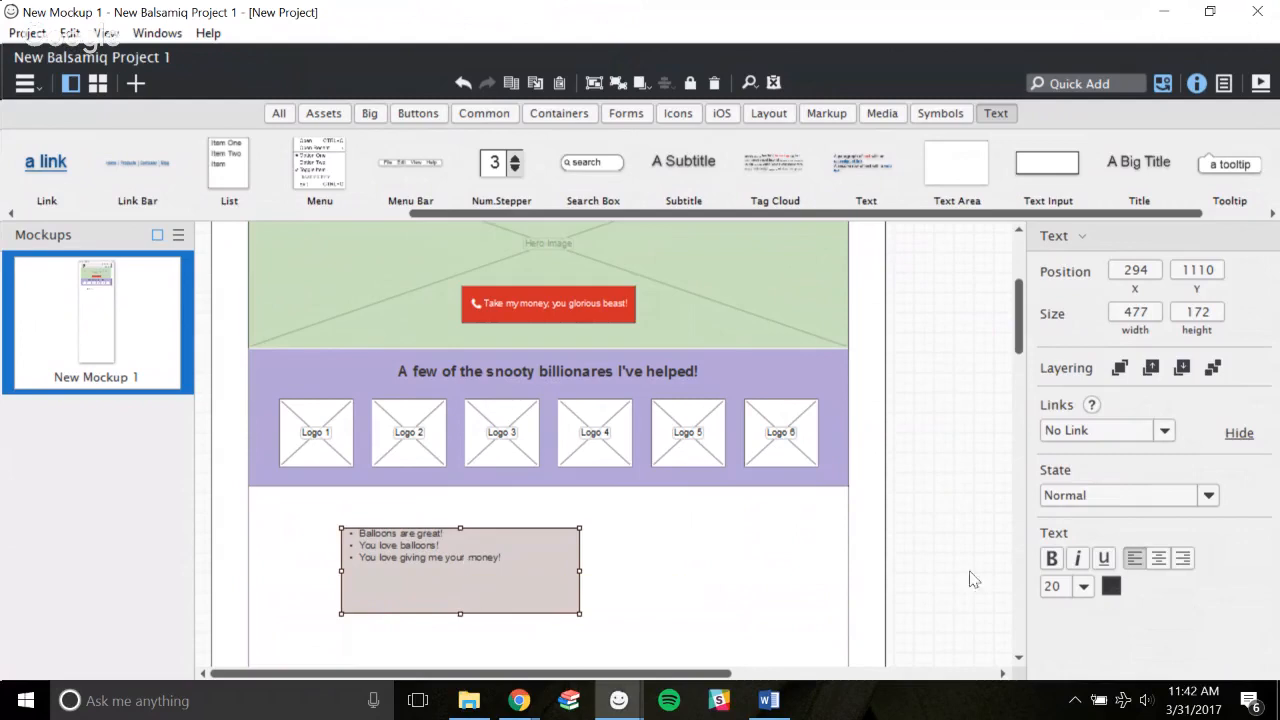
left_click(1159, 558)
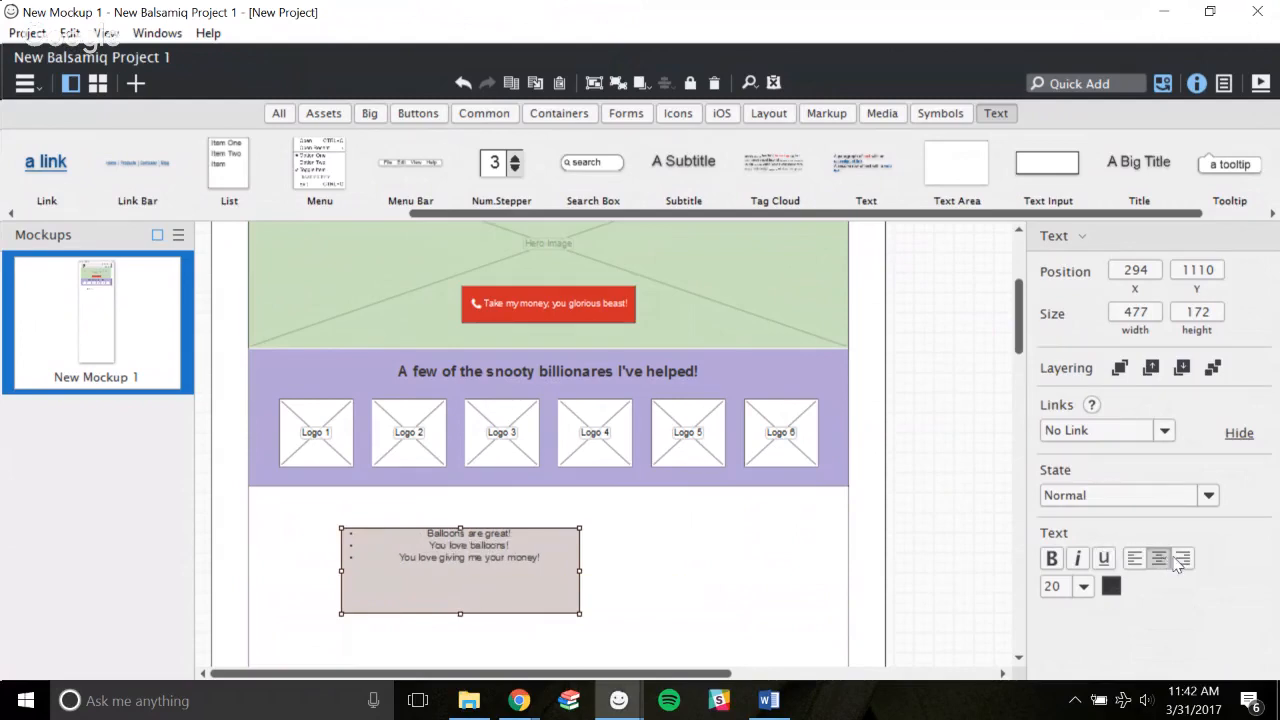
left_click(1182, 558)
left_click(1159, 558)
left_click(1134, 558)
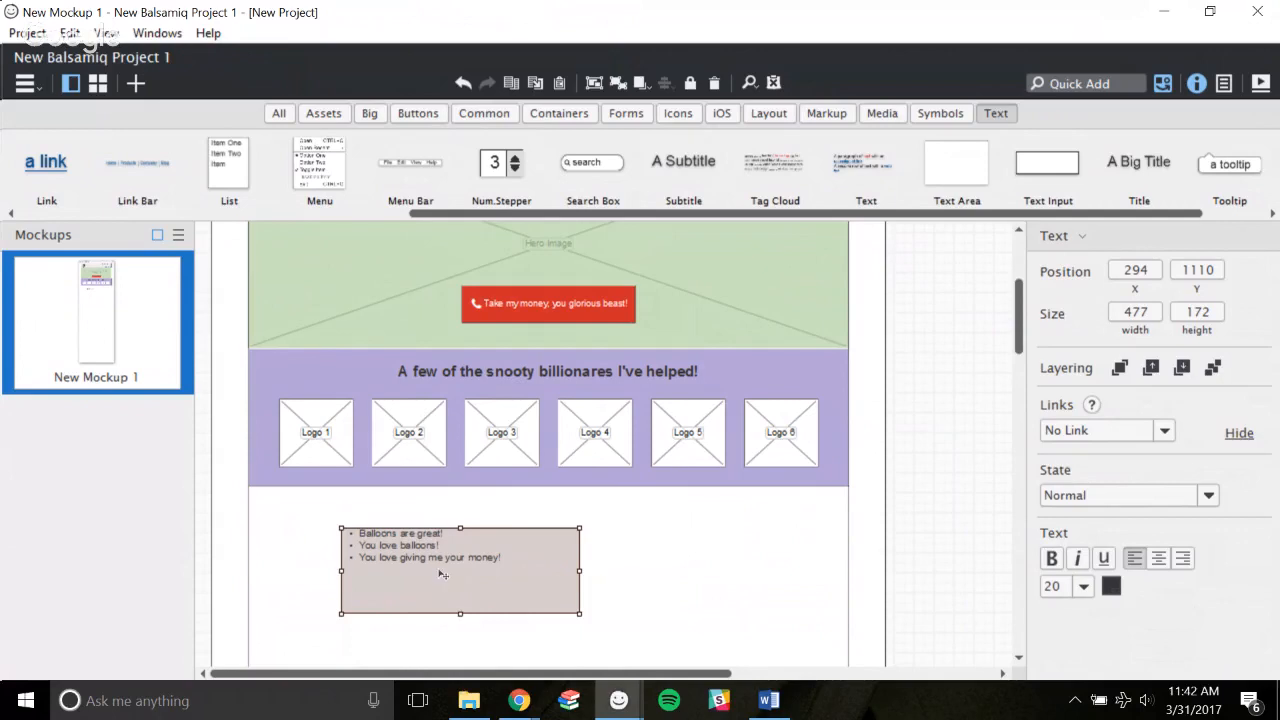
left_click(1159, 558)
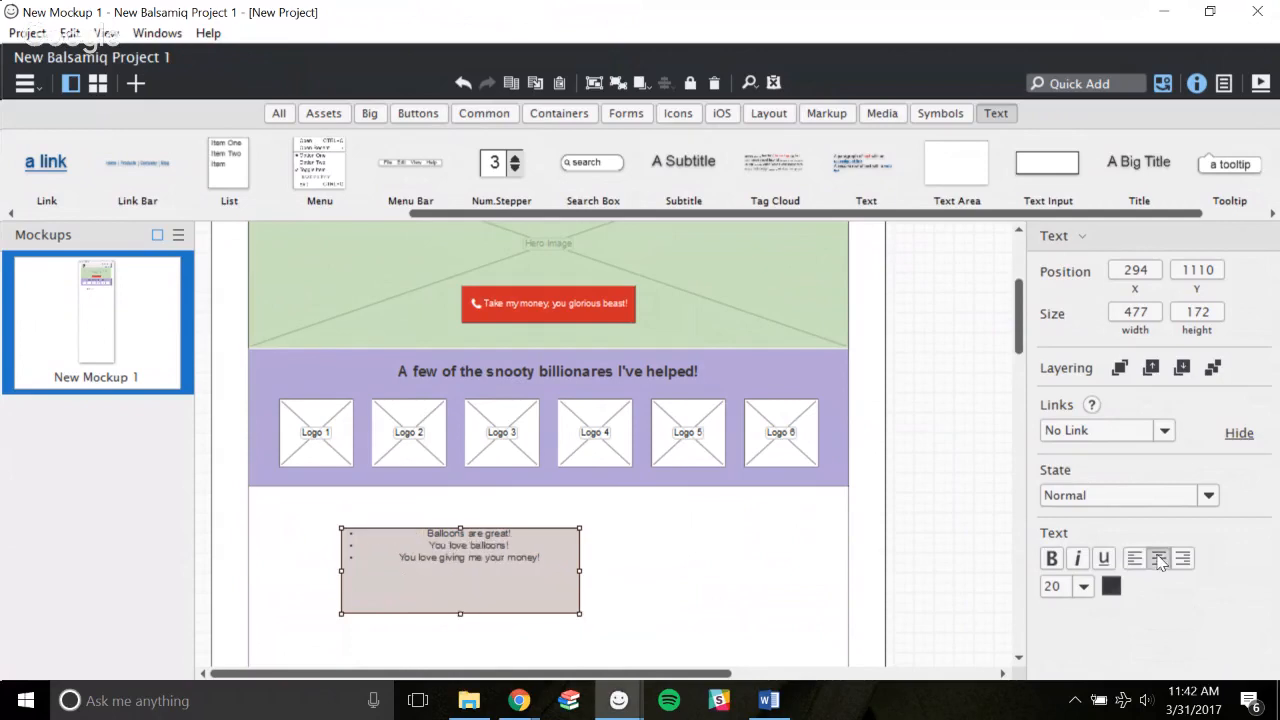
left_click(1182, 558)
left_click(1134, 558)
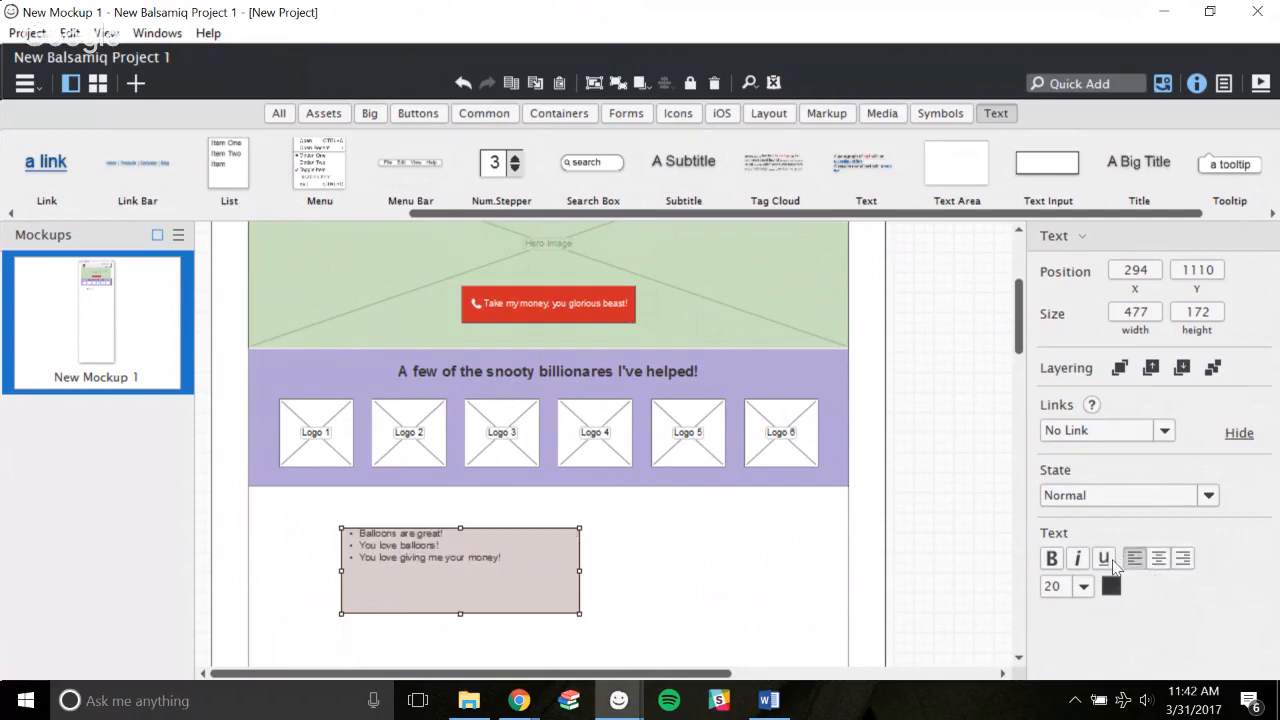
double_click(457, 577)
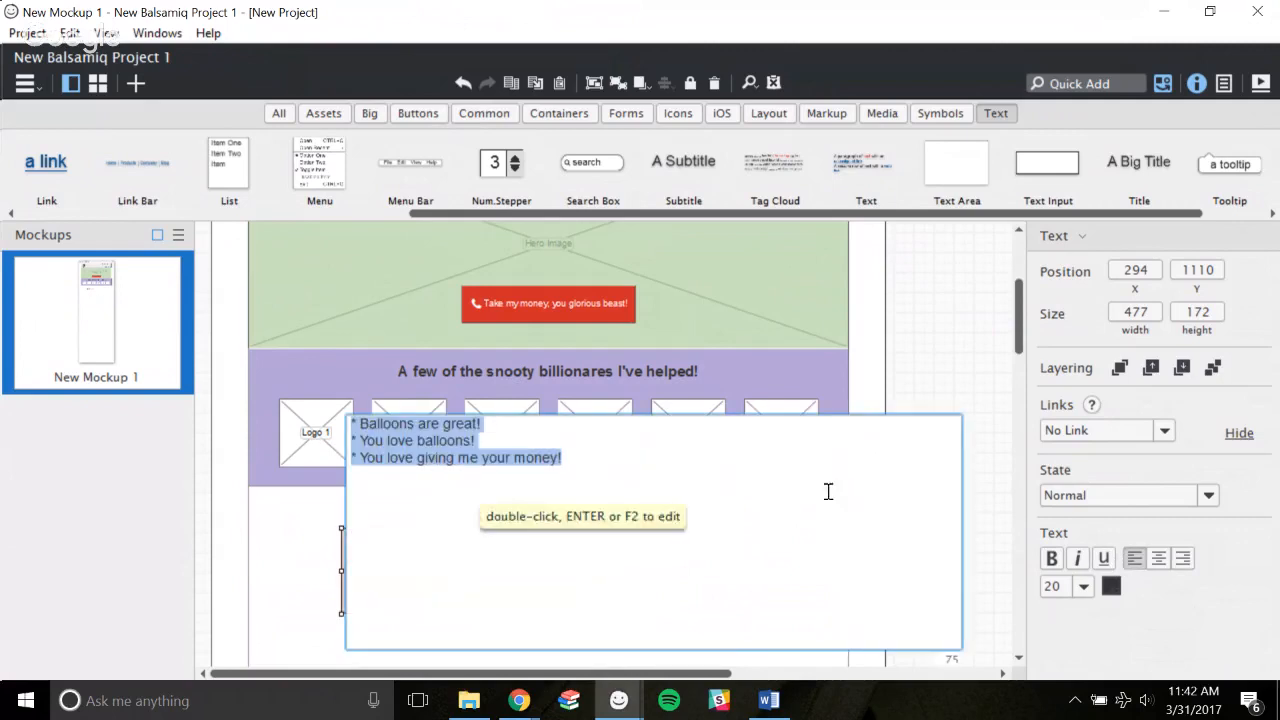
left_click(932, 481)
scroll(502, 549, "down", 2)
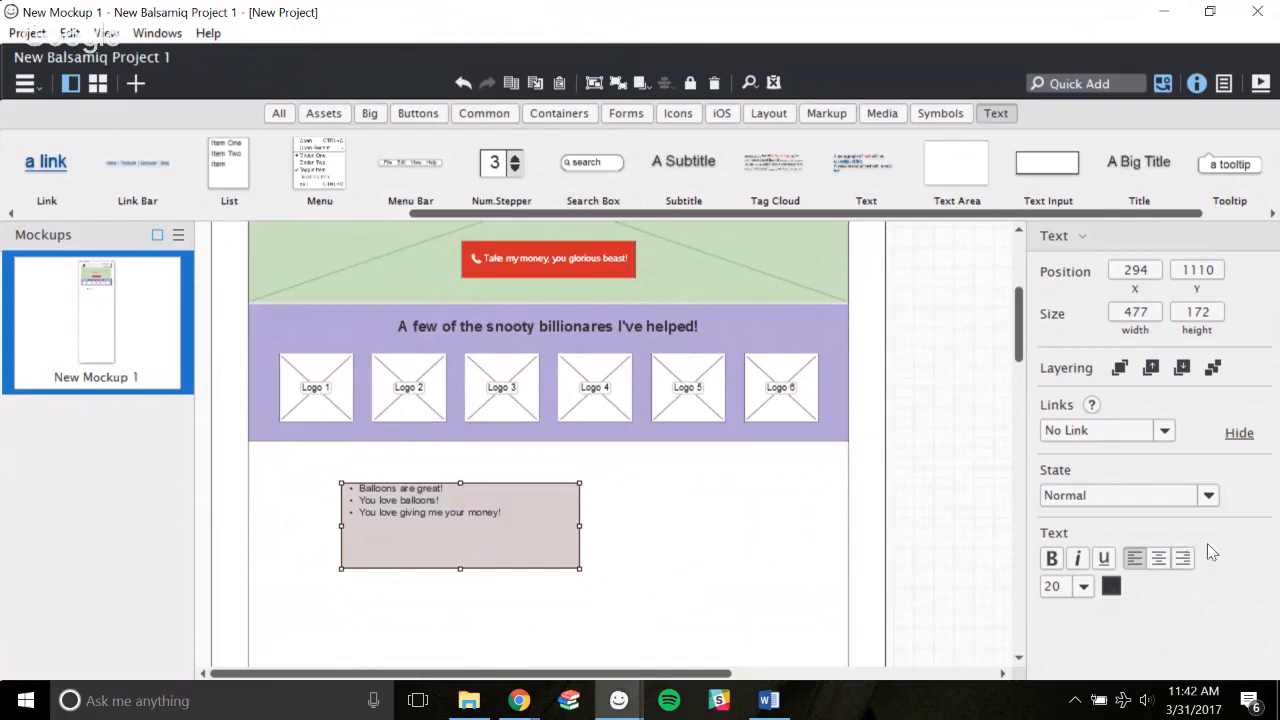
Try the bulleted text box with right and left alignment at different positions below the logo bar, and delete it.
left_click_drag(503, 540, 531, 521)
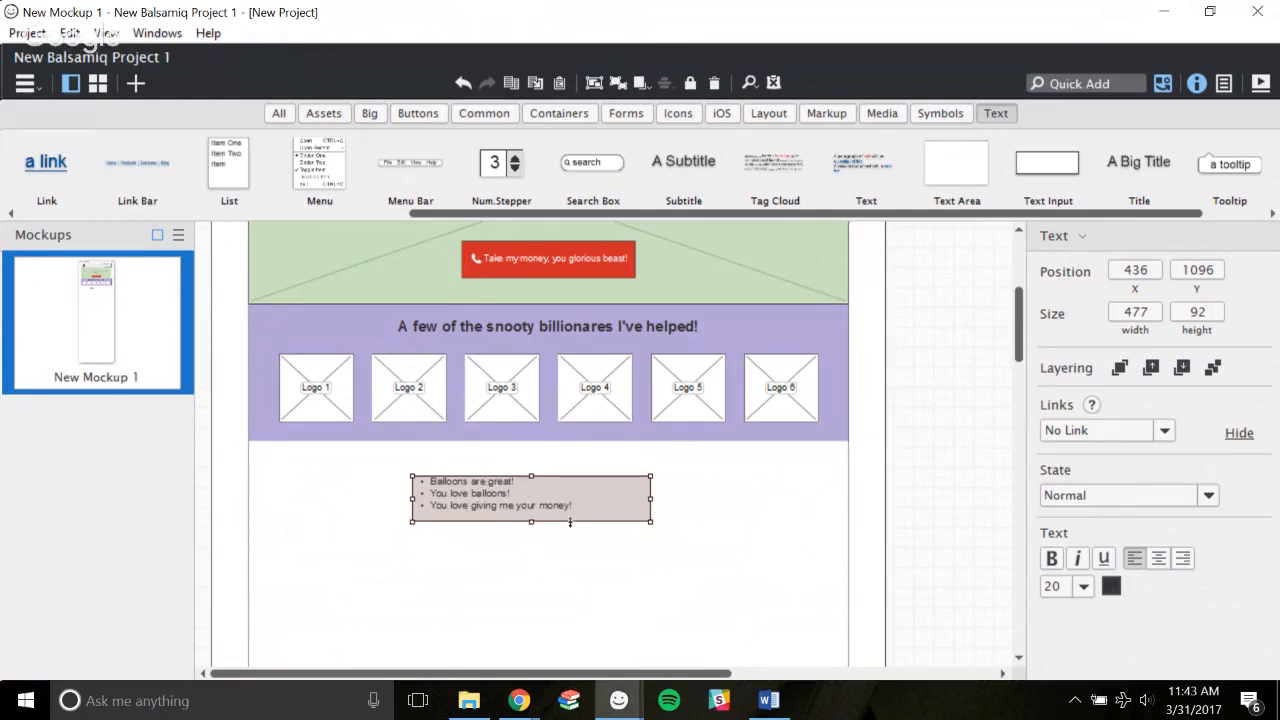
left_click_drag(500, 507, 585, 515)
left_click(1181, 560)
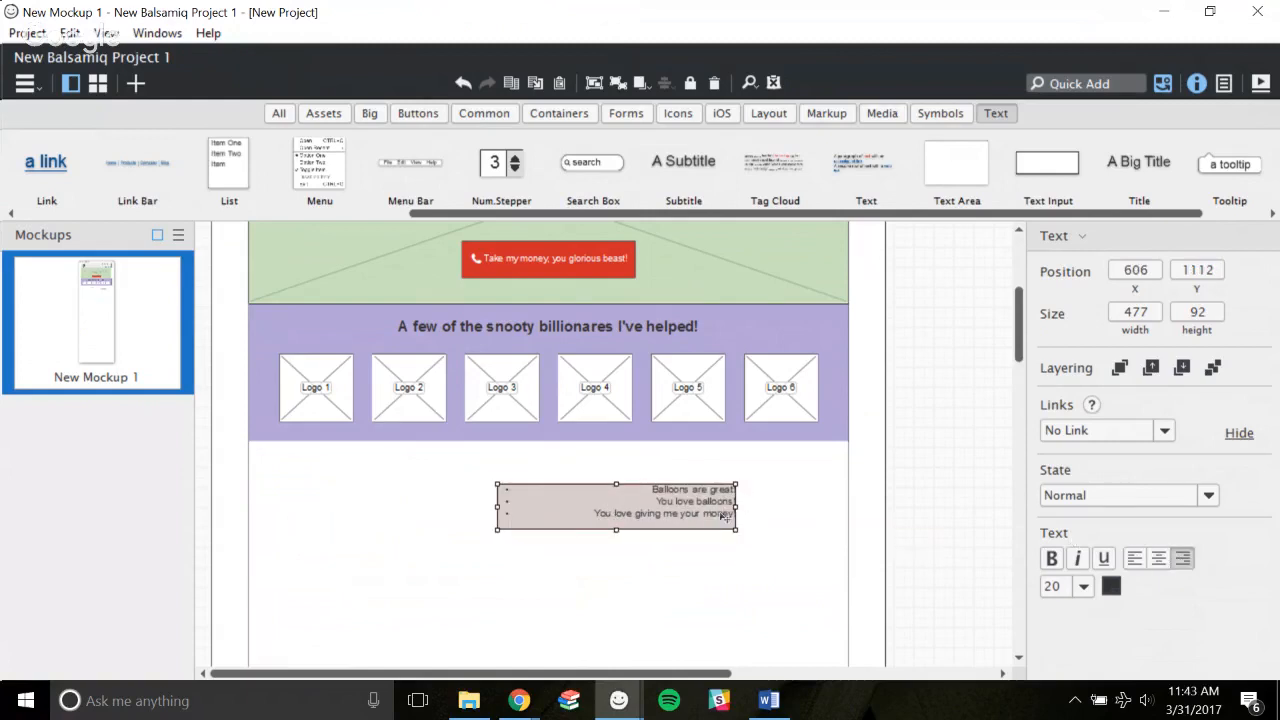
left_click_drag(723, 515, 537, 506)
left_click(1134, 558)
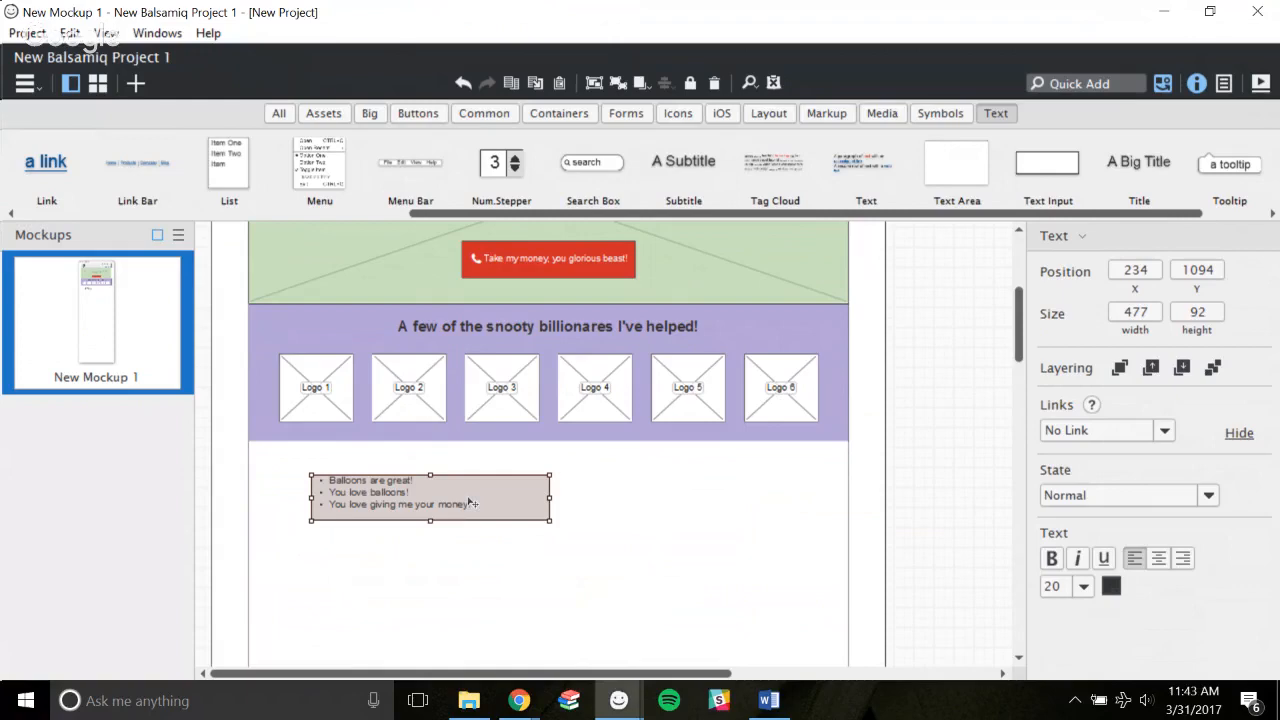
key("Delete")
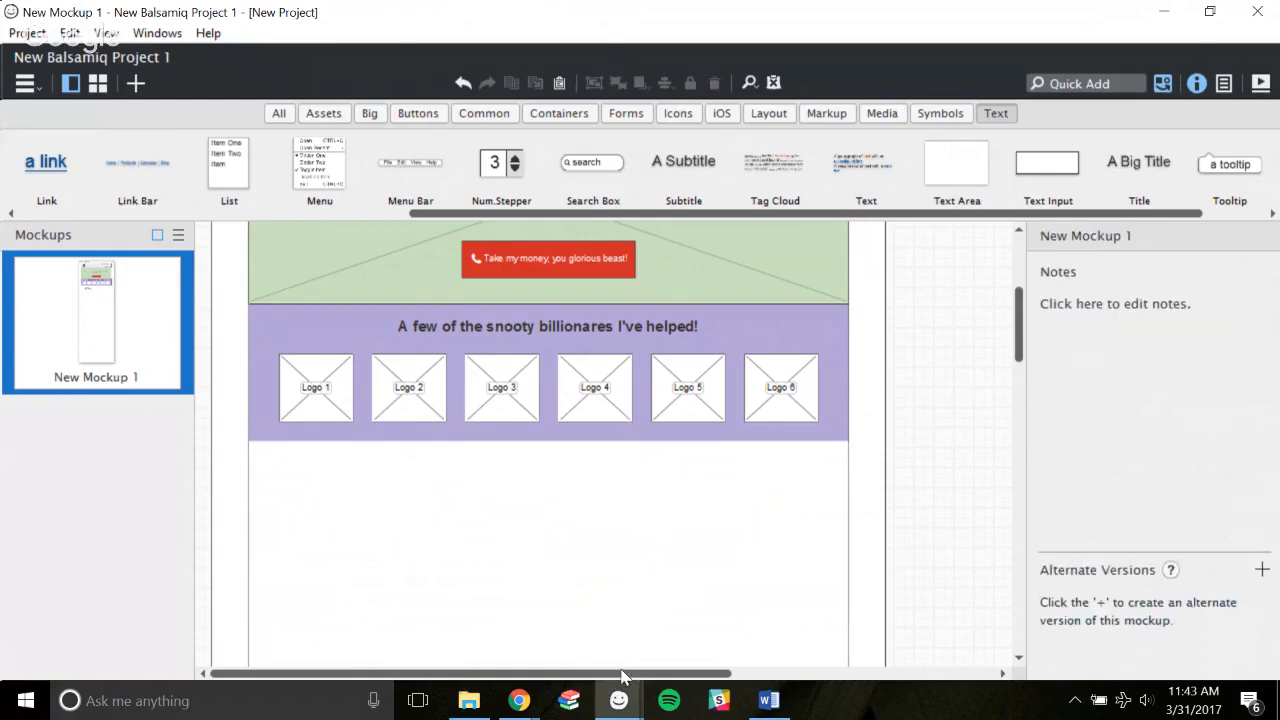
Switch to the Altura Interactive template, examine the text and image layout of the Why Altura copy mockup, and return to the homepage wireframe project.
mouse_move(618, 697)
left_click(529, 646)
scroll(715, 467, "down", 1)
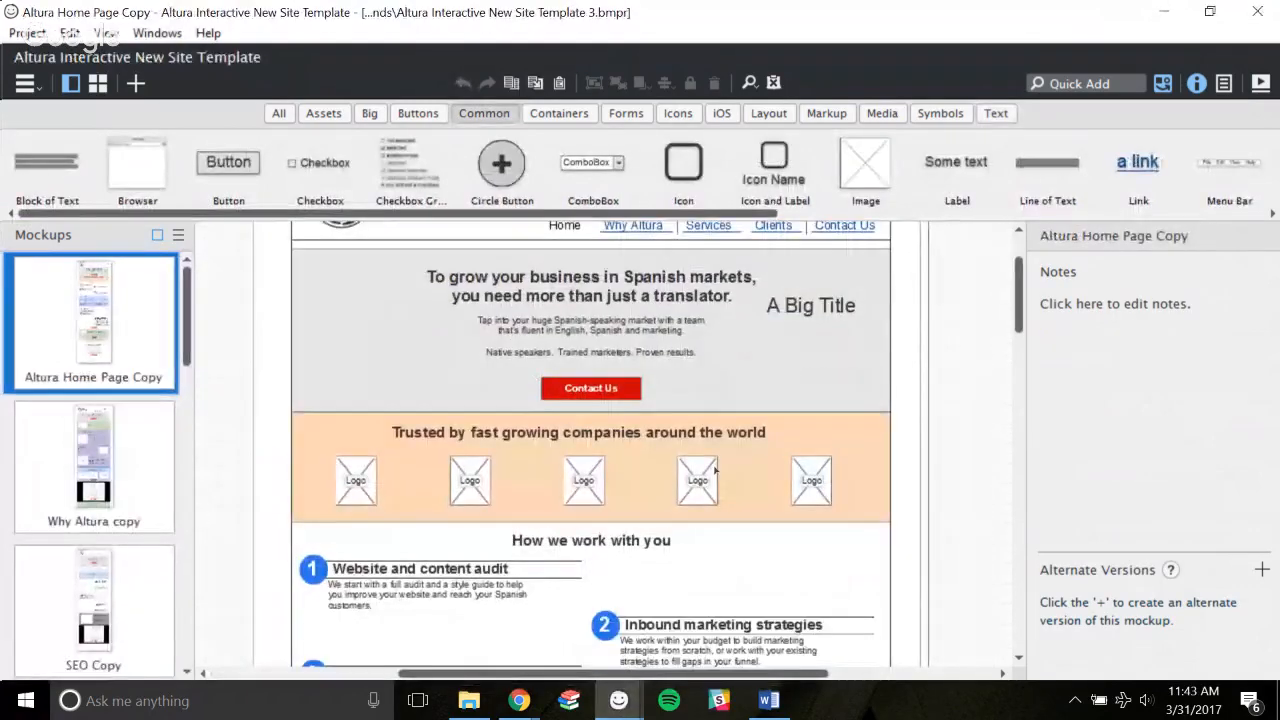
left_click(93, 460)
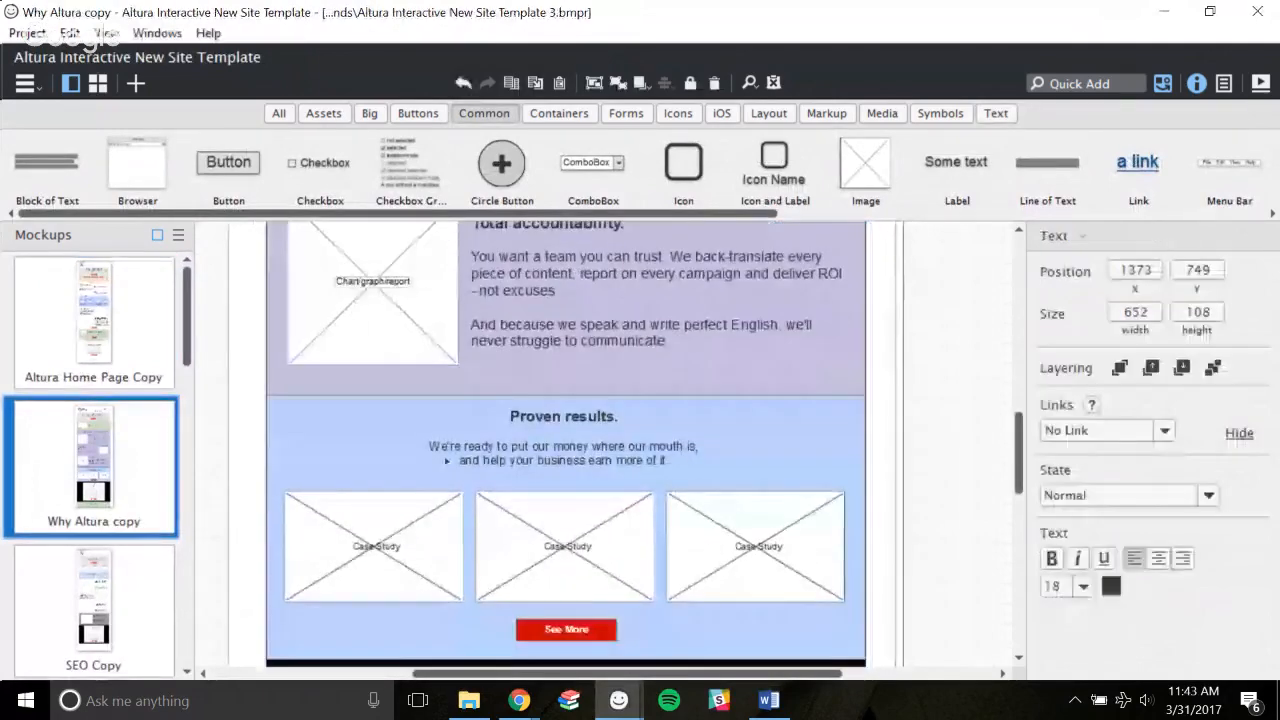
scroll(643, 531, "up", 5)
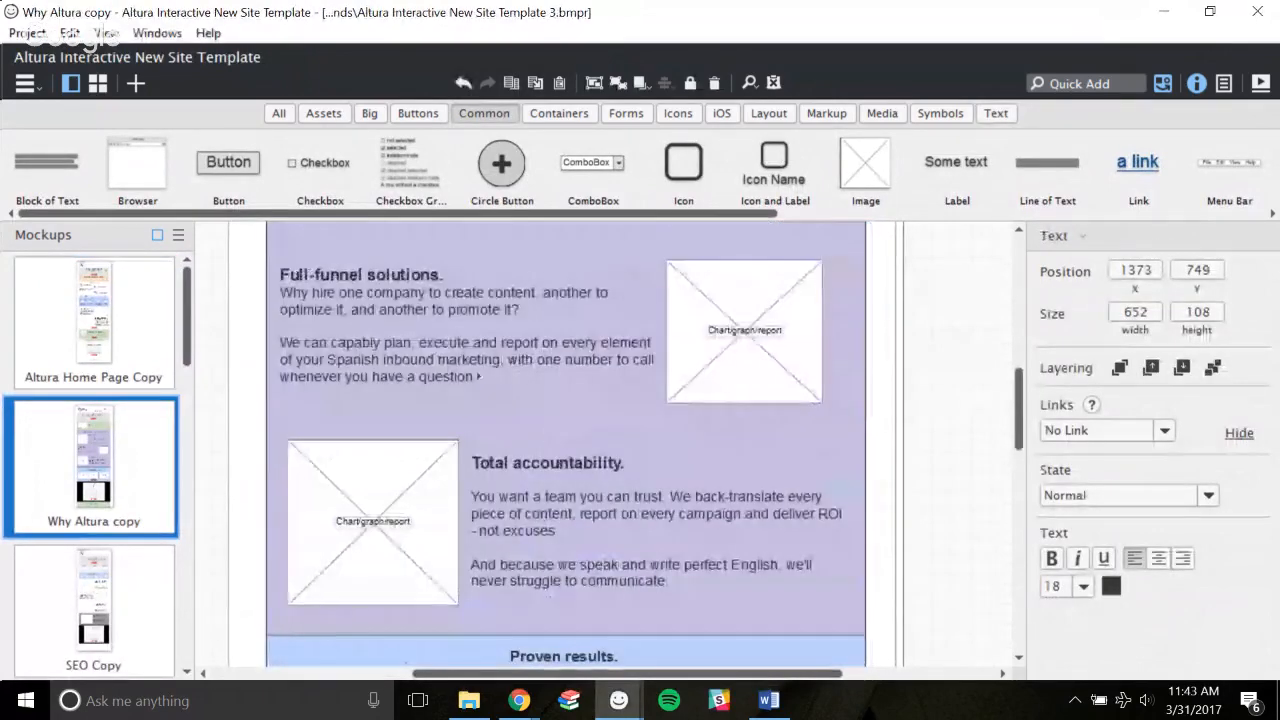
scroll(678, 463, "up", 5)
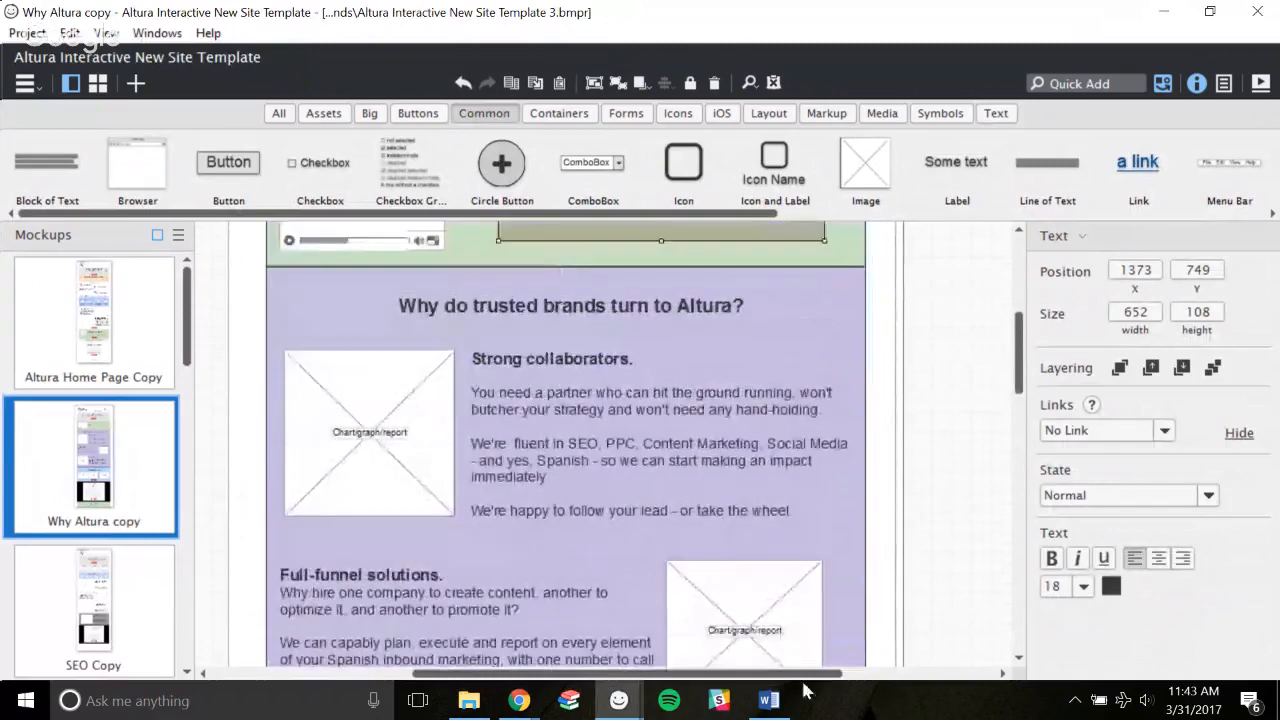
mouse_move(722, 702)
left_click(747, 613)
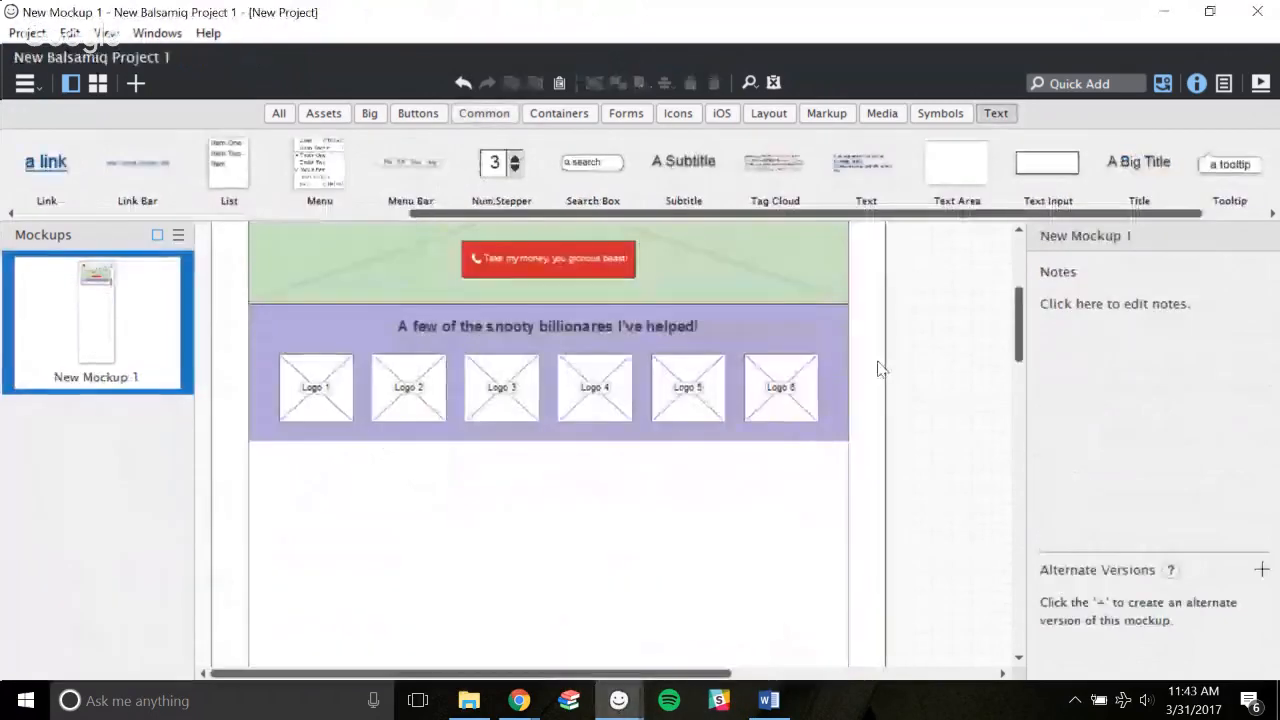
Open the hero section's group and ungroup its inner group into separate controls.
scroll(877, 347, "up", 1)
left_click(757, 372)
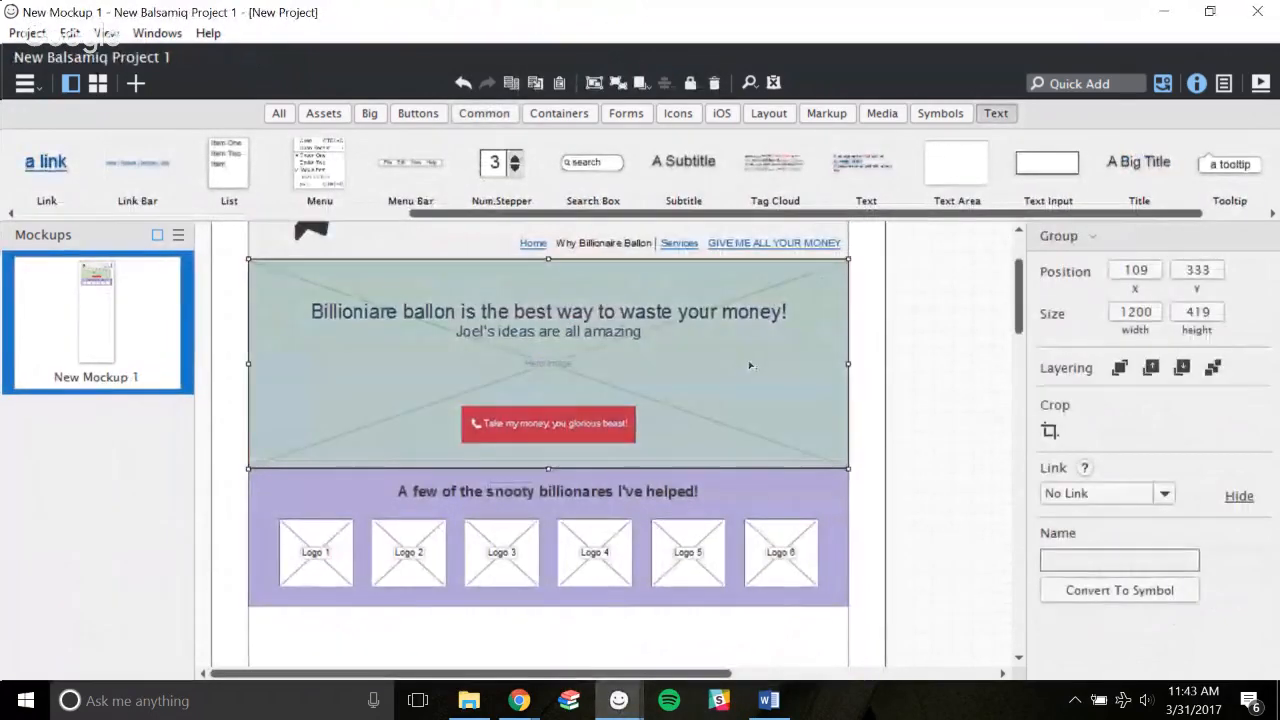
right_click(757, 372)
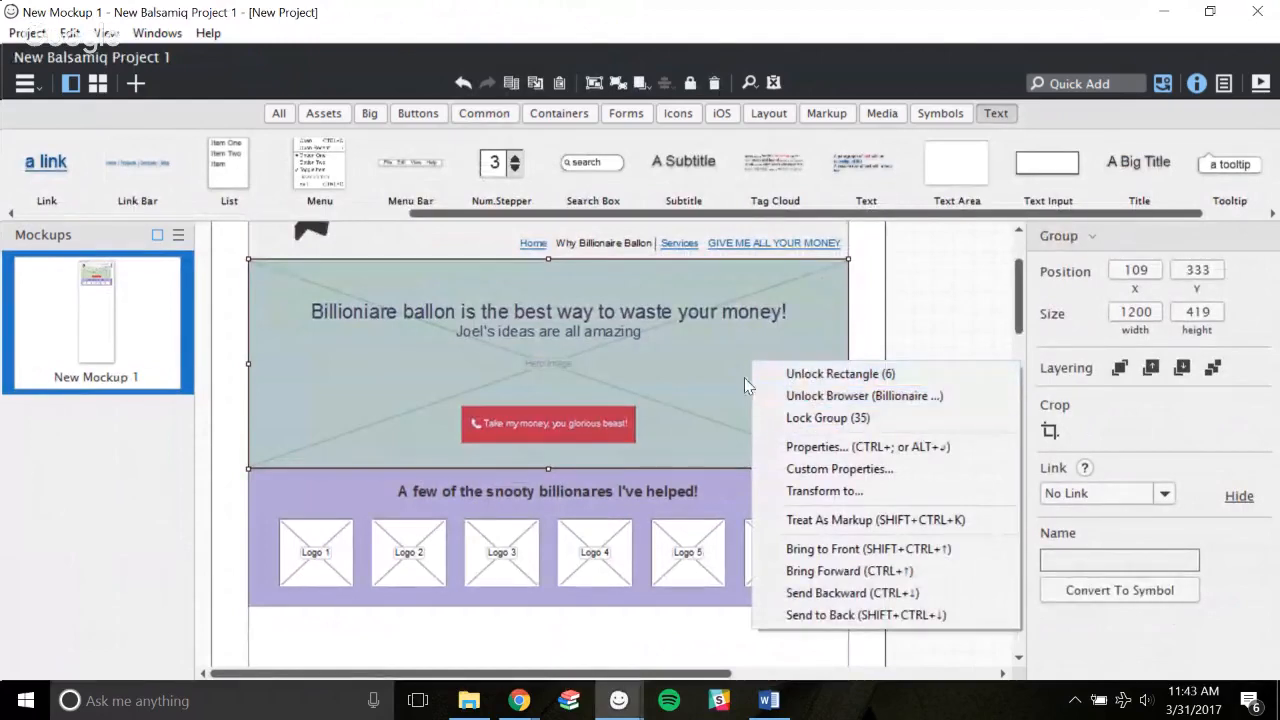
left_click(724, 372)
double_click(627, 342)
right_click(739, 354)
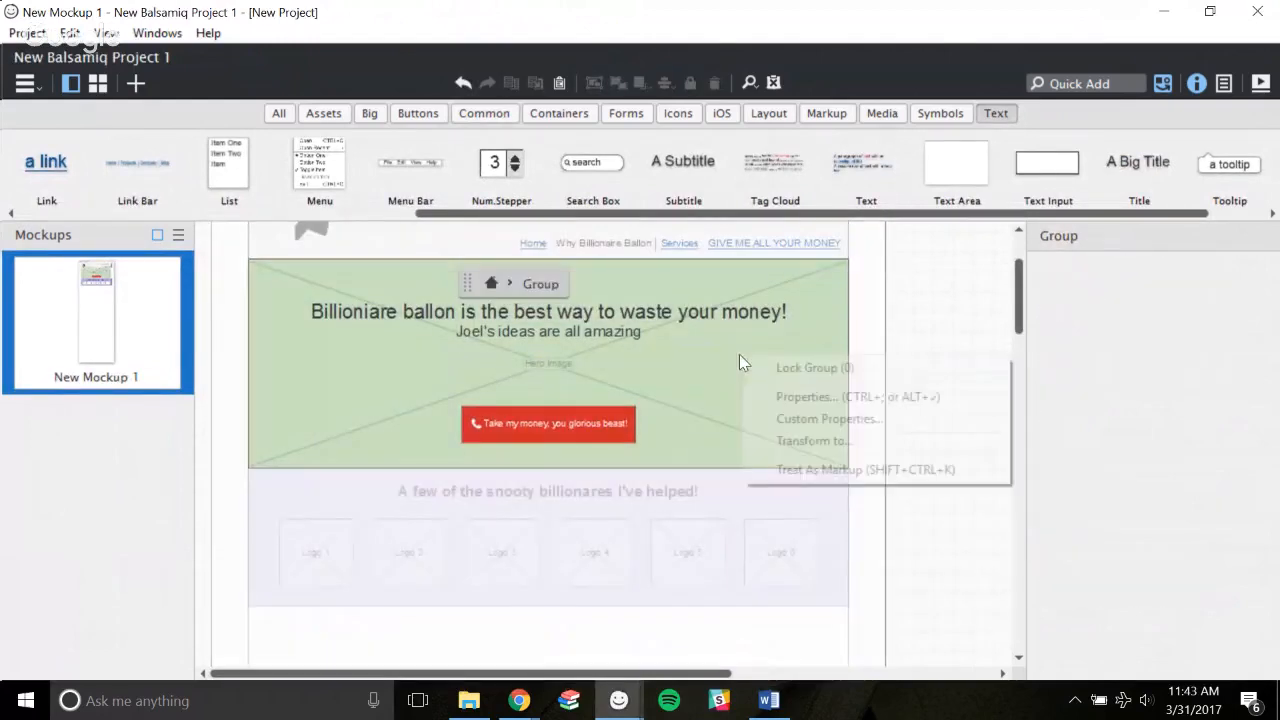
left_click(750, 397)
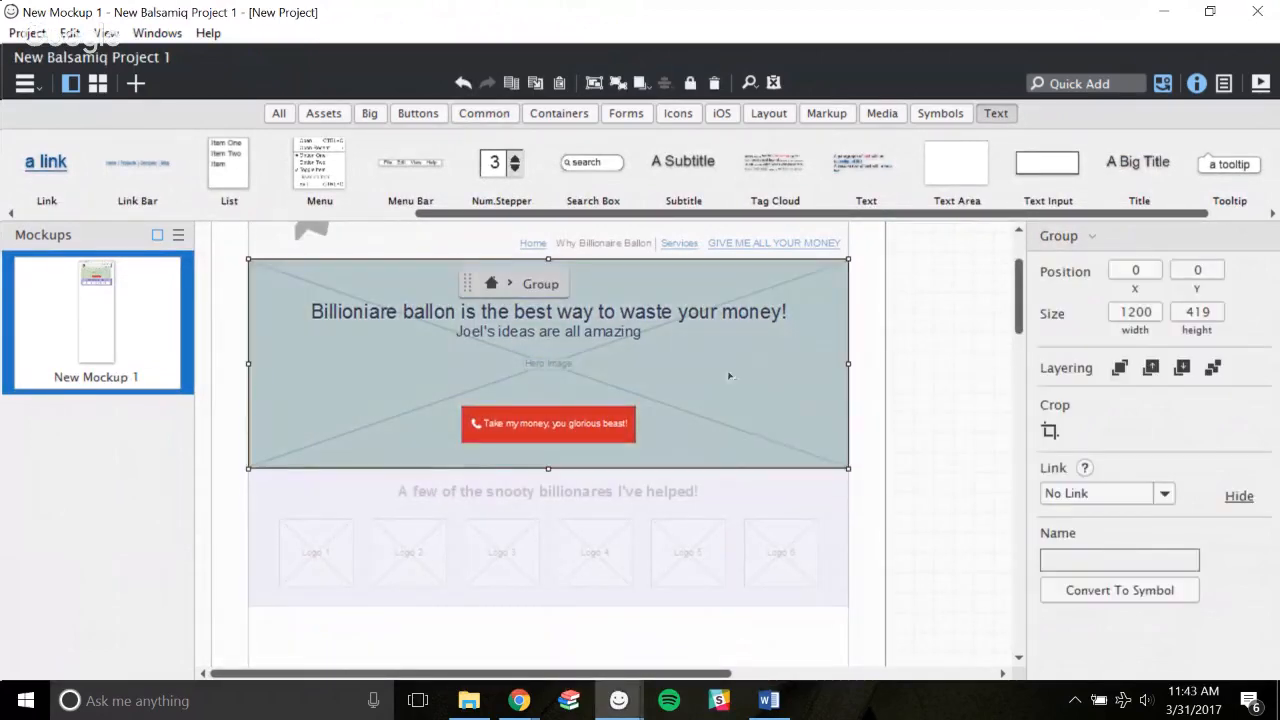
right_click(681, 367)
left_click(686, 349)
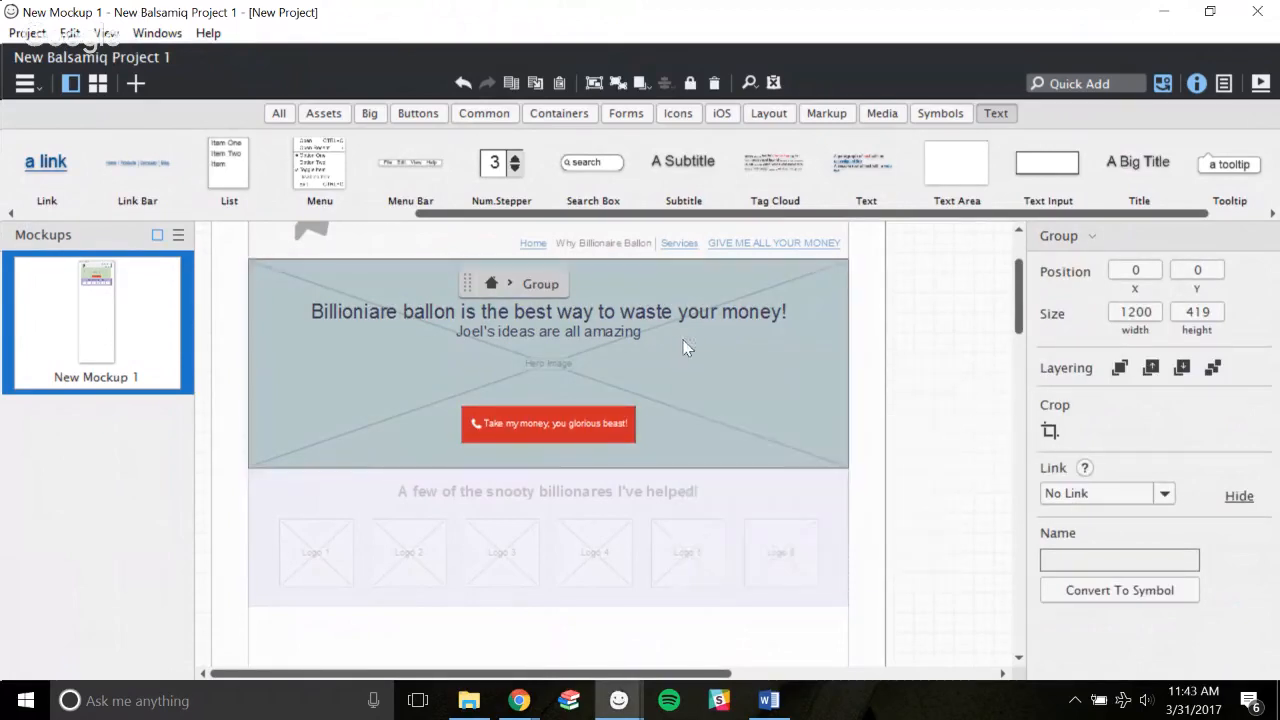
mouse_move(686, 349)
left_mouse_down()
mouse_move(752, 397)
mouse_move(721, 360)
mouse_move(691, 352)
left_mouse_up()
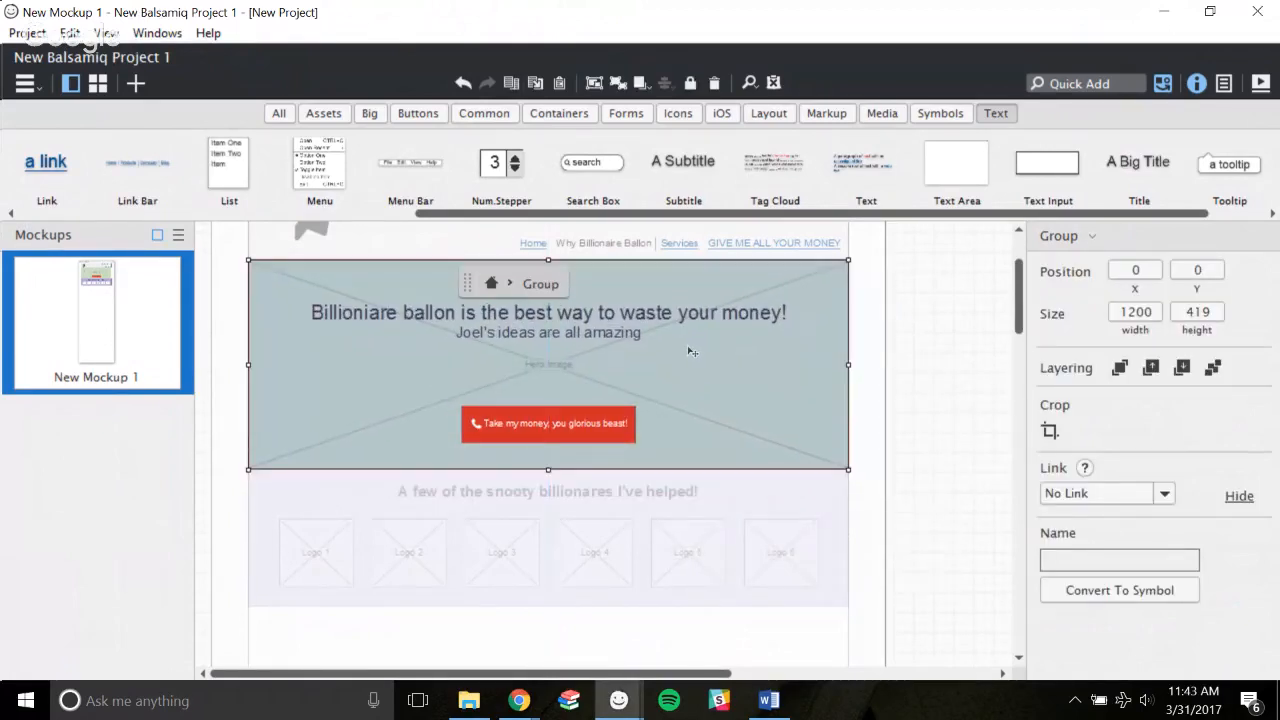
right_click(710, 348)
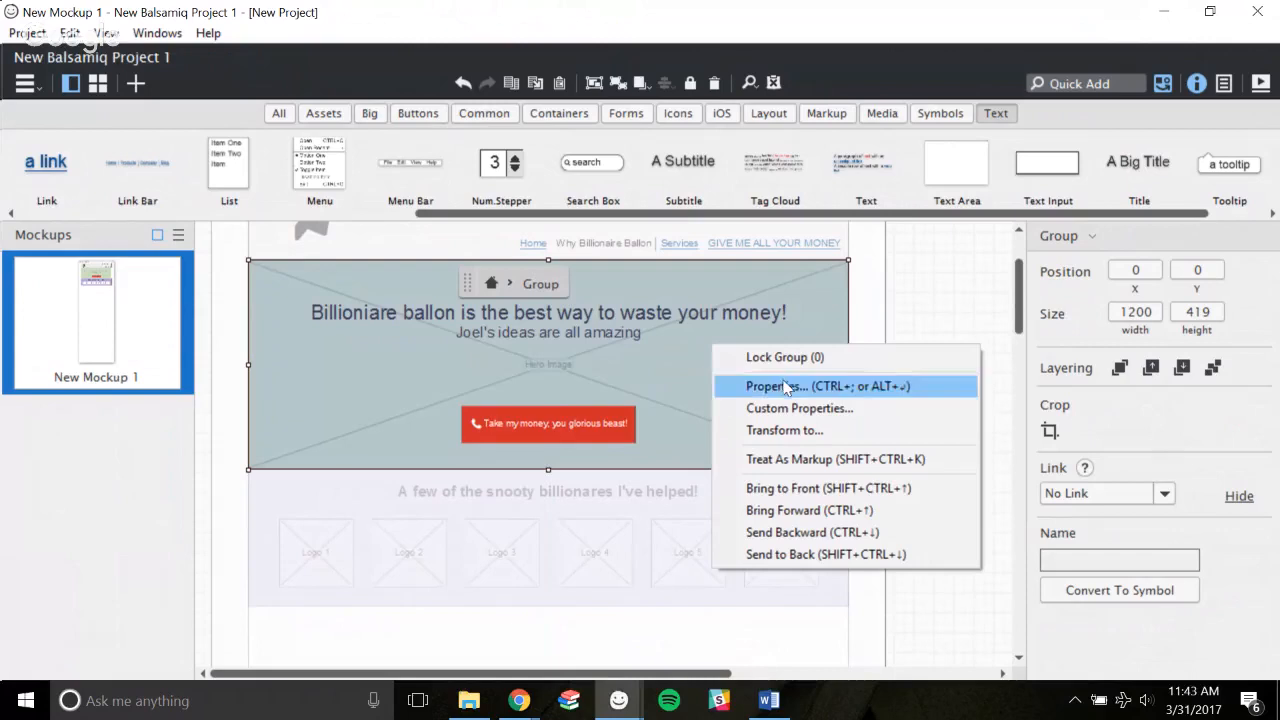
left_click(618, 84)
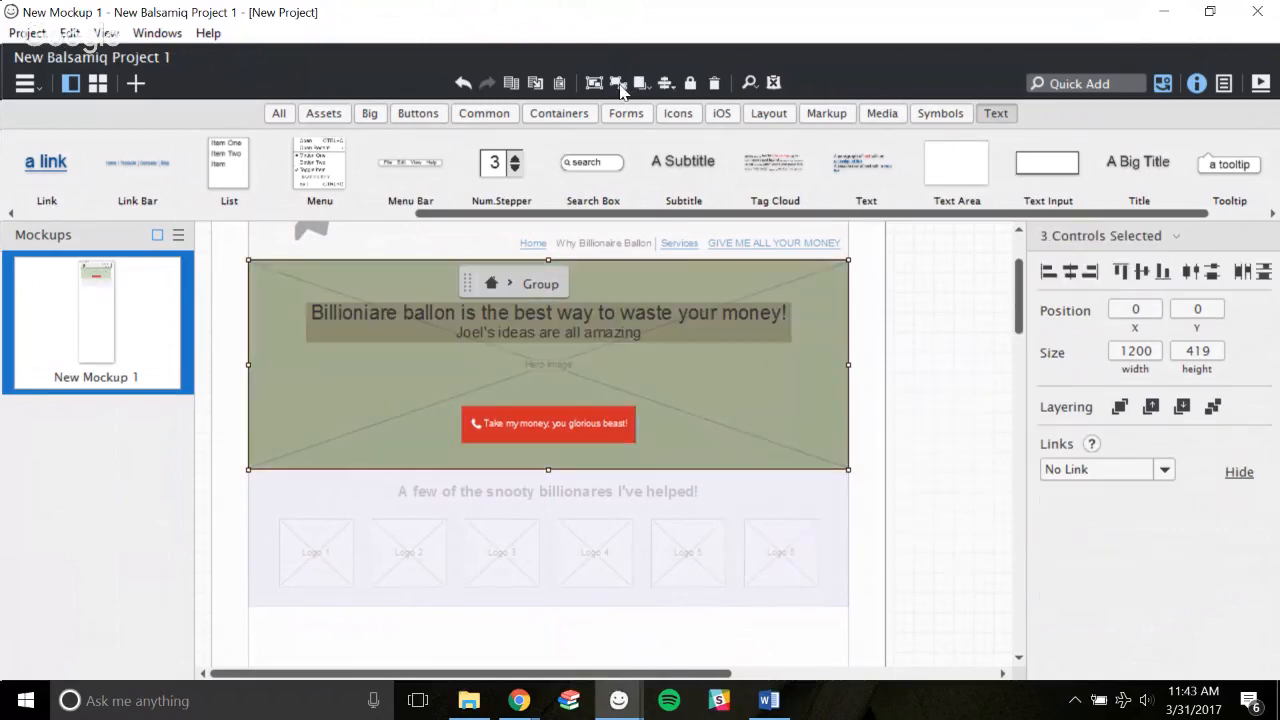
Select the Hero Image placeholder within the hero group and fill it with the billionaire2 picture from the Desktop.
right_click(752, 378)
left_click(814, 393)
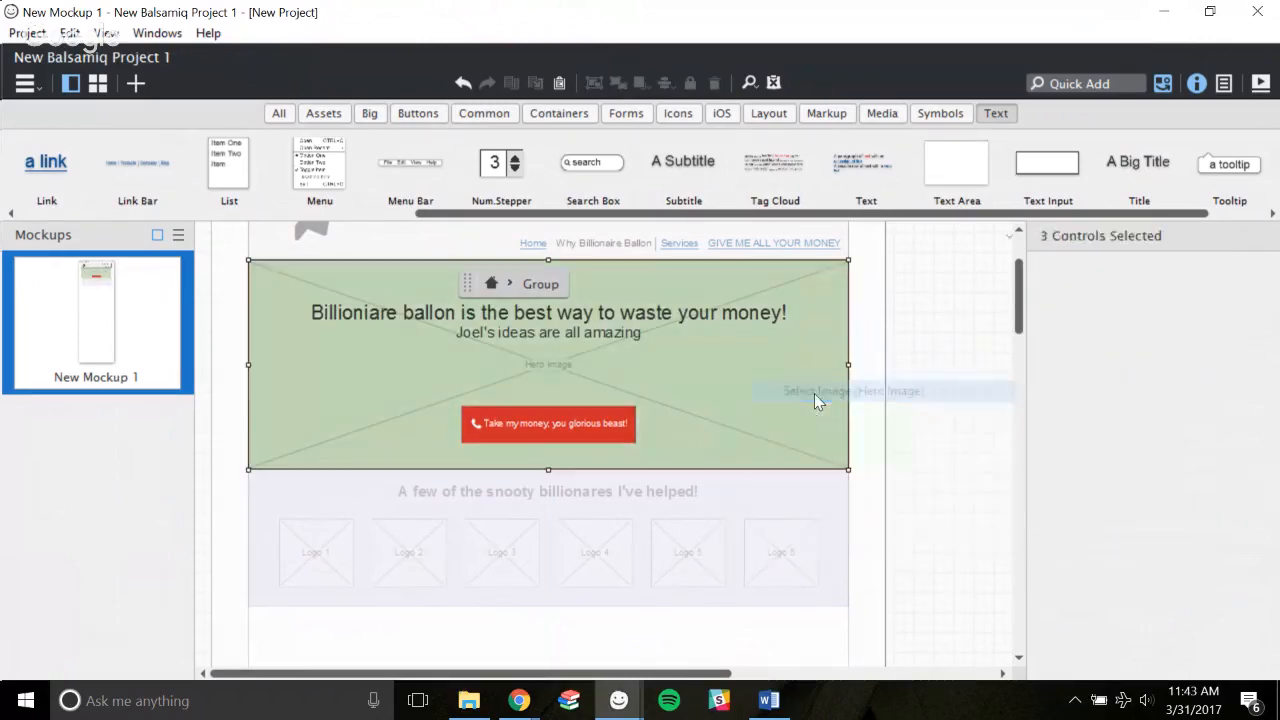
scroll(1118, 465, "down", 3)
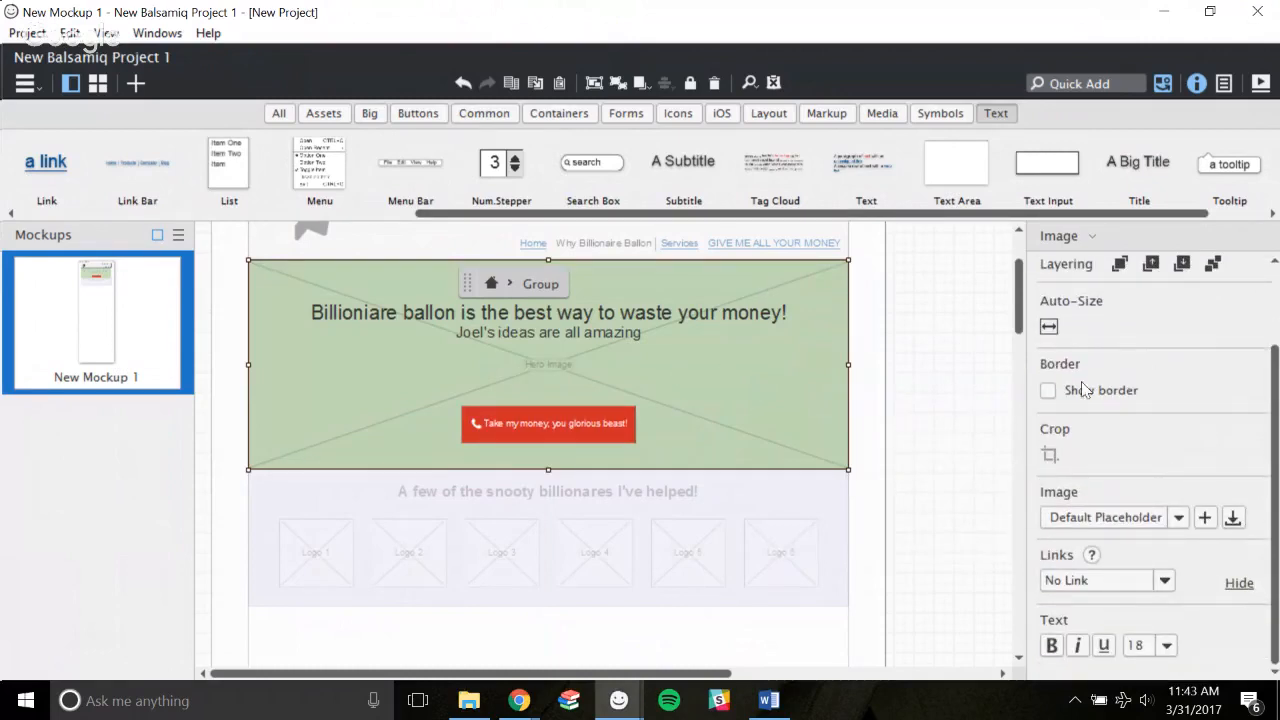
scroll(1143, 521, "up", 1)
scroll(1200, 528, "down", 1)
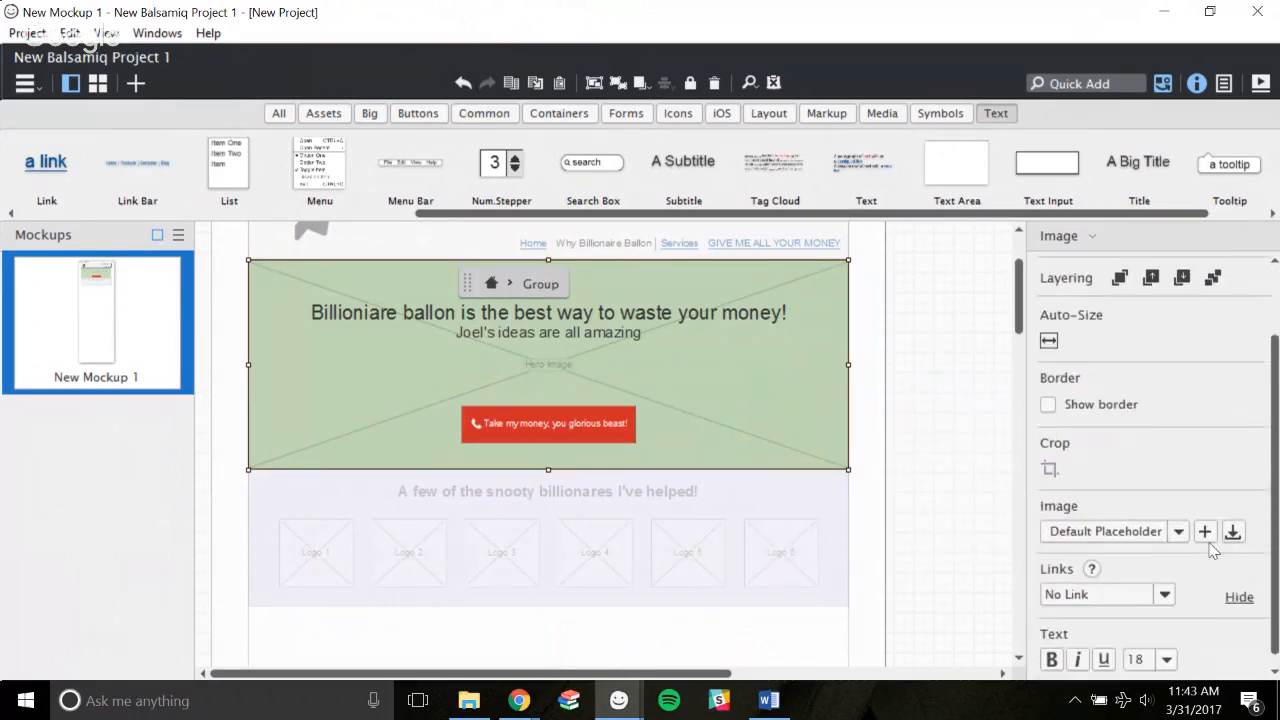
left_click(1205, 531)
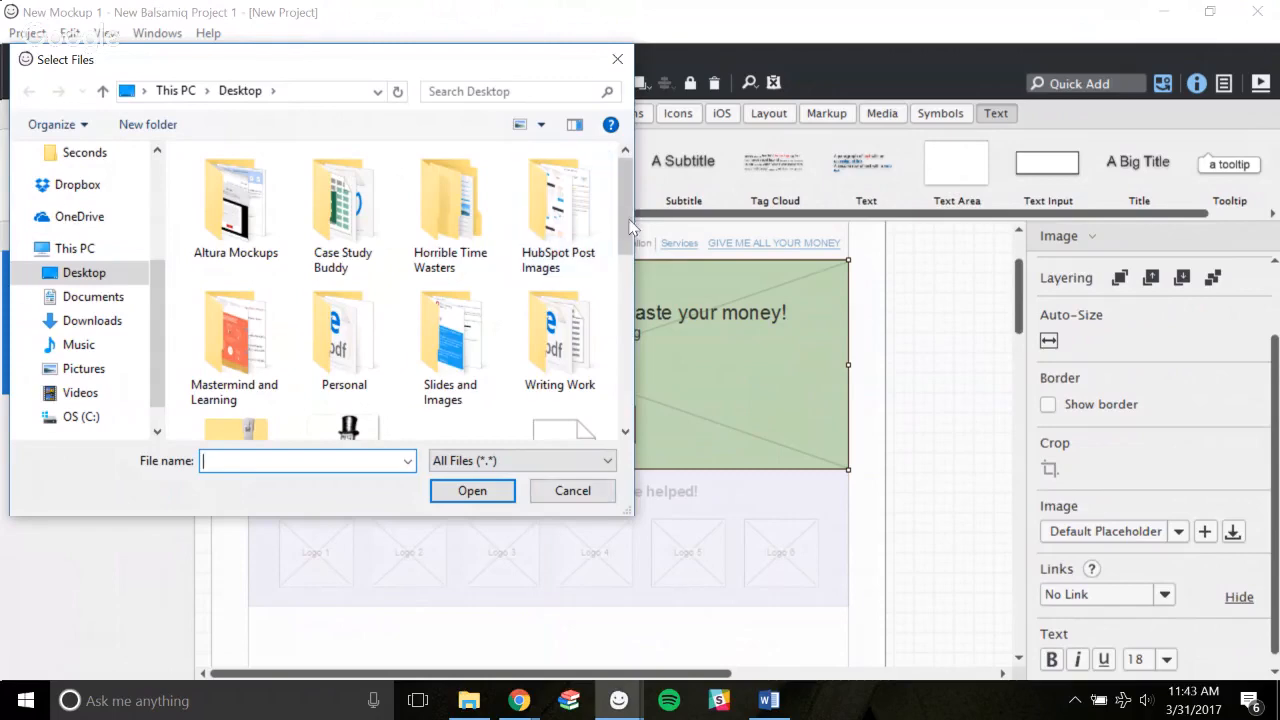
scroll(623, 240, "down", 2)
double_click(462, 288)
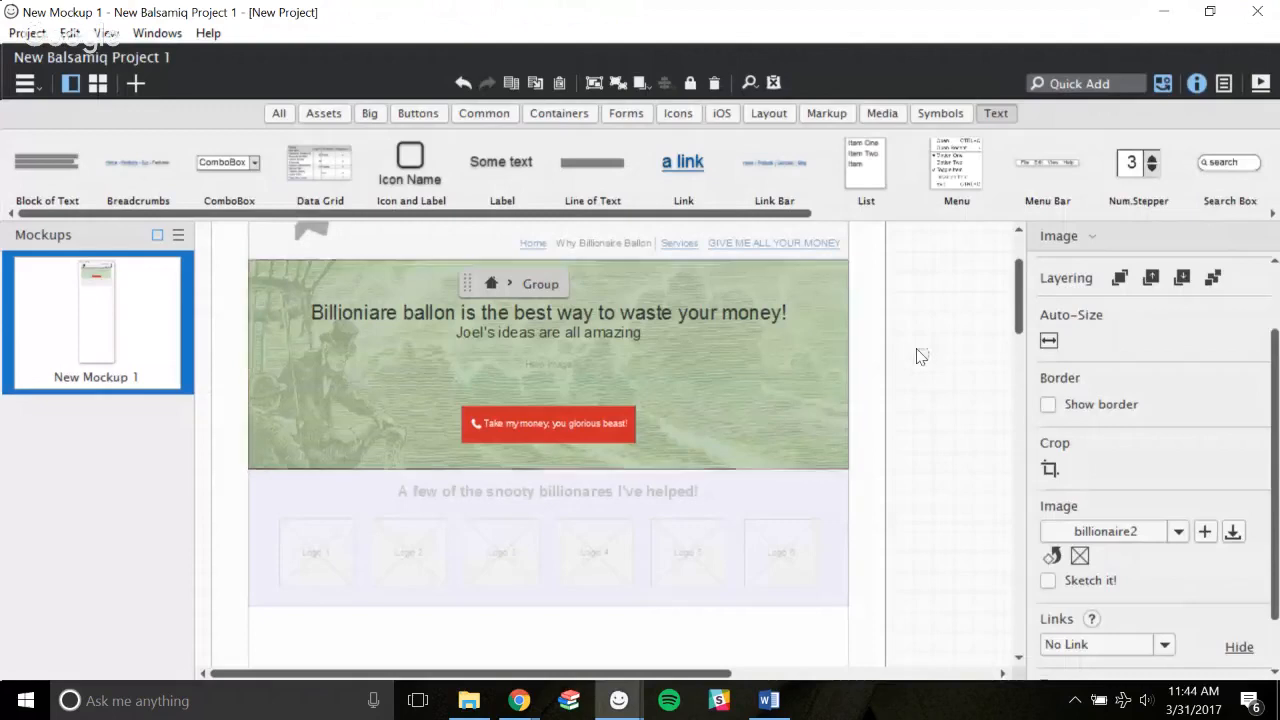
left_click(920, 356)
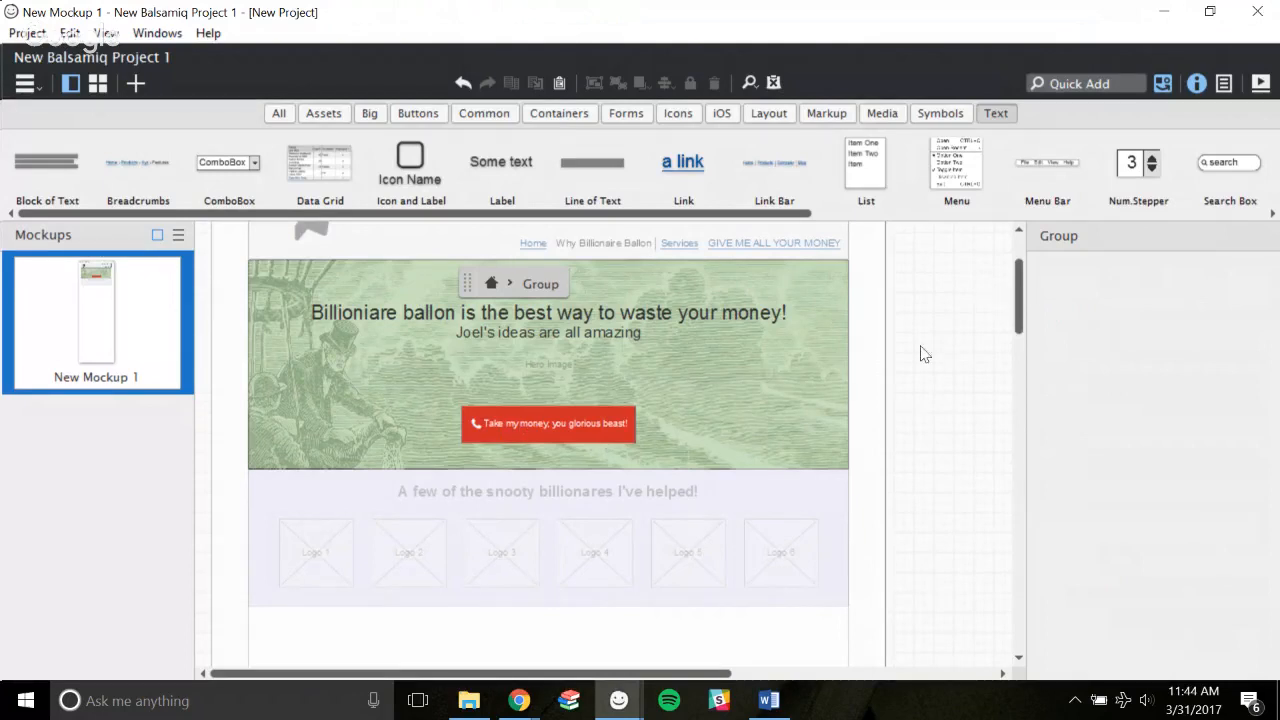
Group the hero image, headline text and red call-to-action button again, and leave the hero group.
left_click(642, 333)
left_click(602, 408, "shift")
left_click(822, 386, "shift")
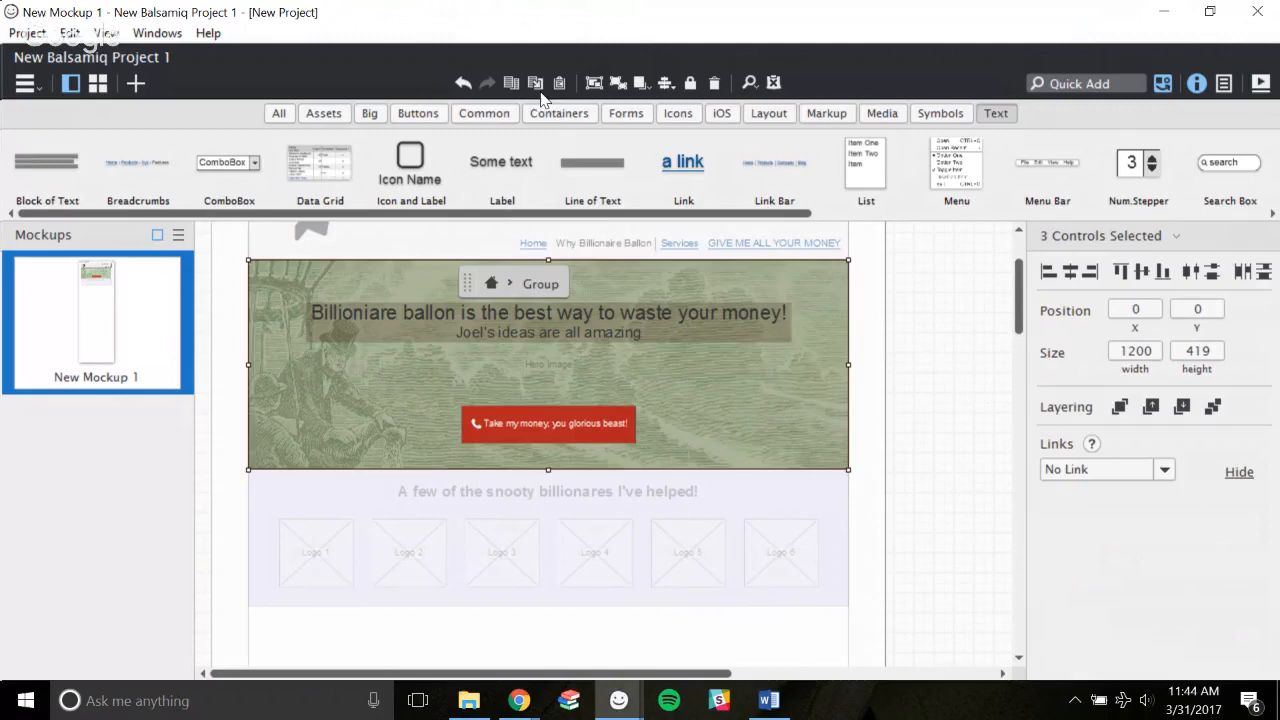
left_click(594, 83)
key("Escape")
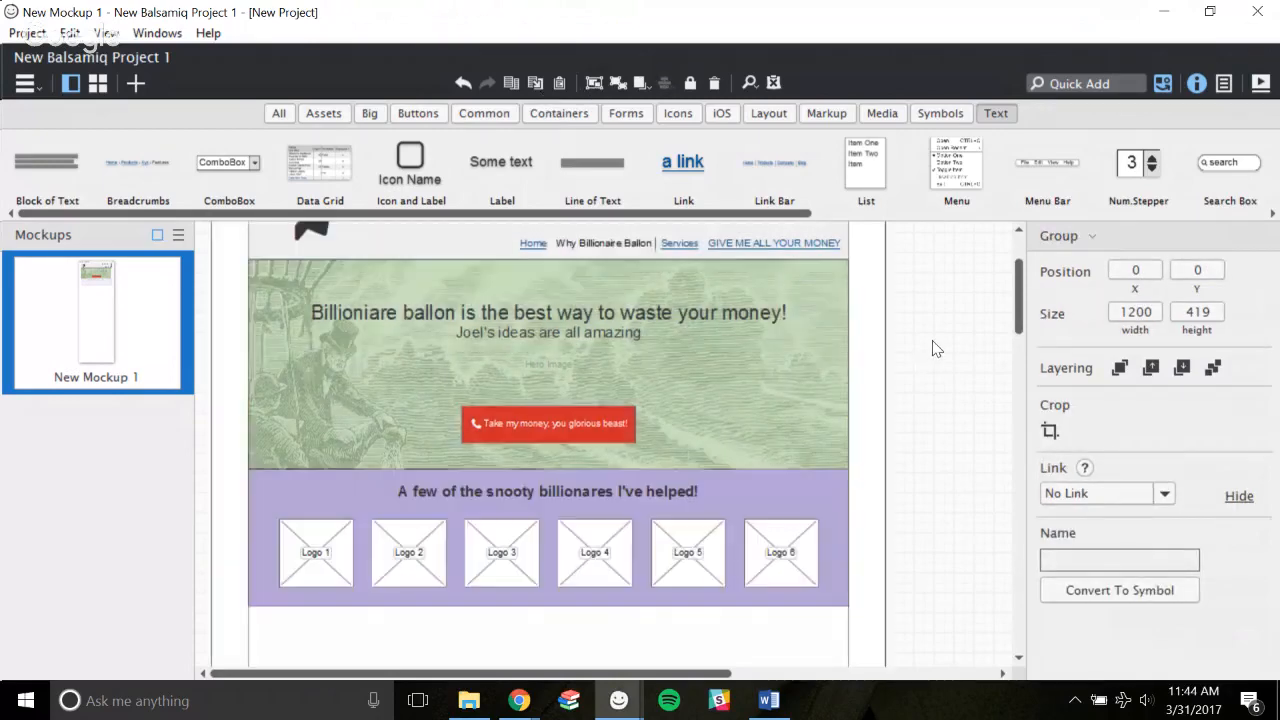
left_click(932, 348)
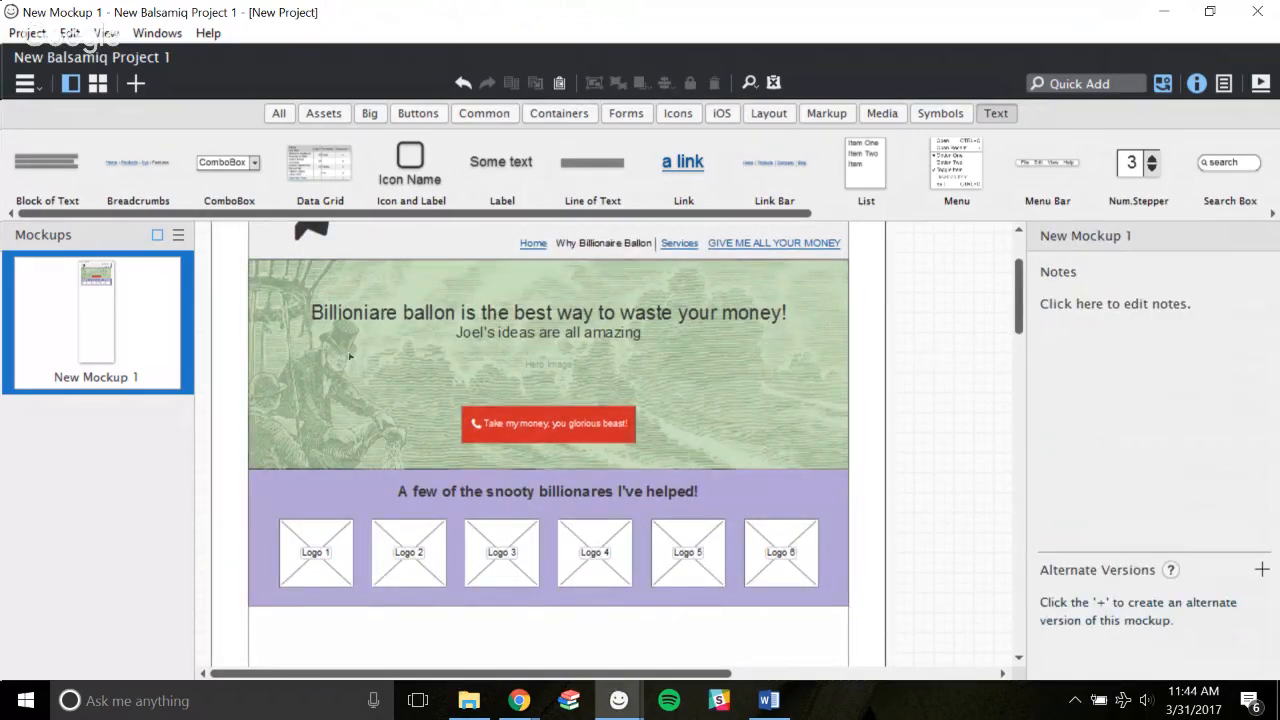
left_click(413, 389)
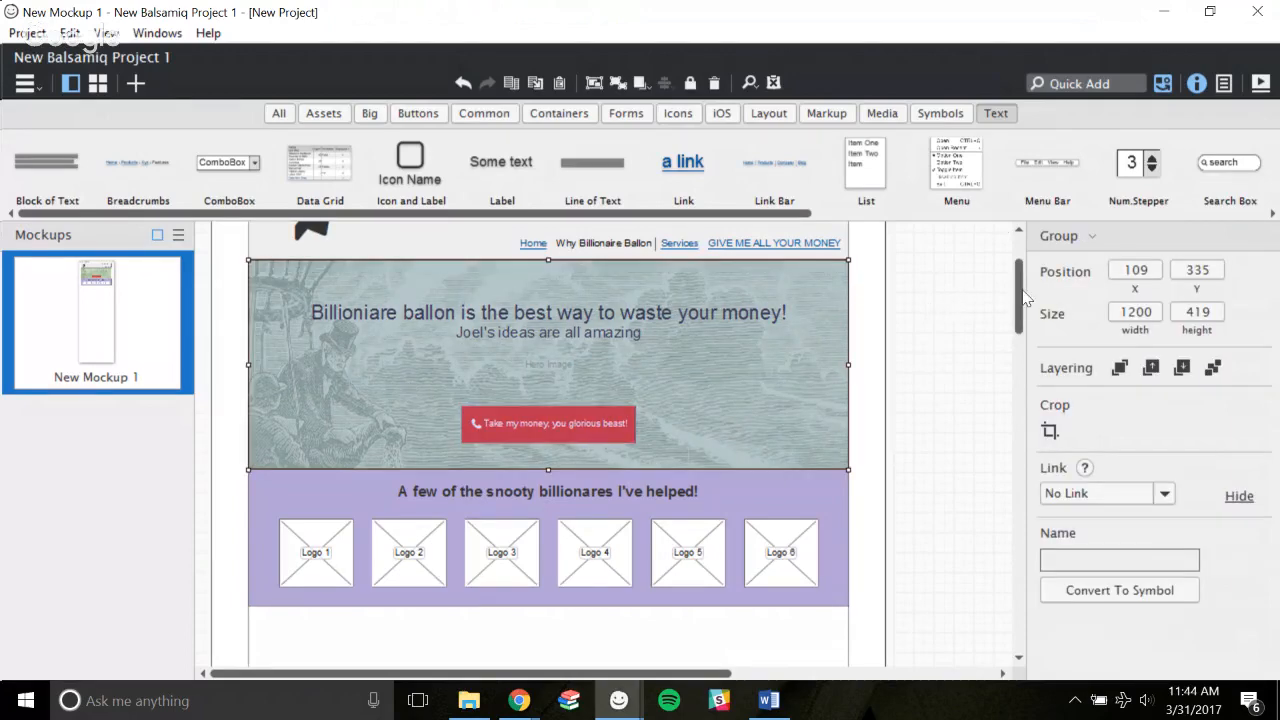
left_click(905, 395)
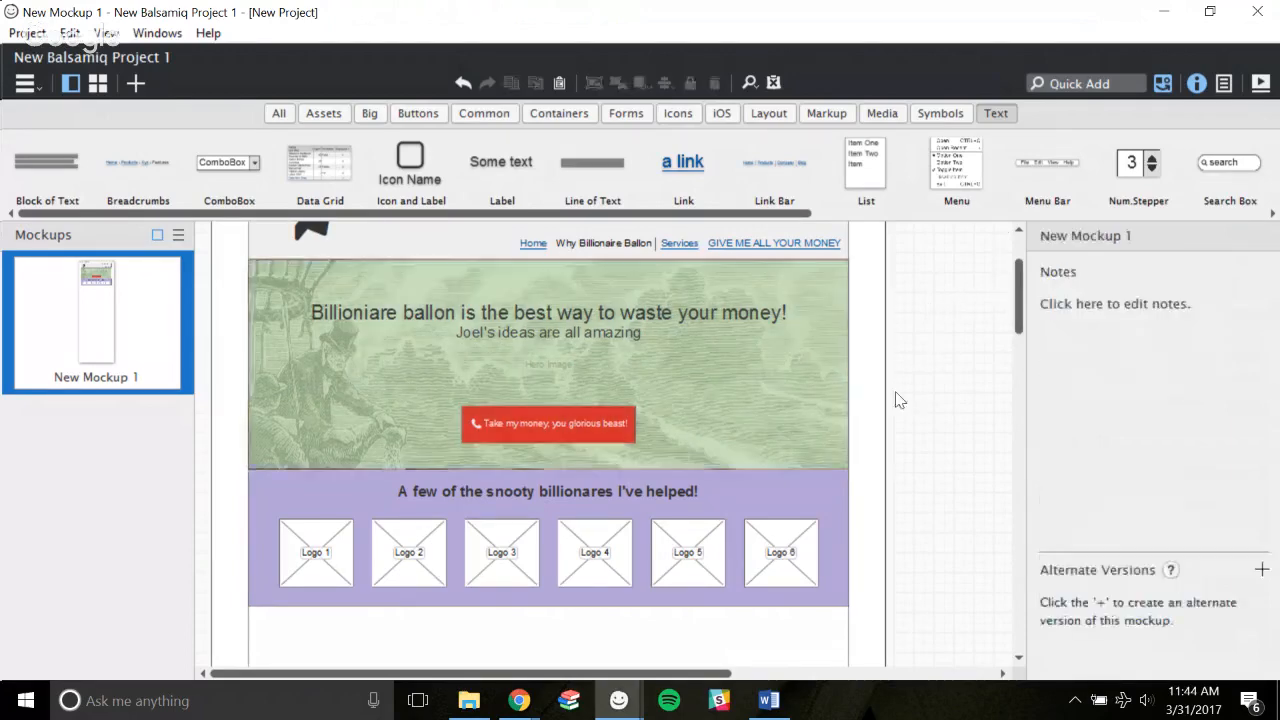
Add an image placeholder labelled "Handsome man" below the logo bar, enlarge it to a tall portrait shape and move it near the page's left edge.
left_click_drag(1020, 310, 1015, 341)
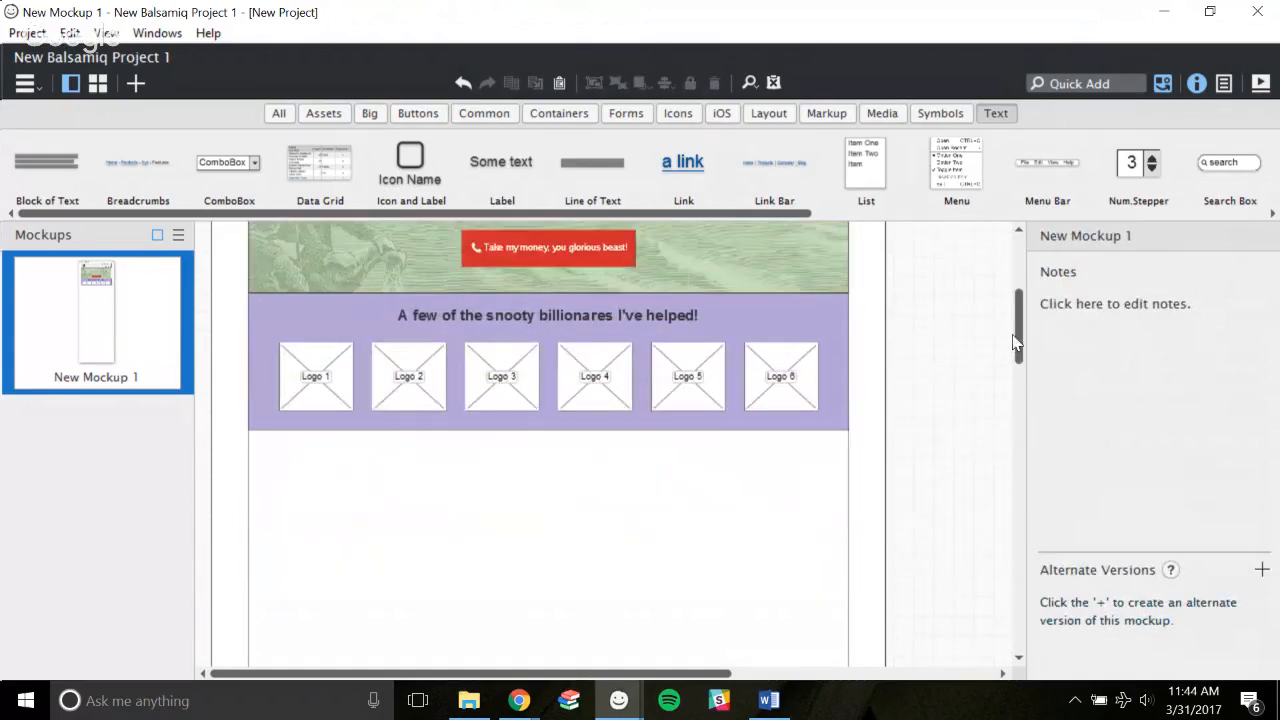
left_click(486, 115)
left_click_drag(872, 176, 328, 492)
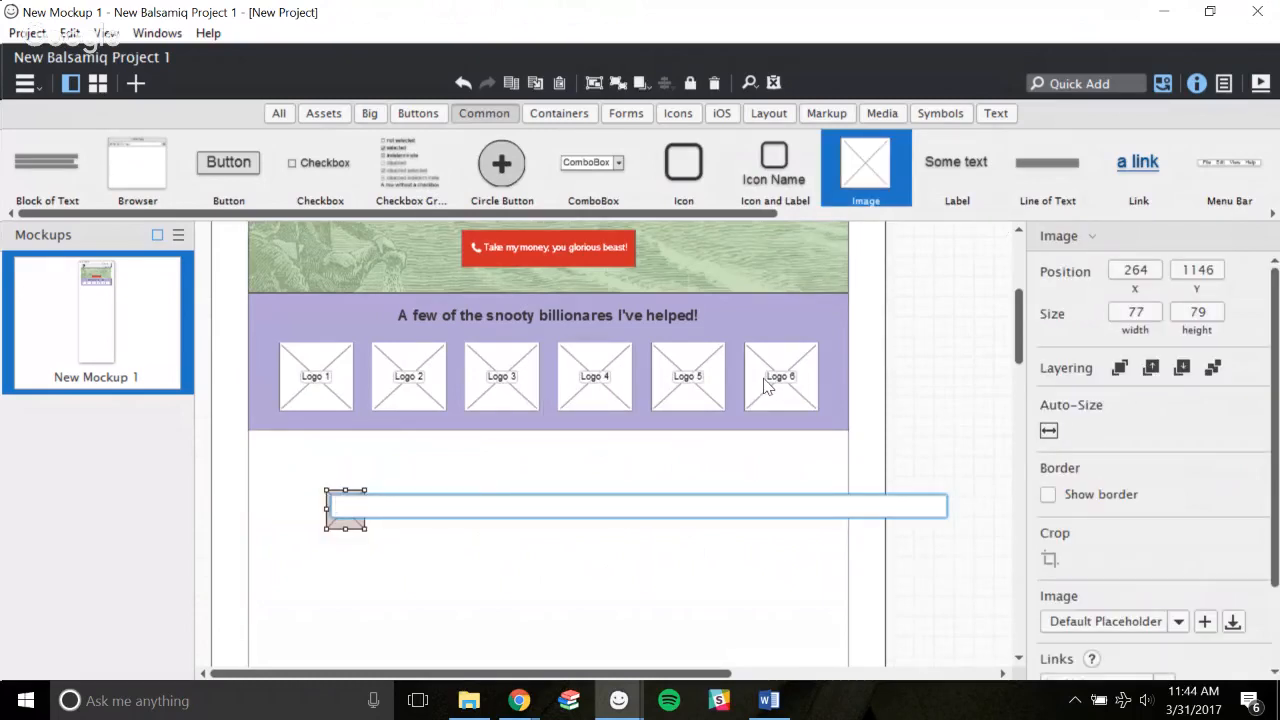
type("Handsome man")
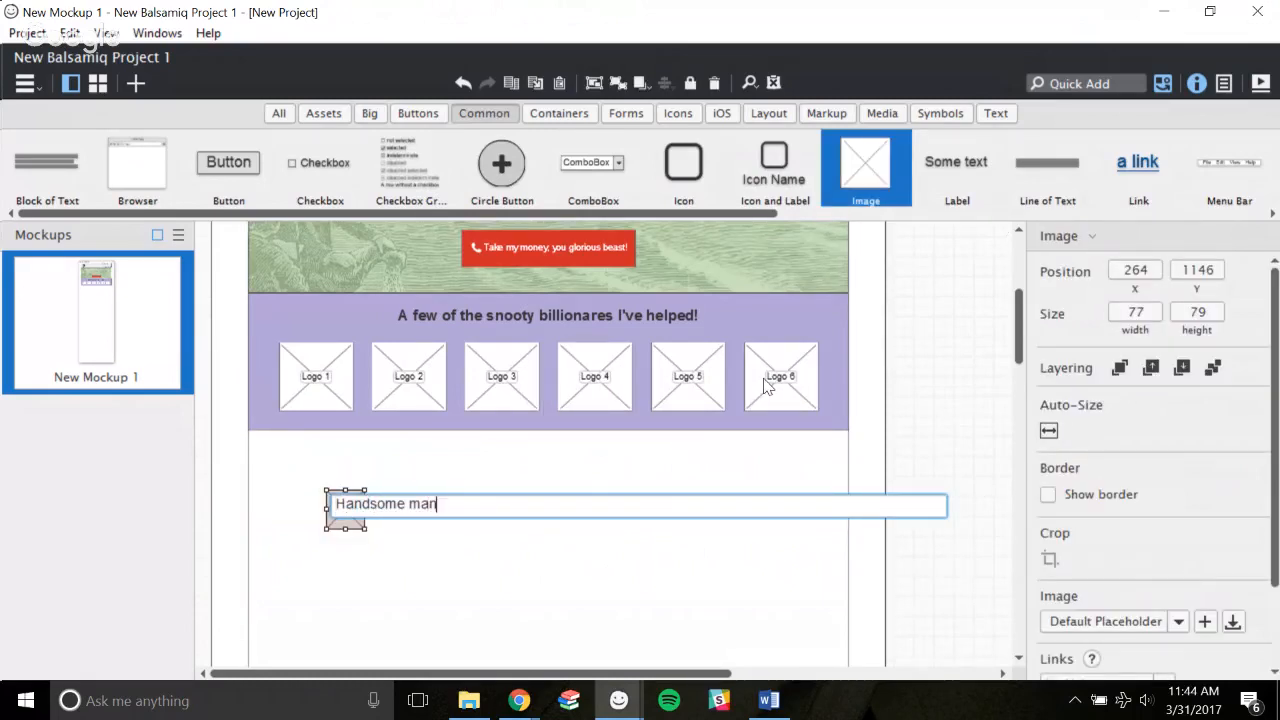
key("Return")
scroll(875, 525, "down", 2)
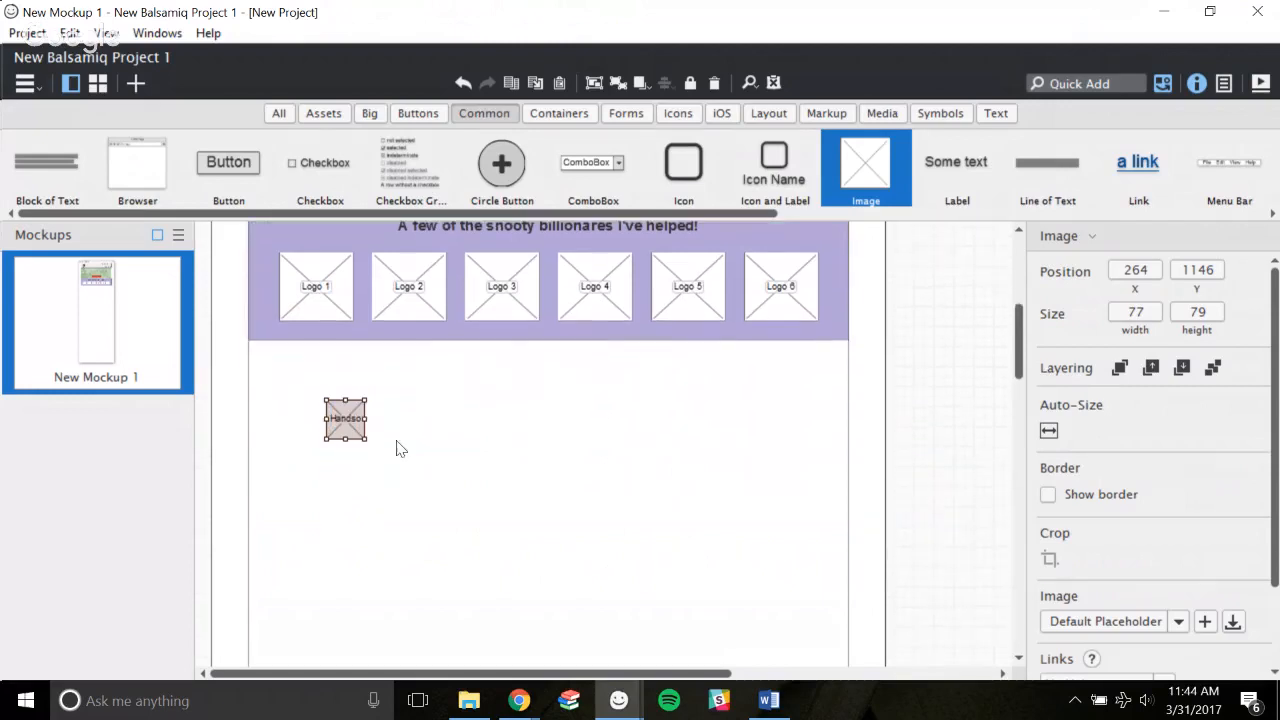
left_click_drag(362, 436, 458, 636)
left_click_drag(434, 537, 404, 508)
Fill the Handsome man placeholder with the billionaire picture from the Desktop and position it at about X 176, Y 1078.
scroll(1275, 405, "down", 2)
left_click(1205, 517)
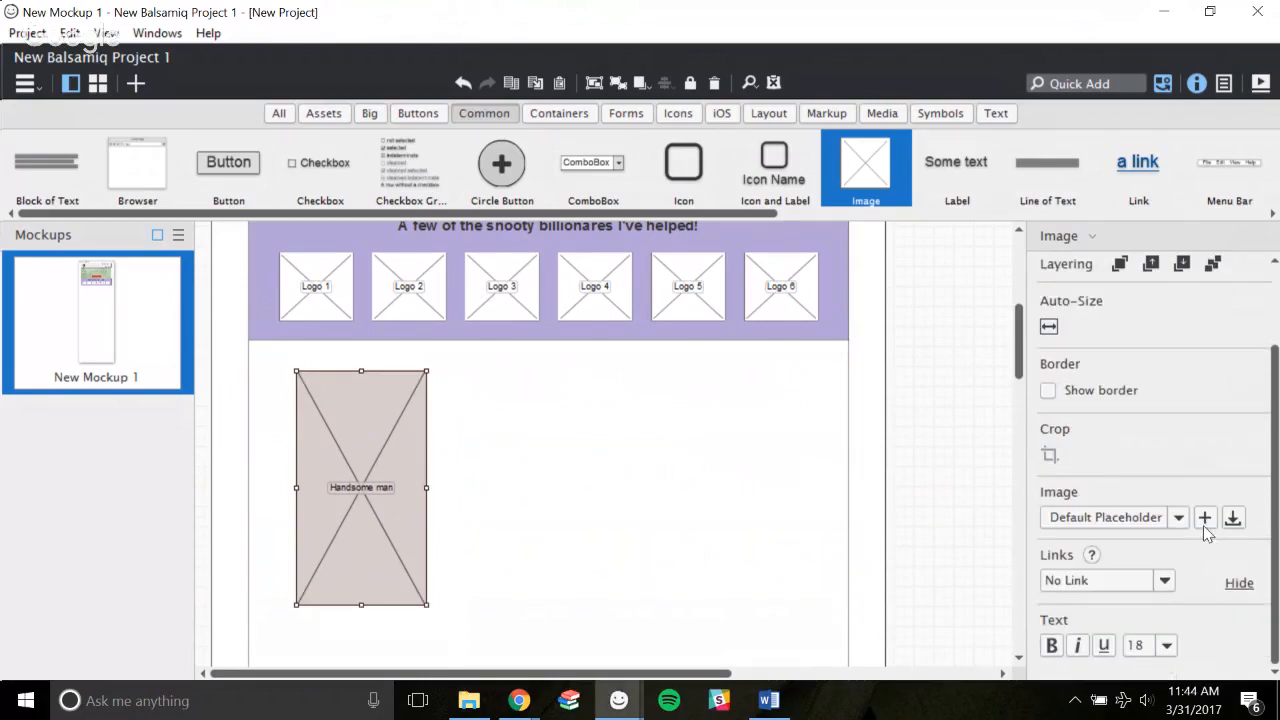
scroll(378, 300, "down", 3)
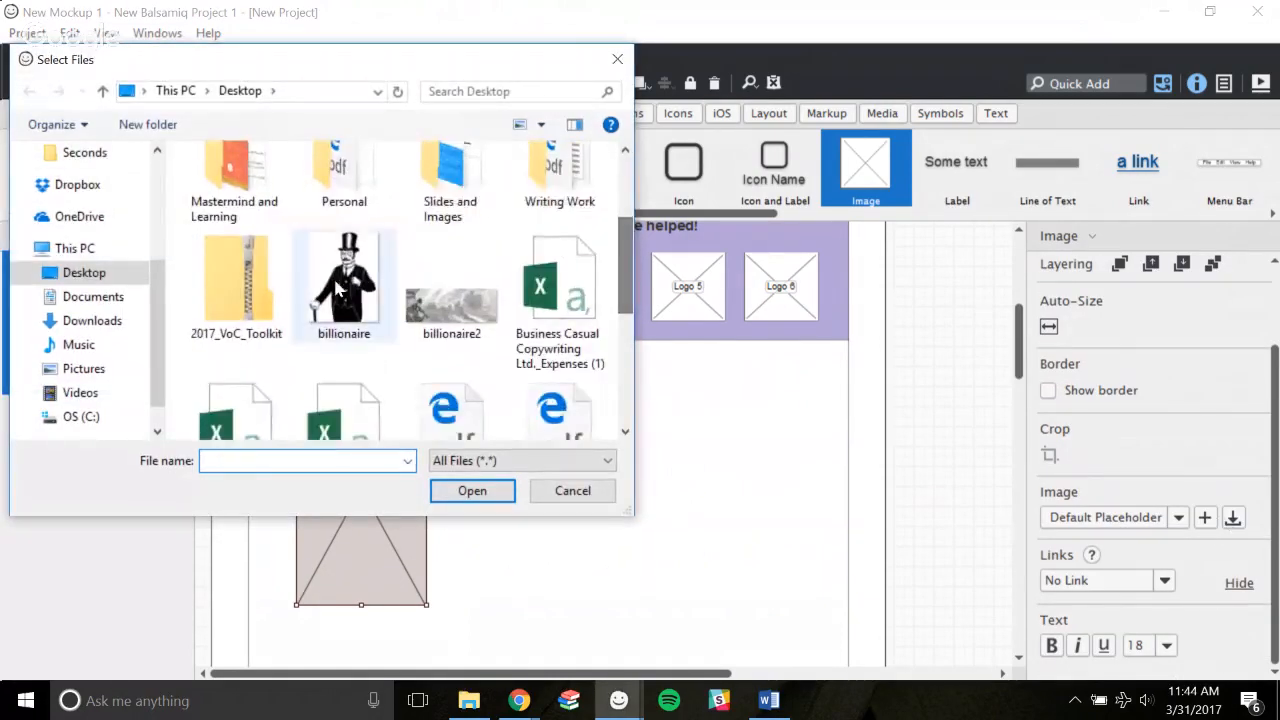
double_click(378, 326)
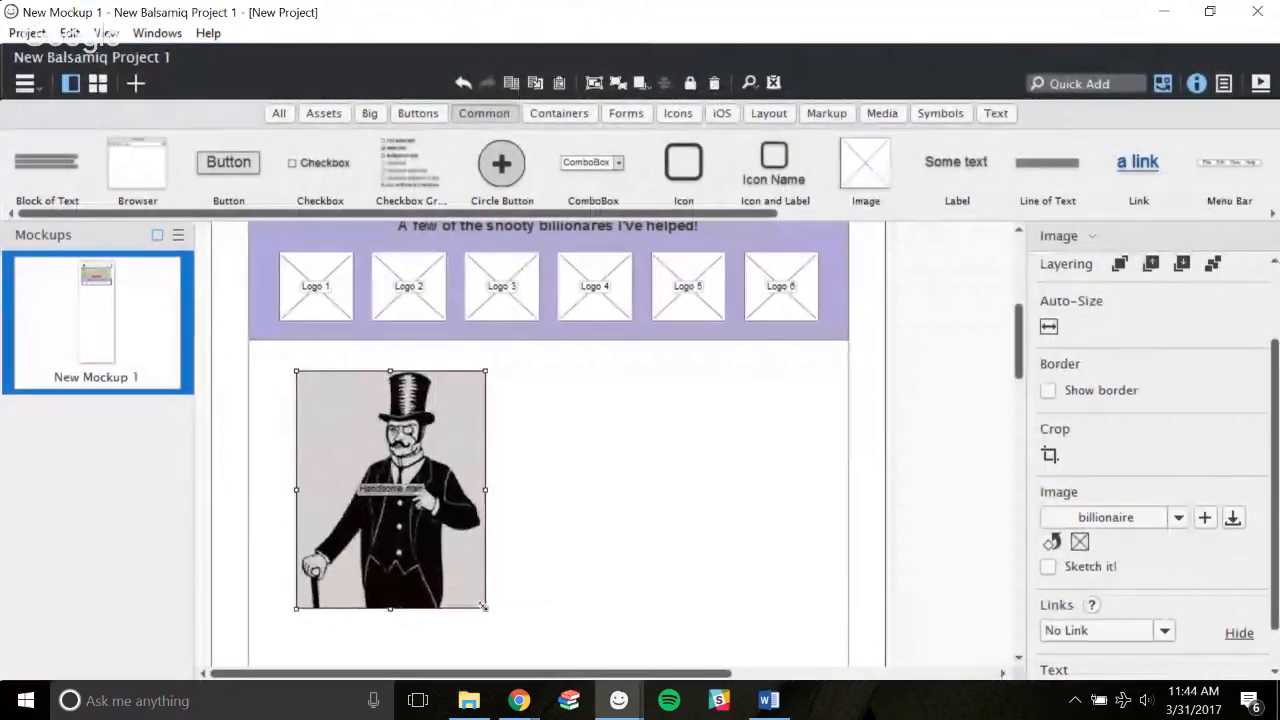
left_click_drag(430, 523, 415, 489)
left_click(959, 445)
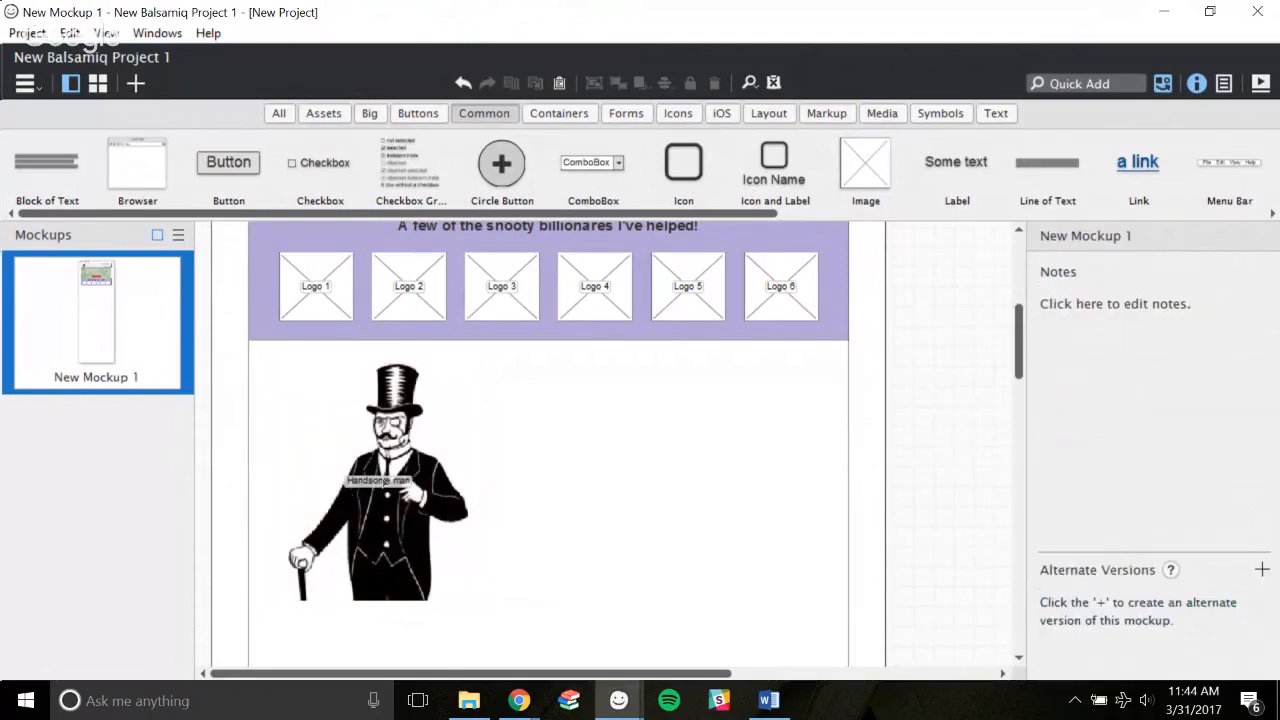
left_click(399, 505)
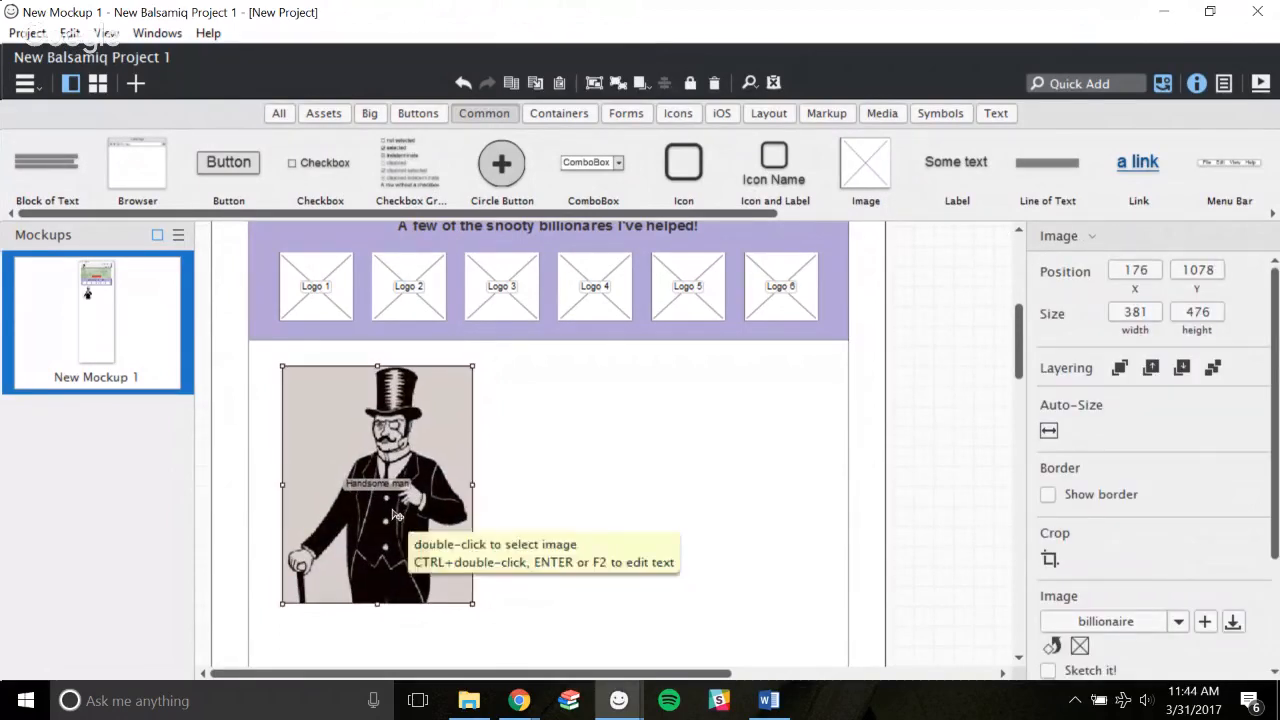
left_click(975, 378)
Add a Text control and place it to the right of the billionaire picture, at about X 658, Y 1218.
scroll(855, 445, "up", 2)
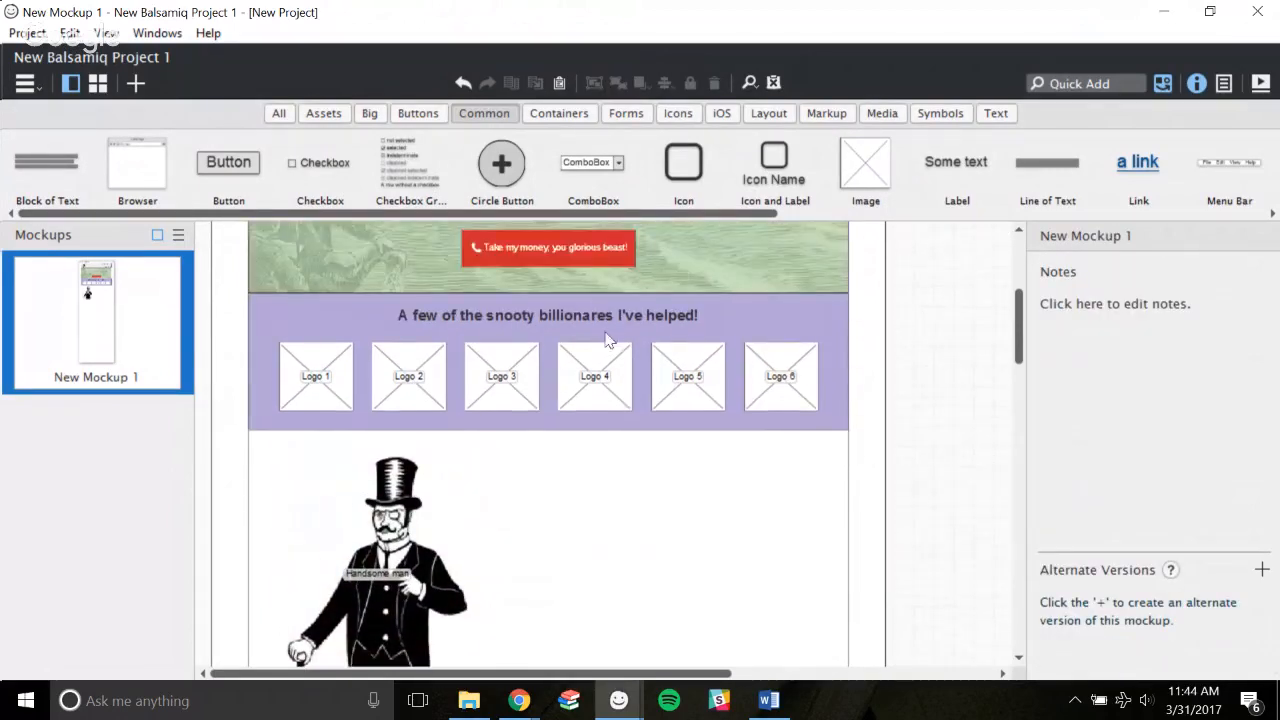
left_click(598, 327)
left_click(949, 409)
left_click(1080, 82)
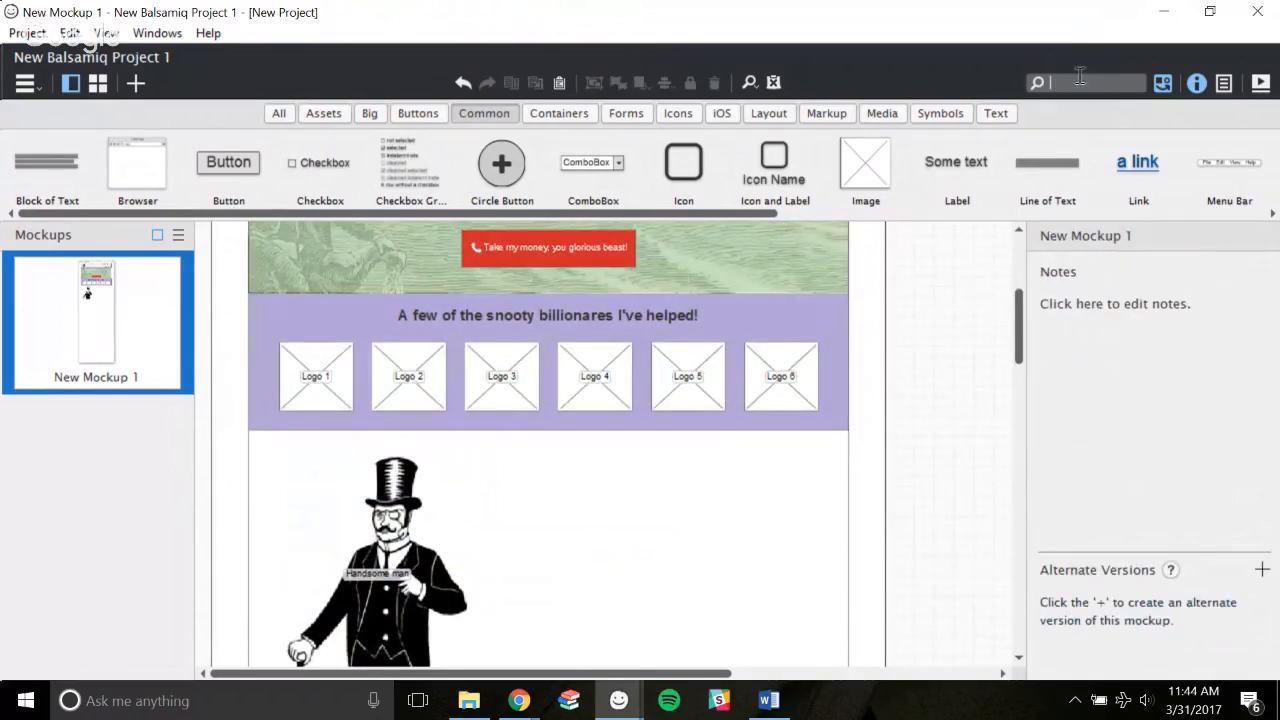
type("text")
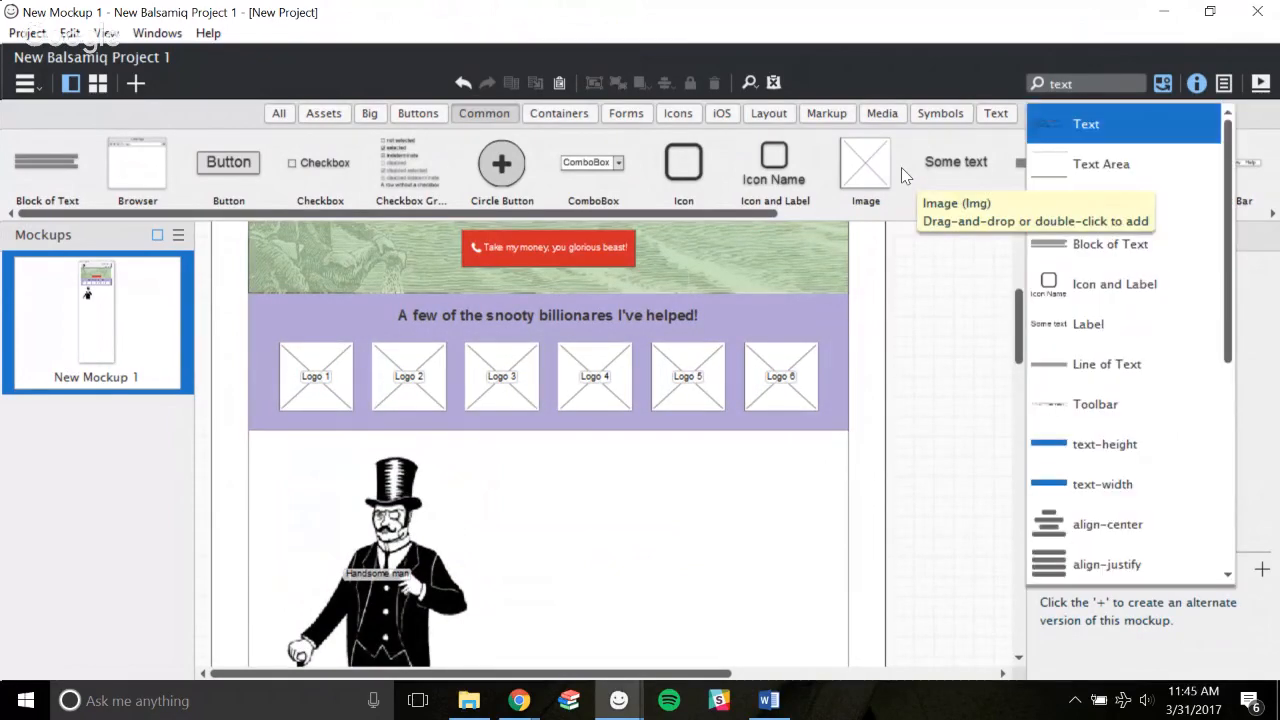
left_click(1157, 129)
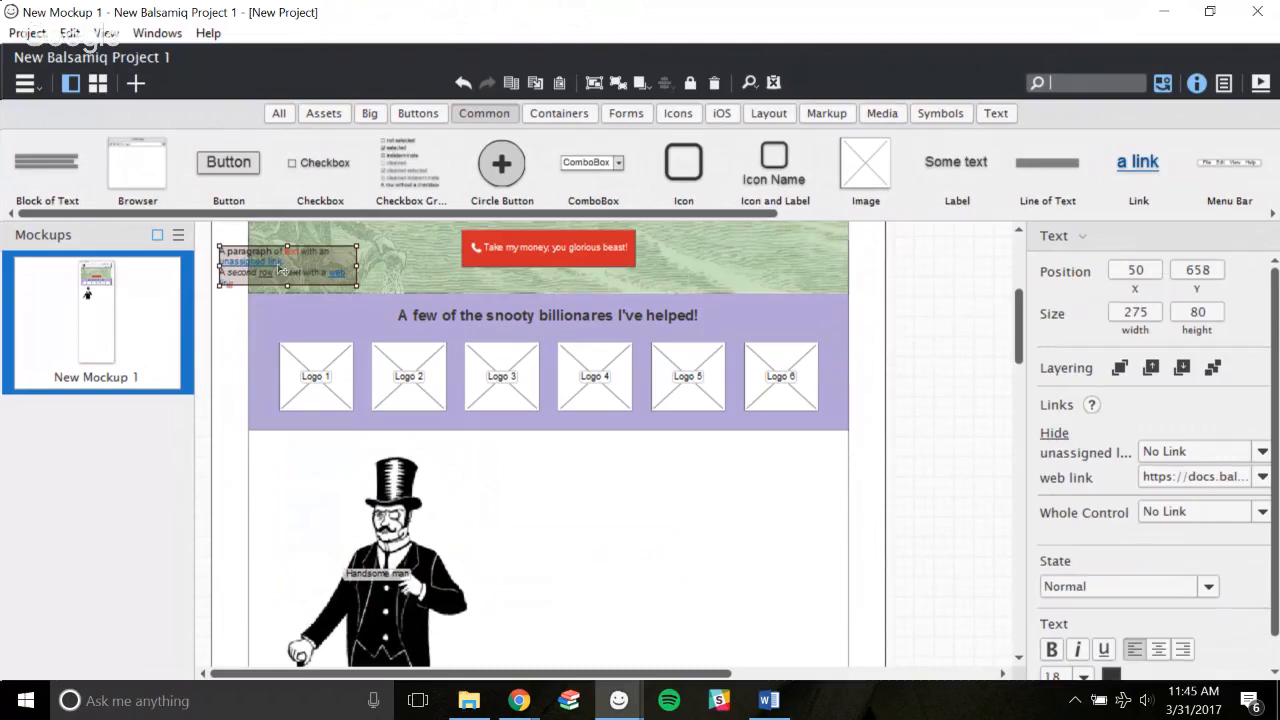
left_click_drag(281, 270, 588, 550)
Replace the text control's sample content with "{size:32}This man loved going on his balloon ride, and you will too".
scroll(640, 505, "down", 1)
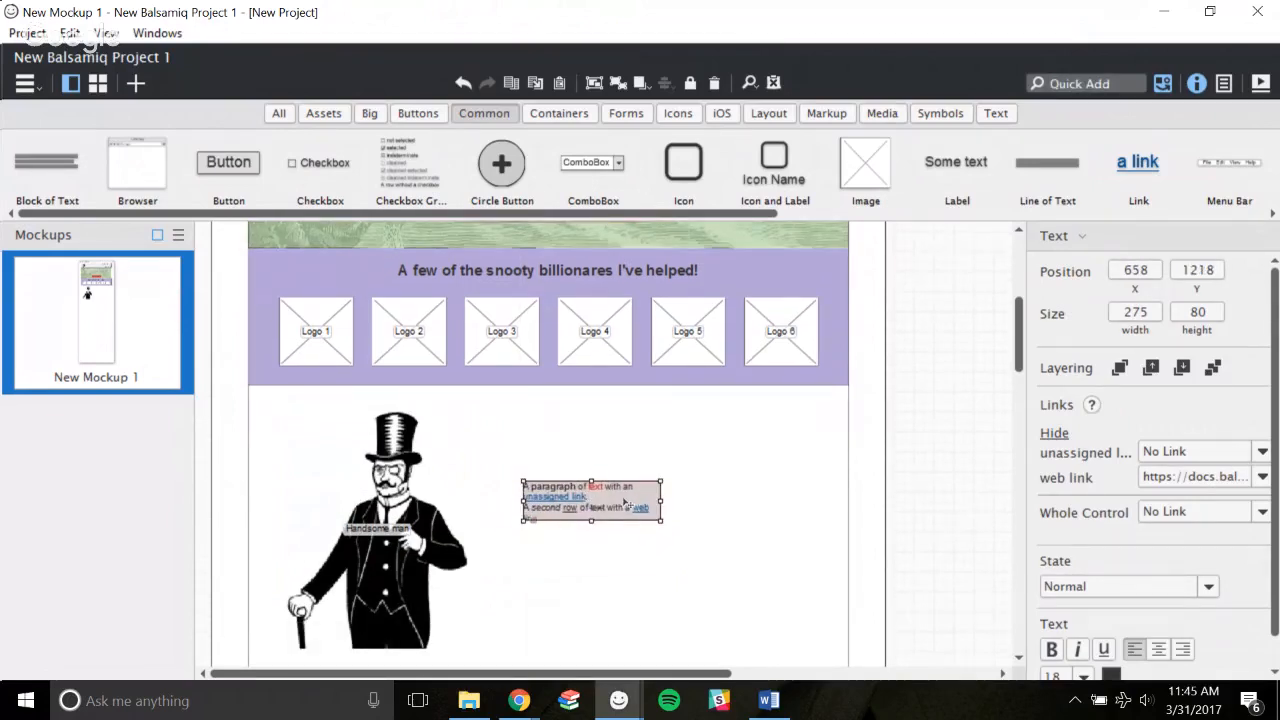
double_click(643, 504)
key("Delete")
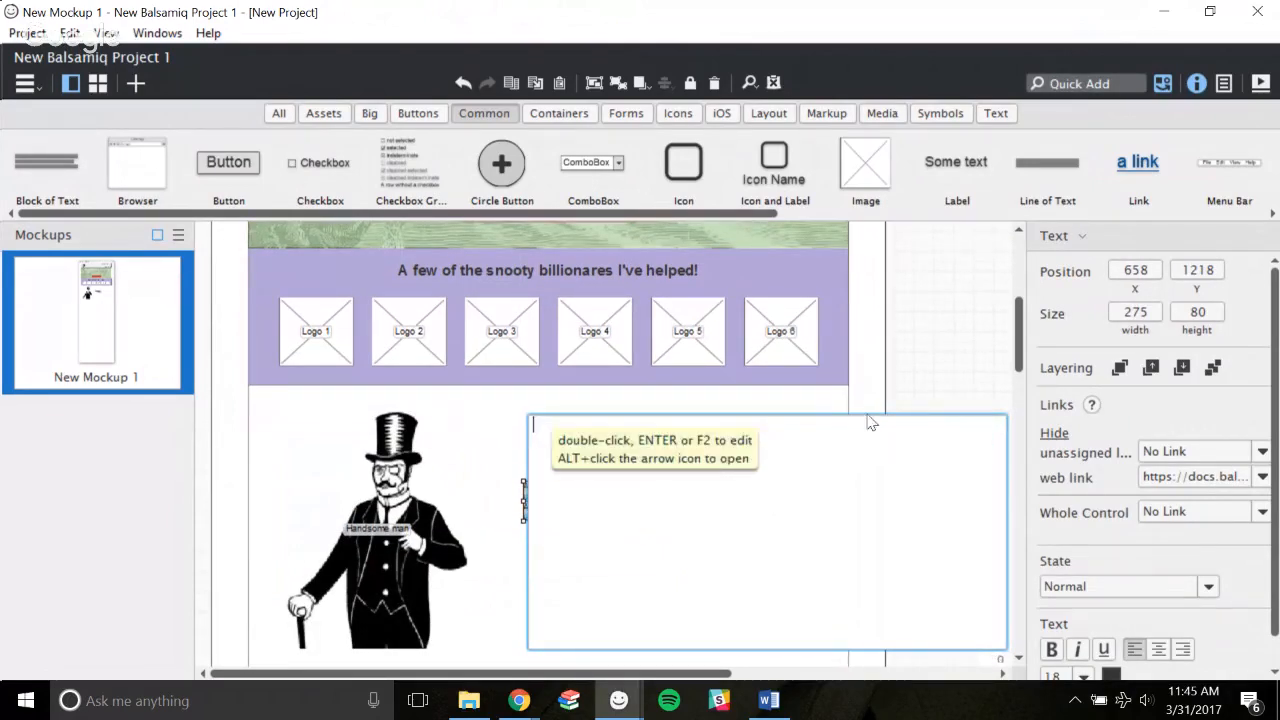
scroll(1107, 622, "down", 1)
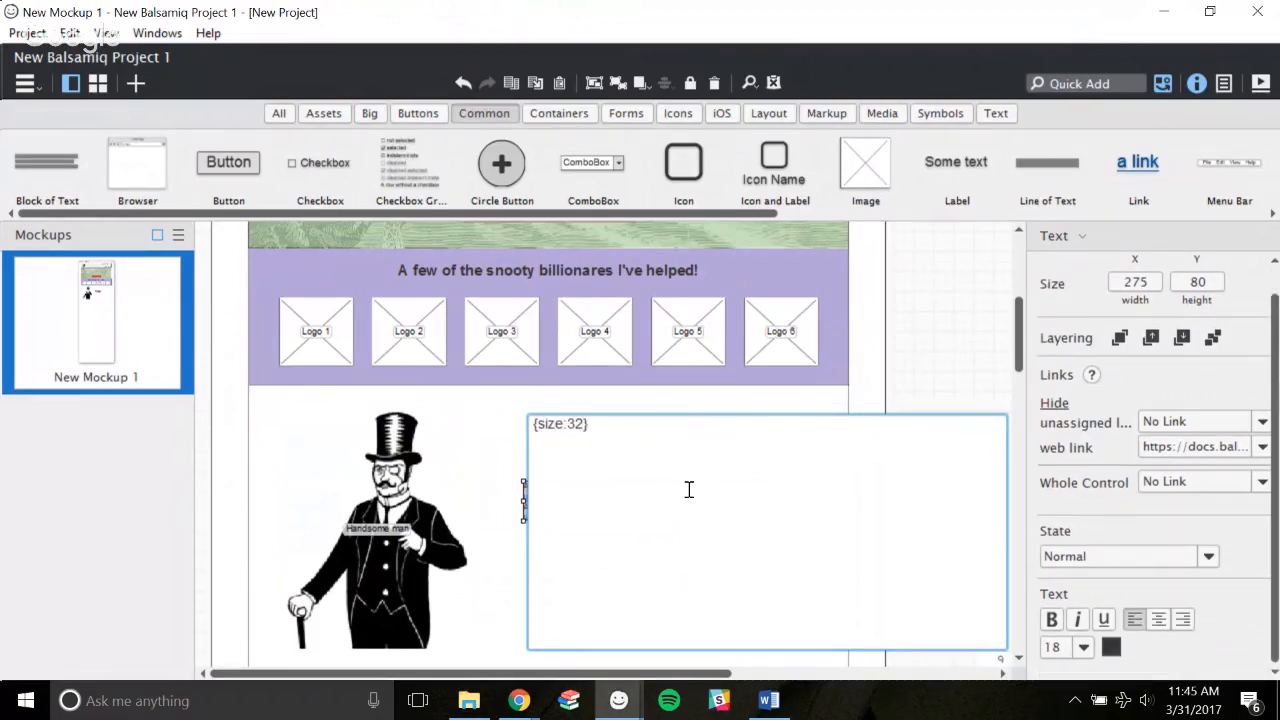
type("This man loved goingon")
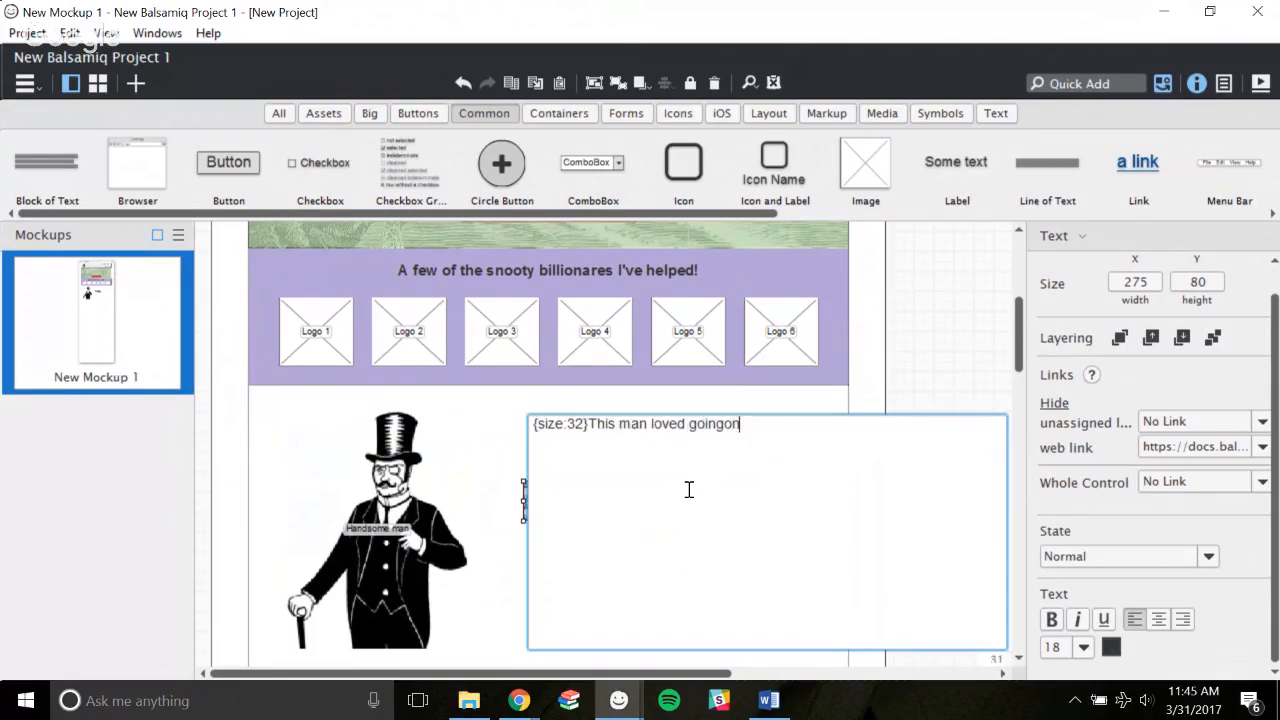
type("n his balloon ride, and you w")
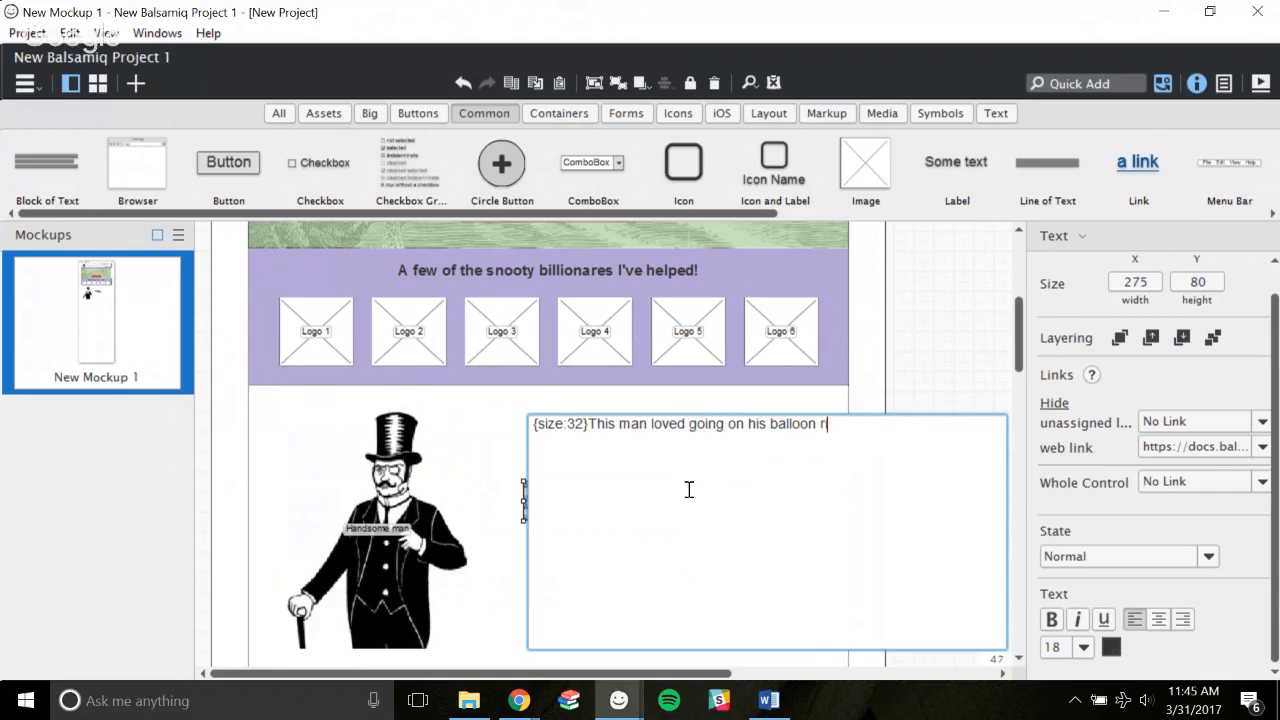
type("ill ")
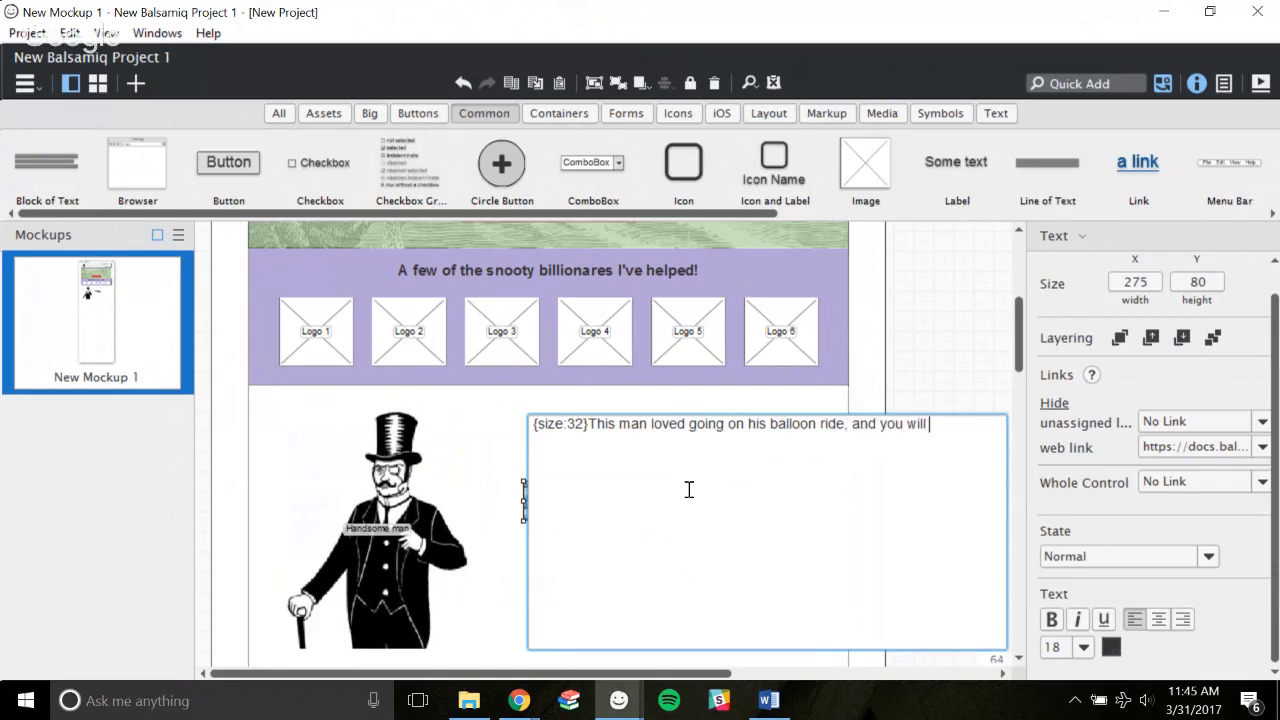
type("too")
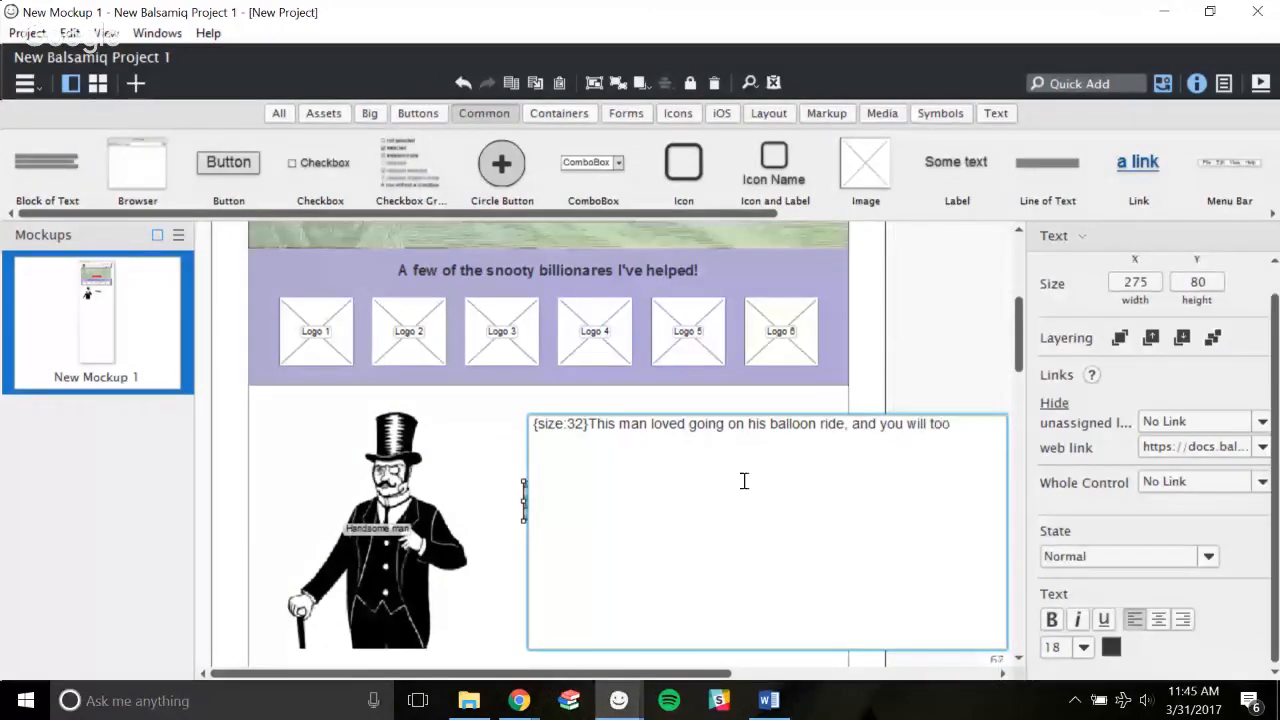
Break the heading onto a second line before "and you will too" and end it with a closing {size} tag.
left_click(851, 424)
key("Return")
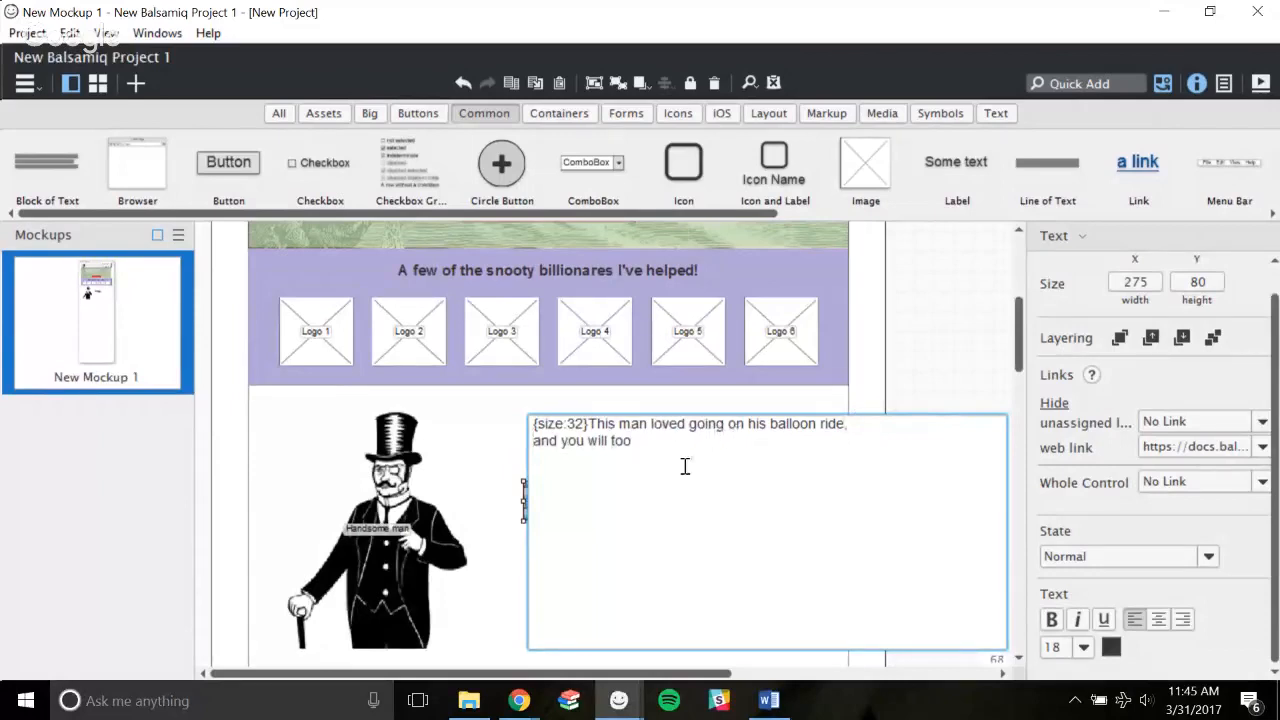
type("{sdiz")
key("BackSpace")
key("BackSpace")
key("BackSpace")
key("BackSpace")
key("ctrl+Return")
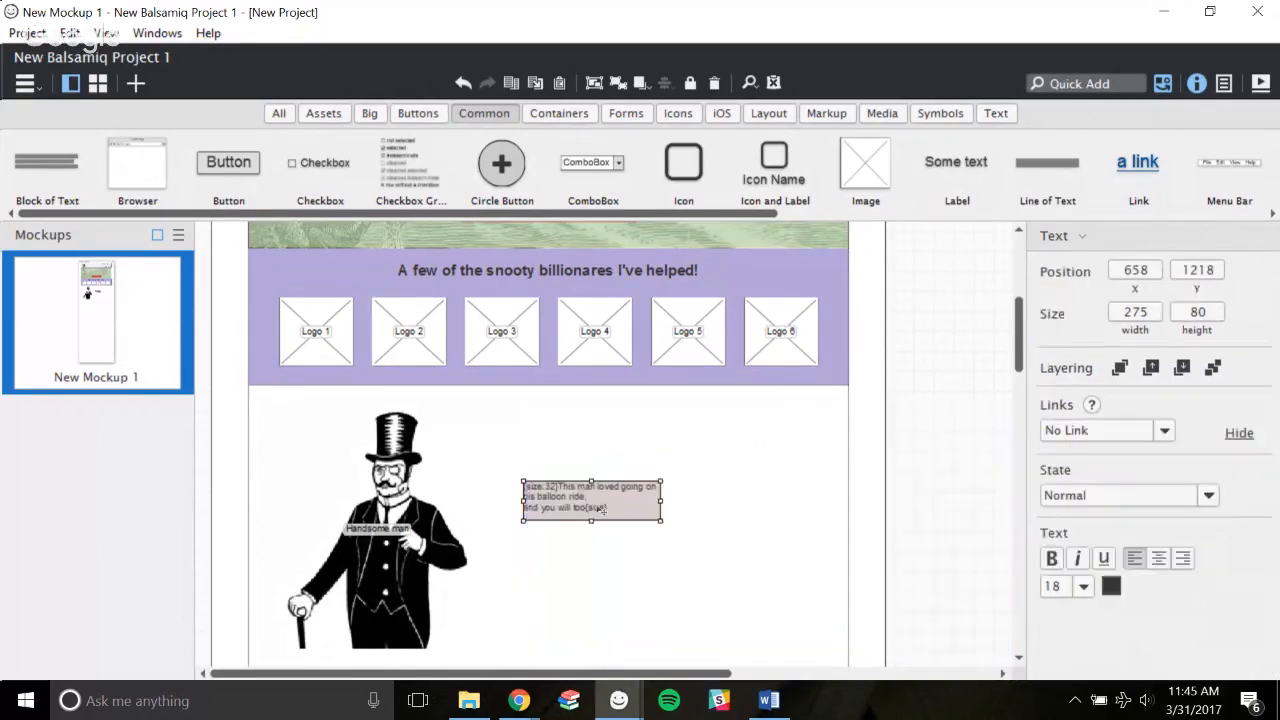
Close the first heading line with {size} and start the second line with {size:32}, so each line has its own tags.
double_click(625, 499)
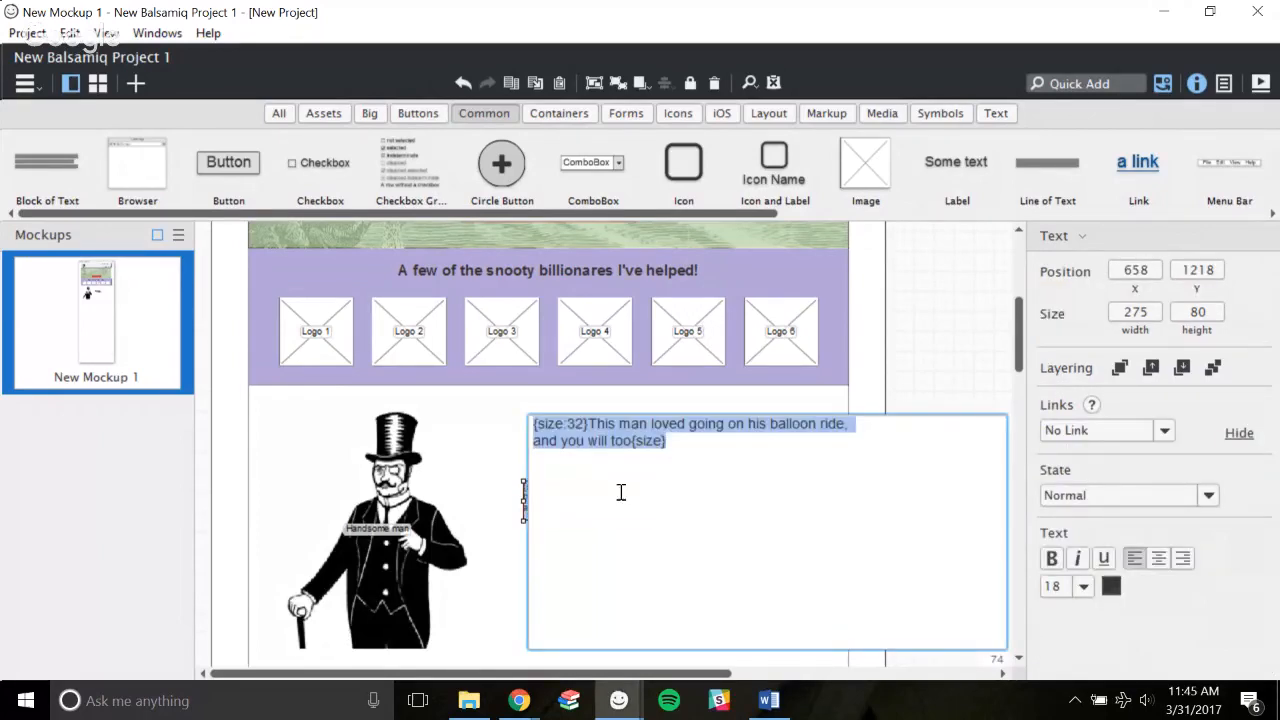
left_click(883, 427)
key("BackSpace")
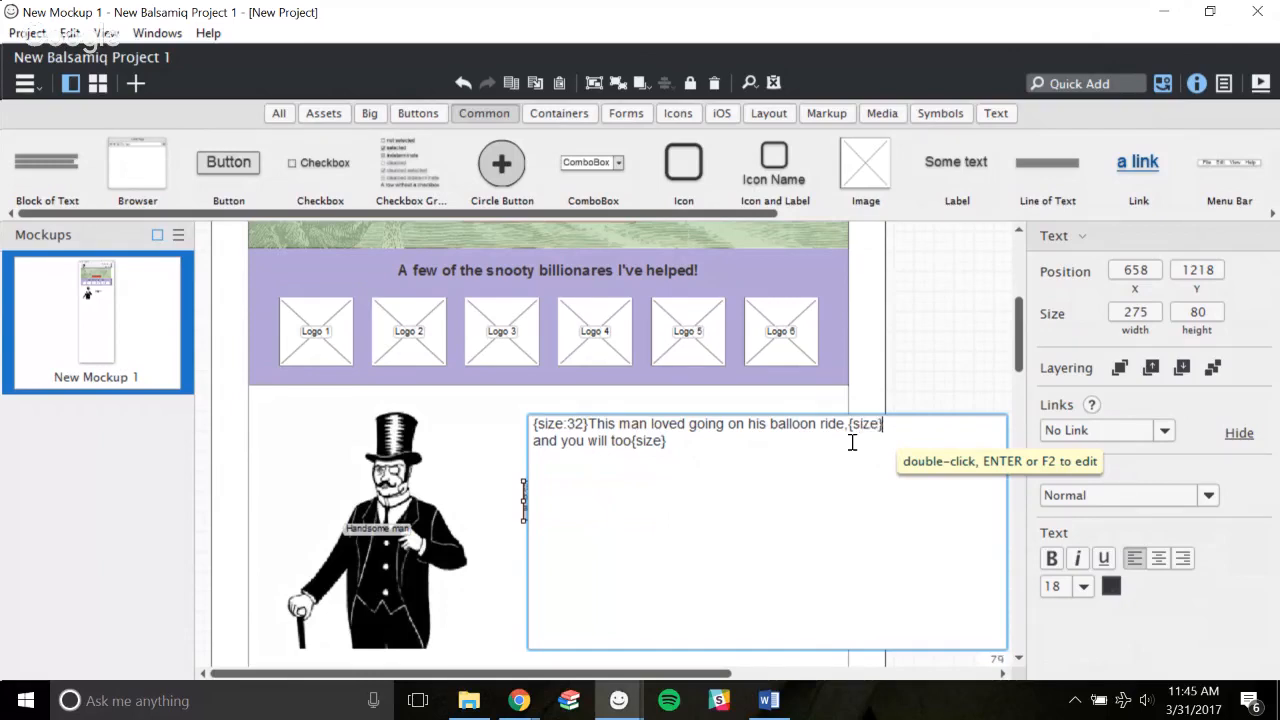
left_click(540, 442)
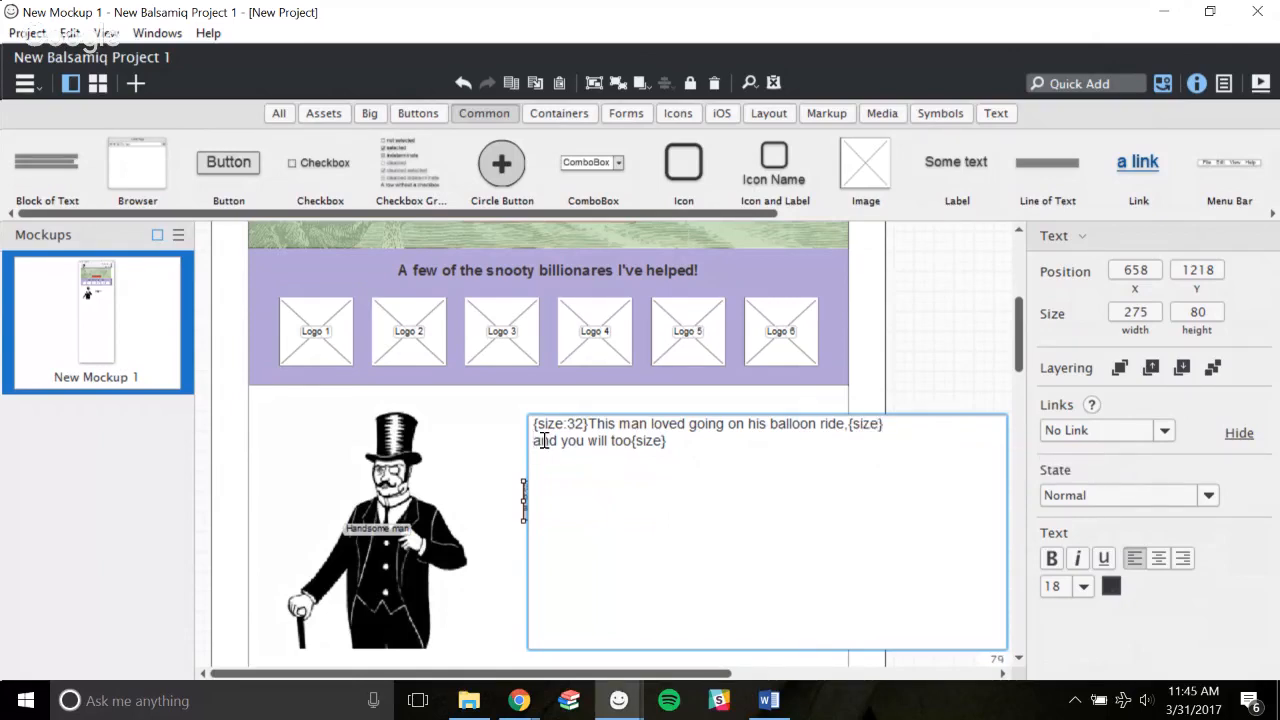
type("{size")
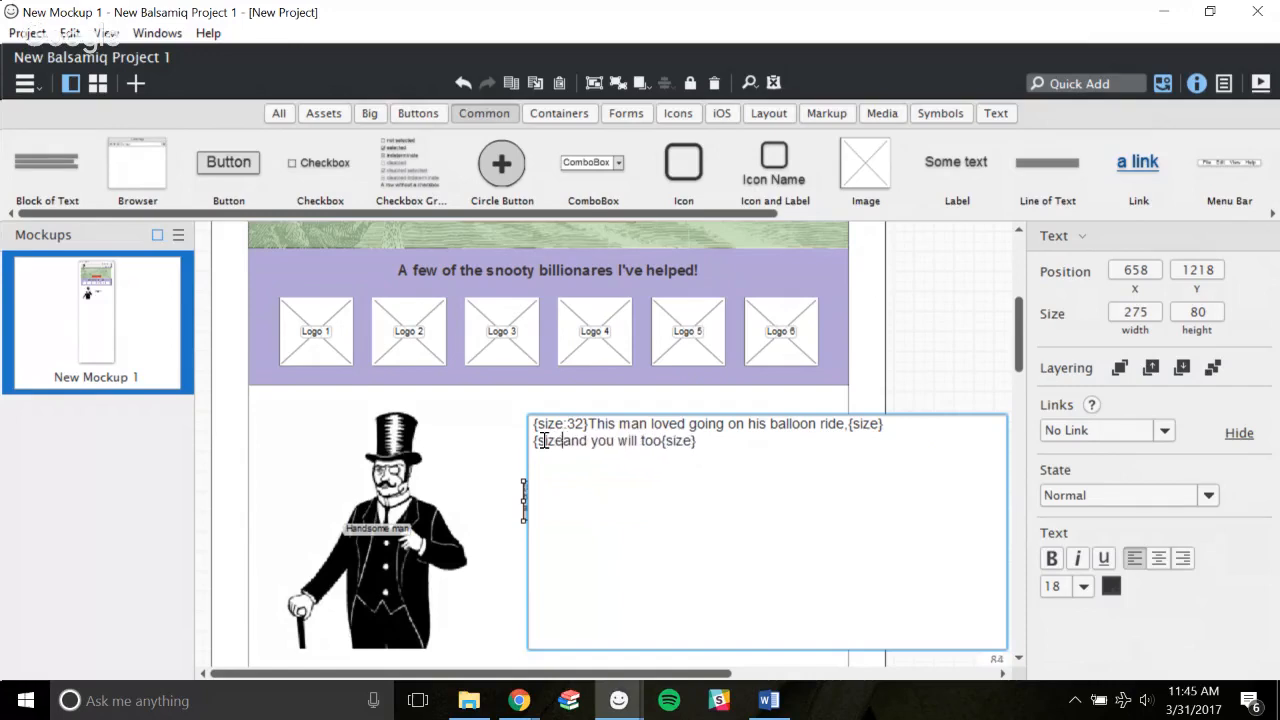
type(":32}")
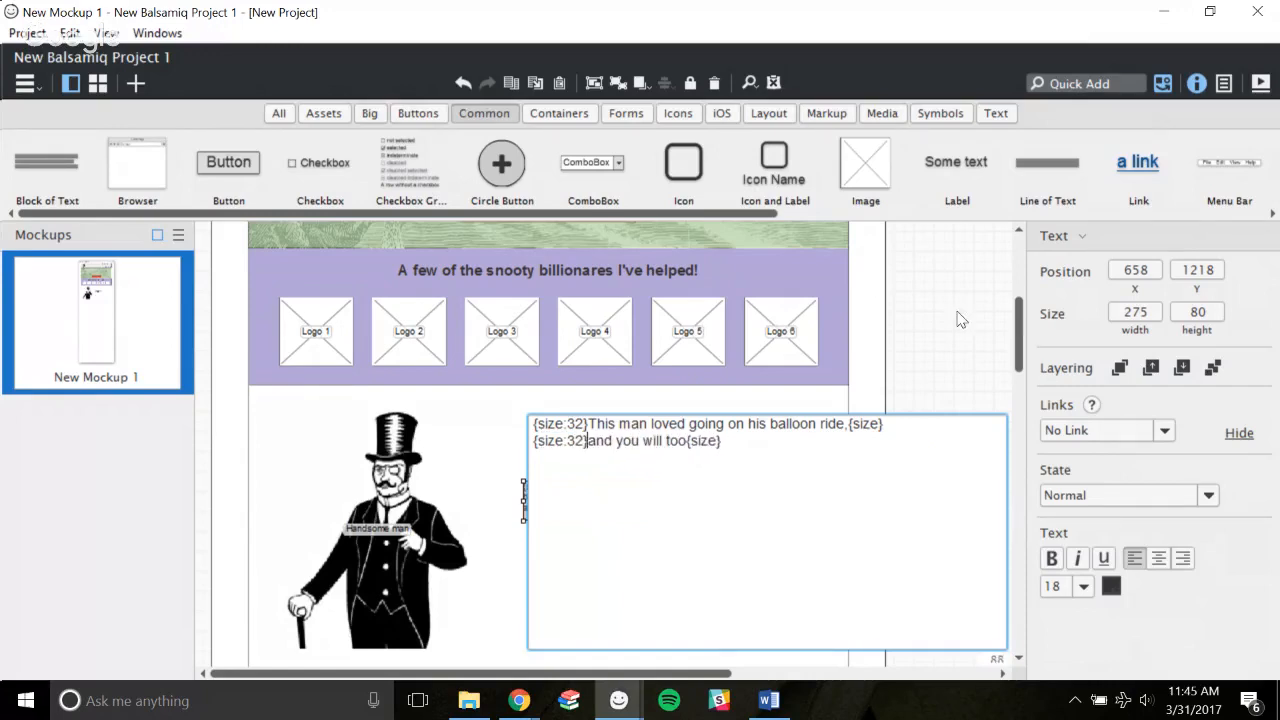
key("ctrl+Return")
Enlarge the text control to about 607 by 150 and place it beside the picture at about X 612, Y 1190.
mouse_move(660, 519)
left_mouse_down()
mouse_move(786, 518)
mouse_move(824, 562)
mouse_move(858, 566)
mouse_move(669, 504)
left_mouse_up()
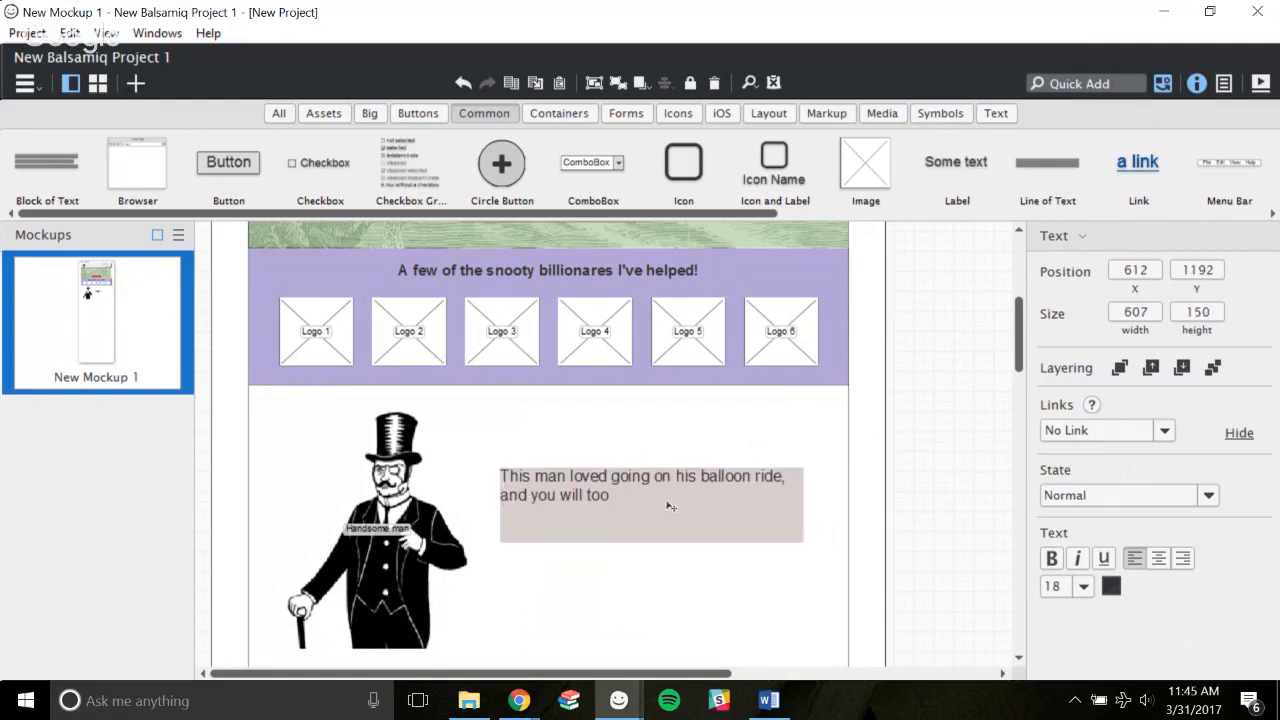
left_click(1051, 560)
left_click(1051, 562)
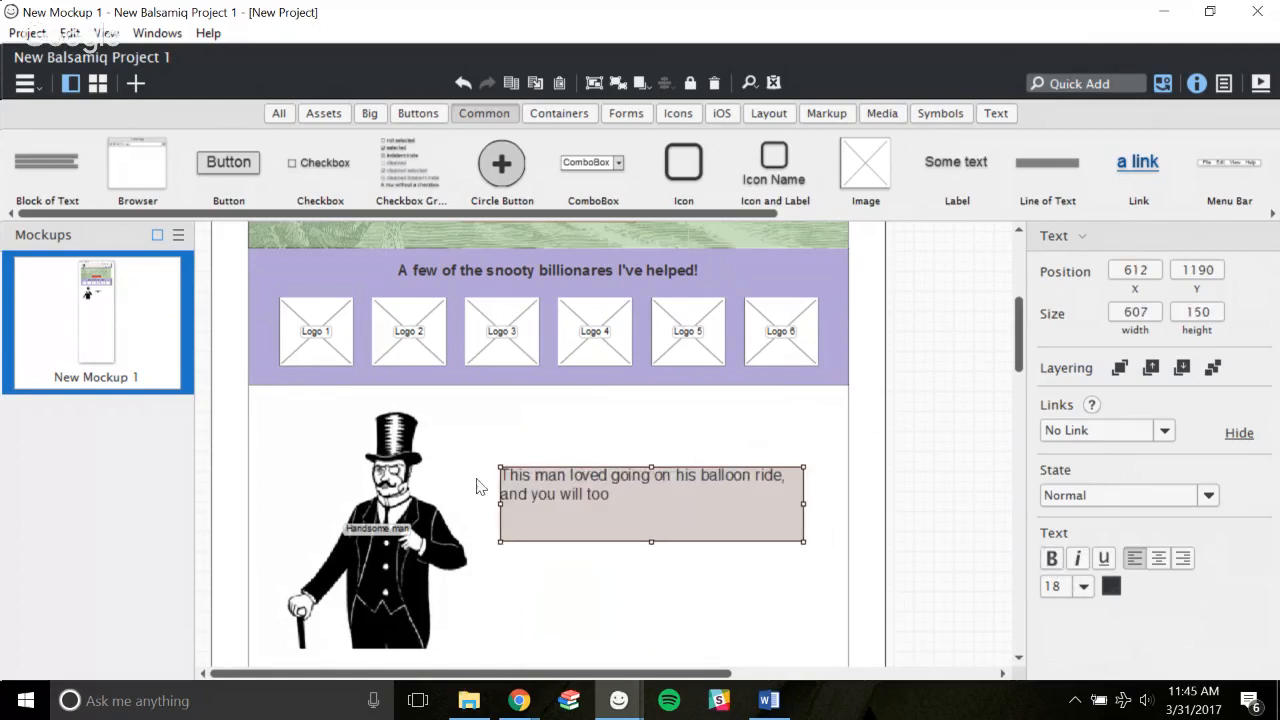
Make both heading lines bold by enclosing each one in asterisks.
double_click(637, 522)
key("Left")
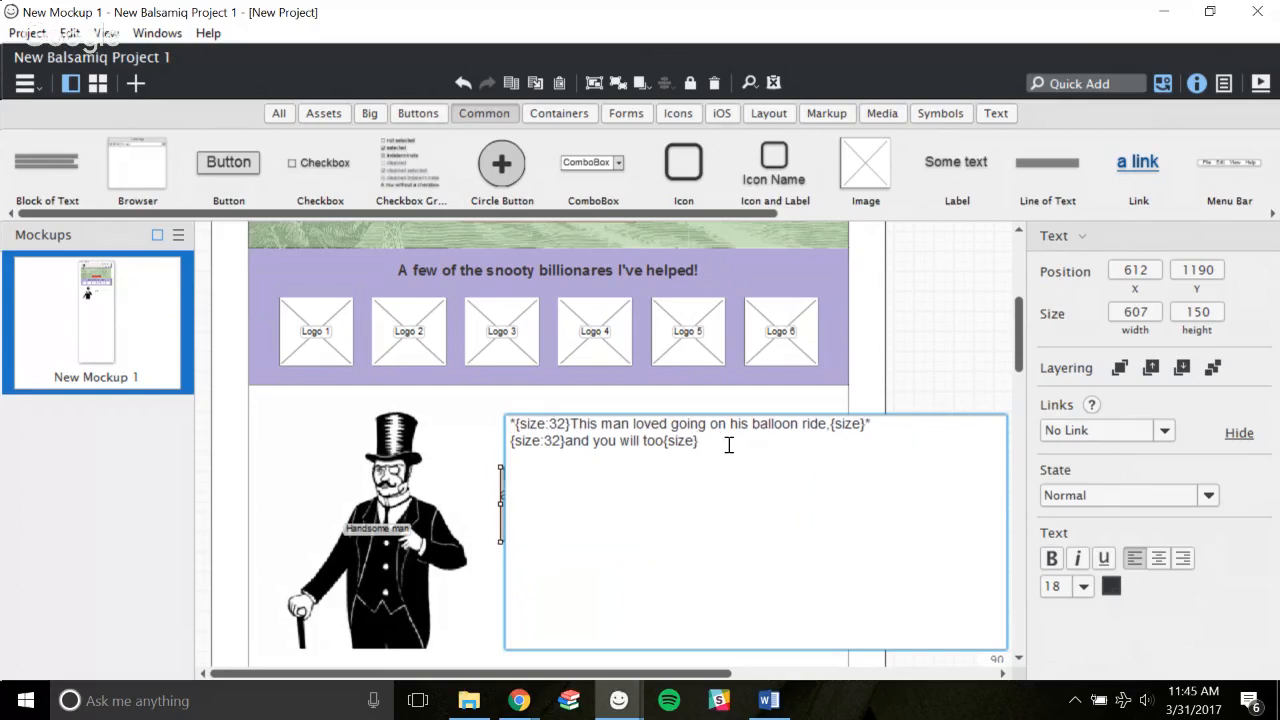
type("*")
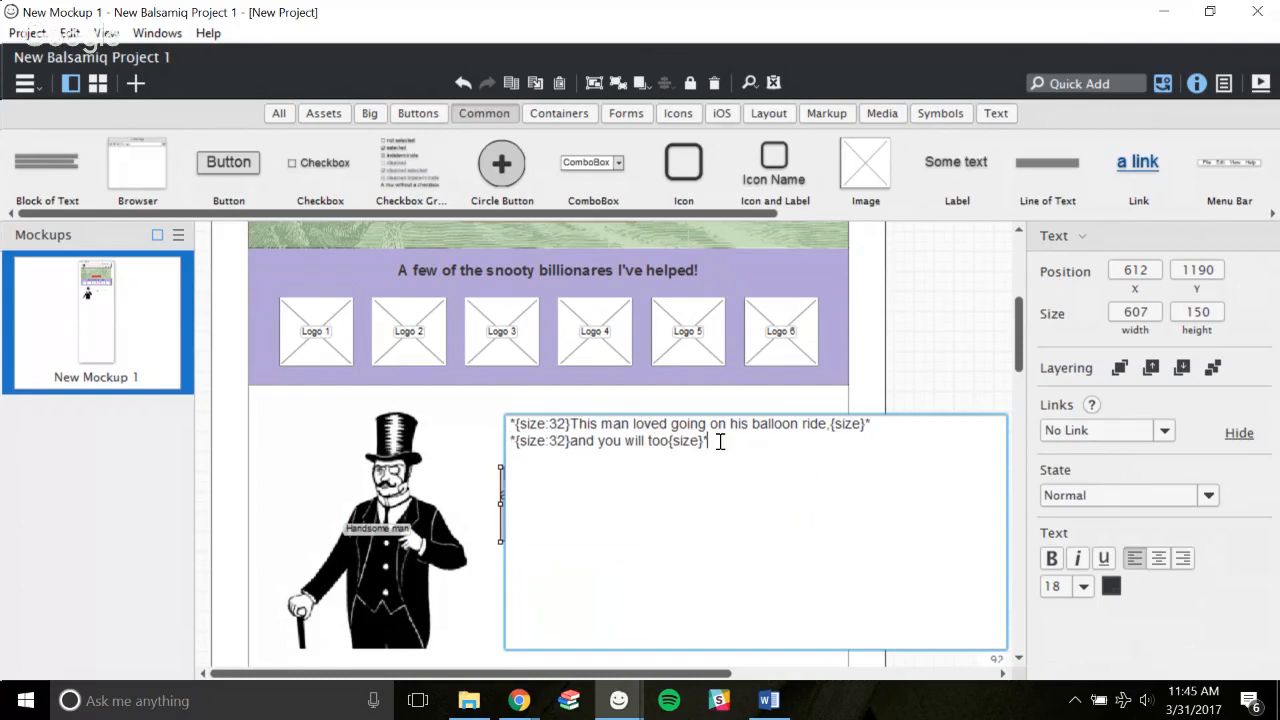
Add below the heading: "The thrill ride of a lifetime, soaring over a field, dumping cash on people who don't respect you. Could anyting be better?".
type("The thrid")
type("l ride of a lifde")
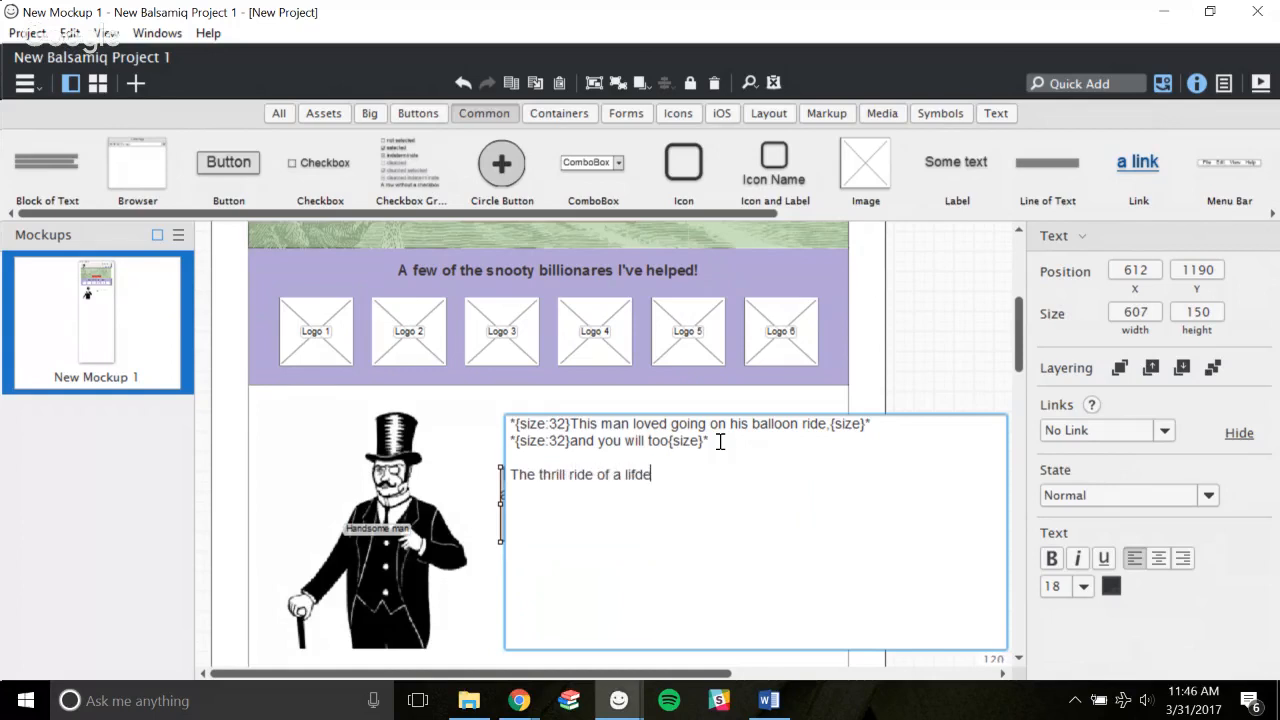
type("tic")
type("e, soaring")
type(" over a fg")
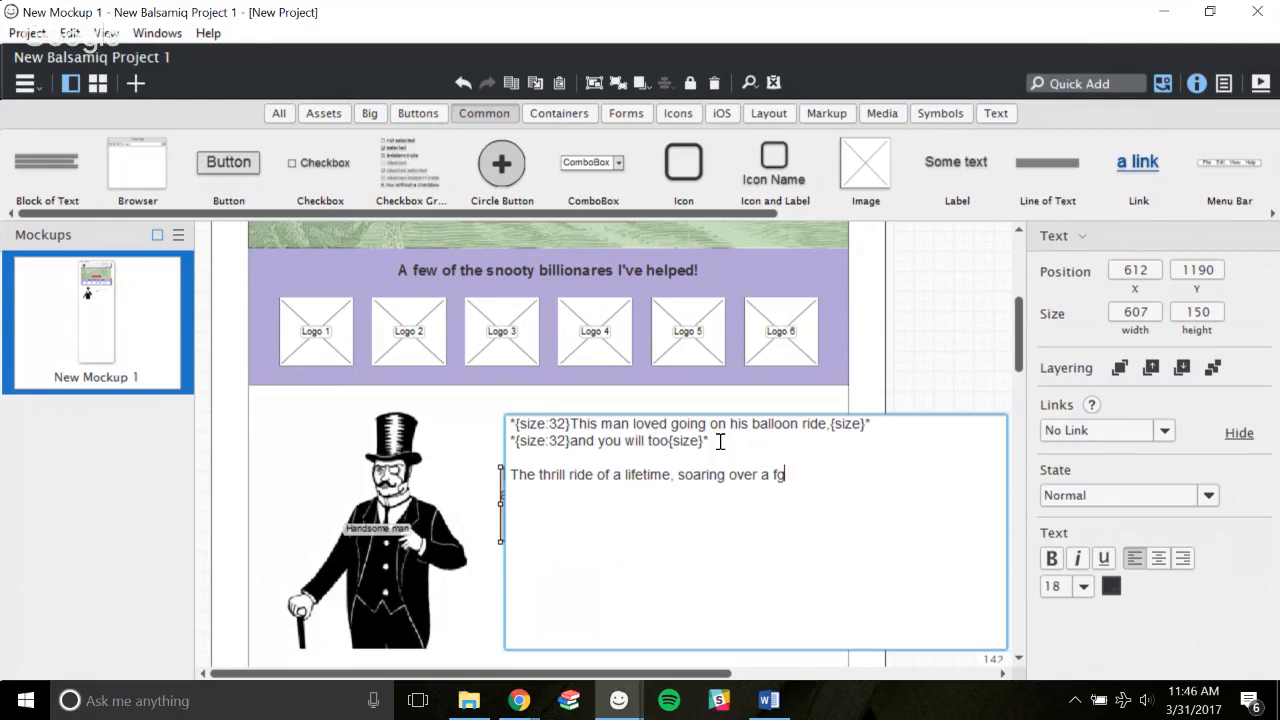
key("BackSpace")
type("ield, dumping cash o")
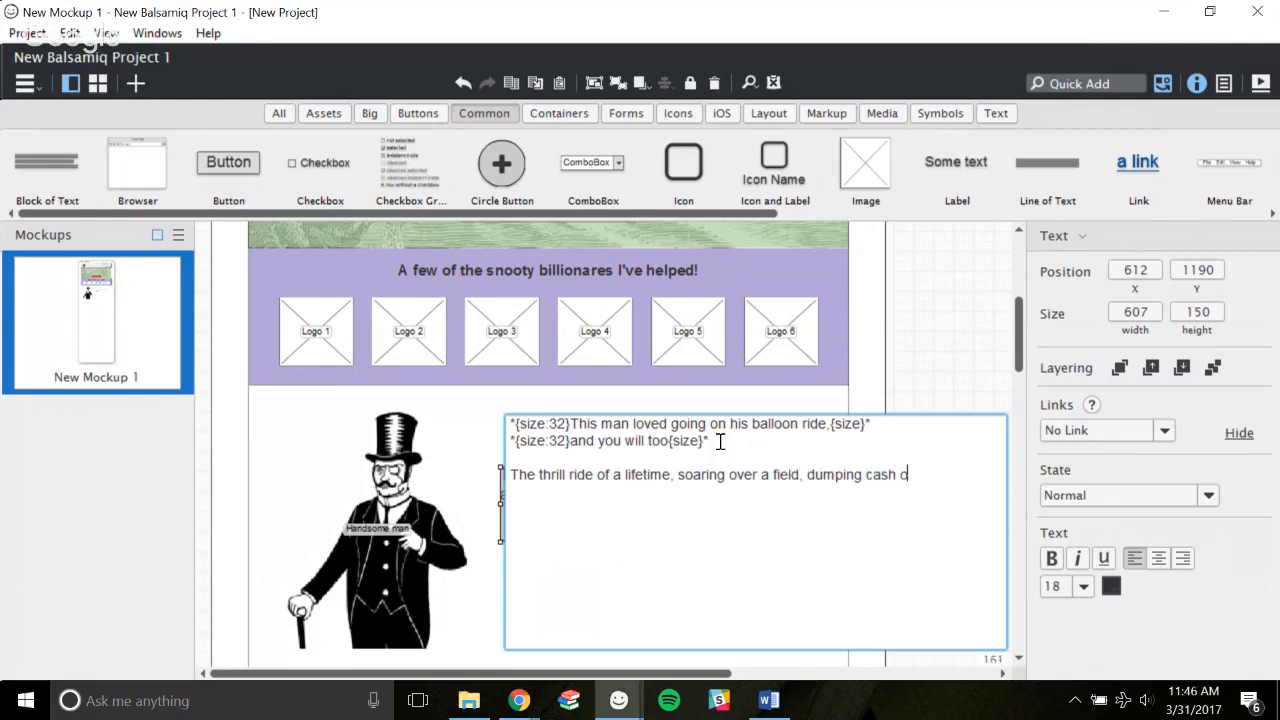
type("n people who ")
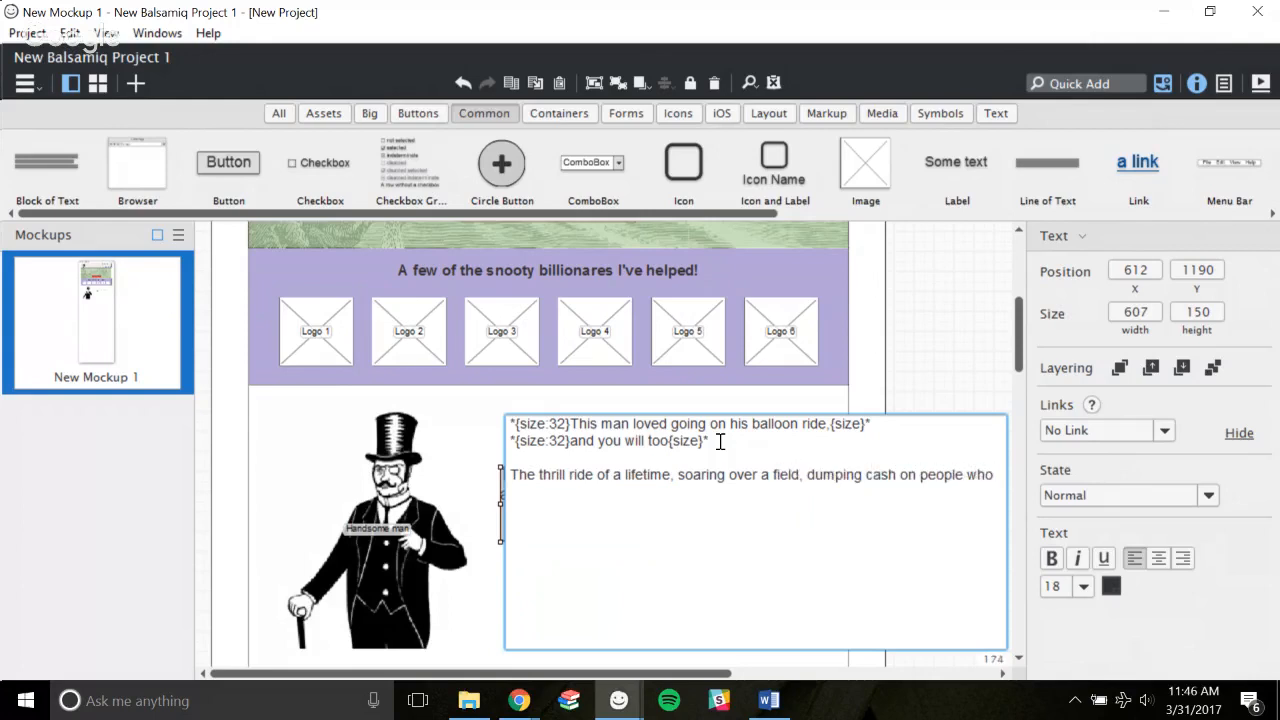
type("don'tre")
key("BackSpace")
type("respectr y you. Could")
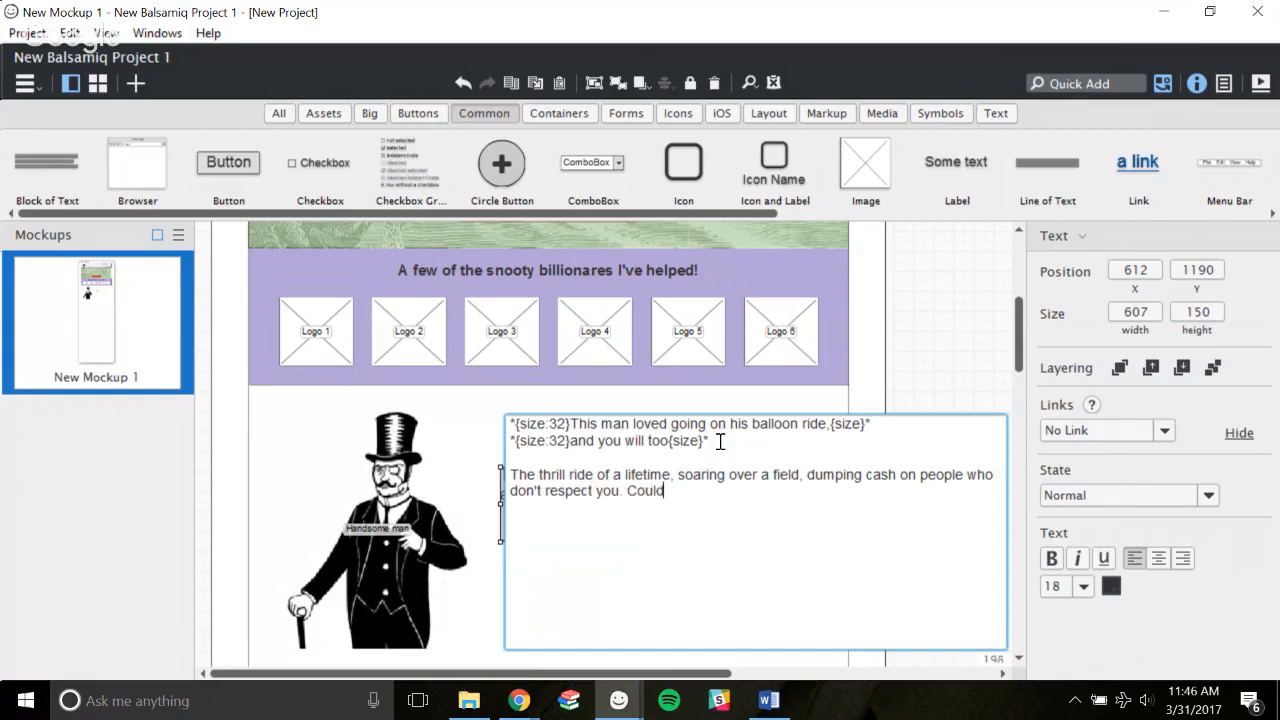
type(" anythng be better?")
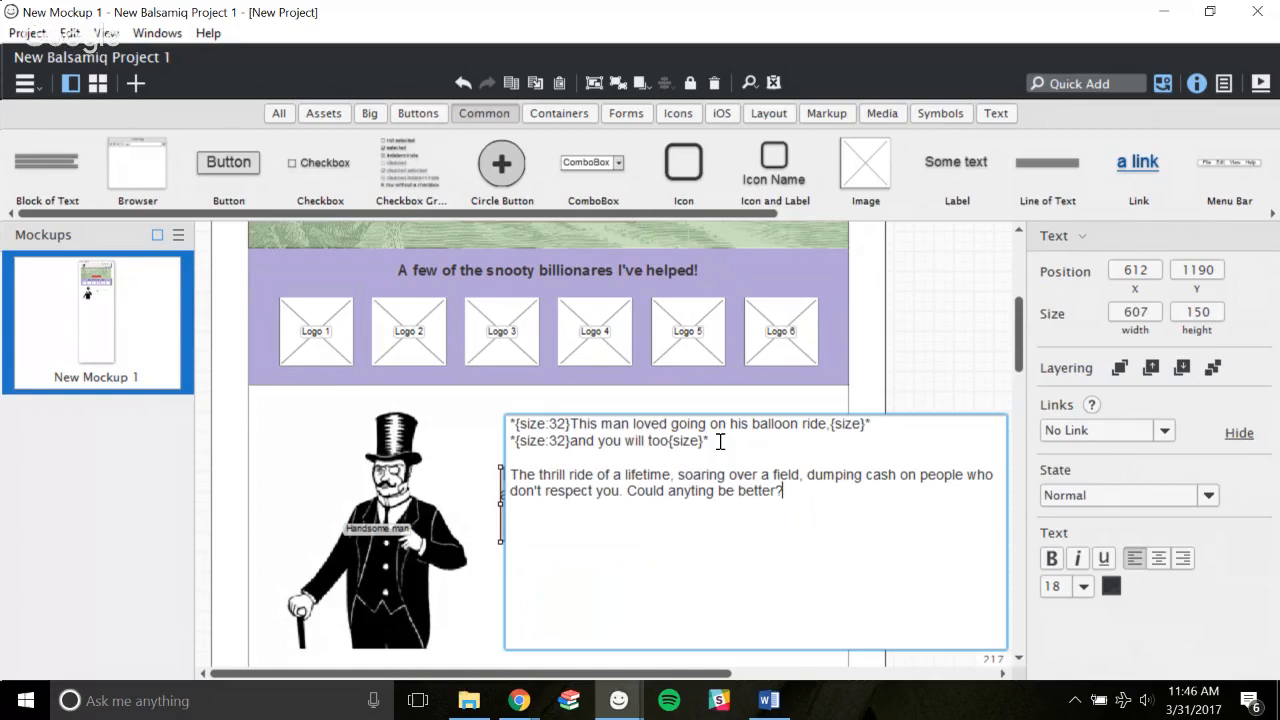
left_click(923, 337)
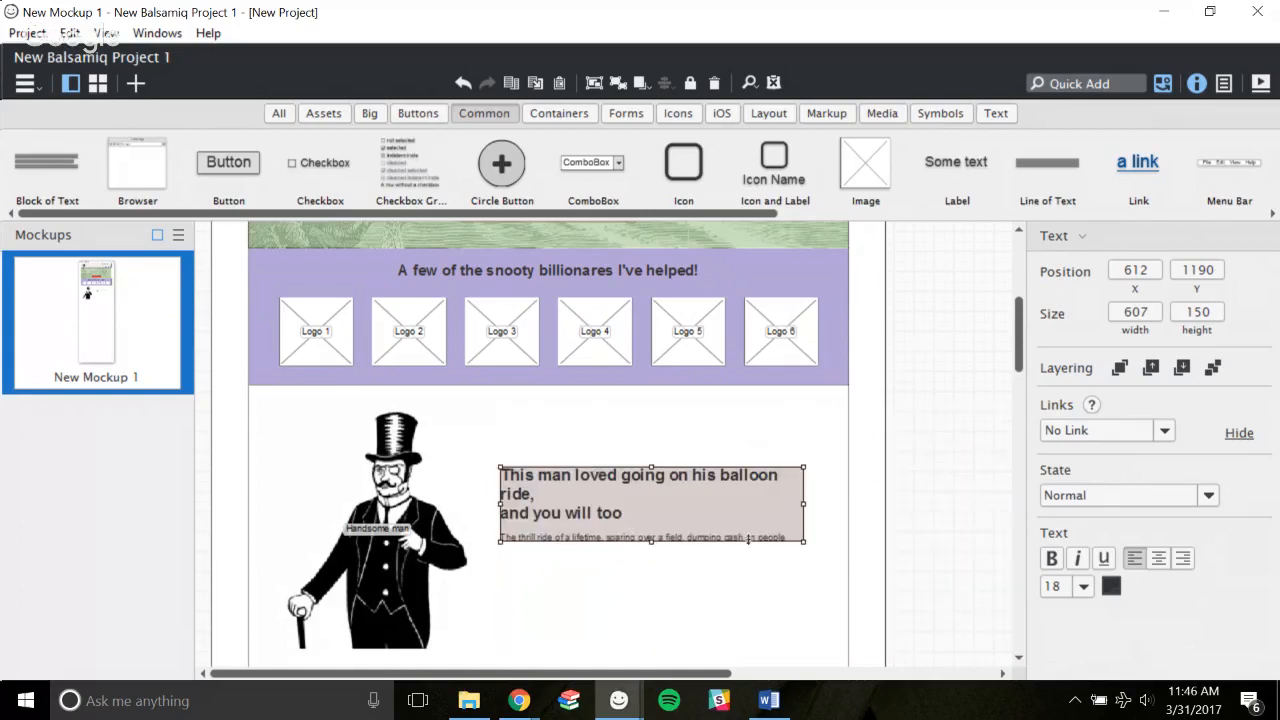
Extend the text control to a height of about 214 to fit the paragraph and move it to about X 622, Y 1209.
mouse_move(652, 543)
left_mouse_down()
mouse_move(653, 592)
mouse_move(659, 566)
left_mouse_up()
left_click_drag(659, 578, 649, 522)
scroll(673, 569, "down", 1)
scroll(673, 569, "down", 1)
left_click_drag(672, 431, 718, 423)
left_click(960, 429)
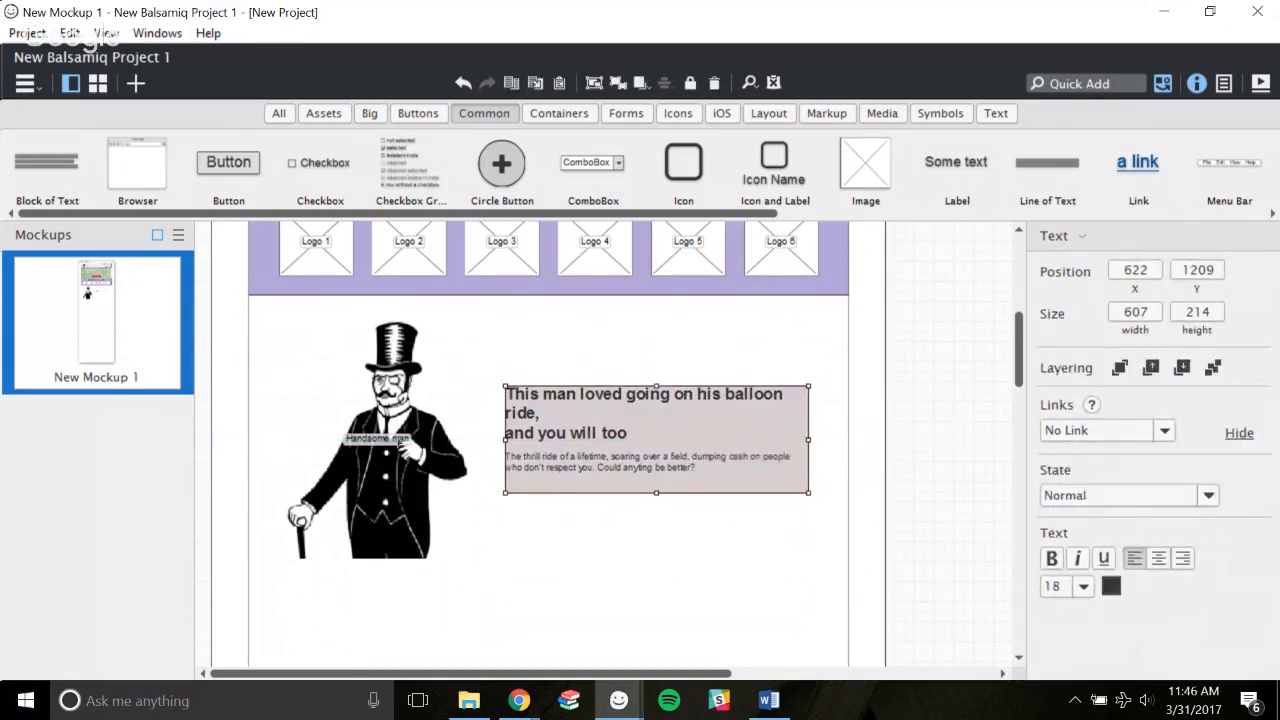
Align the billionaire picture and the text control to each other by their vertical middles.
left_click(400, 444)
left_click(612, 432, "shift")
right_click(605, 435)
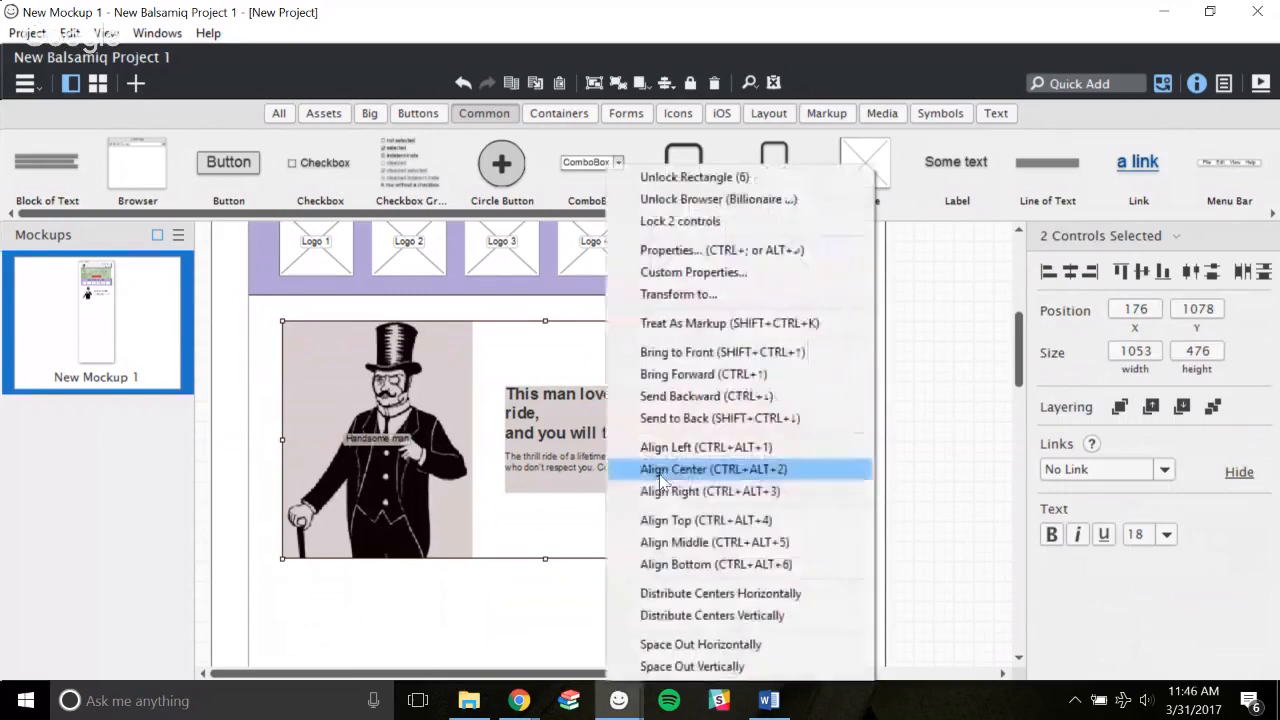
left_click(724, 545)
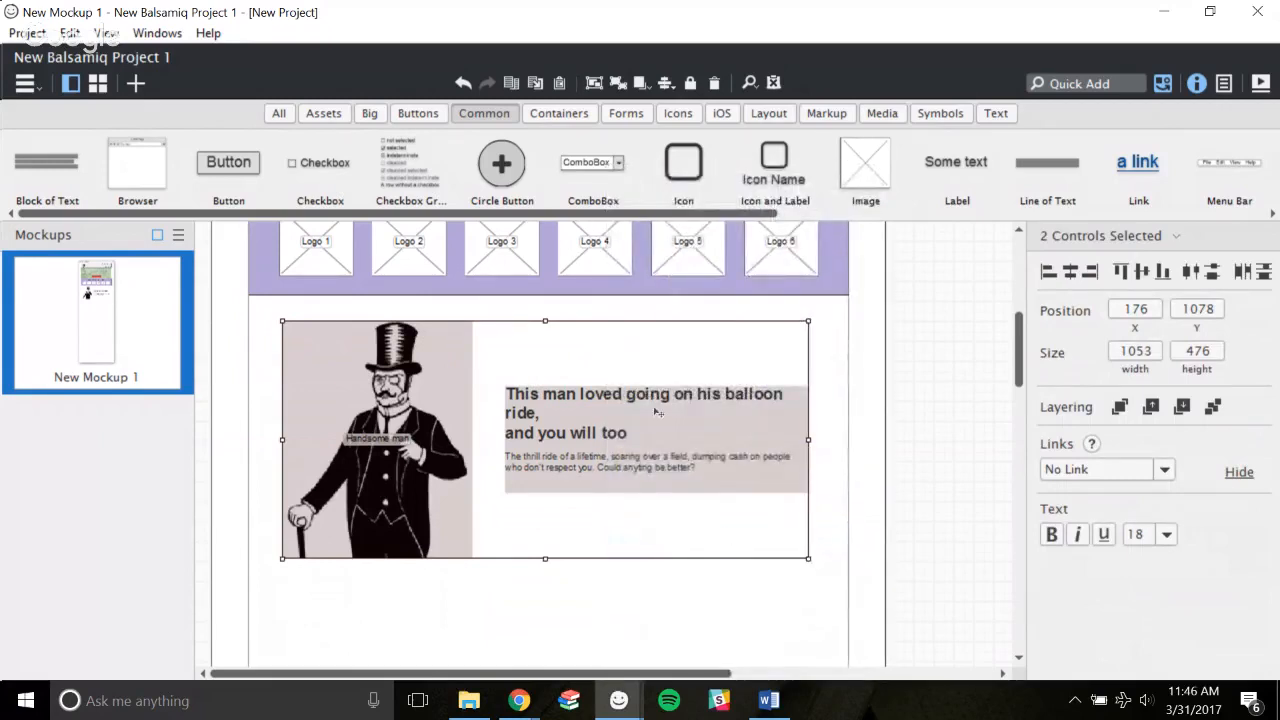
Move the picture and text together to about X 183, Y 1070 below the logo bar, and deselect them.
left_click_drag(567, 452, 571, 451)
mouse_move(1020, 351)
left_mouse_down()
mouse_move(1020, 270)
mouse_move(1020, 355)
left_mouse_up()
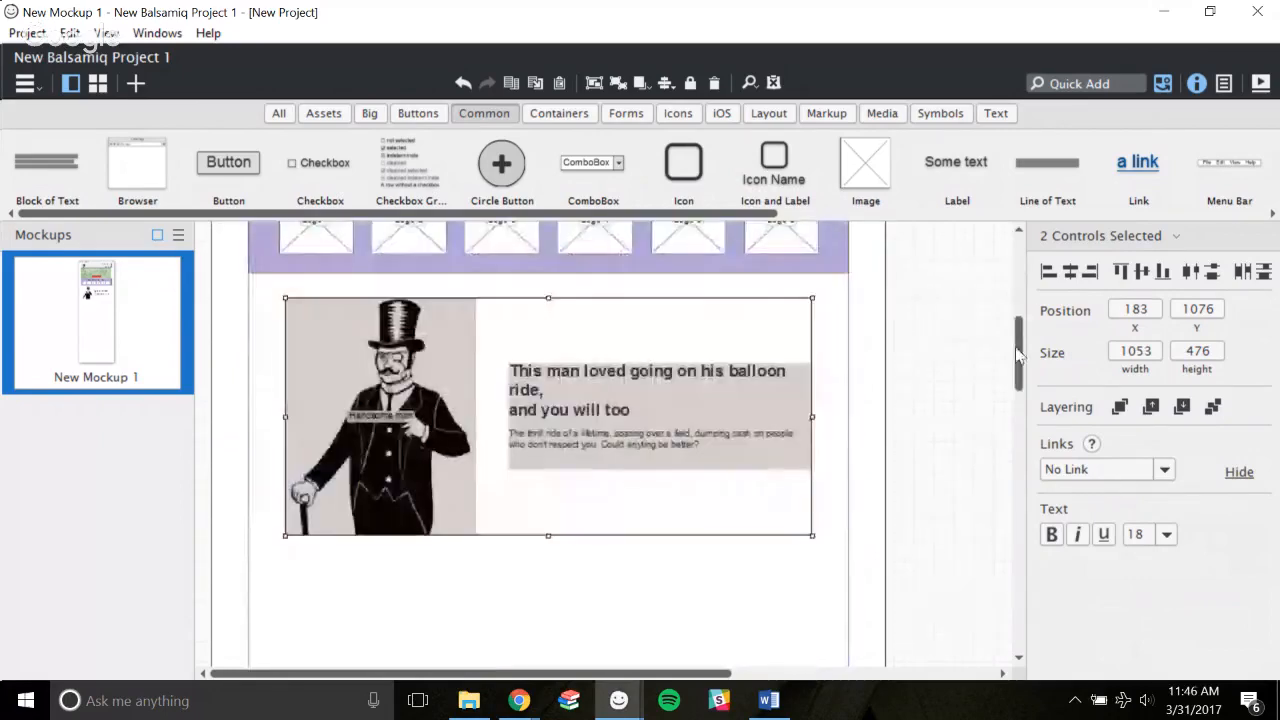
left_click_drag(629, 390, 630, 389)
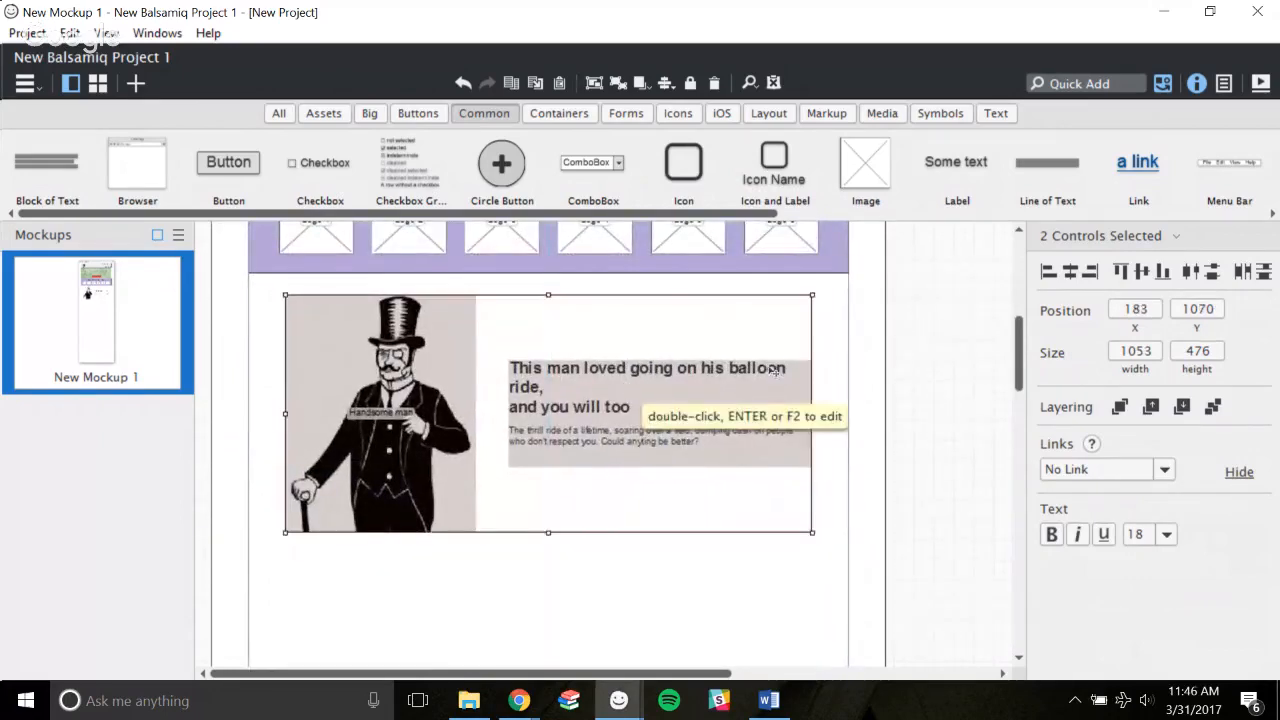
left_click(943, 343)
Review the page from the header down to the new content section and look at the project's saved symbols.
left_click_drag(1020, 350, 1016, 272)
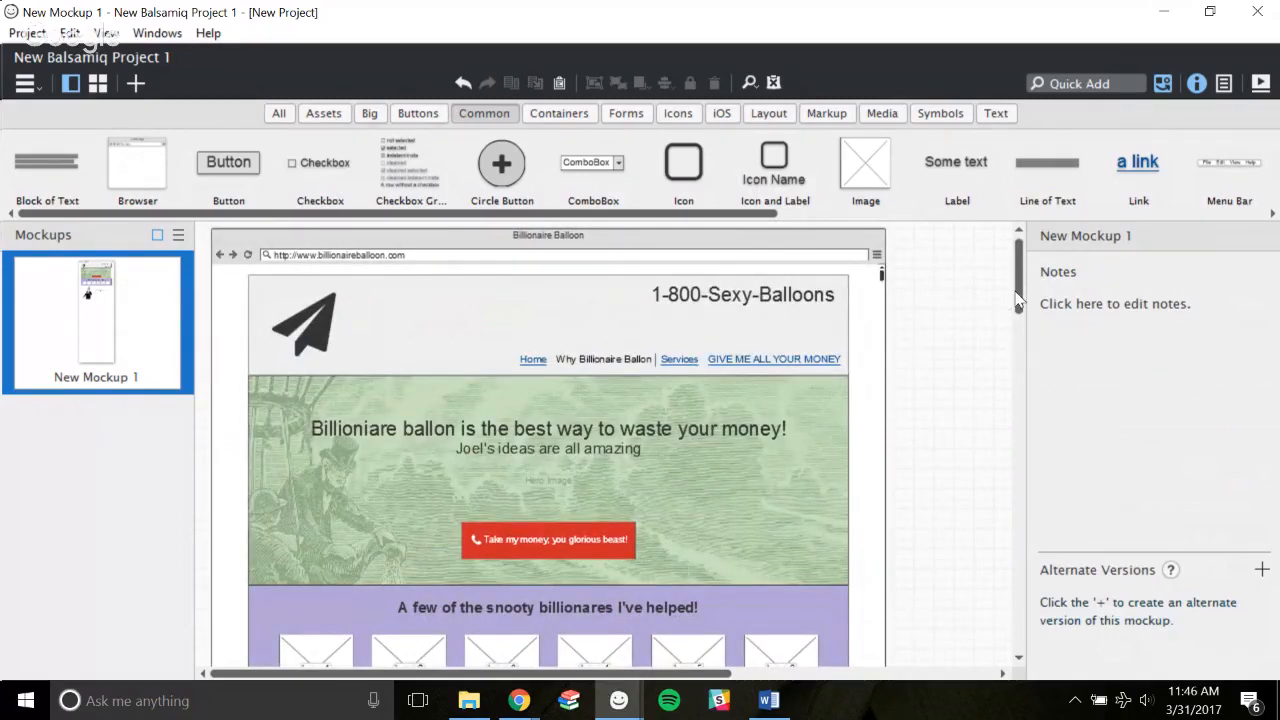
left_click_drag(1018, 300, 1016, 330)
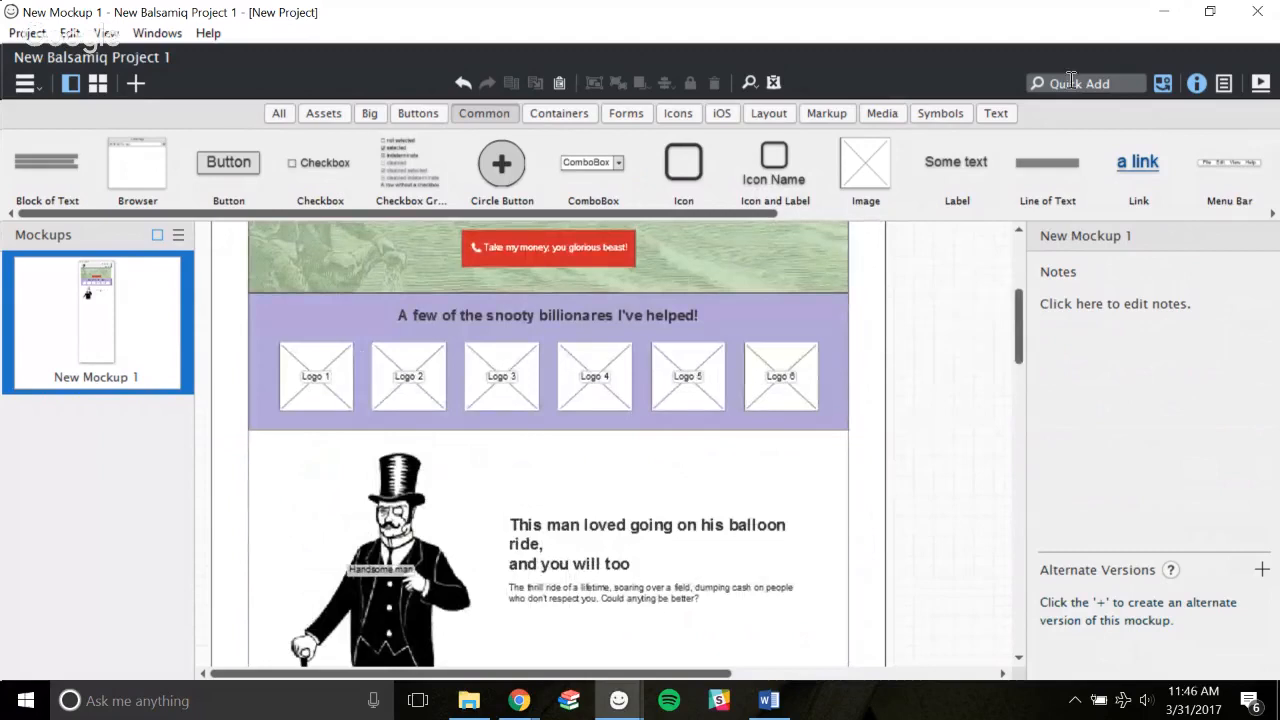
left_click(955, 119)
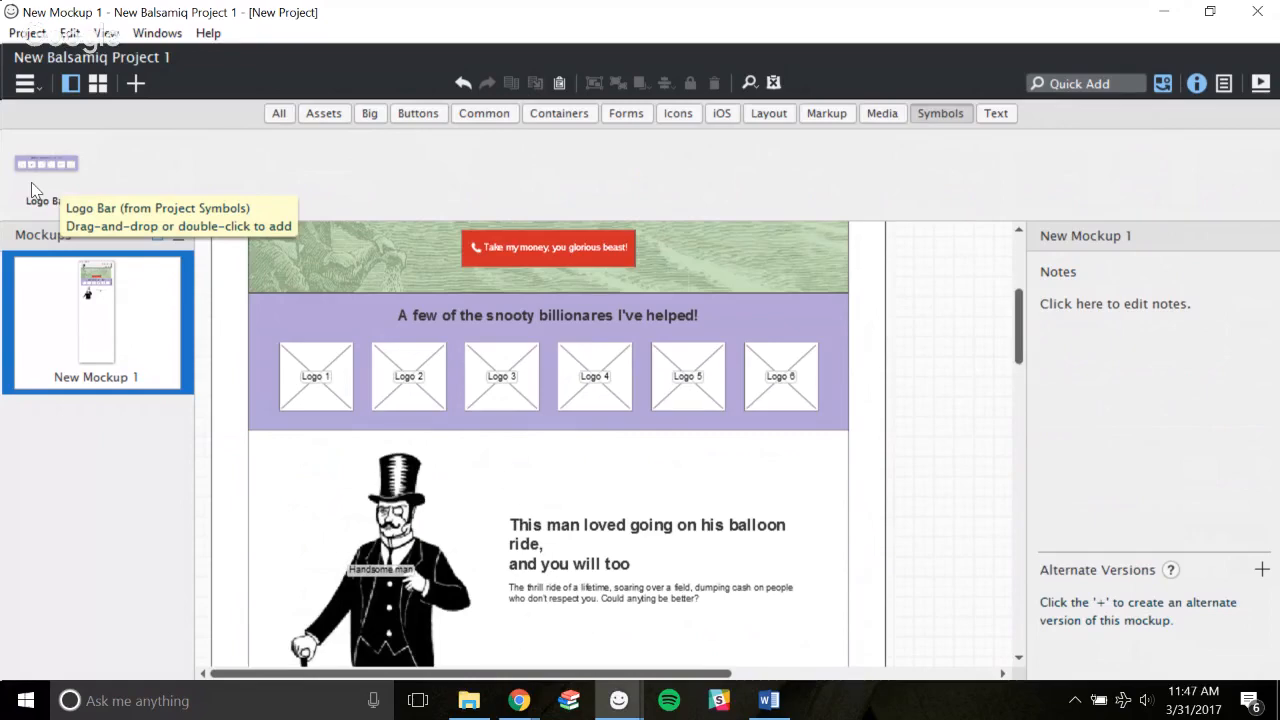
scroll(1020, 325, "up", 3)
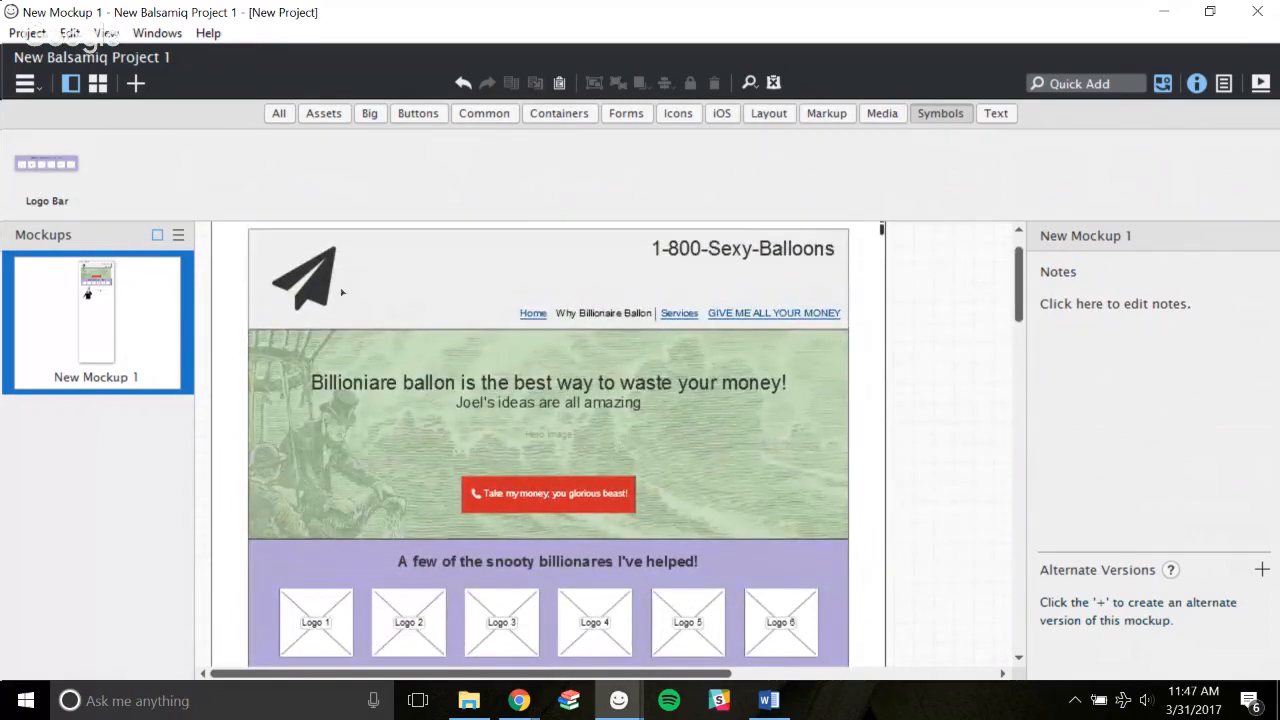
scroll(1020, 300, "down", 3)
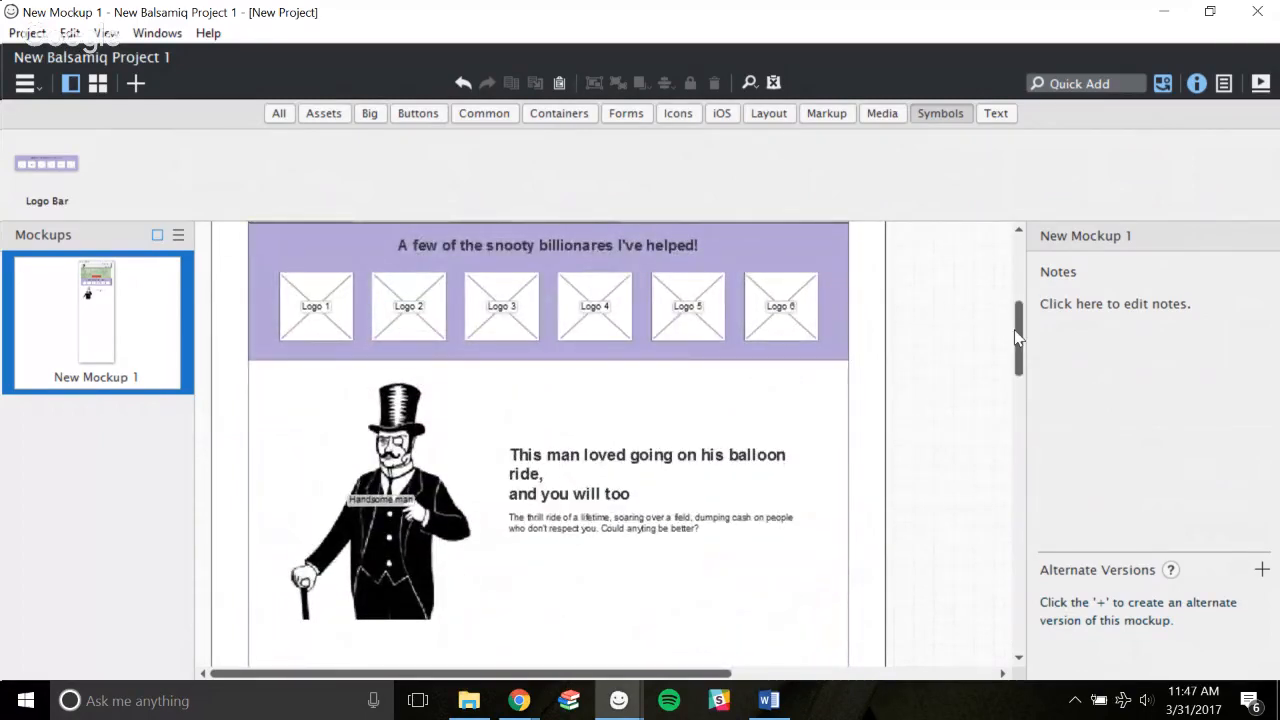
Switch to the Altura Interactive New Site Template project and examine the video player in the Why Altura copy mockup's testimonial section.
scroll(1017, 338, "down", 3)
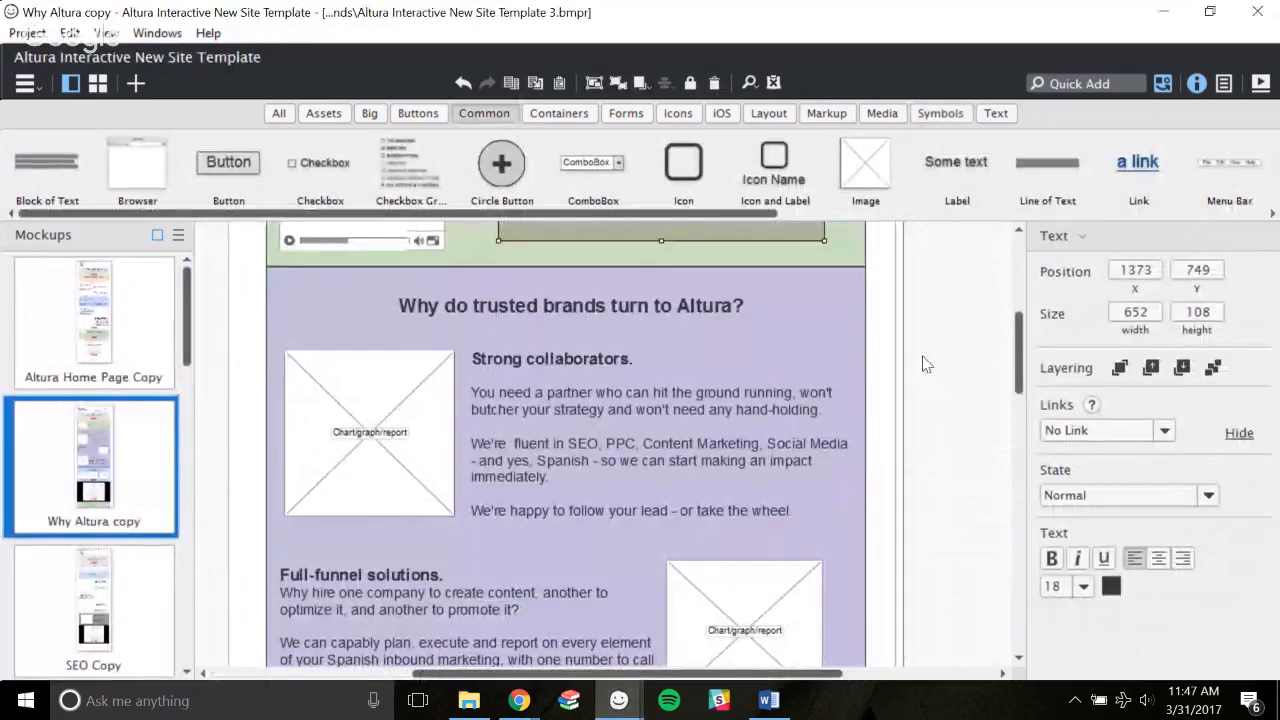
left_click_drag(1015, 366, 1007, 341)
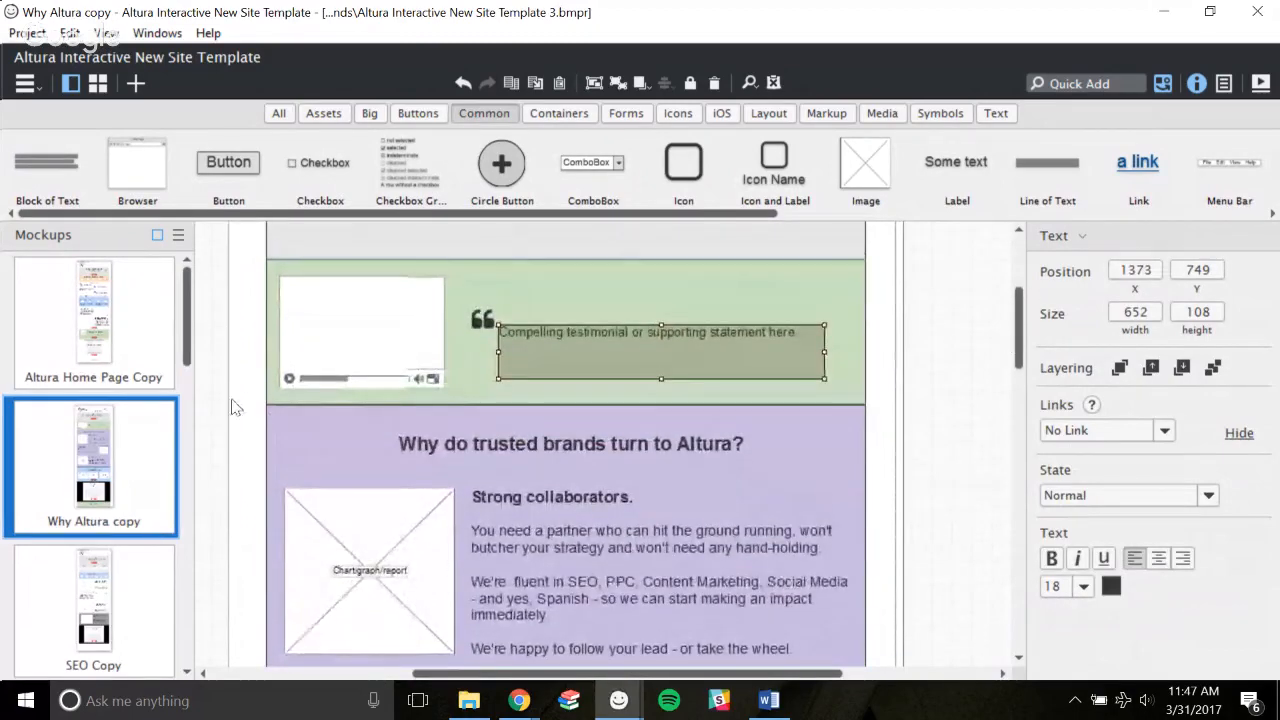
left_click(362, 346)
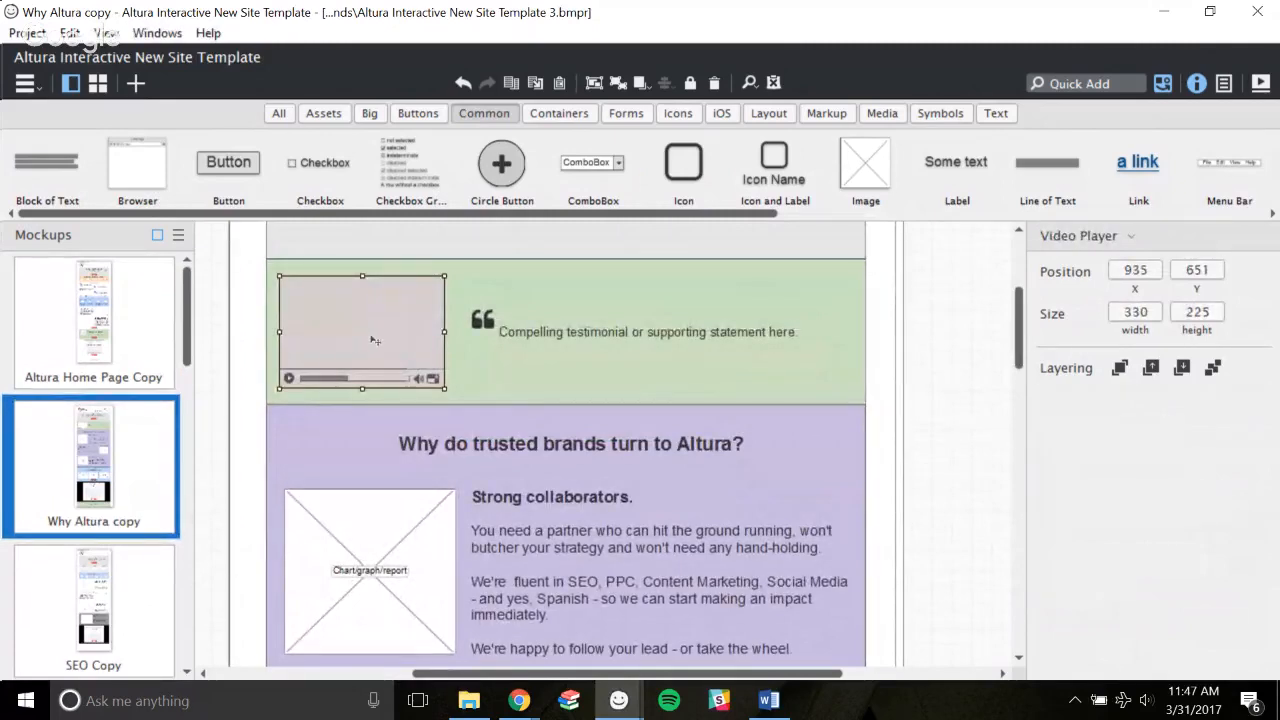
Add a second Video Player control, move it below the testimonial quote, and delete it.
left_click(1084, 82)
type("video")
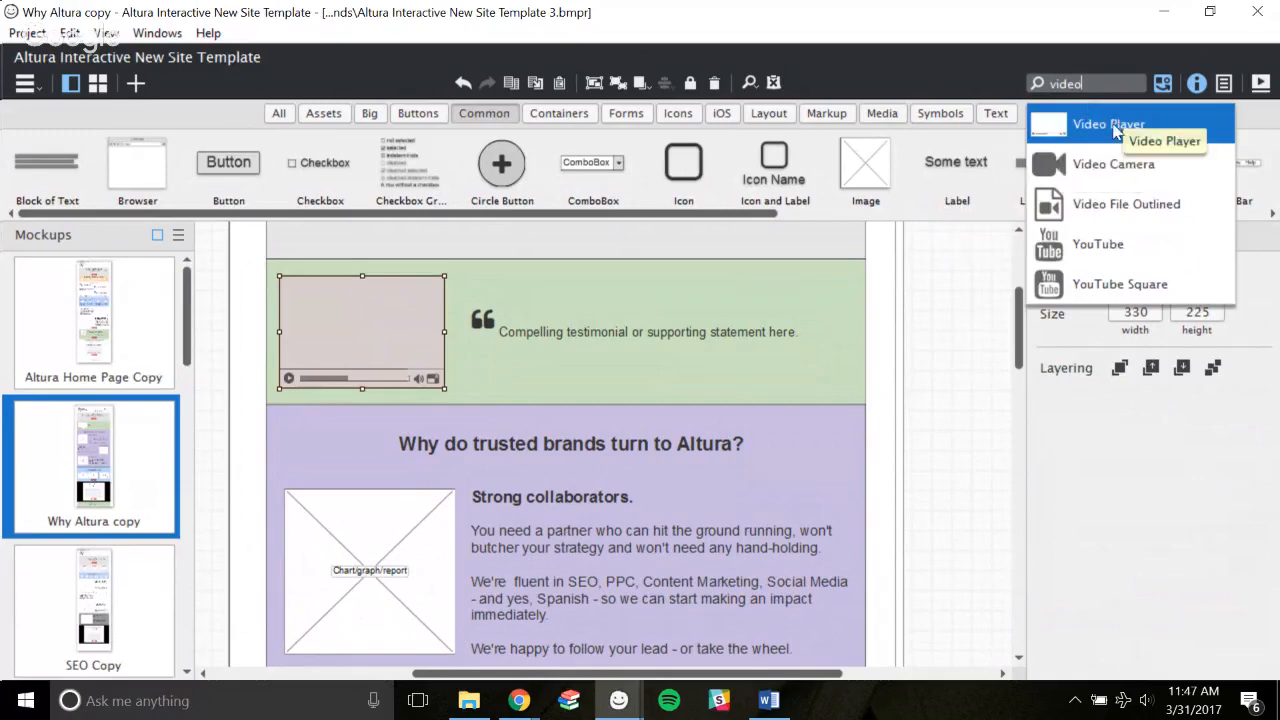
left_click(1120, 125)
left_click_drag(314, 297, 565, 411)
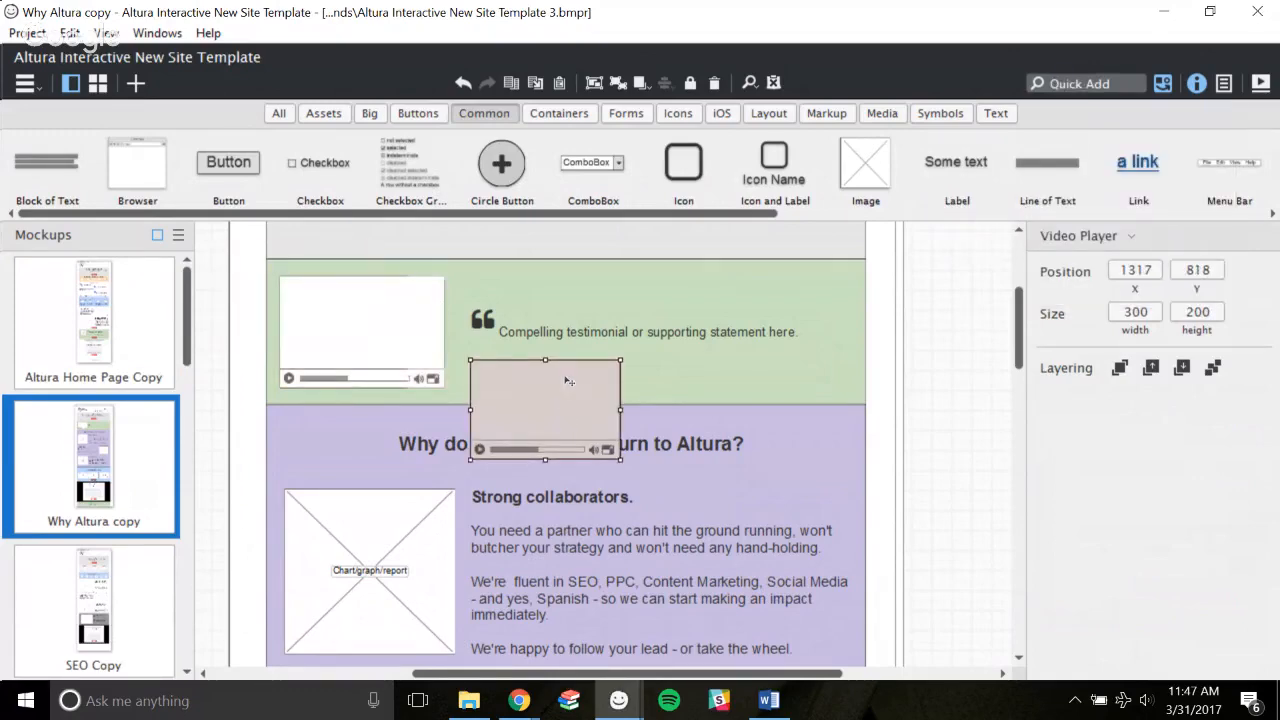
key("Delete")
Examine the size and bold markup in the heading "Why do trusted brands turn to Altura?" without changing its text.
scroll(577, 371, "down", 5)
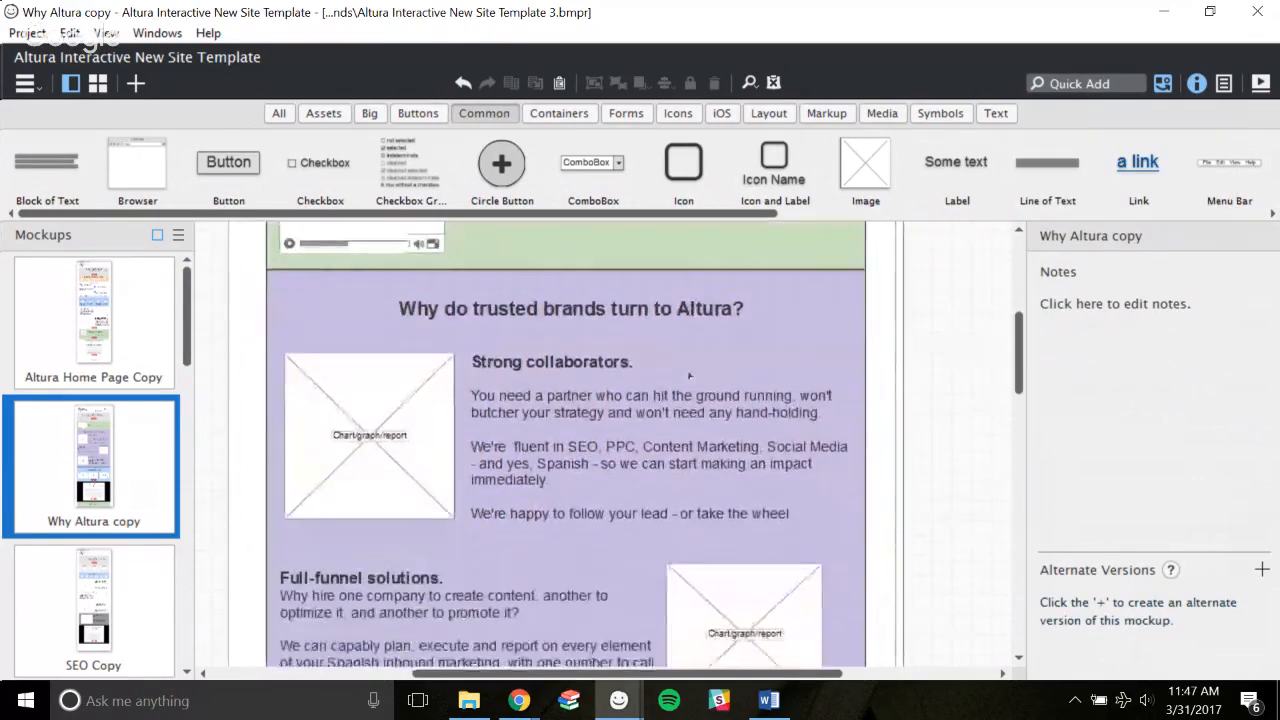
scroll(640, 300, "up", 2)
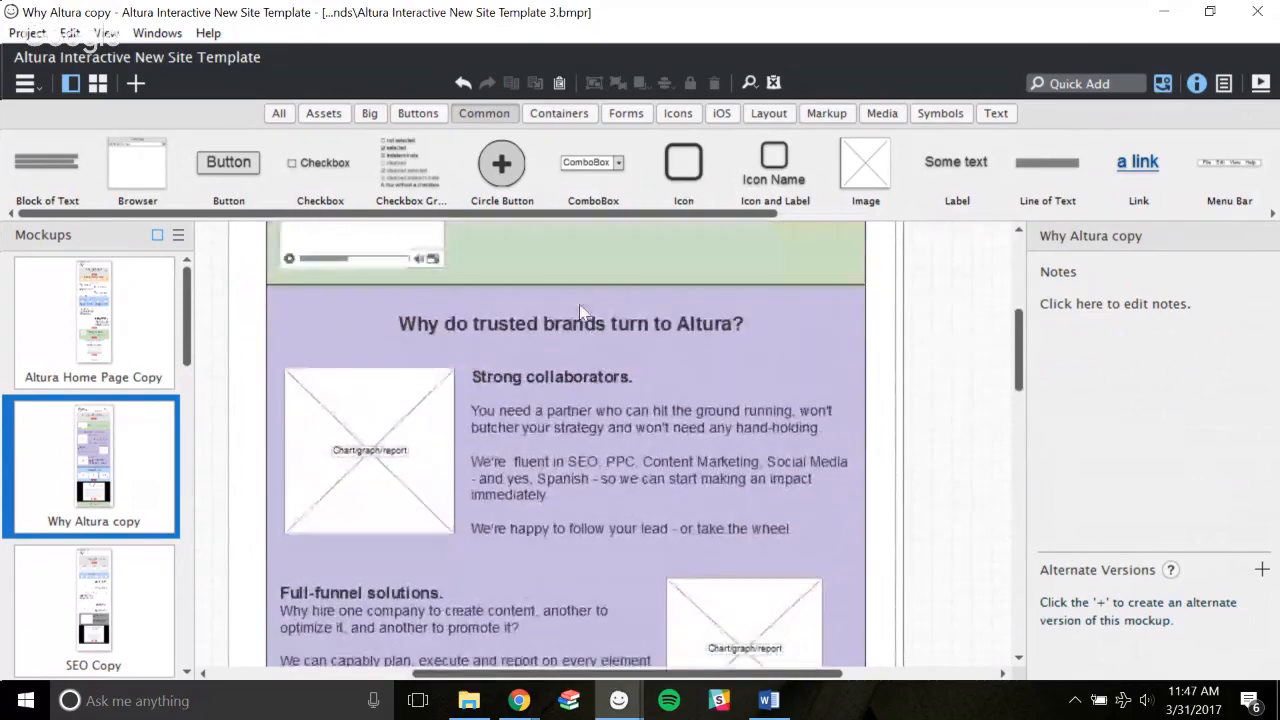
left_click(612, 330)
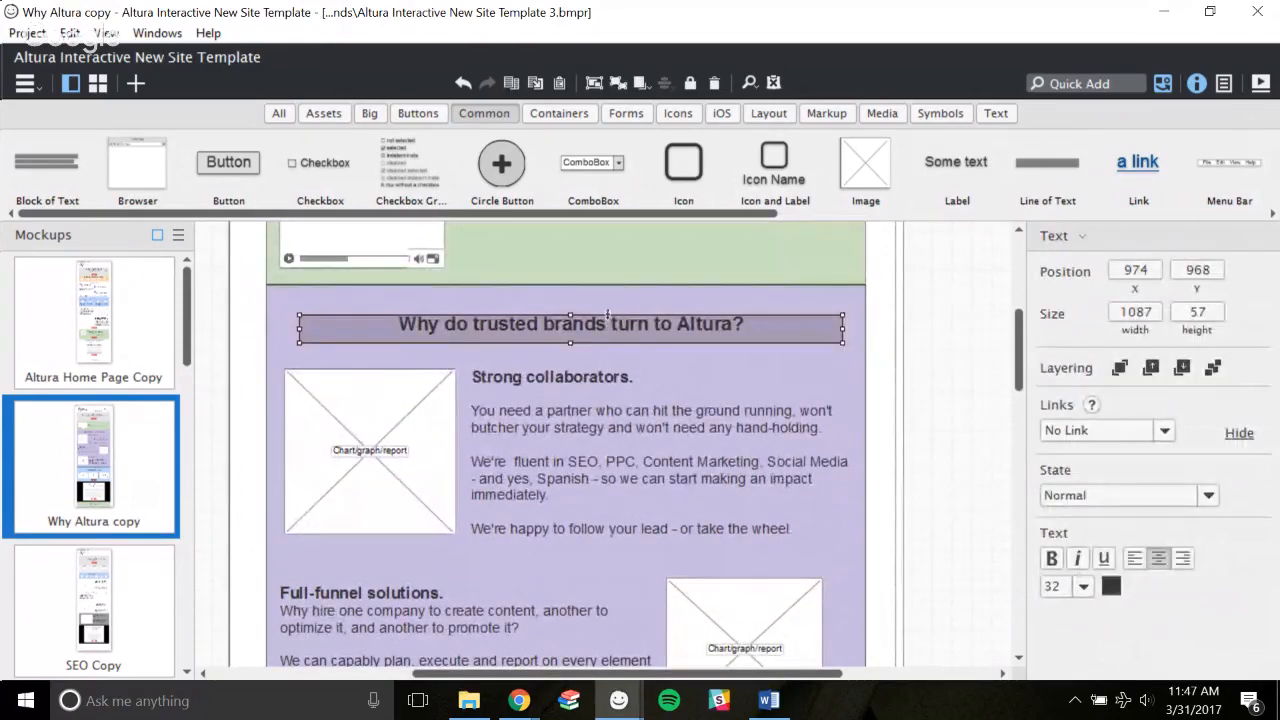
double_click(600, 322)
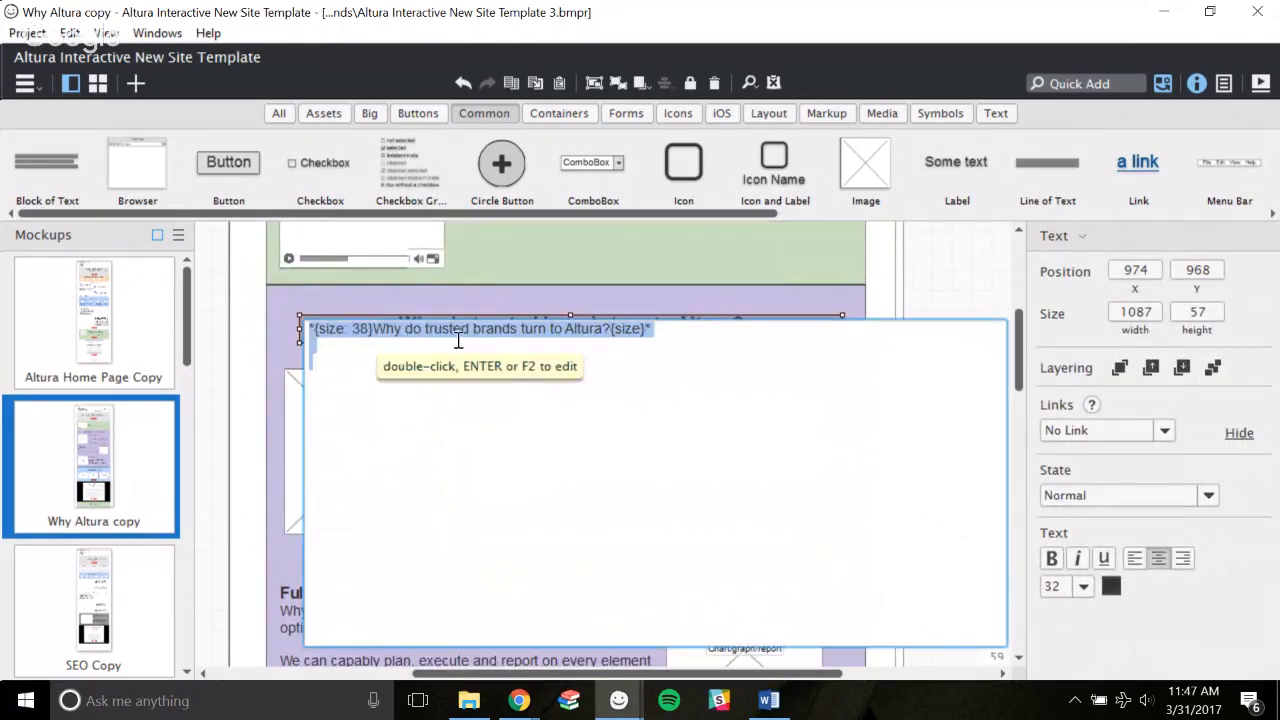
left_click(956, 280)
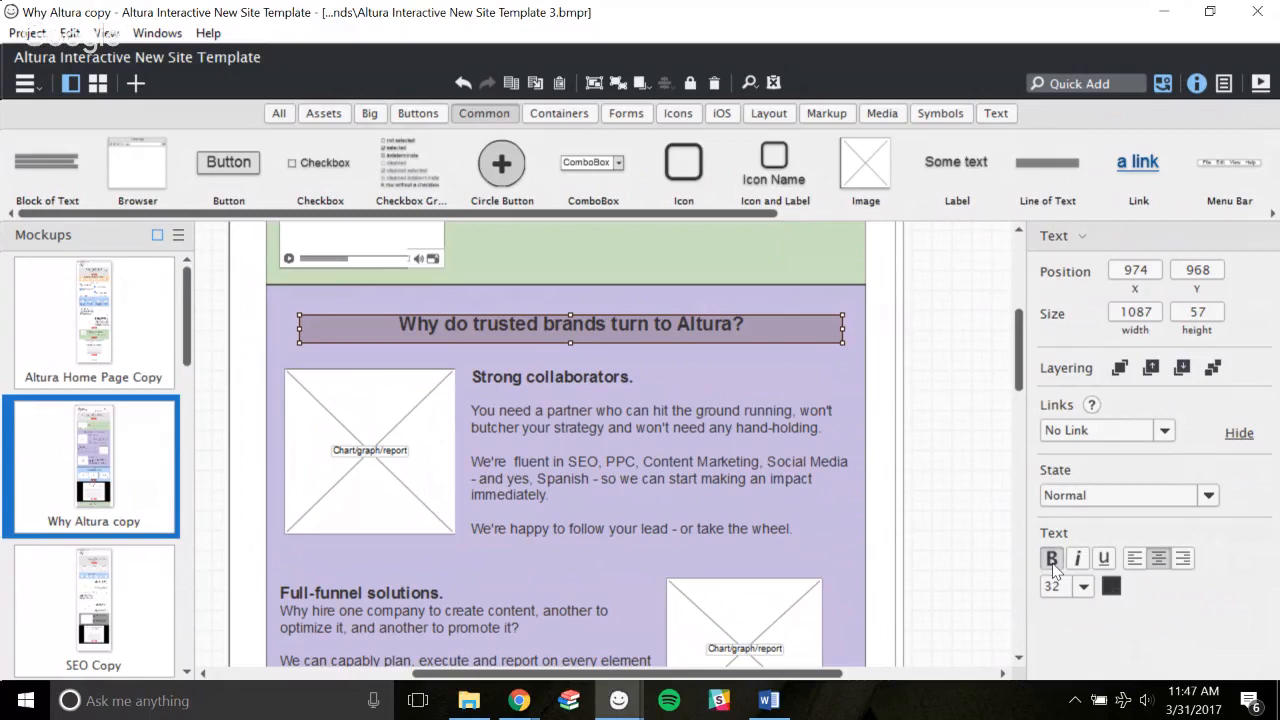
double_click(760, 337)
left_click(310, 331)
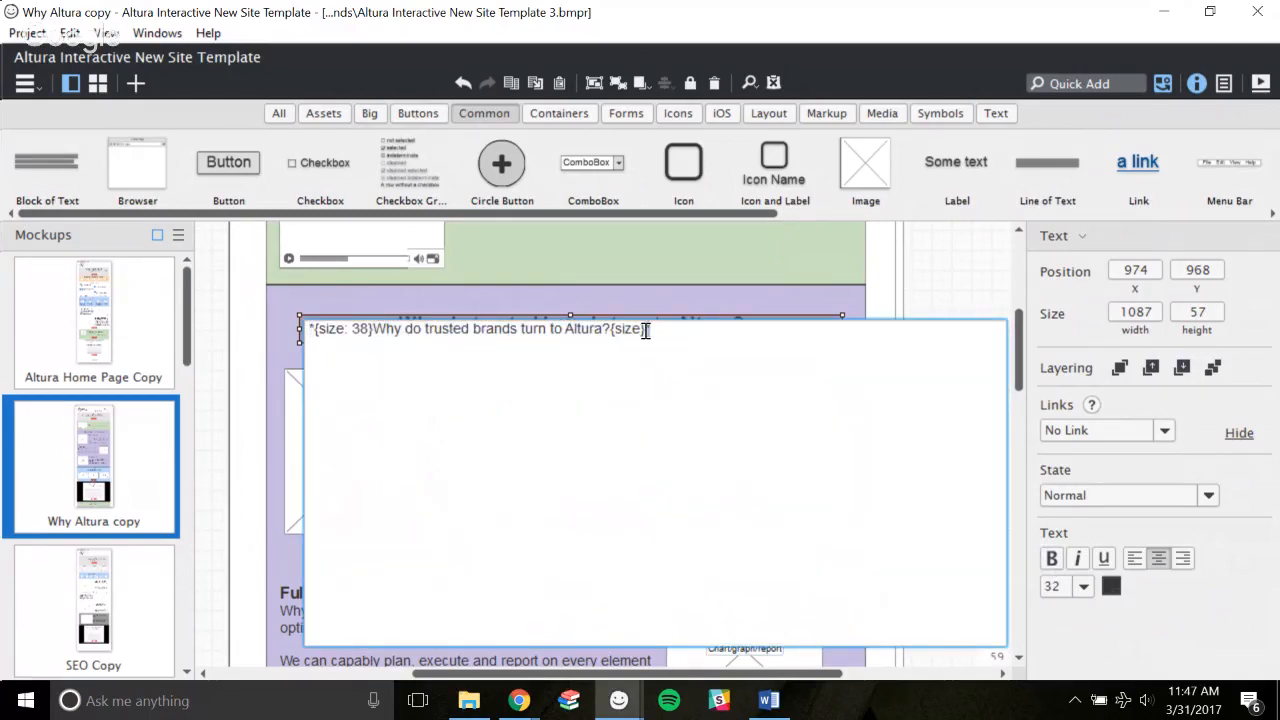
left_click(928, 260)
Switch back to New Balsamiq Project 1 and review the page's header, hero and logo bar.
left_click_drag(1018, 330, 1034, 266)
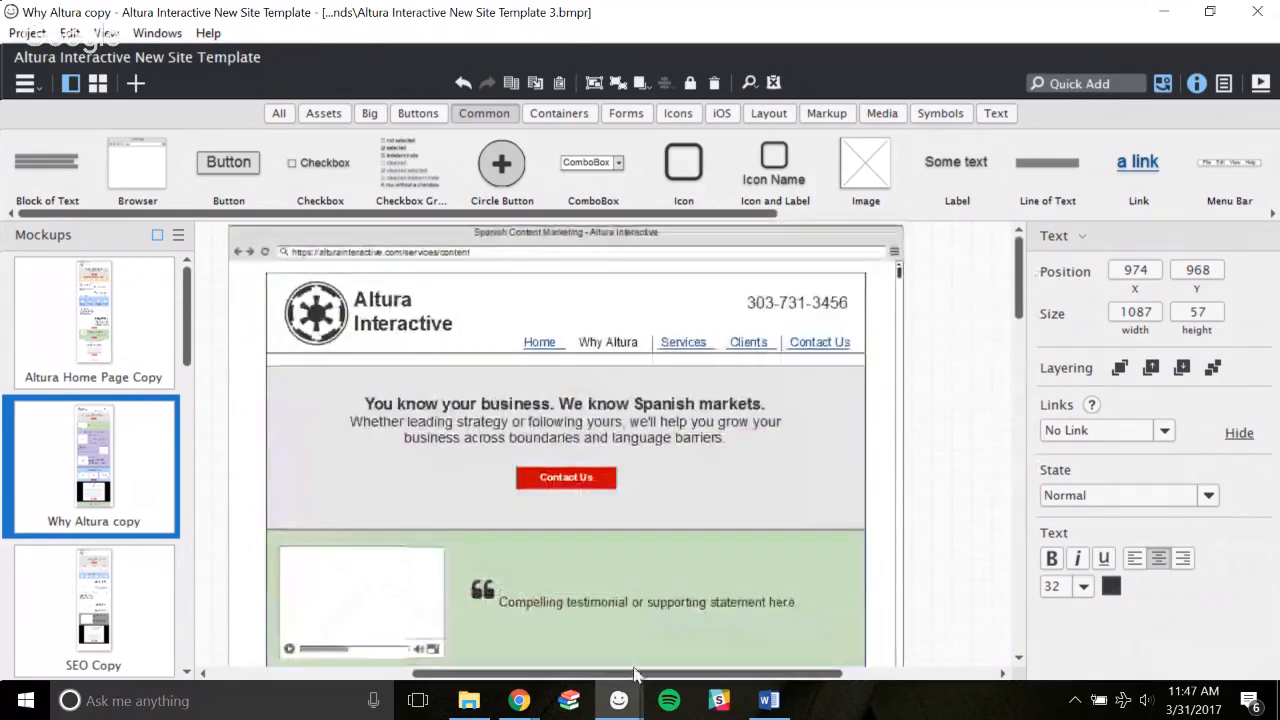
left_click(617, 708)
left_click(775, 600)
left_click_drag(1018, 362, 1022, 262)
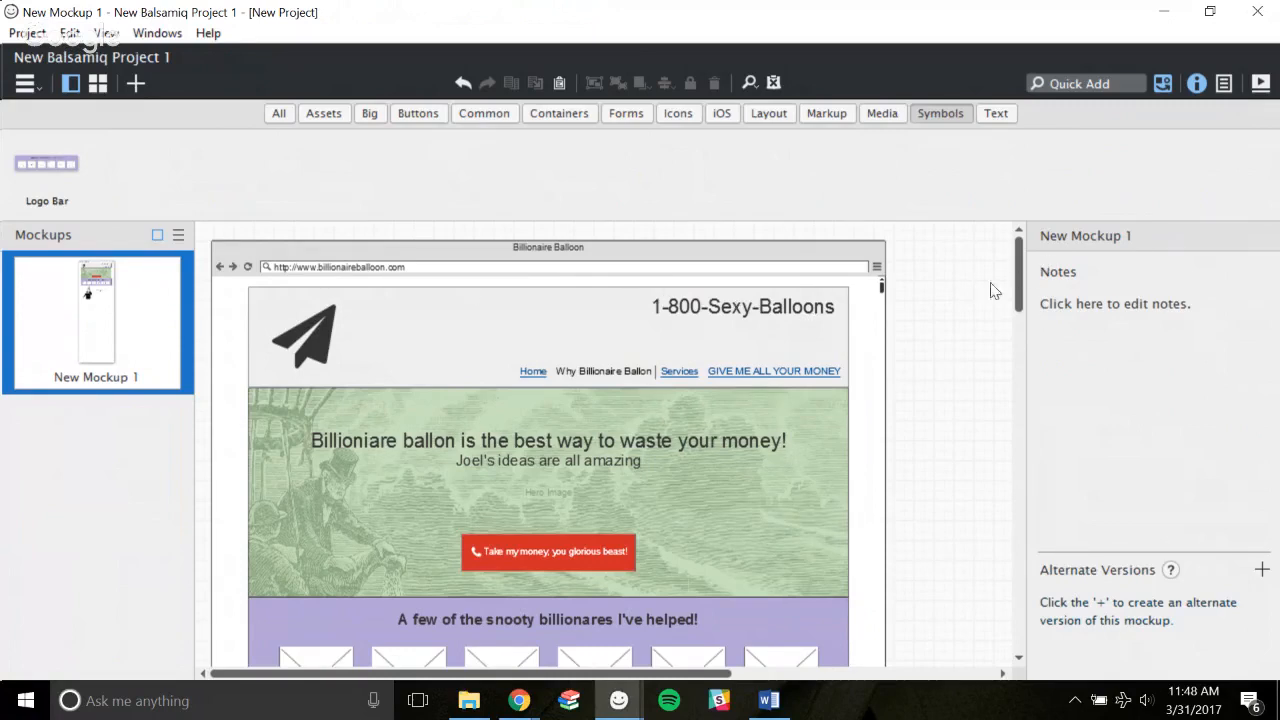
mouse_move(1020, 247)
left_mouse_down()
mouse_move(1010, 550)
mouse_move(997, 374)
mouse_move(1014, 234)
left_mouse_up()
scroll(1020, 287, "down", 4)
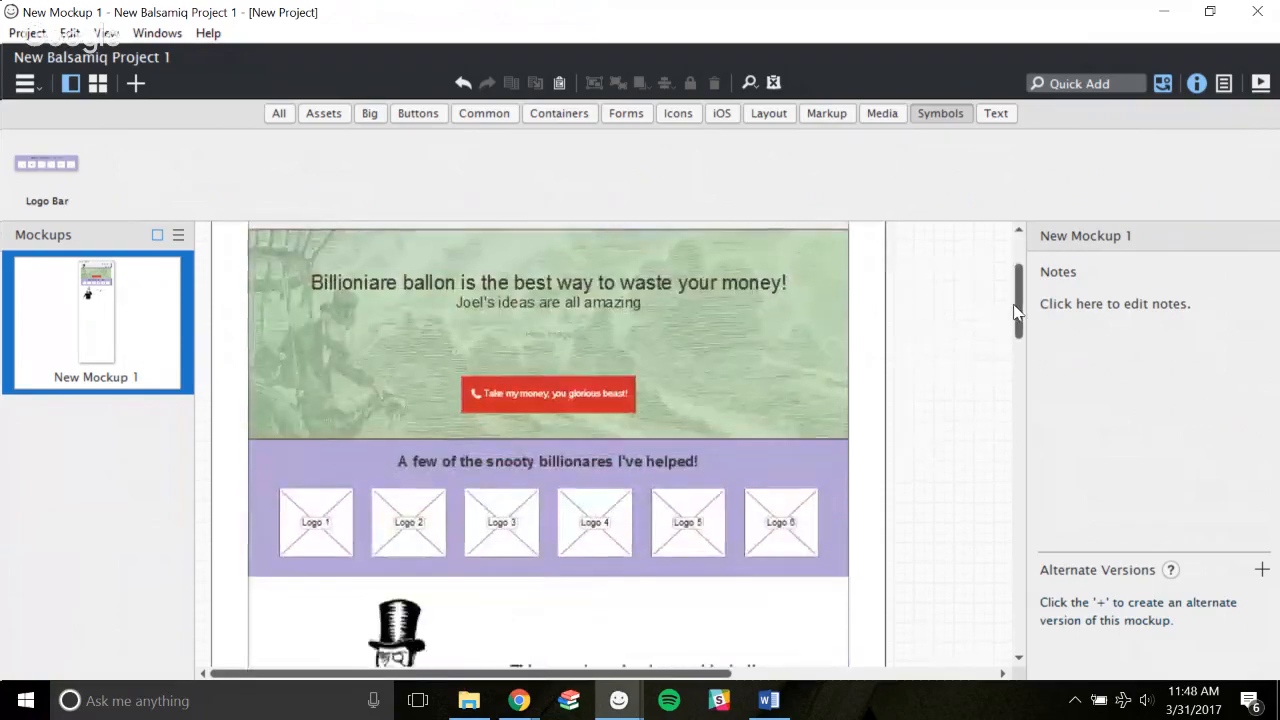
scroll(1020, 287, "up", 3)
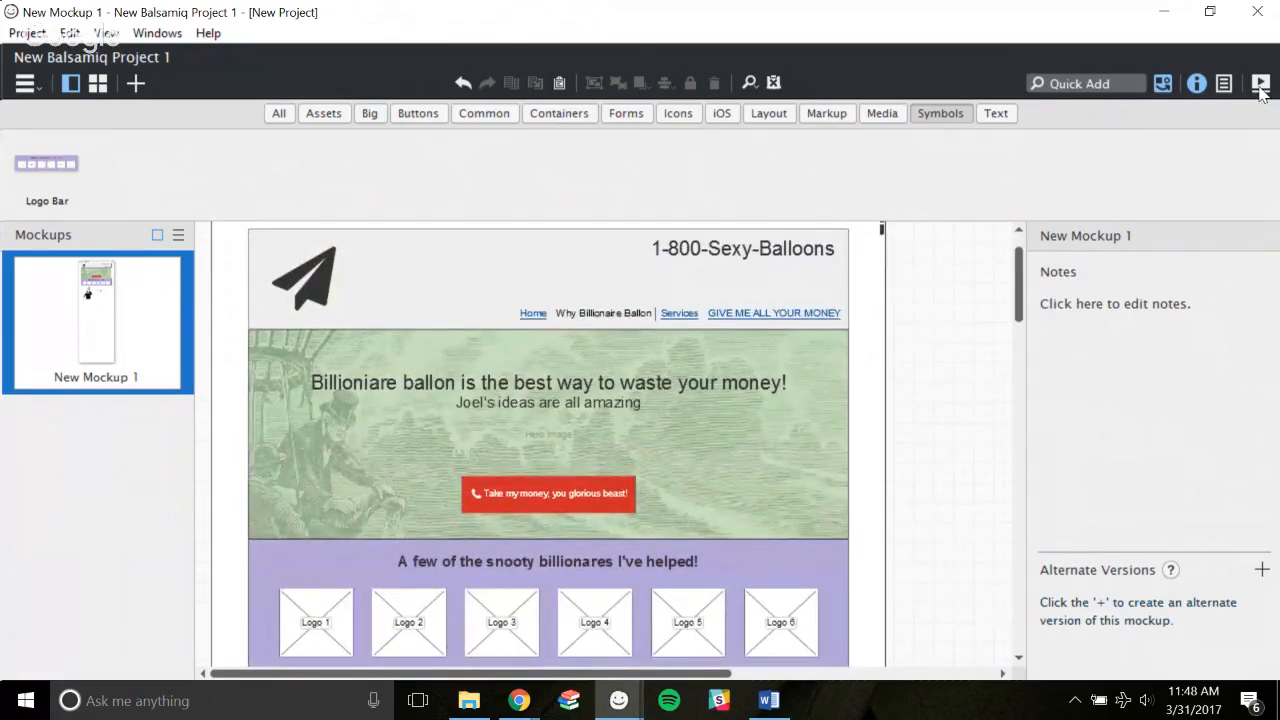
Preview the mockup in full screen, return to editing, and hide the properties inspector.
left_click(1260, 86)
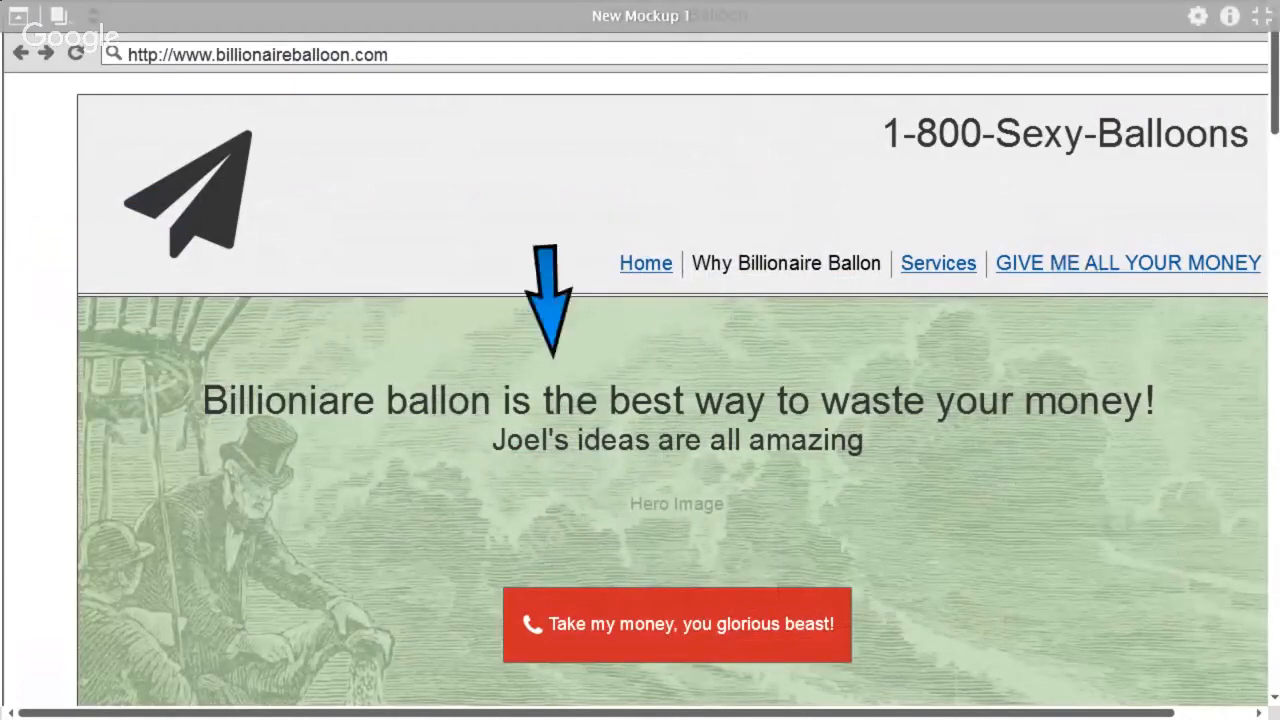
key("Escape")
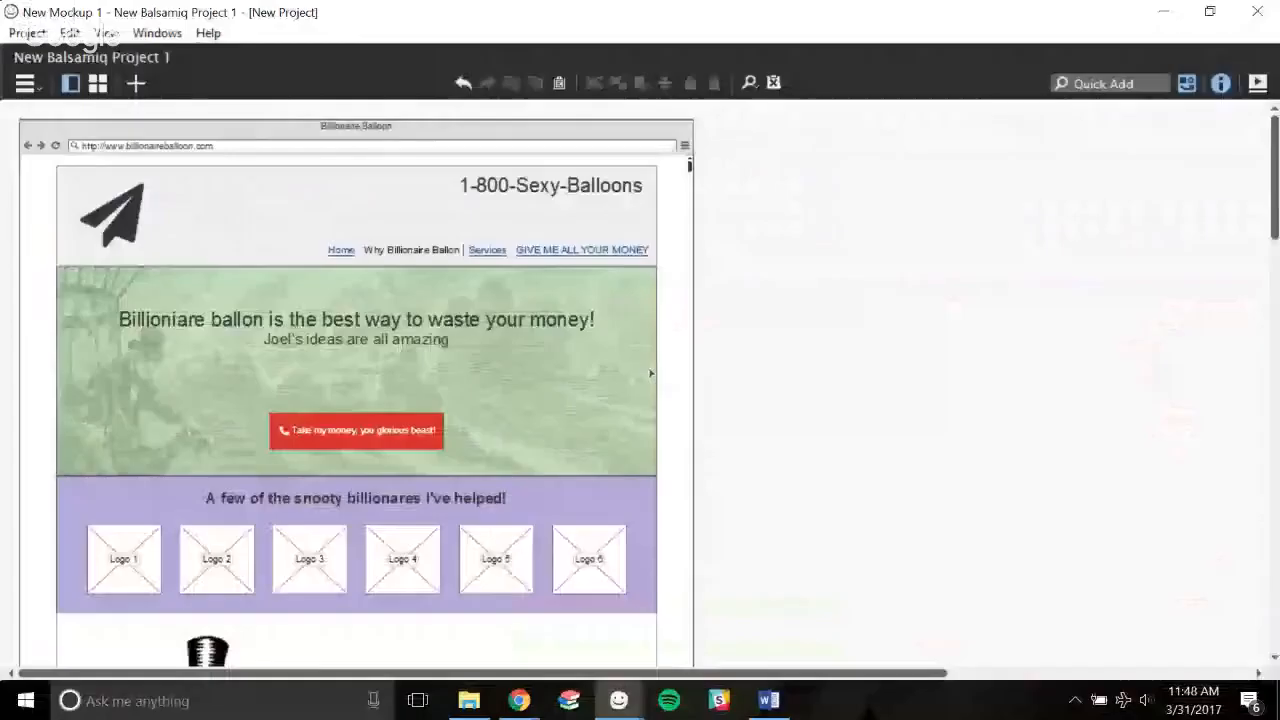
left_click(1196, 88)
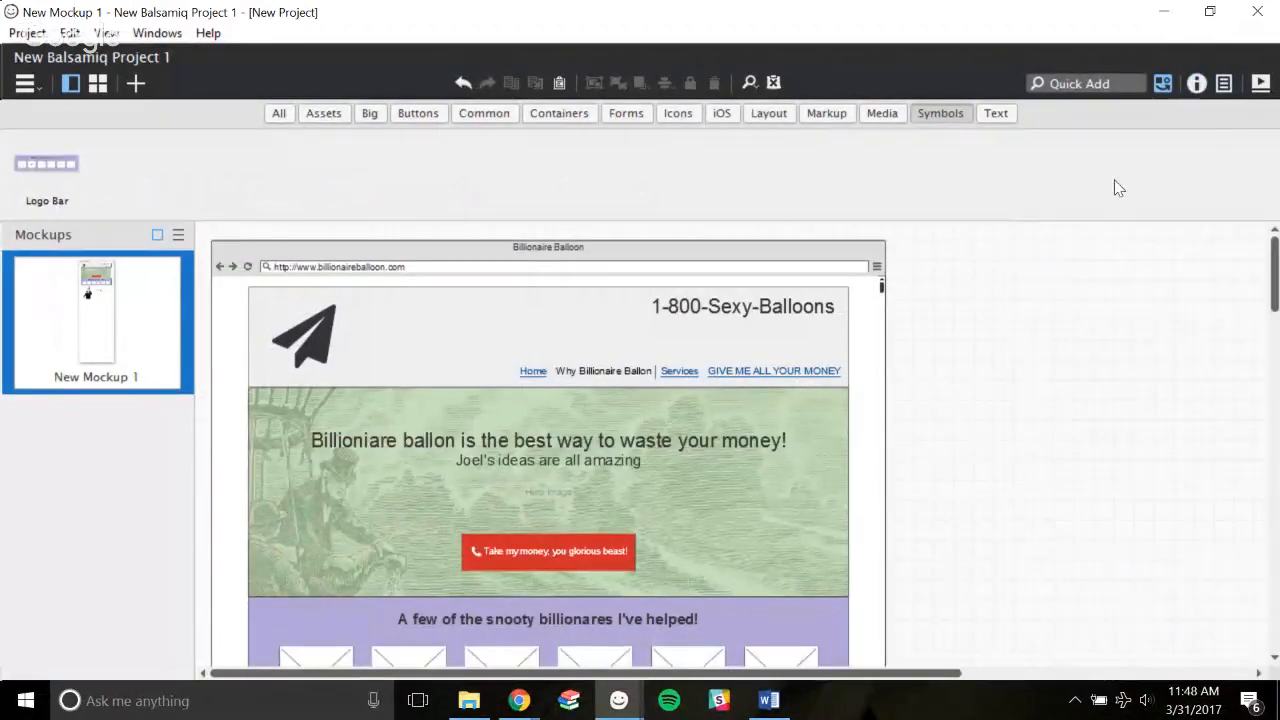
Widen the text control beside the billionaire picture slightly and move it a little down and to the left.
left_click_drag(1275, 290, 1273, 368)
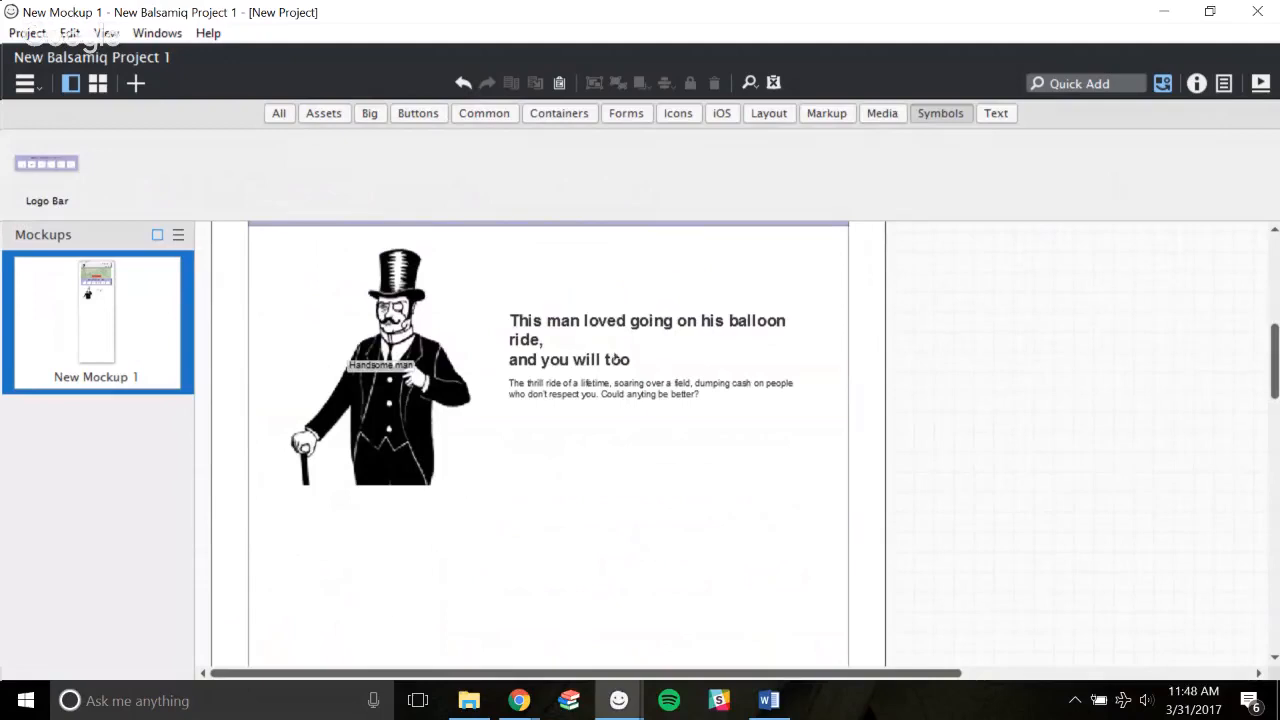
double_click(617, 360)
left_click(946, 309)
left_click_drag(812, 366, 826, 369)
left_click_drag(708, 357, 703, 378)
Examine the heading and paragraph markup of the text beside the billionaire picture, and close the text unchanged.
left_click_drag(1274, 358, 1229, 331)
double_click(655, 545)
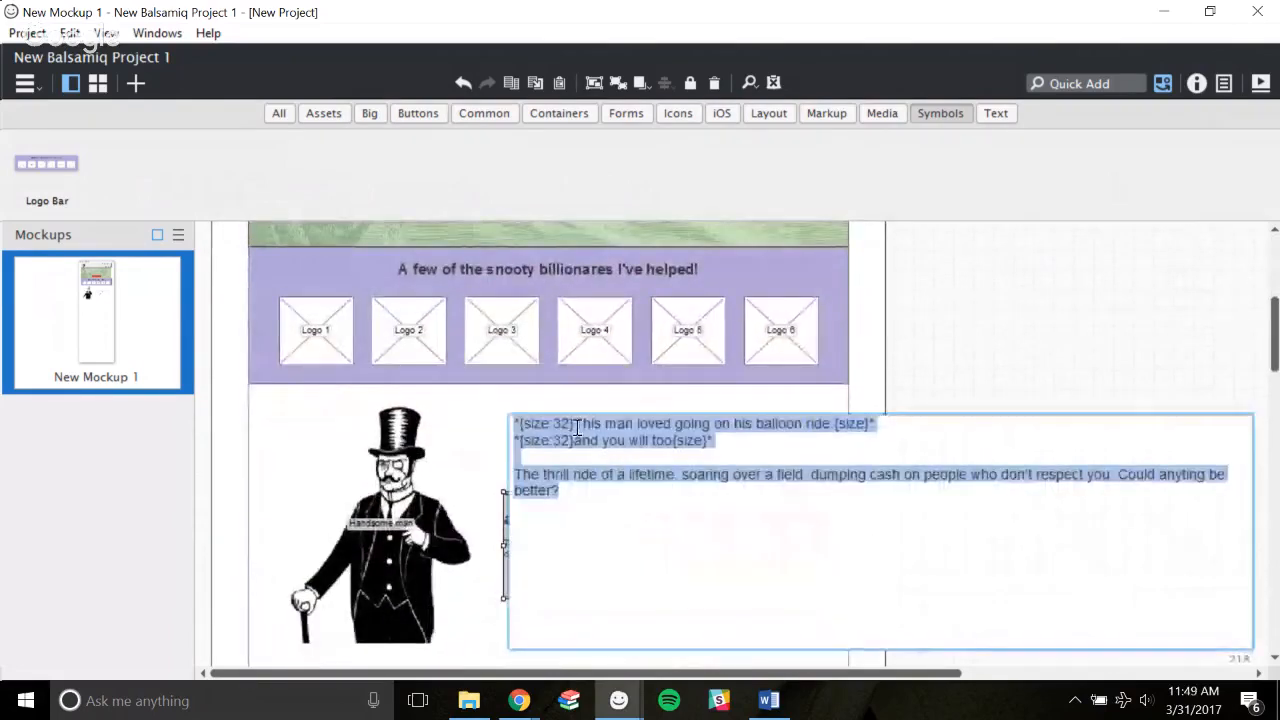
left_click(1007, 346)
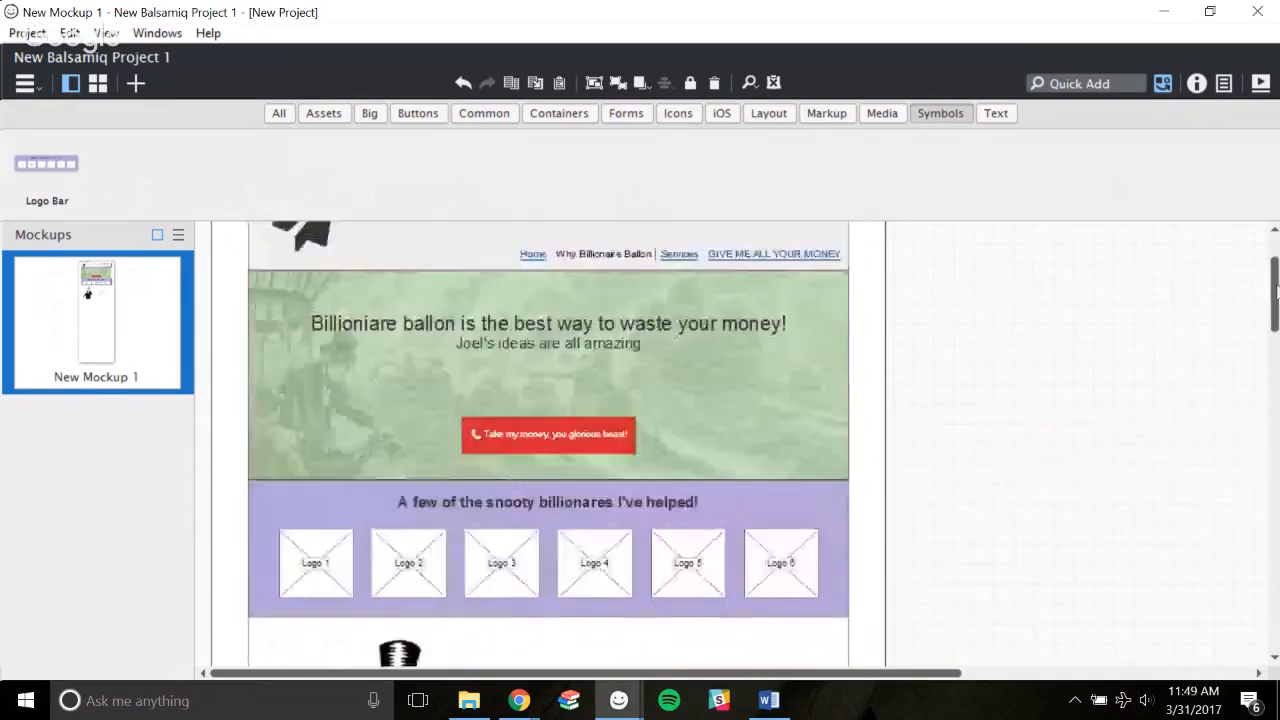